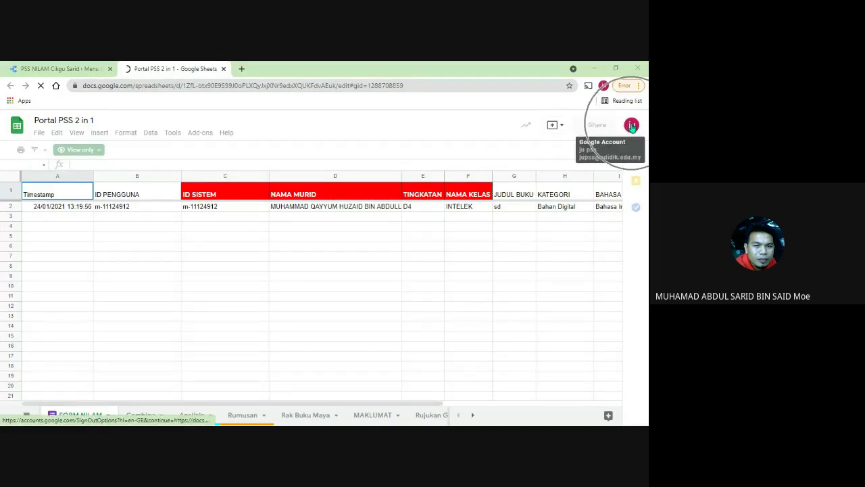
- Start a copy of Portal PSS 2 in 1 and remove the 'Copy of' prefix from its name
left_click(39, 136)
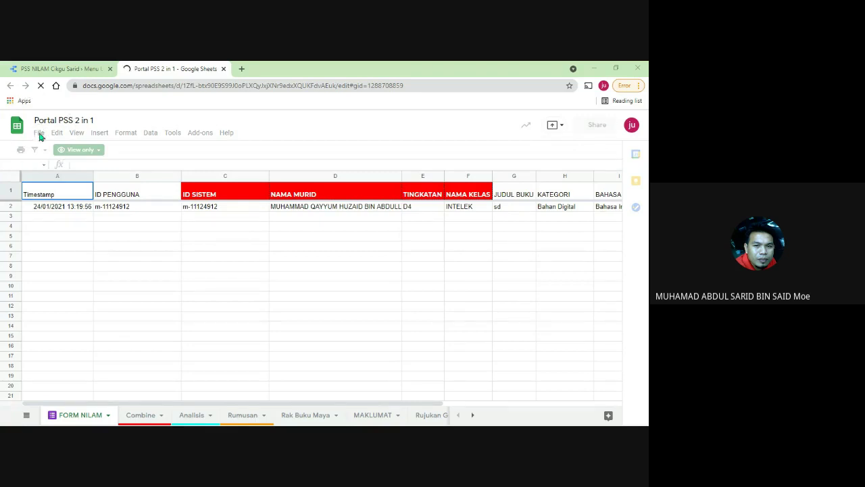
left_click(39, 135)
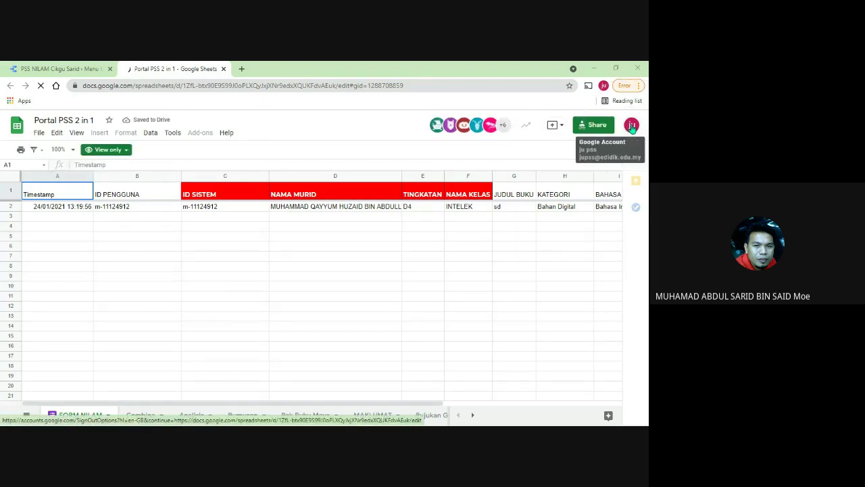
left_click(39, 135)
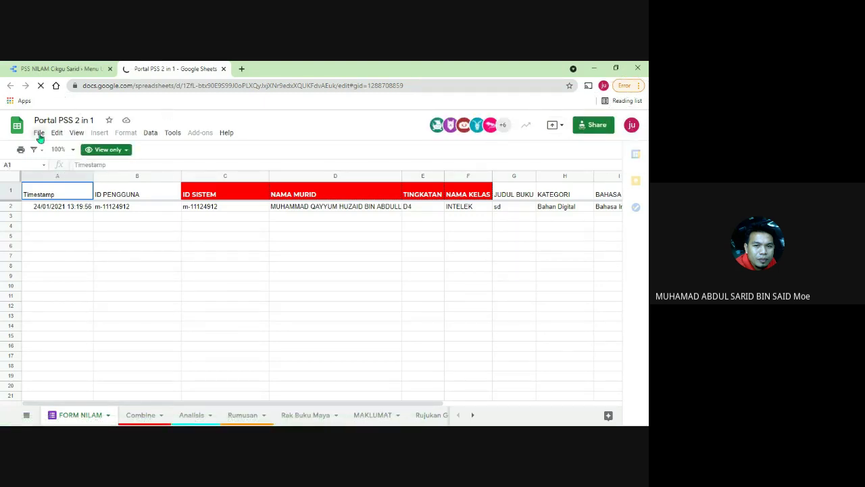
left_click(66, 220)
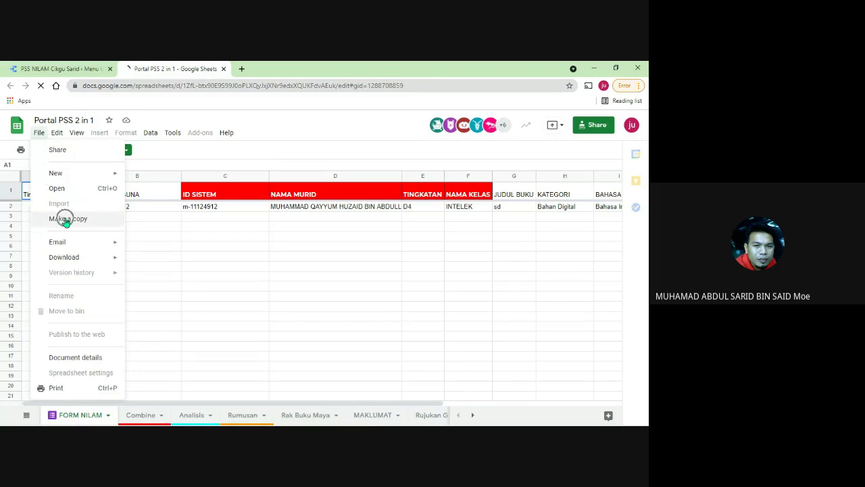
left_click(65, 221)
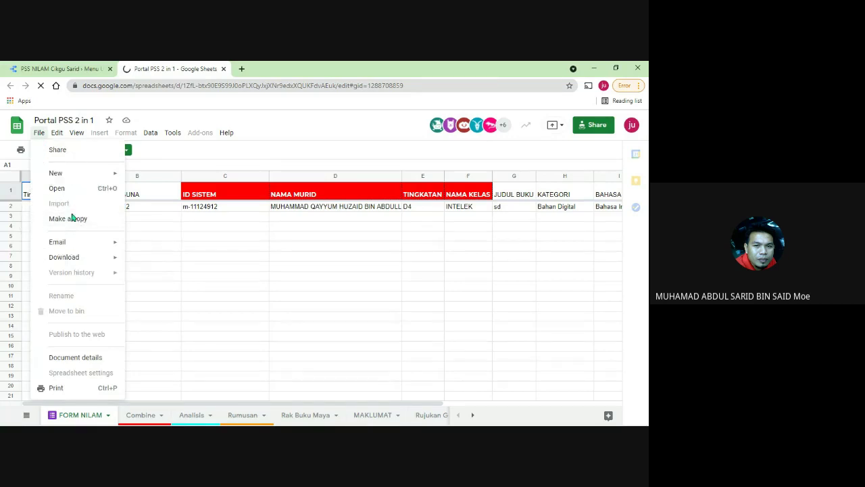
left_click(67, 220)
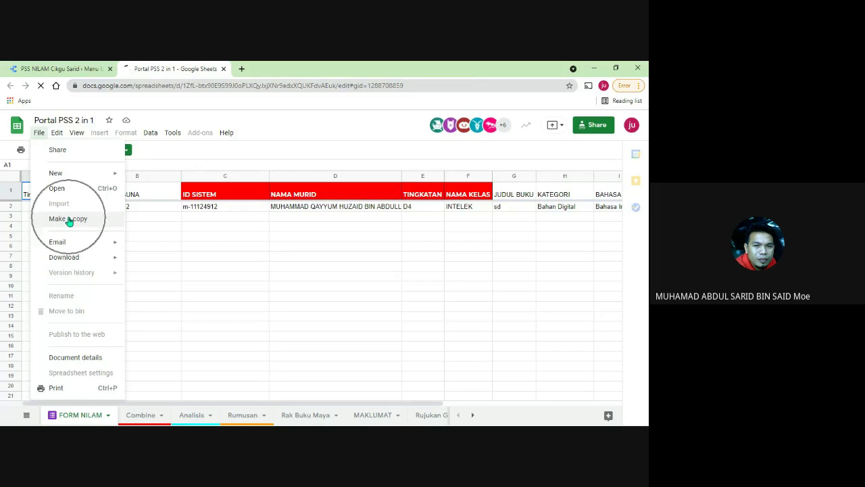
key("End")
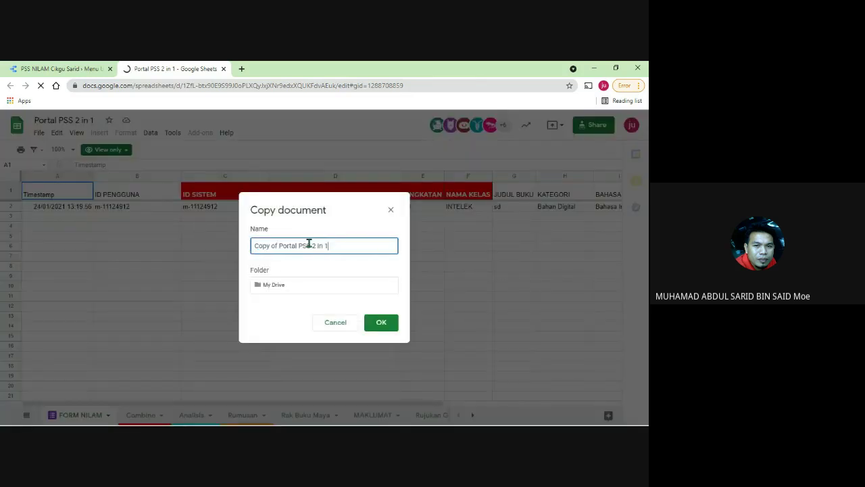
left_click_drag(280, 245, 250, 245)
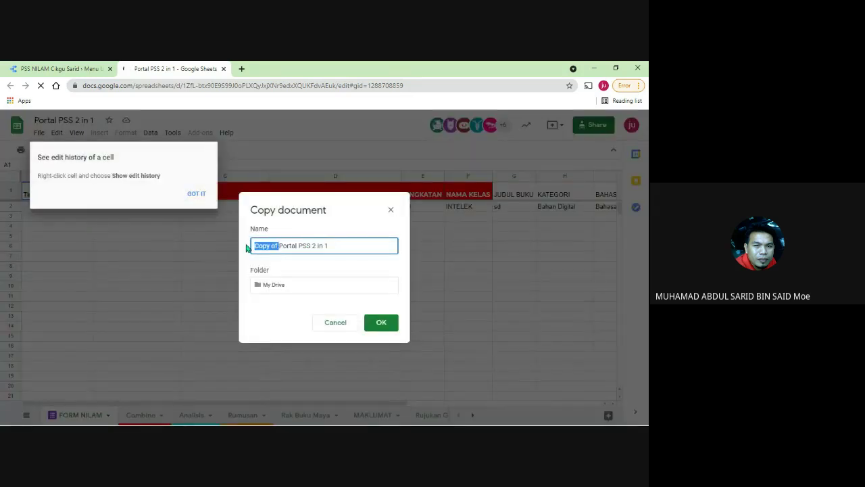
key("BackSpace")
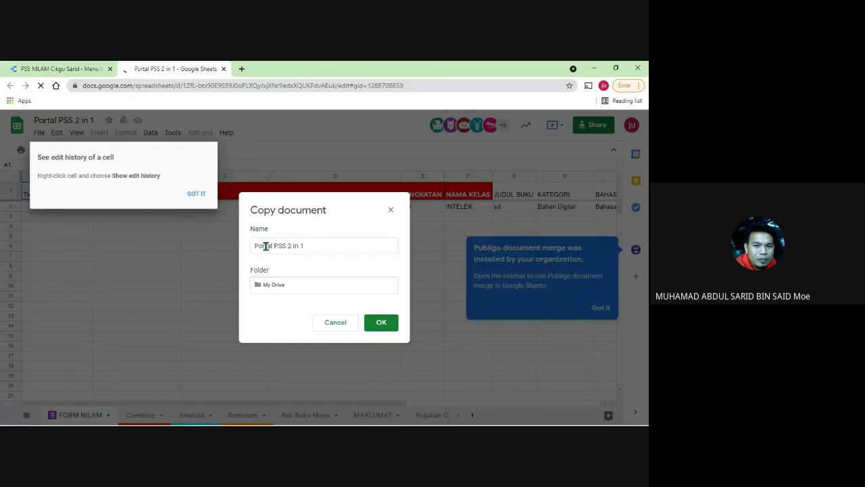
- Replace '2 in 1' with 'SK Seri Ampang Muda' and create the copy
left_click_drag(290, 246, 320, 246)
right_click(306, 248)
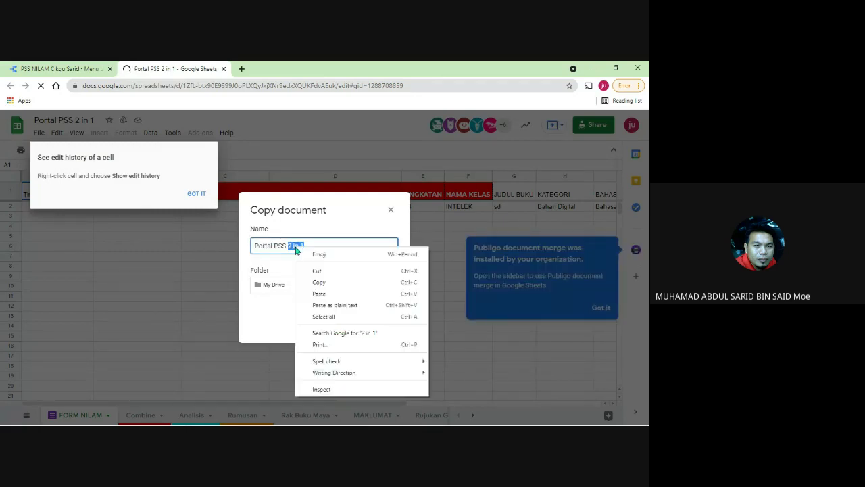
left_click(326, 294)
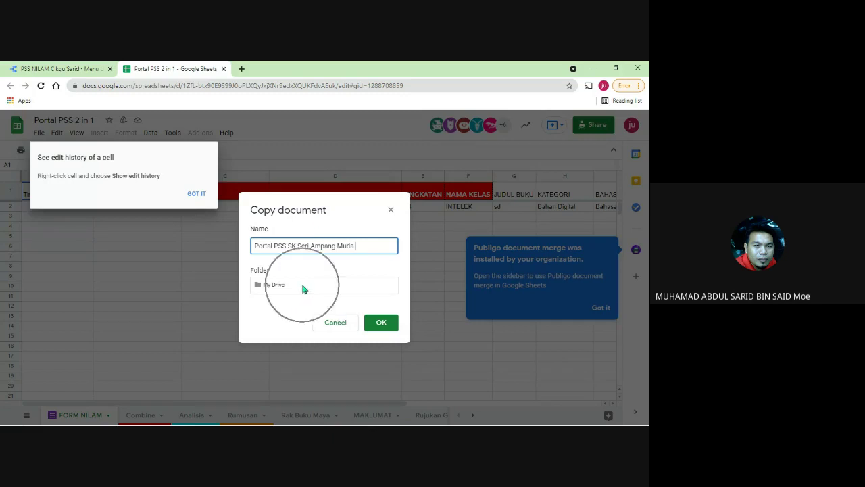
left_click(379, 323)
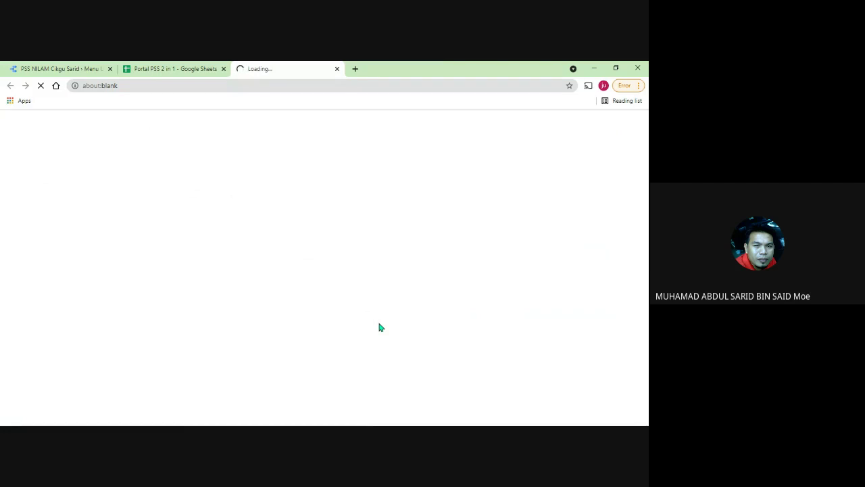
- Close the original Portal PSS 2 in 1 tab and return to the new copy
left_click(223, 69)
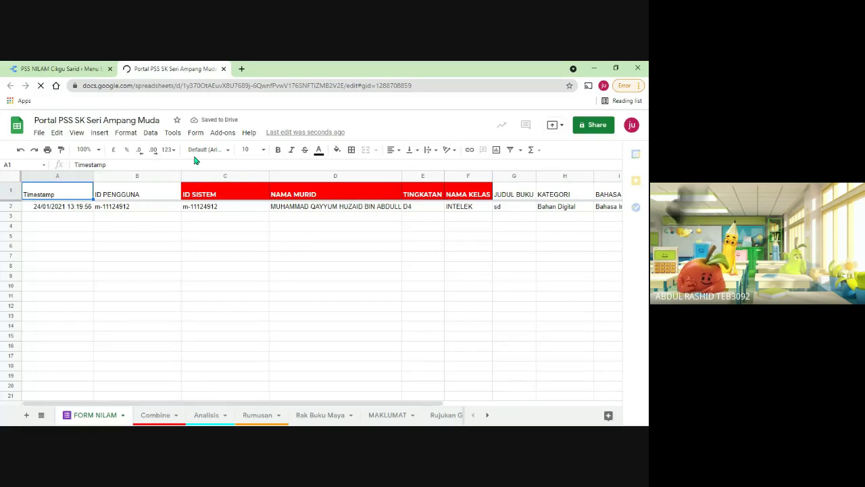
left_click(61, 69)
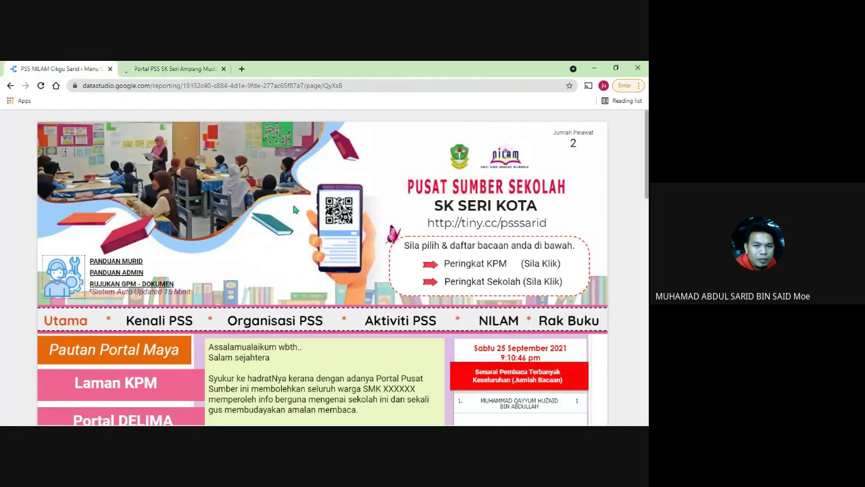
left_click(179, 66)
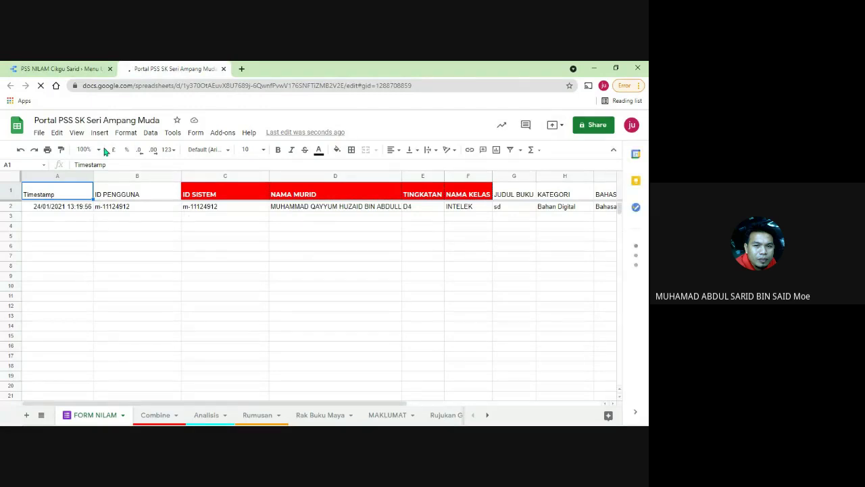
- Check the copy's 'SK Seri Ampang Muda' title and show the linked form's options
left_click_drag(75, 120, 157, 123)
key("ctrl+c")
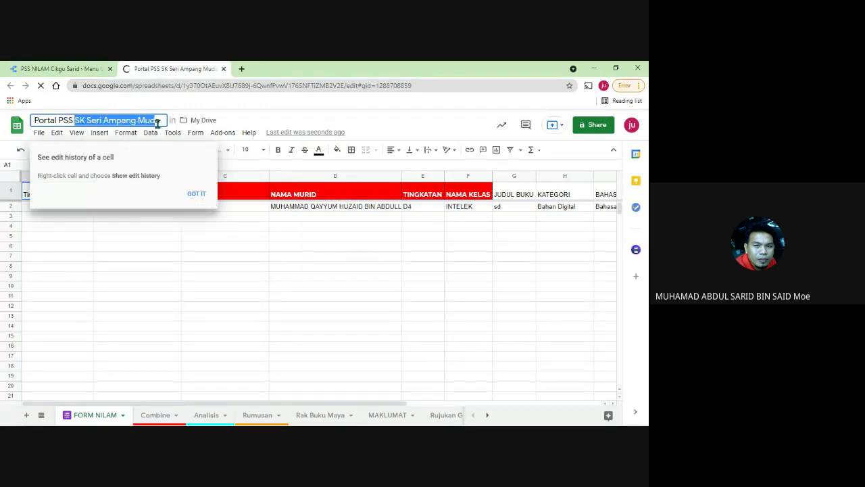
left_click(197, 194)
left_click(312, 263)
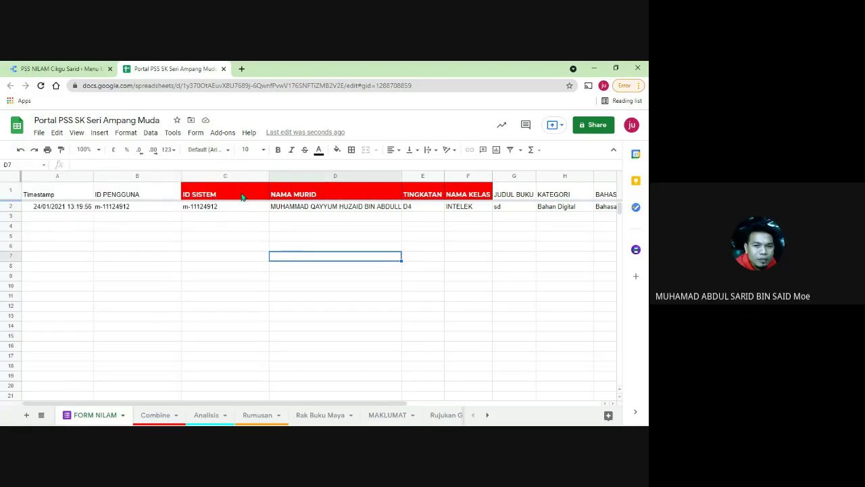
left_click(196, 133)
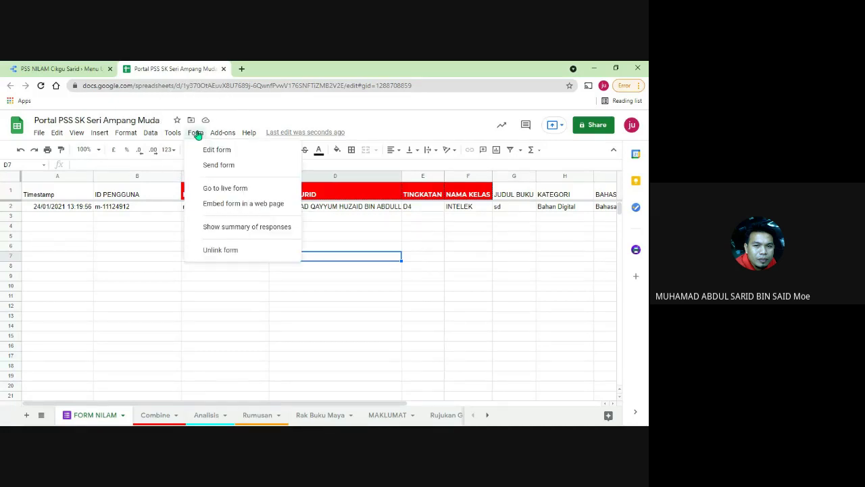
- Open the linked form in the editor and retitle it 'SK Seri Ampang Muda'
left_click(214, 152)
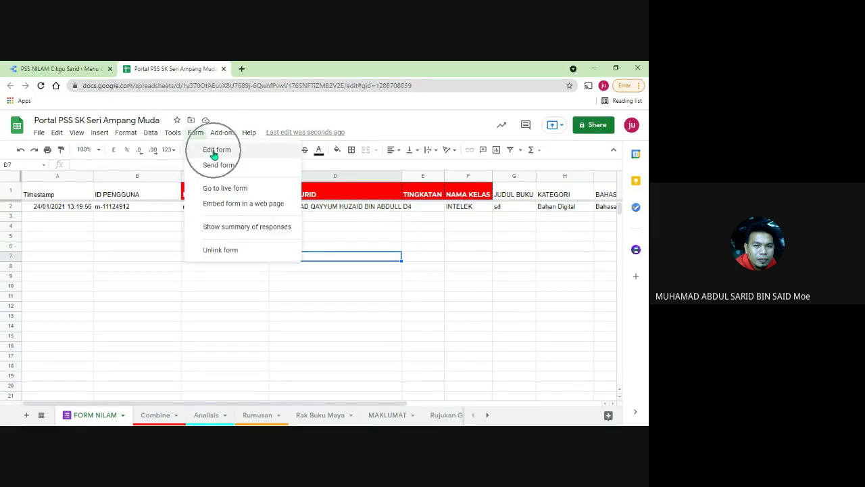
left_click(214, 153)
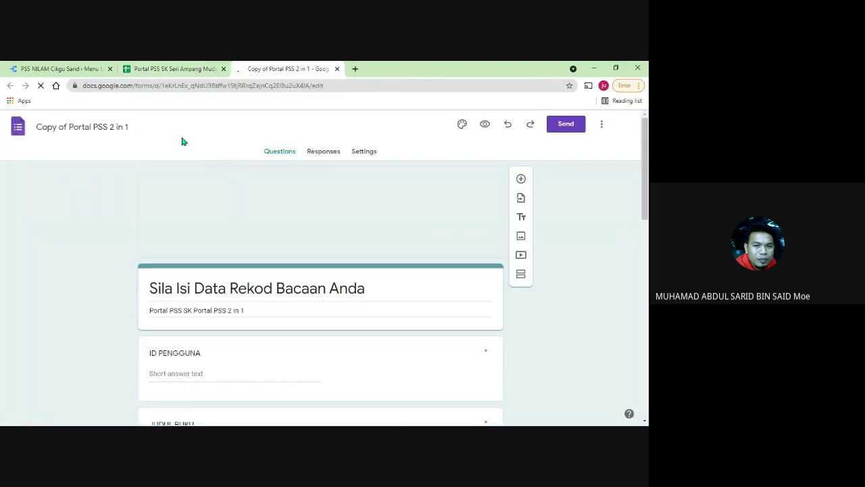
triple_click(94, 126)
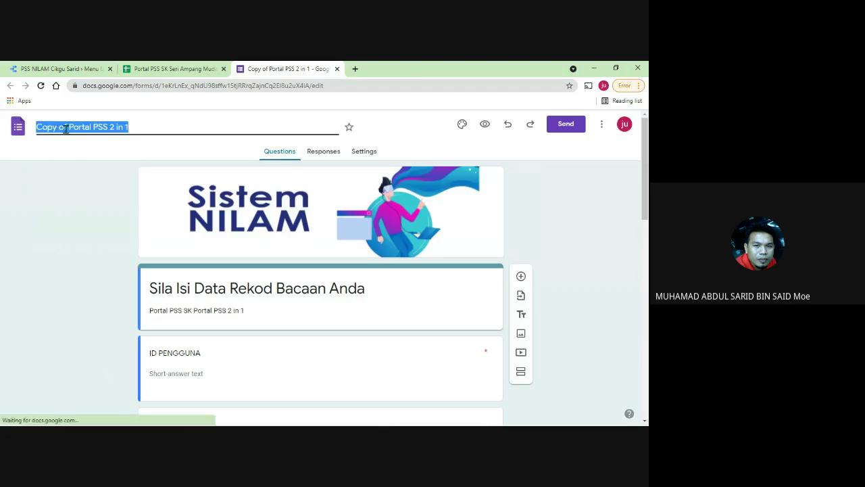
right_click(79, 131)
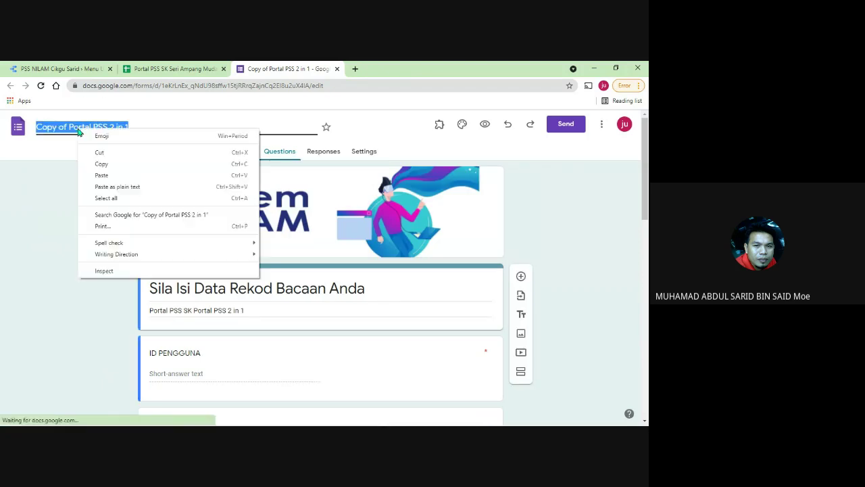
left_click(109, 175)
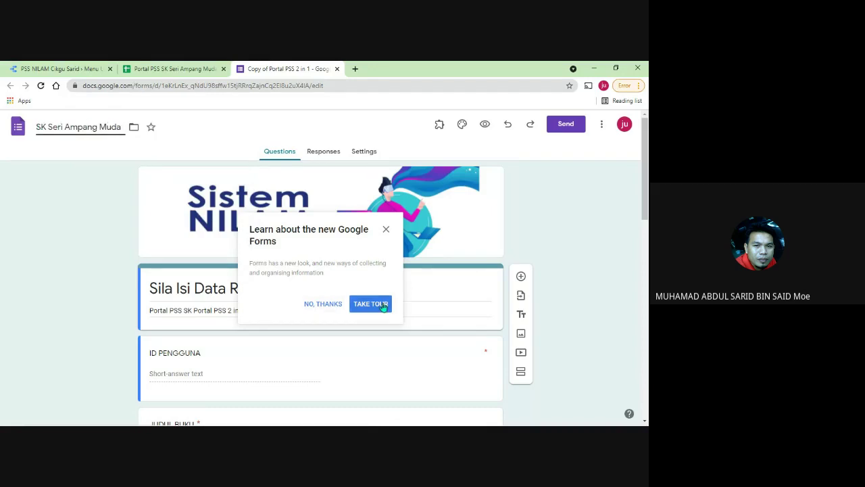
- Change the description's 'SK Portal PSS 2 in 1' to 'SK Seri Ampang Muda', then return to the spreadsheet
left_click(386, 230)
triple_click(253, 311)
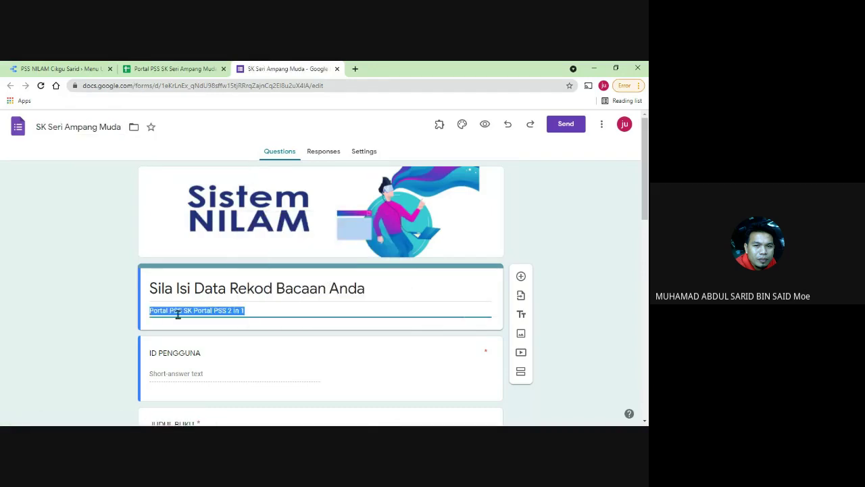
left_click(177, 311)
left_click_drag(186, 311, 244, 313)
right_click(234, 313)
left_click(256, 209)
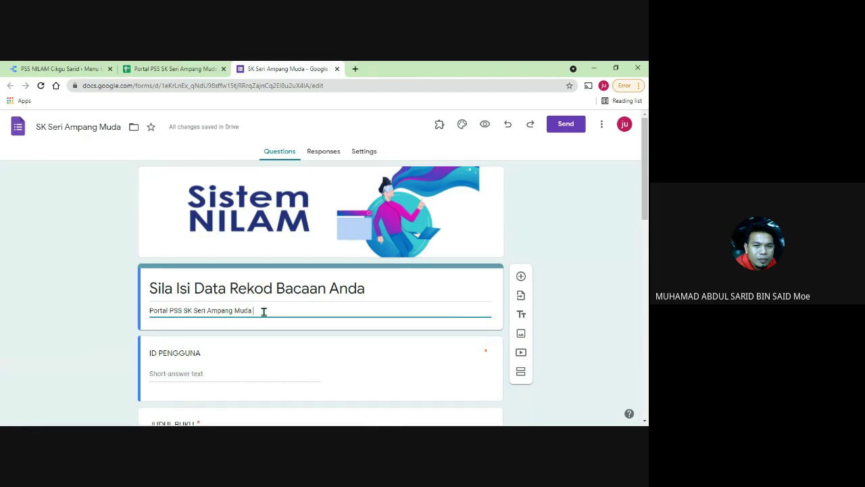
left_click(174, 66)
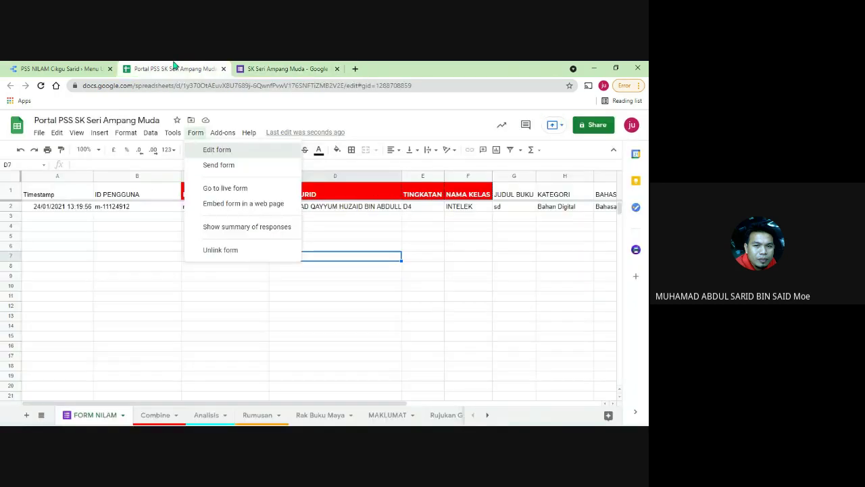
- Check the report and renamed form tabs, then show the Form options in the SK Seri Ampang Muda copy
left_click(40, 132)
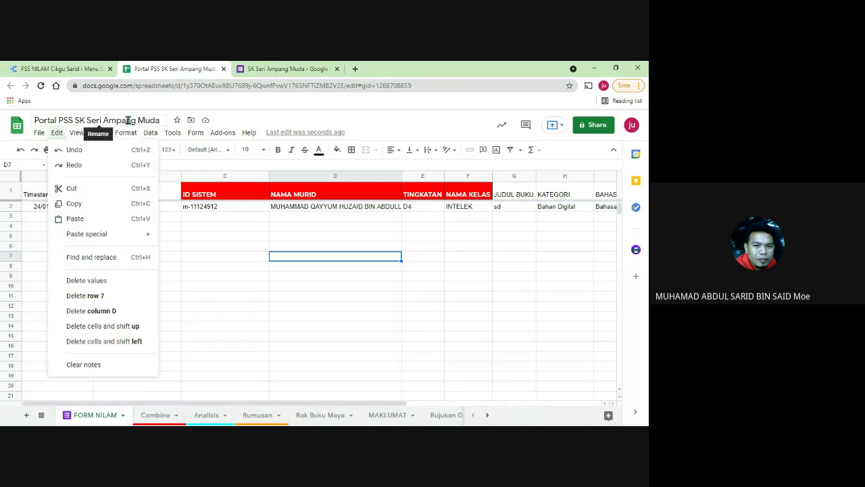
key("Escape")
key("ctrl+Page_Up")
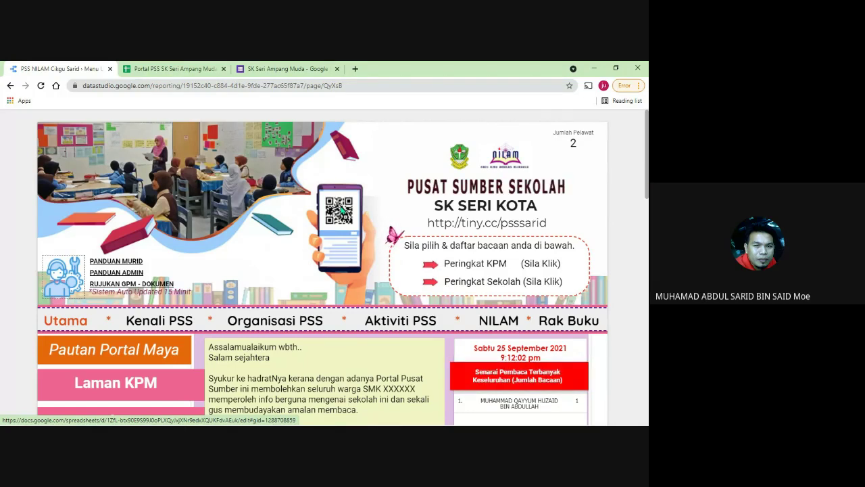
left_click(169, 69)
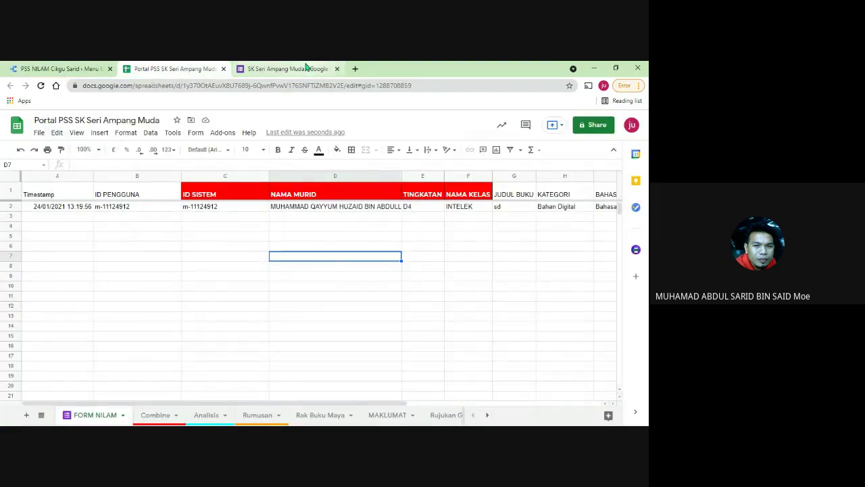
left_click(307, 68)
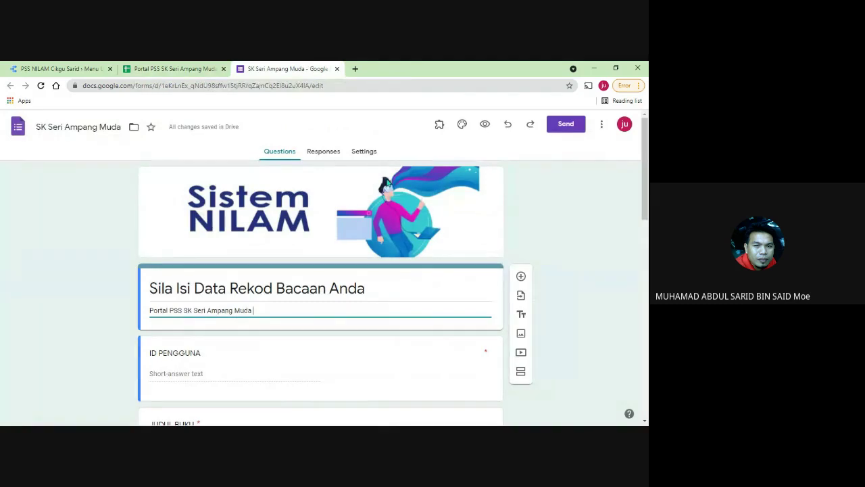
left_click(192, 67)
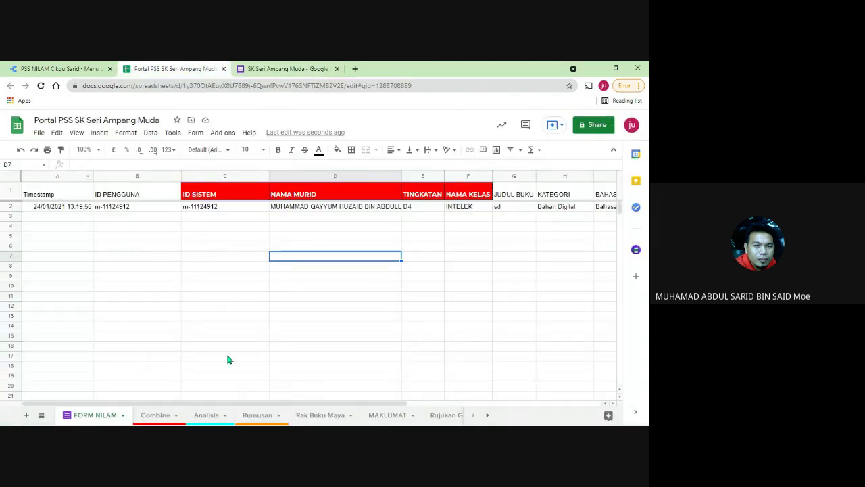
left_click(195, 133)
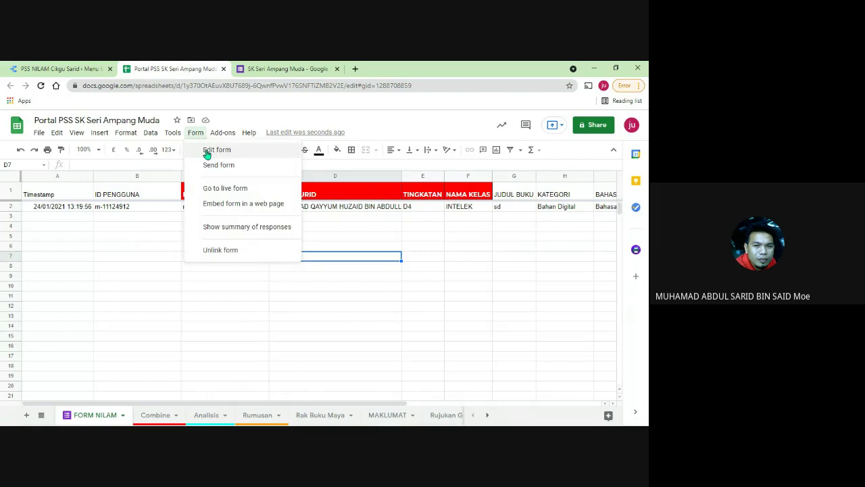
- Open the linked form in the editor and check its description line
left_click(207, 152)
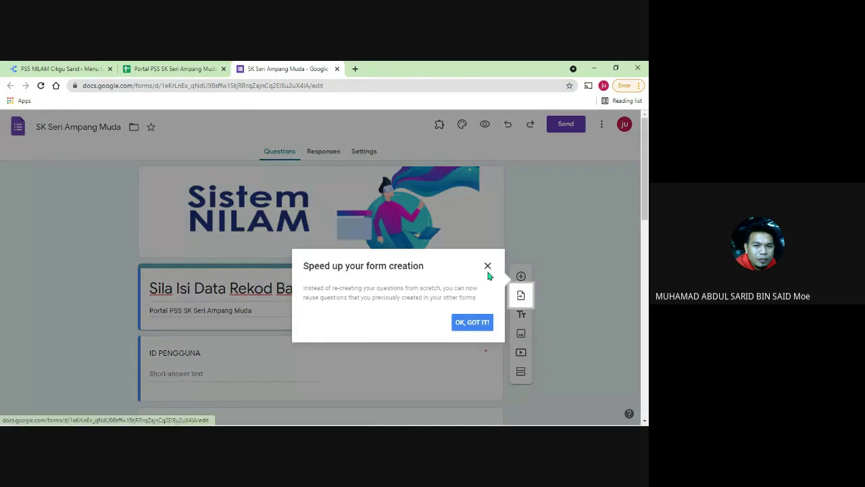
left_click(488, 266)
triple_click(186, 311)
left_click(206, 310)
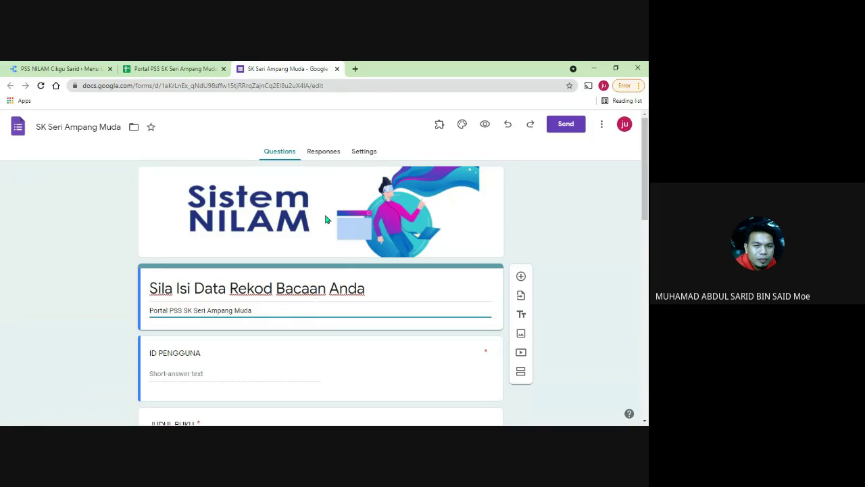
- Preview the 'Sila Isi Data Rekod Bacaan Anda' form, then close the editor and return to the spreadsheet
left_click(484, 124)
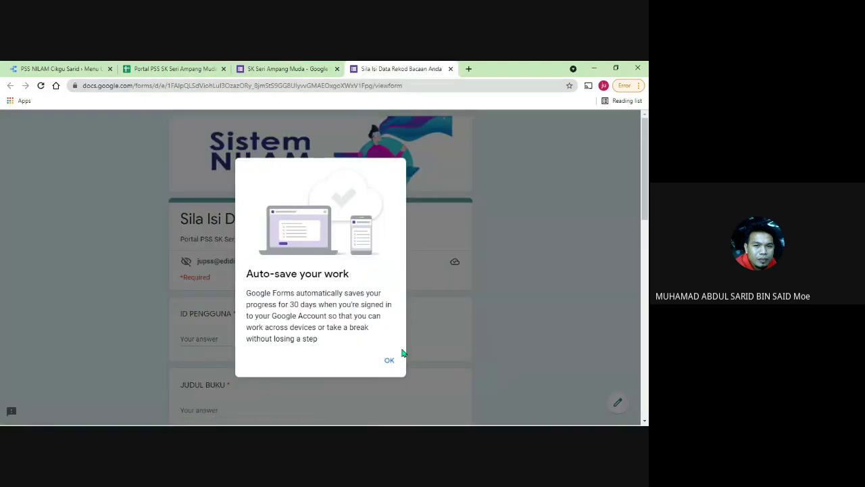
left_click(390, 360)
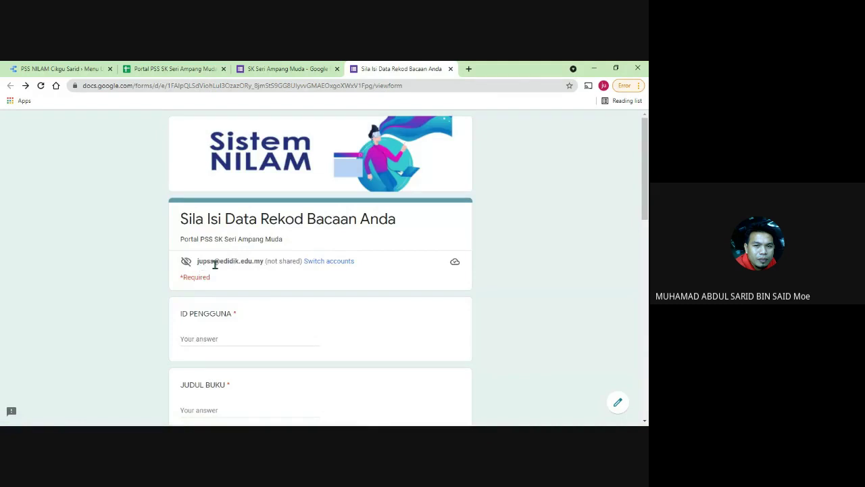
left_click_drag(288, 244, 183, 238)
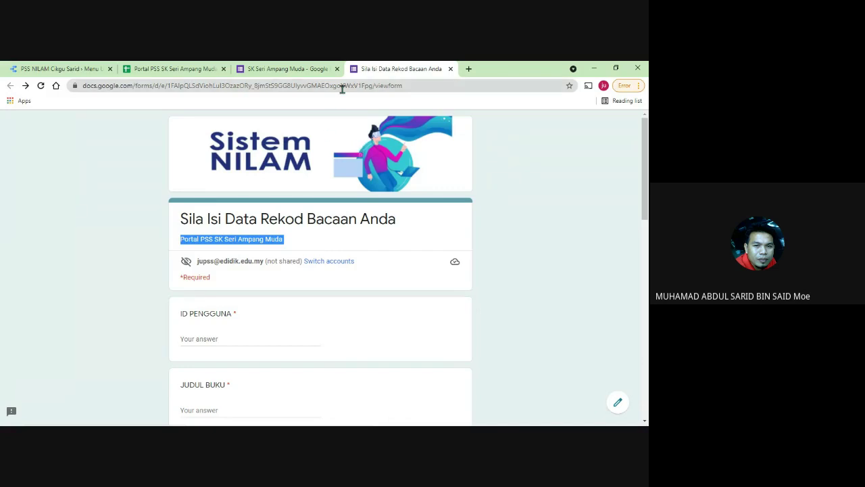
left_click(324, 70)
left_click(337, 68)
left_click(204, 68)
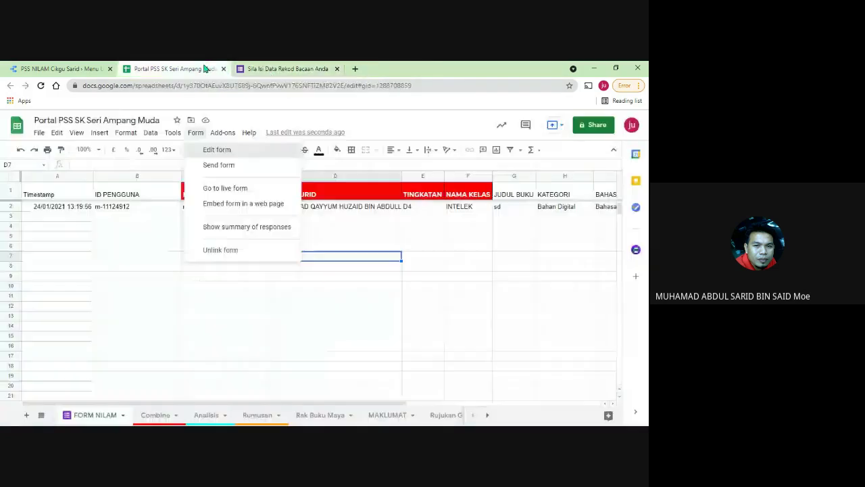
- Look over the PSS NILAM Cikgu Sarid report, then come back to the Portal PSS spreadsheet
left_click(87, 70)
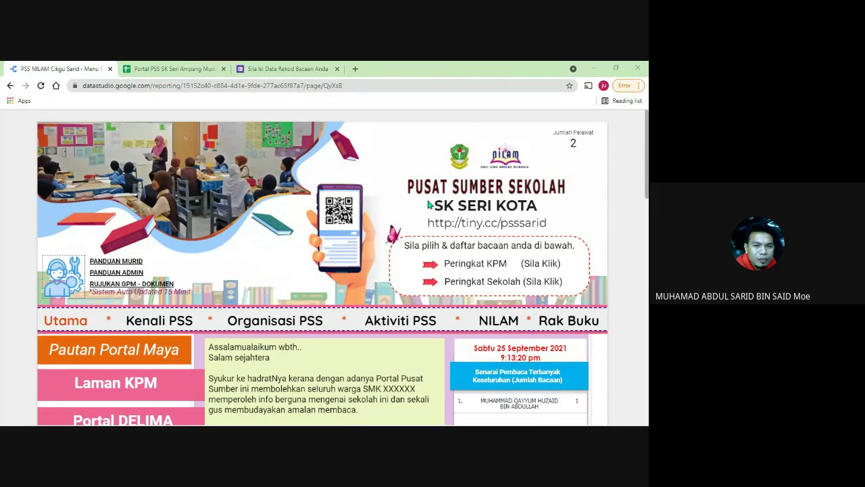
left_click(172, 68)
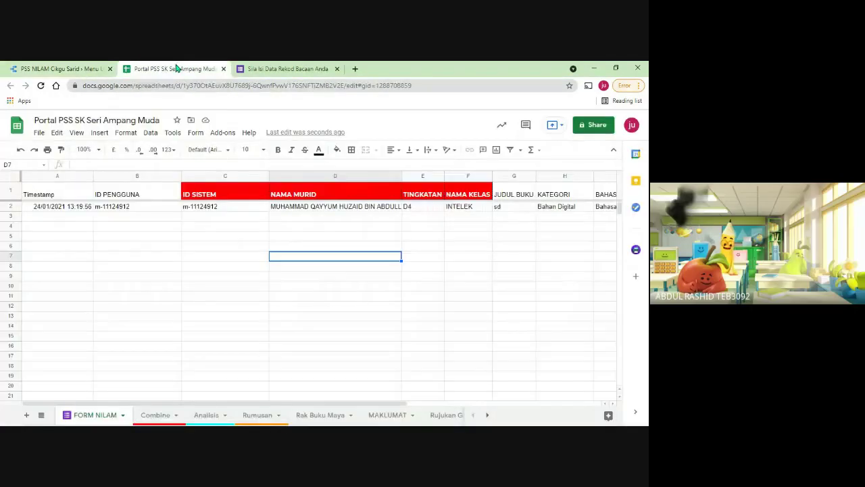
left_click(284, 68)
left_click(137, 65)
left_click(64, 68)
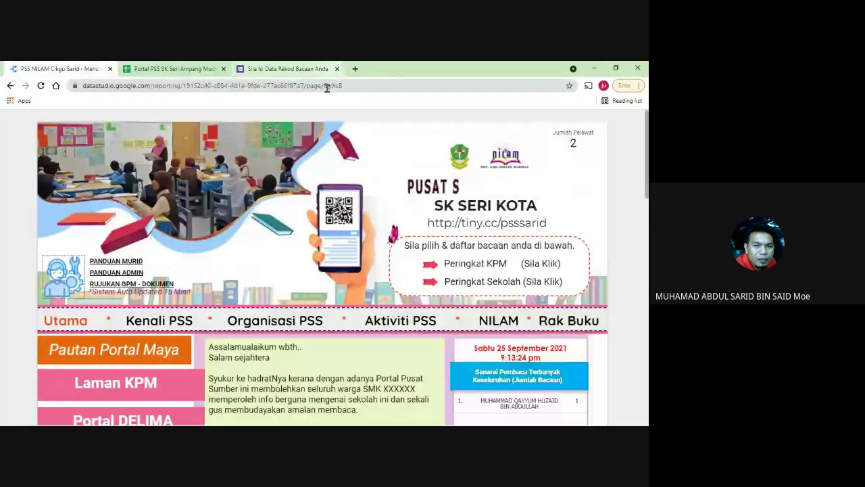
scroll(421, 271, "down", 20)
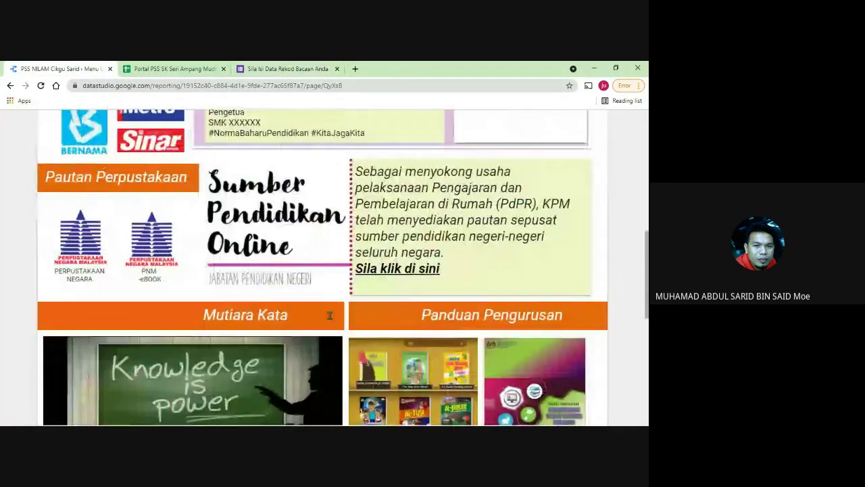
scroll(463, 323, "up", 15)
scroll(463, 324, "up", 4)
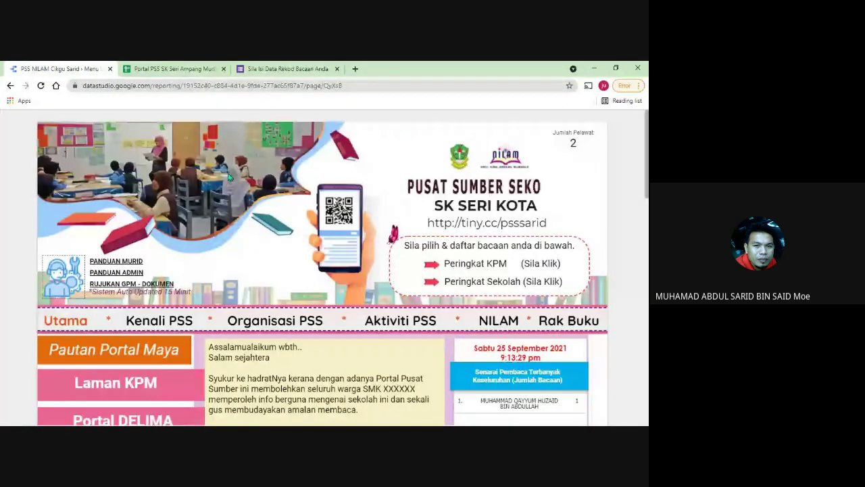
left_click(181, 69)
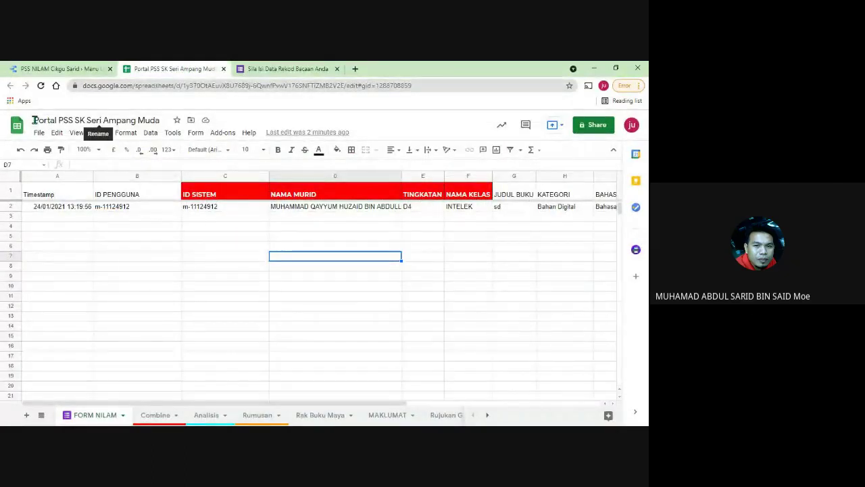
- Leave the 'Portal PSS SK Seri Ampang Muda' title unchanged and go to the PSS NILAM Cikgu Sarid report
left_click_drag(34, 120, 140, 119)
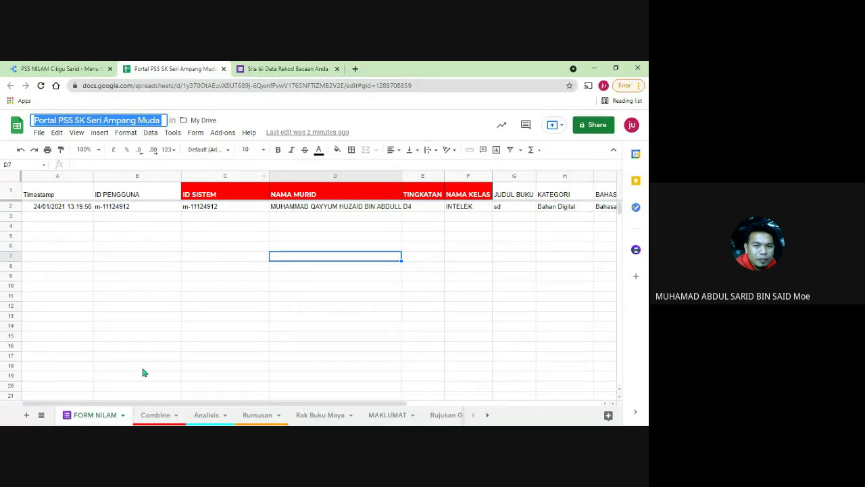
key("Return")
key("Down")
key("Down")
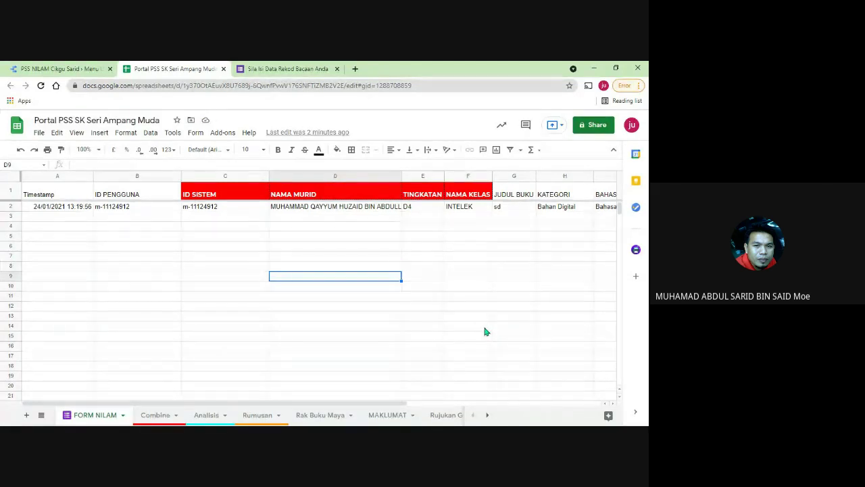
left_click(58, 66)
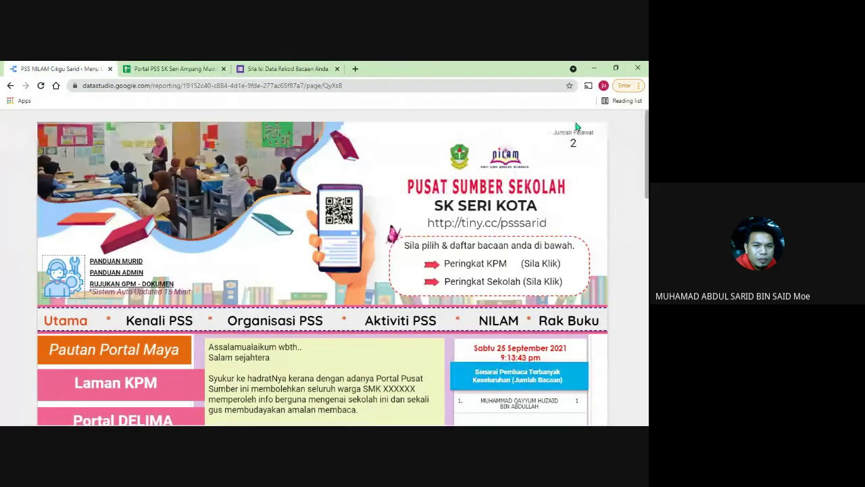
left_click_drag(555, 133, 601, 138)
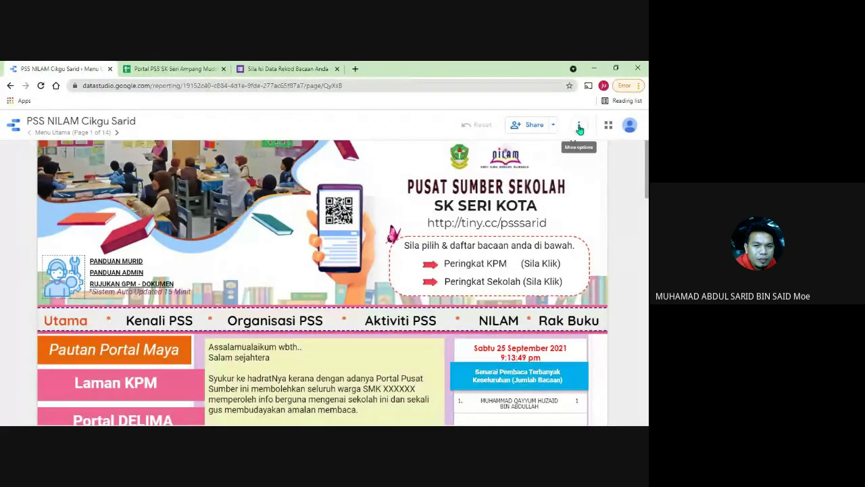
left_click(579, 127)
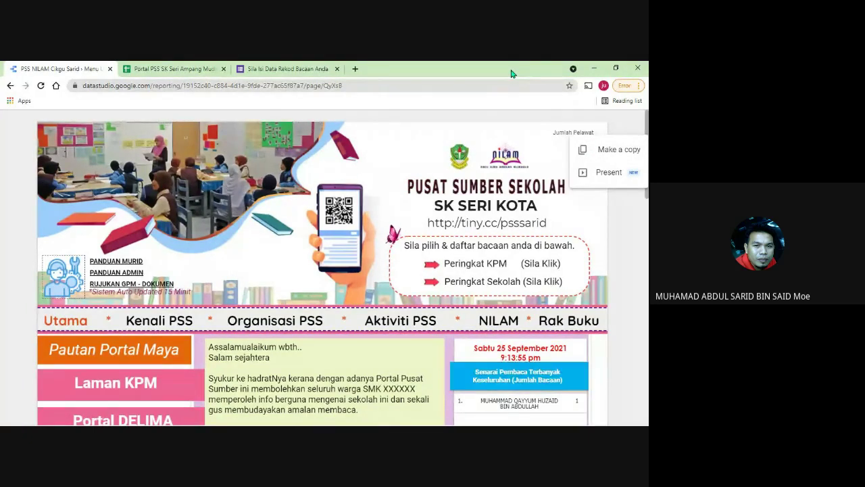
left_click(580, 125)
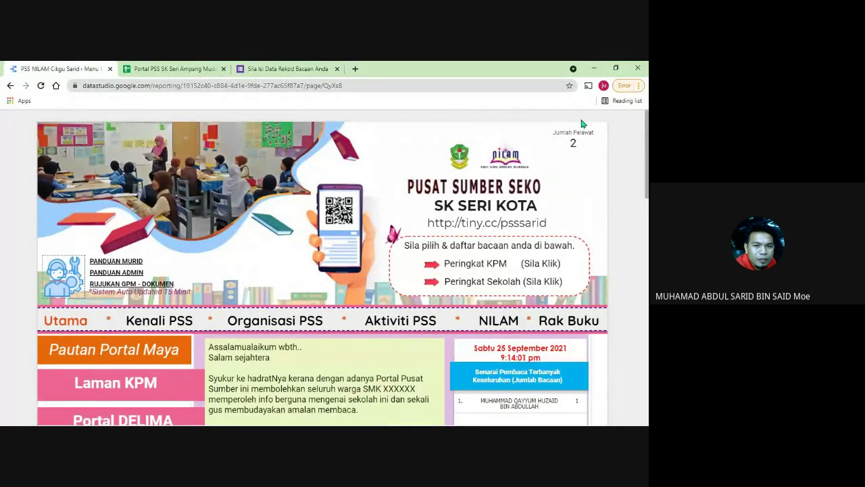
mouse_move(582, 124)
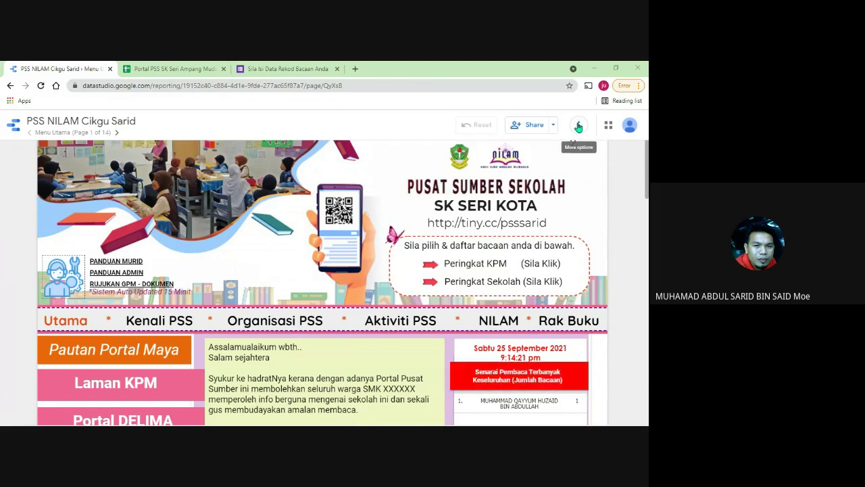
- Start copying the report, answering 'Yes, to all' for email updates and saving the preferences
left_click(579, 126)
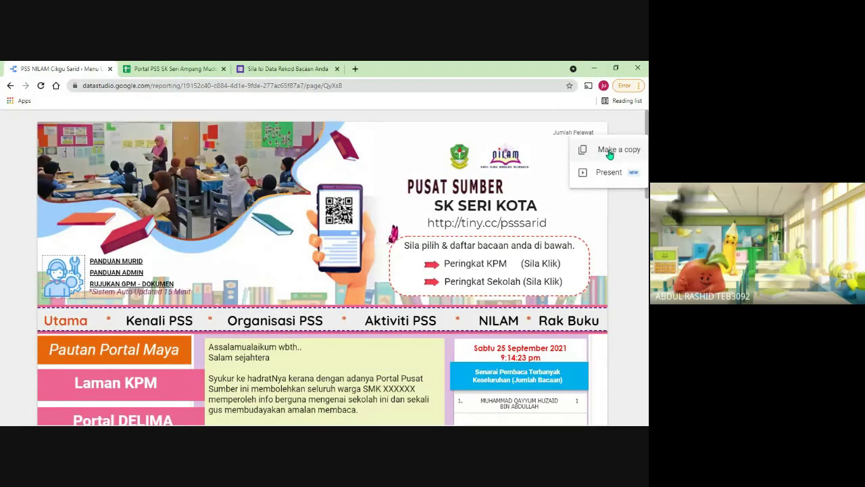
left_click(609, 150)
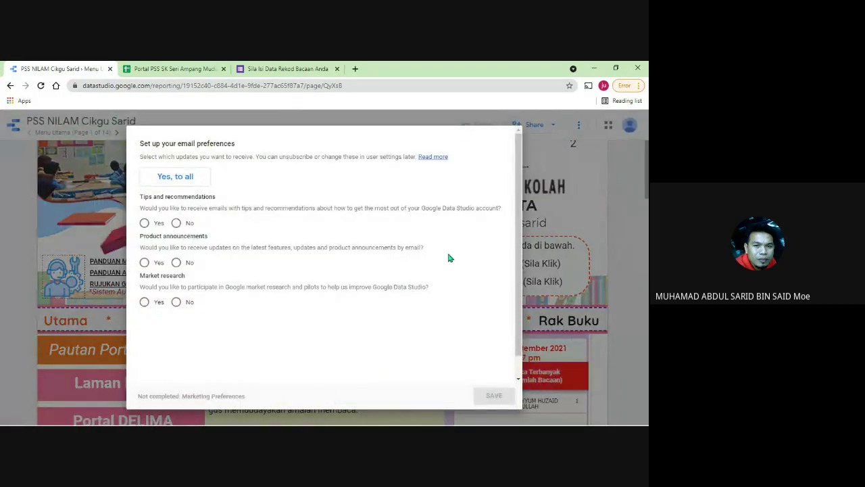
scroll(432, 250, "down", 1)
scroll(419, 238, "up", 1)
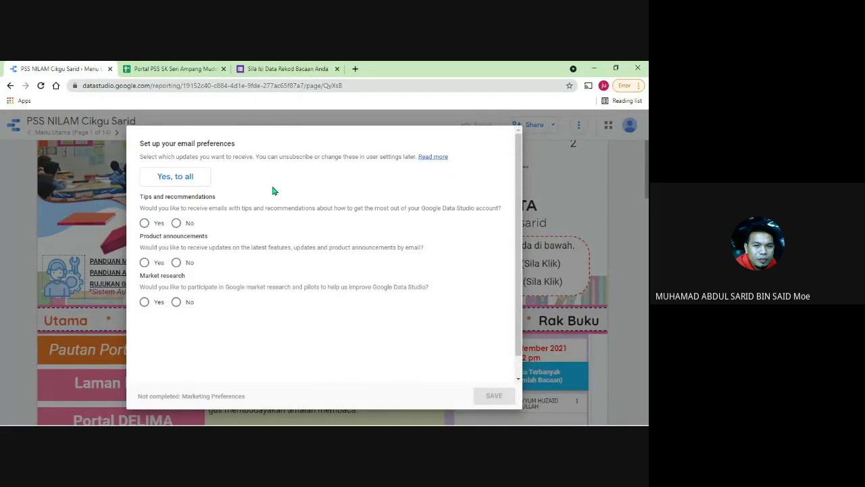
left_click(176, 177)
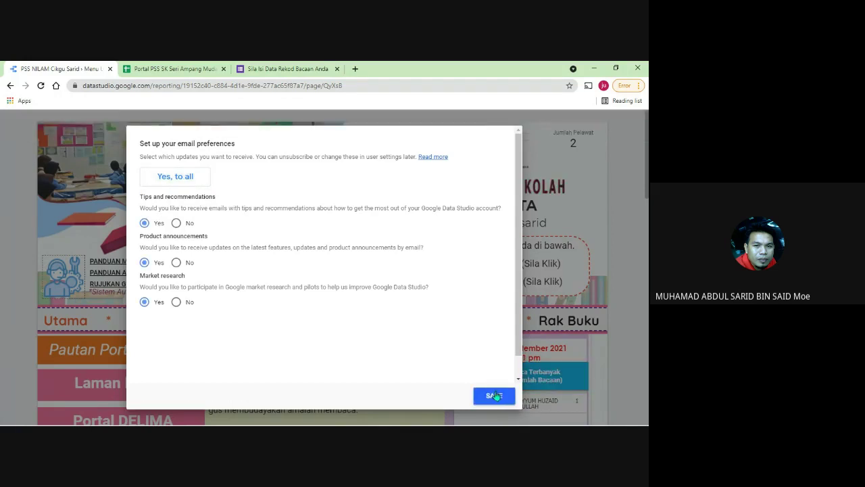
left_click(495, 396)
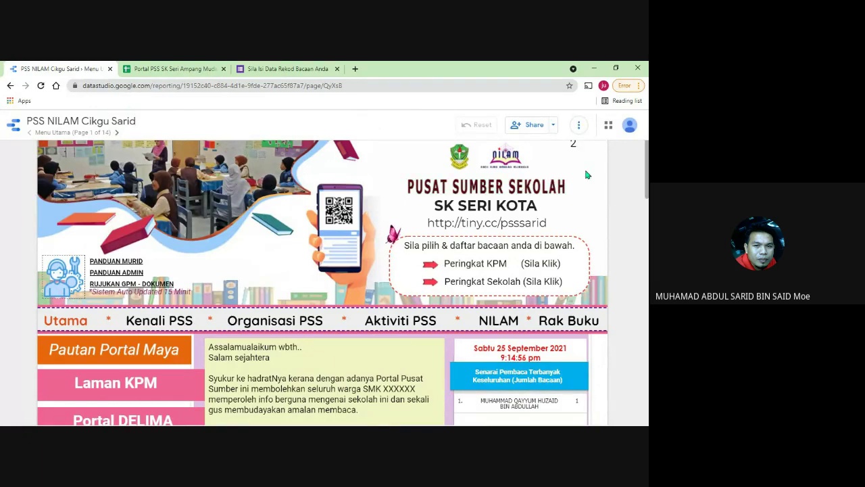
left_click(579, 124)
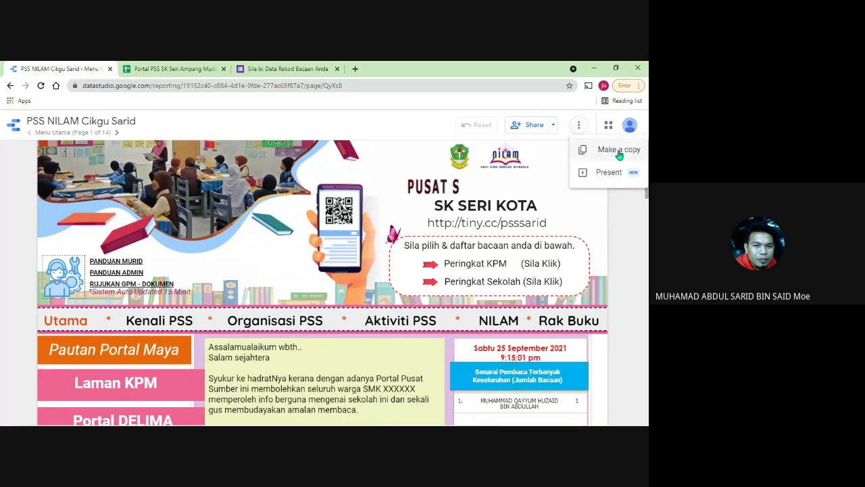
left_click(614, 150)
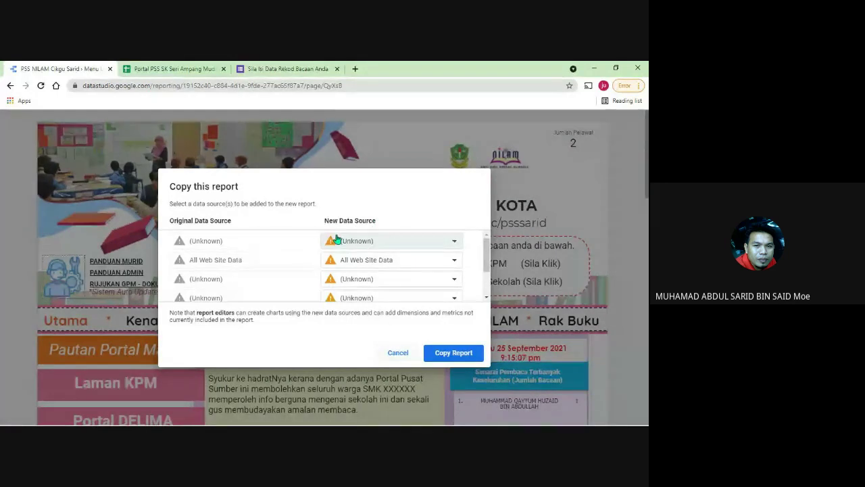
scroll(420, 250, "down", 2)
scroll(365, 273, "up", 2)
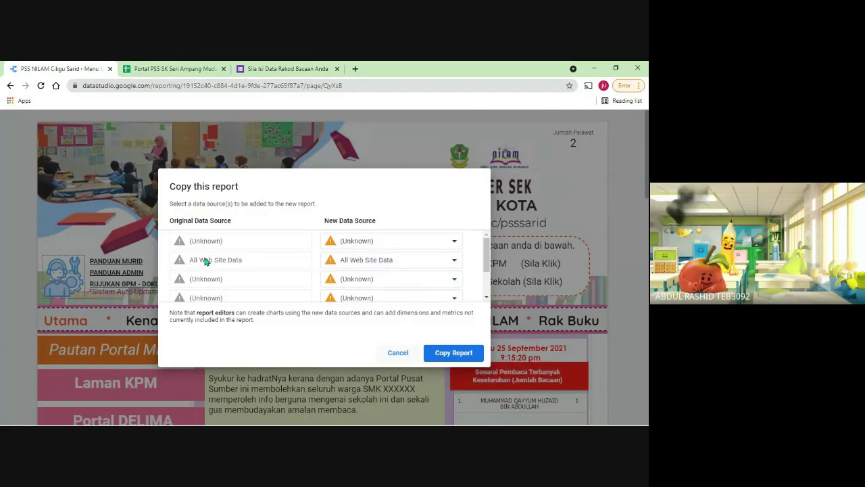
left_click(399, 353)
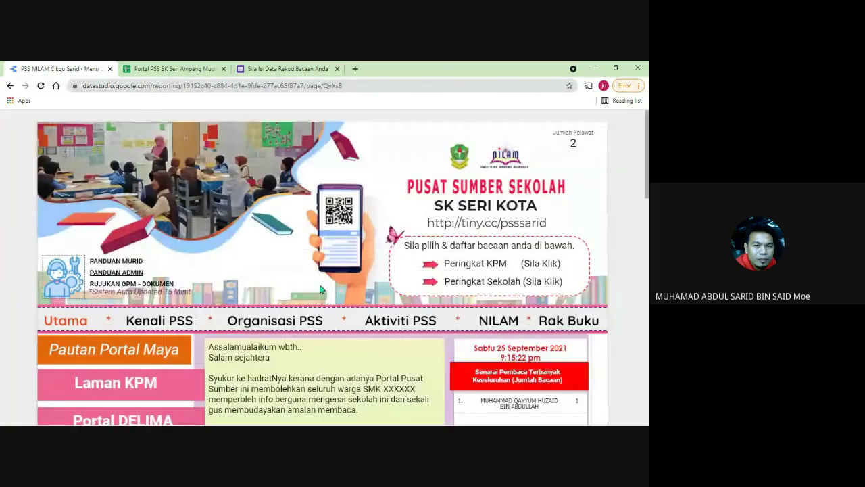
- Reload the PSS NILAM Cikgu Sarid report twice, checking the Portal PSS SK Seri Ampang Muda sheet in between
left_click(40, 86)
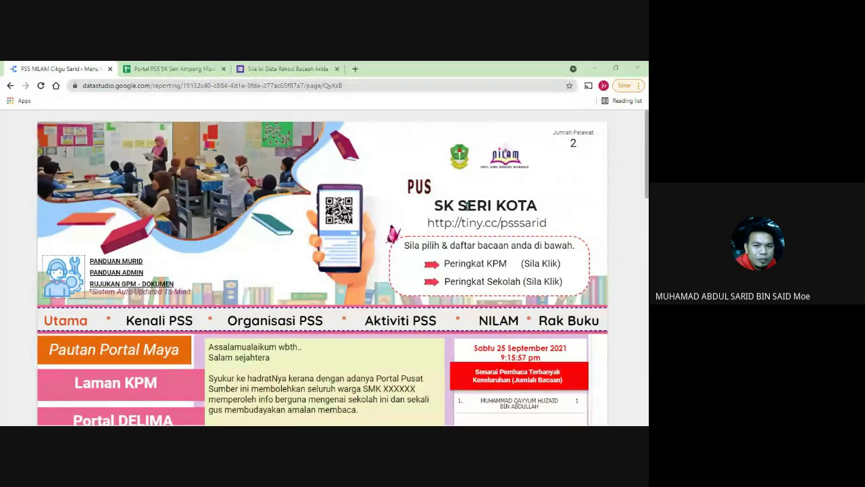
left_click(40, 86)
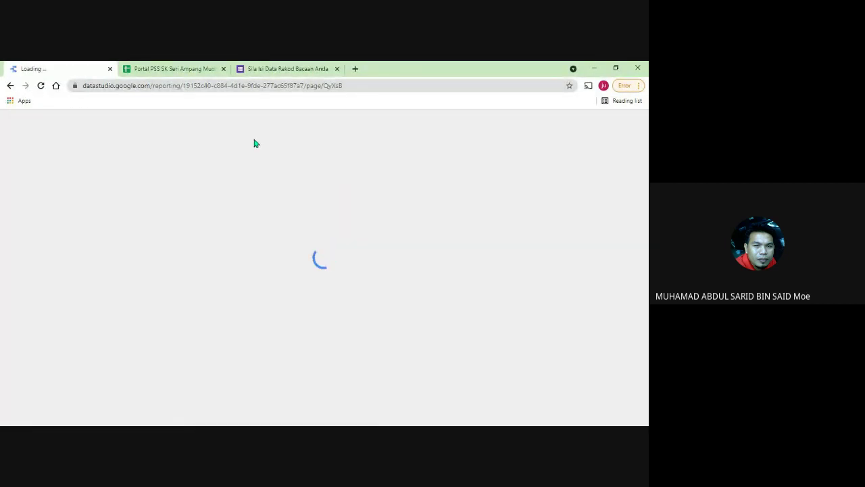
left_click(181, 67)
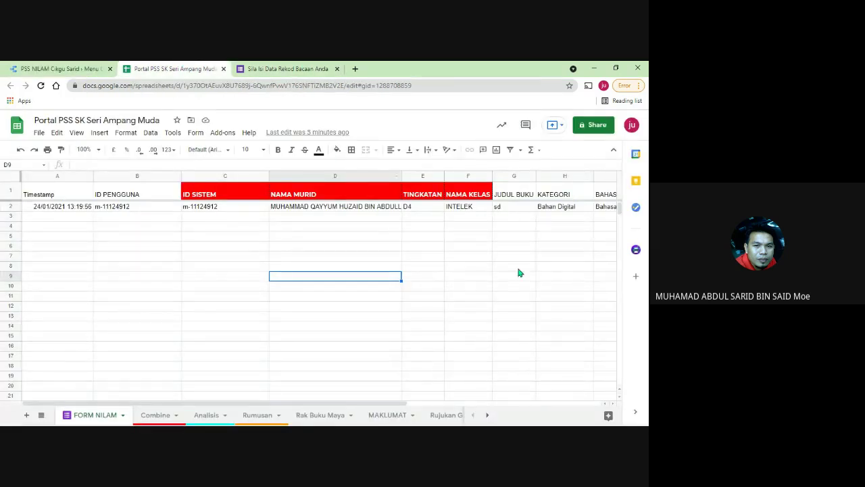
left_click(81, 68)
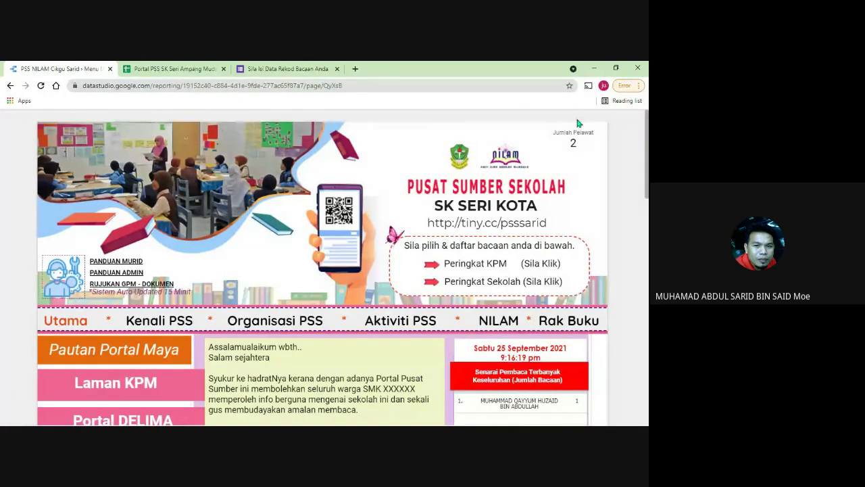
left_click(577, 124)
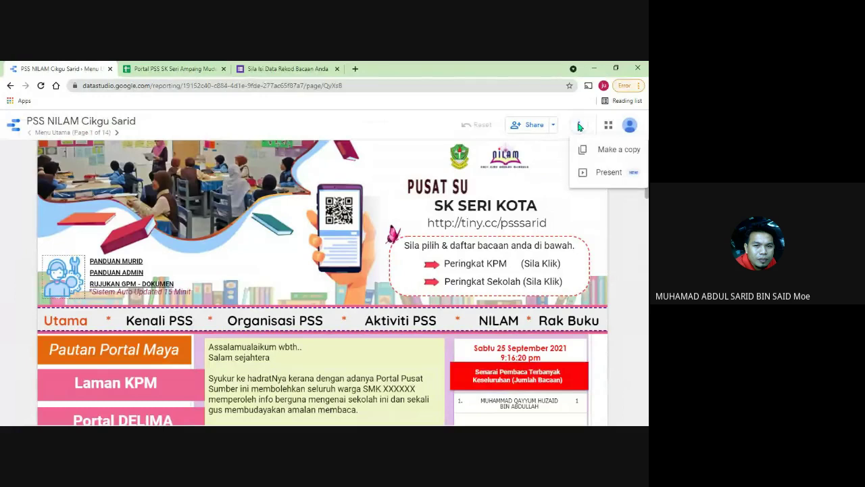
left_click(605, 151)
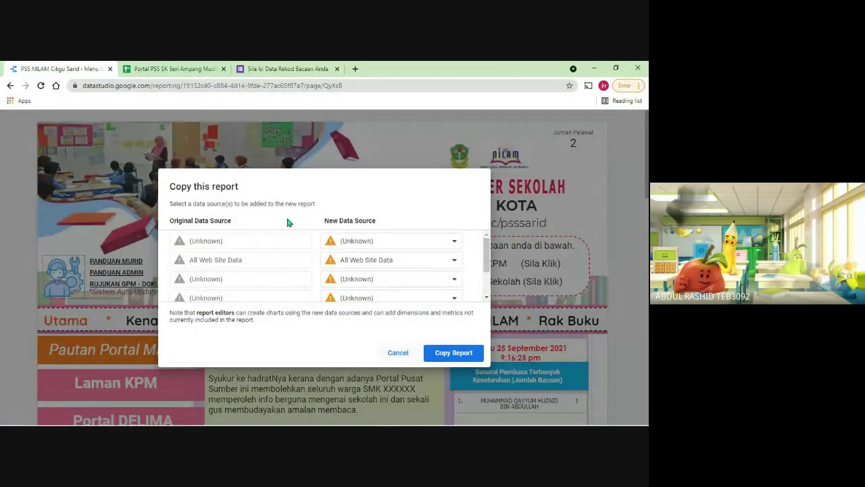
scroll(295, 248, "down", 2)
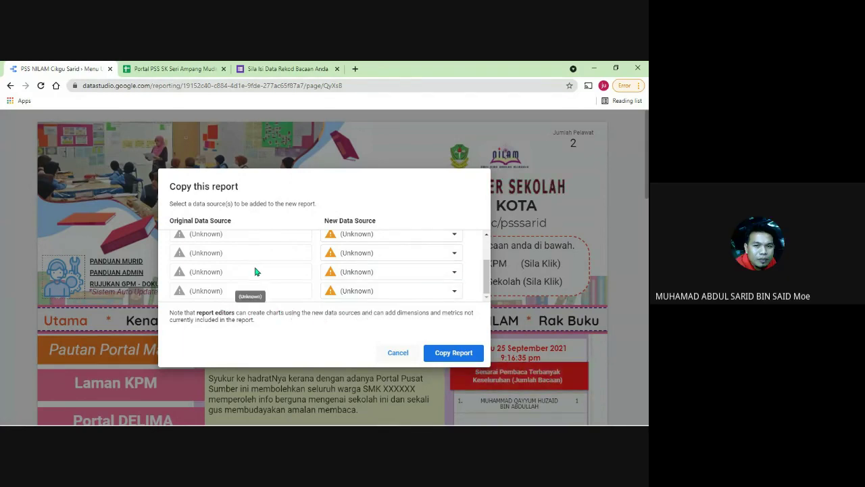
scroll(270, 267, "up", 3)
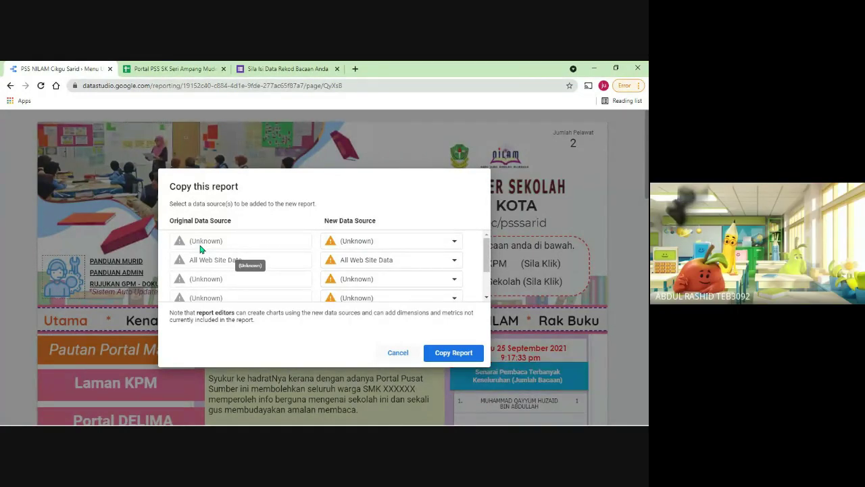
scroll(234, 276, "down", 1)
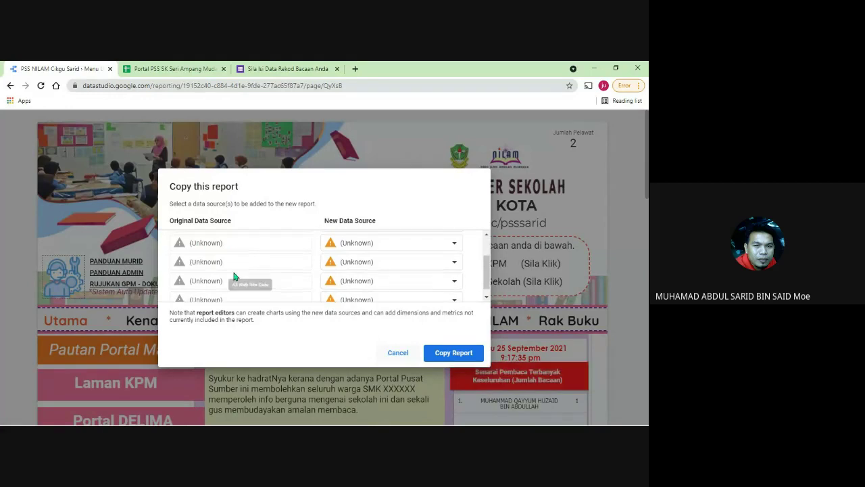
scroll(235, 276, "down", 1)
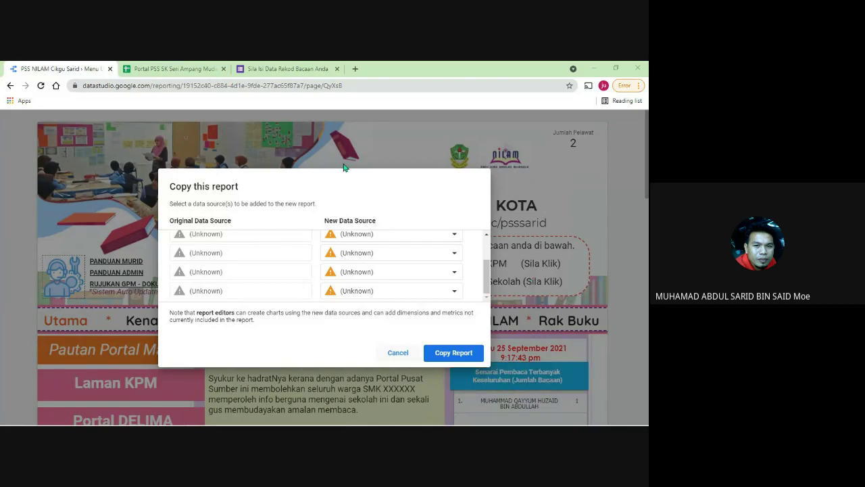
scroll(250, 252, "up", 1)
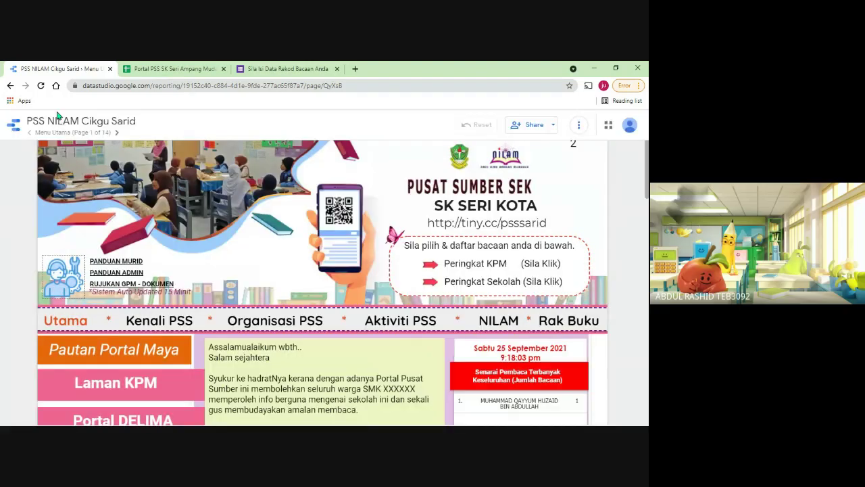
- Reload the report, then choose Make a copy and review the original-to-new data source list
left_click(40, 86)
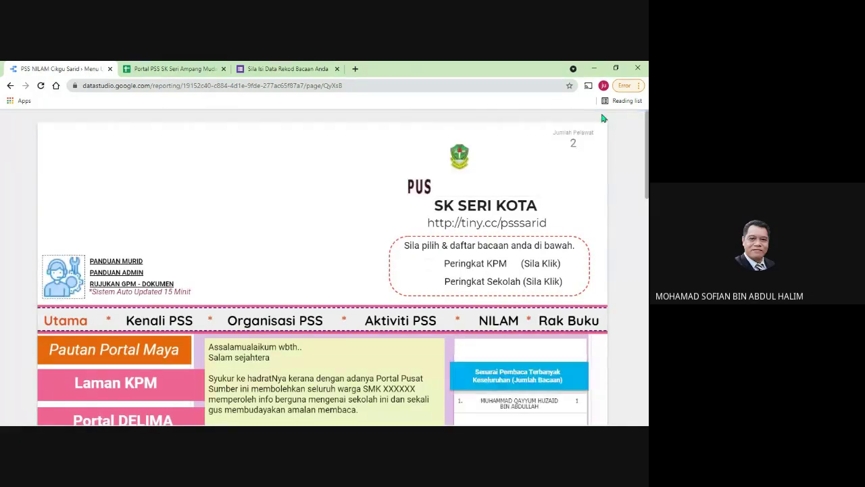
left_click(579, 125)
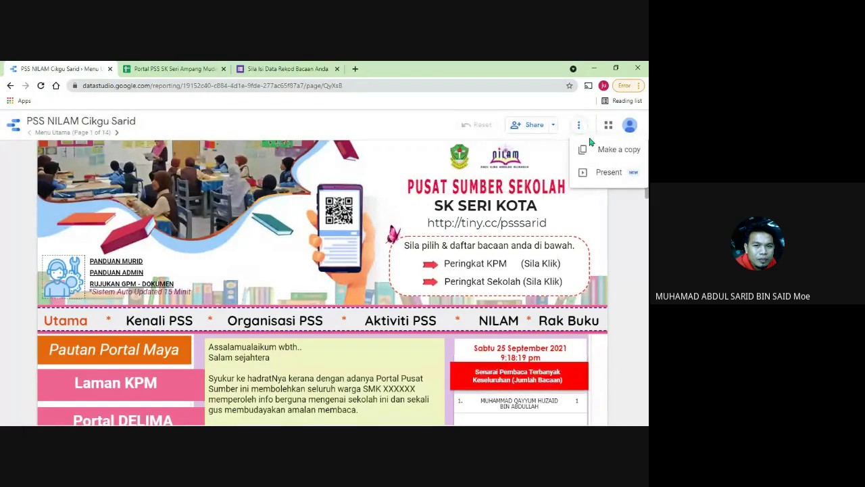
left_click(599, 149)
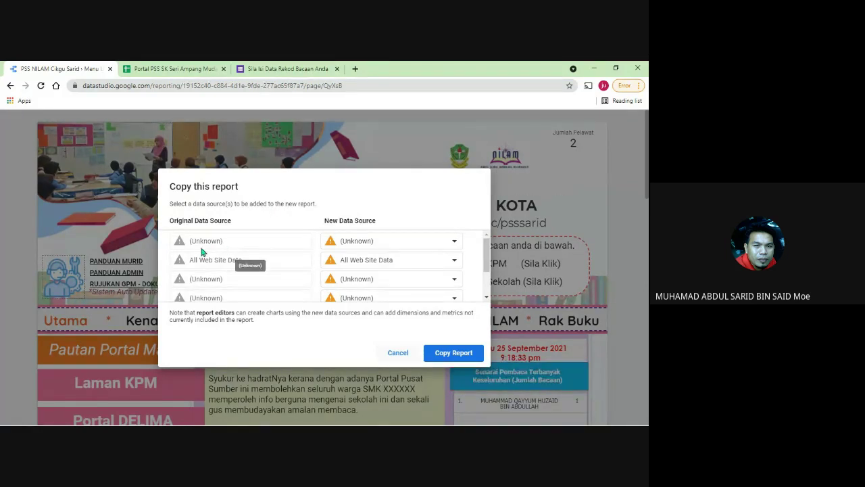
scroll(244, 266, "down", 2)
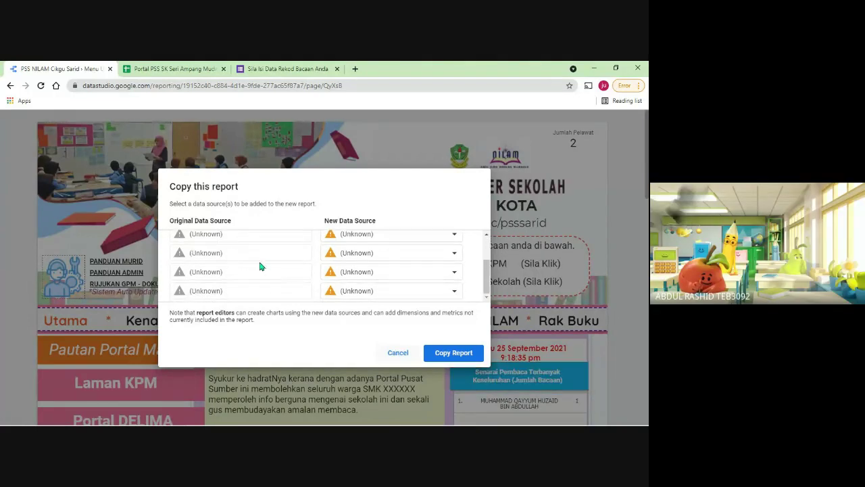
scroll(313, 246, "up", 2)
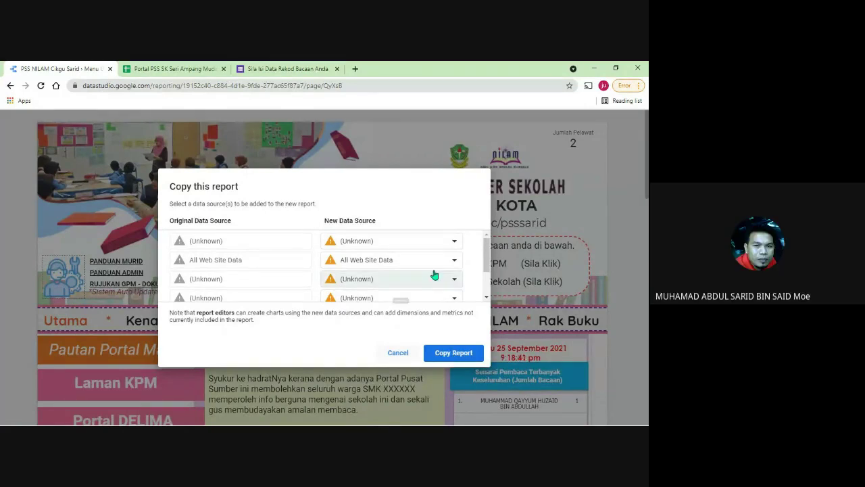
scroll(415, 282, "down", 2)
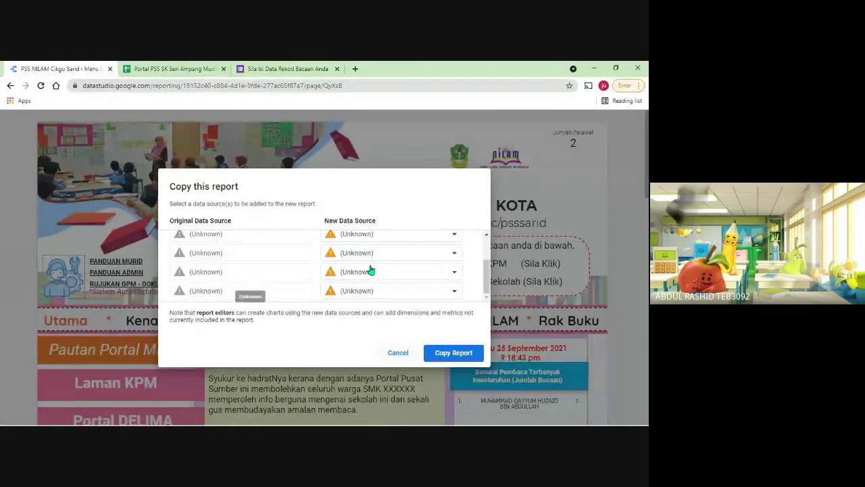
- Create the report copy, then start another Make a copy on the original report to review its sources
left_click(449, 353)
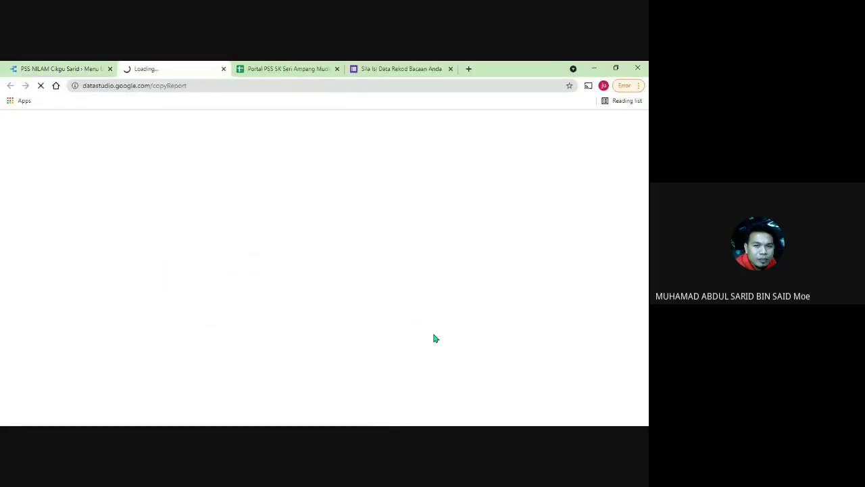
left_click(24, 66)
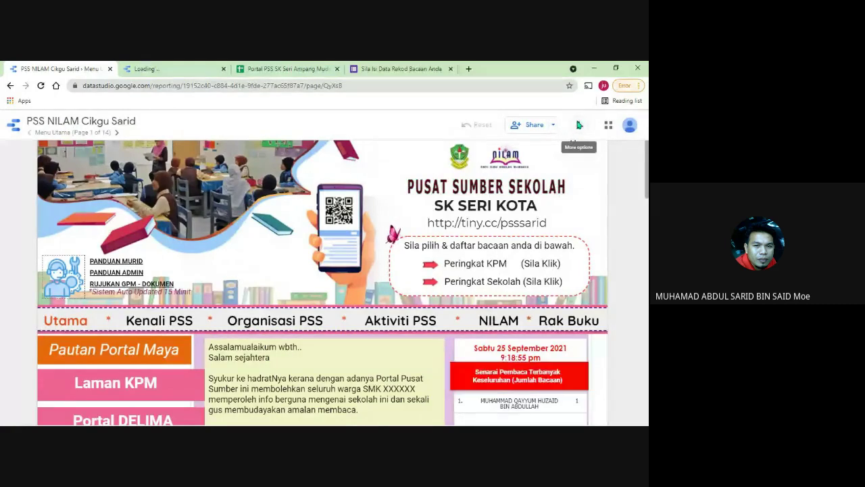
left_click(578, 124)
left_click(579, 124)
left_click(579, 125)
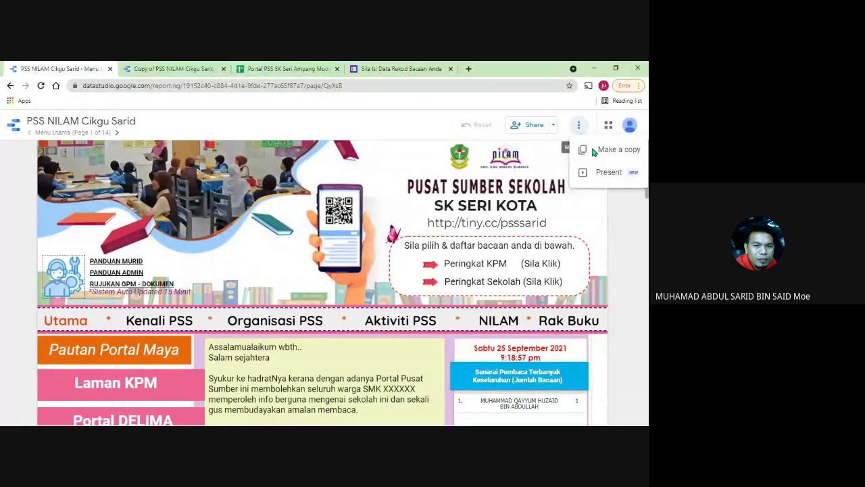
left_click(595, 150)
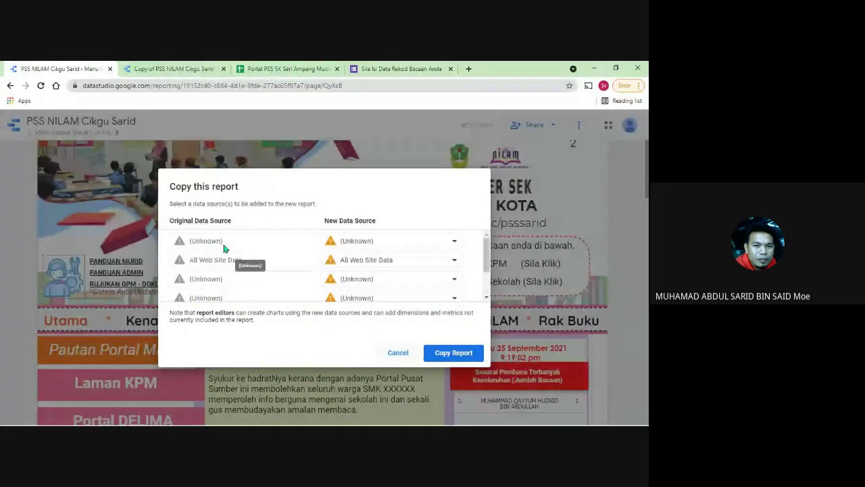
- Scroll through the copy dialog's data source list, then switch to the new Copy of PSS NILAM Cikgu Sarid tab
scroll(223, 270, "down", 2)
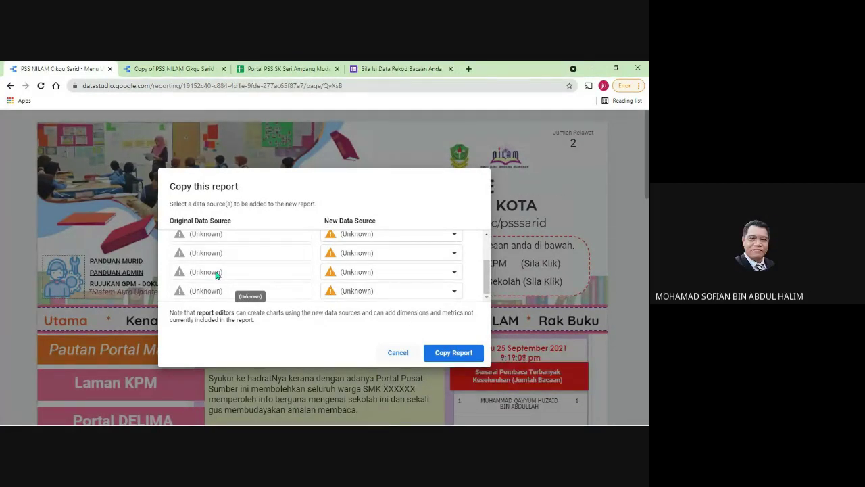
scroll(280, 261, "up", 1)
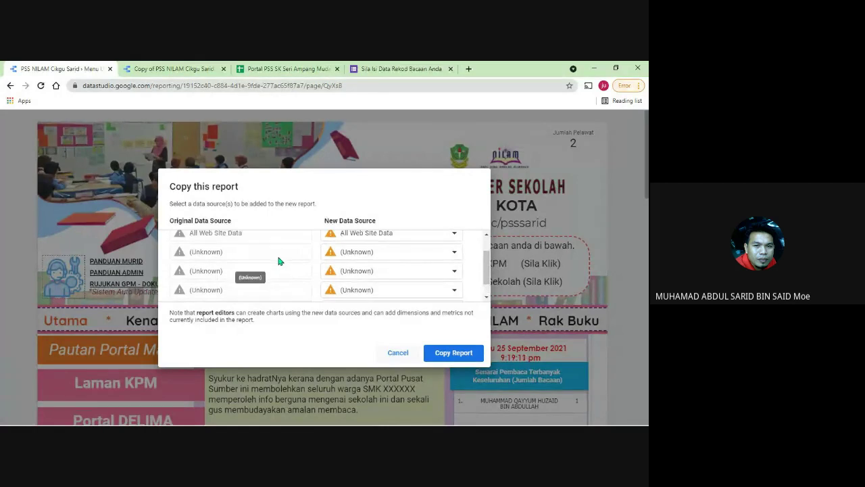
scroll(280, 262, "up", 1)
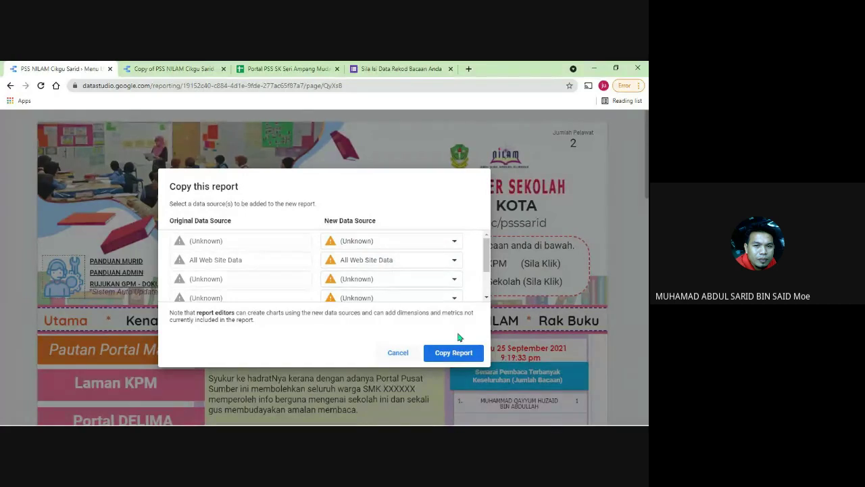
left_click(186, 66)
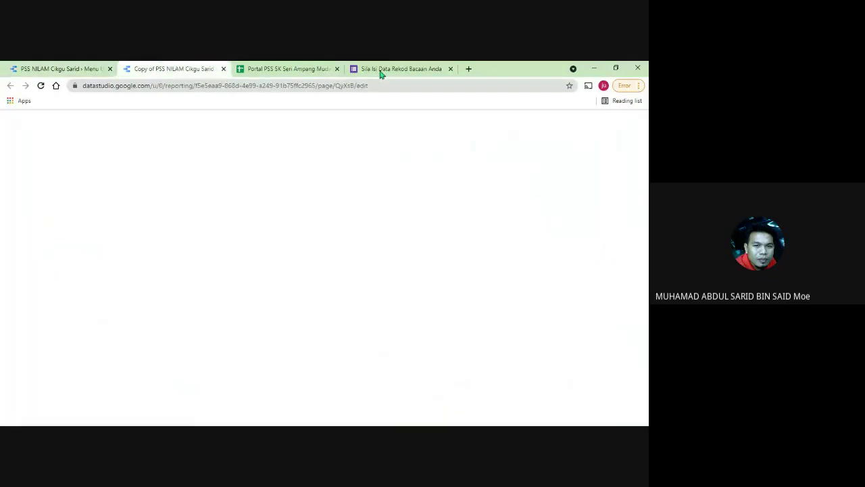
- Switch the copy to view mode and browse its first page and the NILAM page
scroll(224, 267, "down", 1)
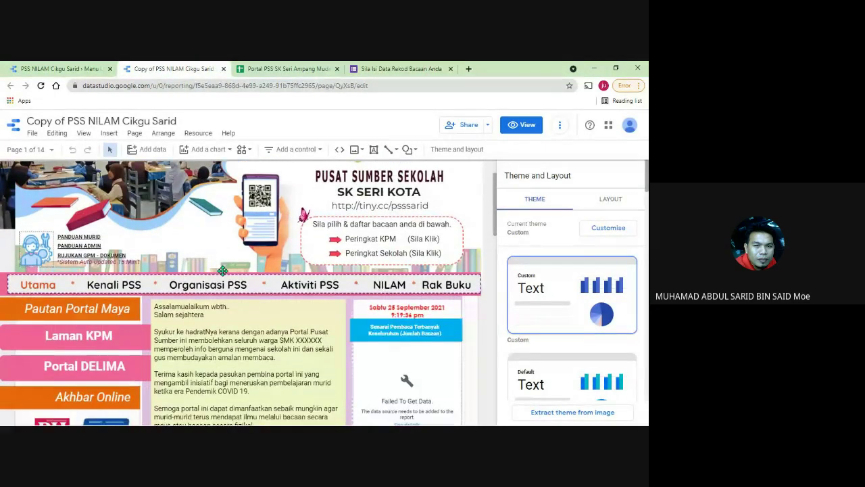
scroll(222, 270, "down", 6)
scroll(223, 270, "up", 3)
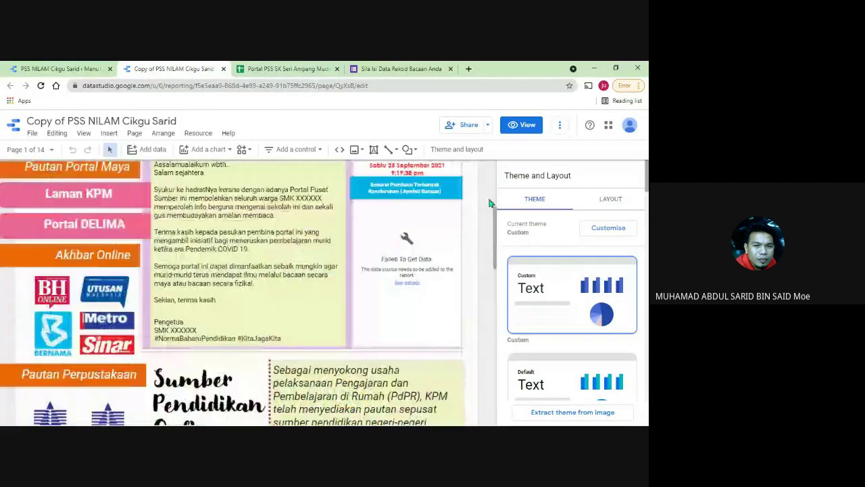
left_click(521, 125)
scroll(526, 223, "down", 1)
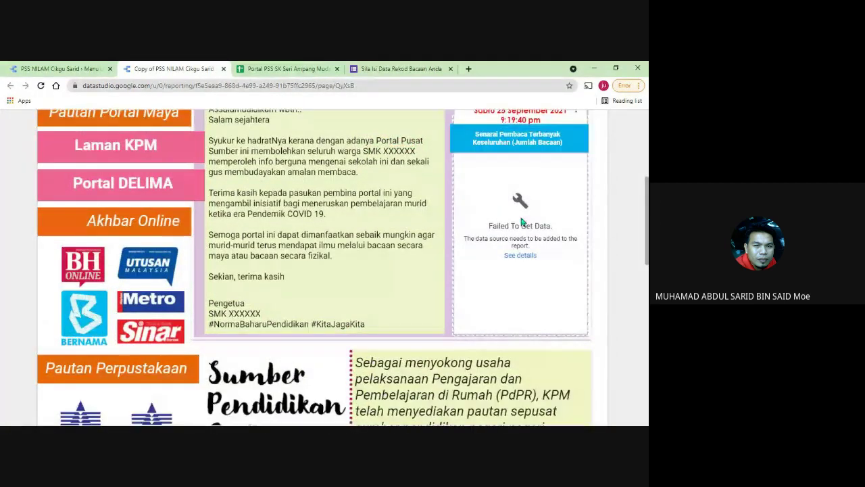
scroll(523, 222, "down", 10)
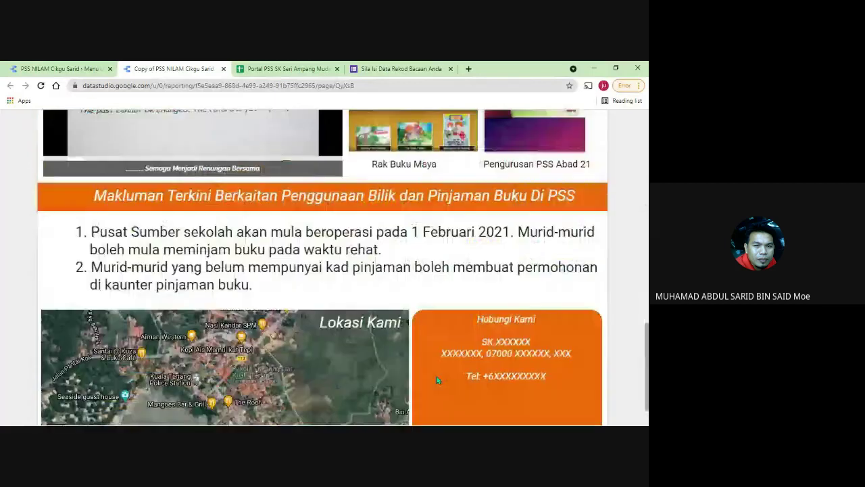
scroll(517, 372, "up", 12)
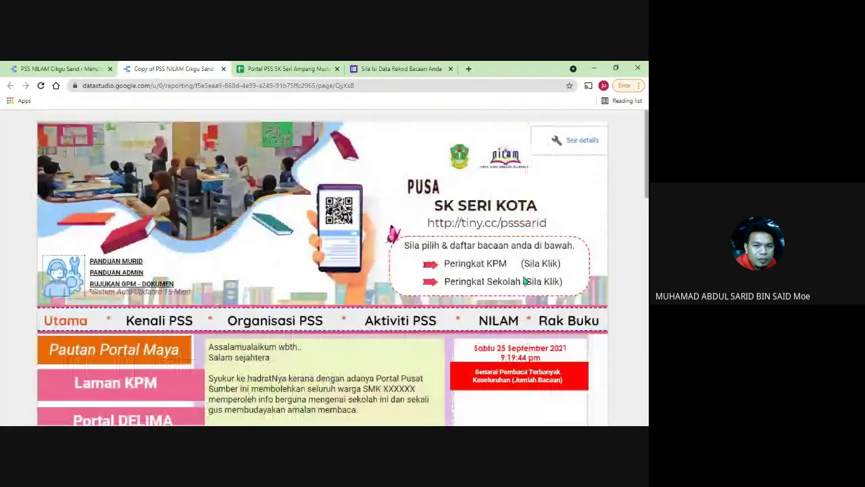
left_click(498, 320)
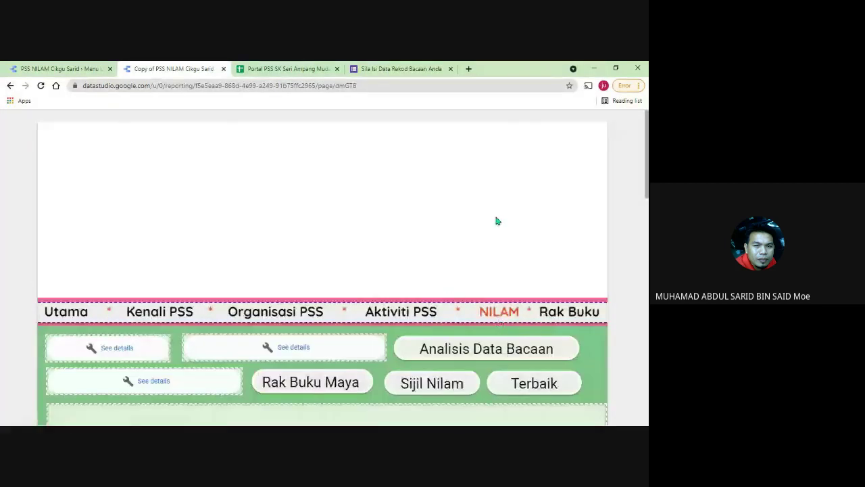
scroll(496, 222, "down", 5)
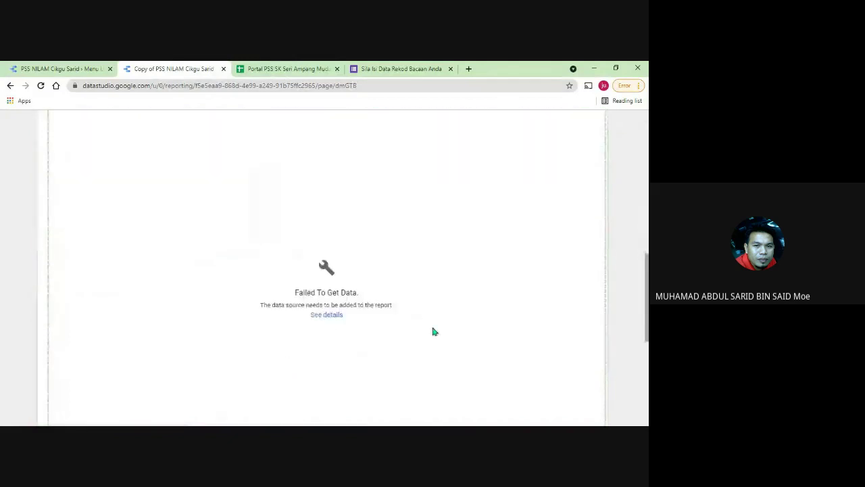
scroll(447, 338, "down", 3)
scroll(531, 173, "up", 8)
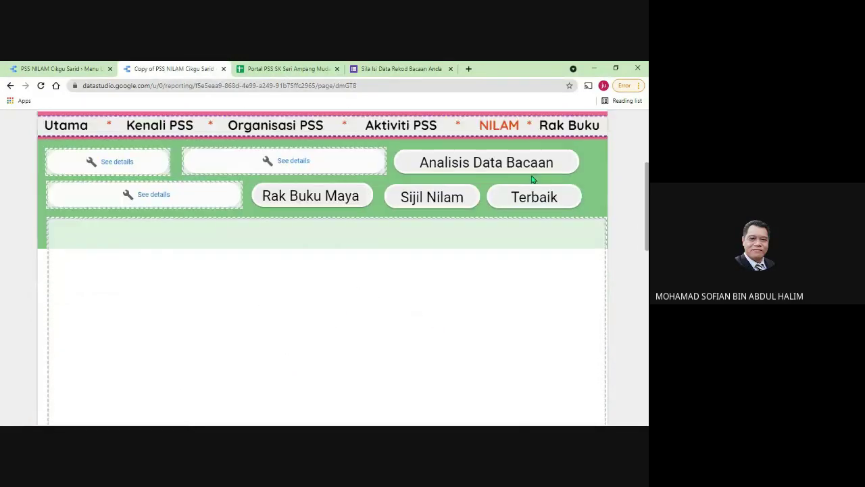
- Confirm the Analisis Data Bacaan charts fail, then return to Utama and the Portal PSS spreadsheet
left_click(483, 209)
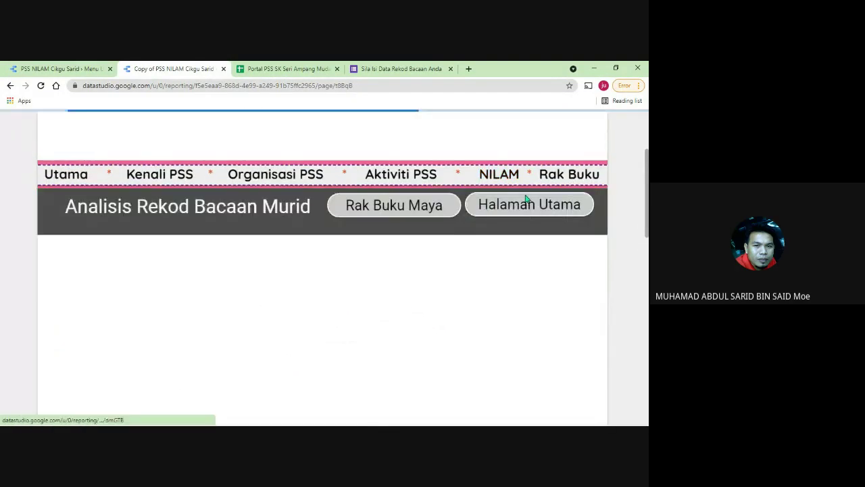
scroll(488, 341, "down", 5)
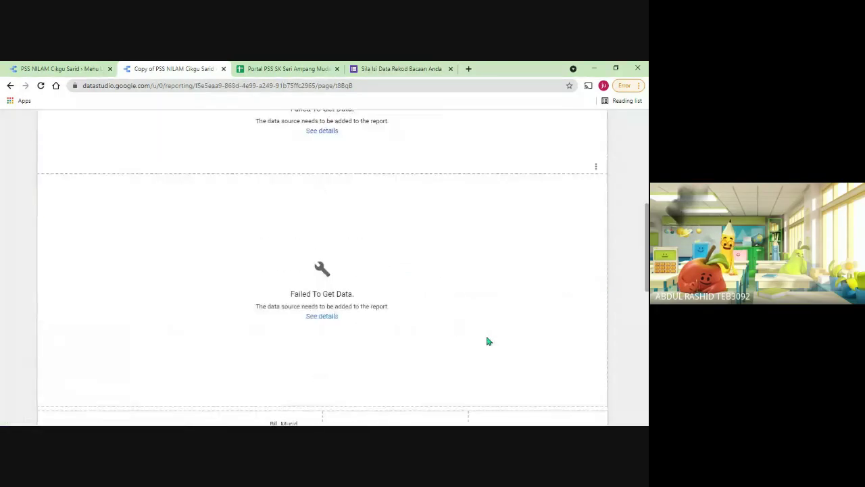
scroll(478, 340, "down", 5)
scroll(373, 290, "up", 8)
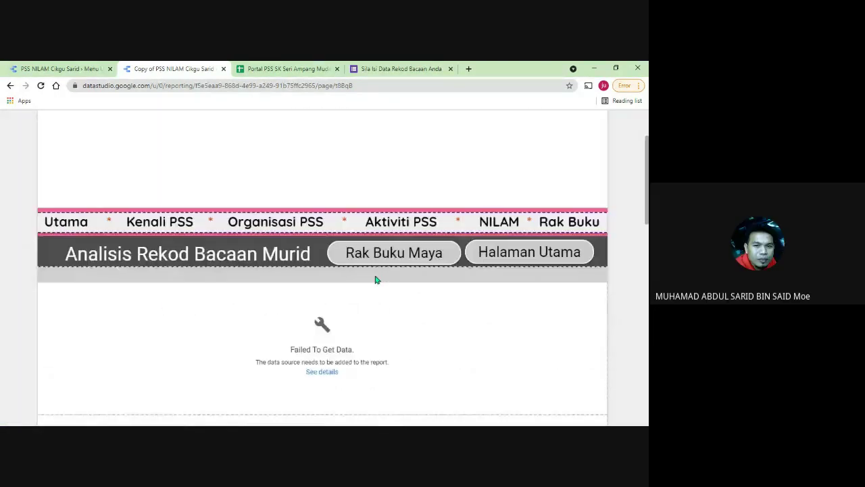
scroll(377, 280, "up", 2)
left_click(63, 315)
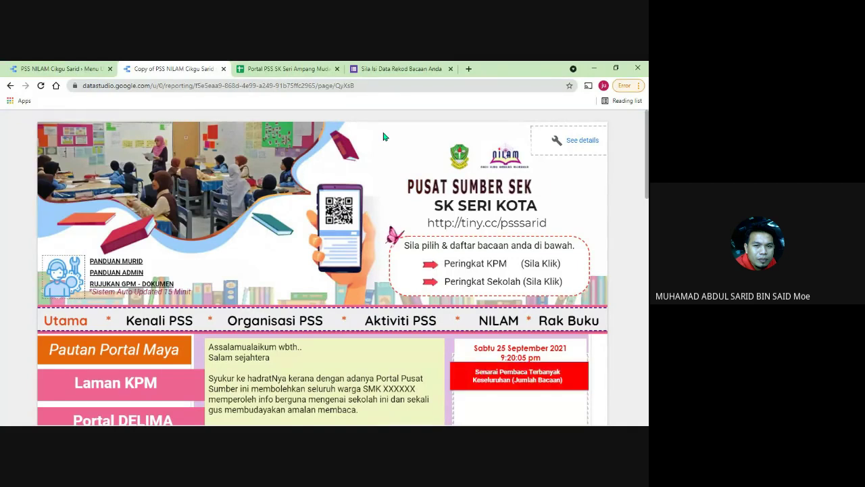
left_click(331, 69)
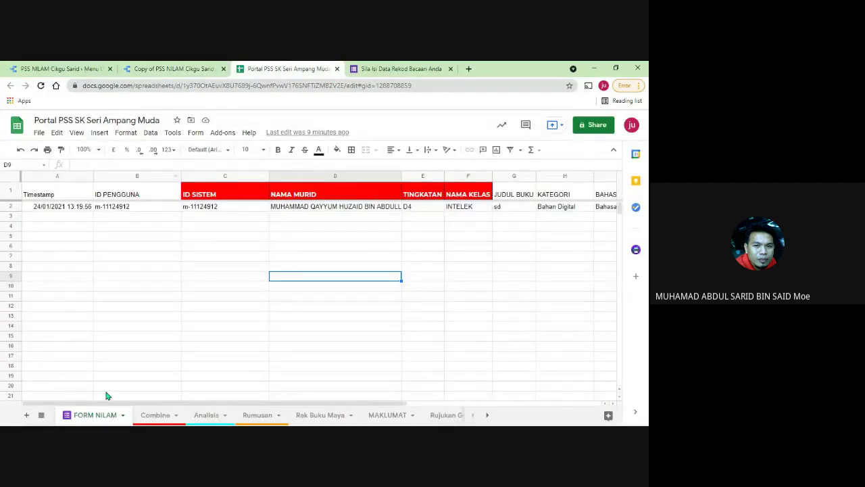
- Browse the Combine, Rumusan, Rak Buku Maya, Rujukan GPM, MAKLUMAT and FORM NILAM sheets, then return to the report copy
left_click(162, 415)
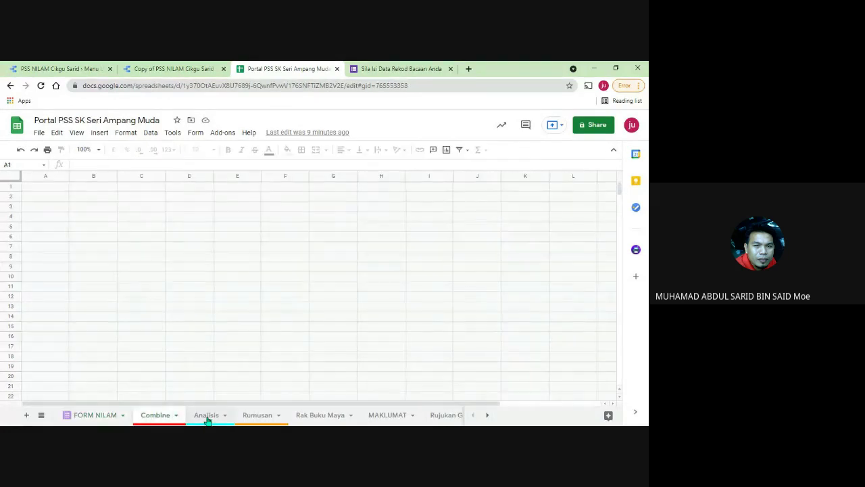
left_click(257, 415)
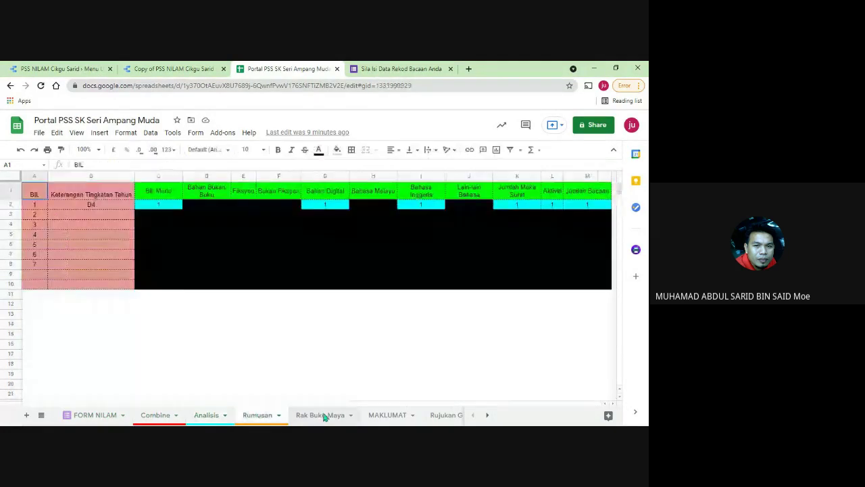
left_click(323, 415)
left_click(448, 415)
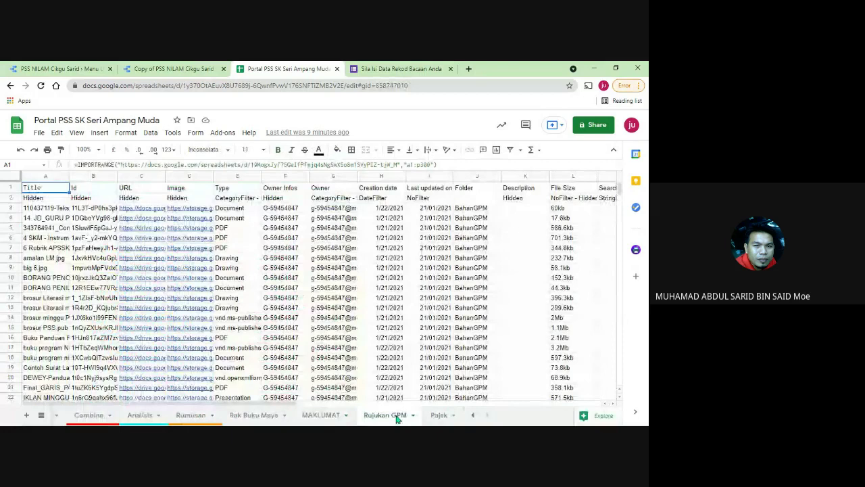
left_click(325, 417)
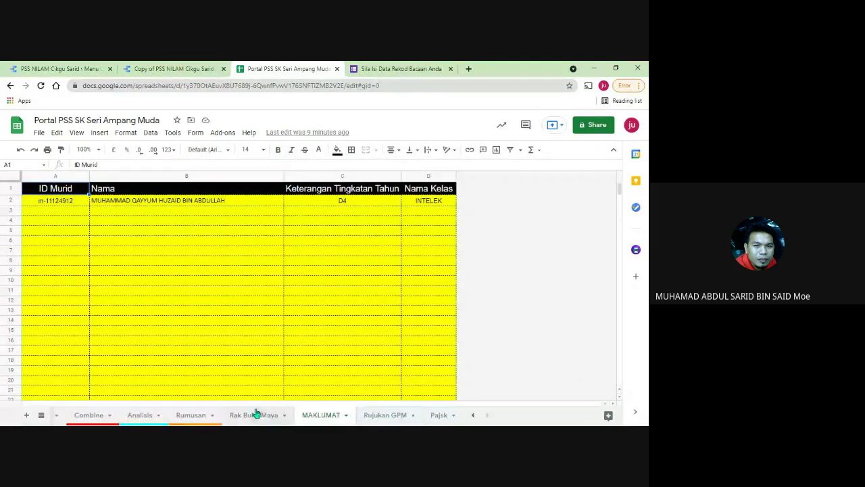
left_click(473, 415)
left_click(101, 415)
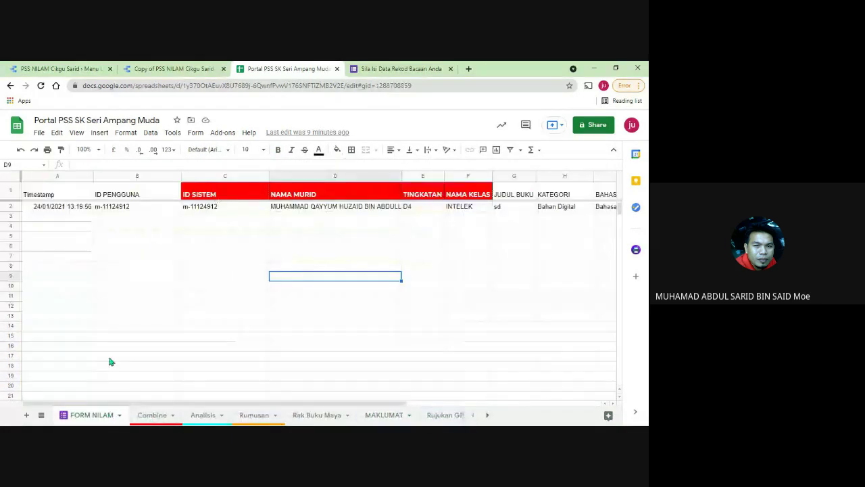
left_click(173, 68)
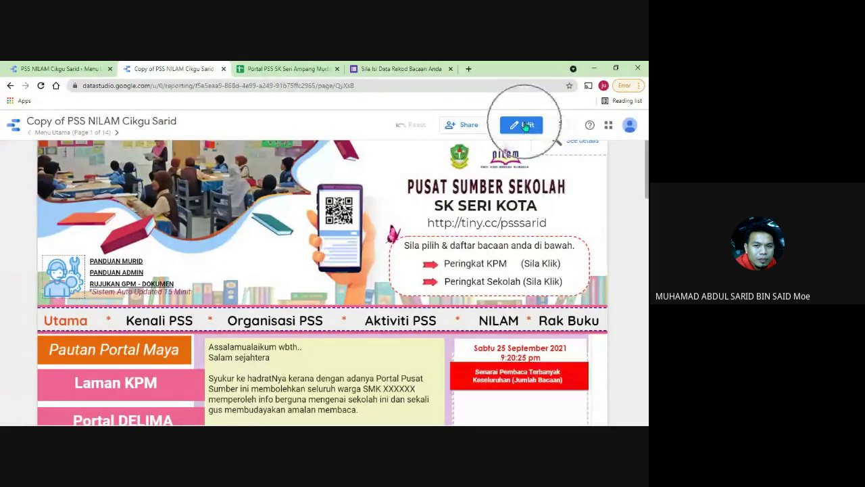
- Switch the Copy of PSS NILAM Cikgu Sarid report to edit mode and open the Resource menu
left_click(525, 127)
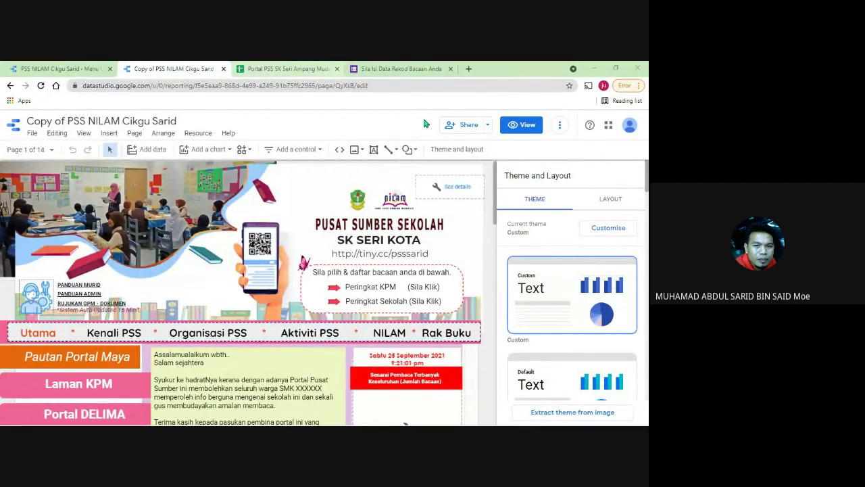
left_click(202, 134)
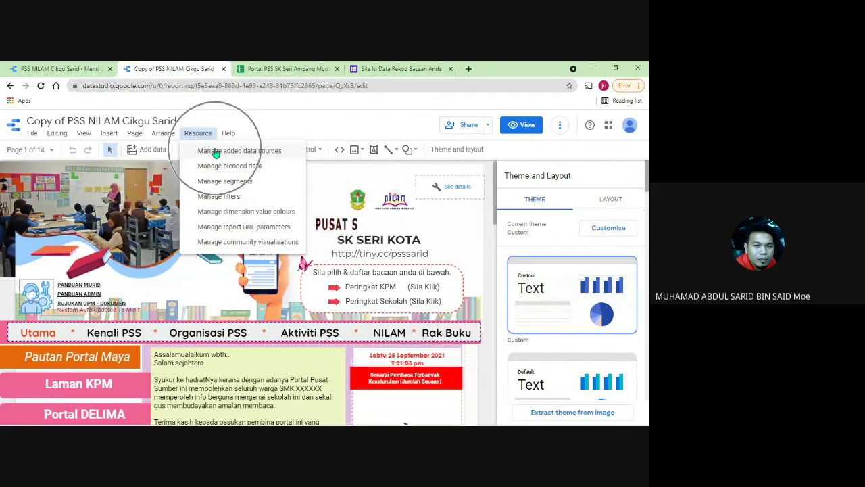
- Open Manage added data sources and try the first (Unknown) source, which turns out inaccessible
left_click(215, 152)
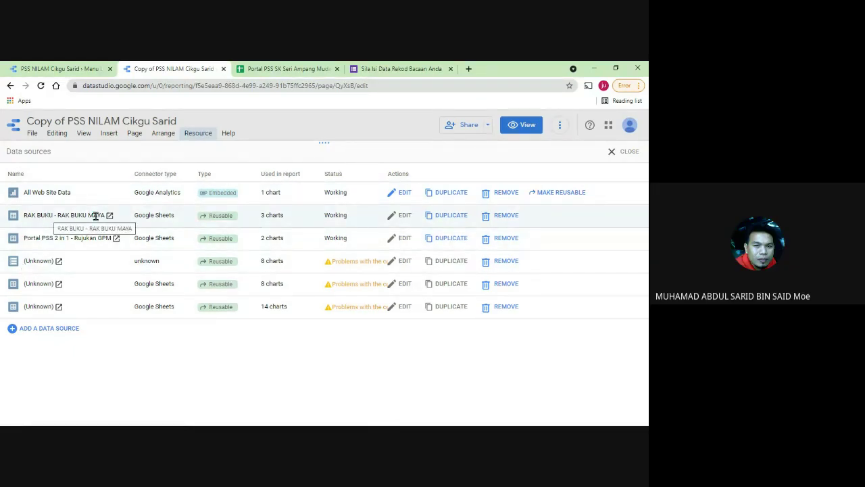
left_click(58, 261)
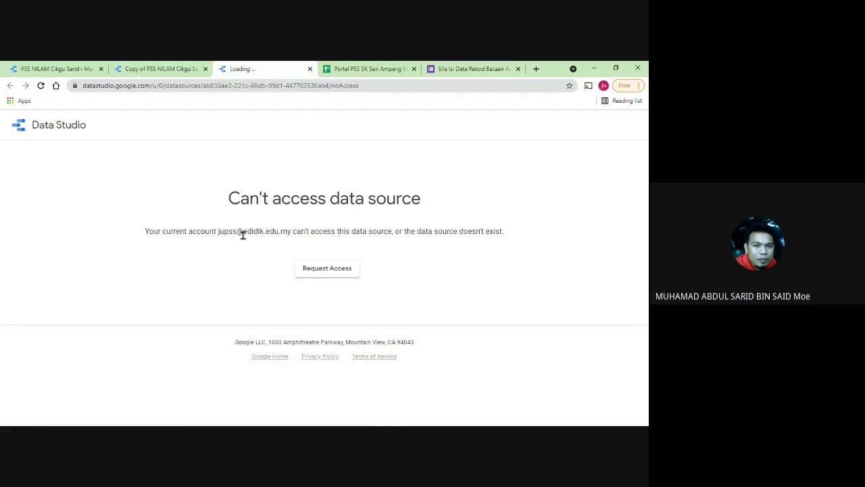
- Close the inaccessible data source's browser tab
left_click(309, 69)
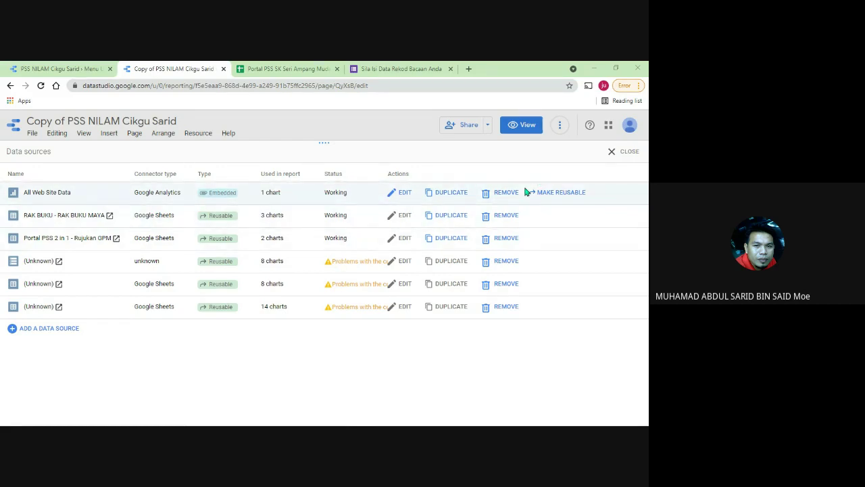
- Close and reopen the added data sources list, resize it to peek at the report, then close it
left_click(621, 150)
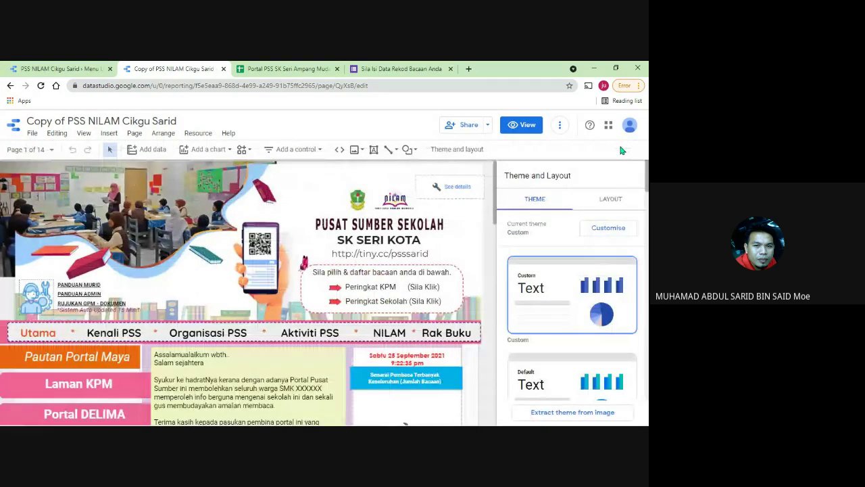
left_click(200, 134)
left_click(217, 151)
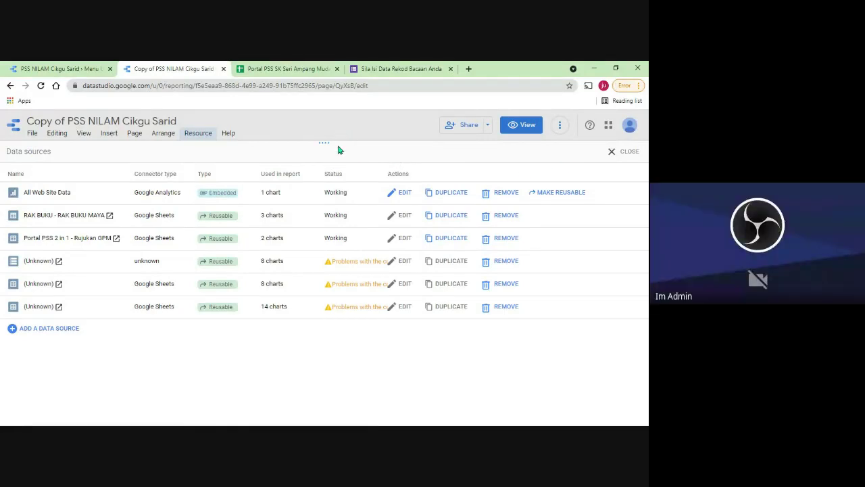
left_click_drag(325, 142, 304, 152)
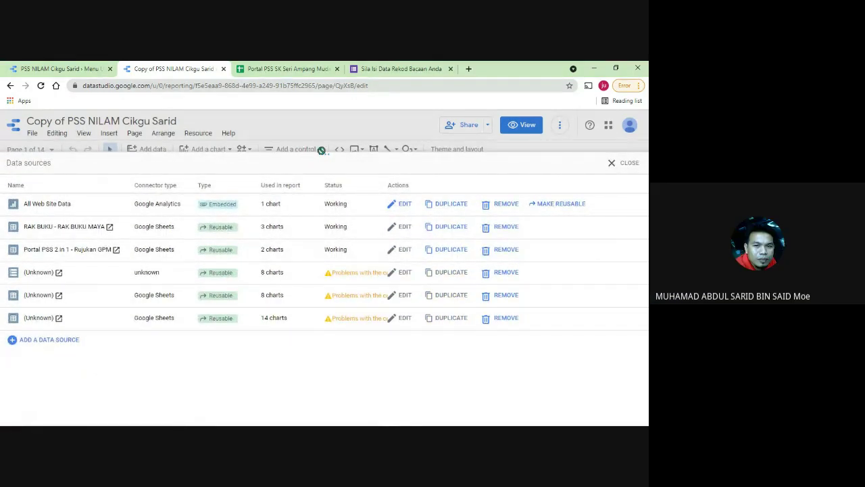
left_click_drag(324, 152, 320, 140)
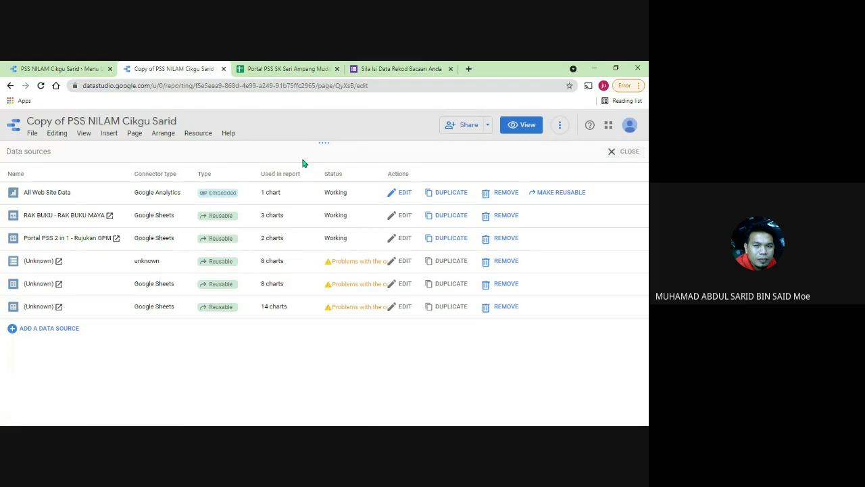
left_click(613, 150)
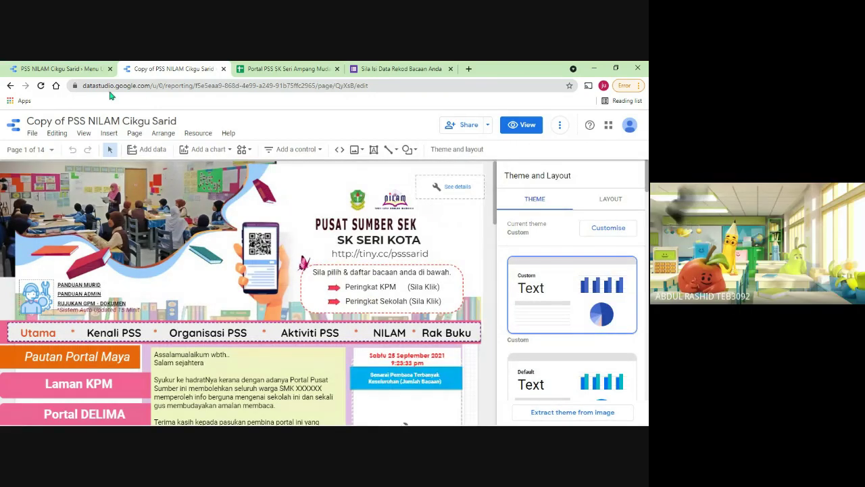
- Reload the copied report, check the signed-in account, recheck its data sources, then go to the first report tab
left_click(41, 87)
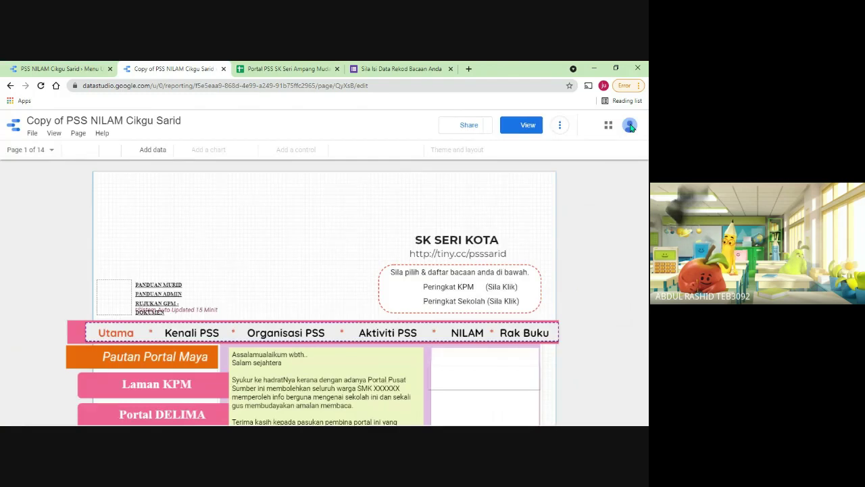
left_click(630, 129)
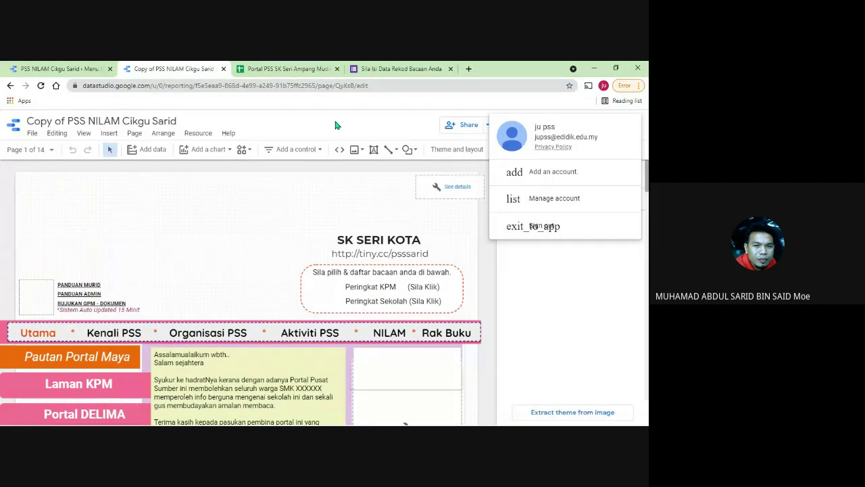
left_click(203, 134)
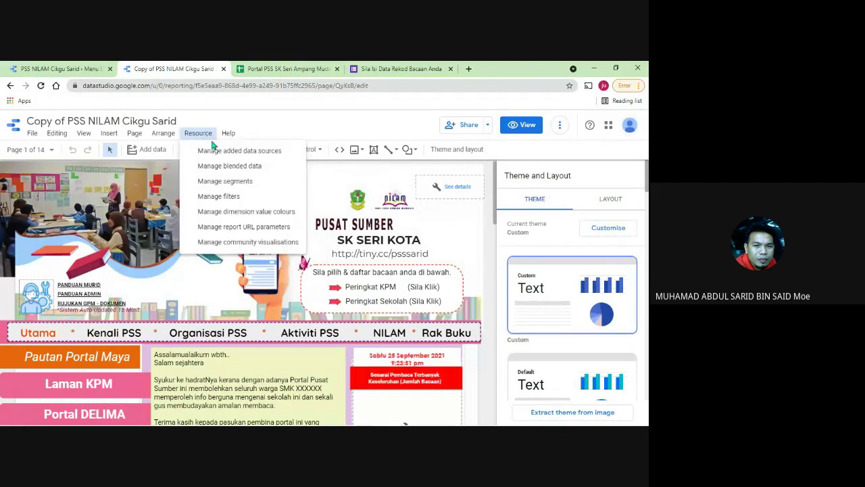
left_click(226, 152)
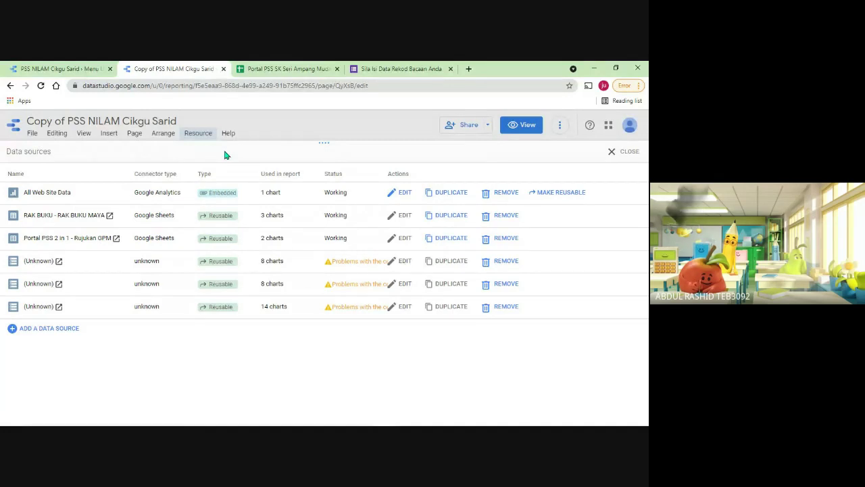
left_click(620, 151)
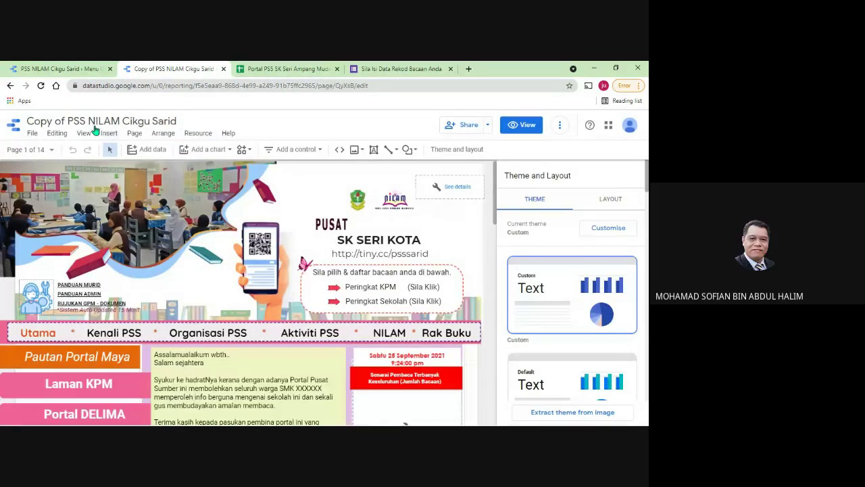
left_click(59, 68)
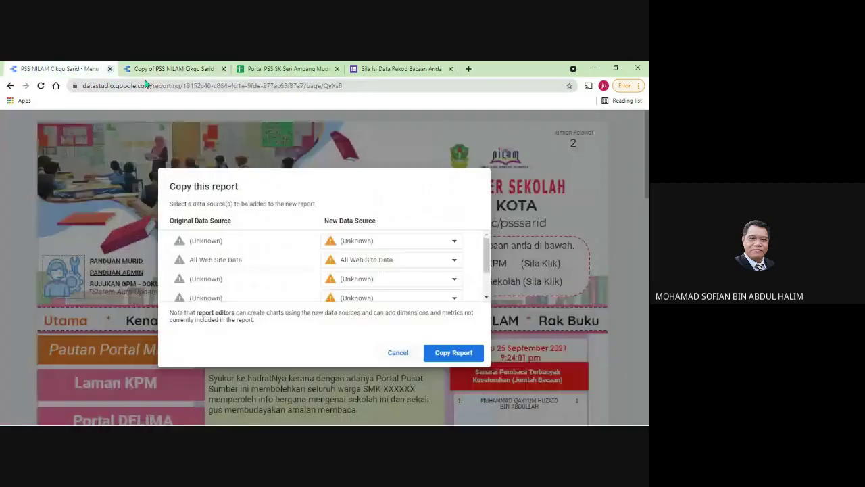
- Dismiss the Copy this report dialog, reload the original report, and close the leftover copy tab
left_click(406, 353)
left_click(41, 85)
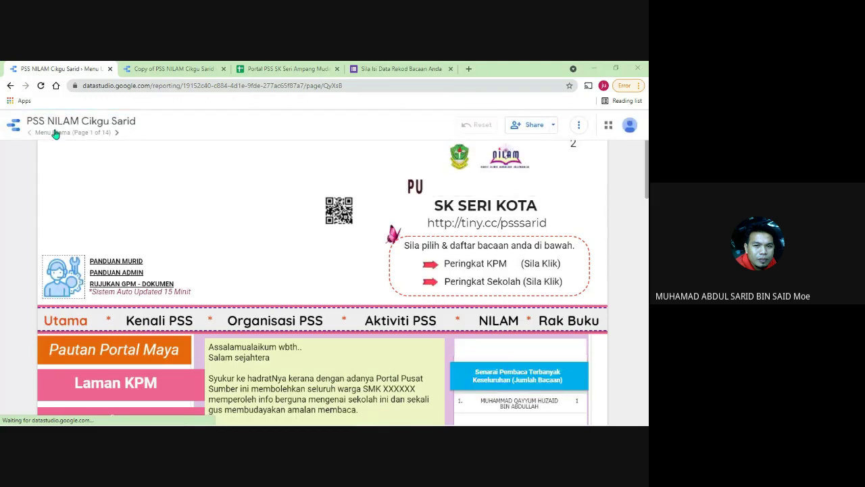
left_click(580, 125)
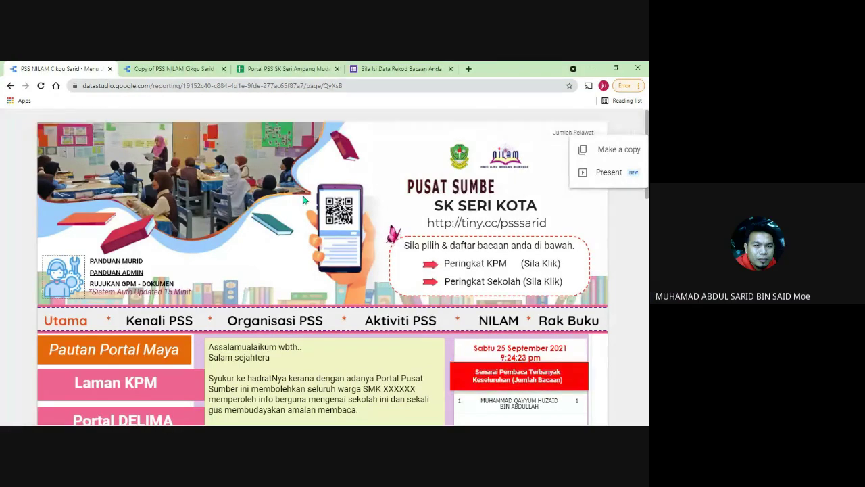
left_click(223, 69)
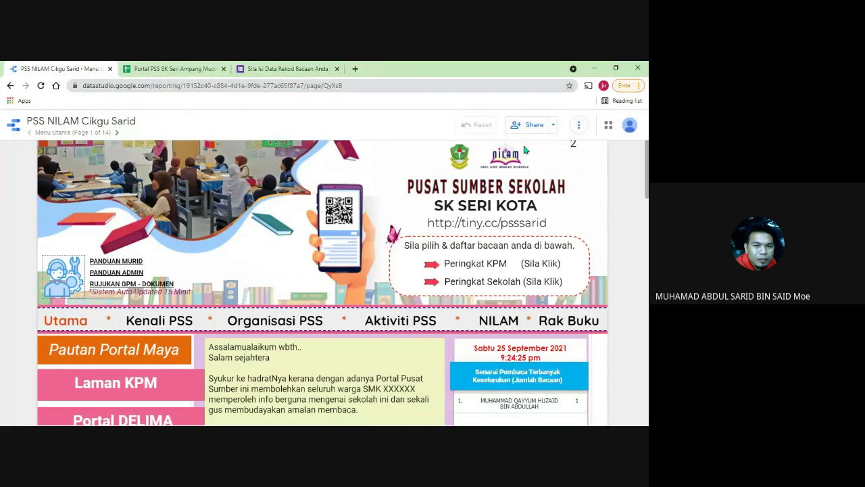
- Start Make a copy again and read through its data source list and report-editor note
left_click(580, 125)
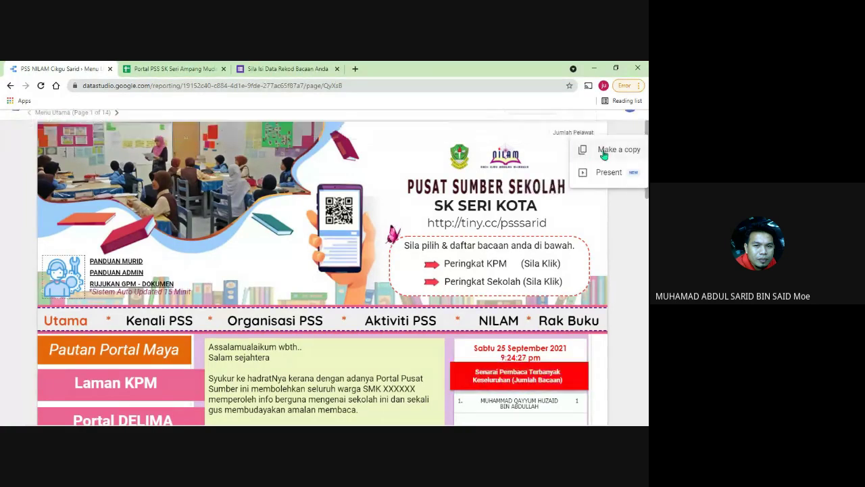
left_click(604, 154)
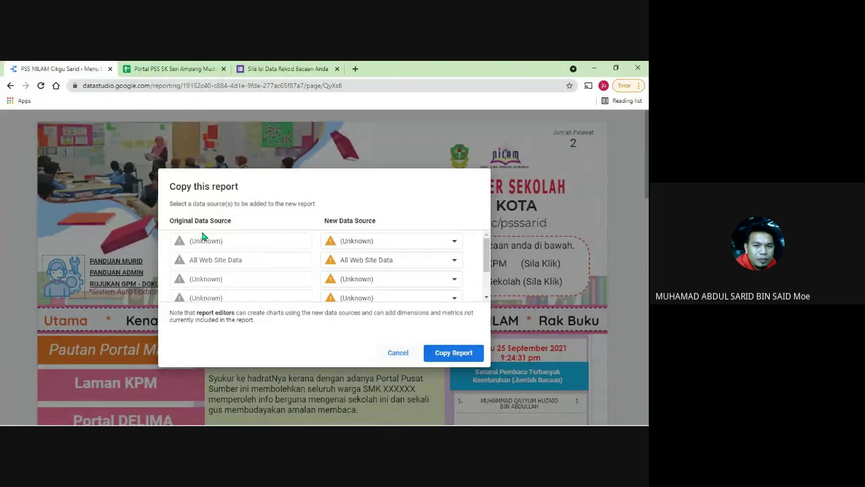
scroll(256, 259, "down", 1)
scroll(256, 259, "down", 1)
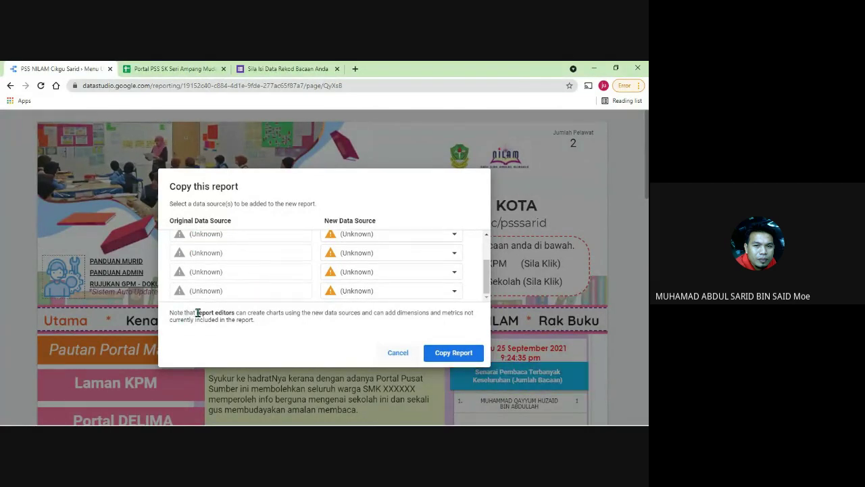
left_click_drag(228, 313, 446, 315)
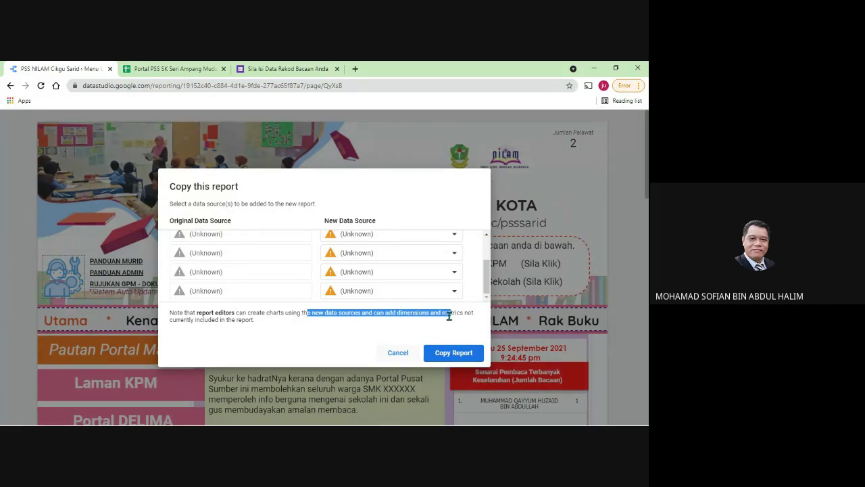
left_click(448, 315)
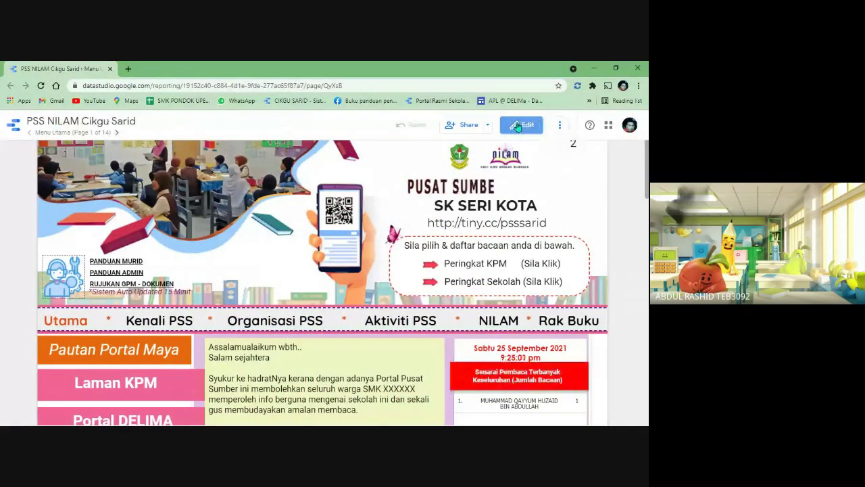
- Review who has access to the report in its sharing settings
left_click(464, 128)
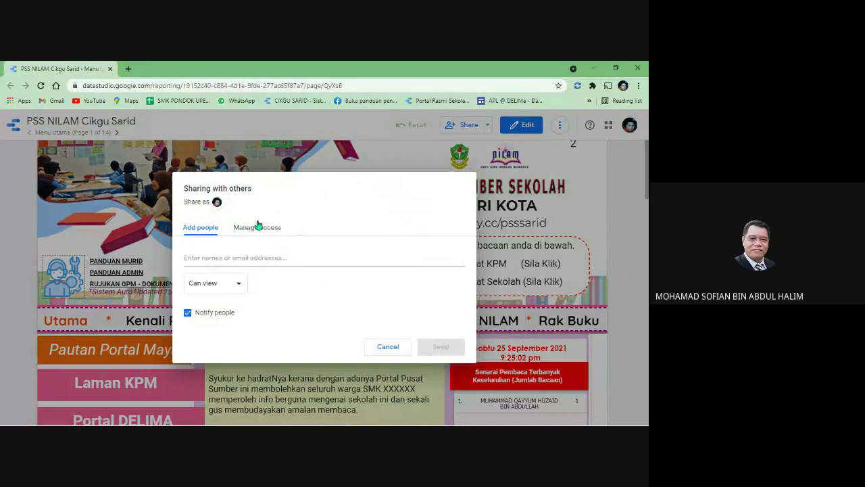
left_click(257, 226)
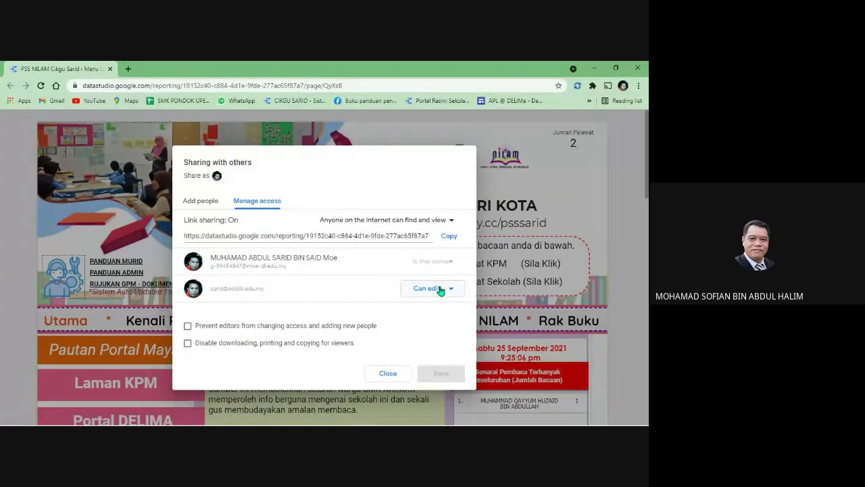
left_click(388, 373)
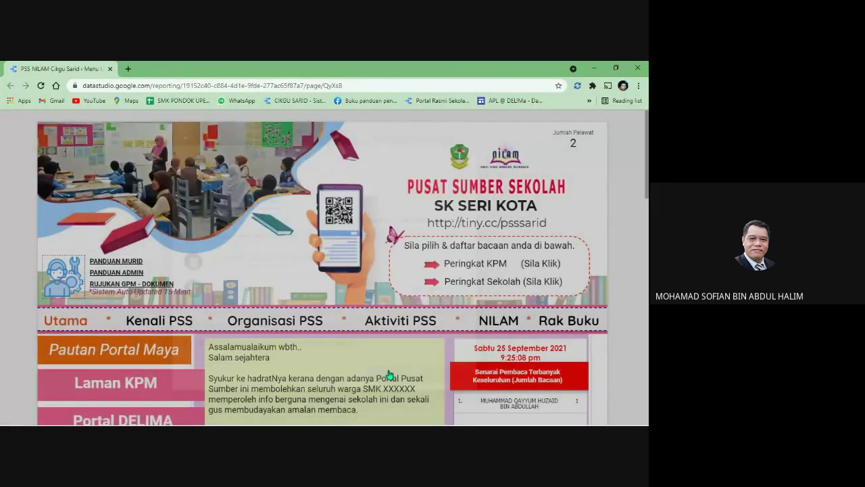
- Switch the original report to edit mode and open Resource > Manage added data sources
left_click(517, 124)
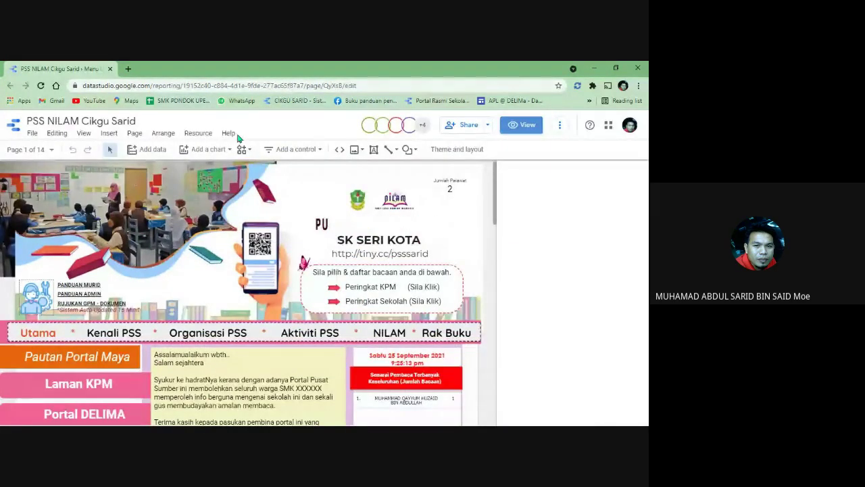
left_click(196, 134)
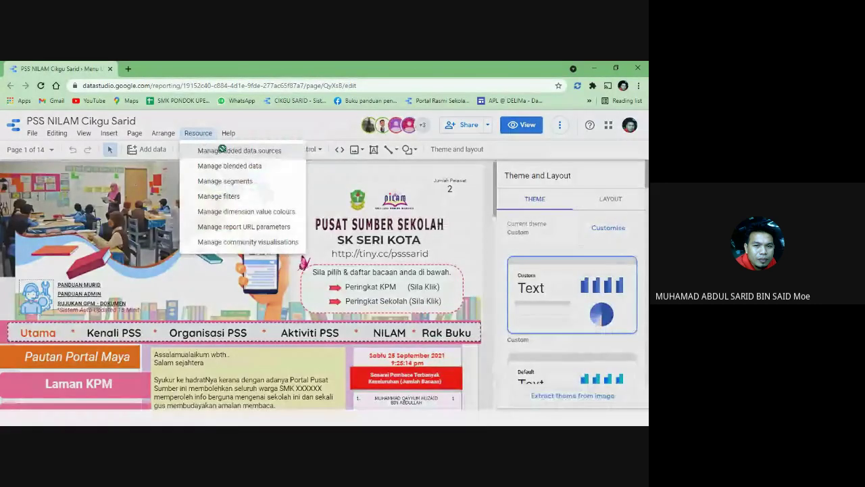
left_click(222, 150)
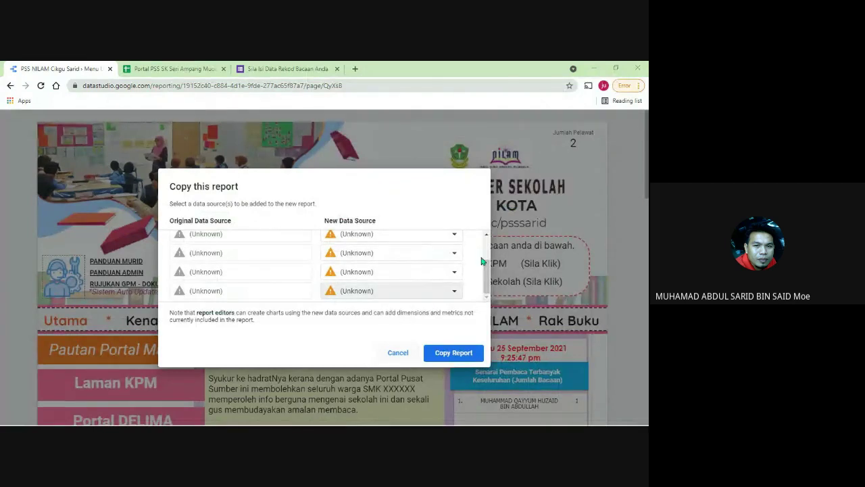
left_click(454, 353)
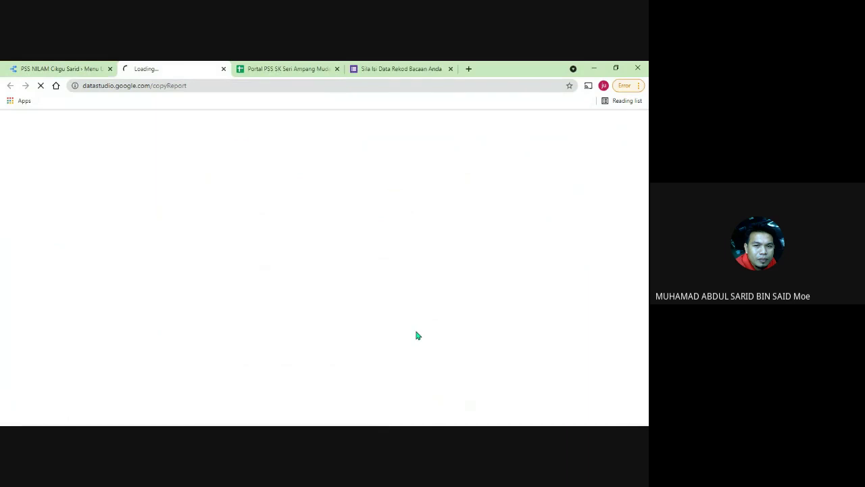
left_click(224, 69)
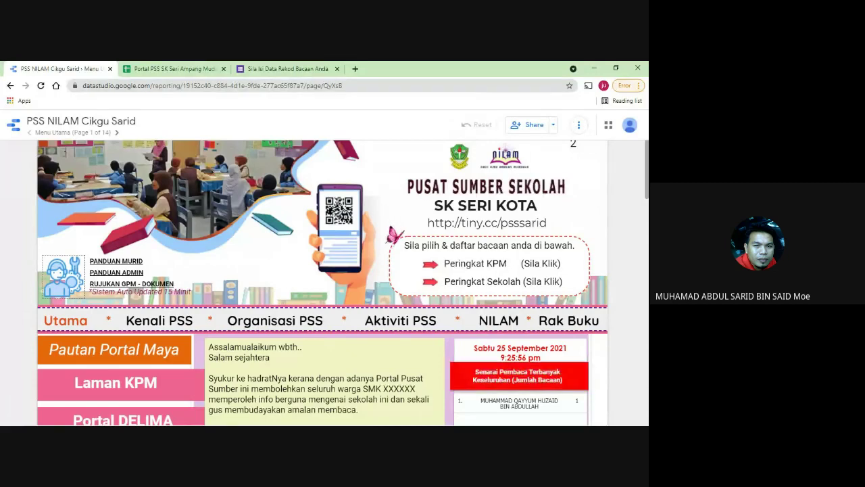
left_click(578, 127)
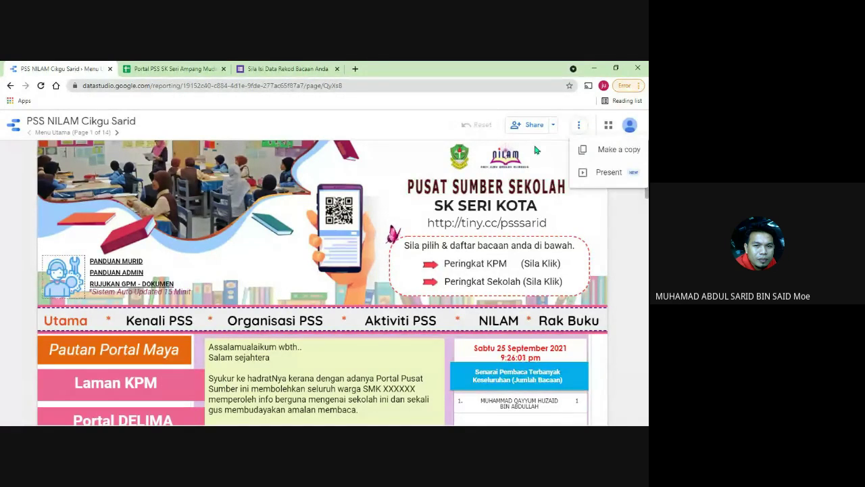
left_click(589, 146)
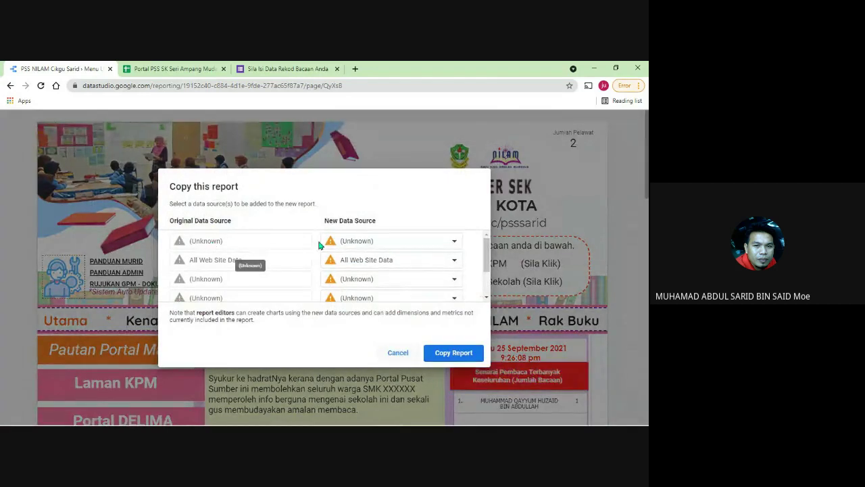
- Open the first (Unknown) row's New Data Source list and scroll through the replacement options
left_click(346, 245)
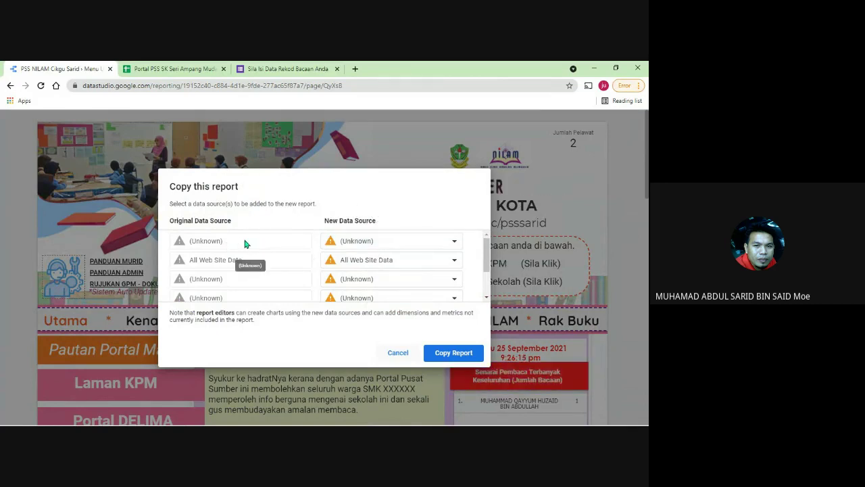
left_click(371, 242)
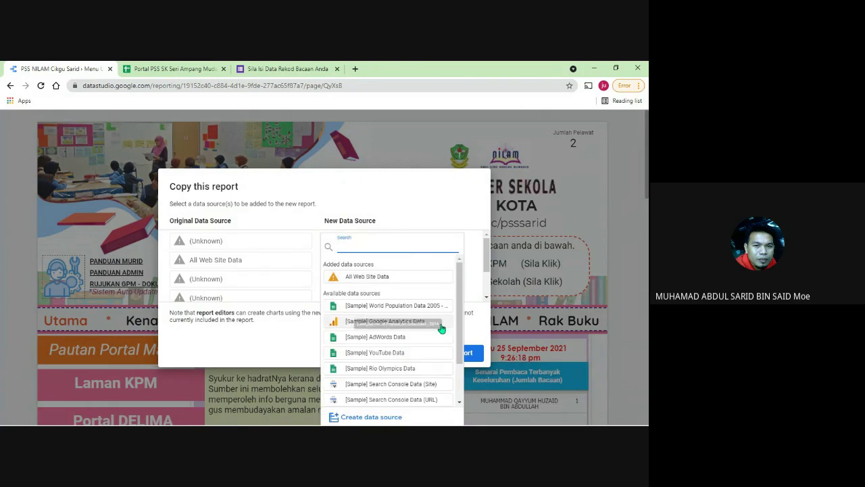
left_click(523, 166)
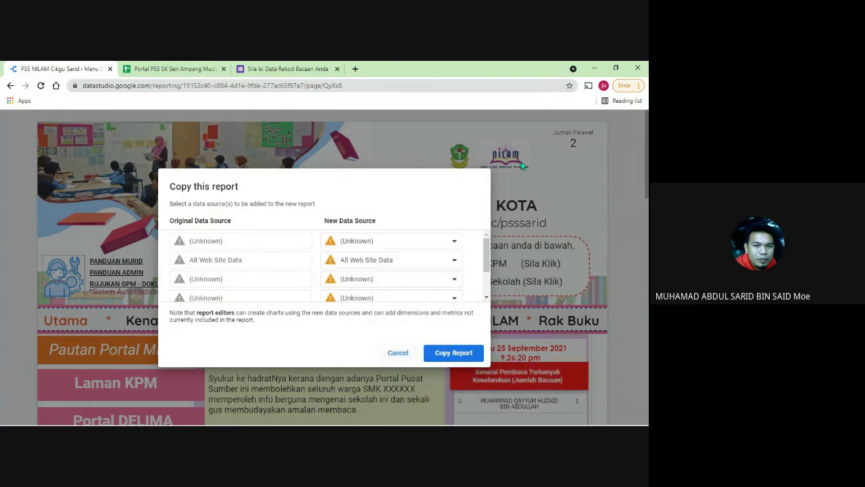
left_click(399, 244)
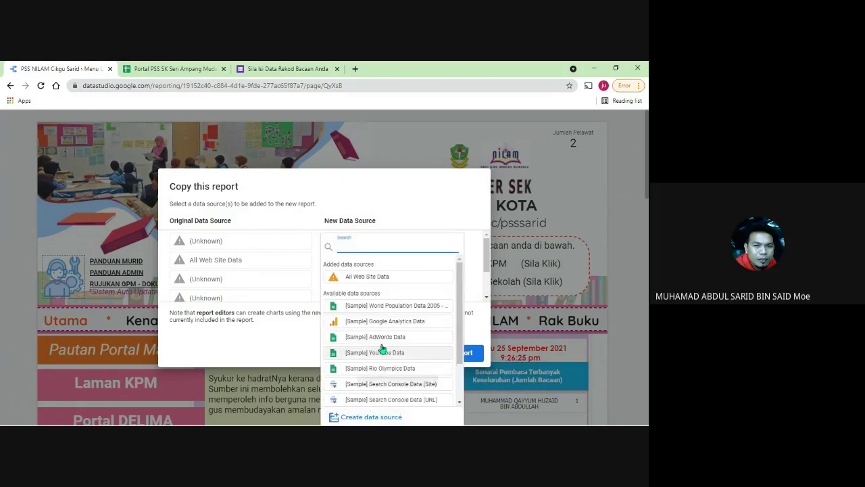
scroll(404, 356, "down", 2)
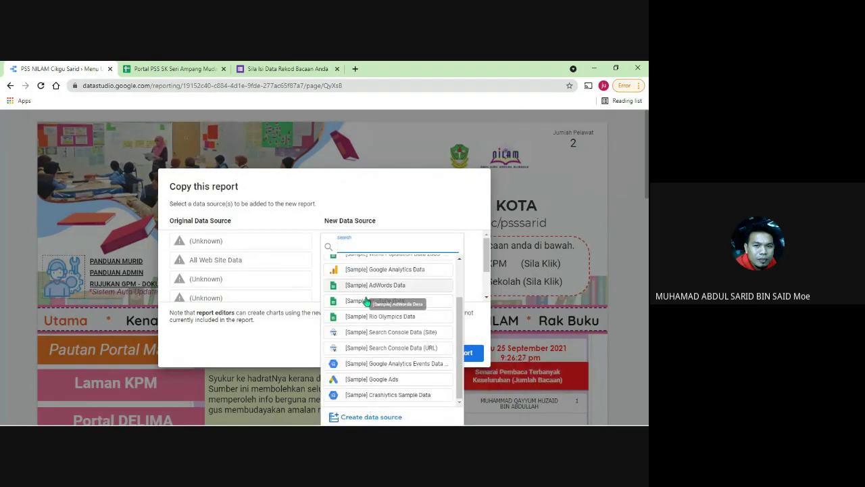
scroll(372, 280, "up", 3)
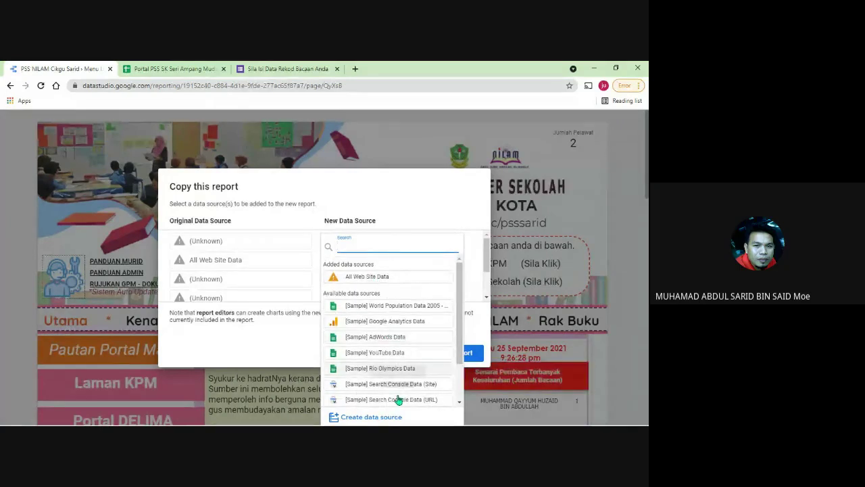
scroll(389, 399, "down", 2)
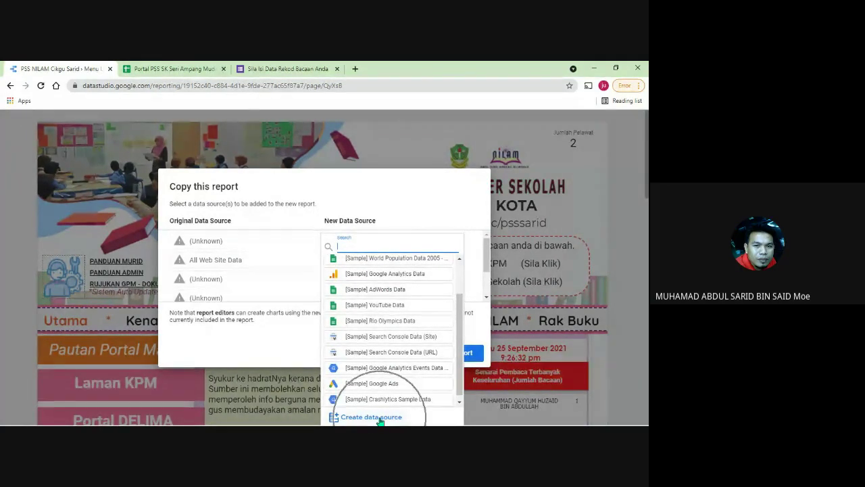
key("Escape")
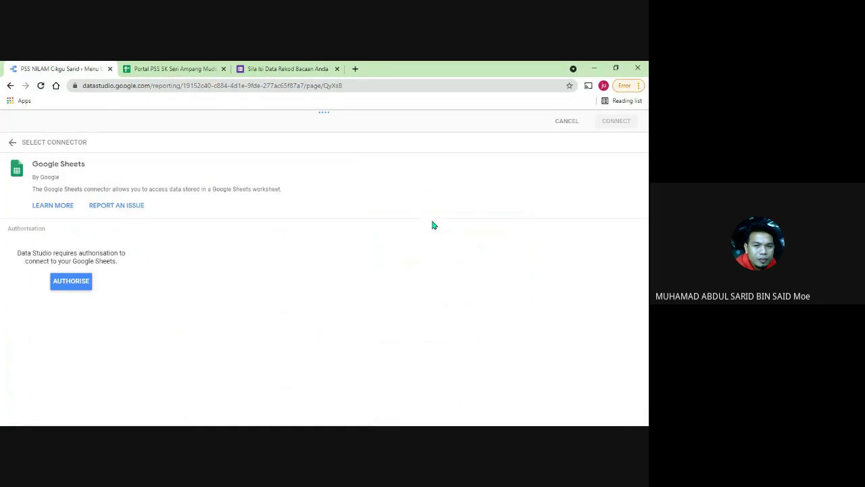
- Authorise Google Sheets, connect Portal PSS SK Seri Ampang Muda's Analisis worksheet and add it to the report
left_click(68, 282)
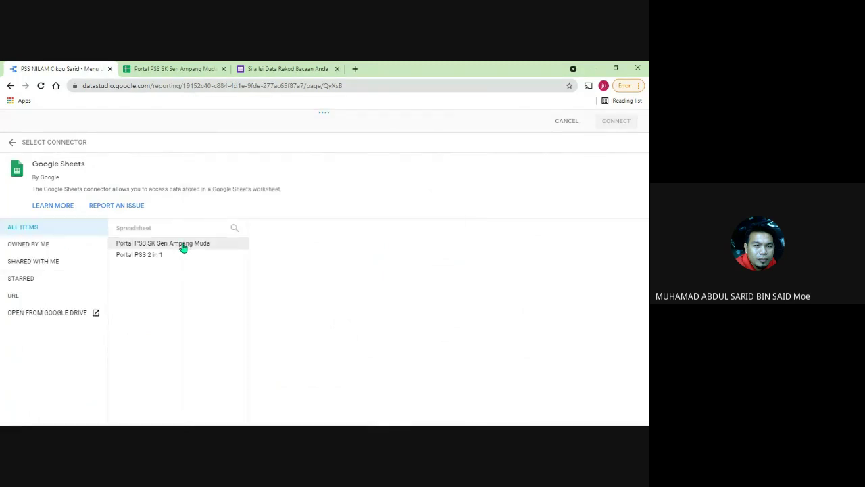
left_click(182, 247)
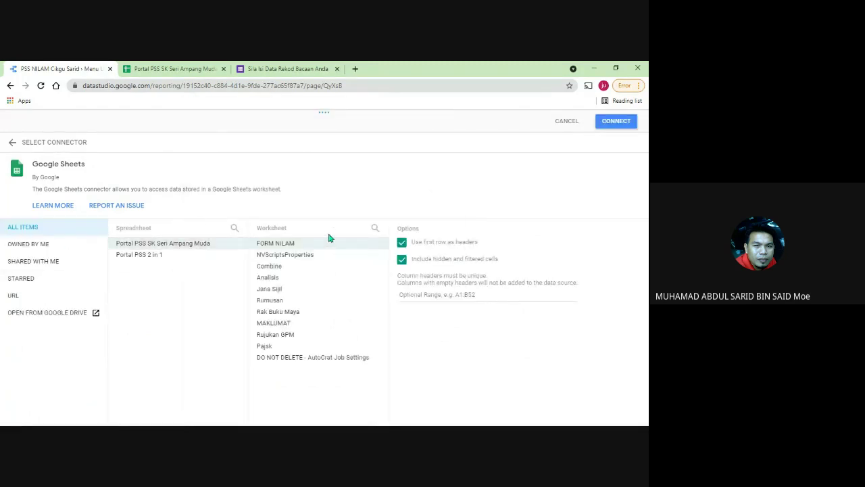
left_click(331, 280)
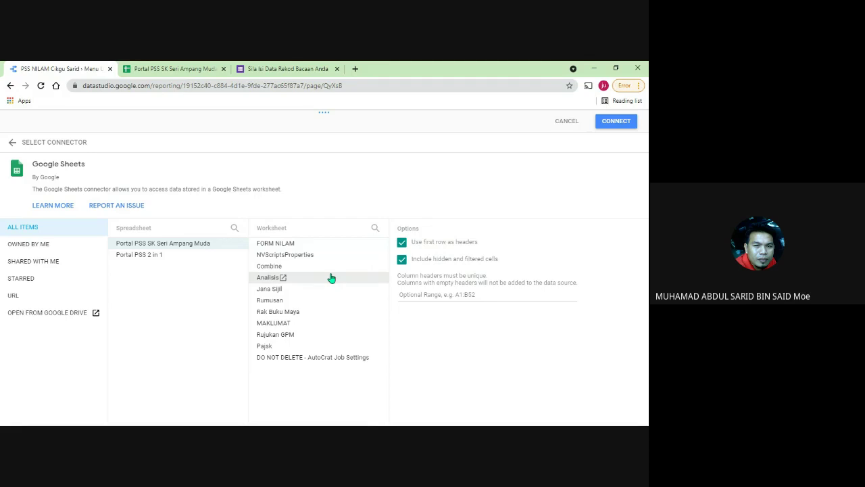
left_click(613, 127)
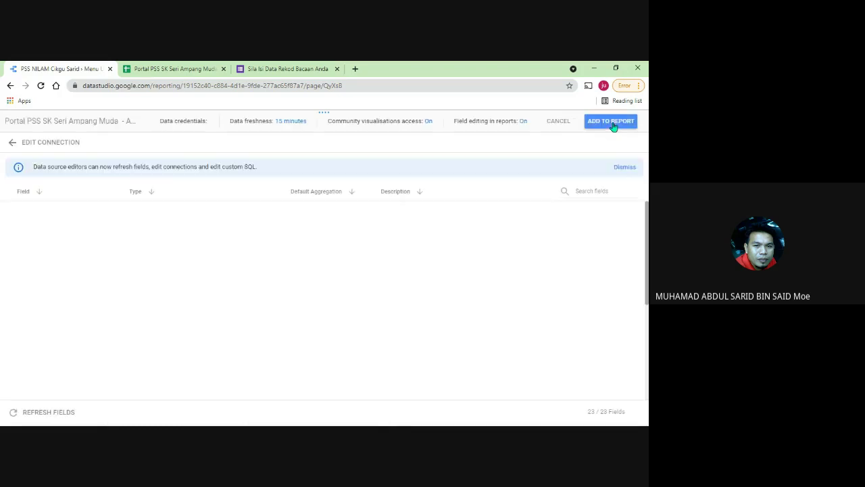
left_click(612, 122)
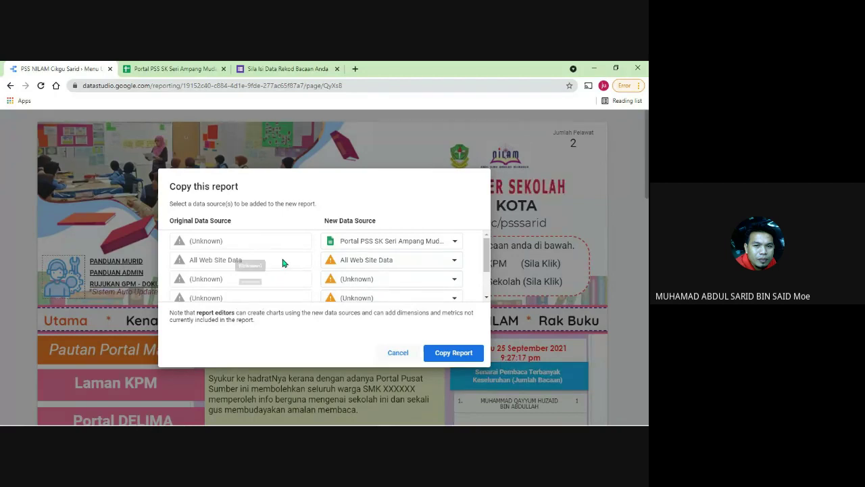
- Open the third row's New Data Source list and zoom Chrome out to see more options
left_click(377, 282)
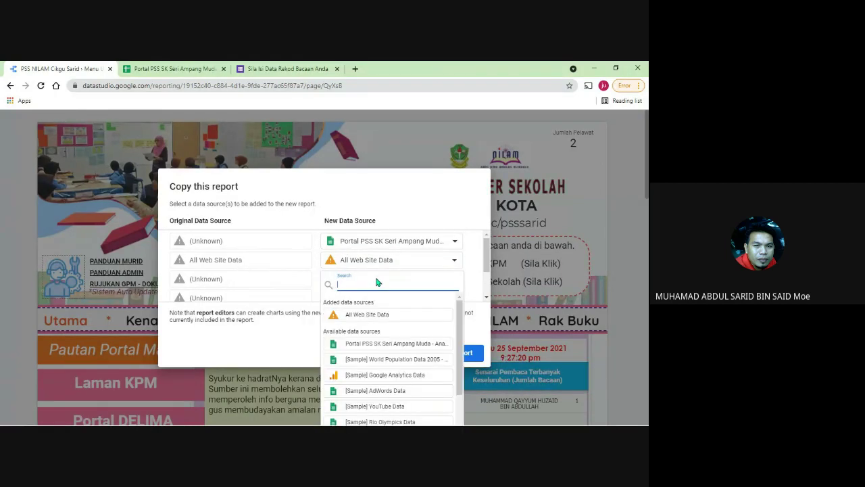
scroll(457, 369, "down", 5)
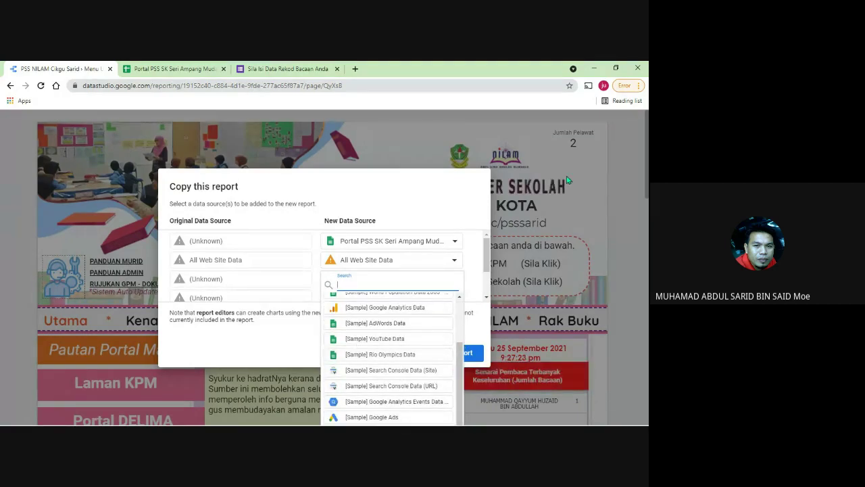
left_click(584, 174)
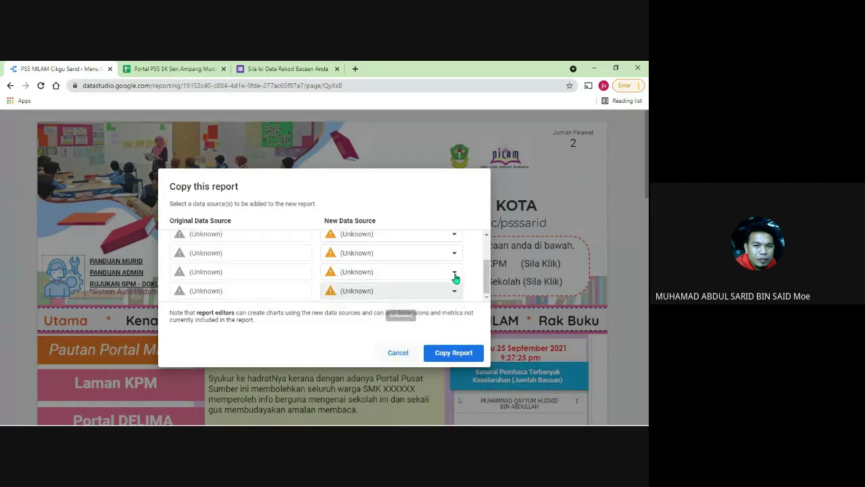
left_click(365, 278)
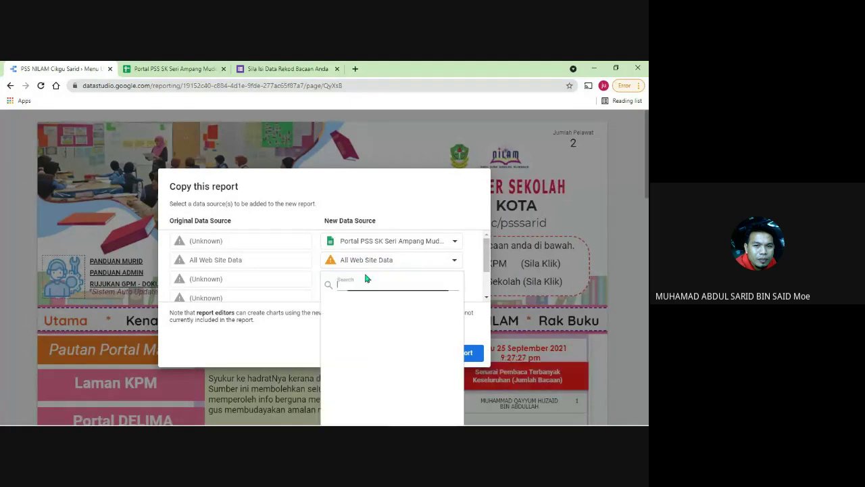
scroll(377, 295, "down", 5)
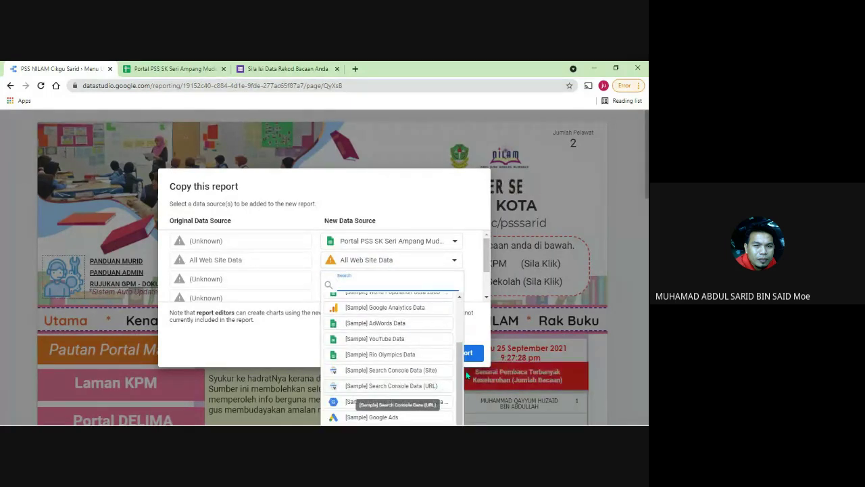
left_click(638, 86)
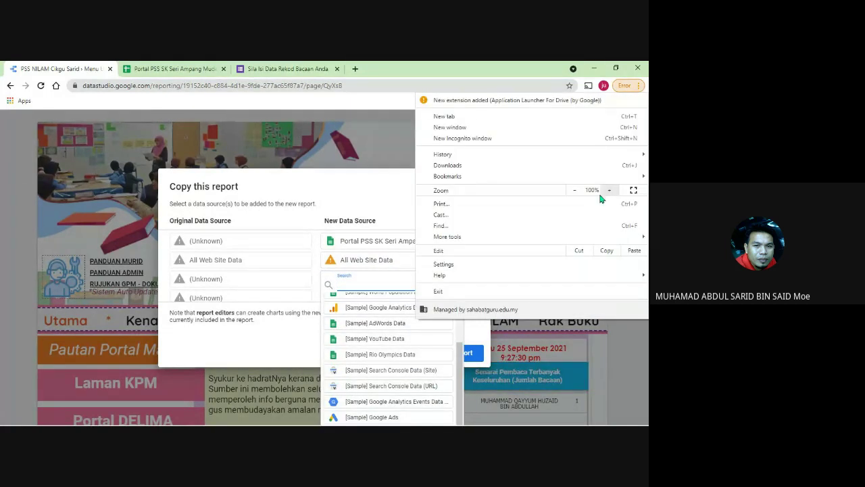
left_click(575, 190)
left_click(605, 349)
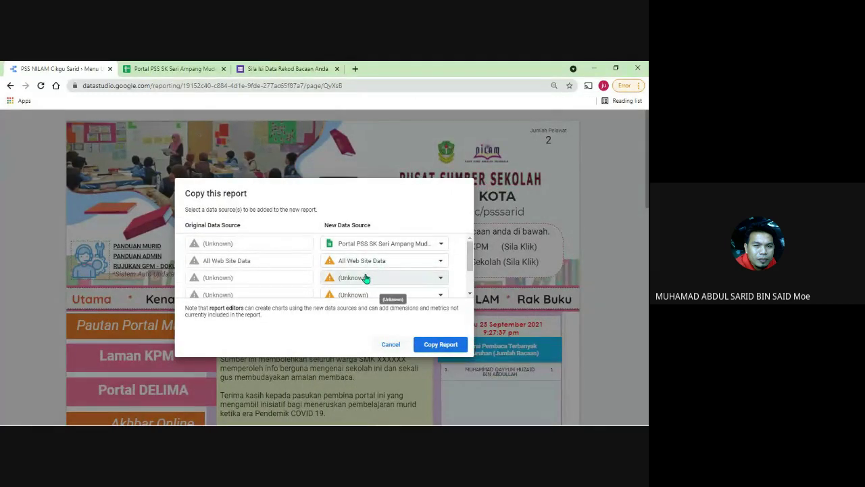
- Zoom Chrome out further and reopen the third row's data source list with Create data source visible
left_click(365, 278)
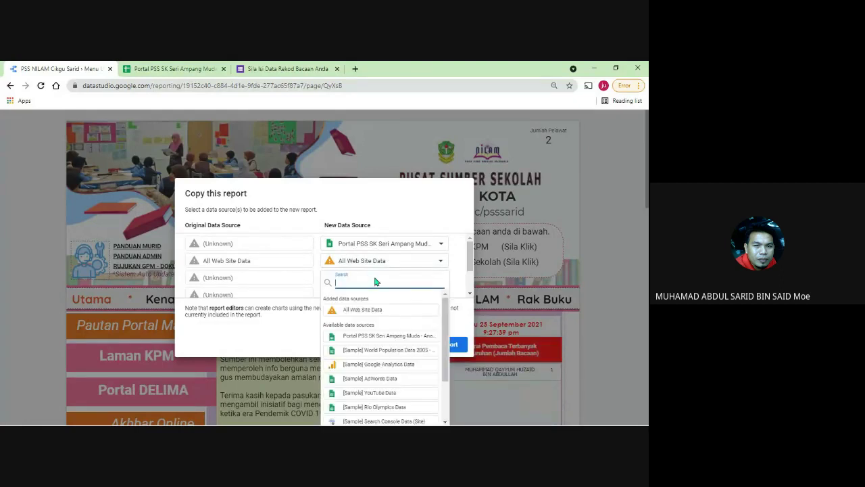
scroll(440, 345, "down", 5)
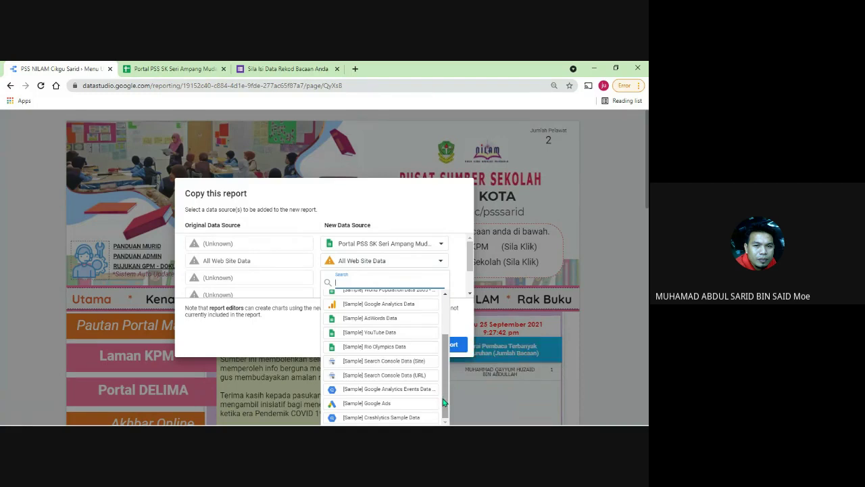
left_click(636, 86)
left_click(578, 190)
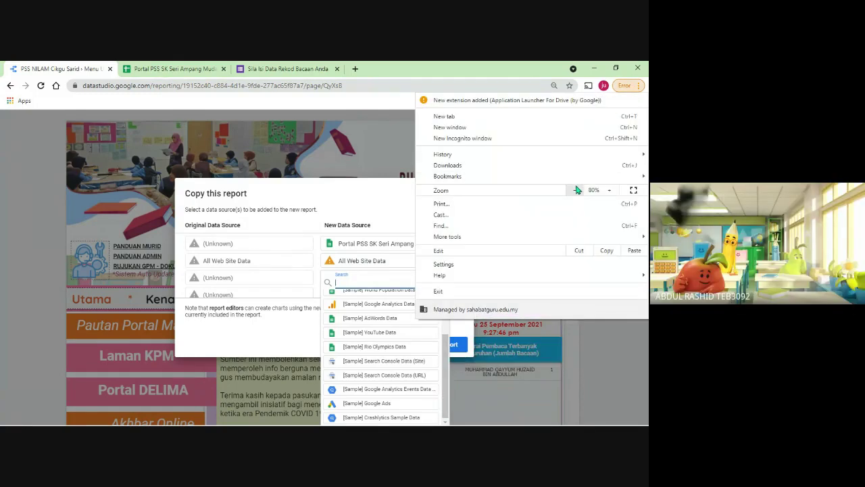
left_click(578, 190)
left_click(561, 387)
left_click(450, 304)
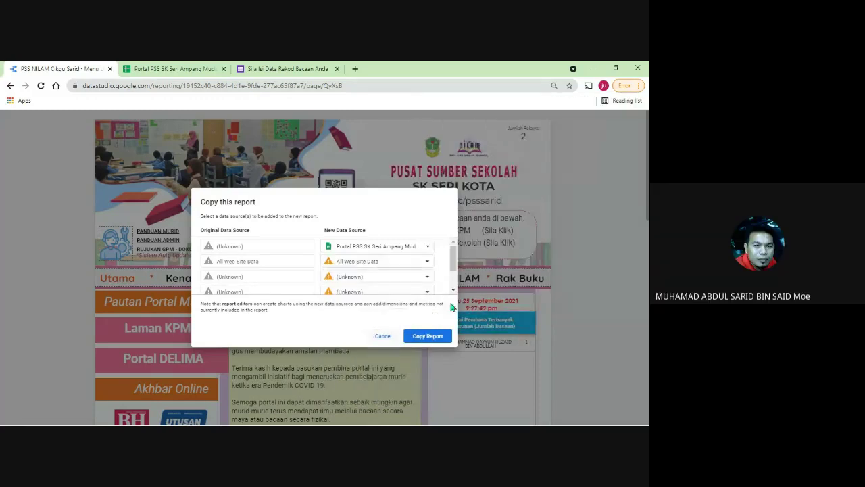
left_click(401, 266)
left_click(331, 278)
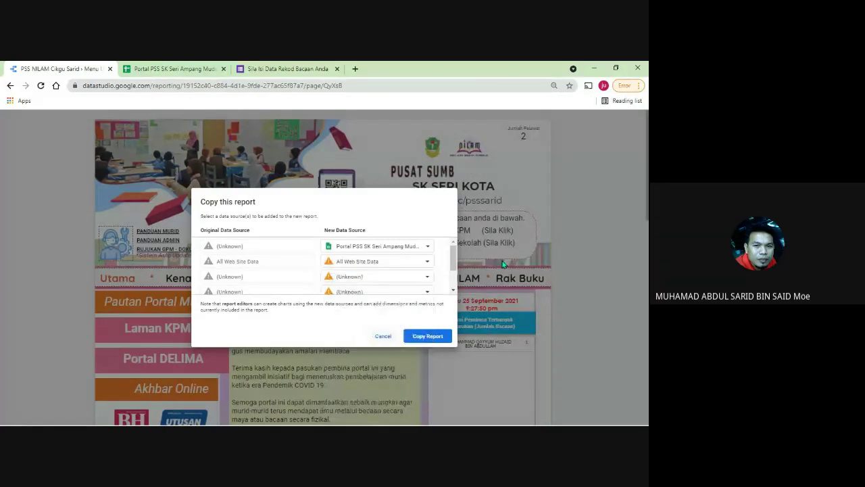
left_click(363, 277)
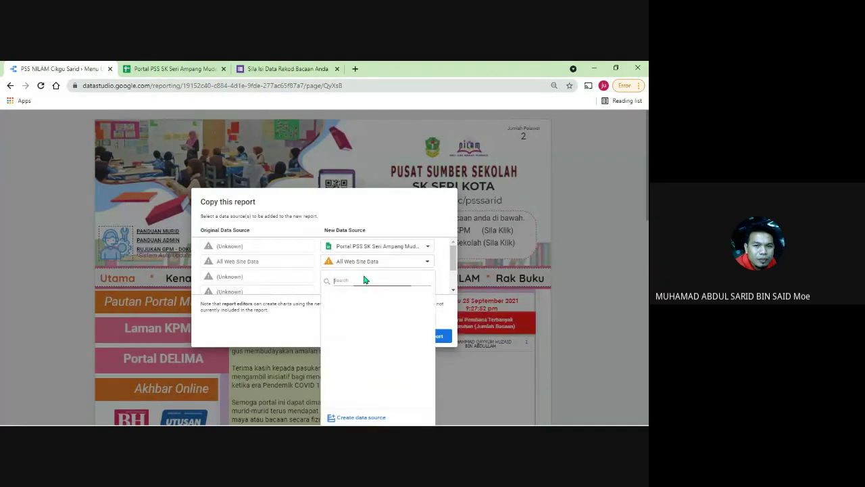
- Create a Google Sheets source from the Rumusan worksheet of Portal PSS SK Seri Ampang Muda
left_click(366, 419)
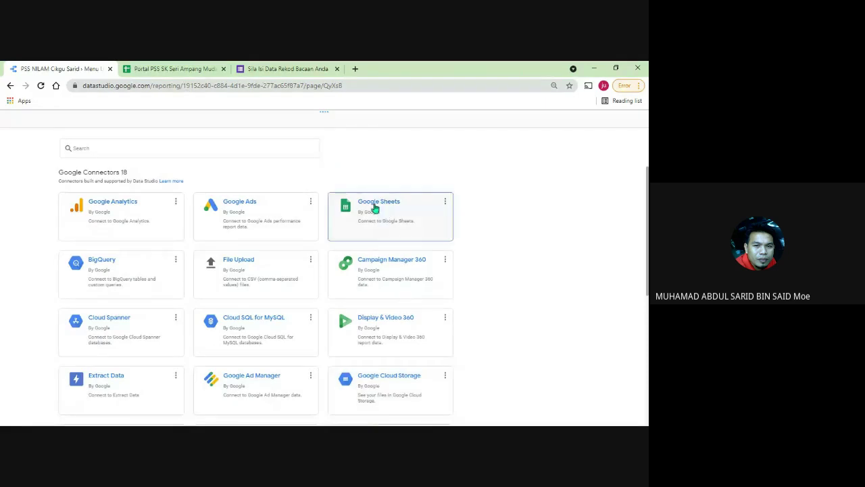
left_click(375, 204)
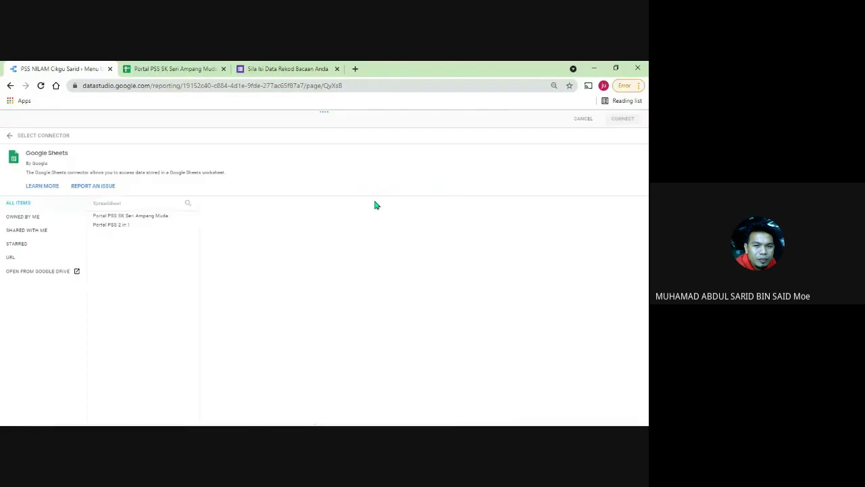
left_click(146, 219)
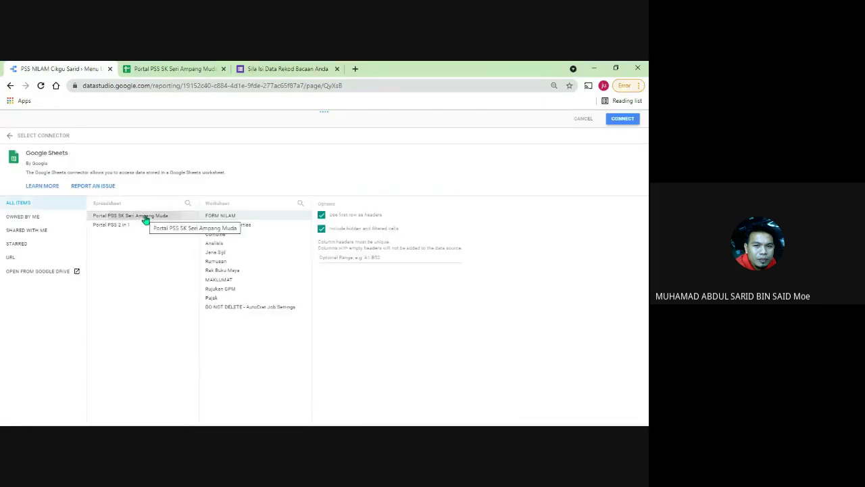
left_click(266, 266)
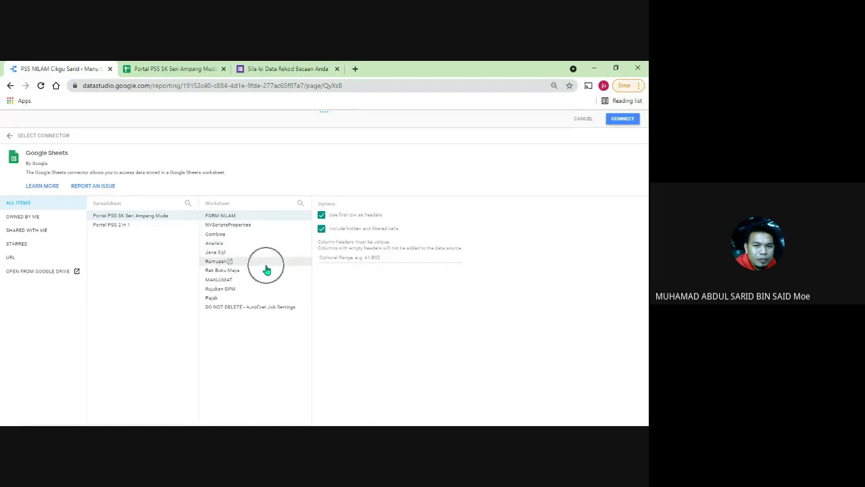
- Restore Chrome zoom to normal, connect the Rumusan source and add it to the report
left_click(639, 86)
left_click(611, 191)
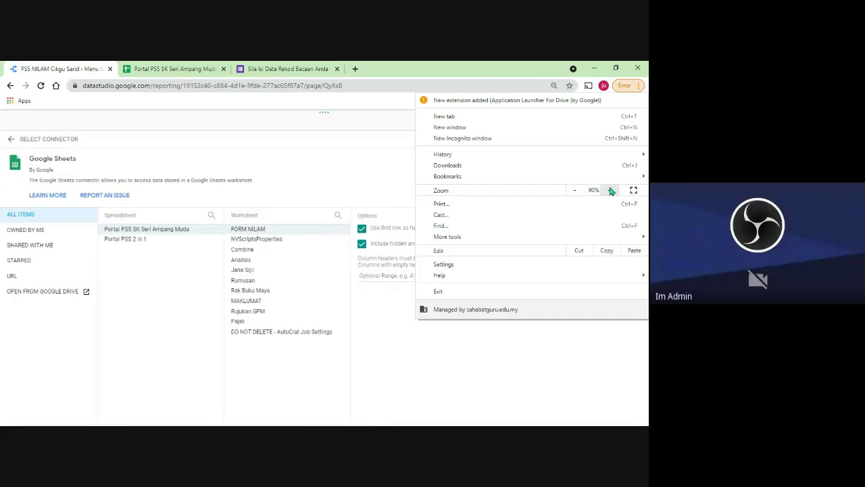
left_click(611, 191)
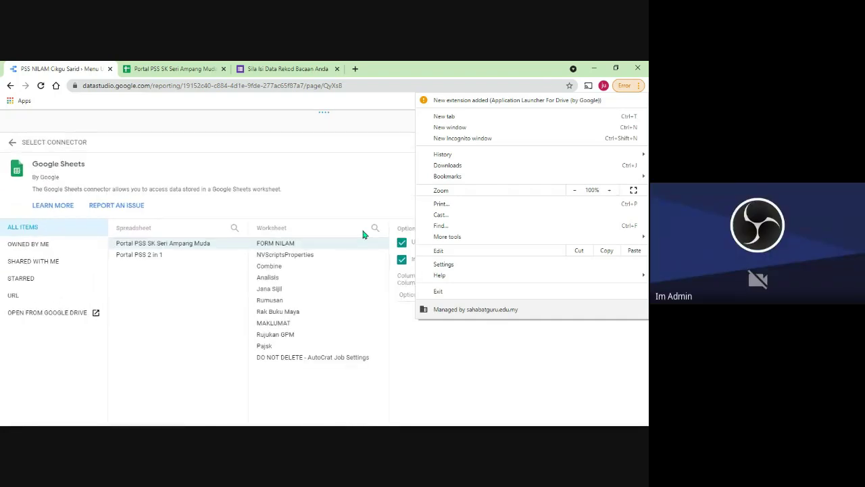
left_click(288, 301)
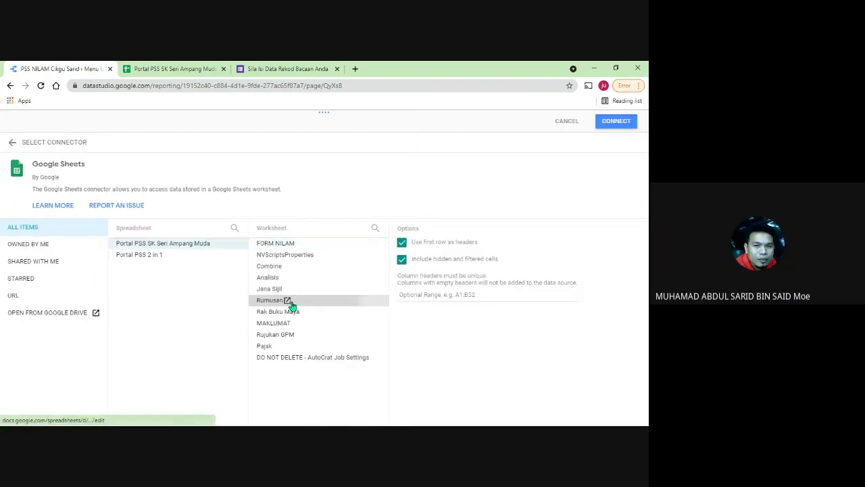
left_click(606, 121)
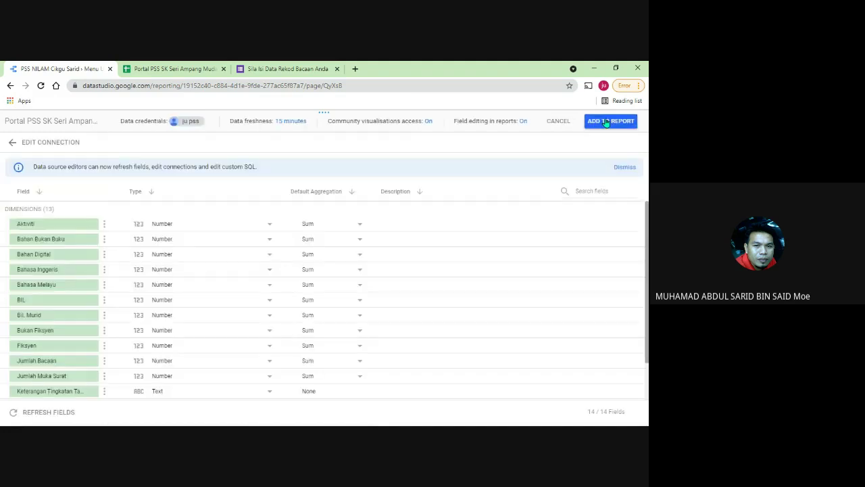
left_click(606, 122)
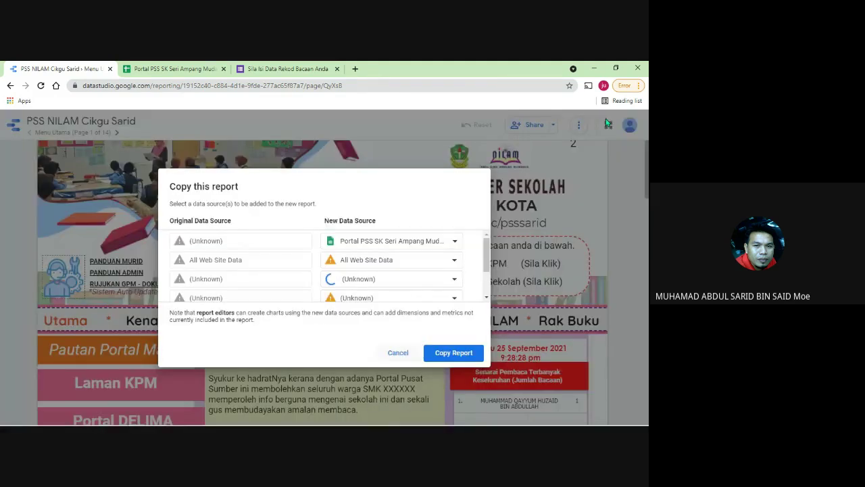
- Zoom Chrome out and open the next unknown row's data source list
scroll(461, 272, "down", 1)
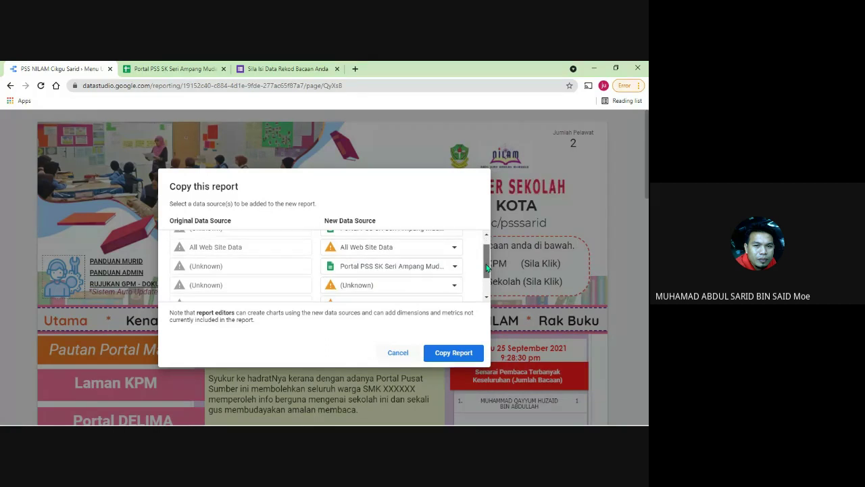
left_click(378, 276)
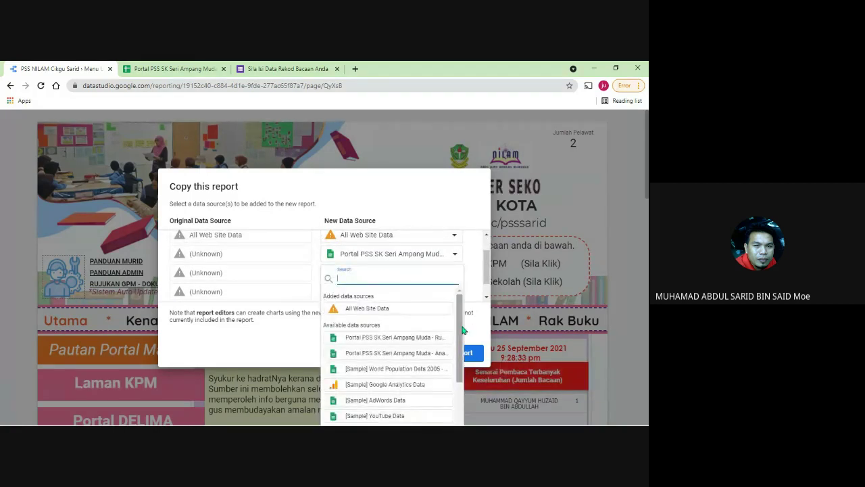
left_click_drag(459, 297, 459, 352)
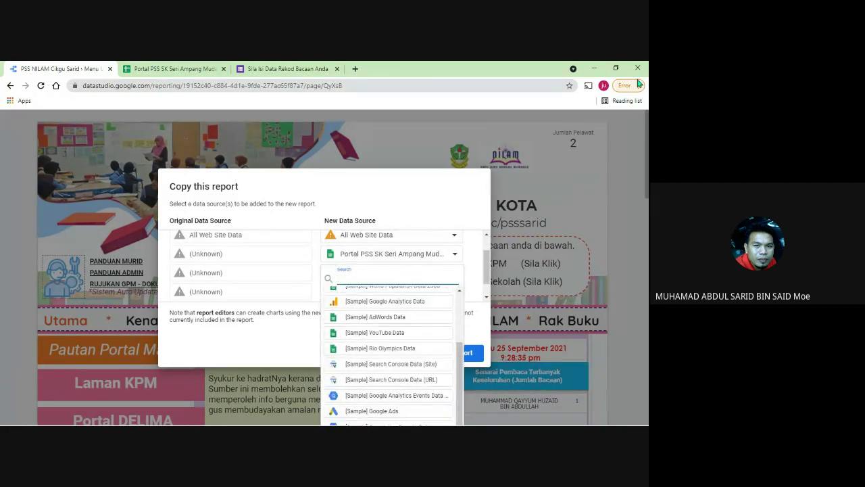
left_click(638, 85)
left_click(575, 191)
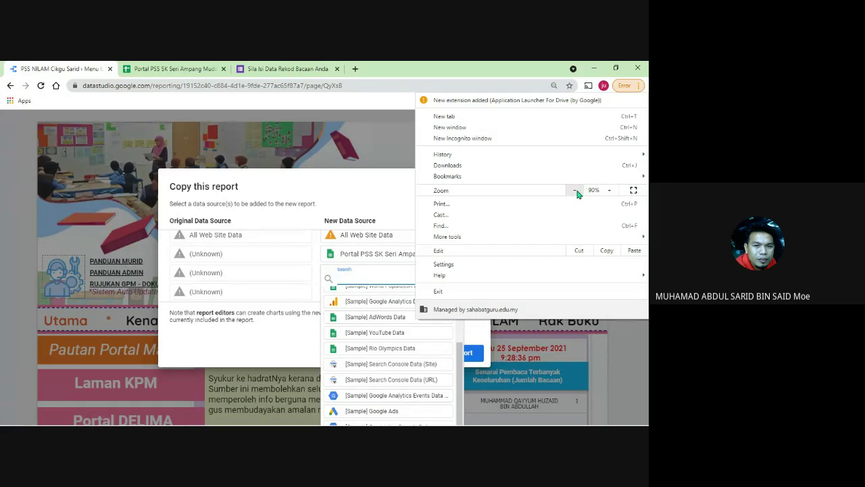
left_click(575, 191)
left_click(595, 338)
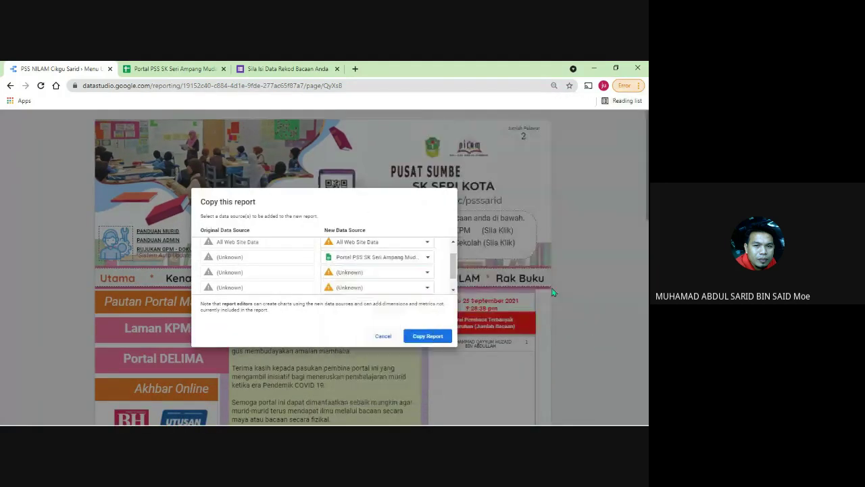
left_click(379, 272)
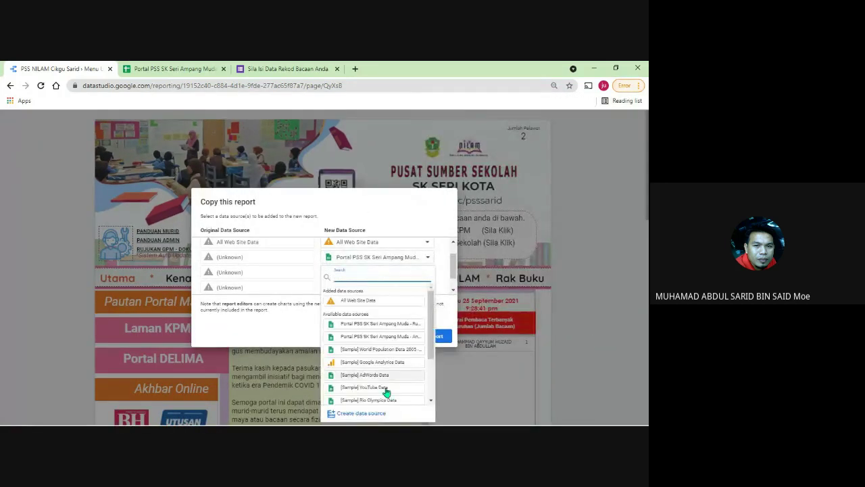
- Create a Google Sheets source from Portal PSS SK Seri Ampang Muda's Rak Buku Maya worksheet and add it
left_click(351, 415)
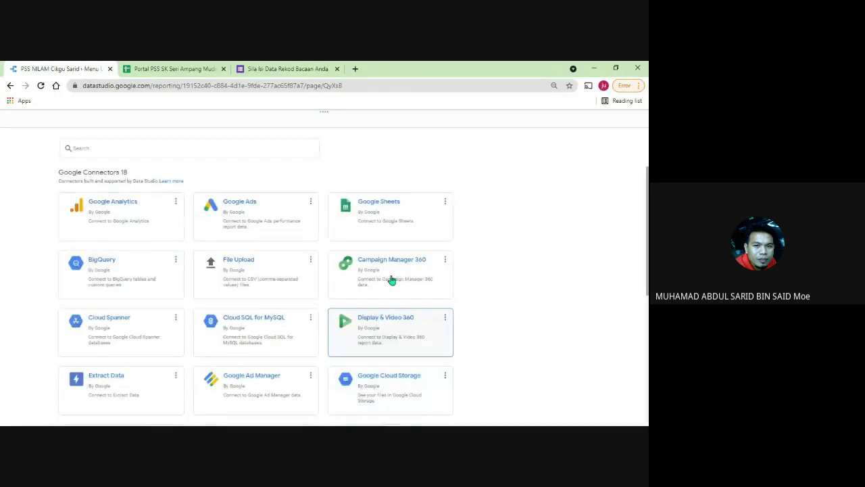
left_click(372, 206)
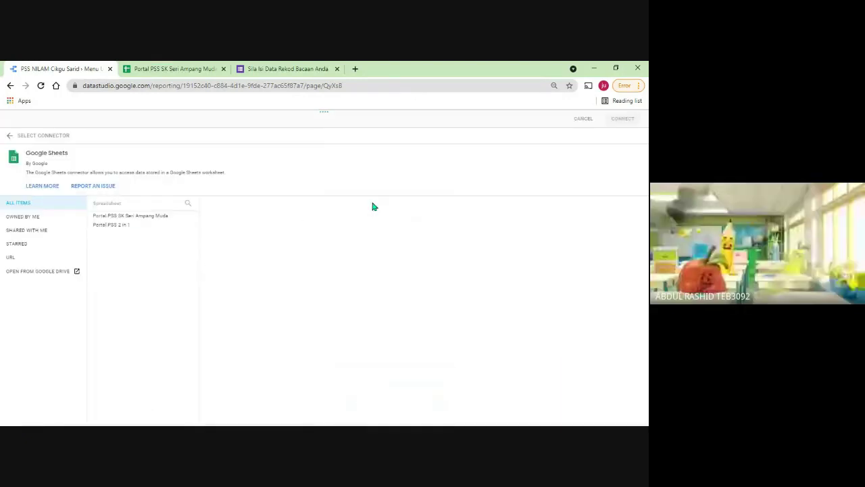
left_click(139, 220)
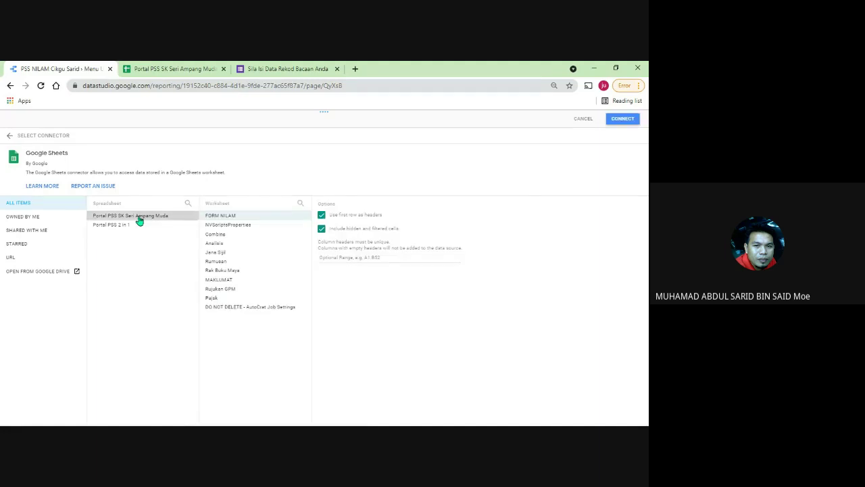
left_click(639, 85)
left_click(611, 190)
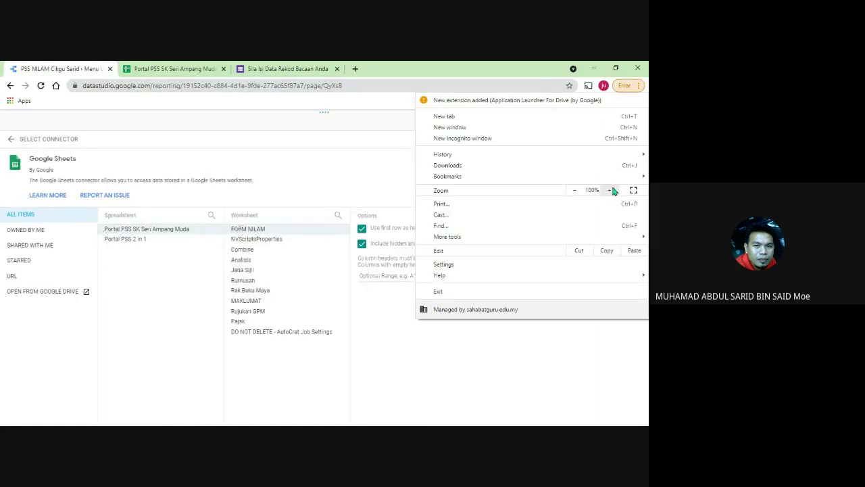
left_click(611, 190)
left_click(374, 188)
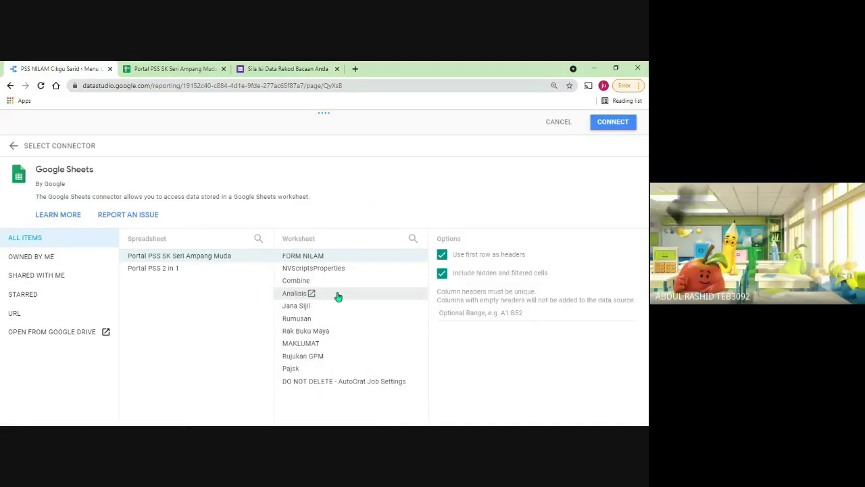
left_click(377, 333)
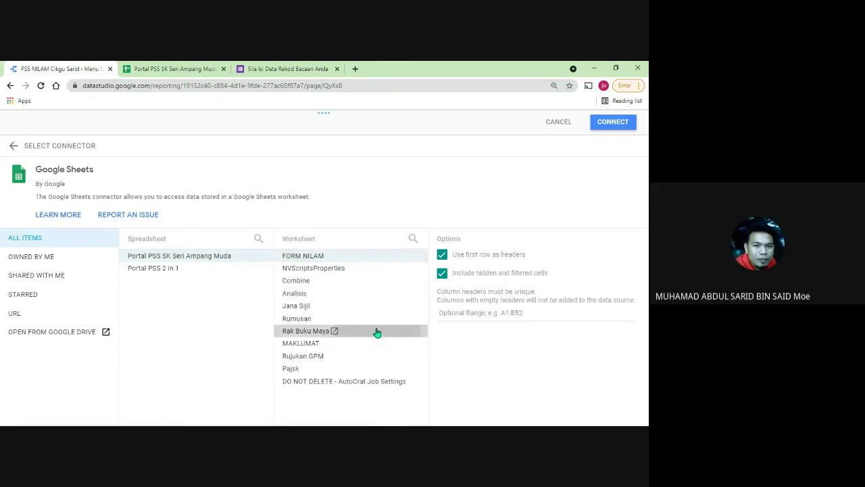
left_click(609, 126)
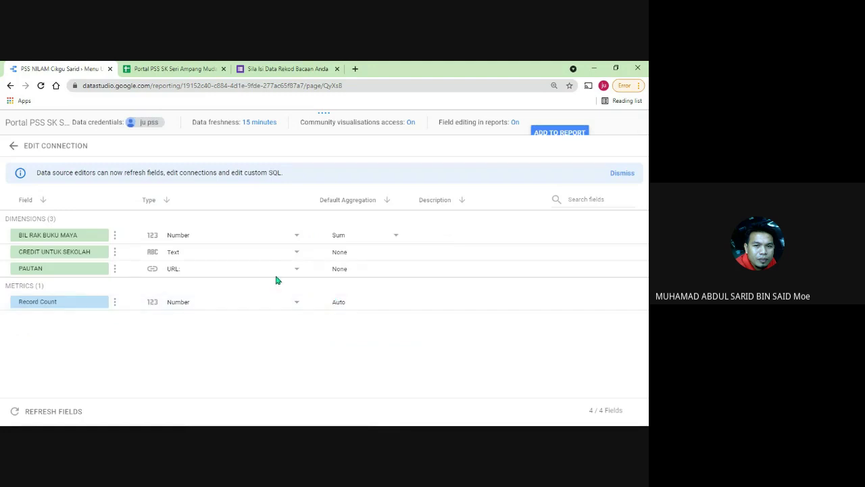
left_click(570, 133)
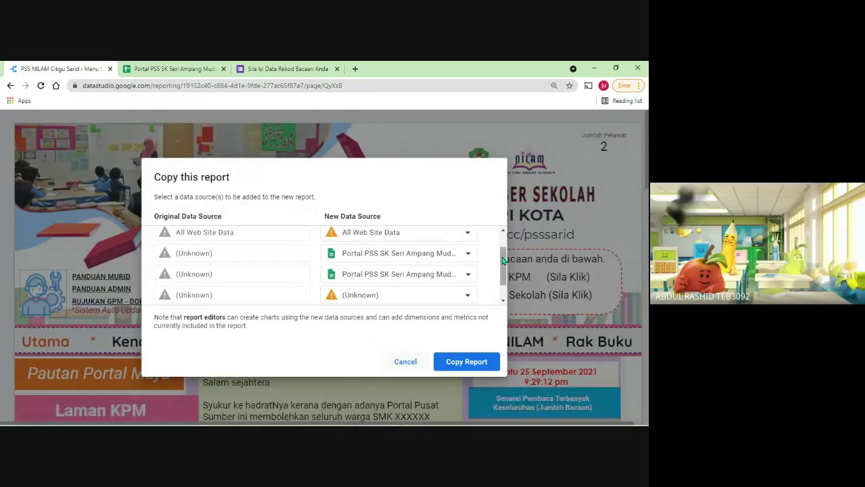
- Open the third unknown row's data source list and zoom Chrome out to fit the dialog
scroll(503, 267, "down", 1)
scroll(502, 267, "down", 1)
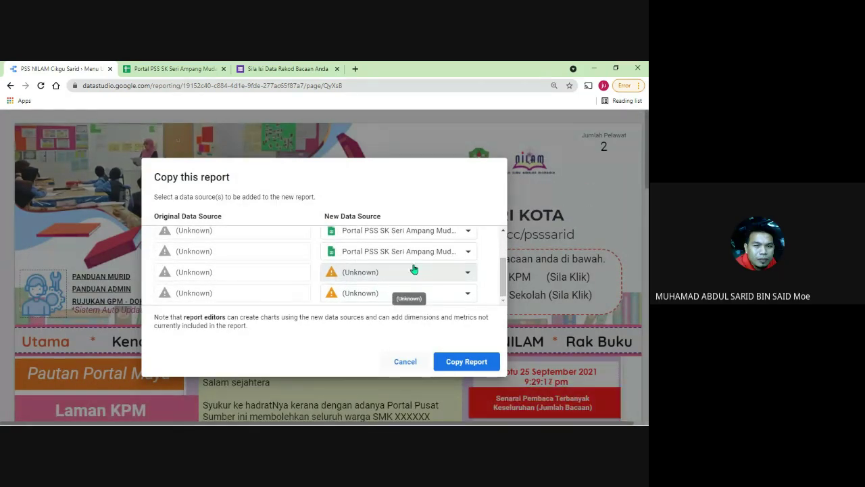
scroll(406, 257, "up", 2)
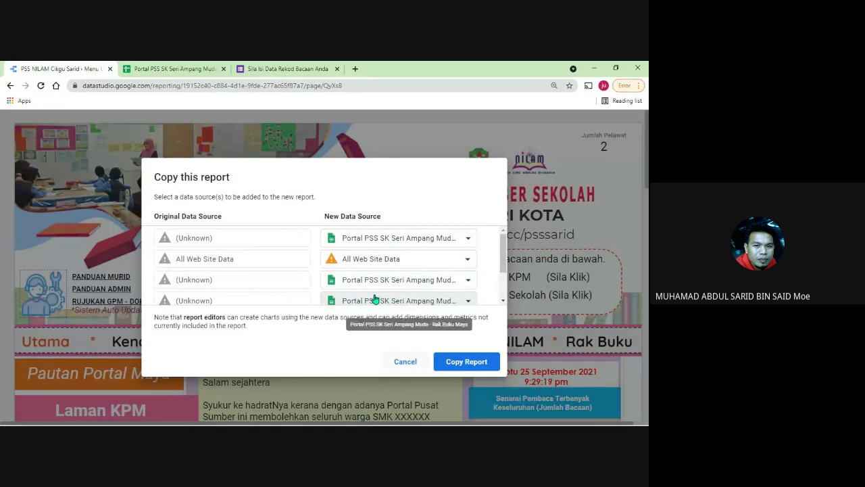
scroll(434, 279, "down", 2)
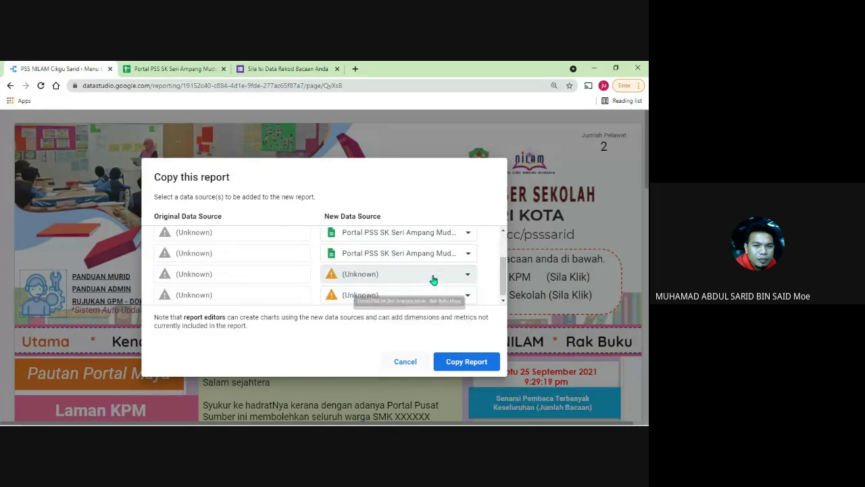
left_click(397, 277)
scroll(471, 358, "down", 5)
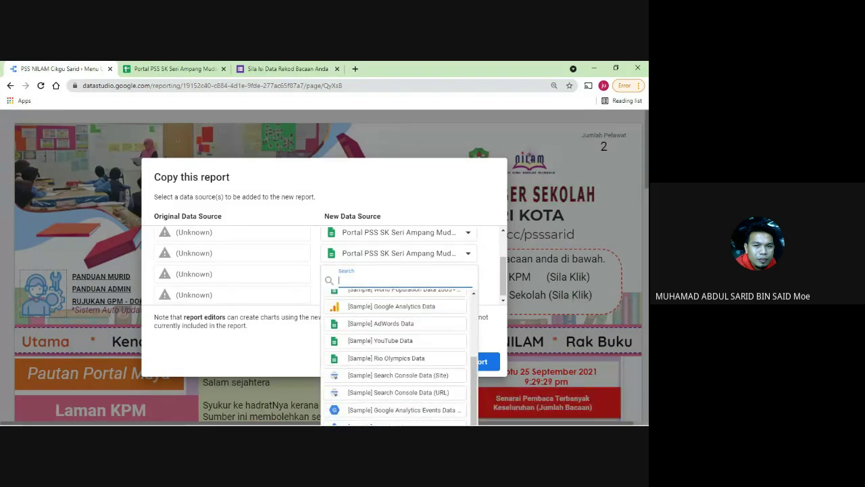
left_click(638, 85)
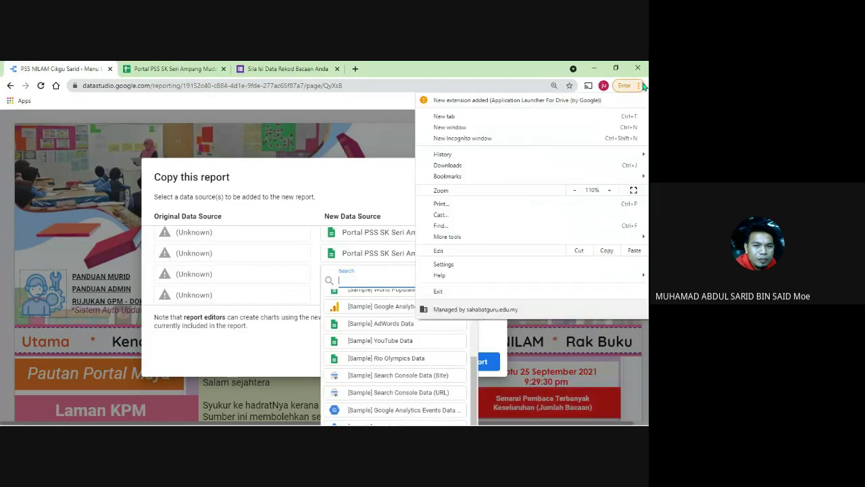
left_click(577, 190)
left_click(577, 191)
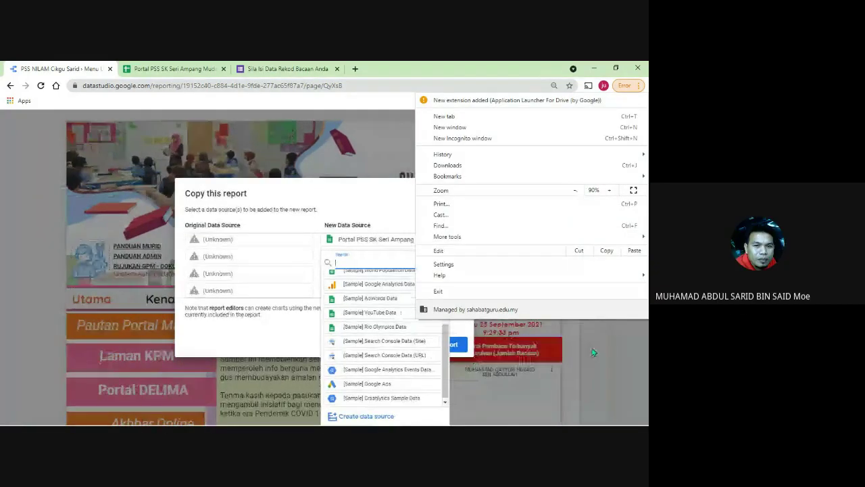
left_click(576, 342)
- Reduce Chrome zoom to 80% and reopen the third row's data source choices
left_click(401, 275)
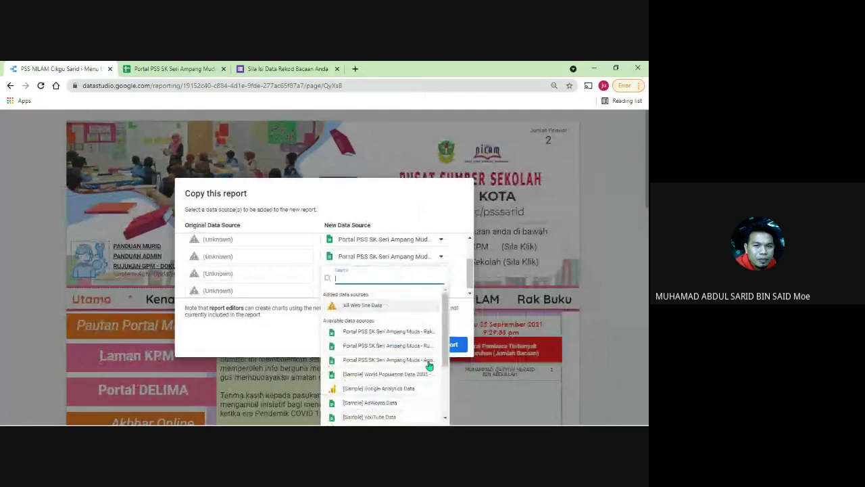
scroll(432, 379, "down", 10)
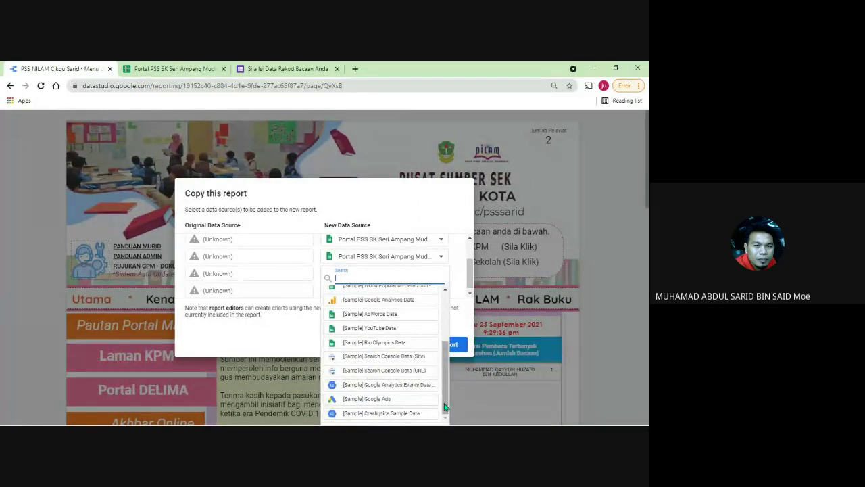
left_click(638, 86)
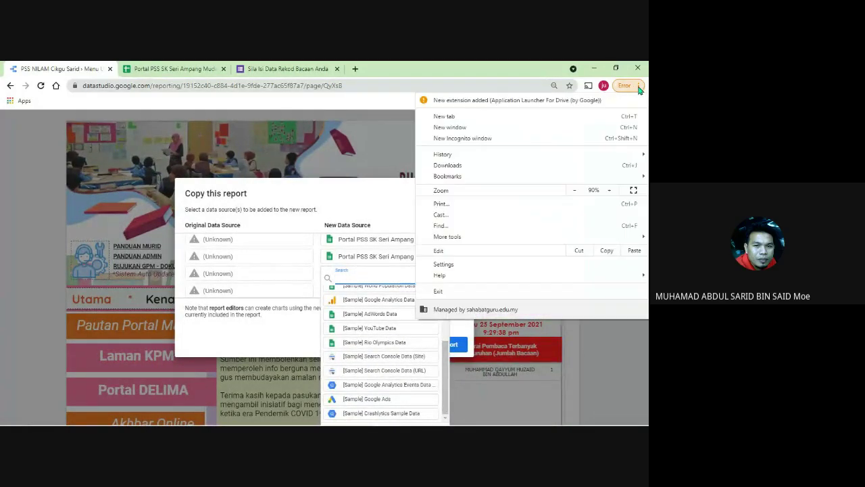
left_click(574, 190)
left_click(583, 360)
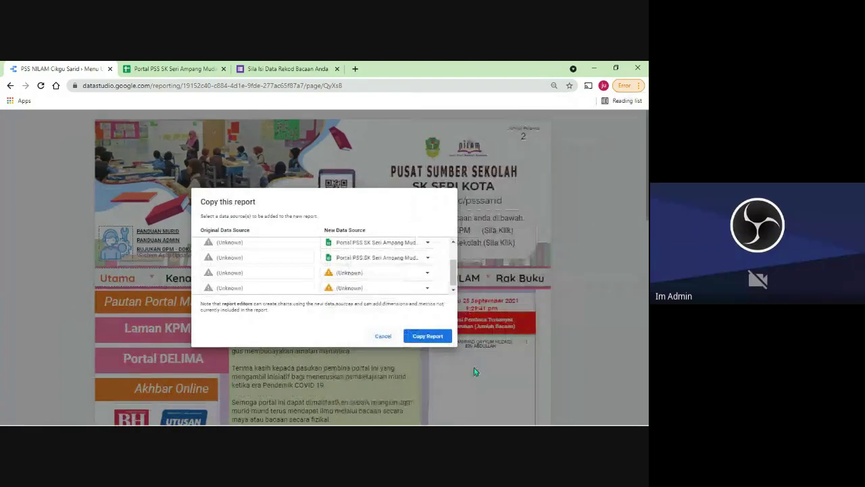
left_click(409, 272)
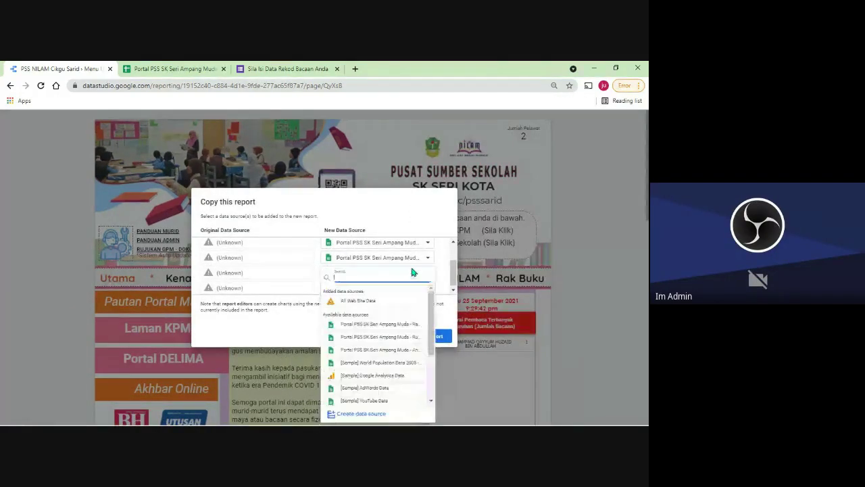
- Create a Google Sheets source from the FORM NILAM worksheet, setting JUDUL BUKU's type to Text
left_click(356, 413)
left_click(363, 208)
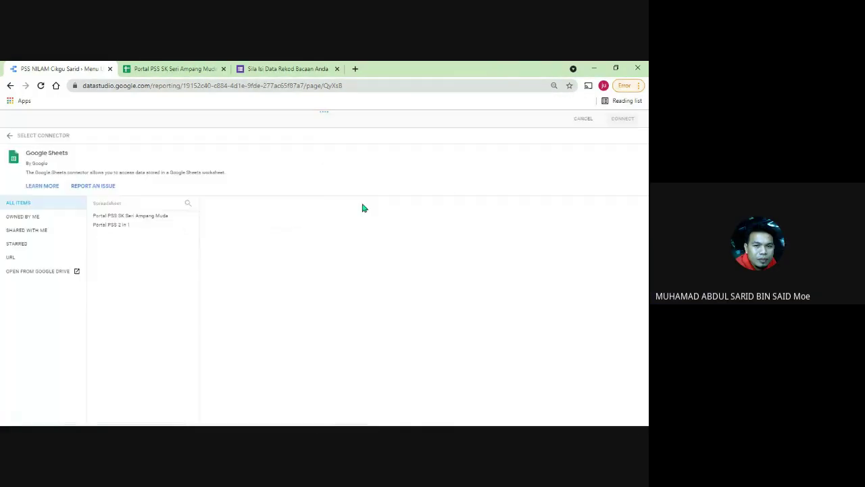
left_click(141, 218)
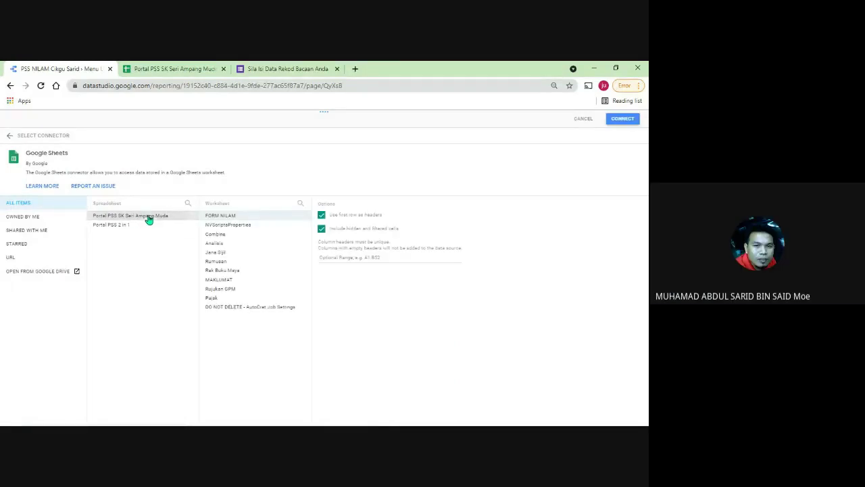
left_click(273, 217)
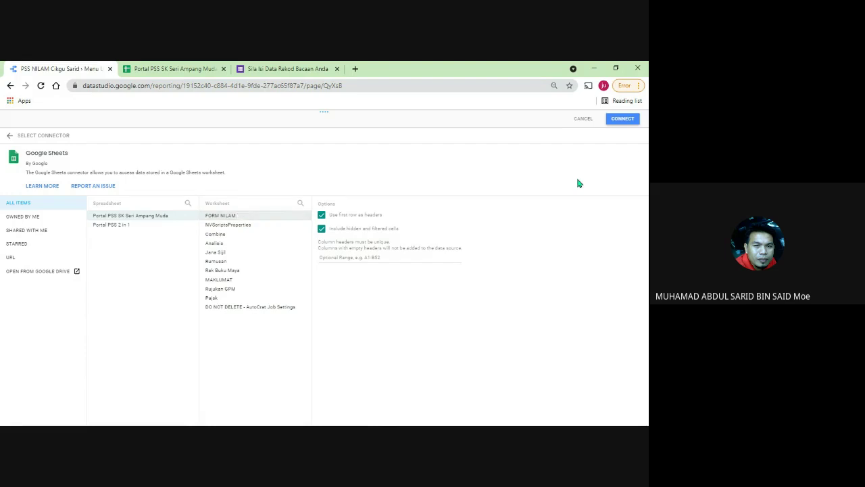
left_click(622, 120)
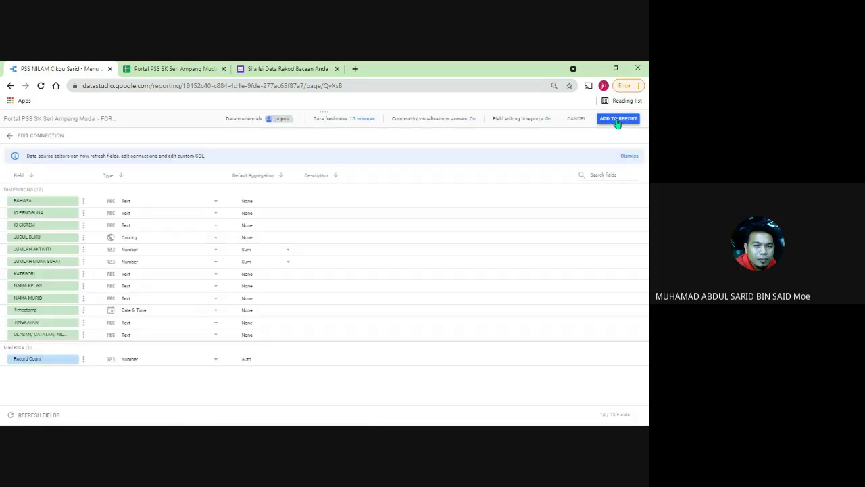
left_click(144, 242)
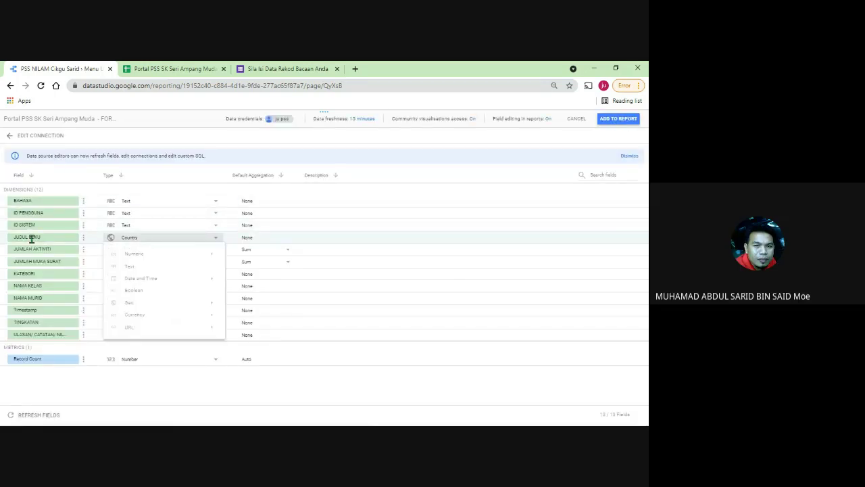
left_click(131, 267)
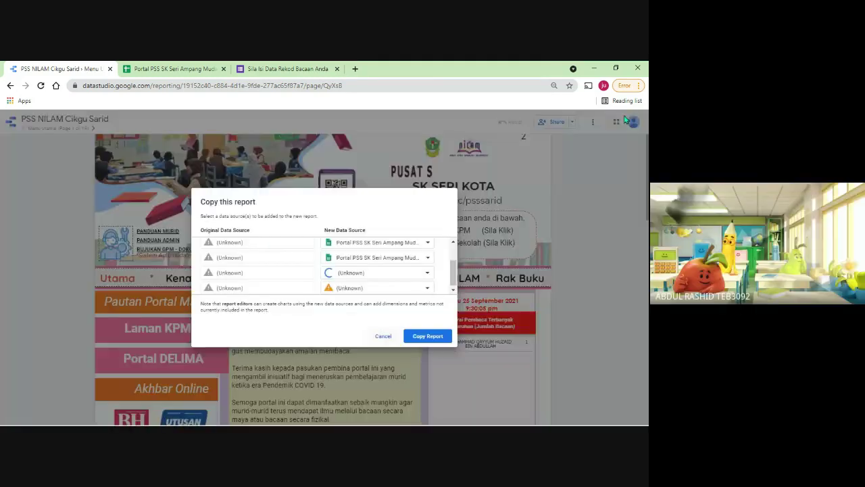
scroll(433, 268, "down", 1)
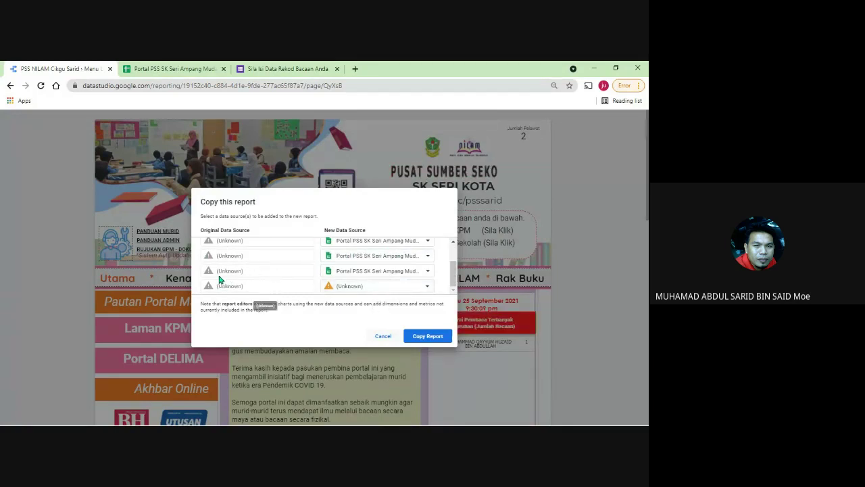
left_click(383, 289)
scroll(420, 346, "down", 3)
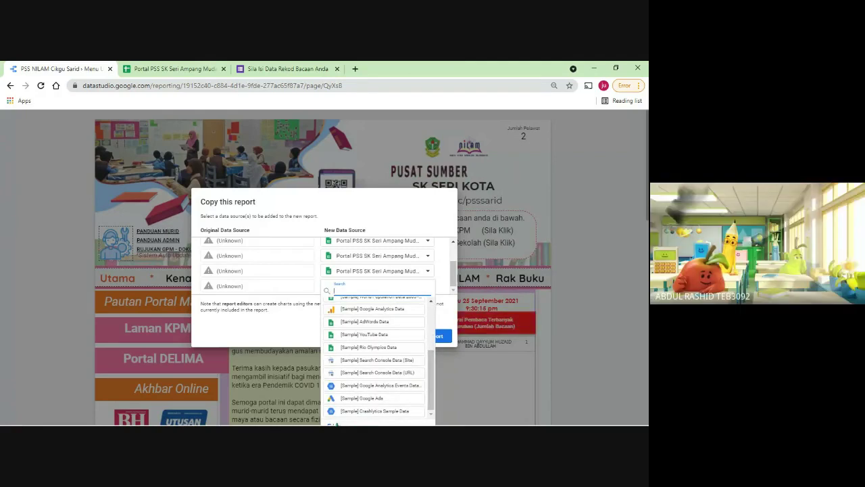
- Create a Google Sheets source from Portal PSS SK Seri Ampang Muda's Rujukan GPM worksheet
left_click(376, 423)
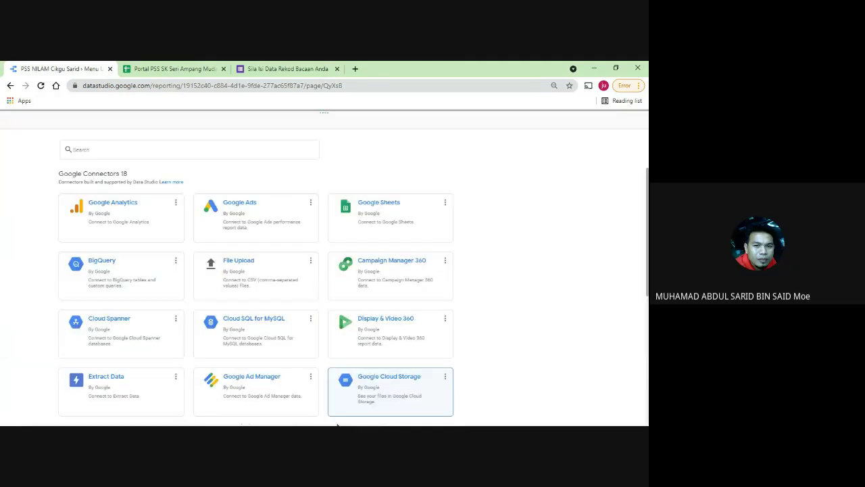
left_click(369, 211)
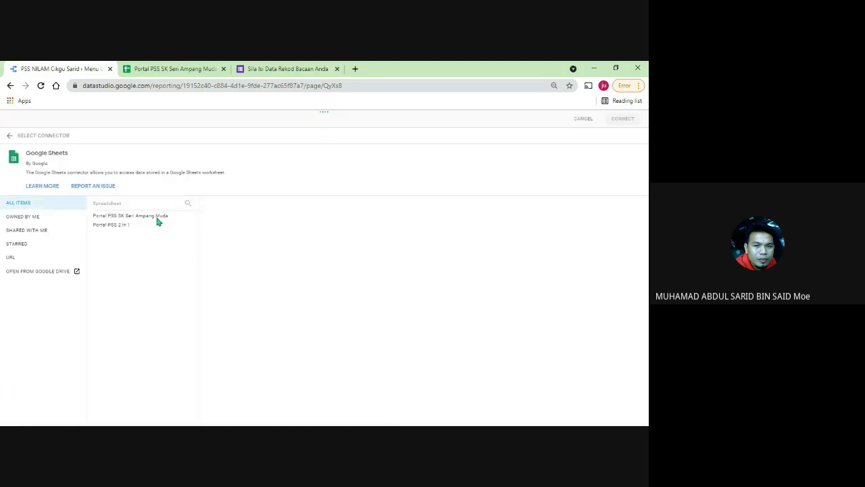
left_click(113, 217)
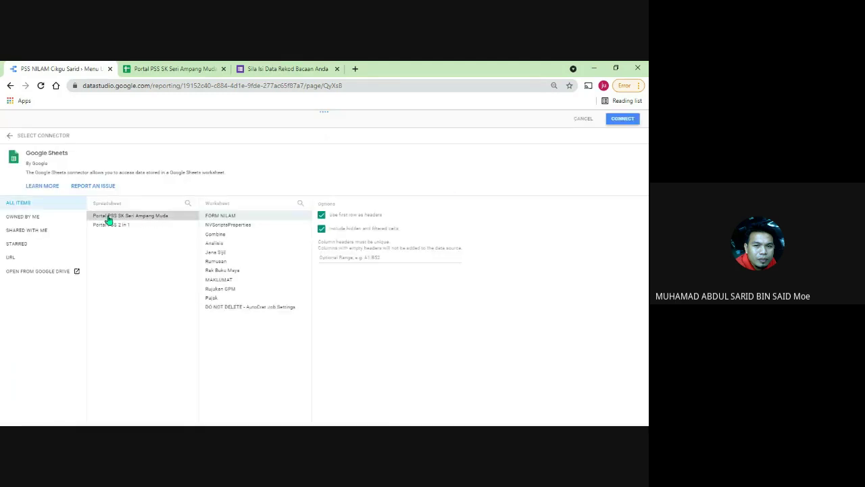
left_click(275, 291)
left_click(622, 119)
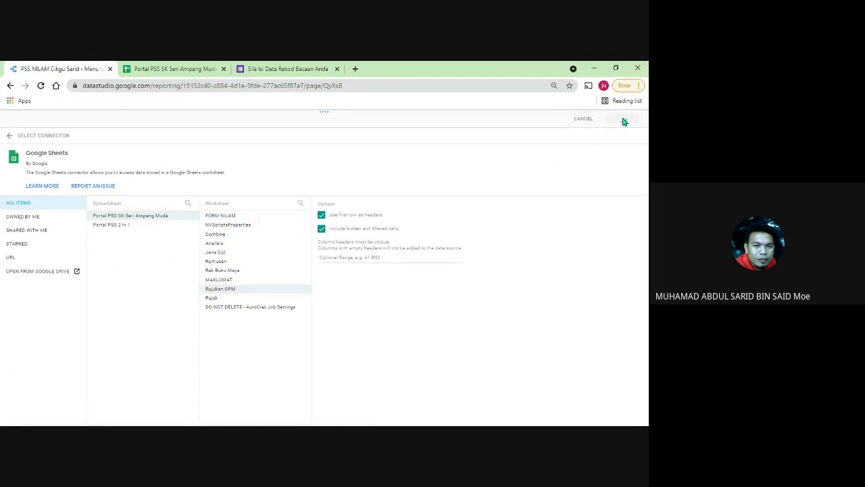
- Reset Chrome zoom to 100%, add the Rujukan GPM source and copy the report
left_click(638, 85)
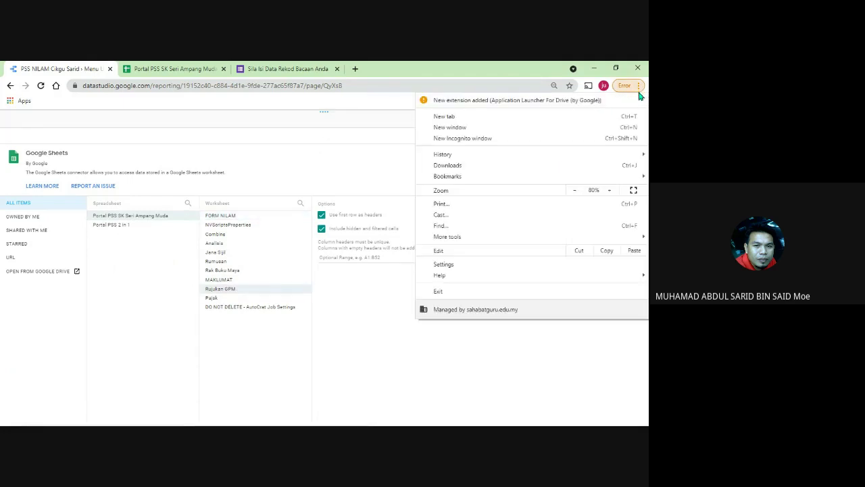
left_click(609, 191)
left_click(609, 191)
left_click(386, 170)
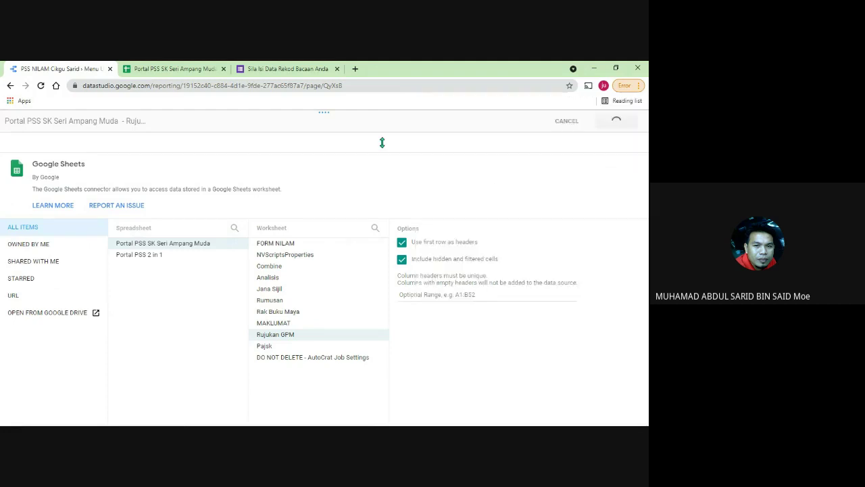
left_click(596, 122)
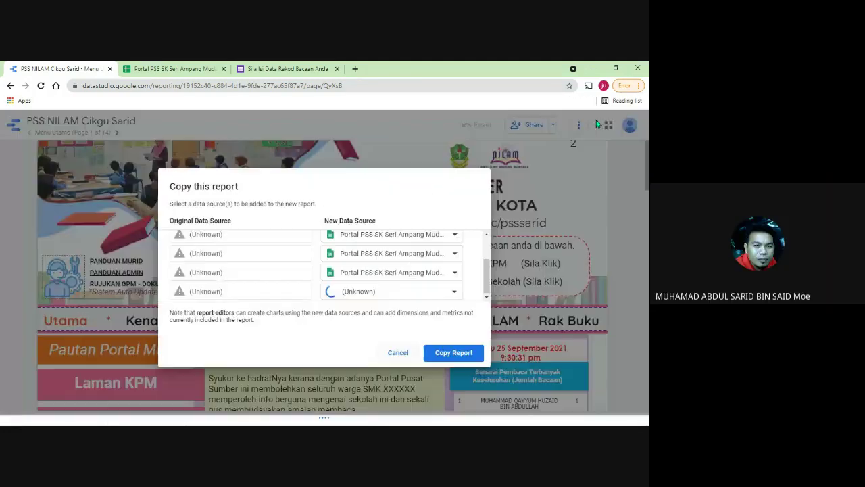
left_click(453, 353)
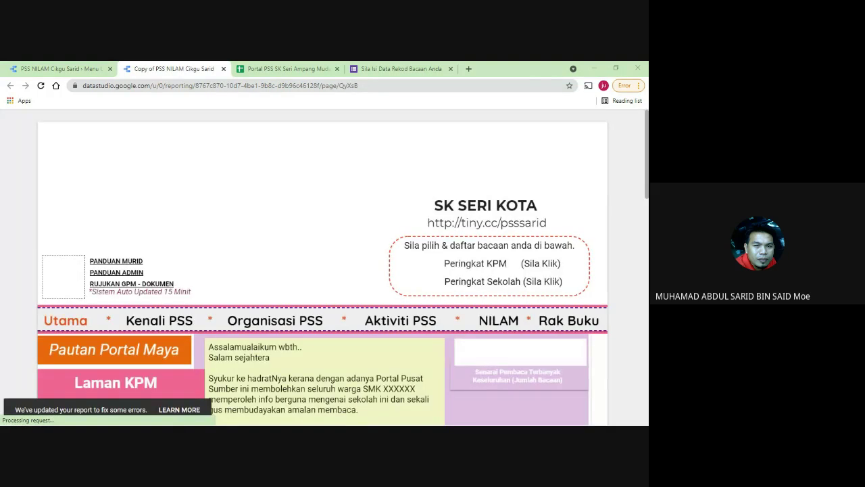
- Scroll the copied report and open its NILAM page
scroll(607, 217, "down", 1)
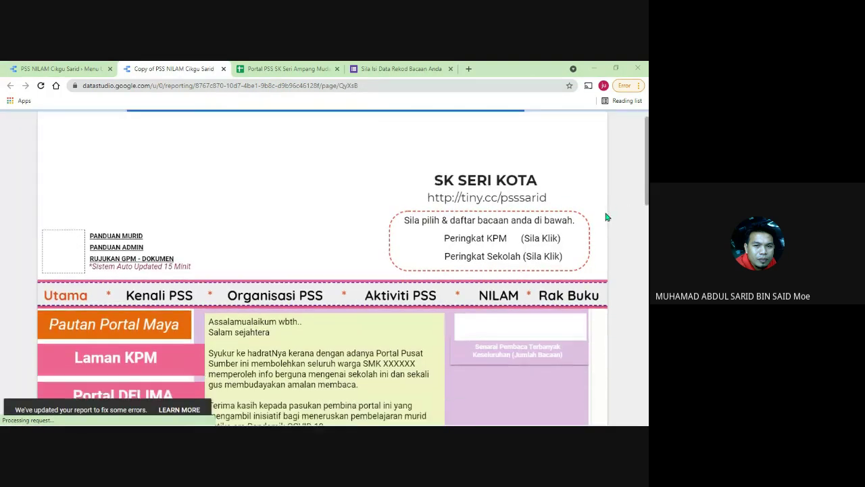
scroll(607, 217, "down", 2)
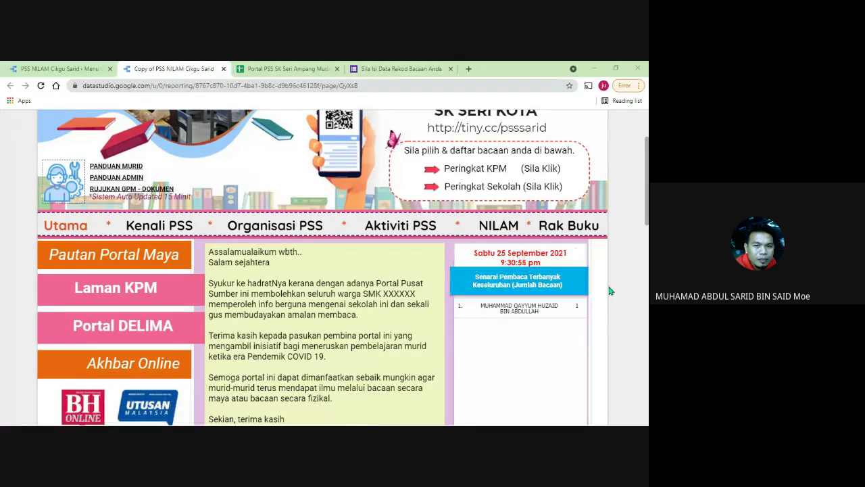
left_click(500, 226)
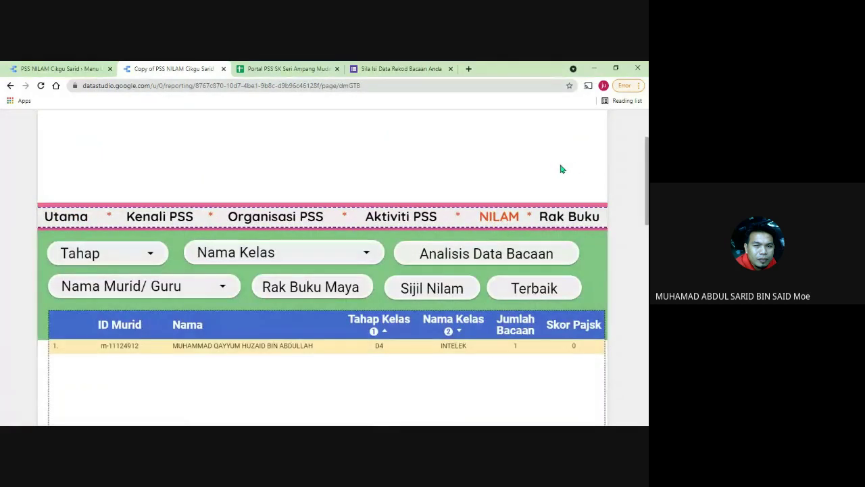
scroll(595, 203, "down", 5)
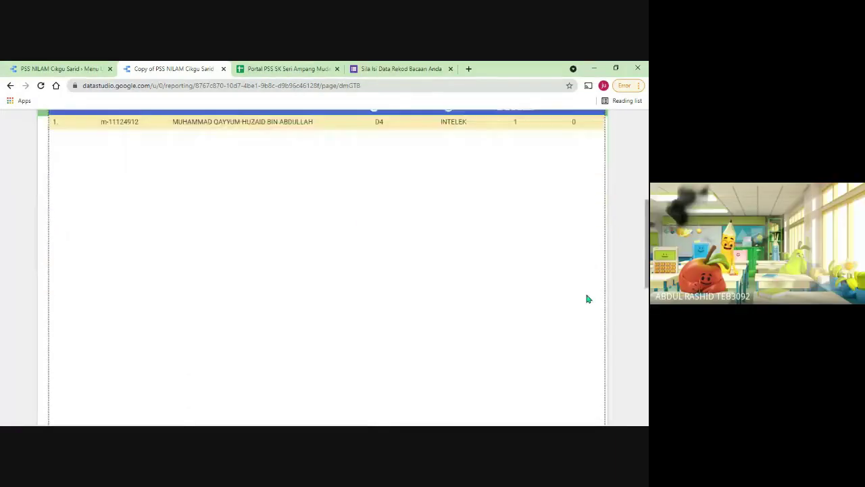
scroll(611, 315, "up", 4)
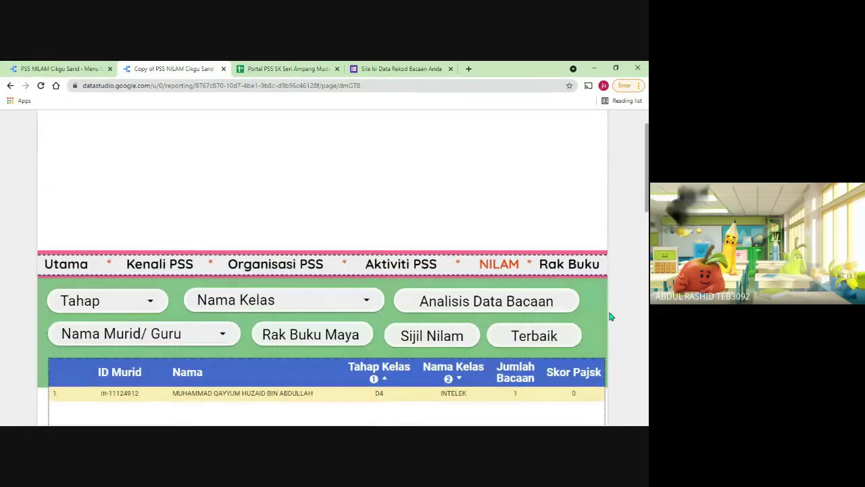
scroll(610, 316, "down", 1)
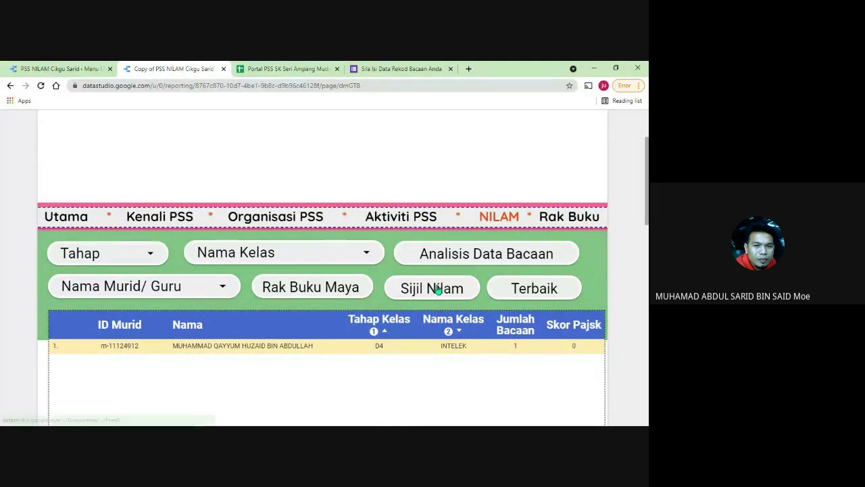
- Open the Analisis Data Bacaan page, compare it with the original report, then return to the main page
left_click(497, 256)
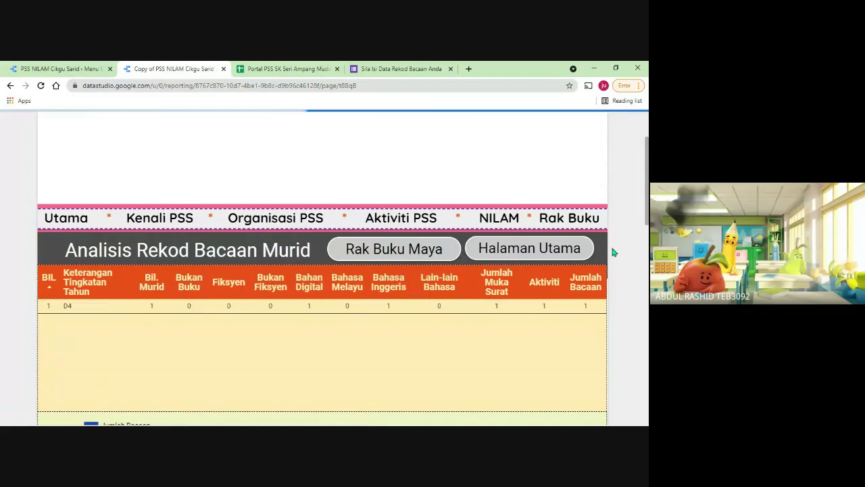
scroll(614, 252, "down", 3)
scroll(613, 252, "up", 3)
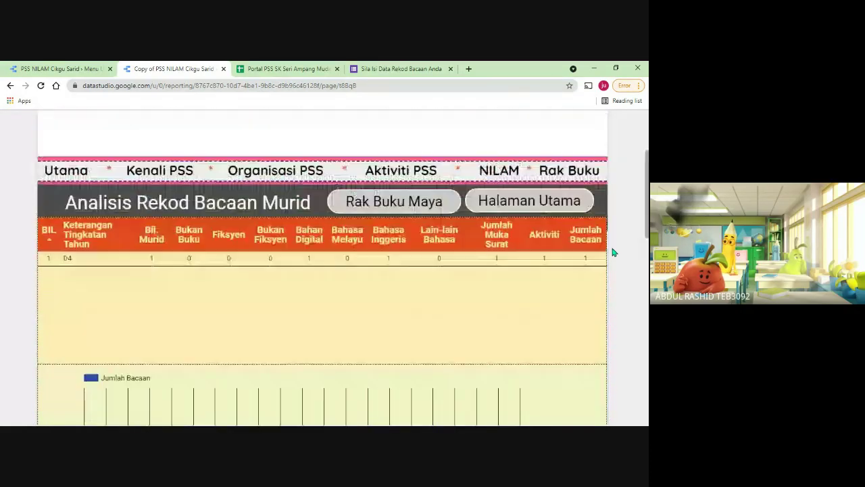
left_click(101, 69)
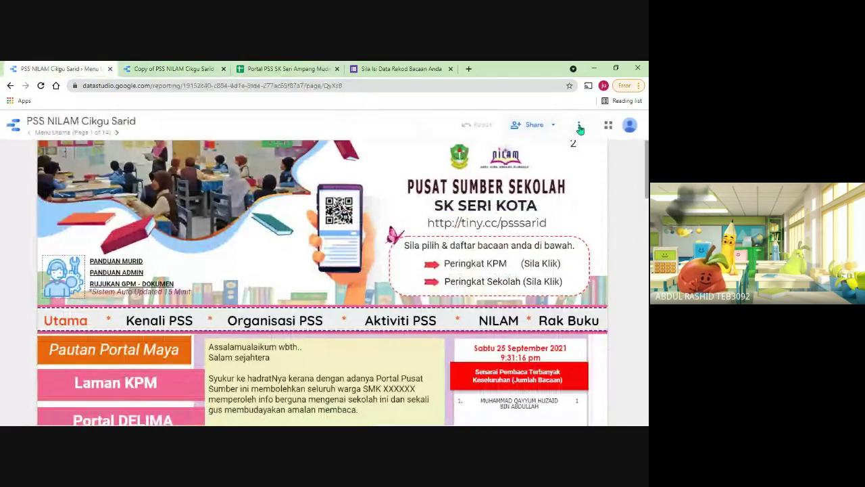
key("ctrl+Tab")
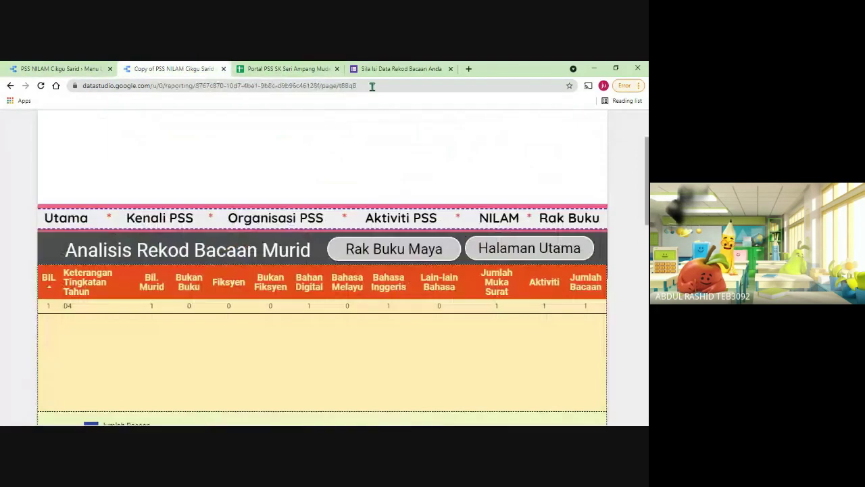
left_click(559, 125)
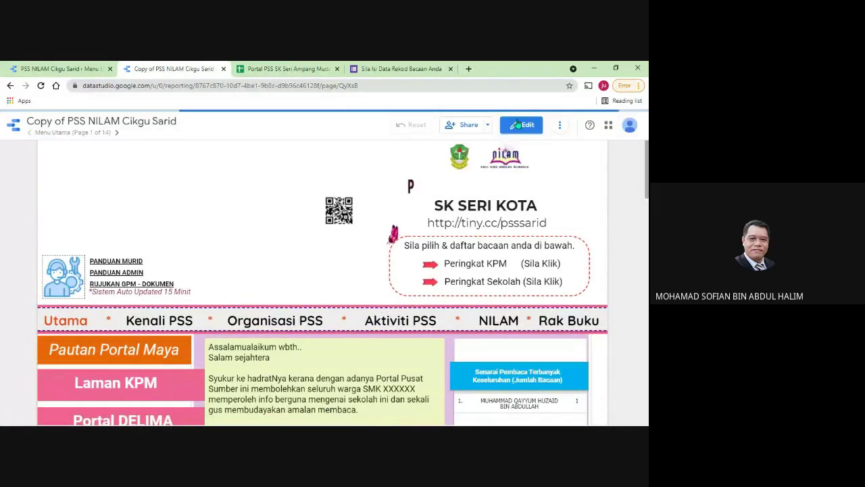
- Switch the copy to edit mode and open Resource > Manage added data sources
left_click(526, 126)
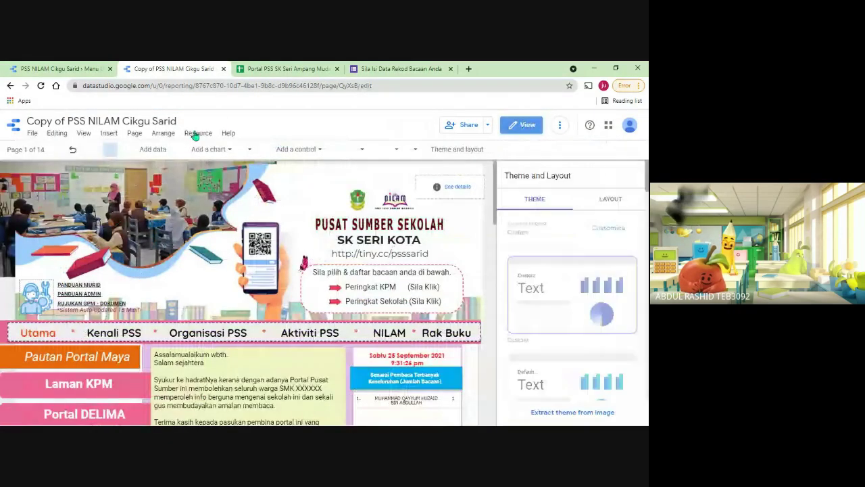
left_click(196, 133)
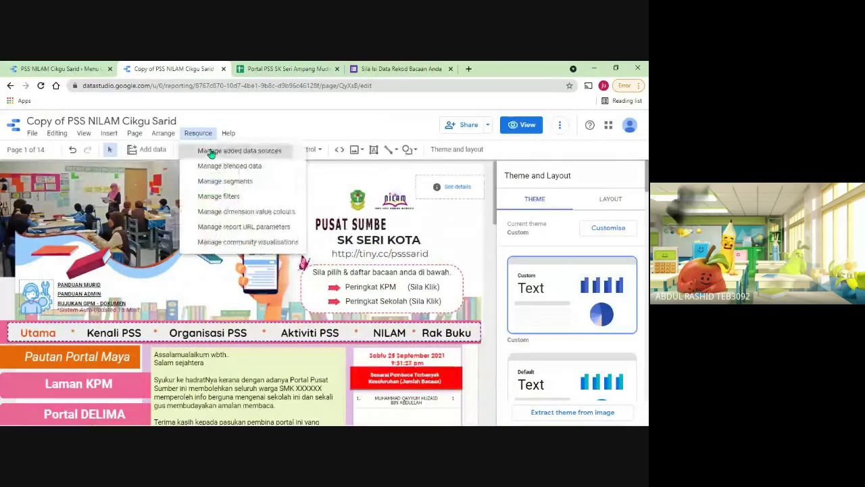
left_click(209, 149)
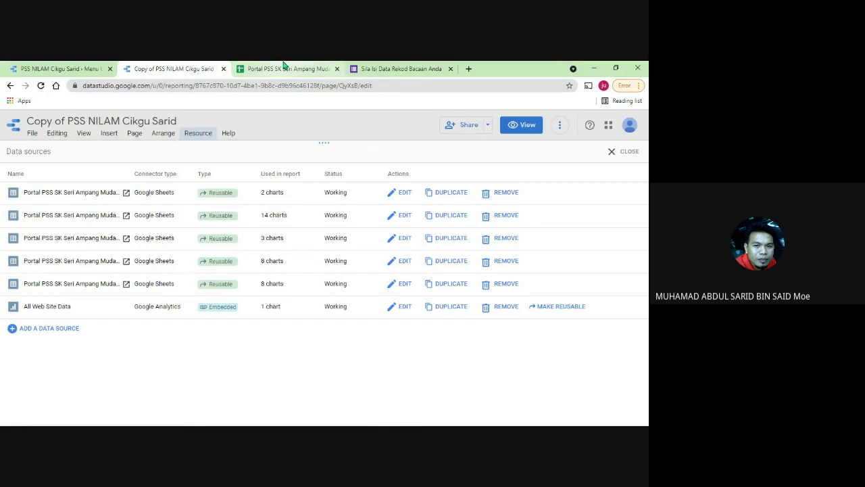
- Close the data sources panel, return to view mode and open the NILAM page
left_click(614, 151)
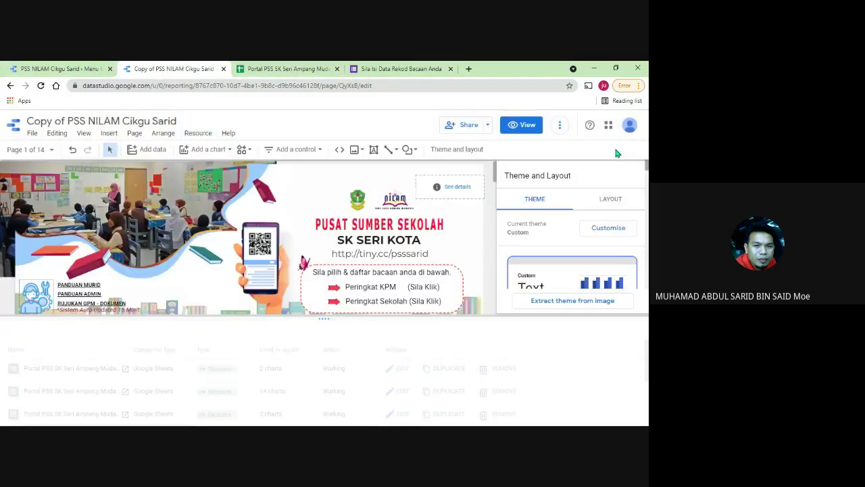
left_click(525, 126)
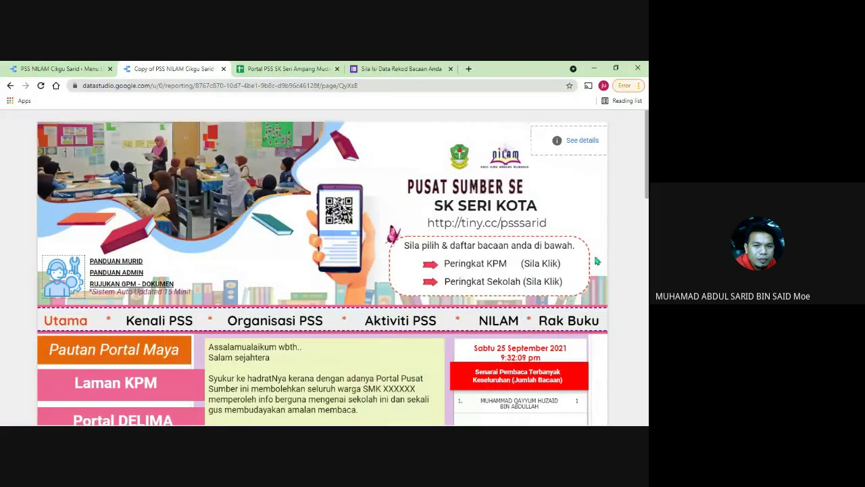
left_click(502, 322)
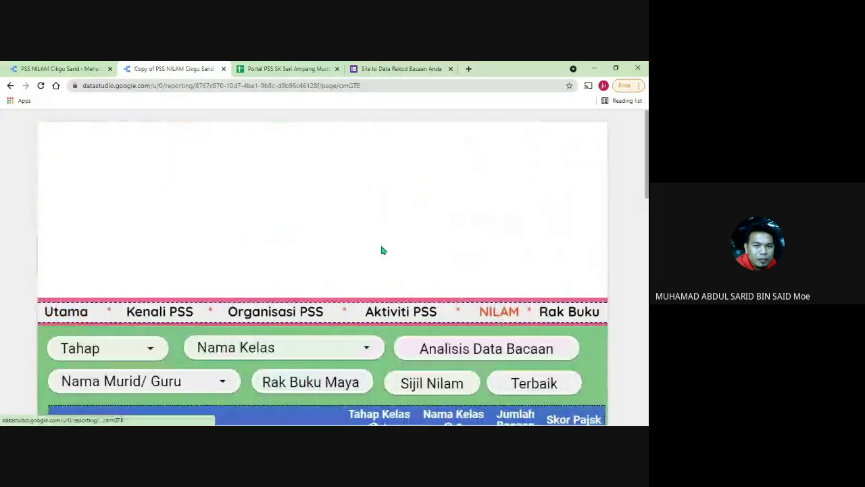
scroll(598, 250, "down", 4)
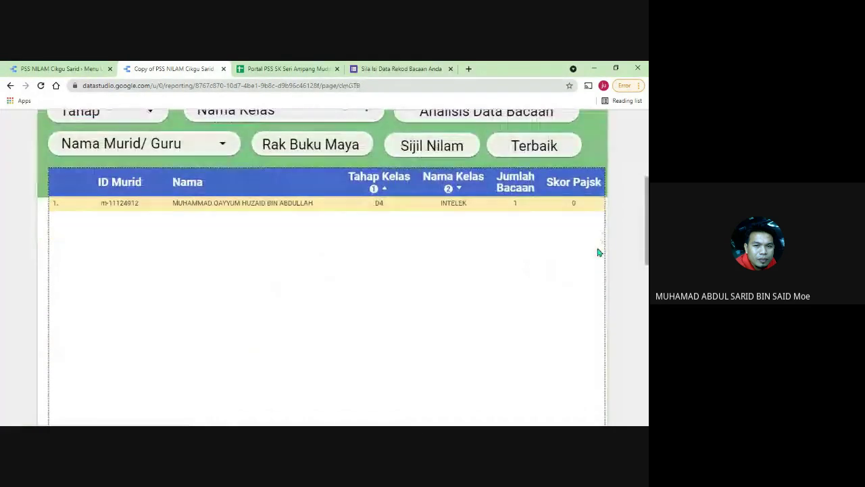
scroll(574, 270, "down", 2)
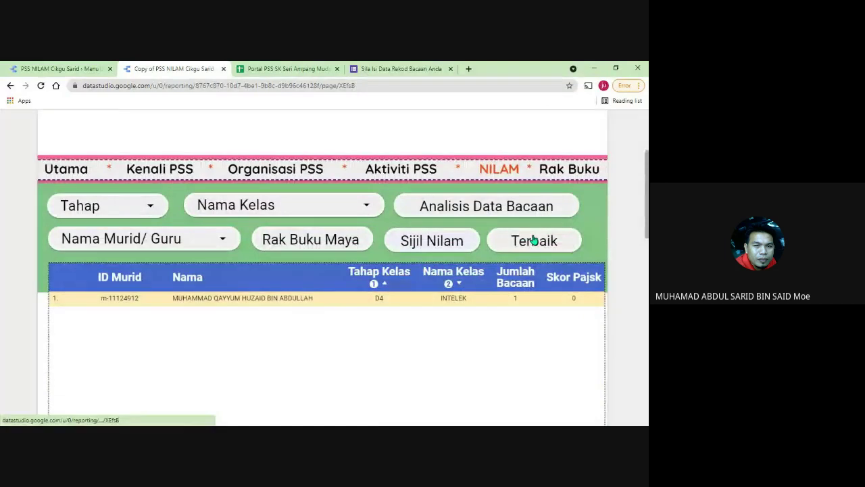
- Browse the Terbaik, Sijil Nilam and Rak Buku Maya pages, then return to Utama
left_click(534, 240)
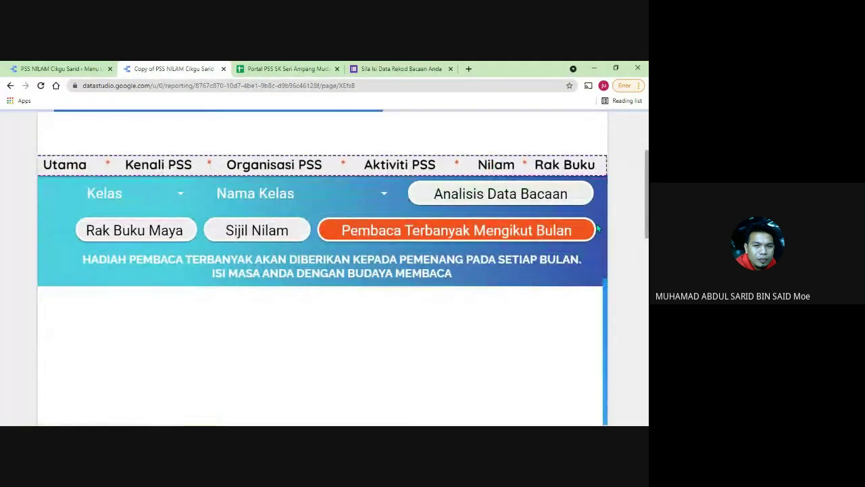
scroll(611, 232, "down", 4)
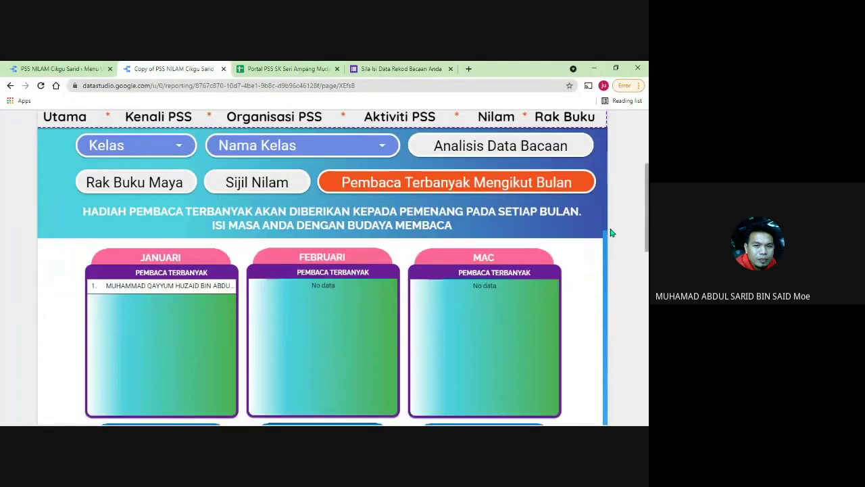
scroll(386, 303, "down", 2)
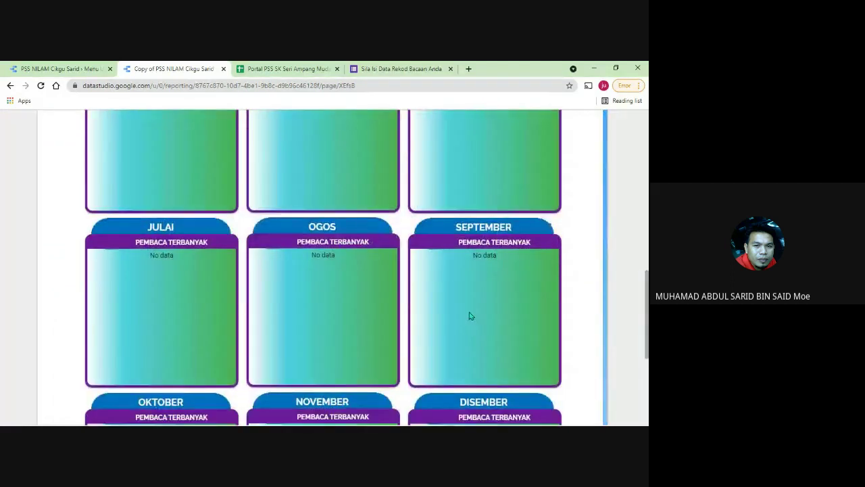
scroll(469, 315, "up", 6)
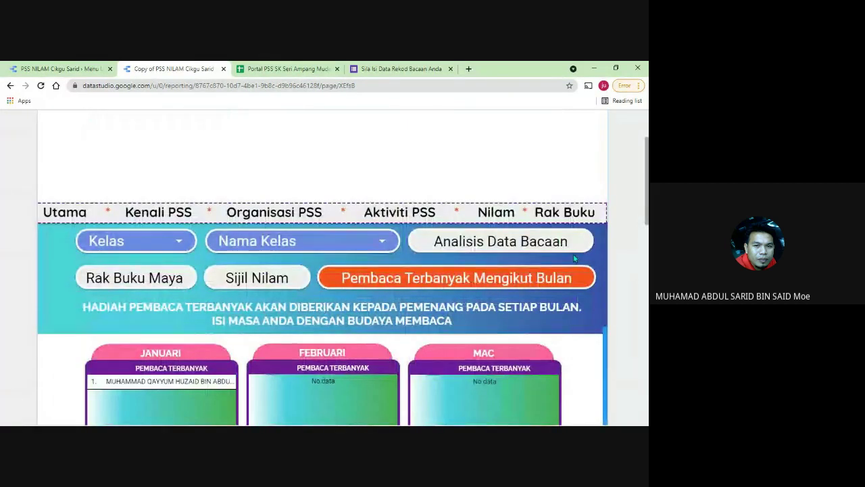
left_click(249, 281)
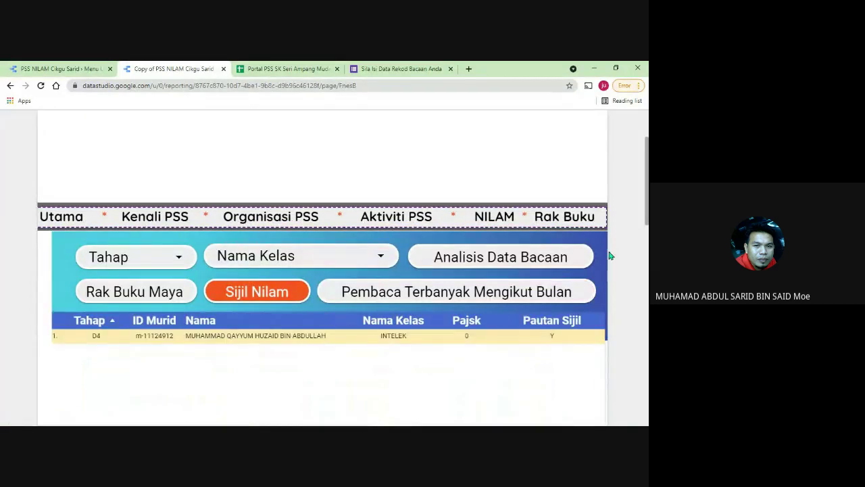
left_click(144, 298)
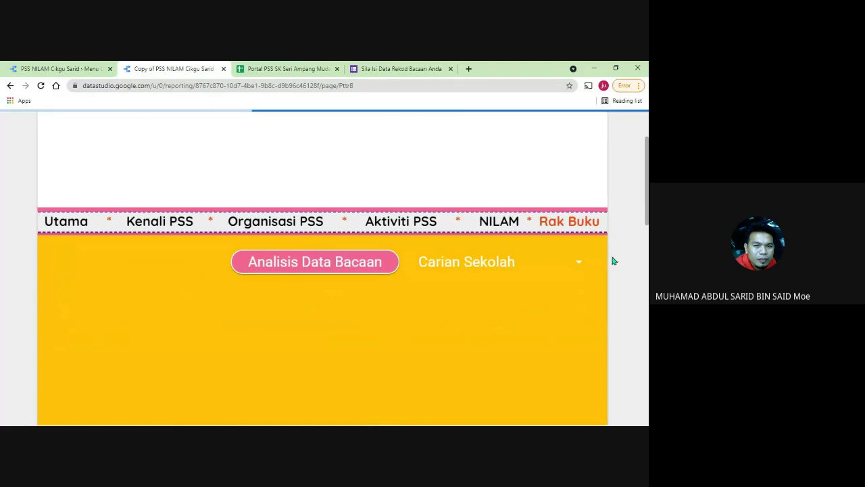
left_click(74, 224)
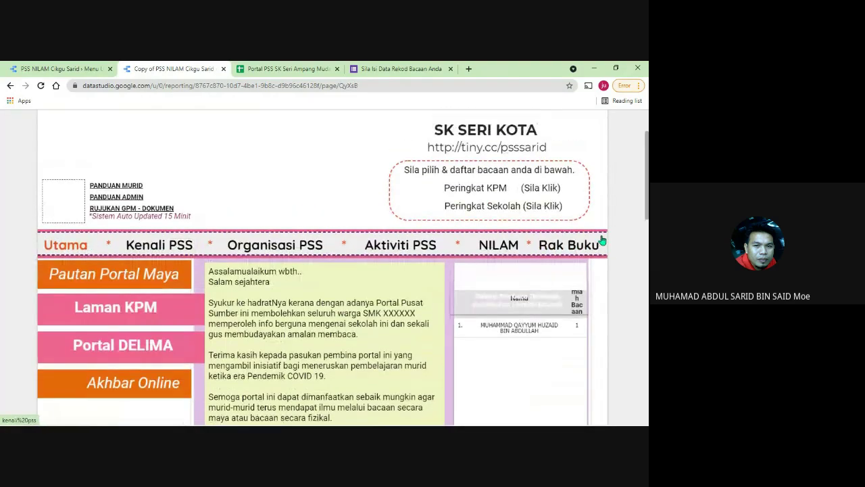
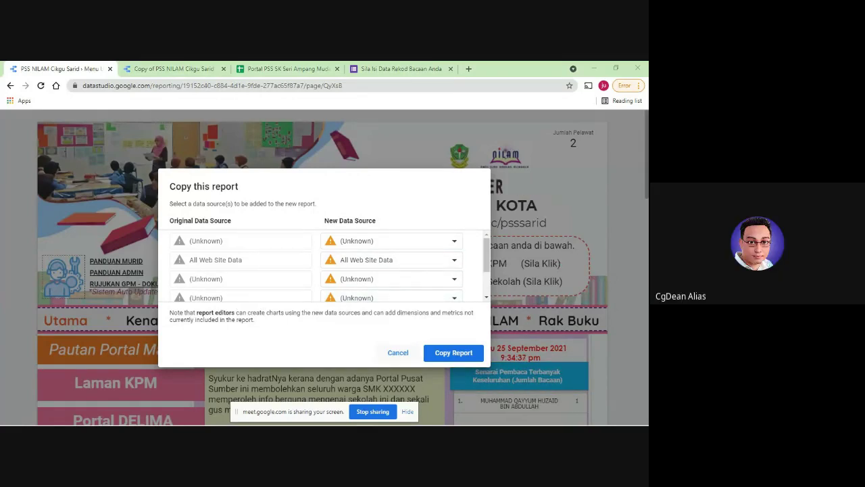
- Cancel the pending report copy and check which Google account is signed in
left_click(398, 354)
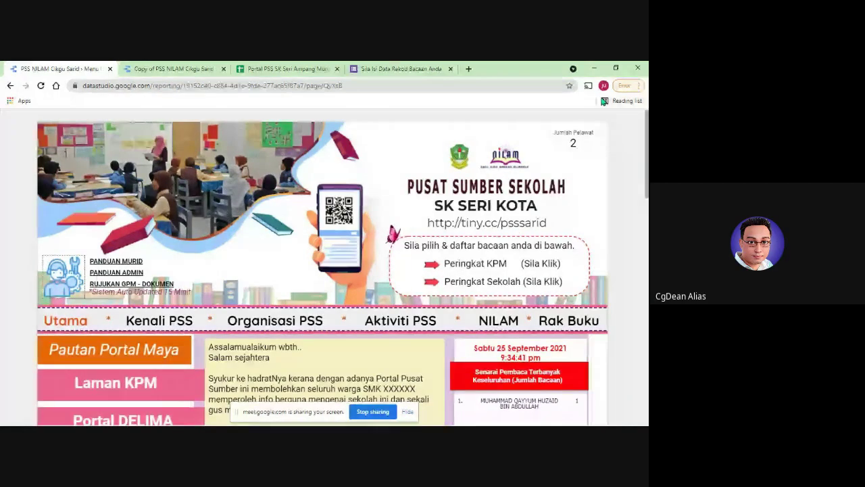
left_click(603, 86)
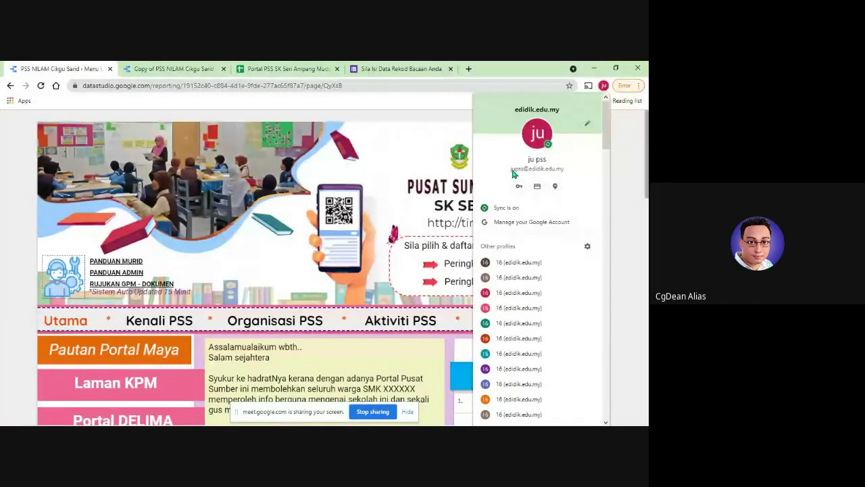
left_click(630, 126)
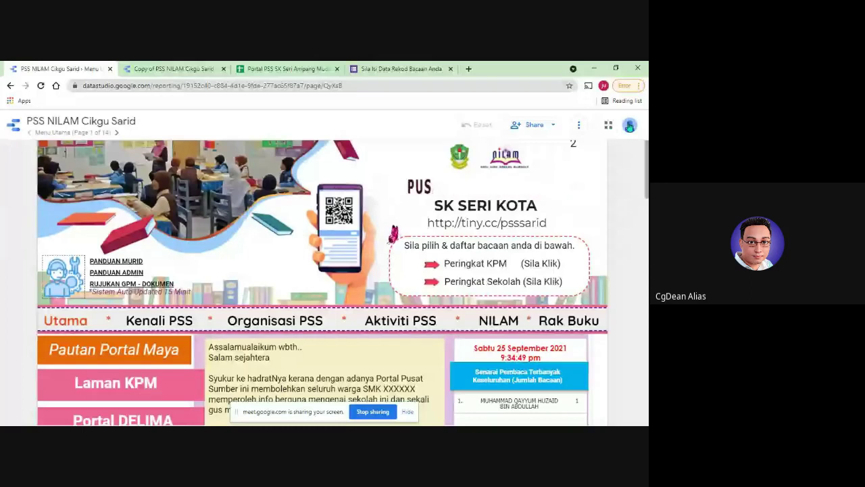
left_click(629, 127)
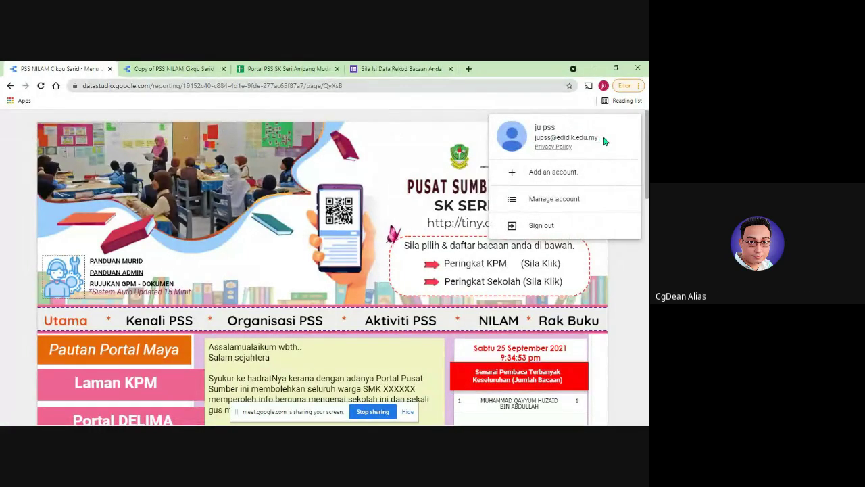
left_click_drag(605, 141, 576, 137)
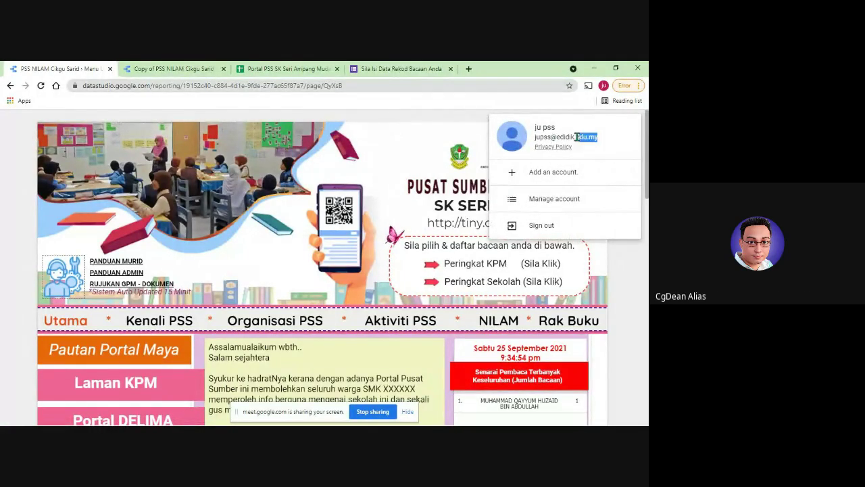
left_click(613, 140)
left_click_drag(613, 140, 534, 137)
left_click(615, 137)
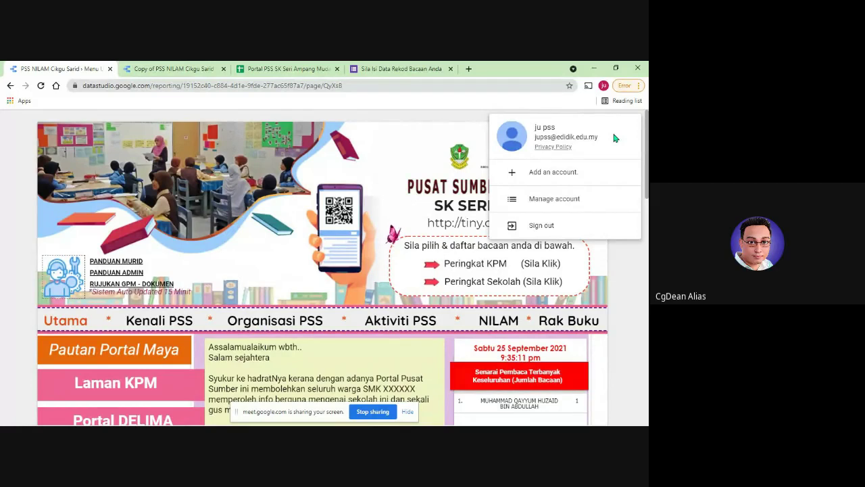
- Recheck the Chrome profile, then start making a copy of the report again
left_click(604, 86)
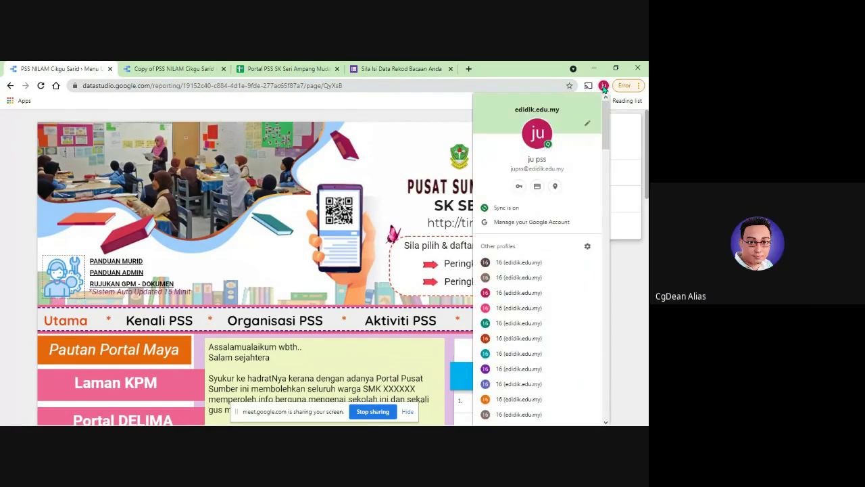
left_click(604, 85)
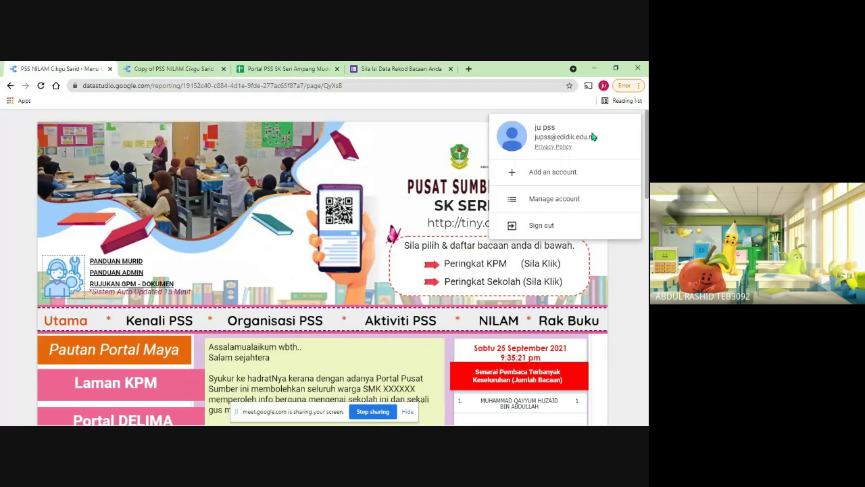
left_click(604, 86)
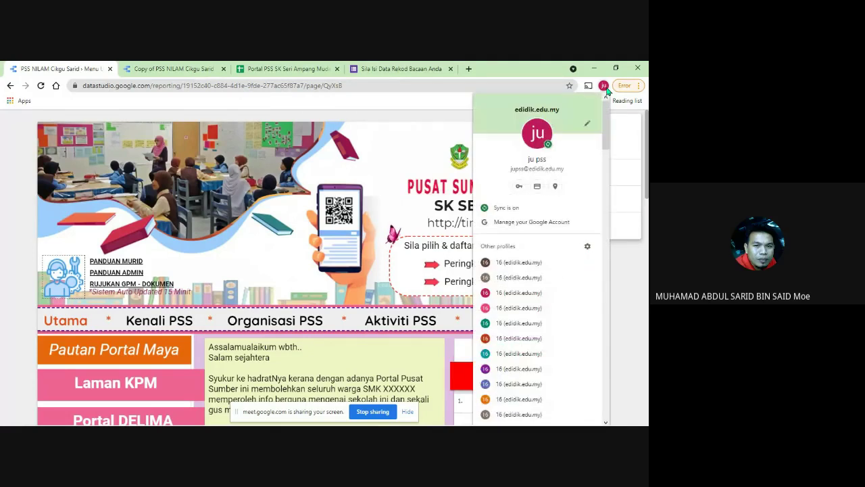
left_click(604, 87)
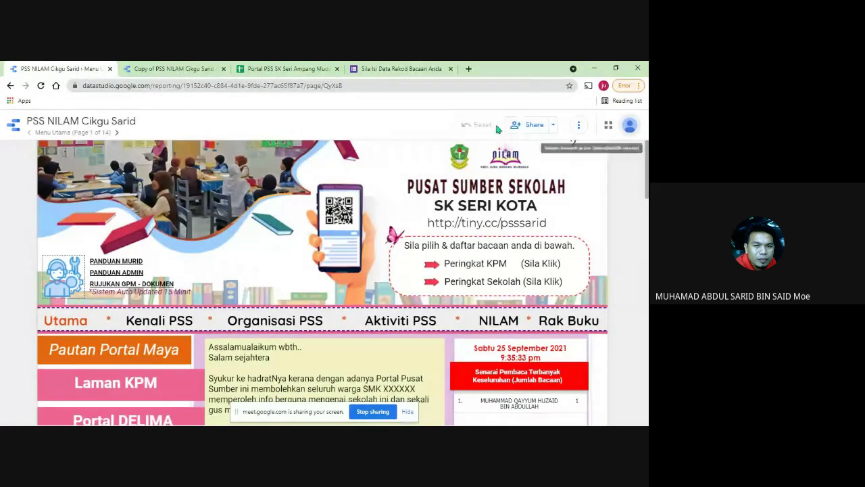
left_click(579, 124)
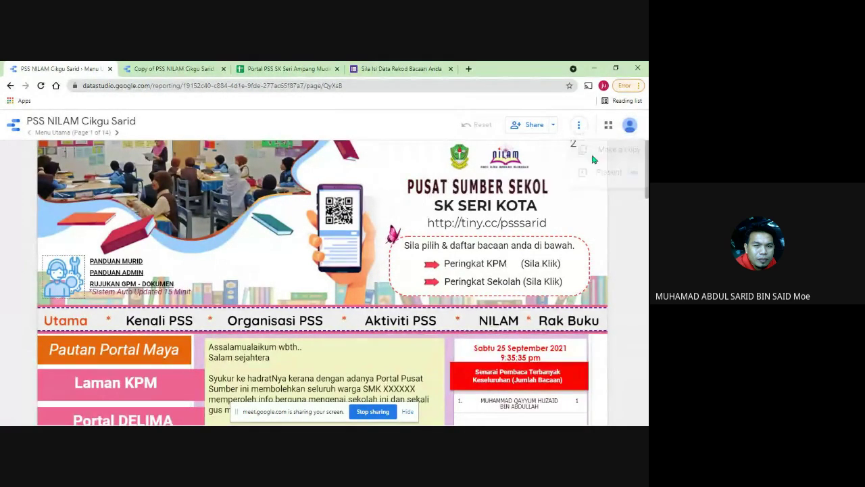
left_click(594, 151)
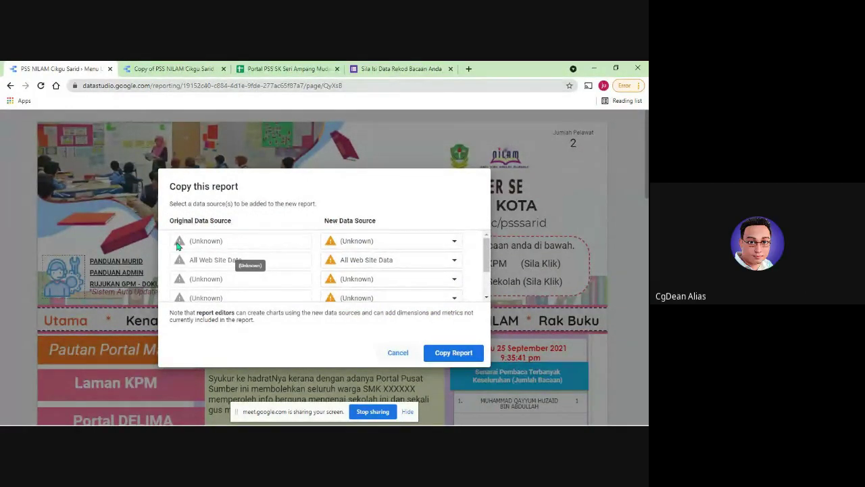
- Review the original and new data sources in the Copy this report dialog, then cancel the copy
scroll(231, 247, "down", 3)
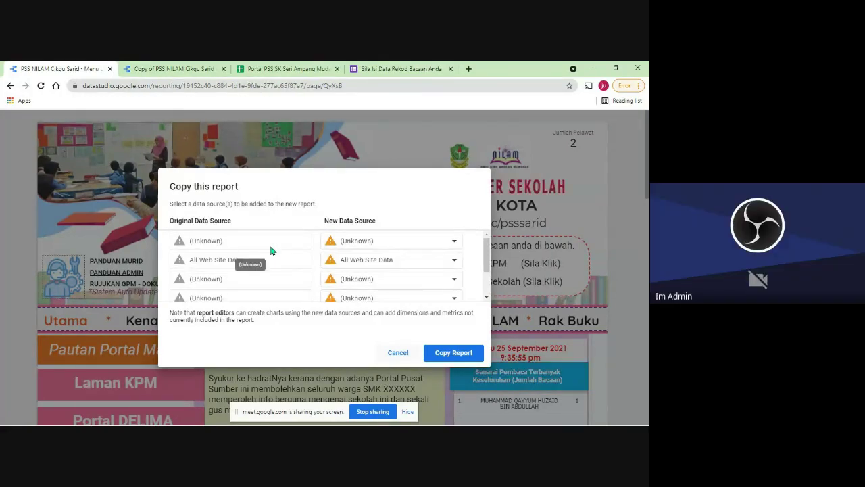
scroll(270, 251, "down", 2)
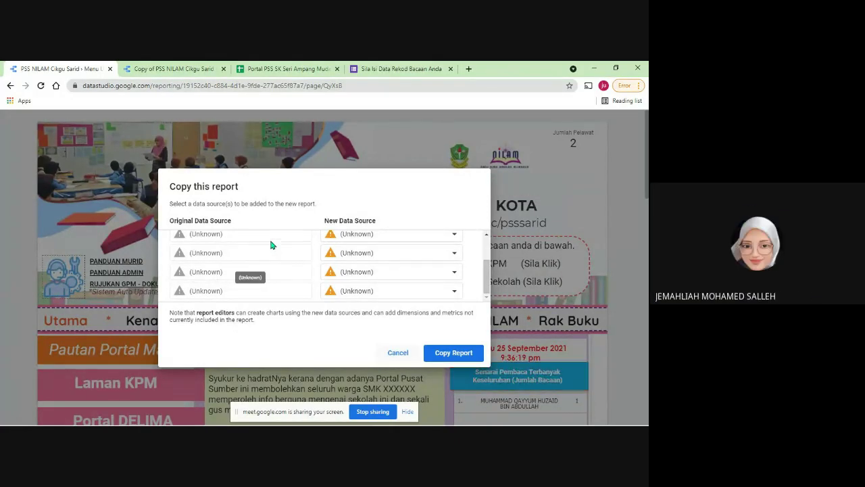
scroll(401, 282, "up", 2)
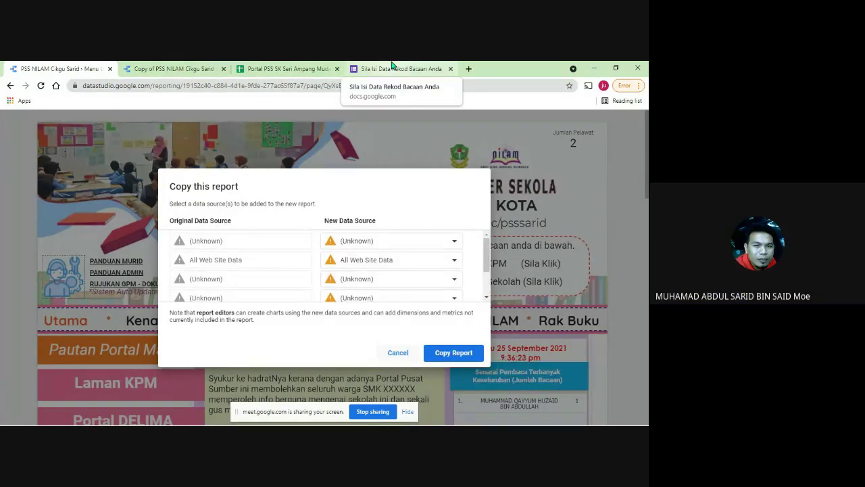
scroll(415, 278, "down", 2)
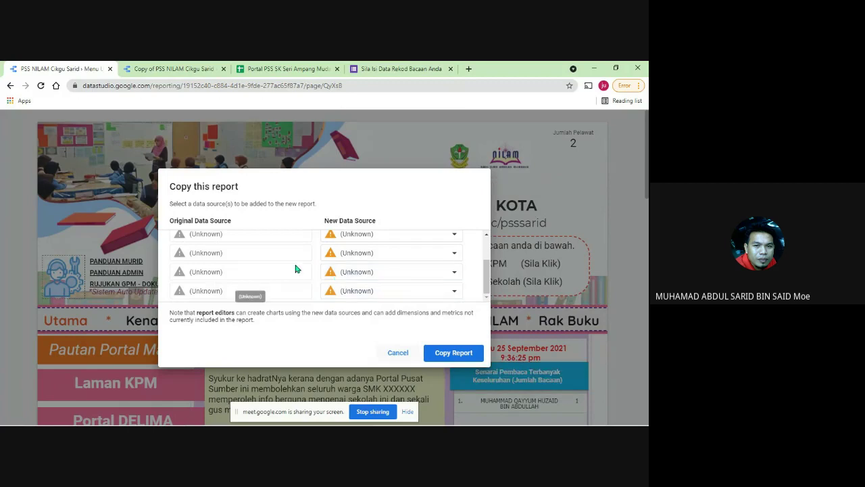
scroll(298, 269, "up", 2)
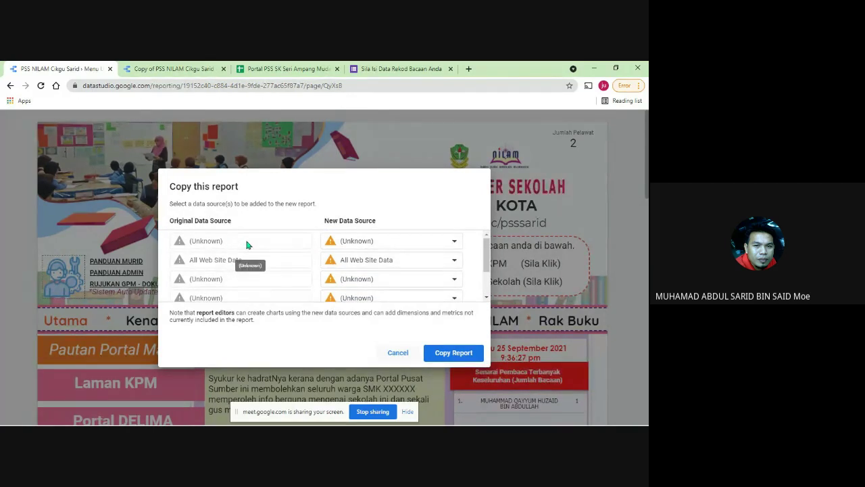
scroll(239, 247, "down", 2)
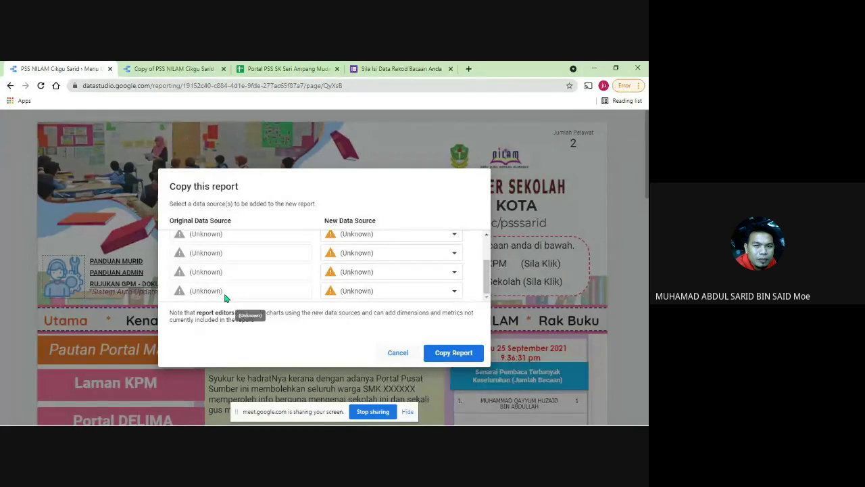
scroll(216, 289, "up", 2)
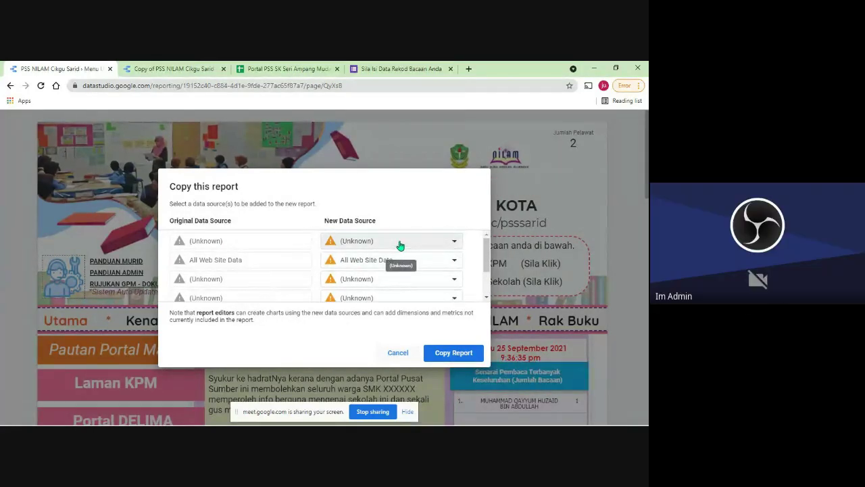
scroll(403, 248, "down", 4)
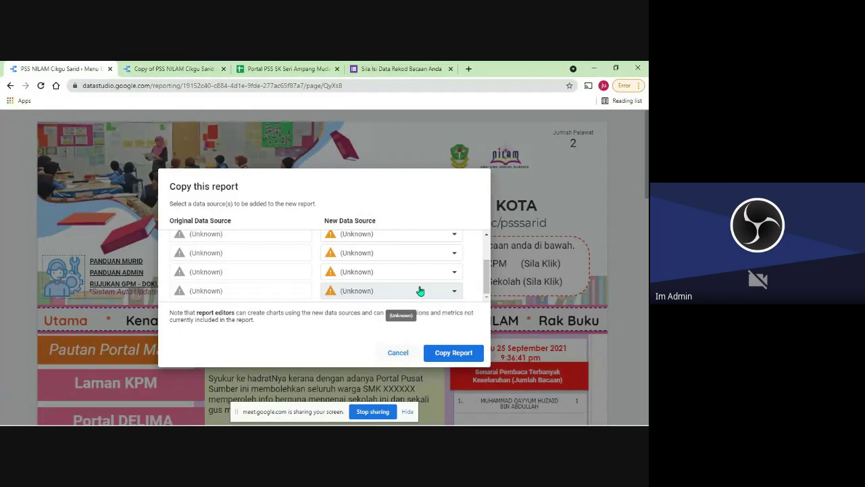
left_click(398, 354)
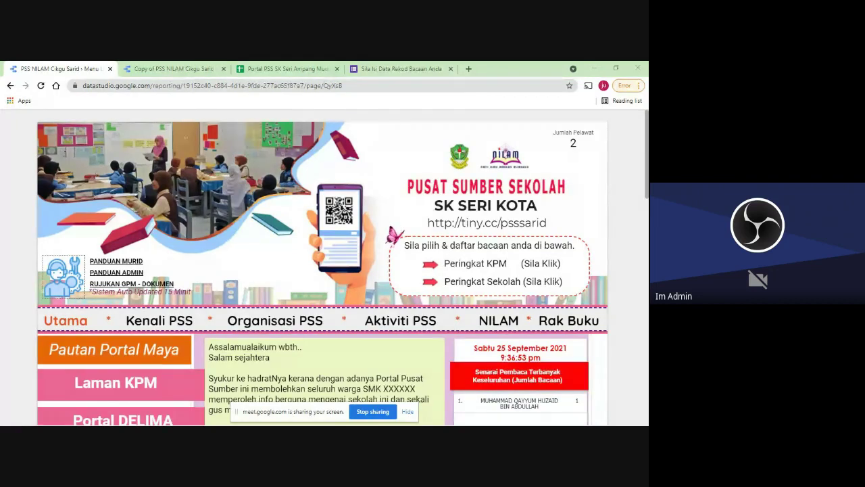
- Open the 'Portal PSS 2 in 1 - Analisis - Request for access' email and launch its data source
key("alt+Tab")
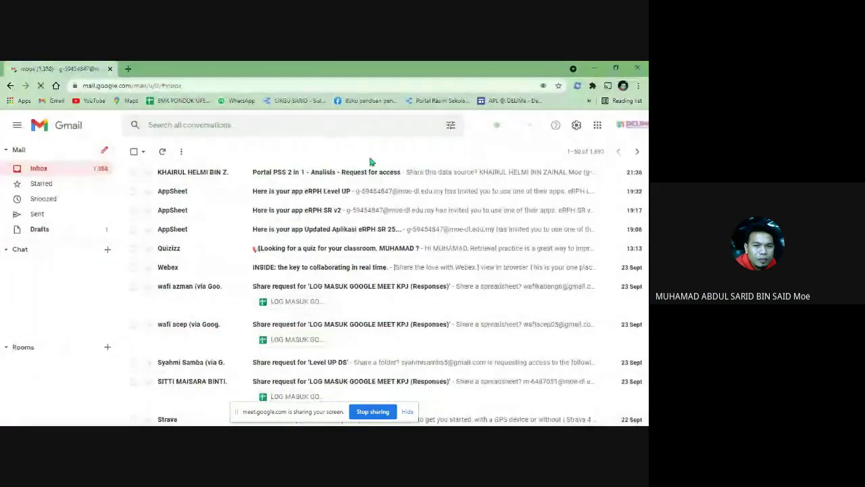
left_click(198, 172)
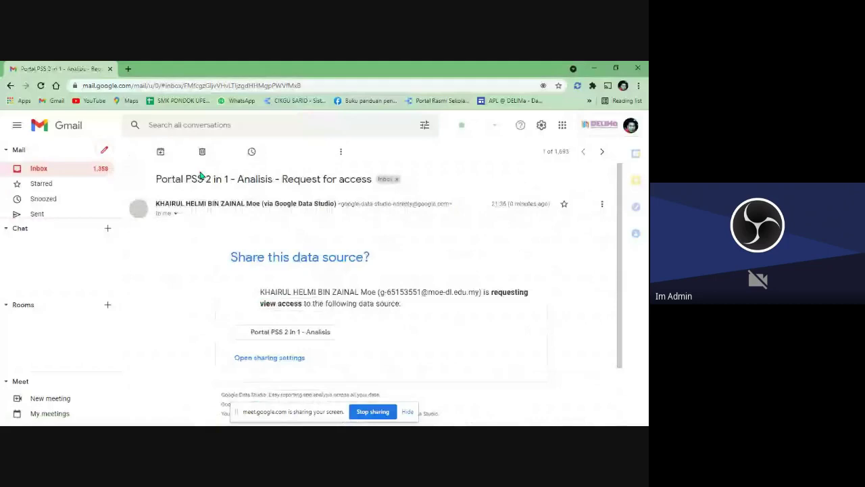
scroll(305, 297, "down", 2)
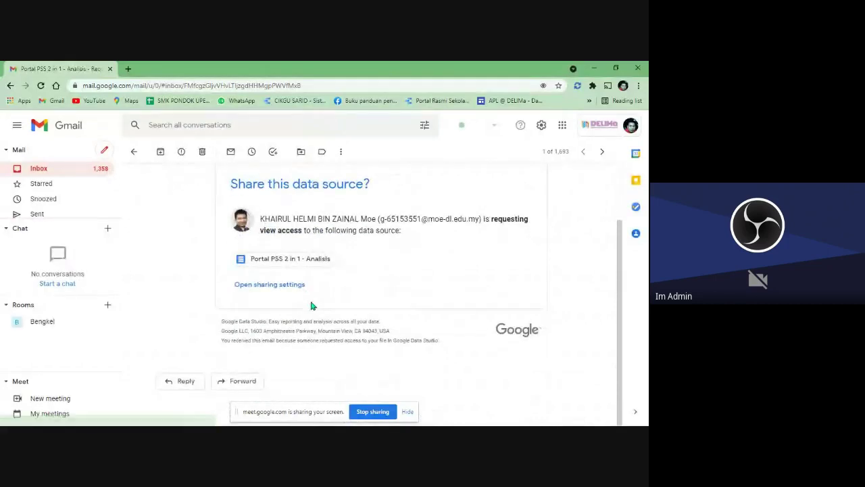
scroll(311, 306, "up", 1)
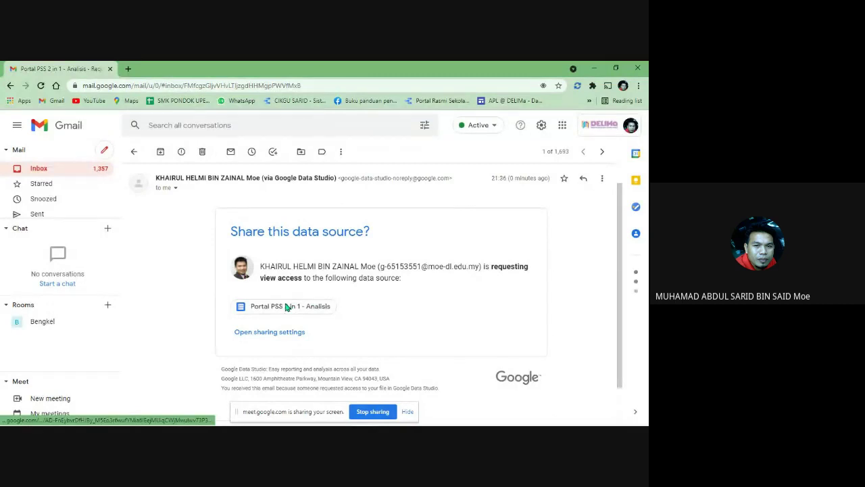
left_click(285, 308)
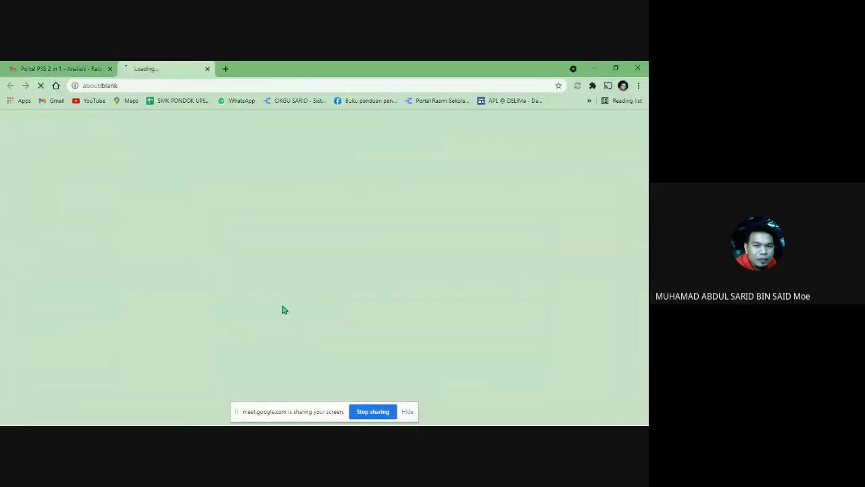
- Dismiss the screen-sharing notice and close the Portal PSS 2 in 1 - Analisis field list window
left_click(413, 409)
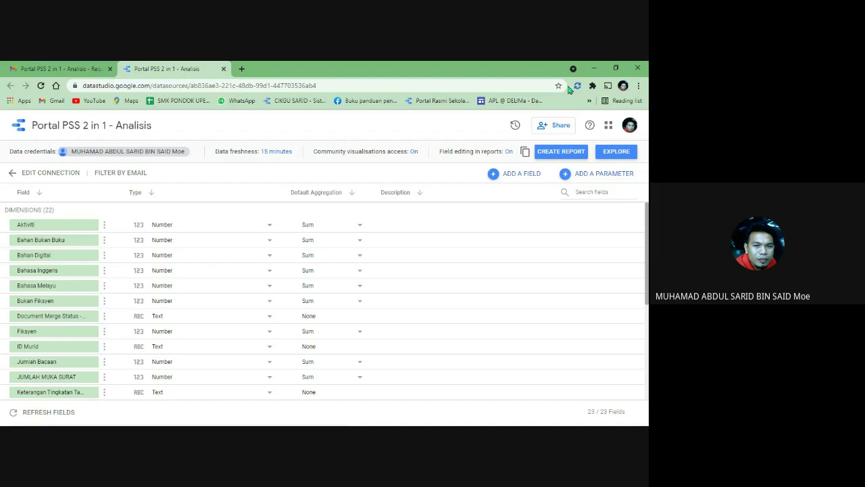
left_click(635, 70)
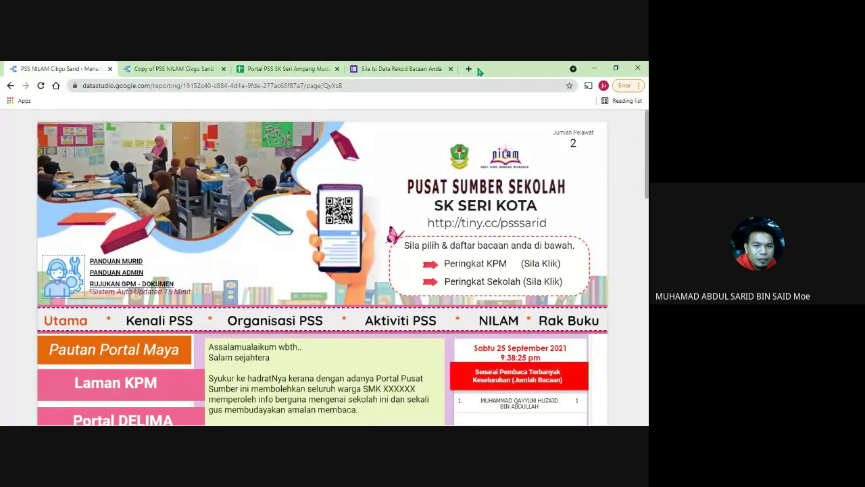
- Copy the PSS NILAM Cikgu Sarid report via More options, Make a copy, Copy Report
mouse_move(532, 121)
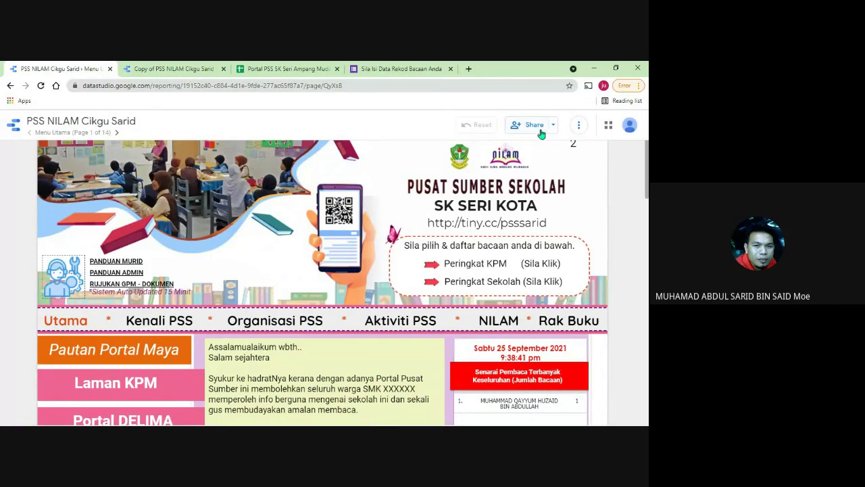
left_click(581, 126)
left_click(598, 149)
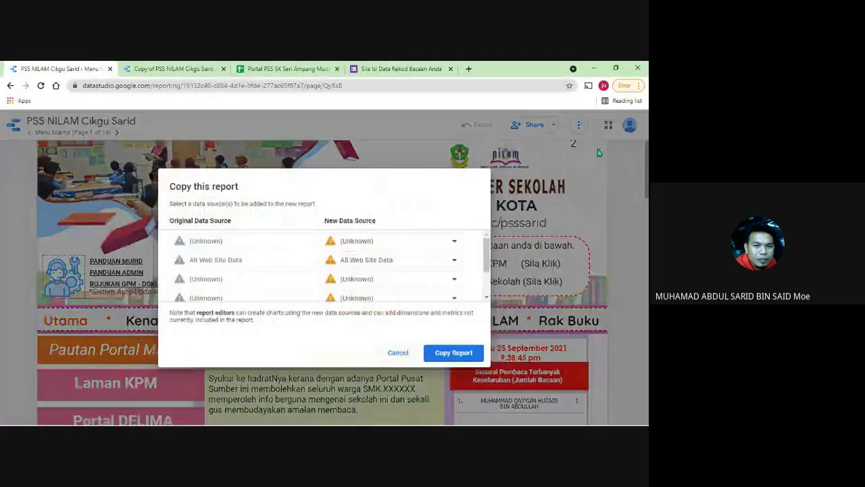
left_click(455, 352)
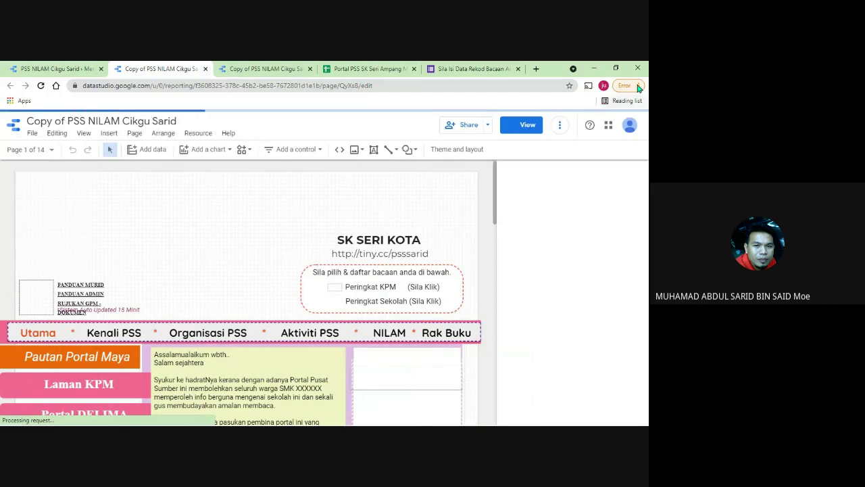
- Review the copy's data sources under Resource > Manage added data sources, then close the duplicate copy tab
left_click(638, 85)
left_click(202, 134)
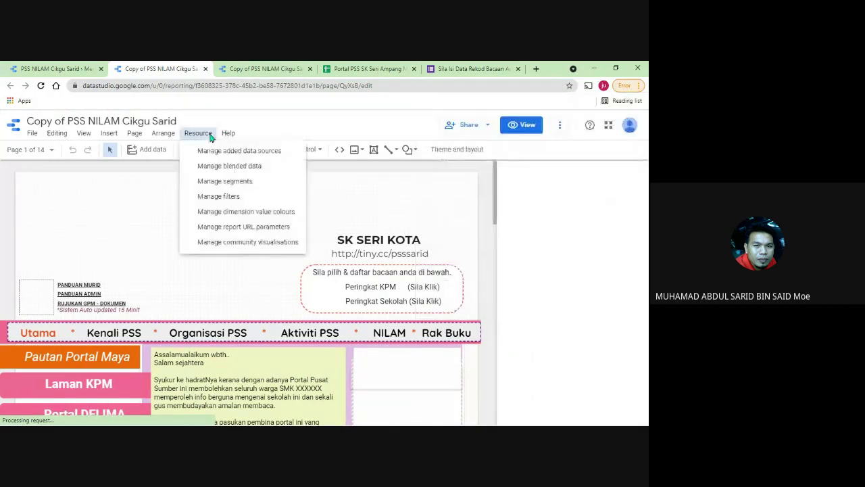
left_click(202, 133)
left_click(233, 151)
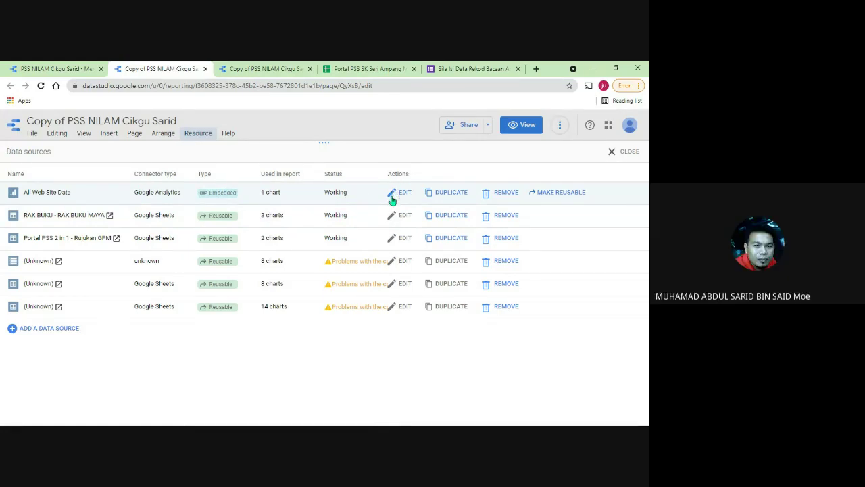
left_click(622, 151)
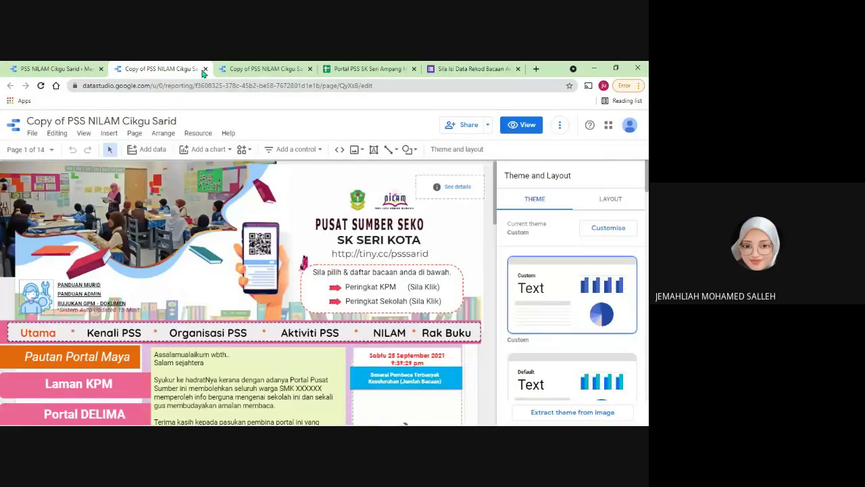
left_click(205, 69)
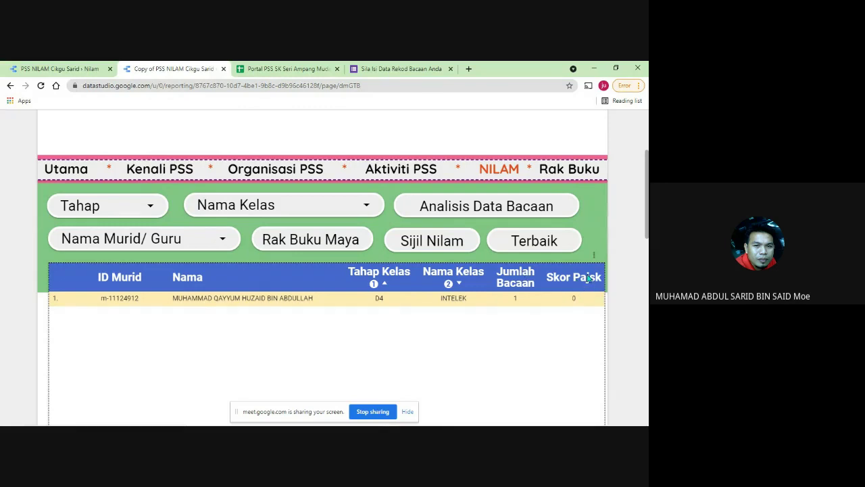
- Scroll to the top of the copied report's Nilam page, page 4 of 14
scroll(578, 157, "up", 3)
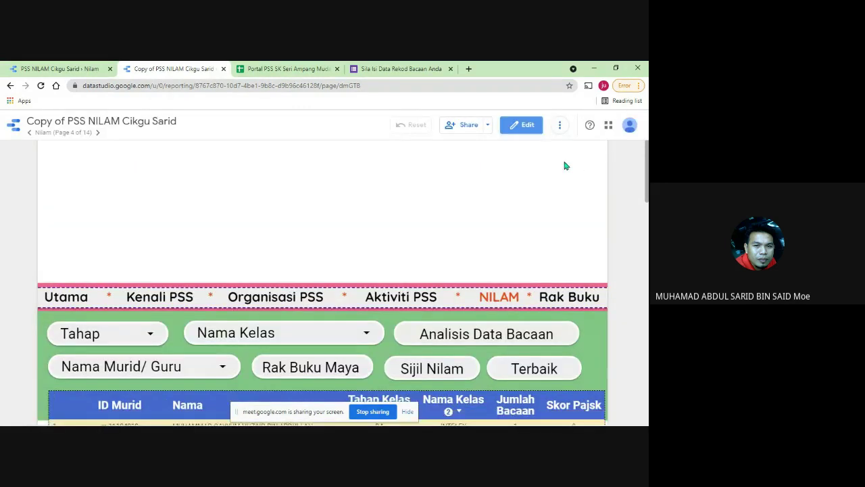
- In edit mode, select the Nilam reading table to inspect its data source and fields, then return to view mode
left_click(525, 127)
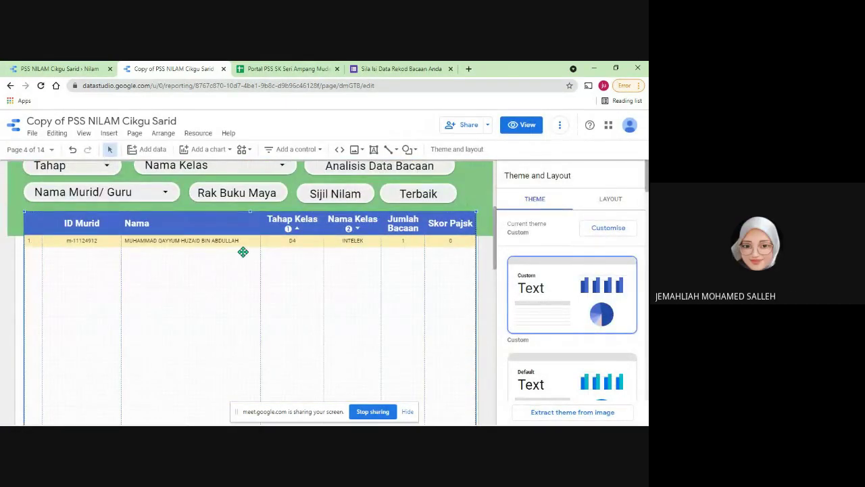
left_click(242, 252)
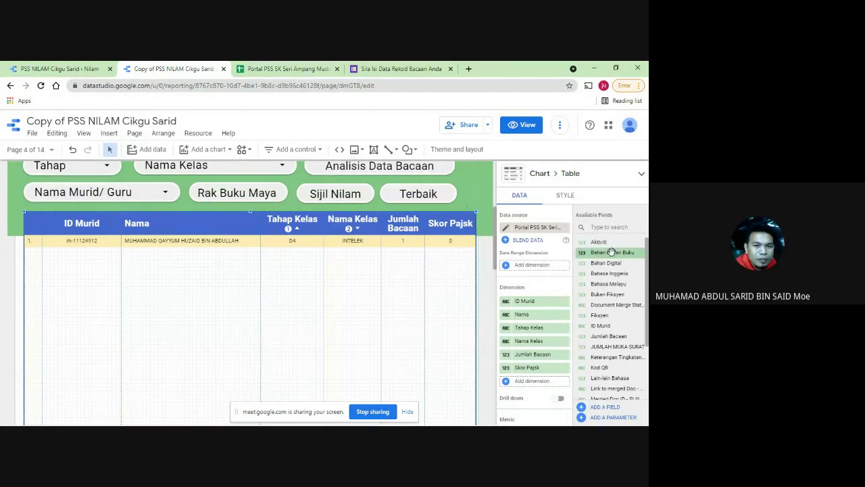
scroll(611, 331, "down", 3)
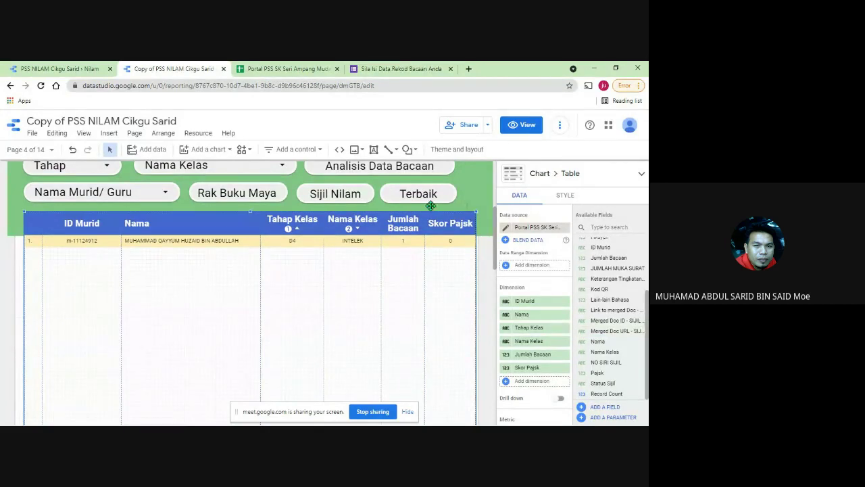
left_click(521, 124)
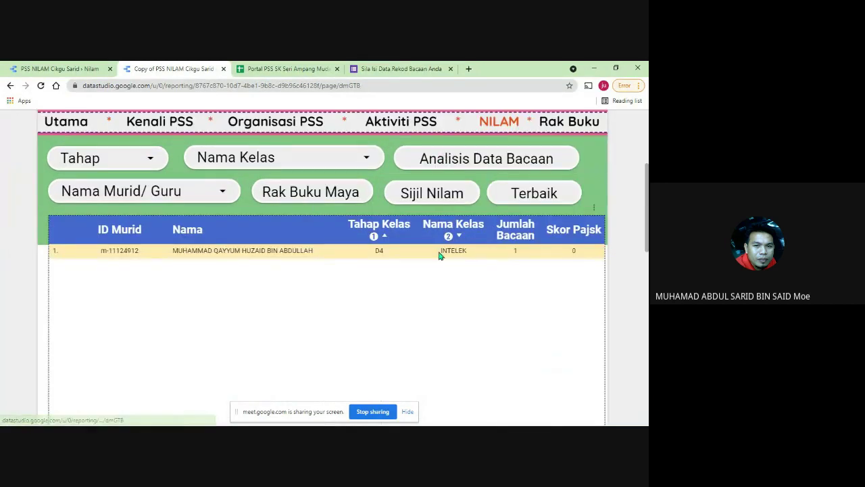
scroll(439, 256, "up", 3)
- Go to the Utama page, then check the FORM NILAM responses in the Portal PSS SK Seri Ampang Muda spreadsheet
left_click(71, 264)
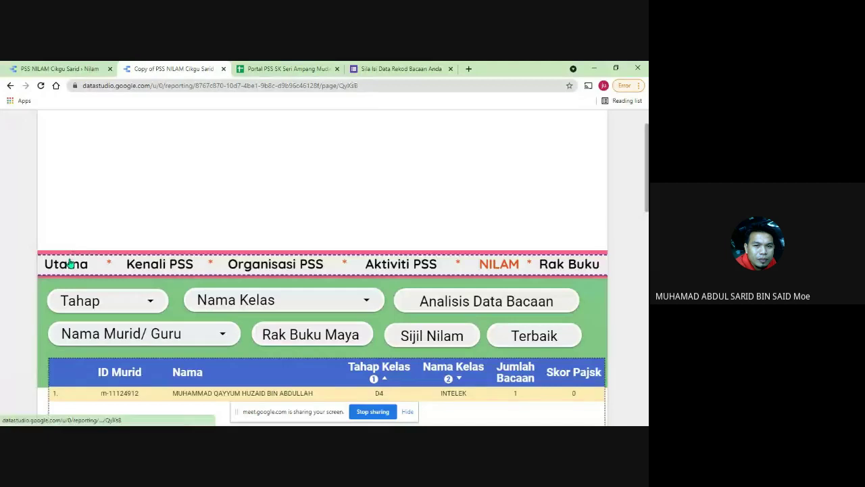
left_click(287, 68)
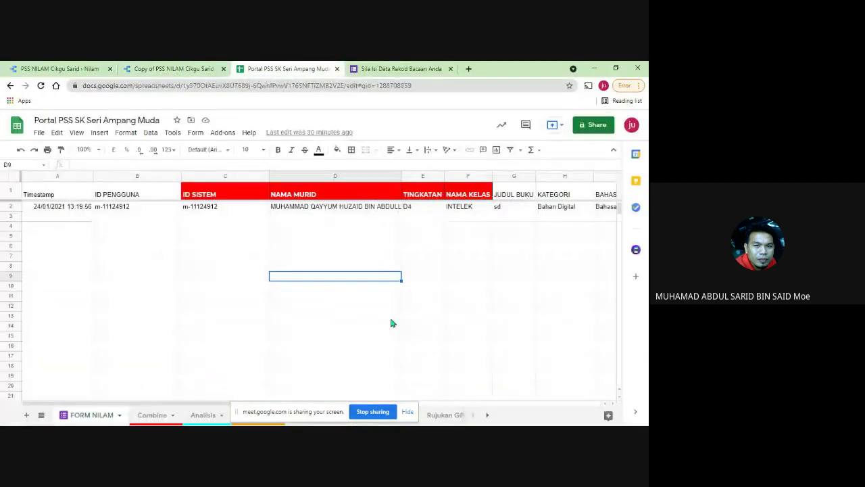
left_click(128, 229)
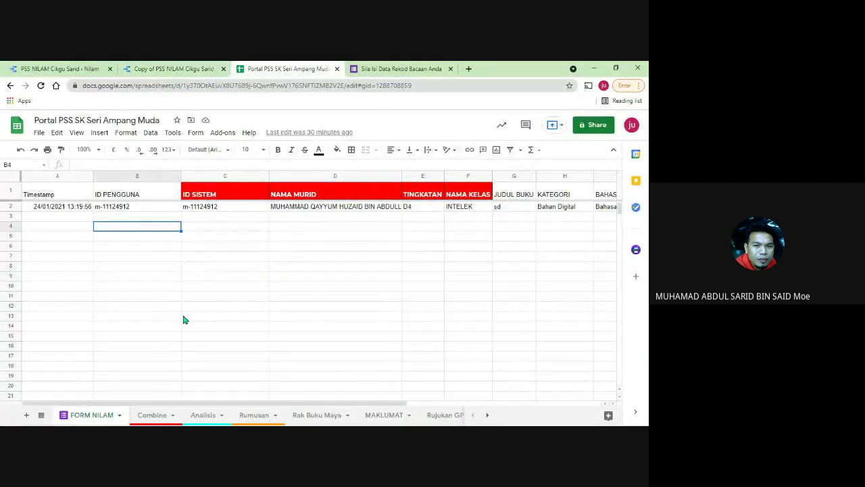
left_click_drag(171, 408, 343, 410)
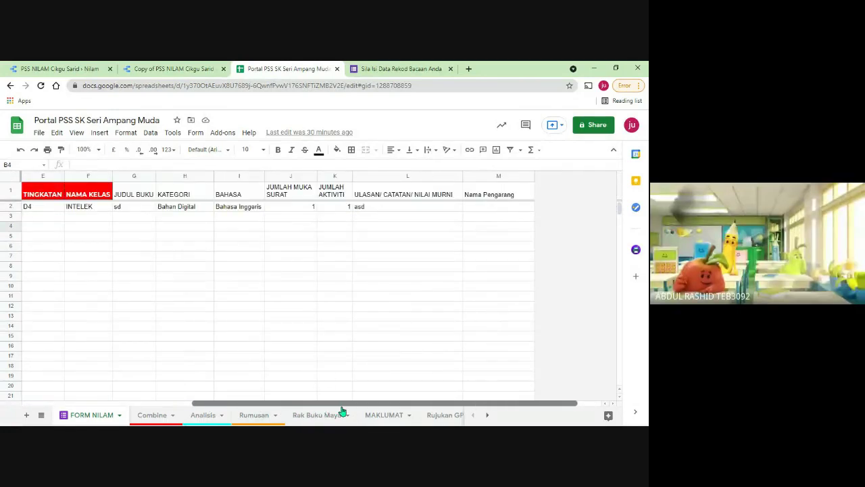
- Scroll the Combine sheet down to its last counted rows around row 3100
left_click(149, 417)
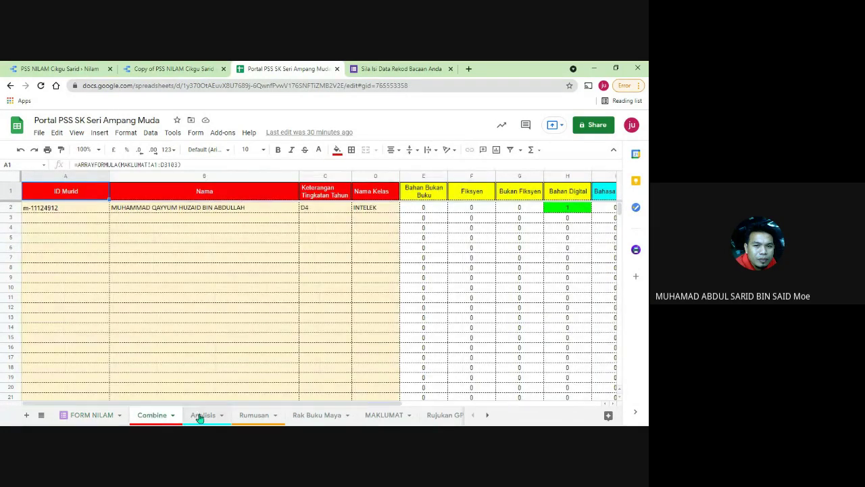
left_click(197, 277)
scroll(203, 297, "down", 6)
left_click_drag(619, 211, 615, 359)
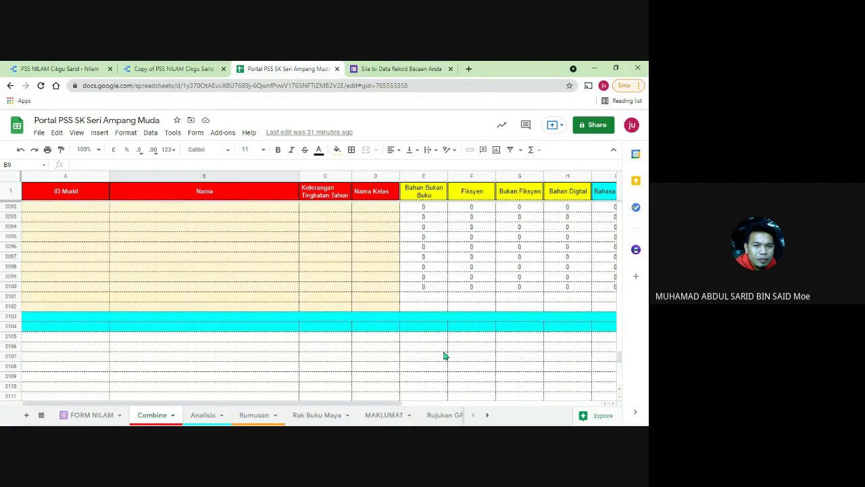
- Inspect cells B, H and I of the cyan row 3104 at the end of the Combine sheet
left_click(223, 337)
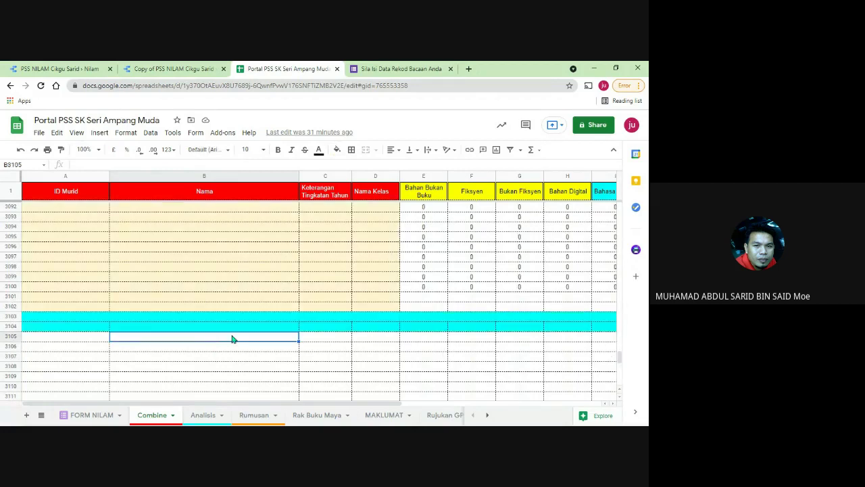
left_click(582, 327)
left_click(601, 330)
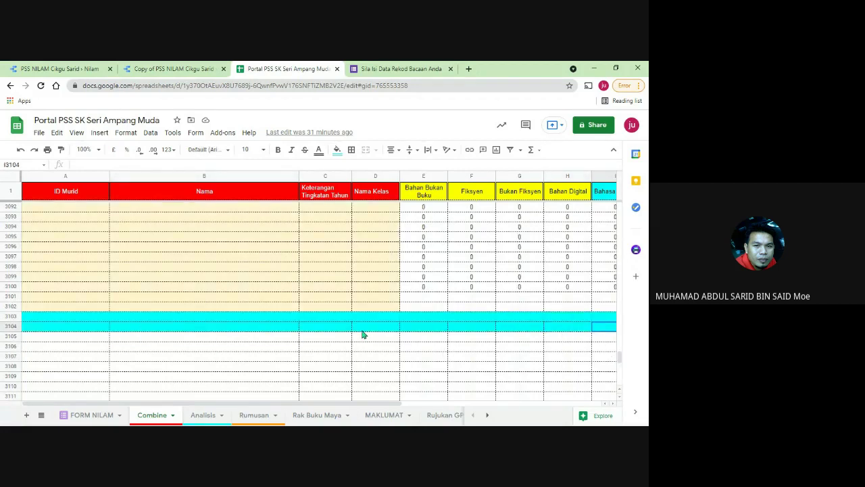
left_click(258, 328)
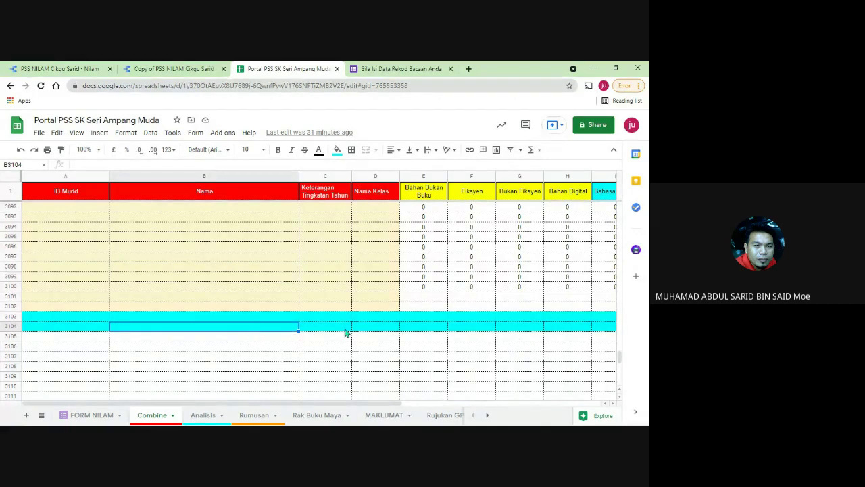
left_click(605, 329)
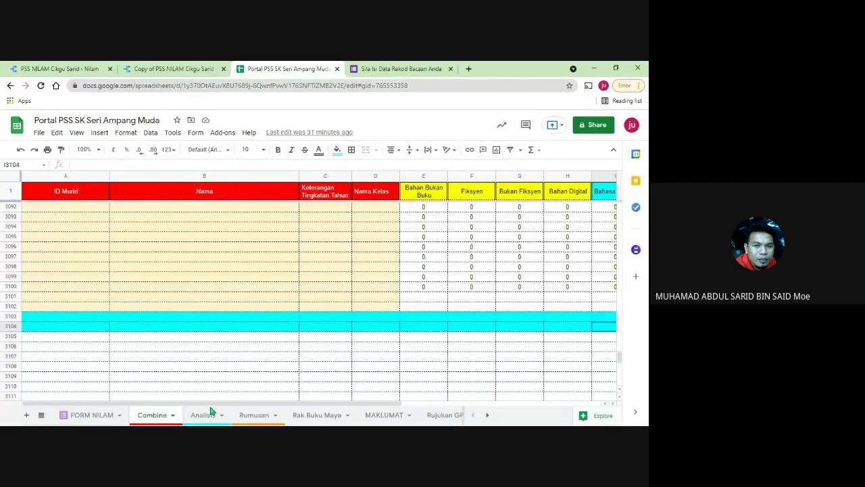
scroll(406, 405, "right", 2)
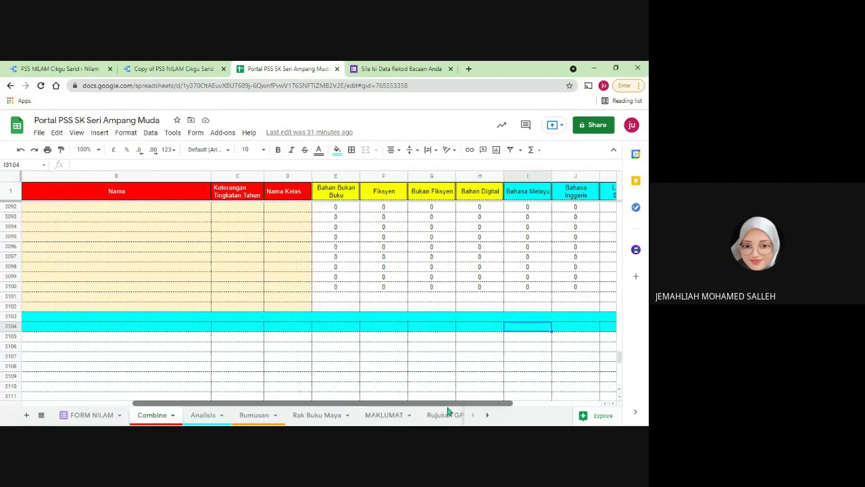
scroll(501, 413, "right", 3)
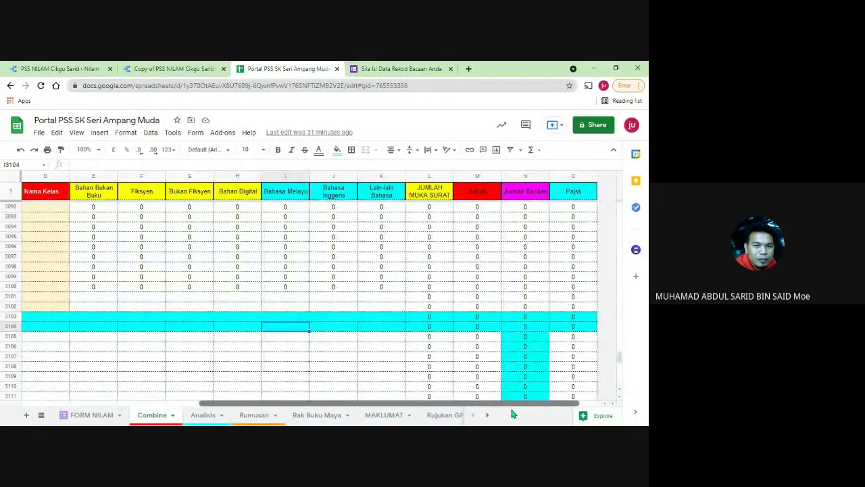
scroll(512, 414, "left", 3)
left_click_drag(489, 410, 363, 404)
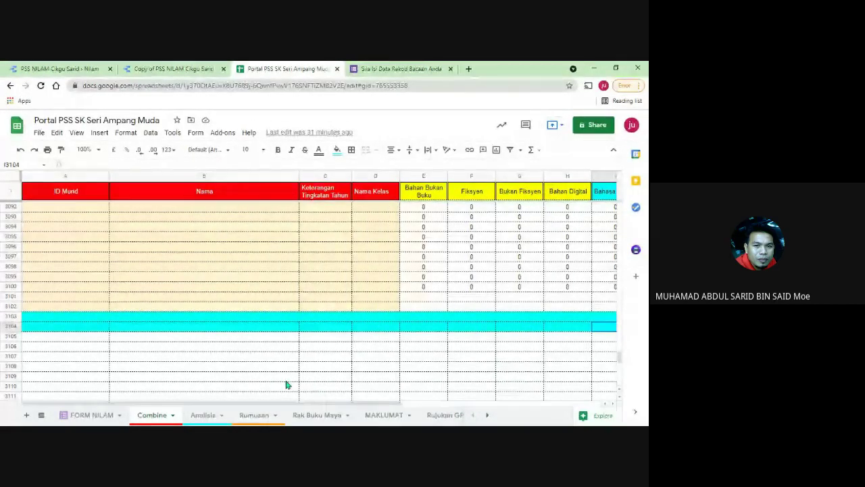
left_click(201, 332)
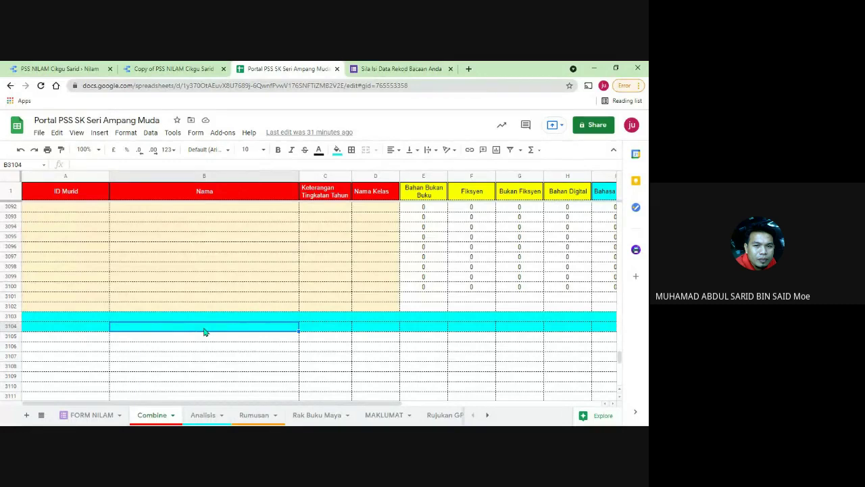
left_click(228, 340)
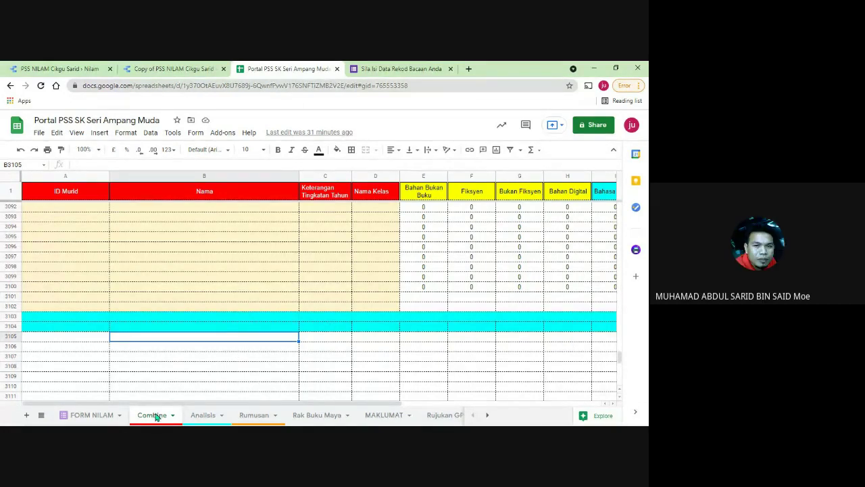
- Check the FORM NILAM record's Bahan Digital category and Bahasa Inggeris language, then return to the copied report
left_click(92, 415)
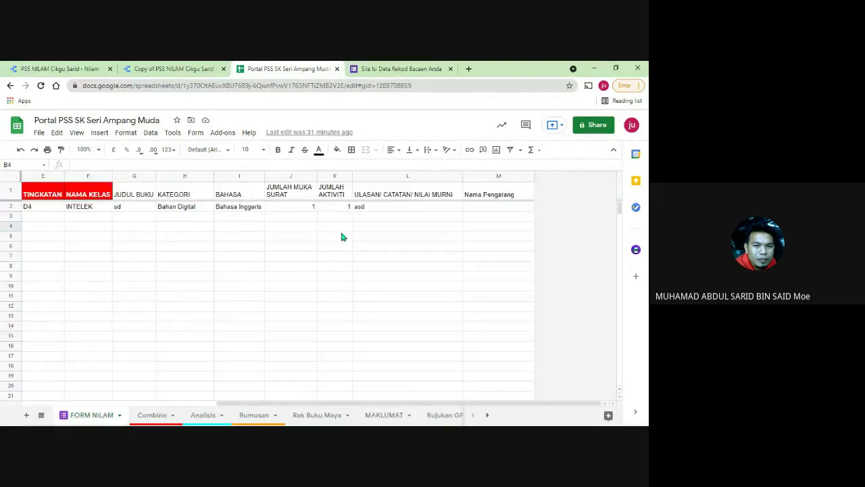
left_click_drag(390, 403, 125, 365)
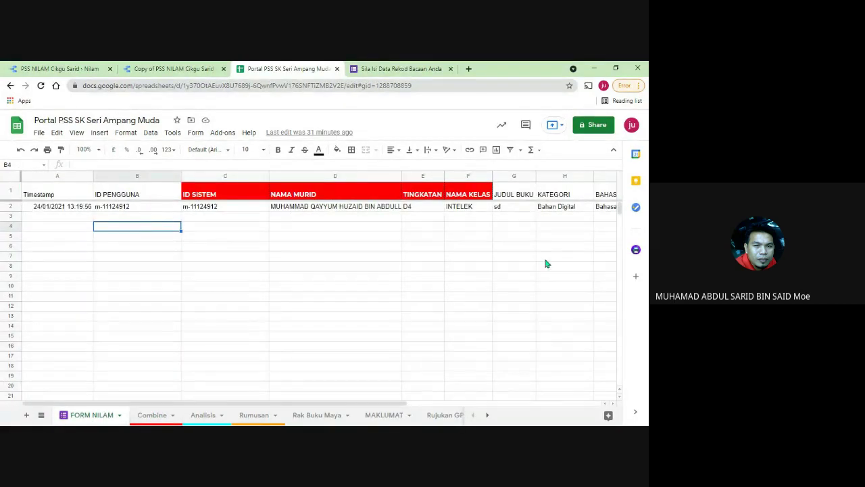
left_click_drag(371, 408, 492, 372)
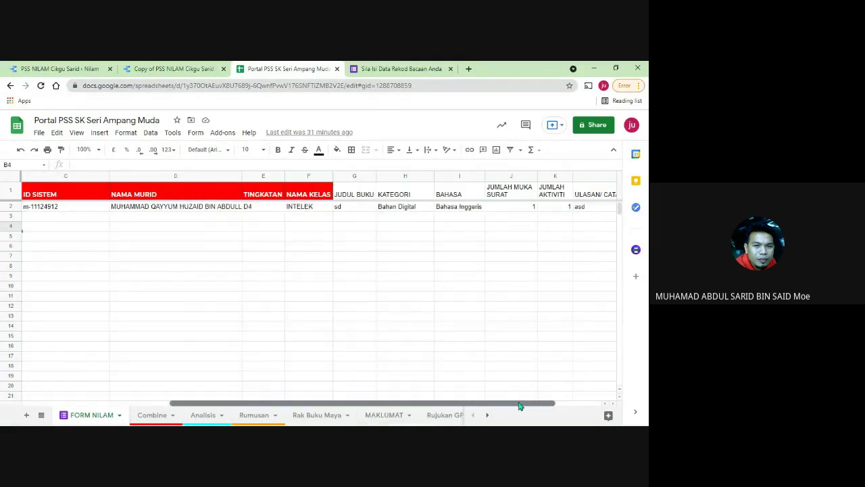
left_click(406, 210)
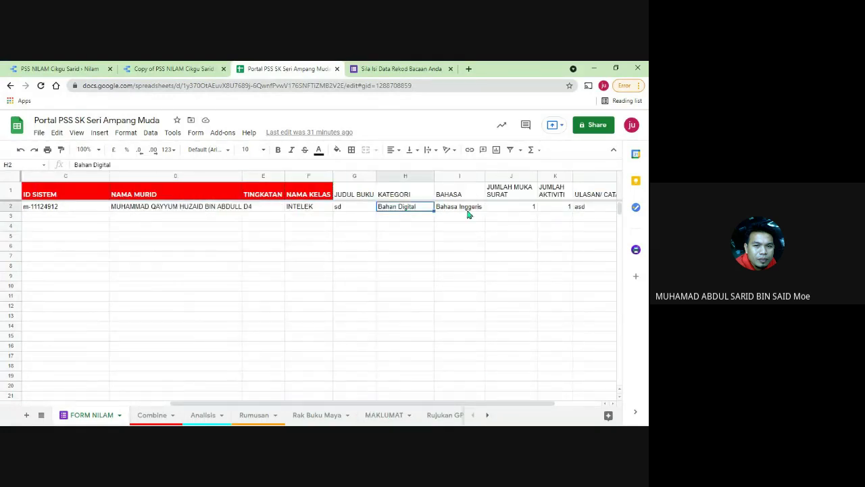
left_click(468, 214)
left_click(551, 216)
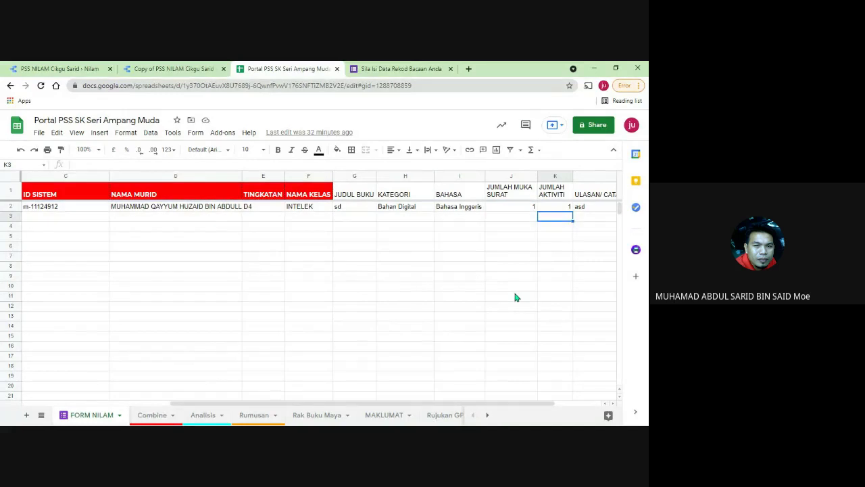
left_click_drag(448, 404, 178, 402)
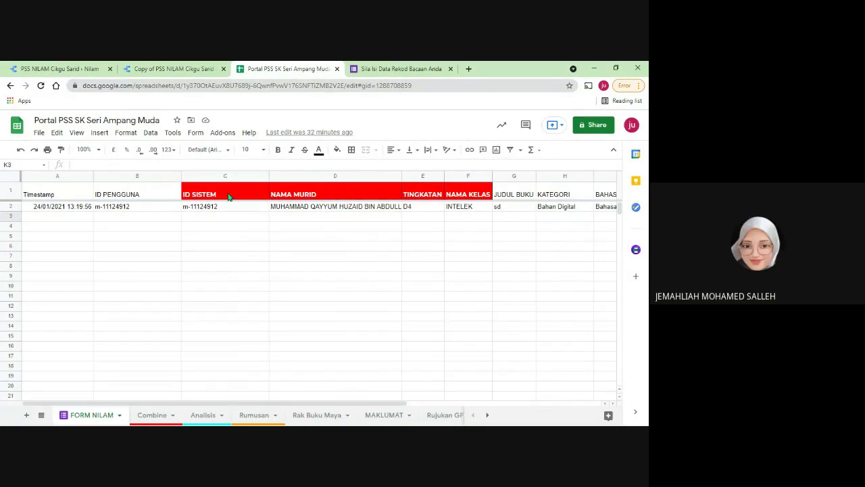
left_click(162, 68)
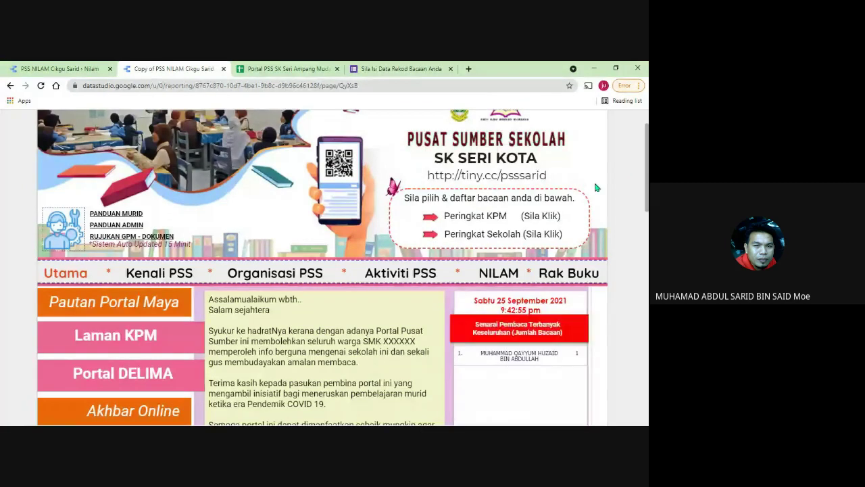
- Review the report's top-reader ranking and NILAM page, then return to the Portal PSS SK Seri Ampang Muda spreadsheet
scroll(484, 154, "up", 1)
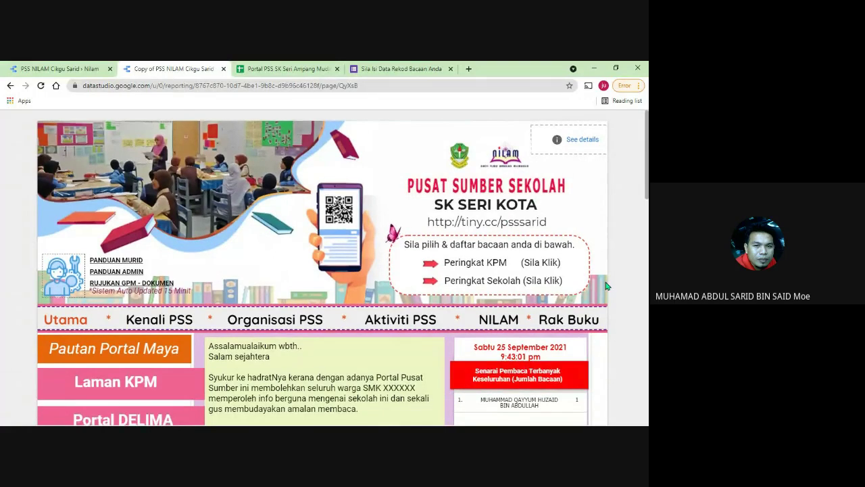
scroll(606, 289, "down", 2)
scroll(607, 293, "down", 1)
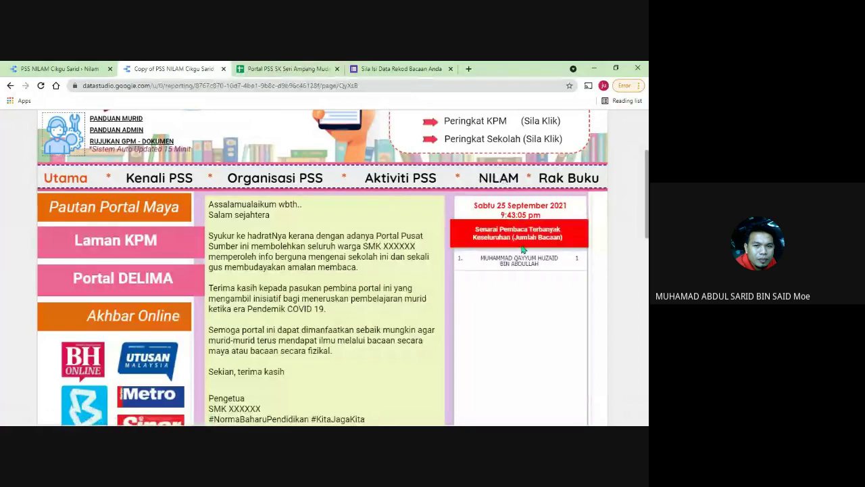
left_click(499, 179)
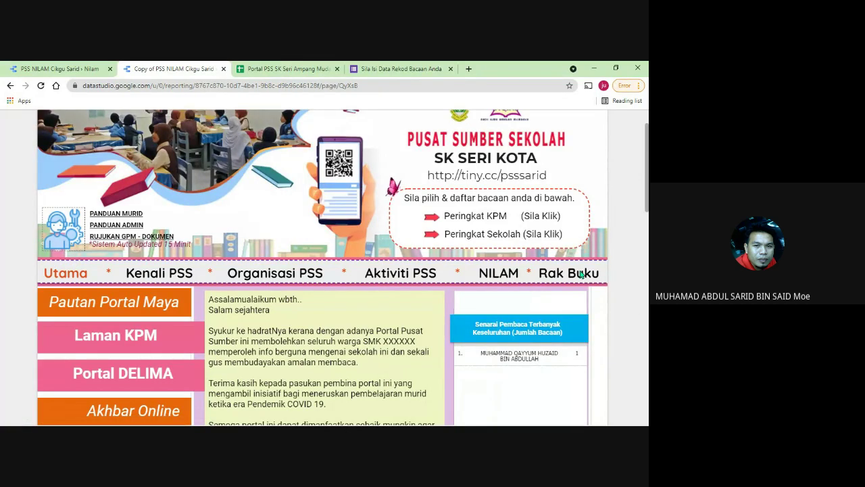
scroll(637, 305, "up", 1)
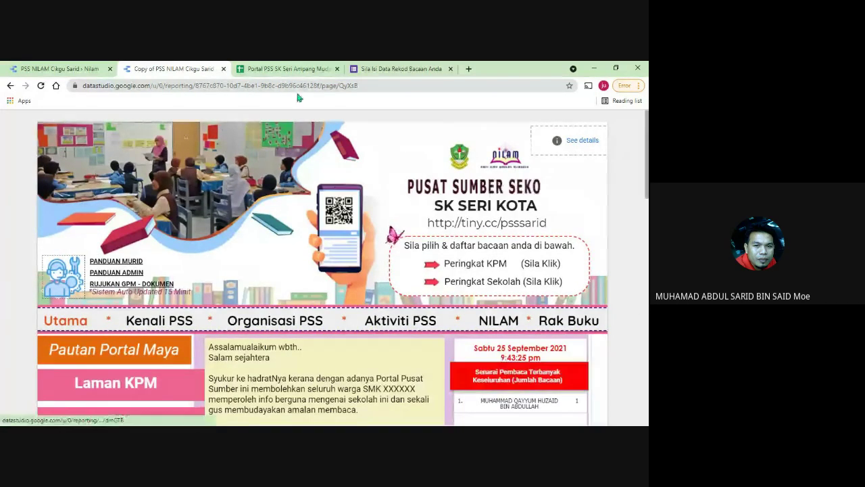
left_click(287, 69)
- On the MAKLUMAT sheet, check the pupil's ID, name, year D4 and class INTELEK in row 2
left_click(386, 414)
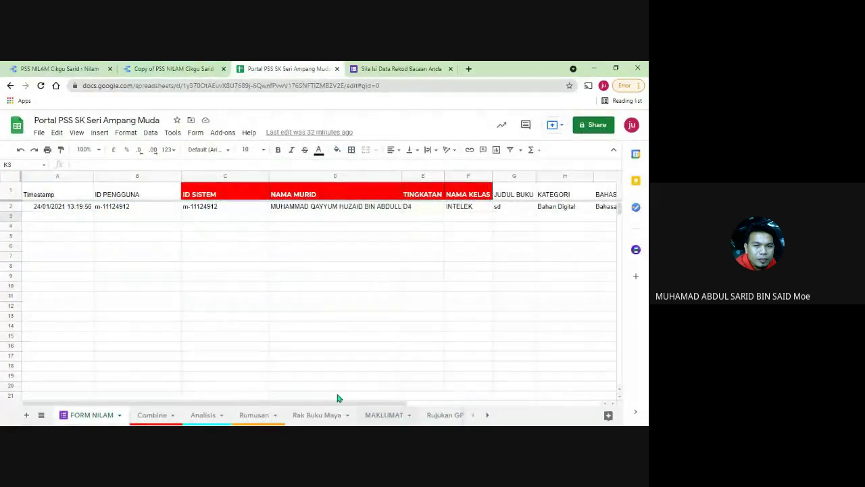
left_click(68, 206)
left_click(135, 205)
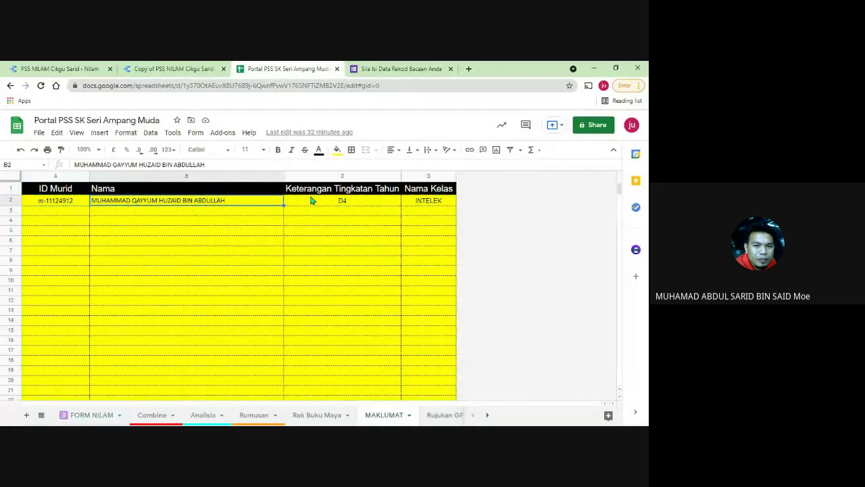
left_click(342, 201)
left_click(427, 204)
left_click(84, 203)
left_click(134, 203)
left_click(342, 202)
key("Right")
- Recheck the pupil's name, D4 and INTELEK entries, then return to the copied NILAM report
left_click(238, 212)
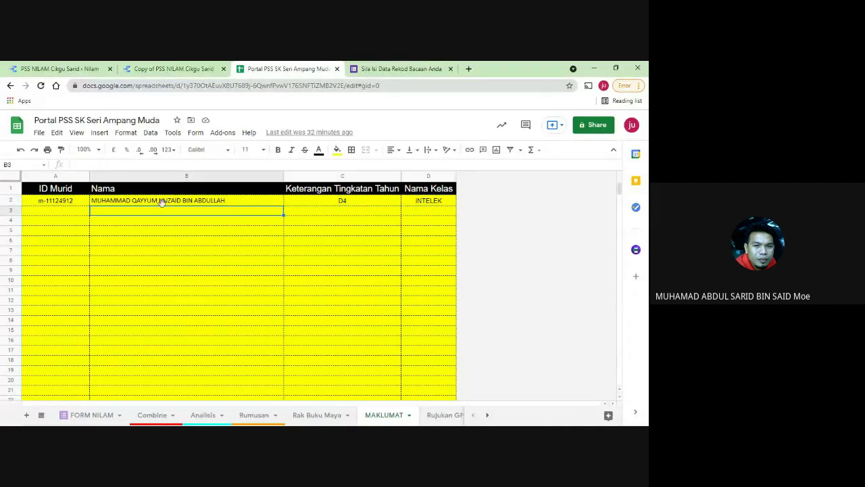
left_click(163, 202)
left_click(321, 204)
left_click(425, 208)
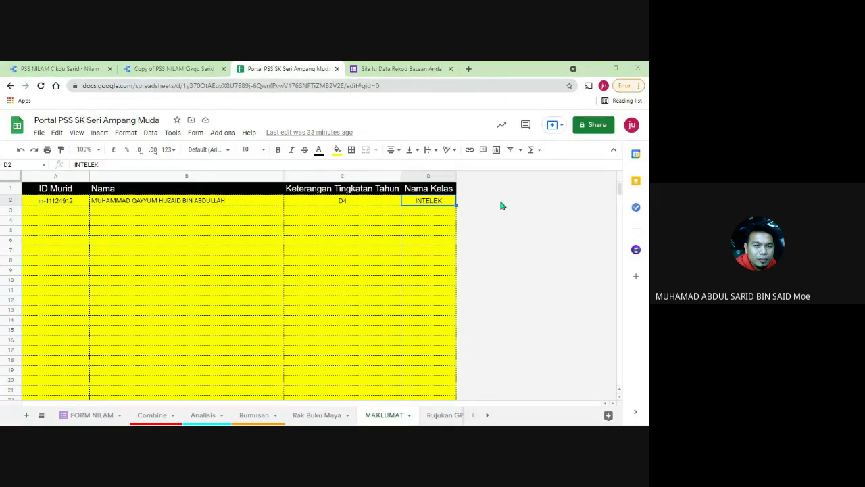
left_click(165, 68)
- Copy the school name 'PSS SK Seri Ampang Muda' from the spreadsheet title
mouse_move(90, 120)
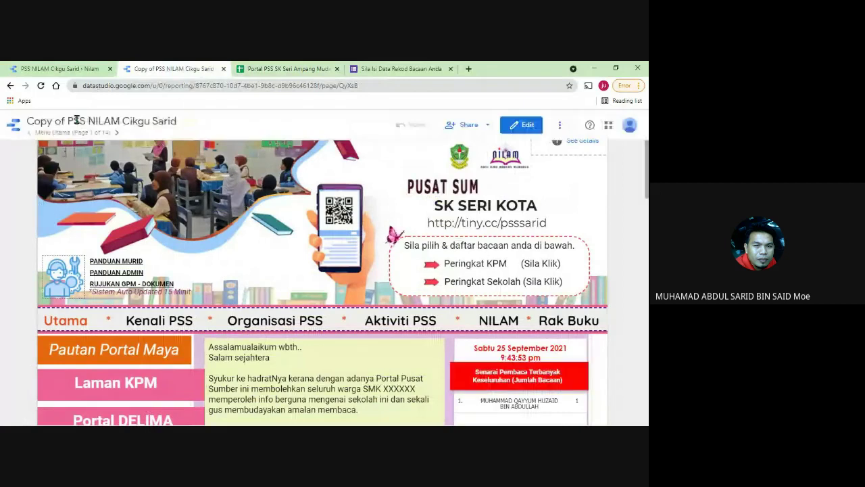
left_click(293, 69)
left_click_drag(162, 120, 61, 120)
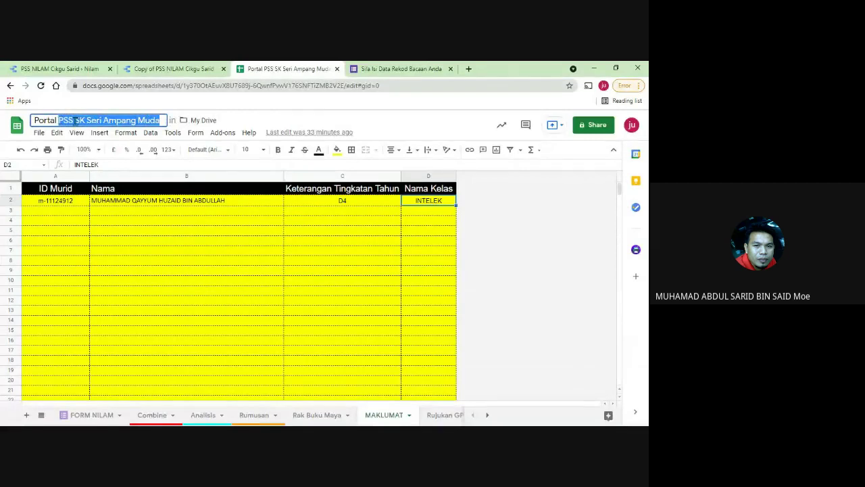
right_click(76, 120)
left_click(108, 155)
- Rename the copied report to 'PSS SK Seri Ampang Muda' by pasting over its title
left_click(164, 70)
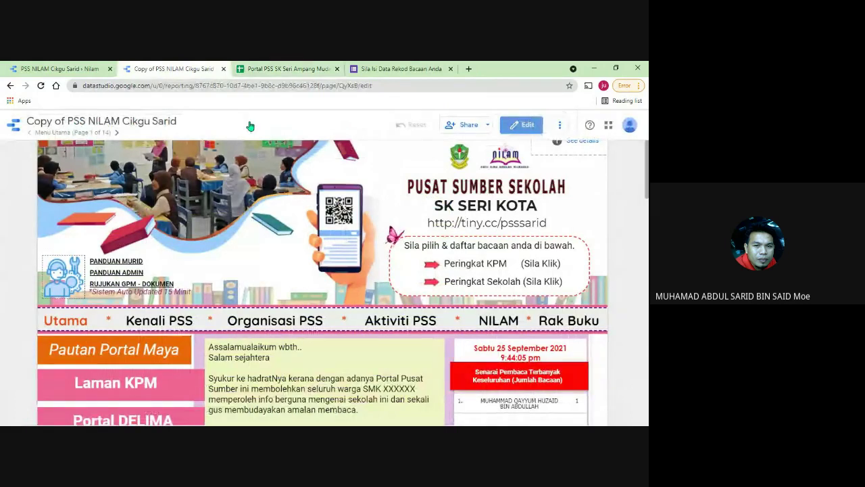
left_click(46, 122)
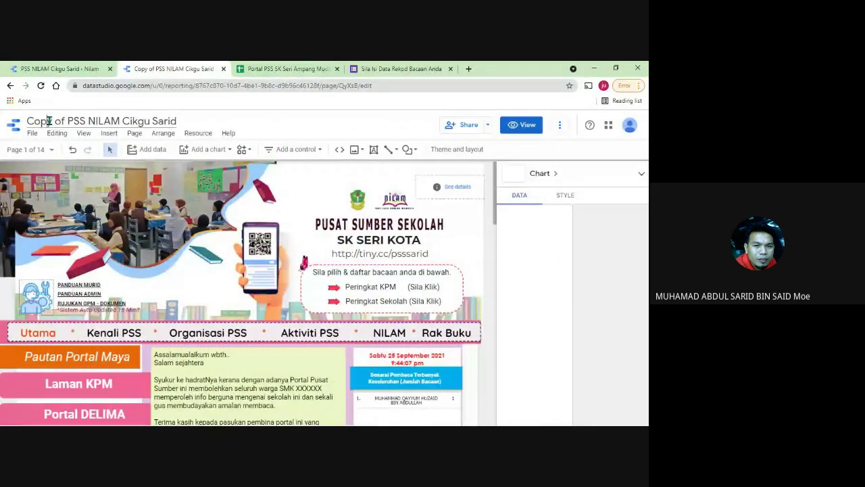
triple_click(51, 124)
right_click(50, 124)
left_click(73, 168)
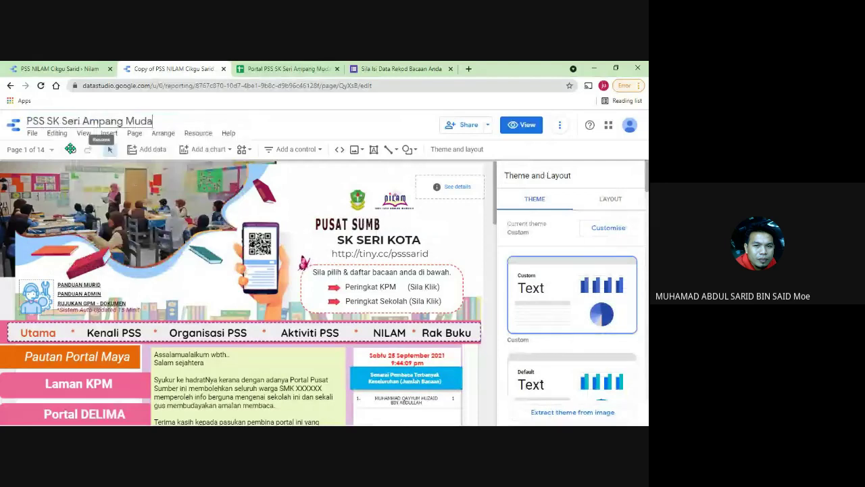
left_click_drag(47, 122, 147, 121)
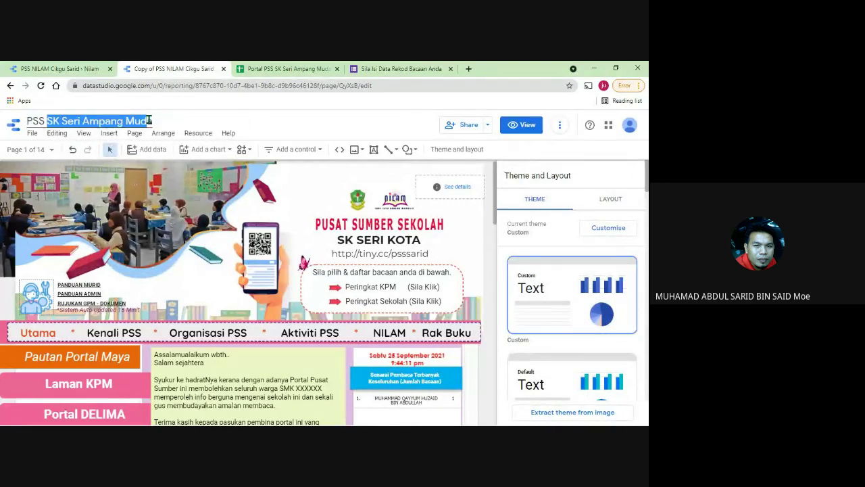
- Start editing the SK SERI KOTA header text box to change the school name
left_click(396, 242)
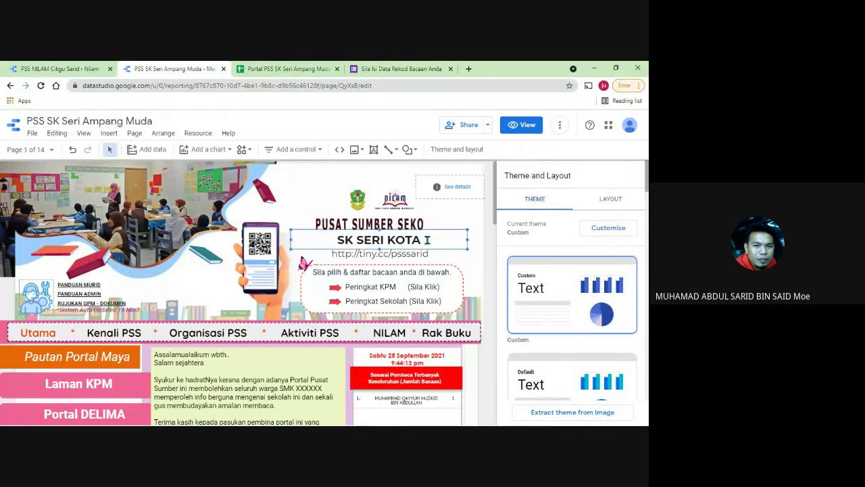
left_click(340, 239, "shift")
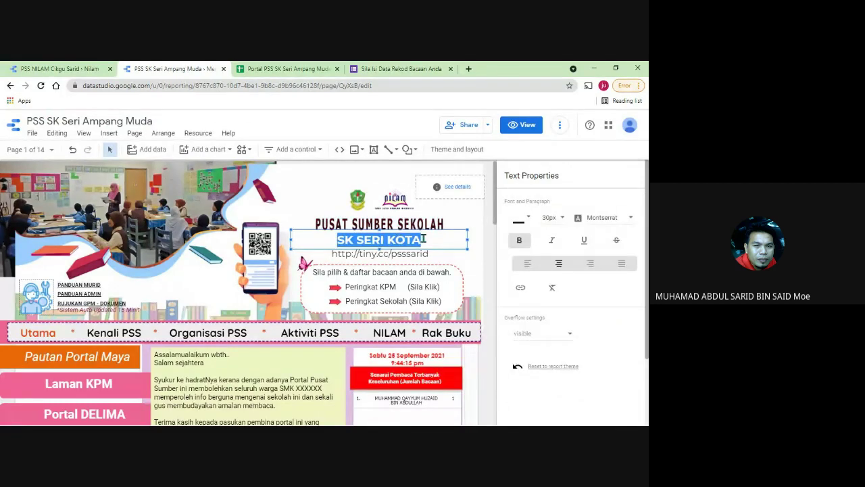
left_click(364, 240, "shift")
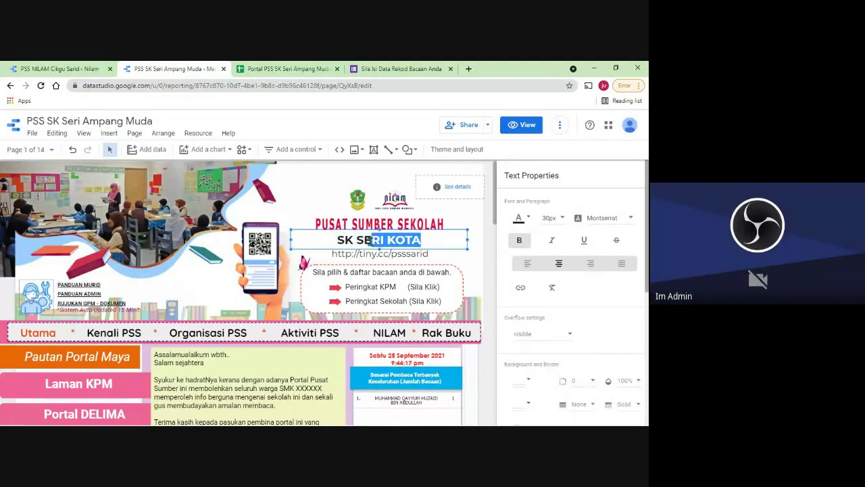
left_click(437, 240)
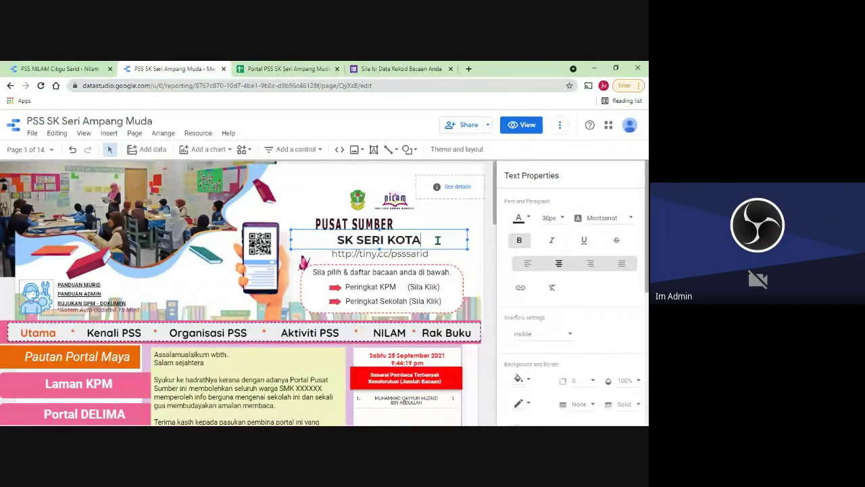
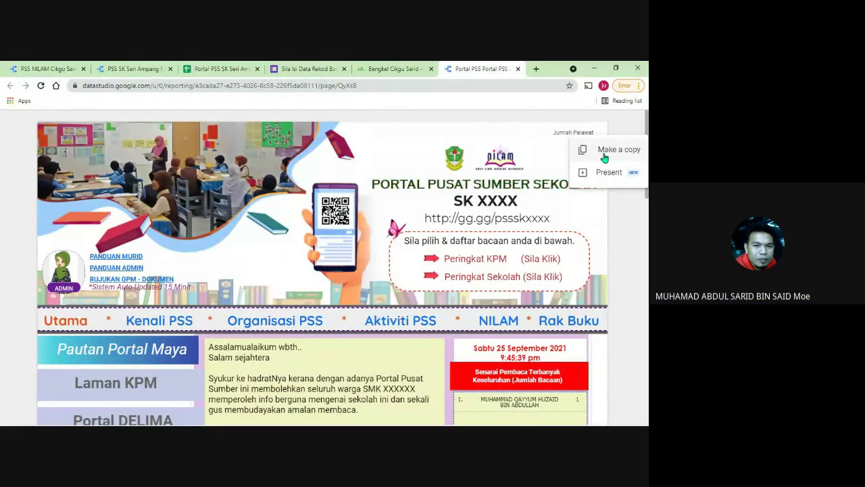
- Start a copy of the report, look over its data sources, then cancel it
left_click(605, 151)
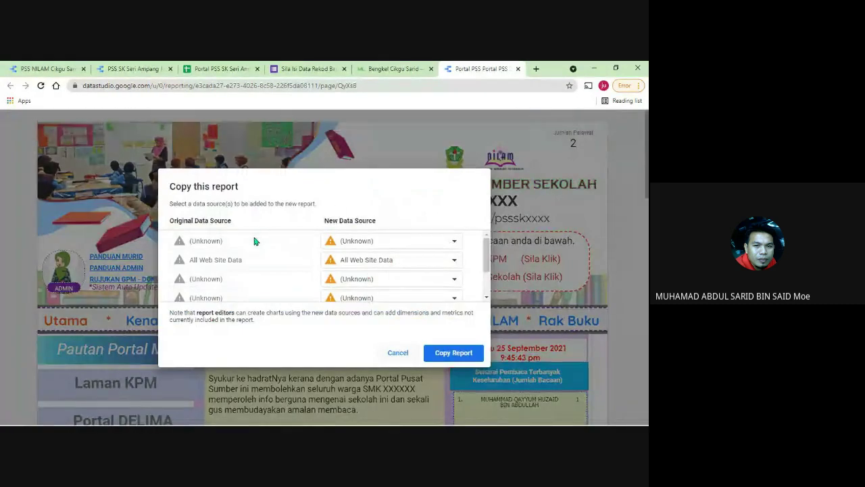
scroll(309, 262, "down", 2)
scroll(469, 255, "up", 2)
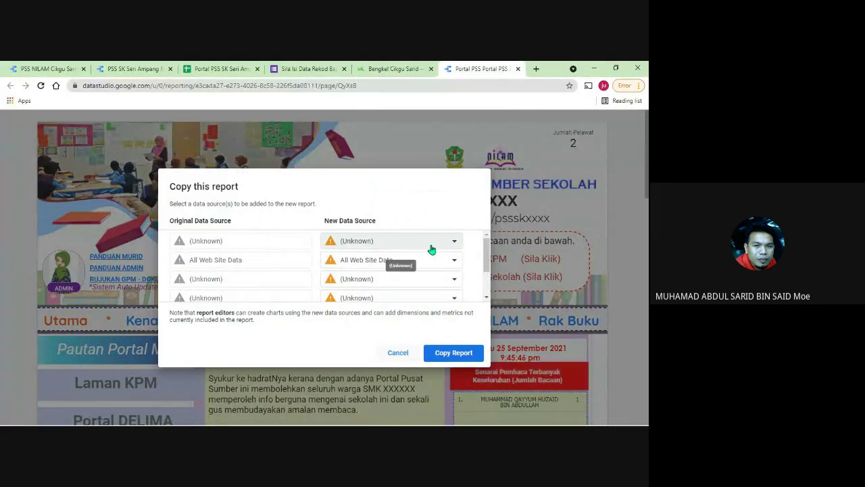
scroll(307, 264, "down", 2)
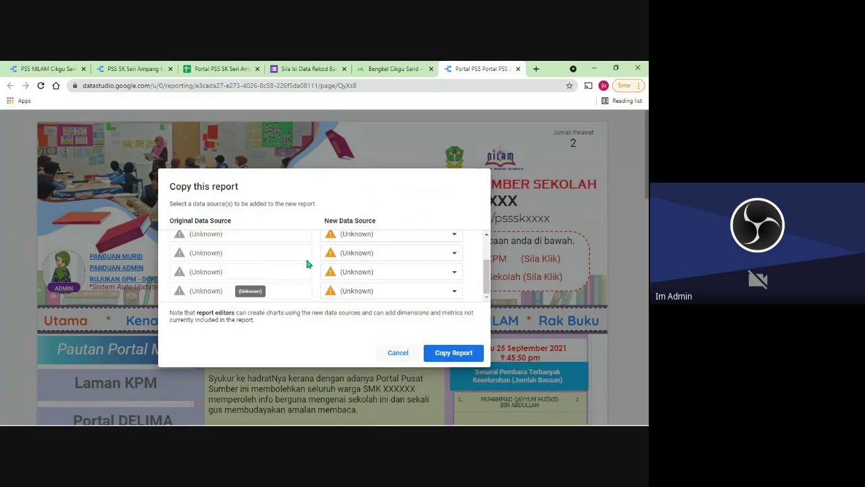
left_click(398, 352)
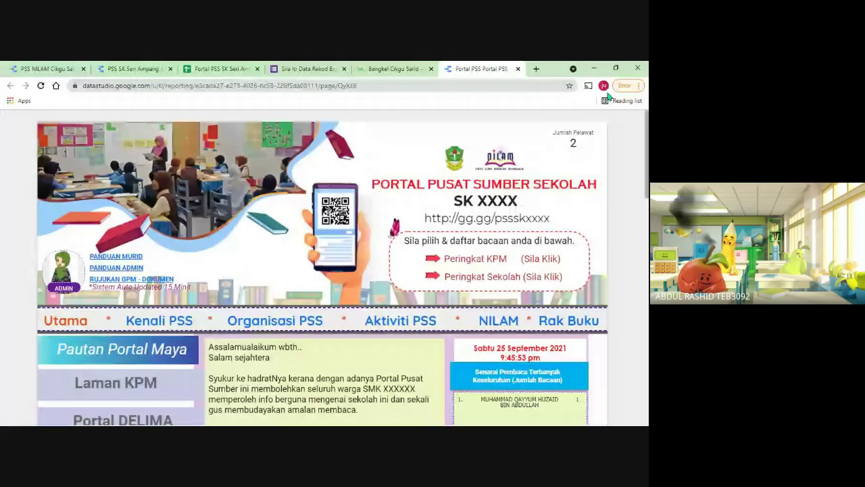
left_click(625, 85)
left_click(606, 91)
left_click(603, 86)
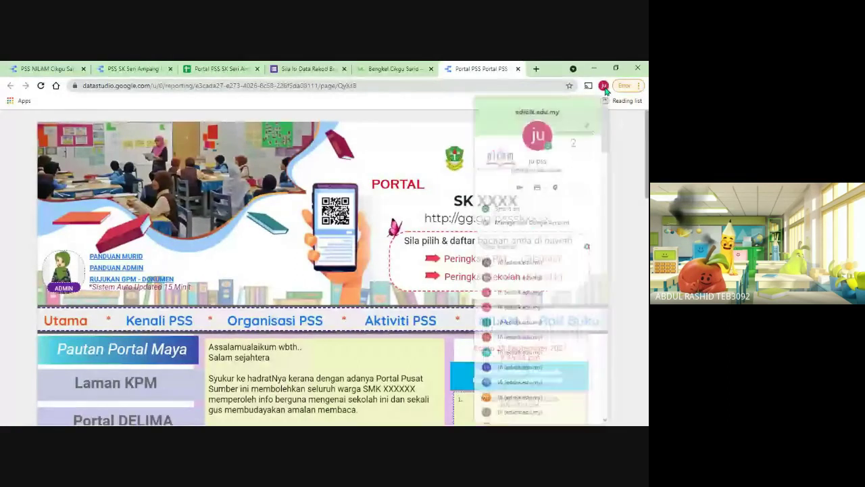
scroll(534, 297, "down", 5)
scroll(521, 323, "down", 2)
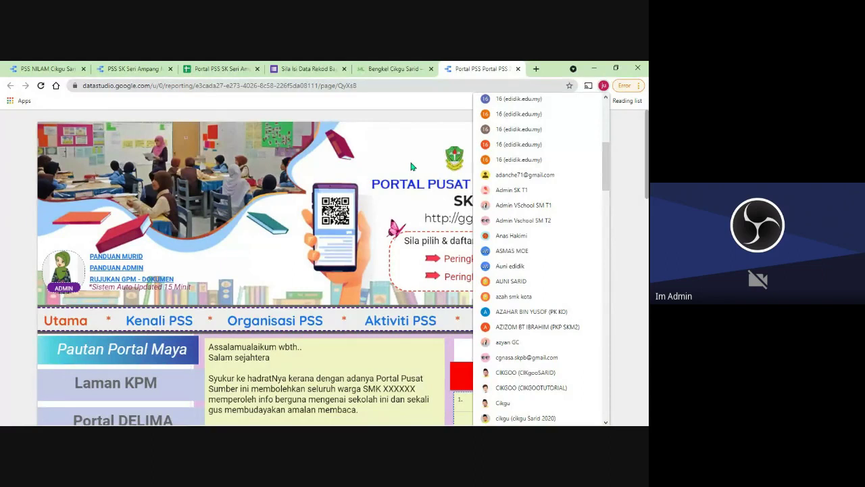
scroll(537, 196, "down", 5)
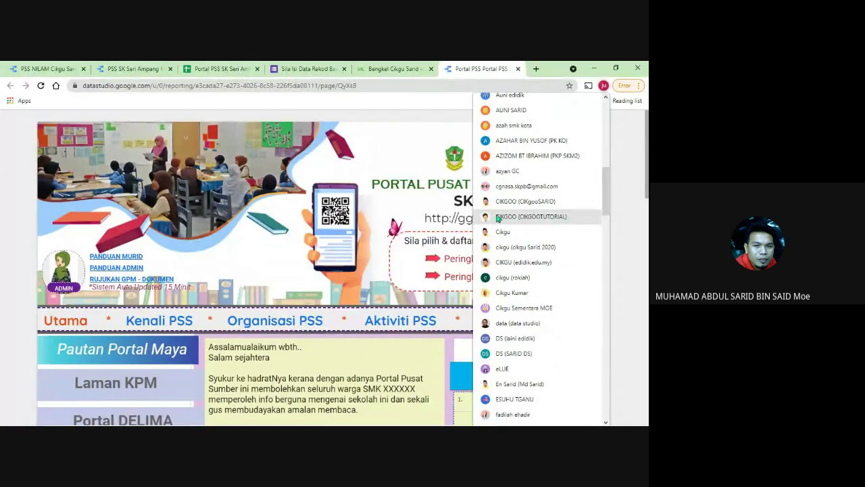
scroll(550, 240, "down", 3)
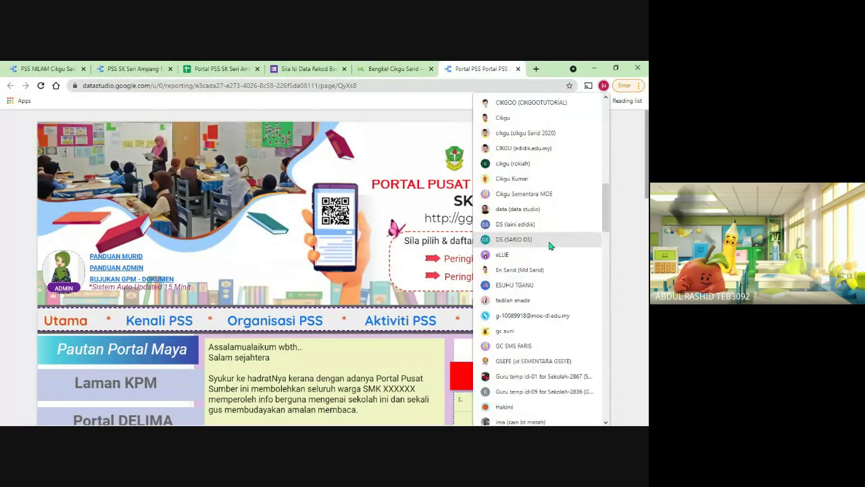
scroll(550, 246, "down", 1)
scroll(548, 247, "down", 4)
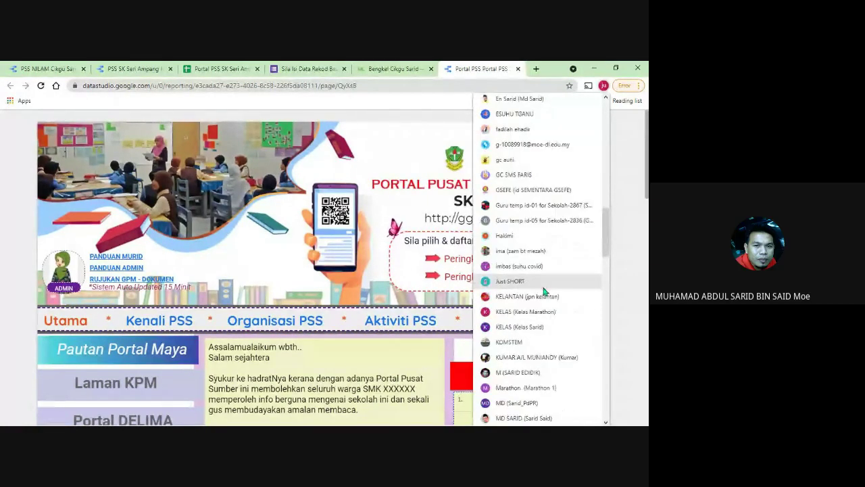
scroll(531, 334, "down", 7)
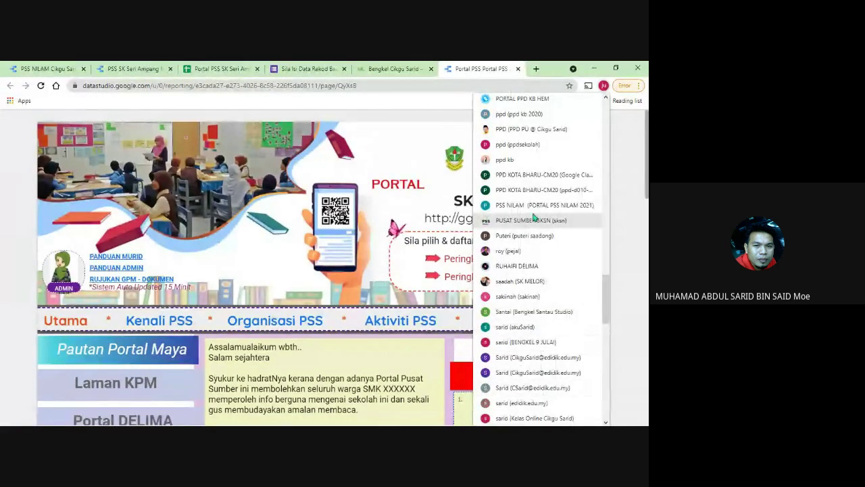
scroll(553, 378, "down", 3)
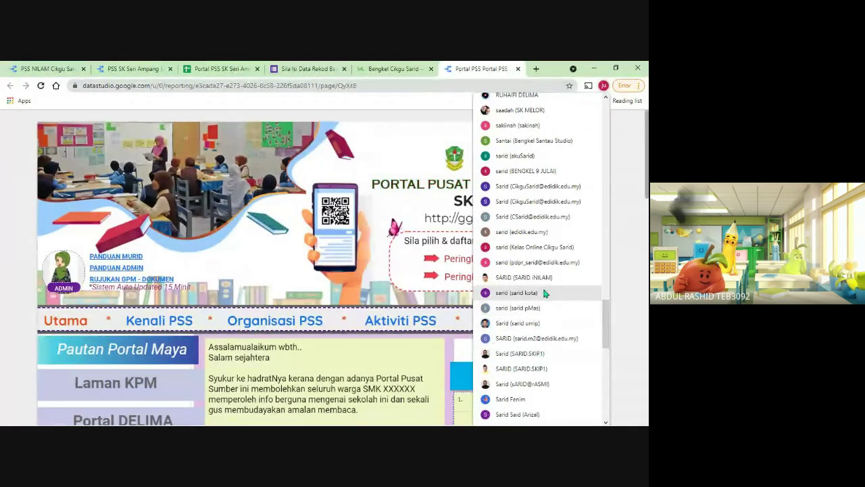
scroll(545, 293, "up", 6)
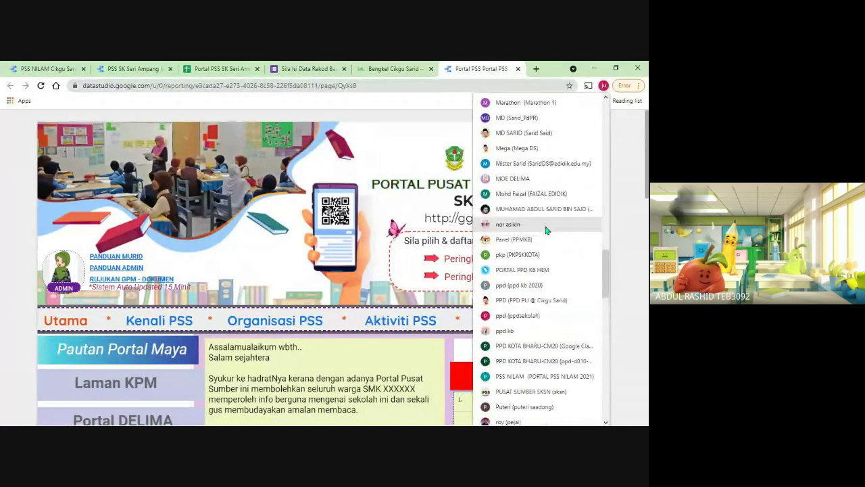
scroll(538, 164, "up", 2)
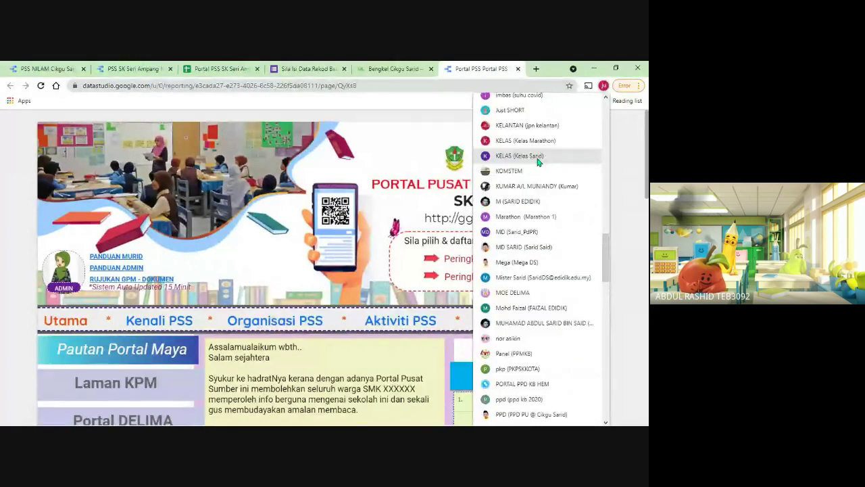
scroll(538, 161, "up", 2)
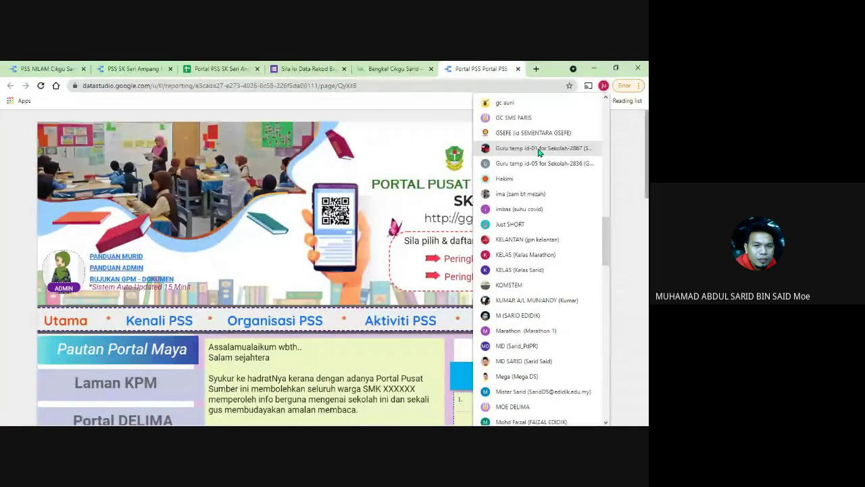
scroll(534, 136, "up", 1)
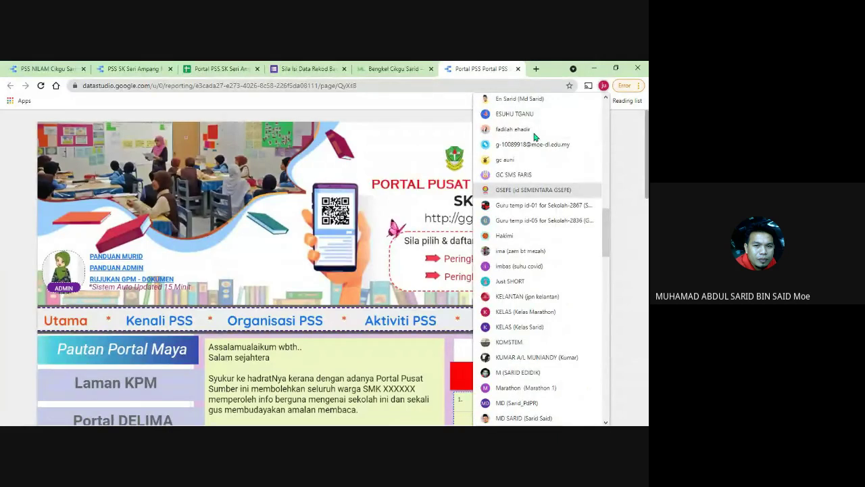
scroll(534, 137, "up", 5)
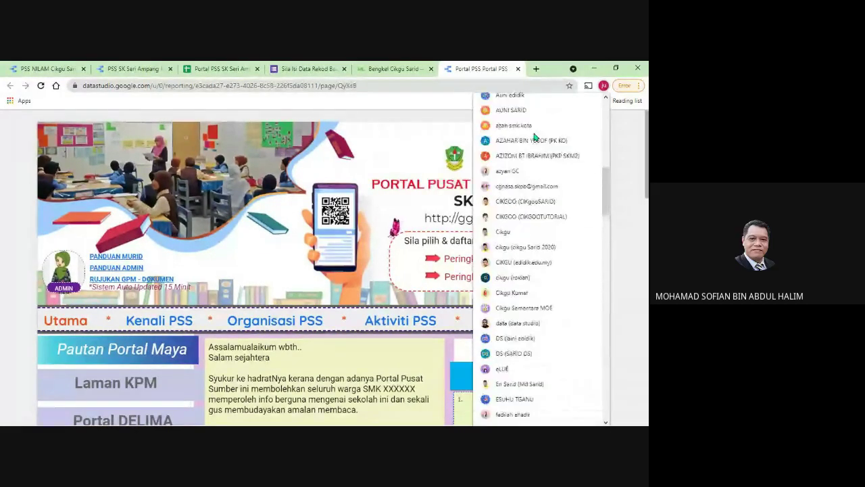
scroll(534, 136, "up", 6)
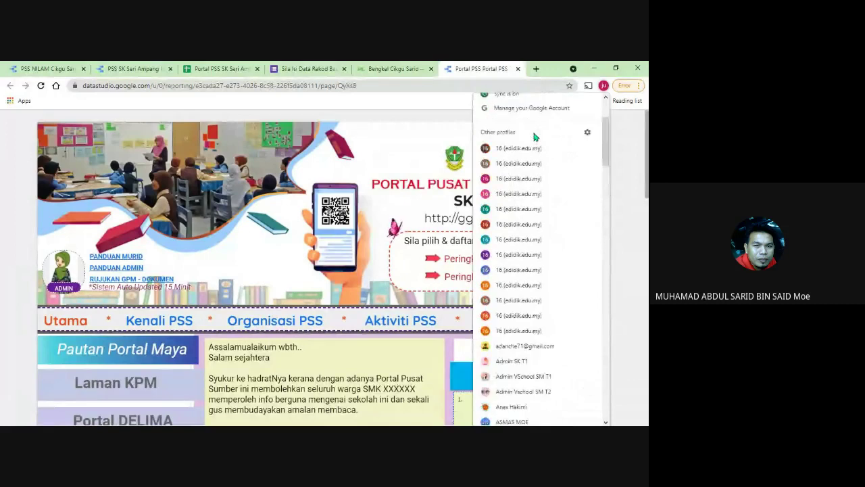
scroll(534, 137, "up", 2)
scroll(525, 158, "down", 4)
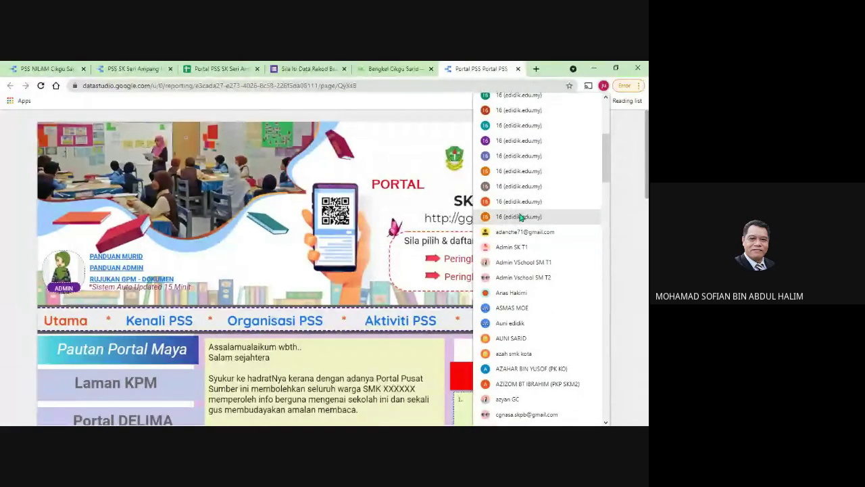
scroll(521, 216, "down", 4)
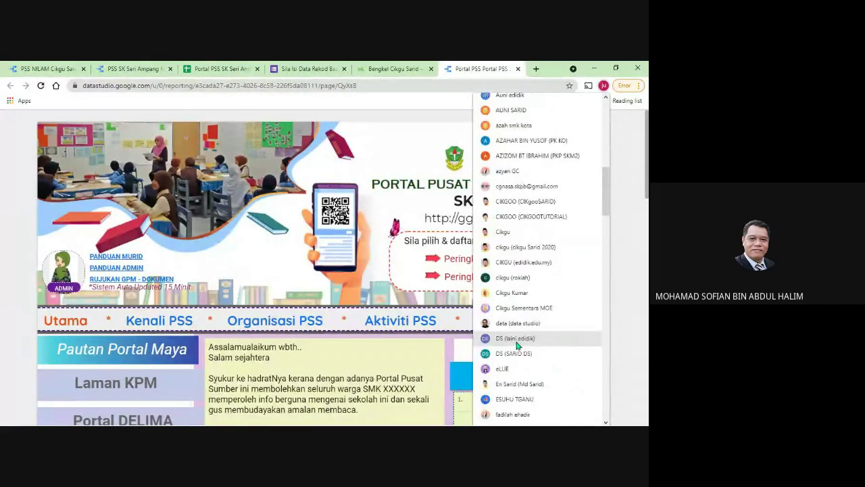
scroll(518, 342, "down", 3)
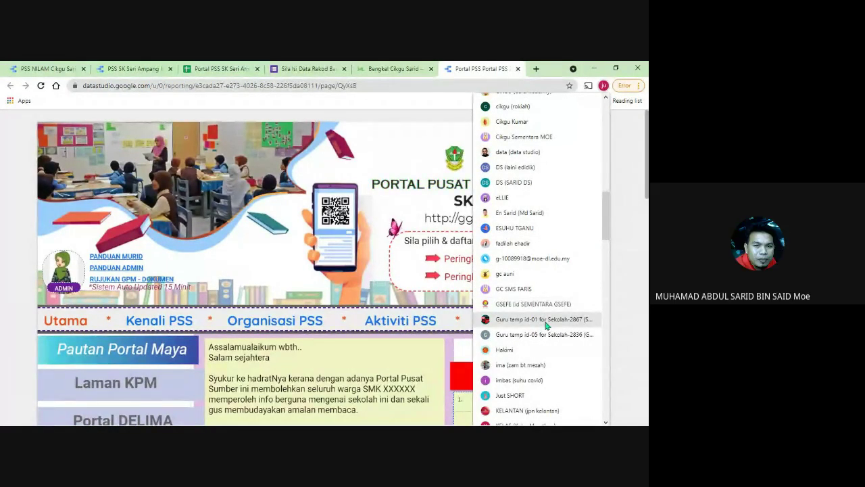
left_click(545, 320)
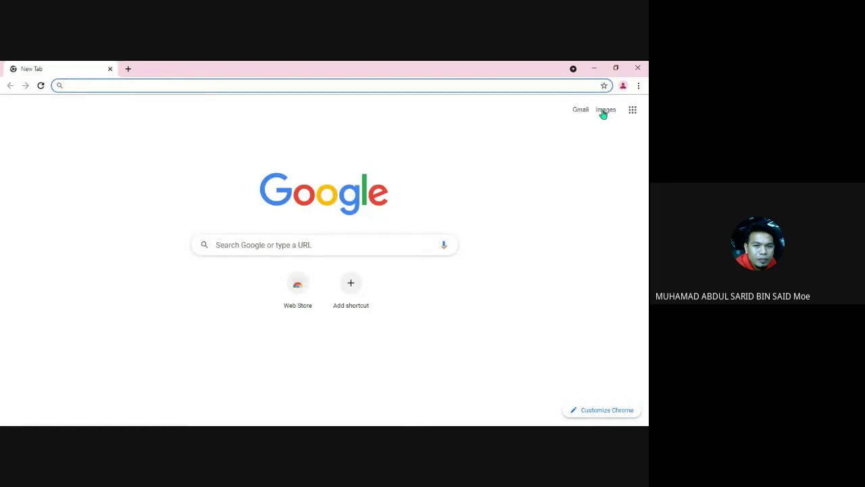
- Open Gmail with the temporary school account in the new window, then close that window
left_click(632, 111)
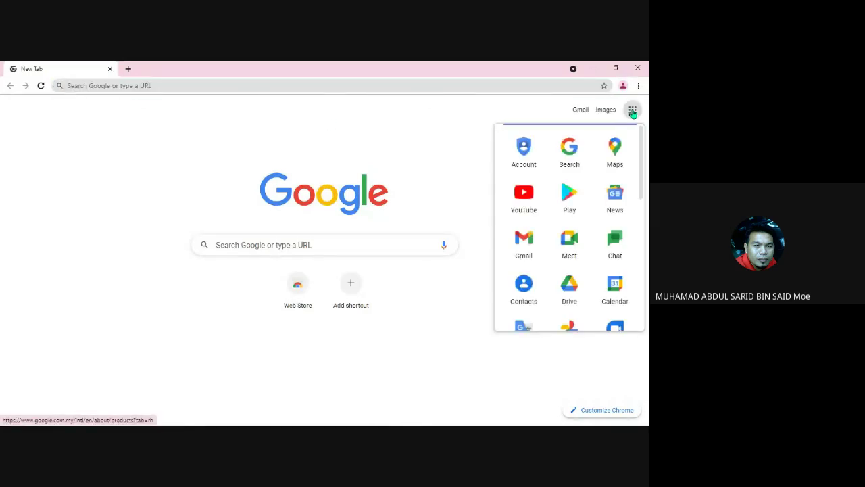
left_click(633, 111)
left_click(580, 110)
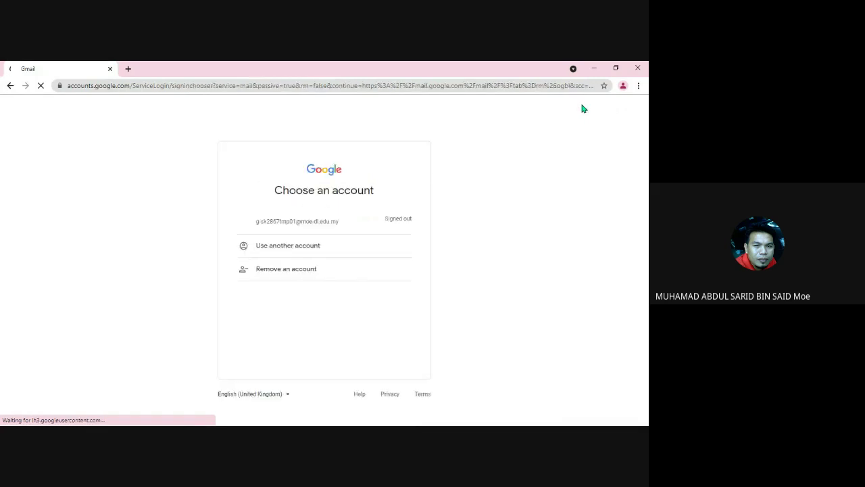
left_click(286, 223)
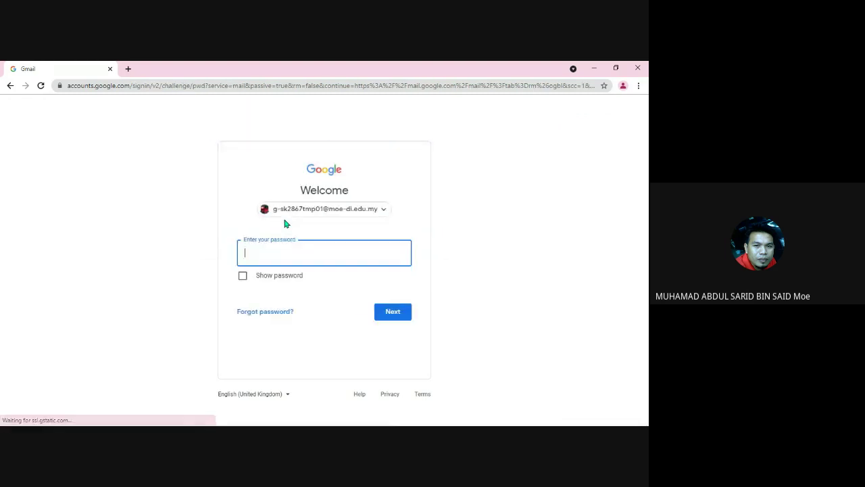
left_click(637, 69)
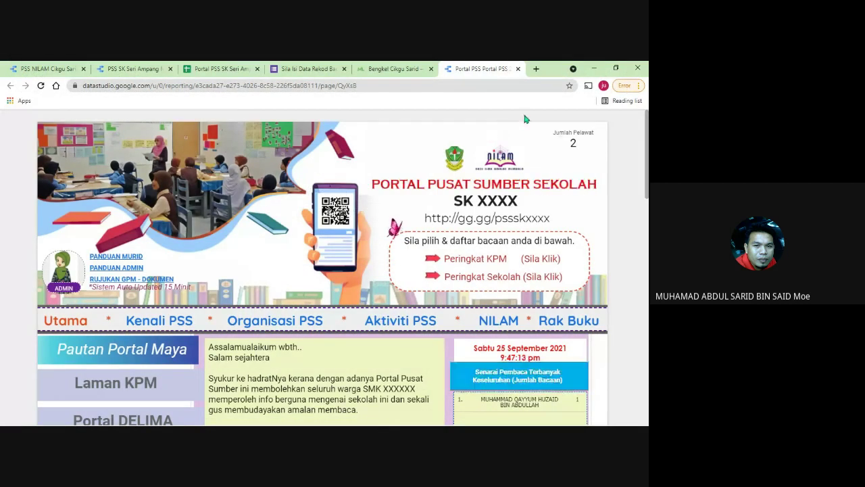
left_click(578, 125)
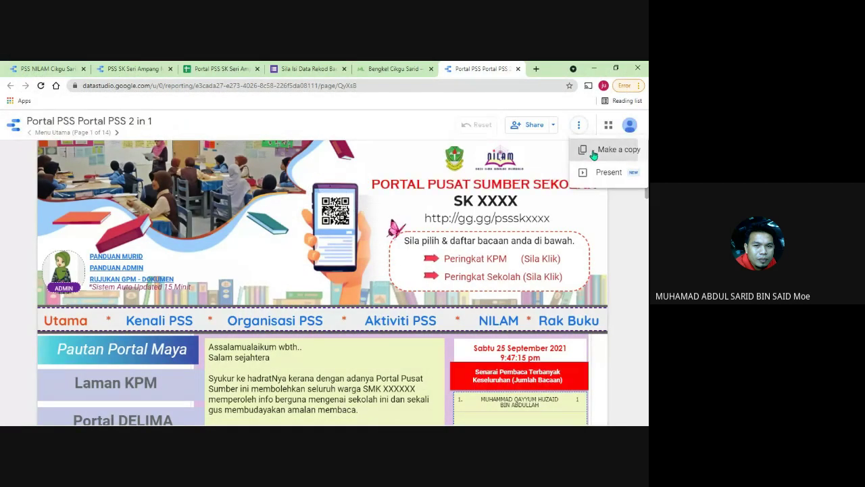
left_click(593, 155)
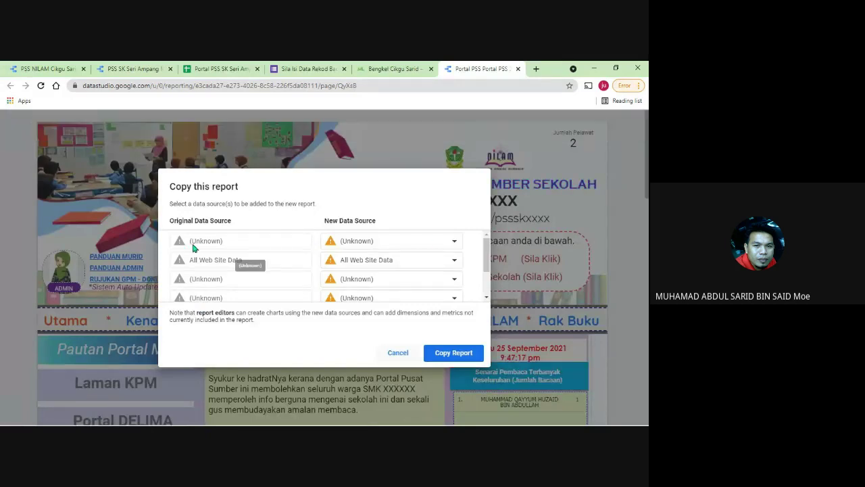
scroll(228, 273, "down", 2)
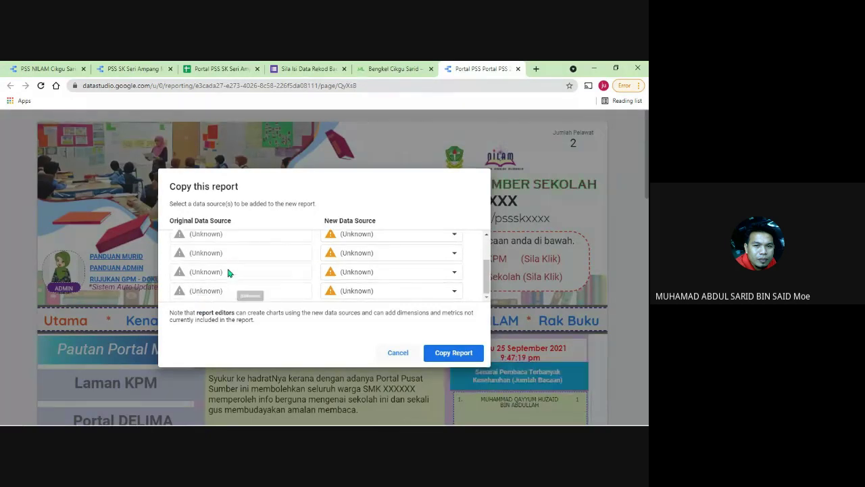
scroll(241, 288, "up", 2)
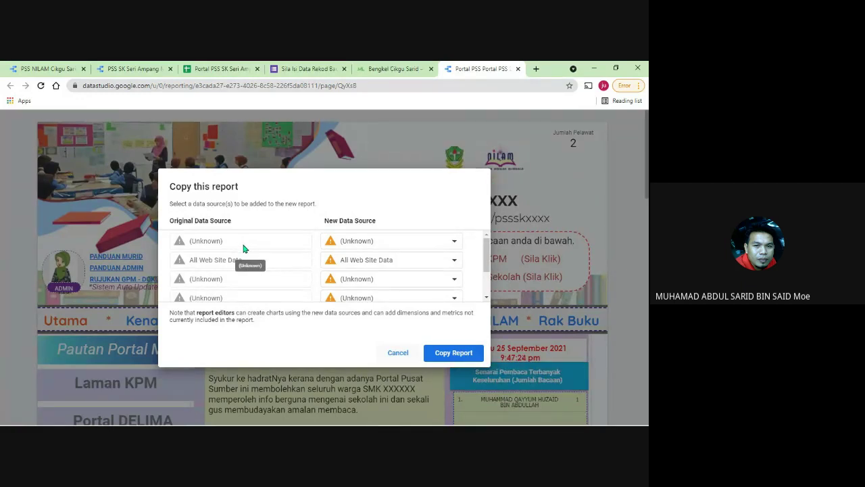
scroll(283, 271, "down", 2)
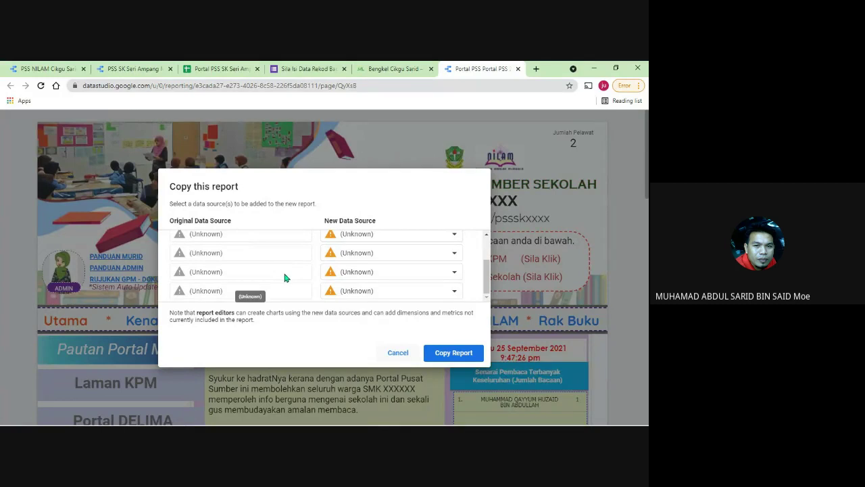
scroll(251, 264, "up", 2)
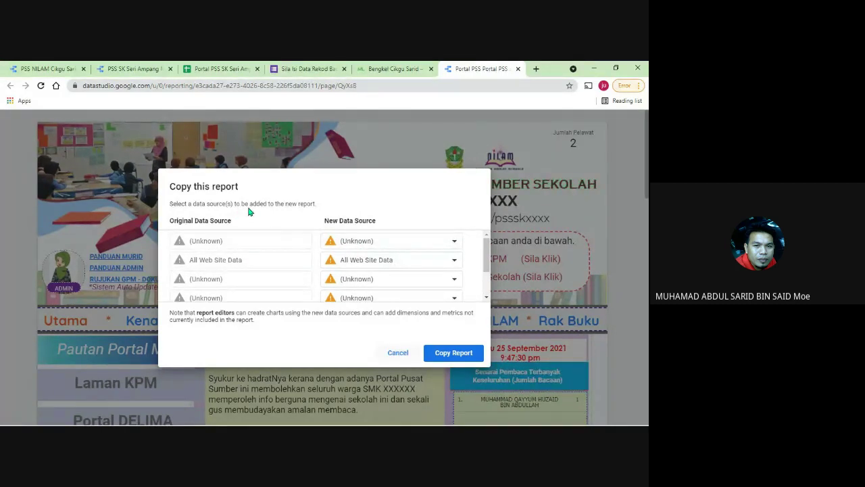
left_click(397, 352)
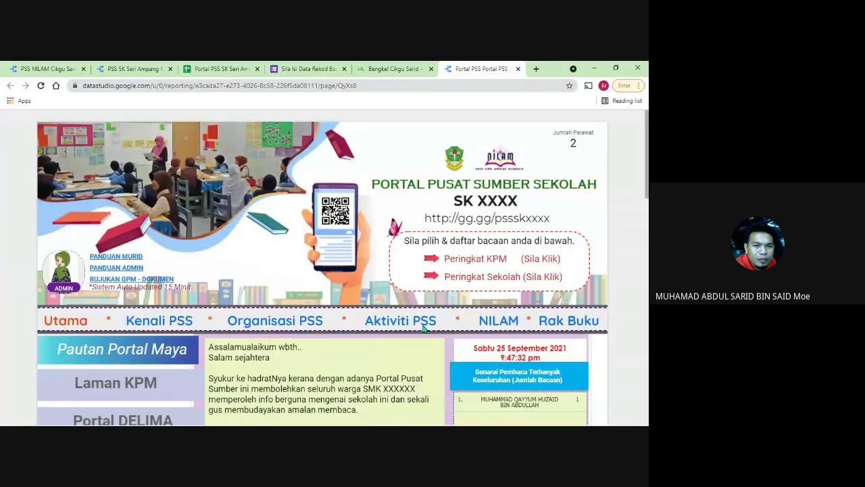
- Close the extra Portal PSS report, MyLink workshop and reading-record form tabs
left_click(518, 69)
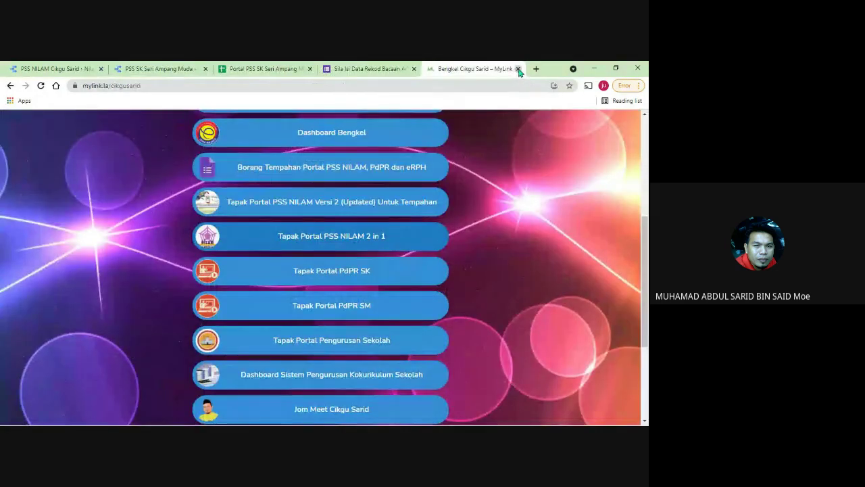
left_click(519, 70)
left_click(451, 69)
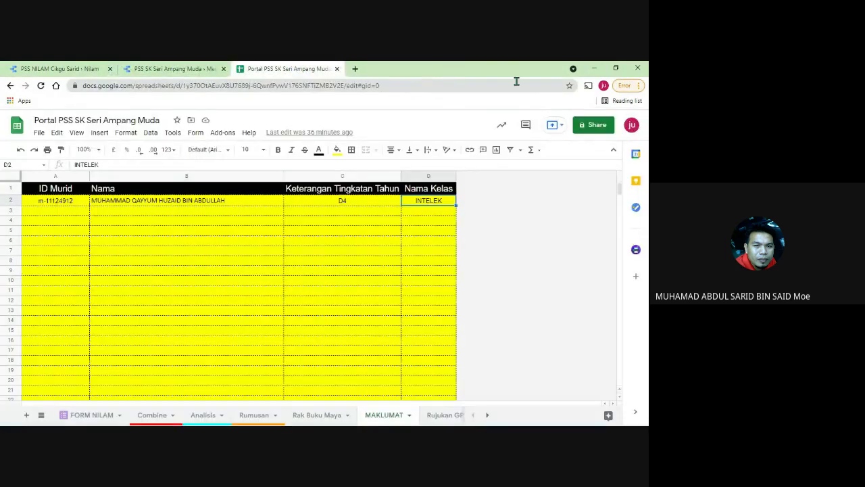
- Look over the Cikgu Sarid MyLink page in a new tab, then close it
left_click(355, 69)
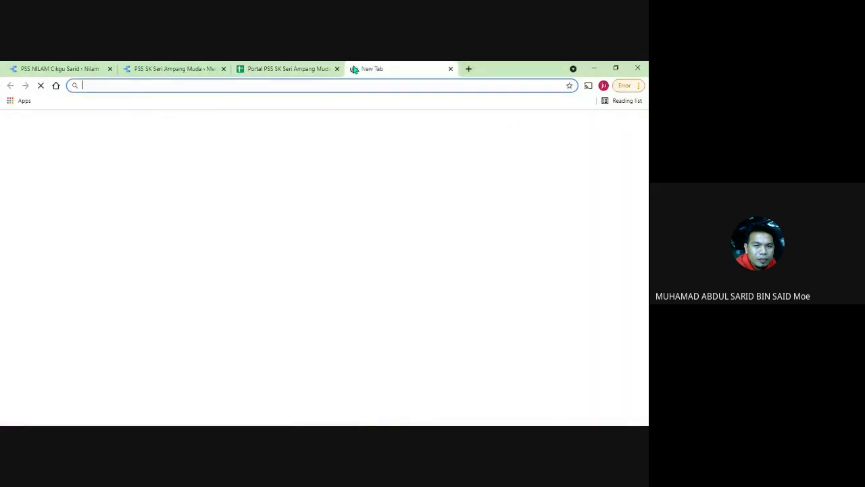
type("my")
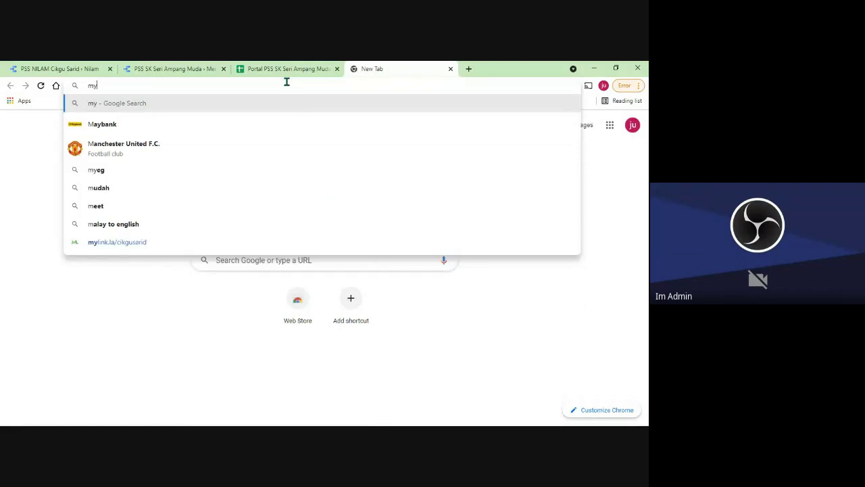
left_click(120, 235)
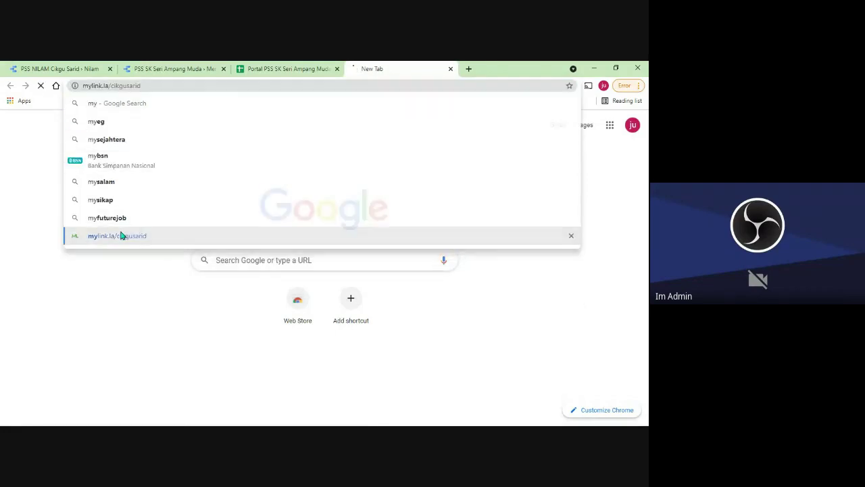
scroll(392, 257, "down", 6)
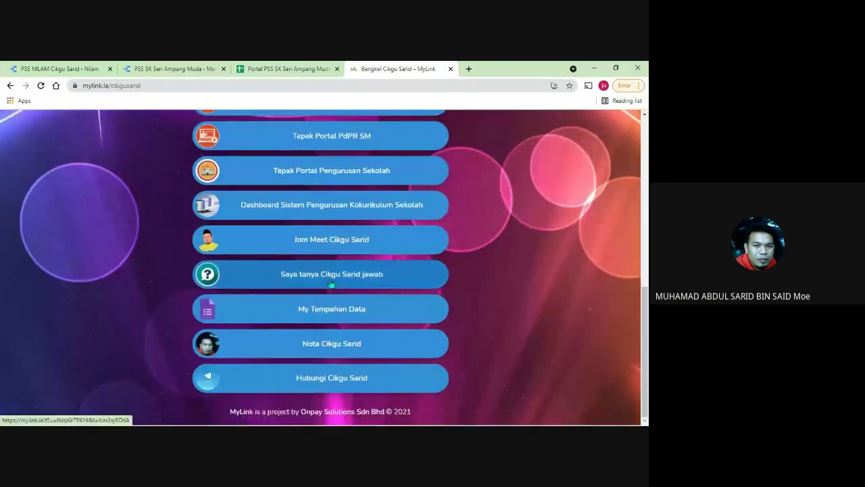
scroll(439, 137, "up", 4)
left_click(451, 68)
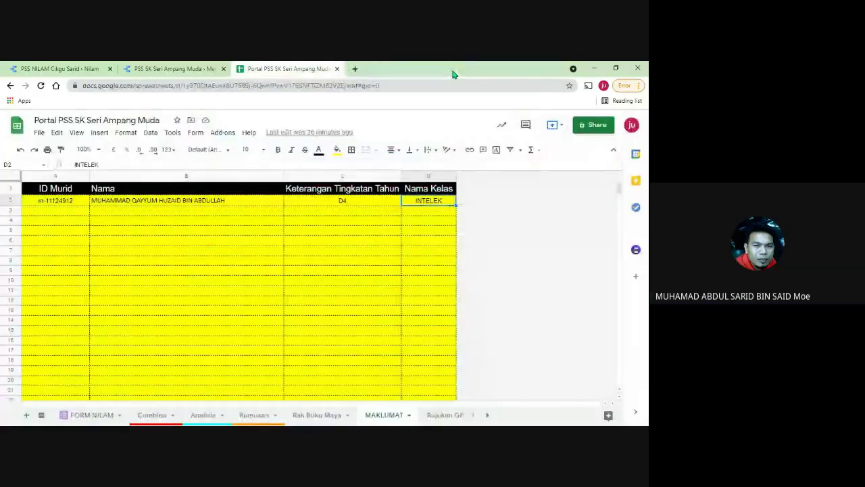
- Go back to the portal spreadsheet and show its FORM NILAM sheet
left_click(206, 68)
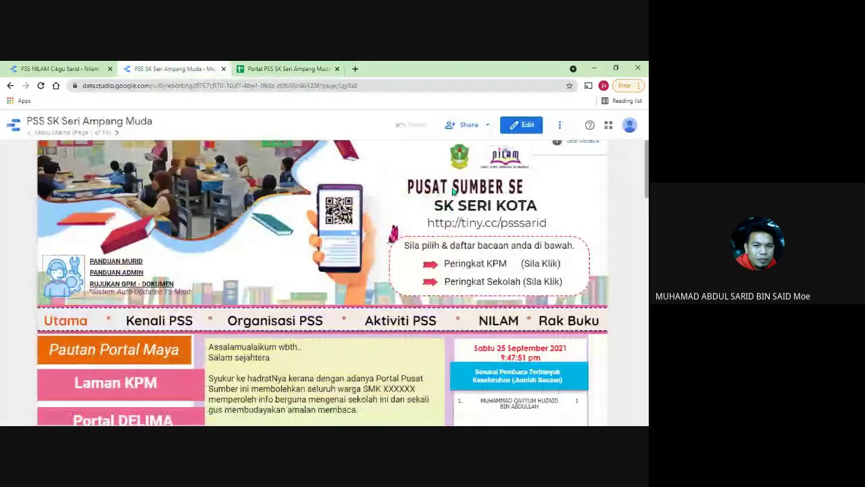
left_click(276, 69)
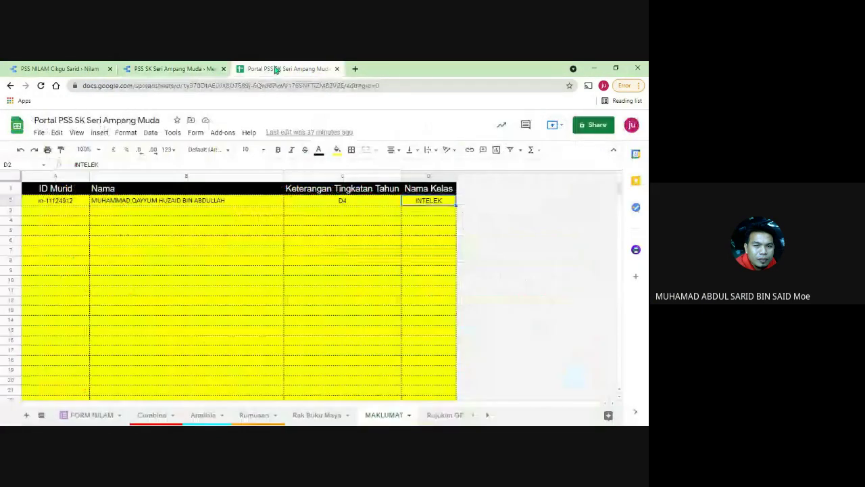
left_click(83, 413)
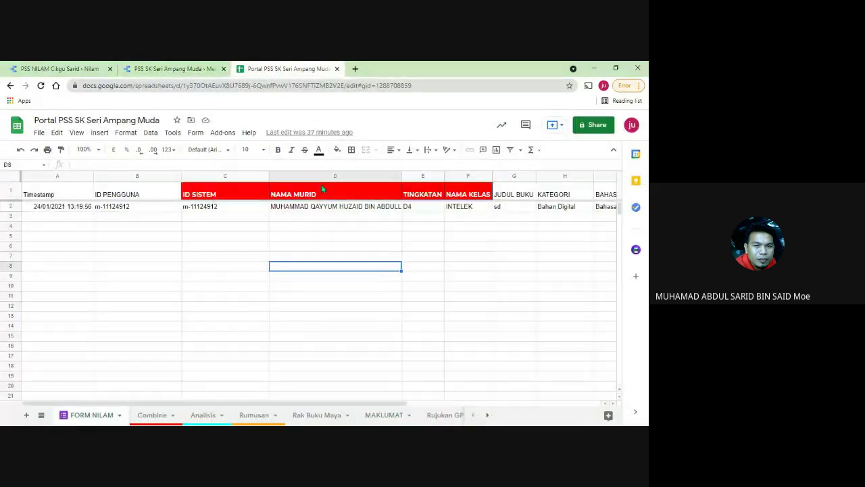
- Copy the FORM NILAM sheet's web address and switch back to the PSS report
left_click(439, 86)
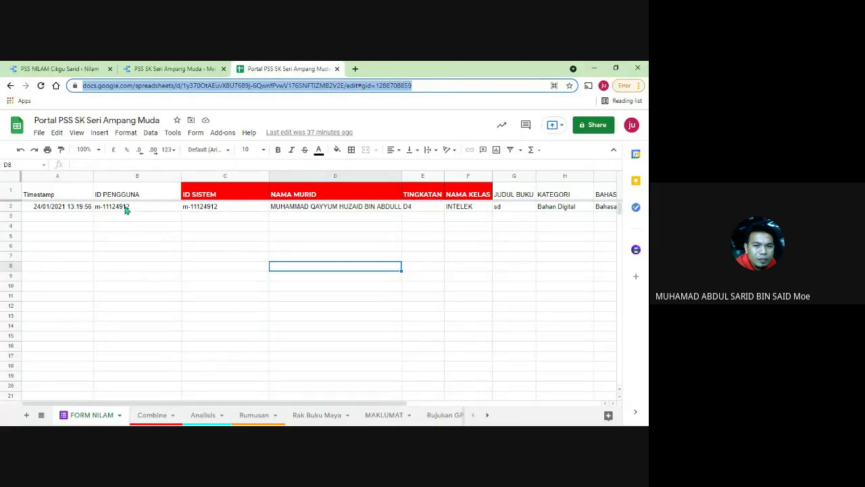
right_click(405, 91)
left_click(430, 140)
left_click(197, 69)
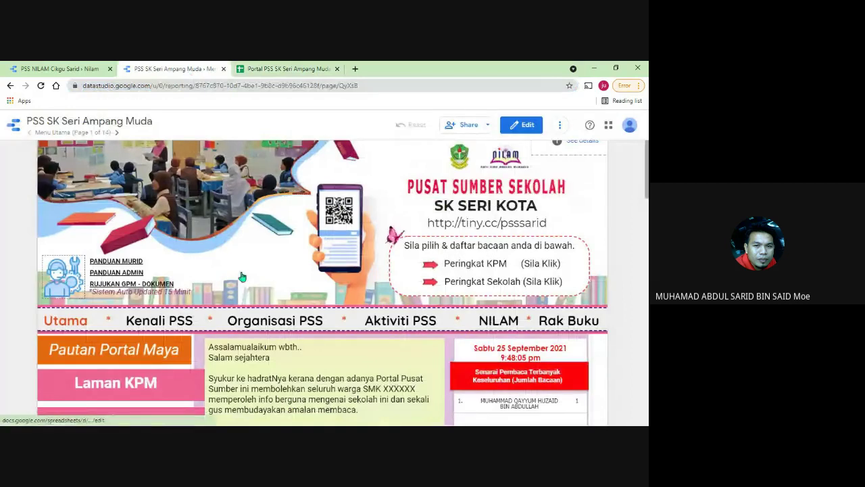
- Replace the admin icon's image link with the pasted FORM NILAM sheet address, then return to view mode
left_click(531, 125)
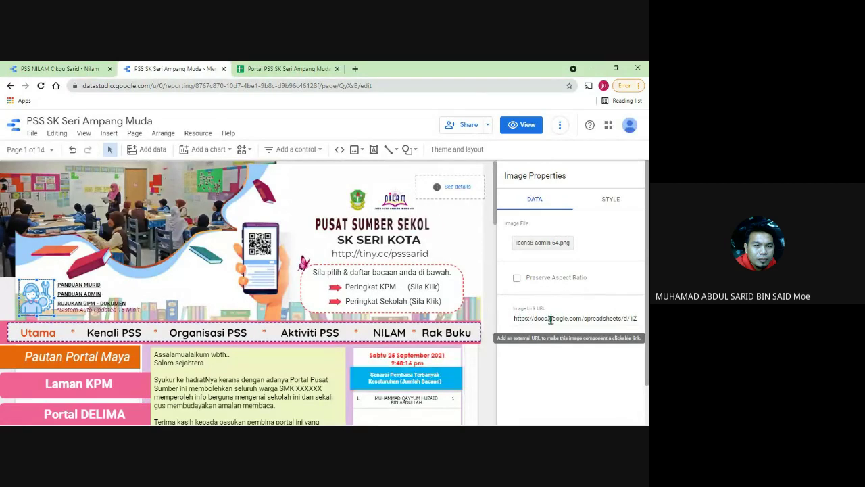
triple_click(551, 319)
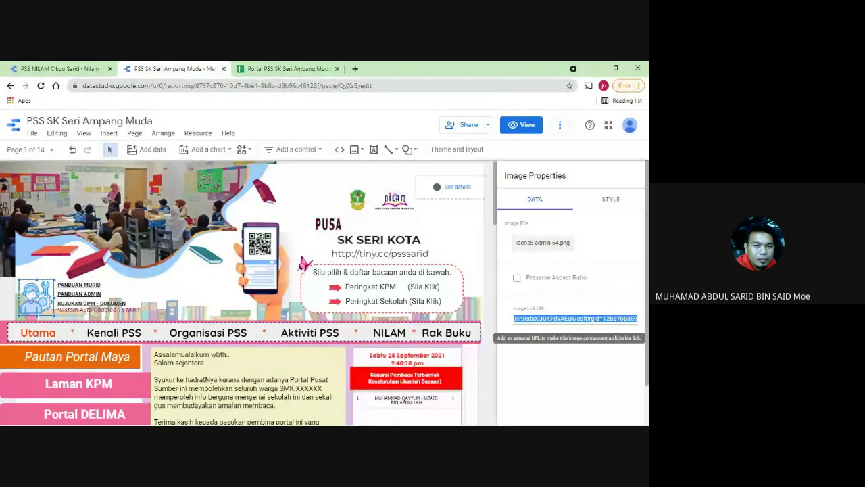
key("BackSpace")
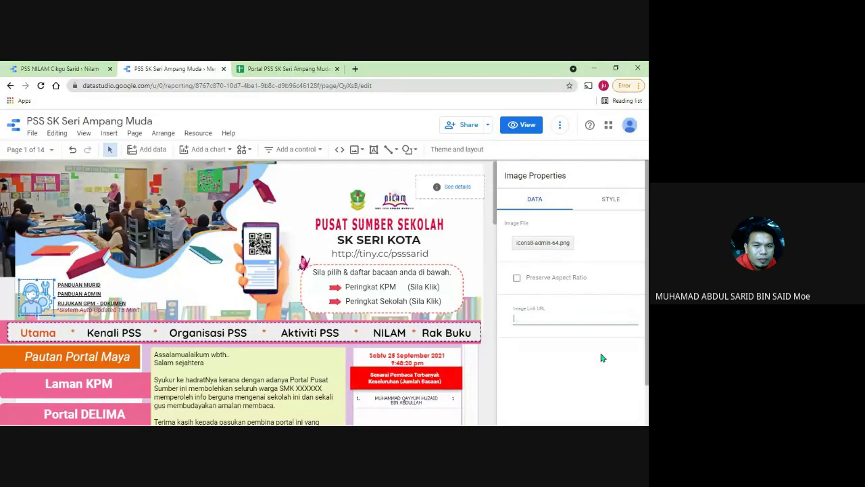
right_click(522, 318)
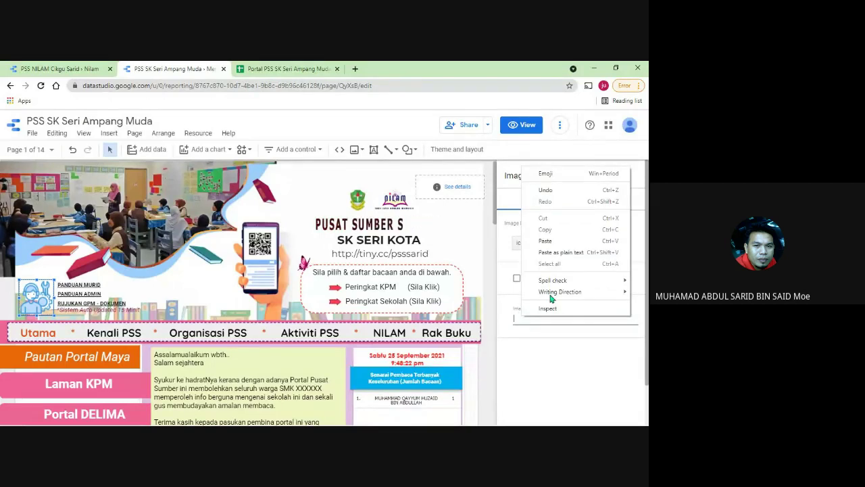
left_click(546, 241)
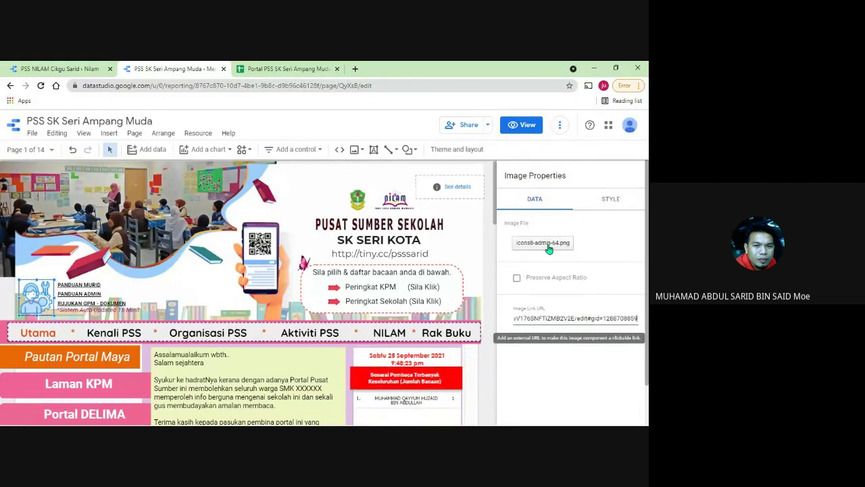
left_click(522, 126)
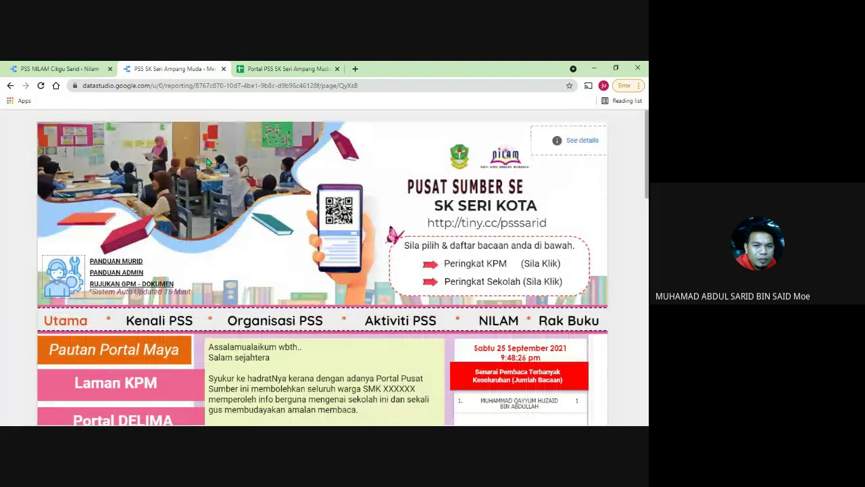
left_click(67, 279)
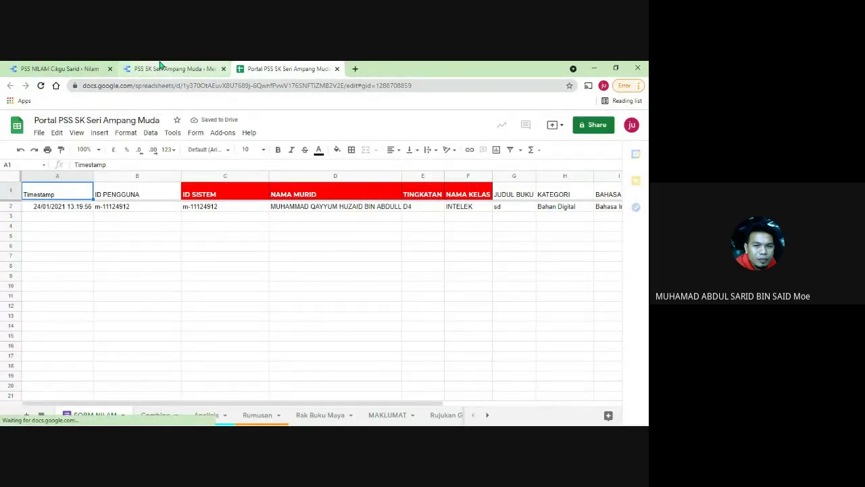
- Open the spreadsheet's linked live form via Form > Go to live form and copy its address
left_click(195, 133)
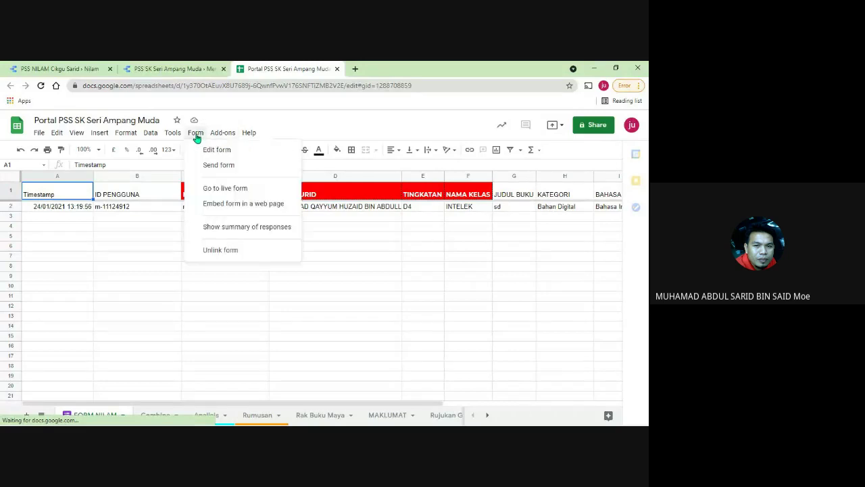
left_click(223, 189)
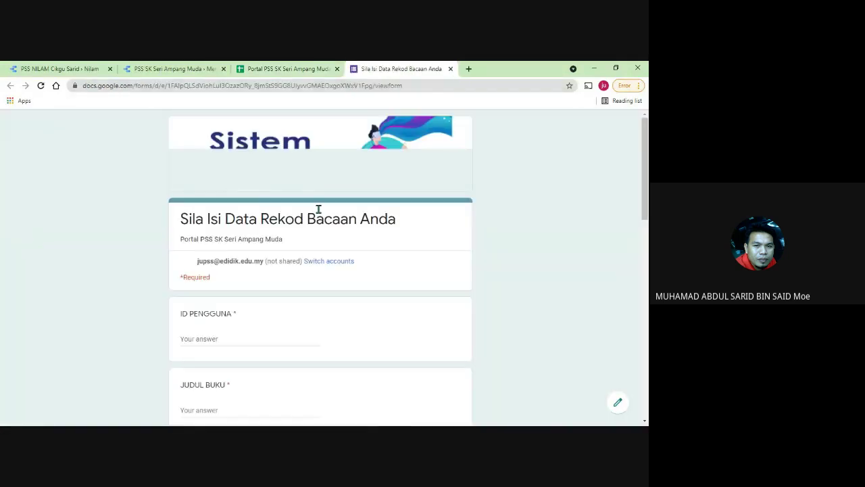
right_click(414, 85)
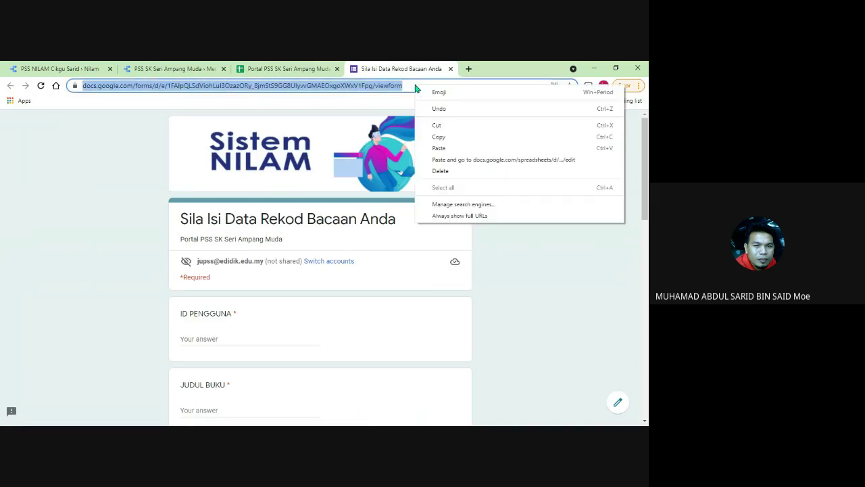
left_click(456, 135)
left_click(175, 68)
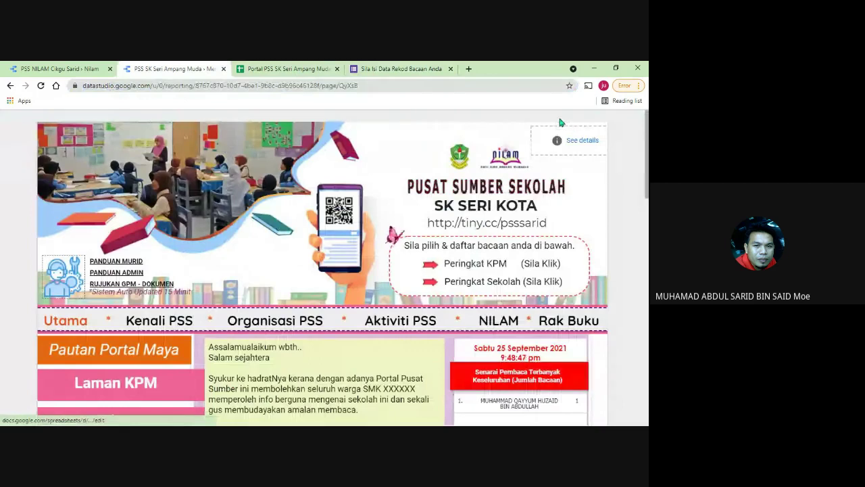
- Relink the 'Peringkat Sekolah (Sila Klik)' text to the copied live form address
mouse_move(557, 123)
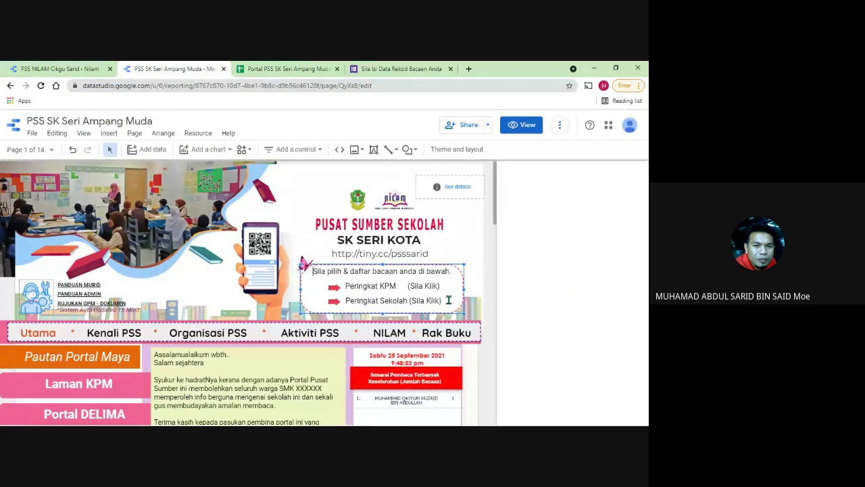
left_click_drag(441, 300, 364, 300)
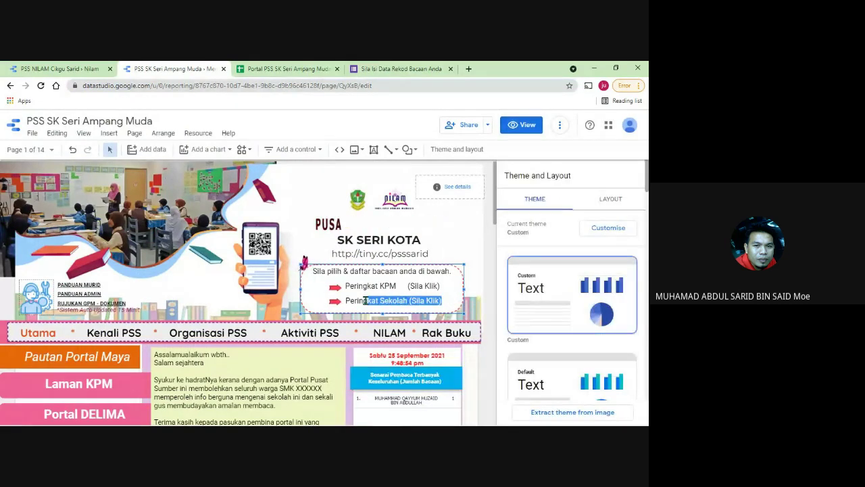
left_click(347, 301)
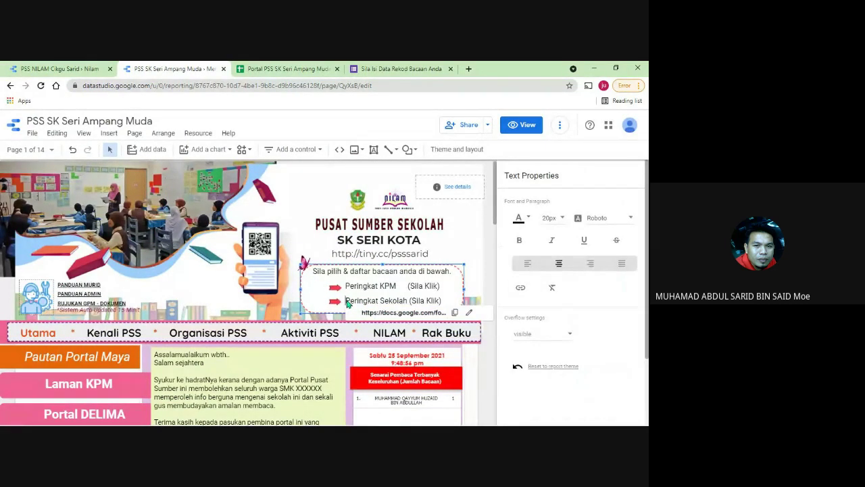
left_click_drag(437, 298, 435, 306)
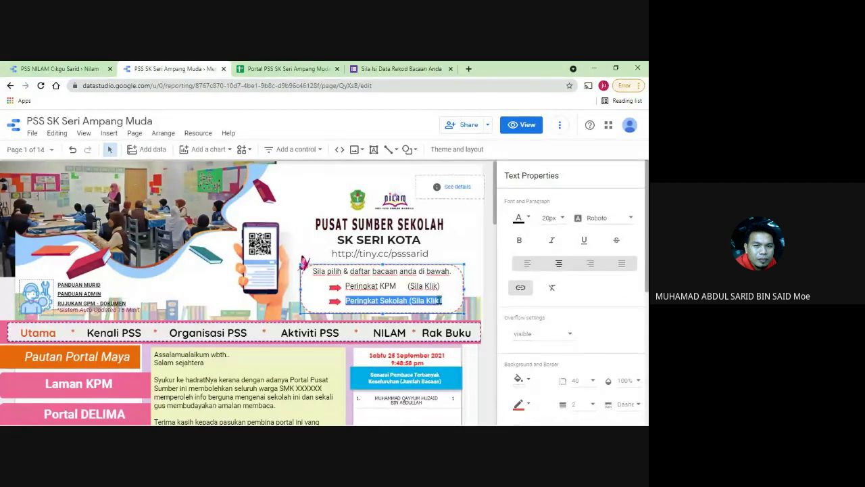
left_click(521, 289)
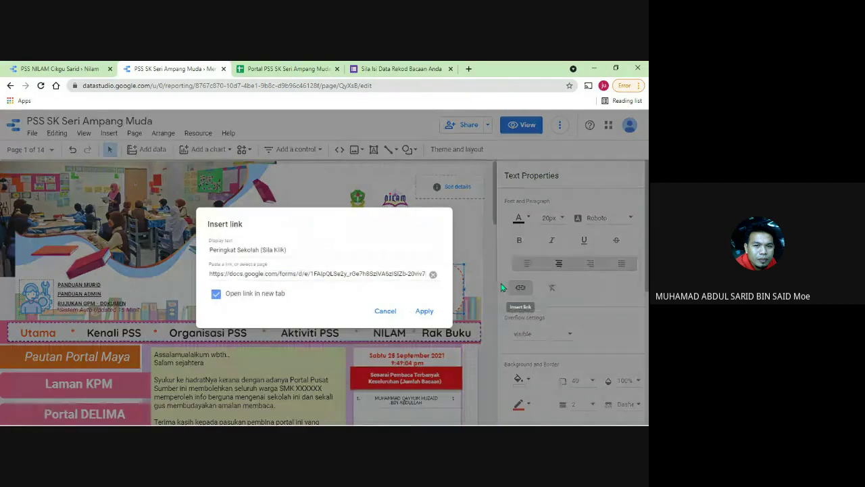
left_click(433, 275)
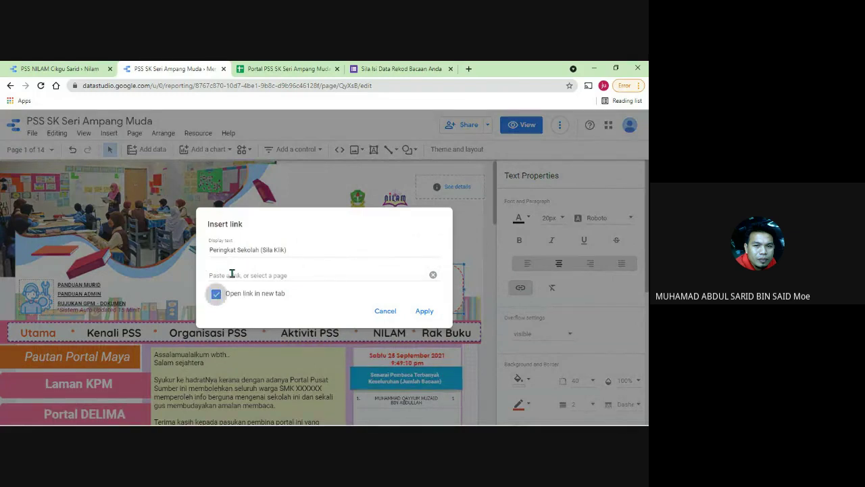
left_click(233, 275)
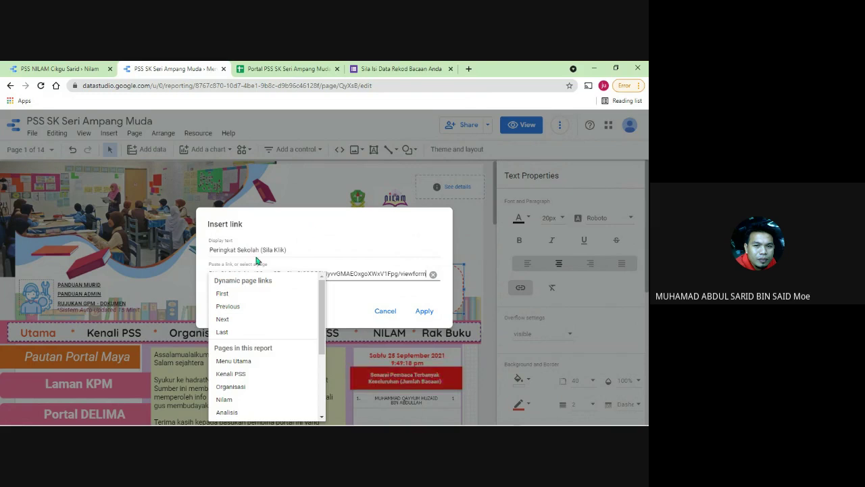
left_click(320, 232)
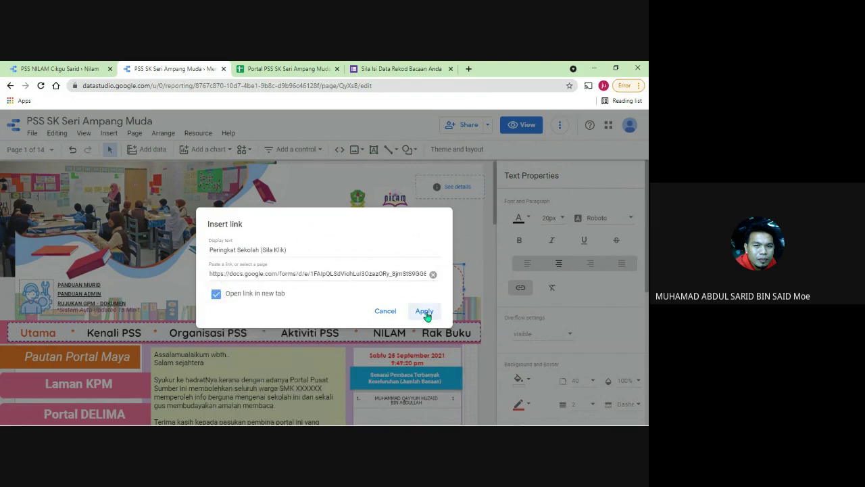
left_click(425, 313)
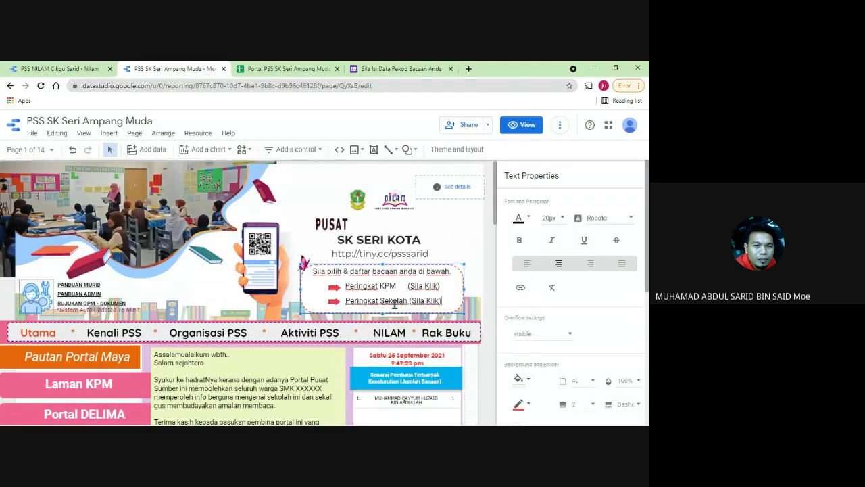
- Underline the 'Peringkat Sekolah (Sila Klik)' link text and preview the report in view mode
left_click_drag(442, 300, 370, 300)
left_click(450, 299)
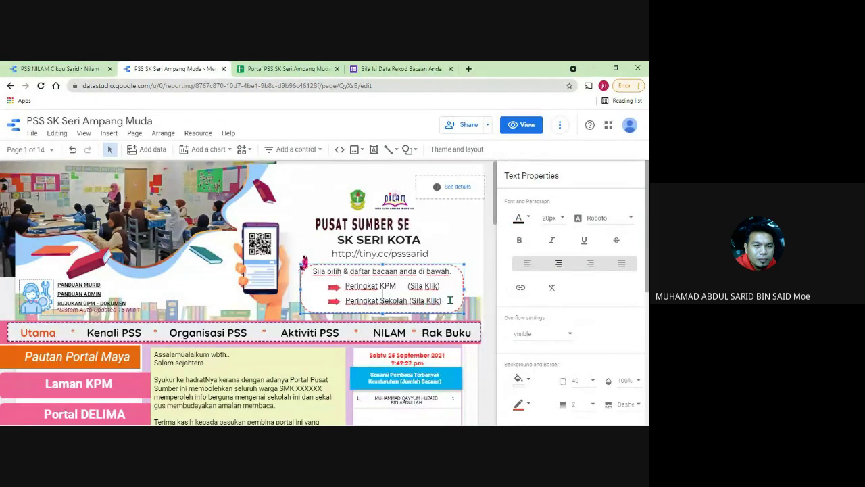
left_click_drag(442, 301, 370, 300)
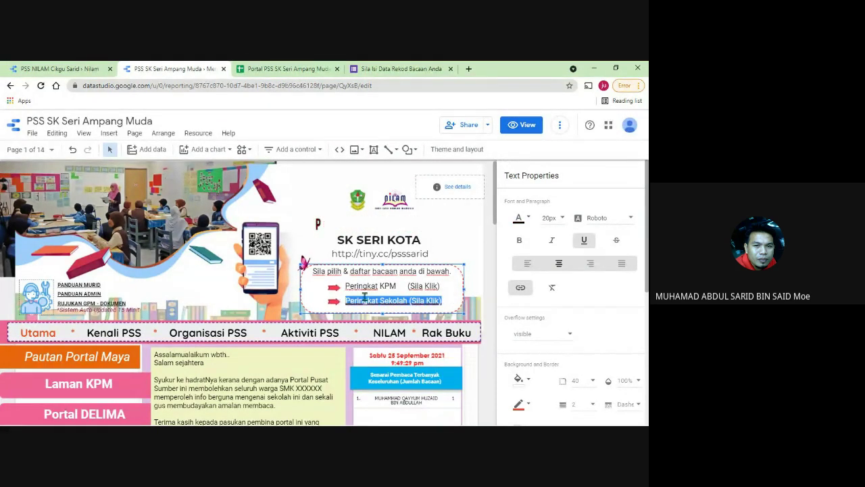
left_click(584, 241)
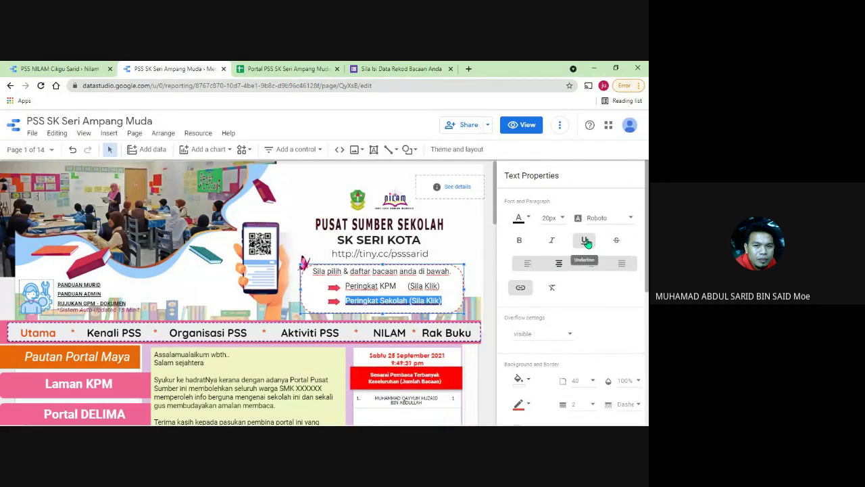
left_click(522, 125)
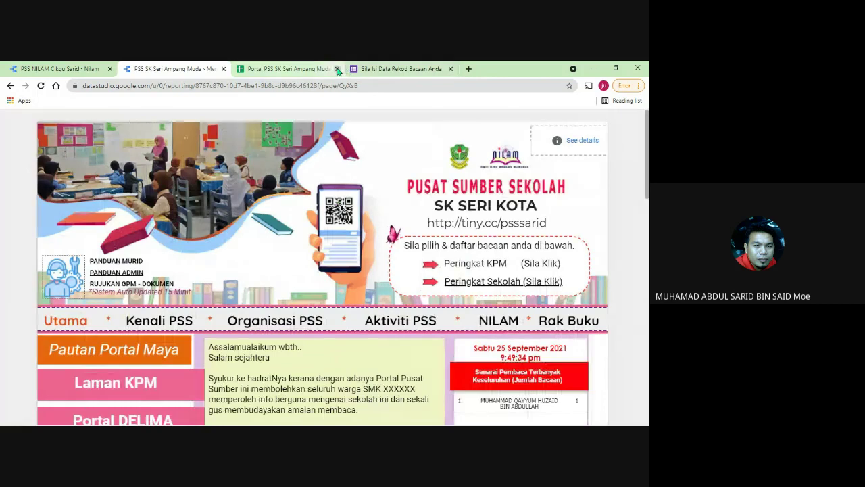
- Confirm the Peringkat Sekolah link opens the reading-record form, then reopen the portal spreadsheet
left_click(337, 69)
left_click(337, 69)
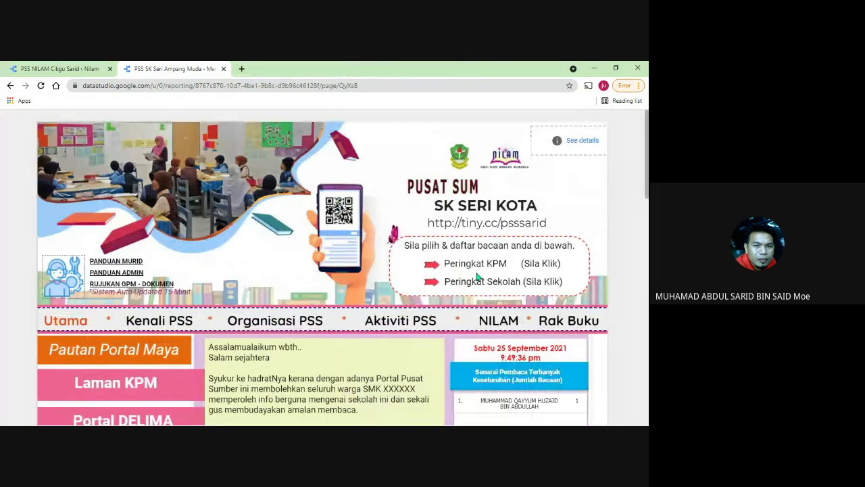
left_click(490, 286)
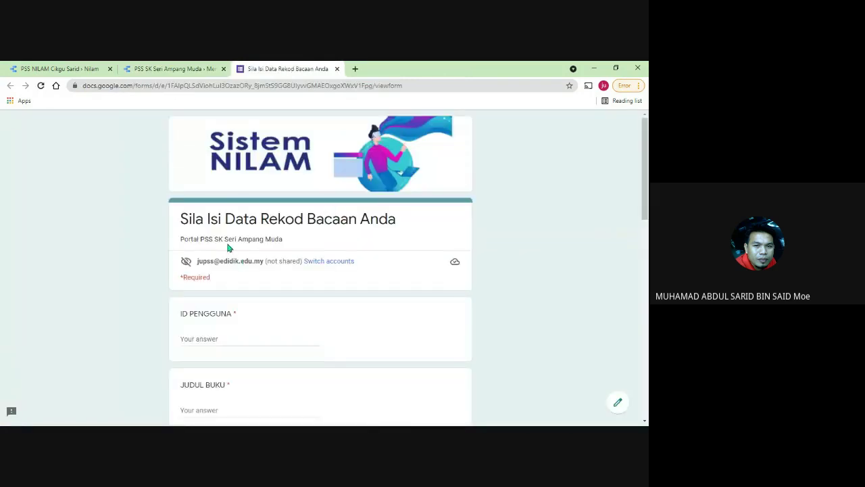
scroll(303, 283, "down", 8)
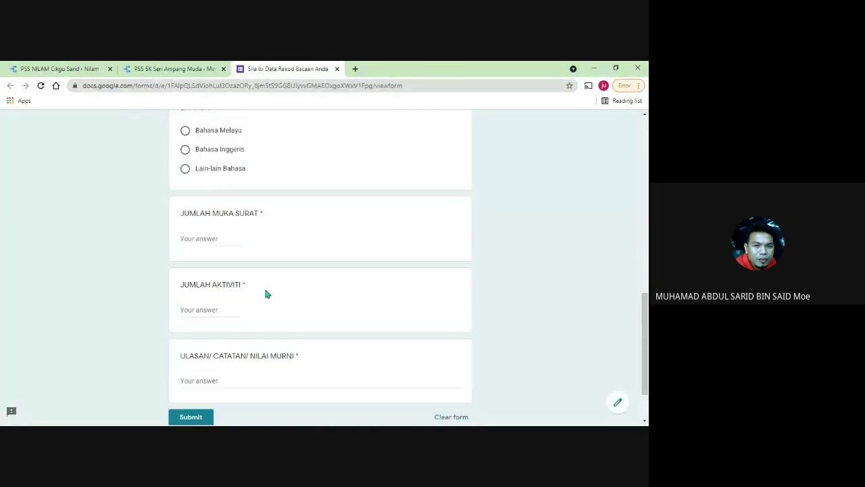
scroll(266, 293, "up", 5)
left_click(201, 69)
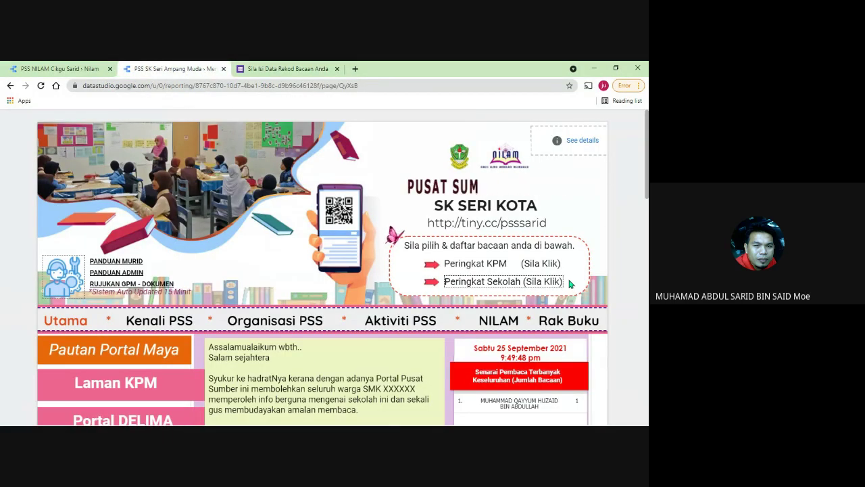
left_click(571, 287)
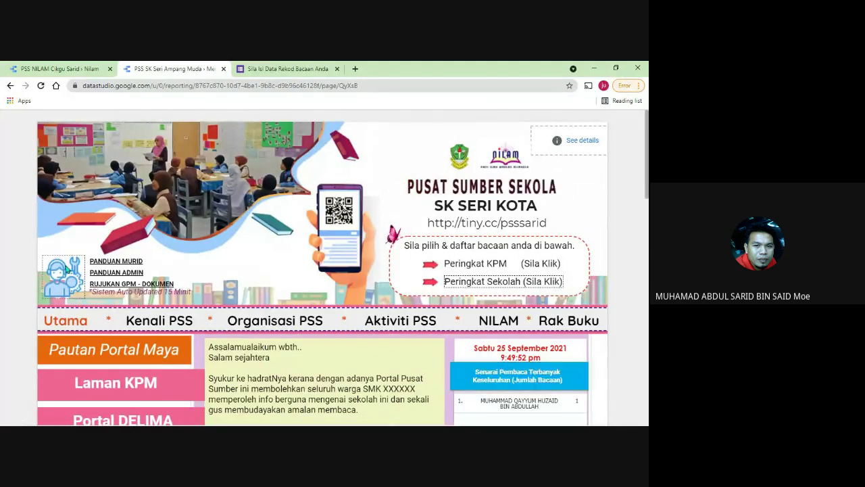
left_click(112, 260)
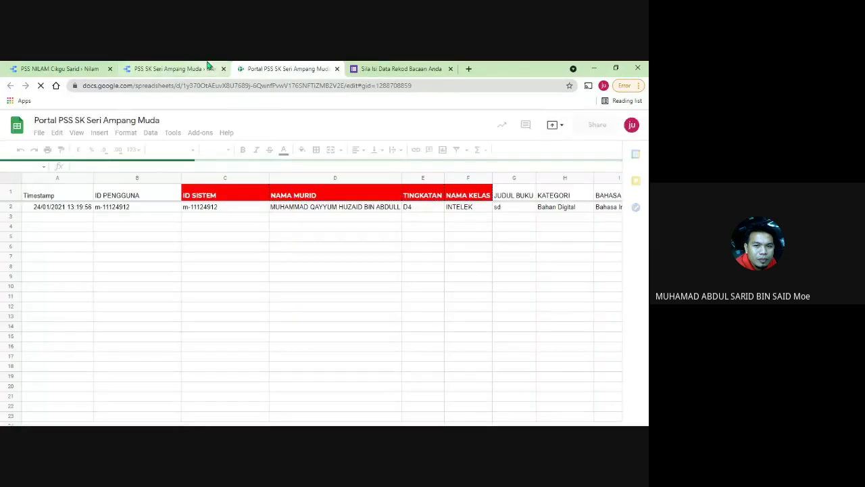
- Check the response spreadsheet and reading-record form tabs, ending on the Data Studio report
left_click(206, 67)
left_click(291, 69)
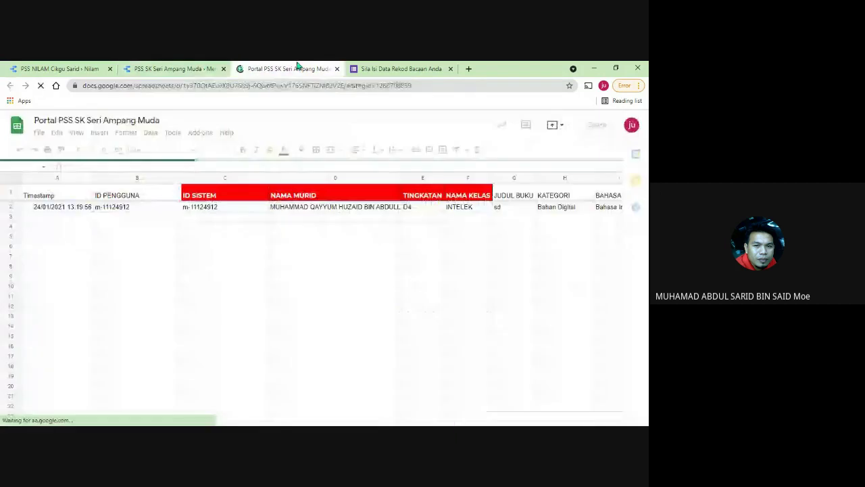
left_click(142, 68)
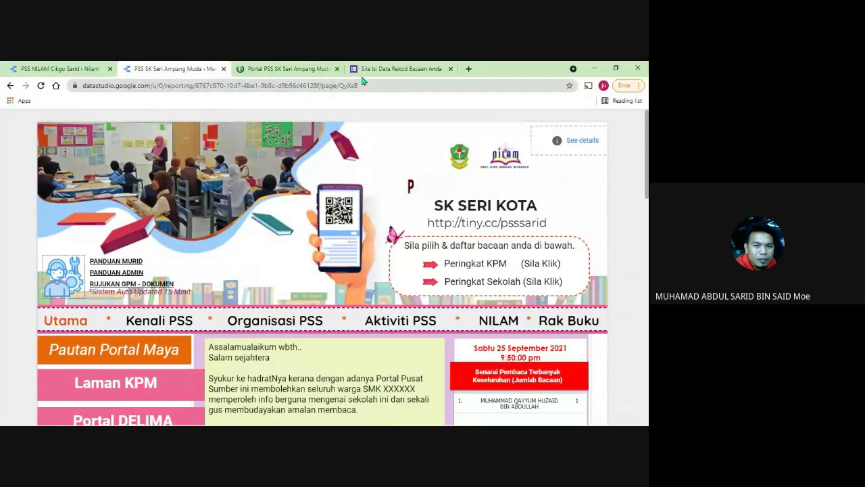
left_click(387, 69)
left_click(205, 65)
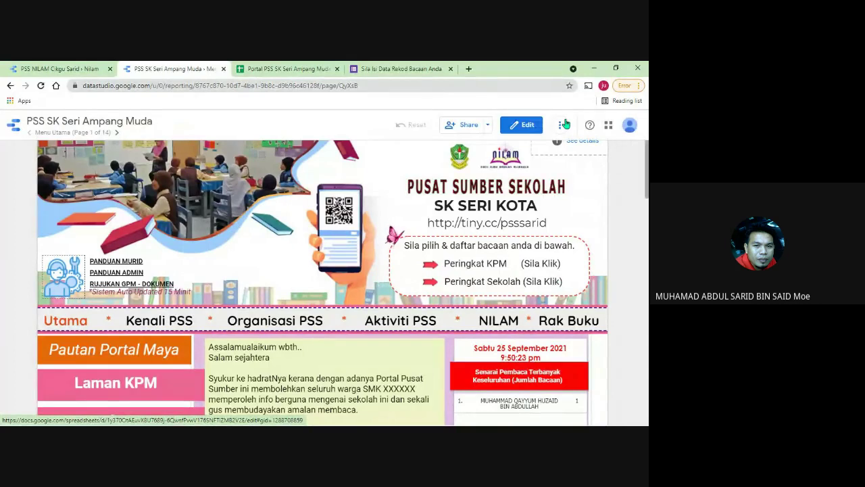
- On the PSS NILAM Cikgu Sarid report's Utama page, start a copy, review data sources, then cancel
left_click(46, 69)
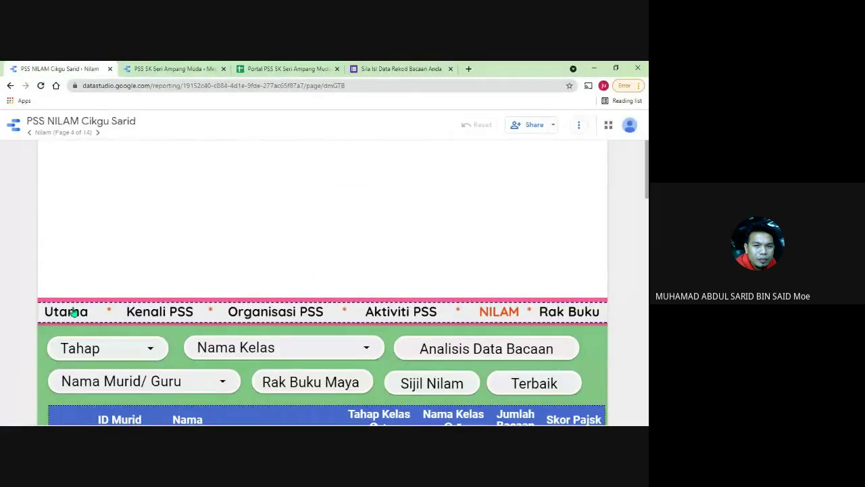
left_click(74, 311)
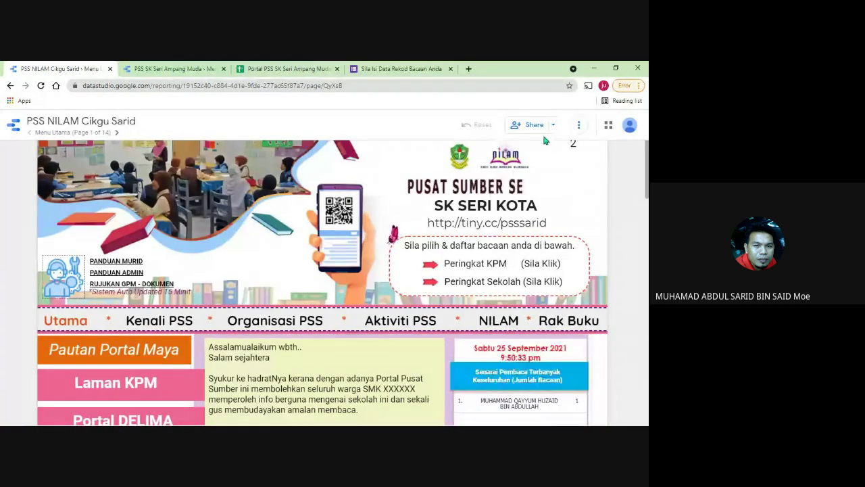
left_click(575, 126)
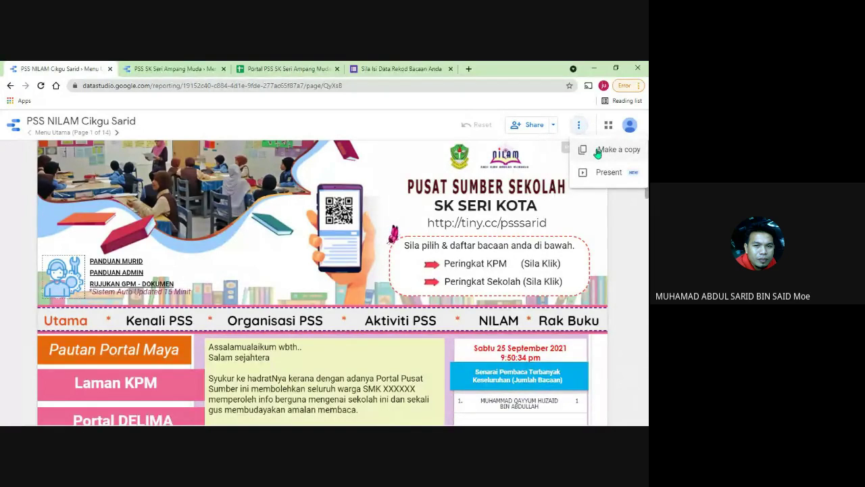
left_click(597, 154)
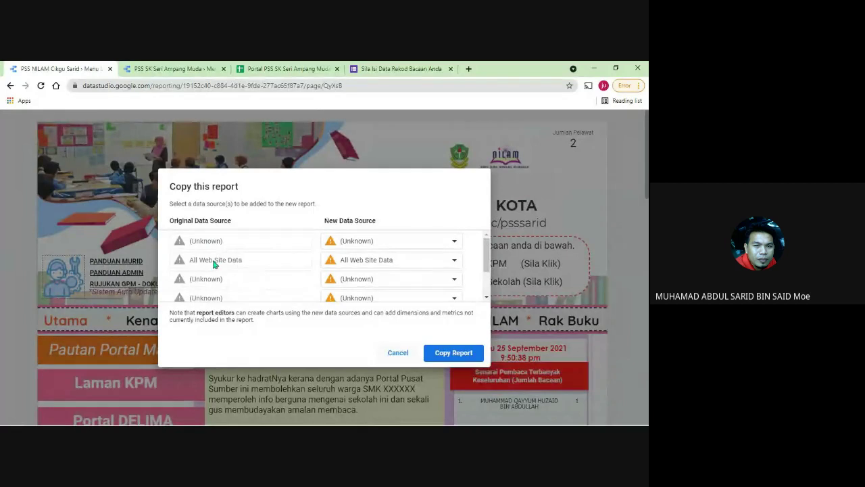
scroll(217, 284, "down", 2)
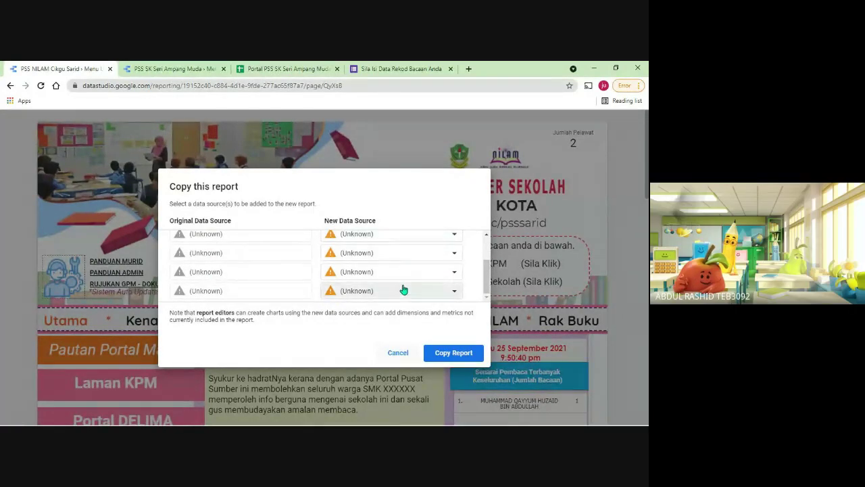
scroll(405, 281, "up", 2)
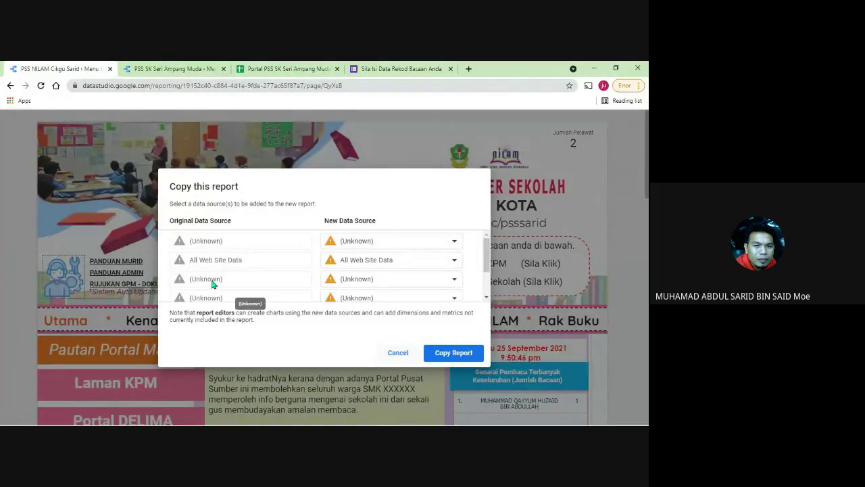
scroll(216, 274, "down", 2)
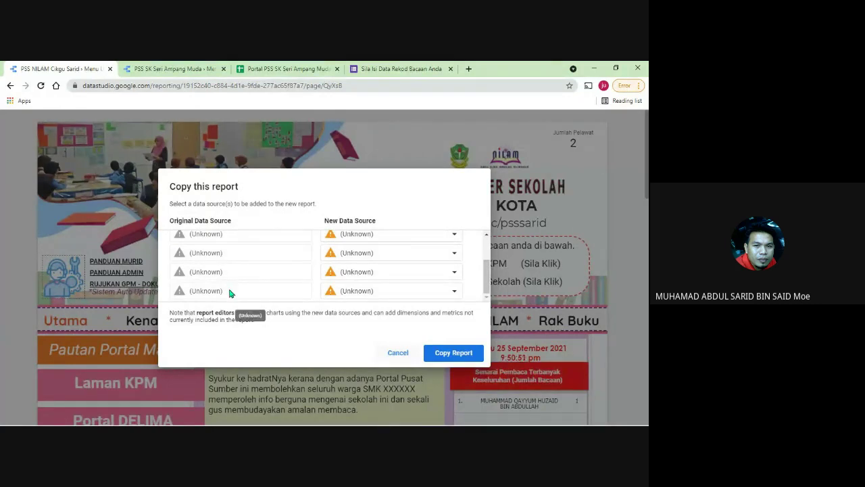
scroll(246, 283, "up", 1)
scroll(246, 283, "up", 1)
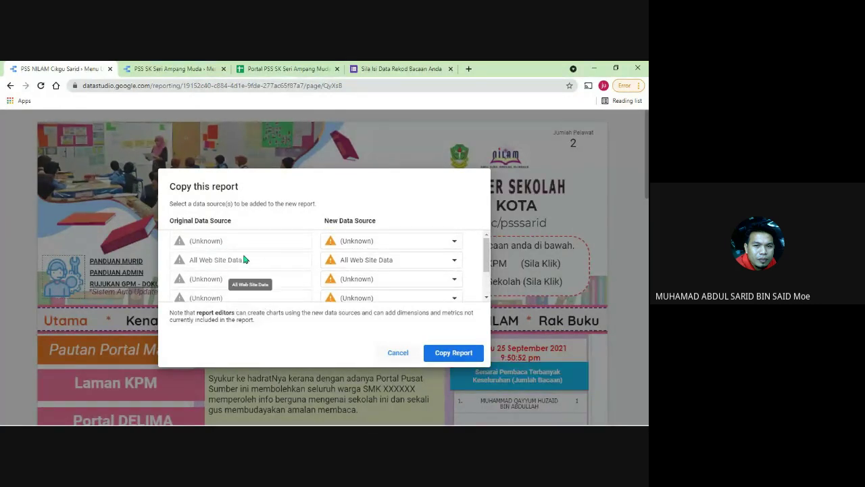
scroll(255, 267, "down", 2)
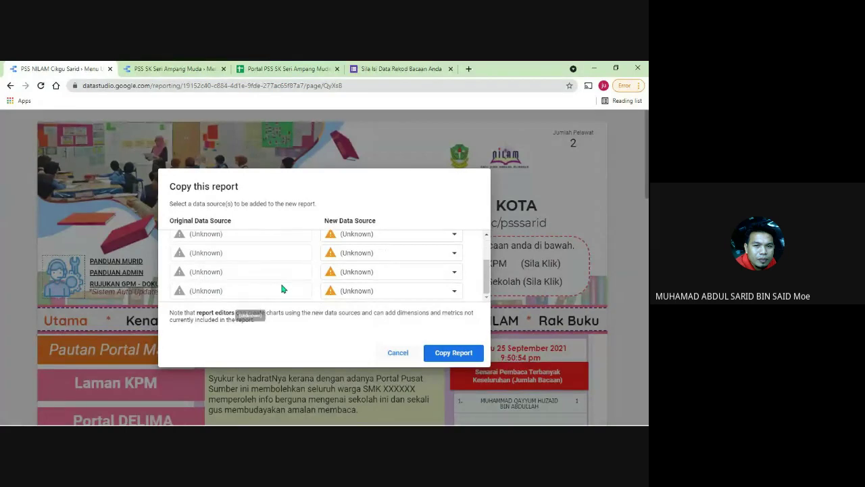
left_click(396, 352)
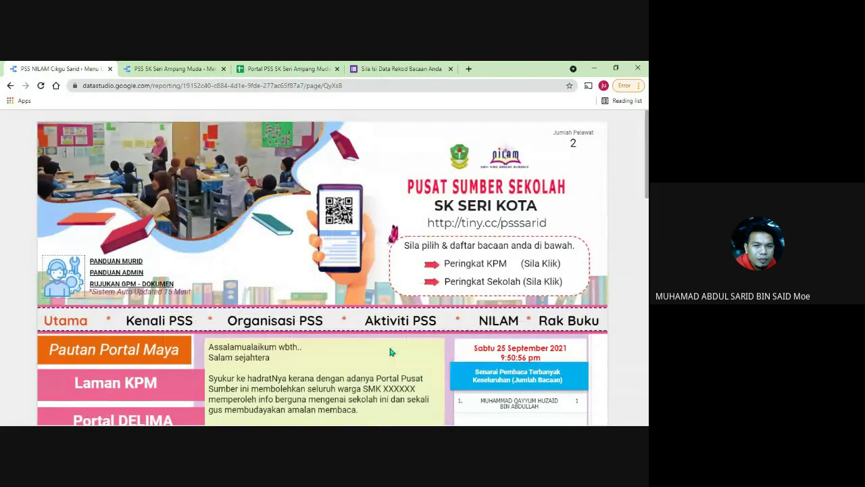
- Look over the PSS SK Seri Ampang Muda report and open a blank new tab
left_click(180, 70)
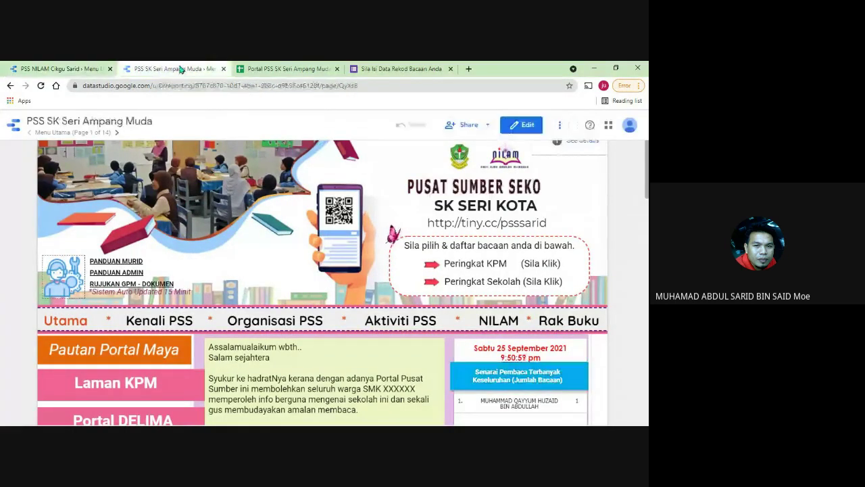
scroll(532, 308, "down", 2)
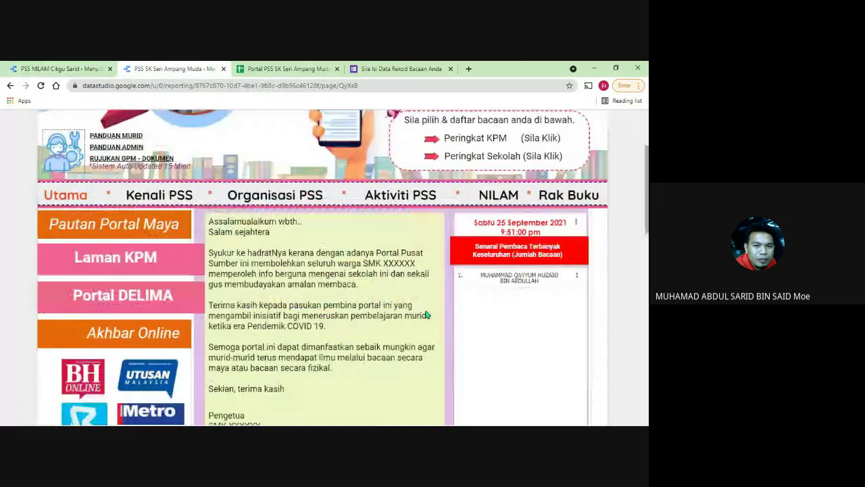
scroll(559, 244, "up", 2)
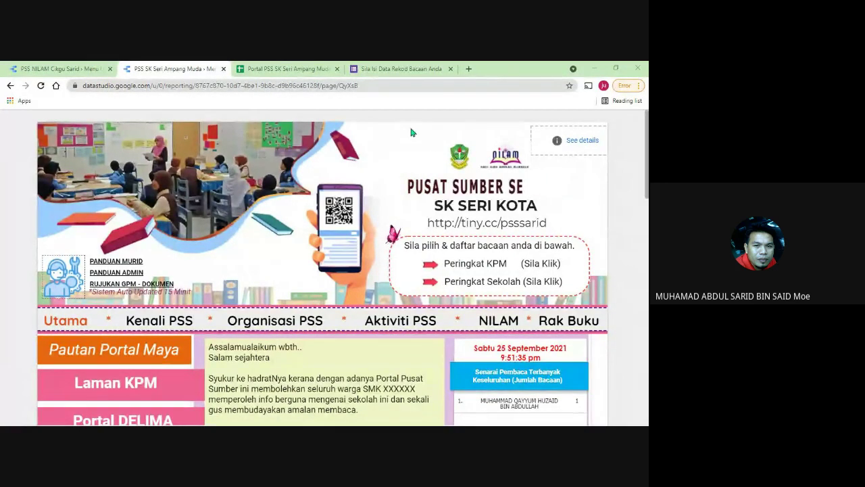
left_click(468, 68)
- Copy 'SK Seri Ampang Muda' from the response spreadsheet's title into the clipboard
left_click(284, 69)
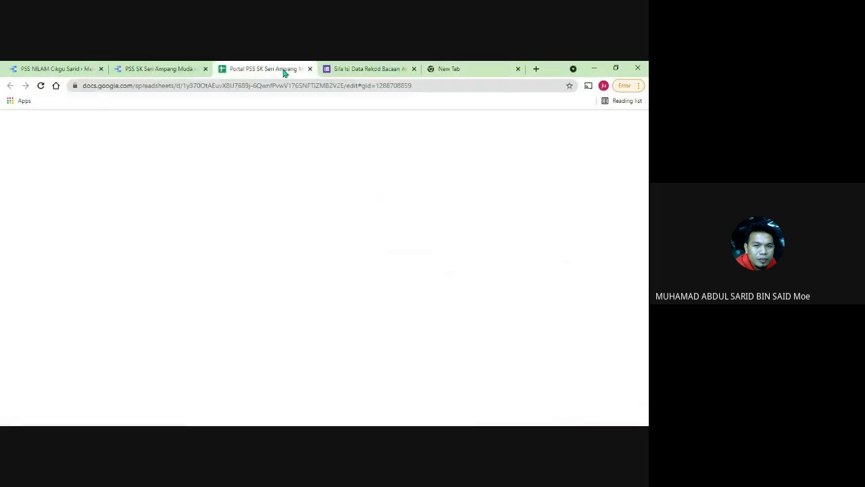
double_click(149, 121)
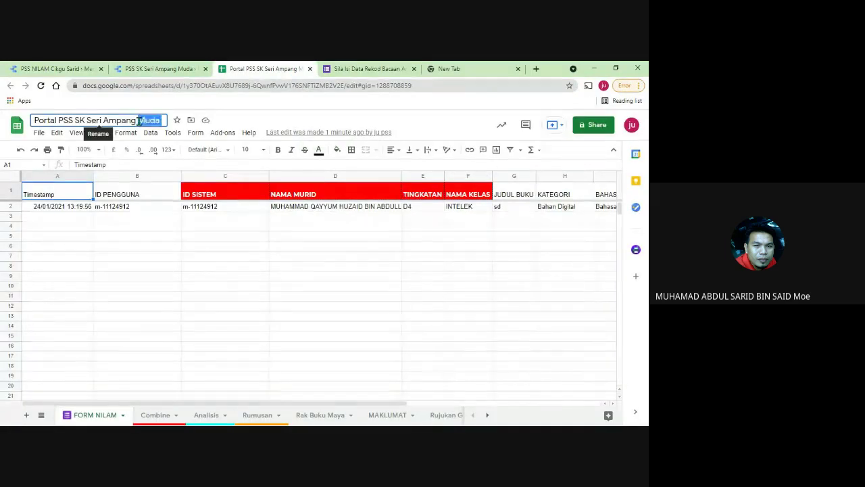
left_click_drag(75, 119, 162, 121)
right_click(138, 122)
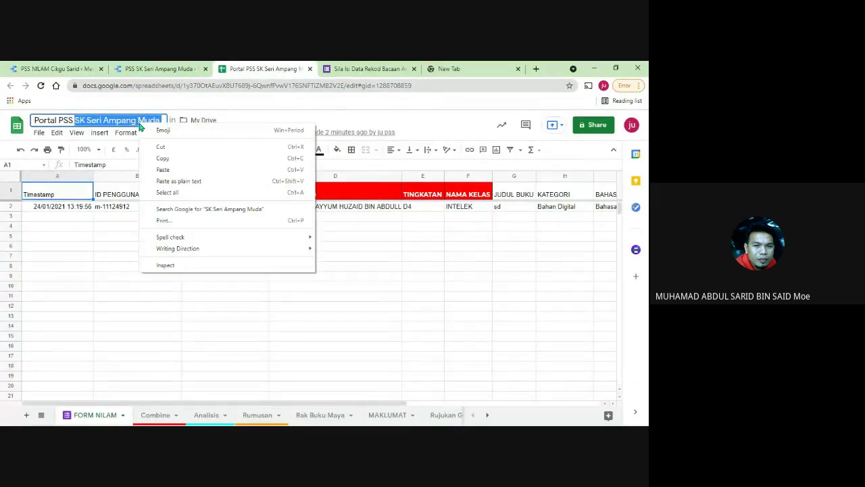
left_click(159, 159)
left_click(434, 68)
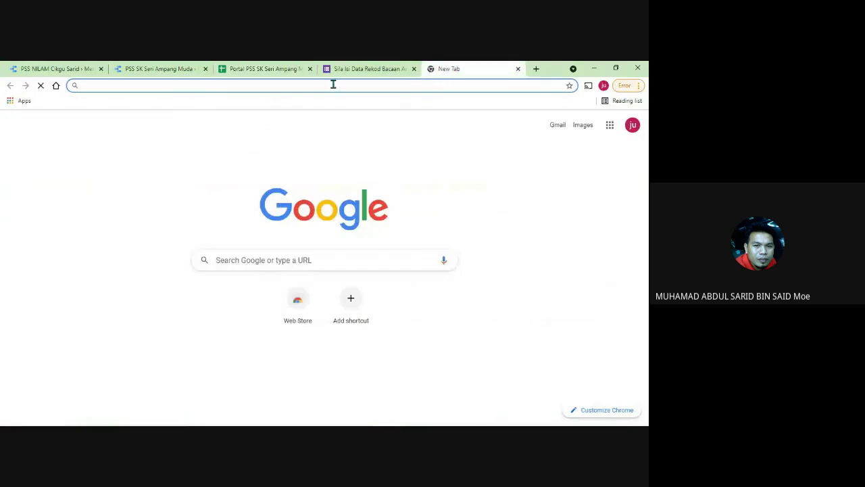
- Search Google Images for SK Seri Ampang Muda and preview the school crest
right_click(332, 84)
left_click(388, 160)
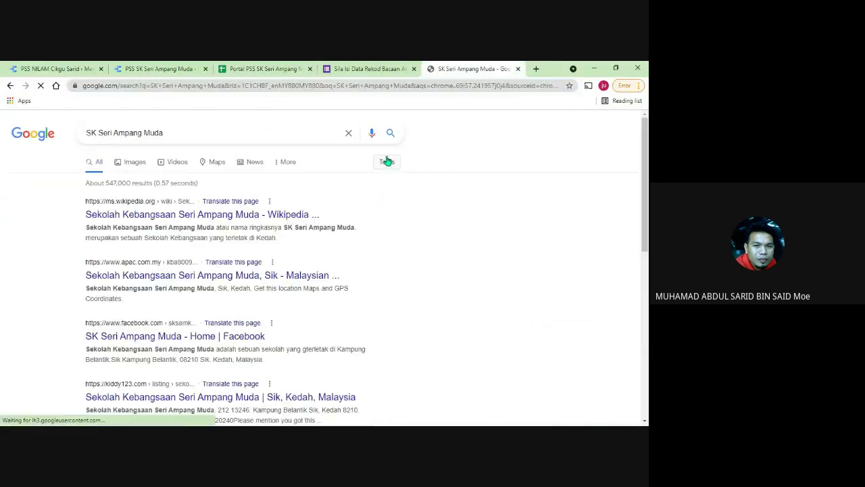
left_click(123, 160)
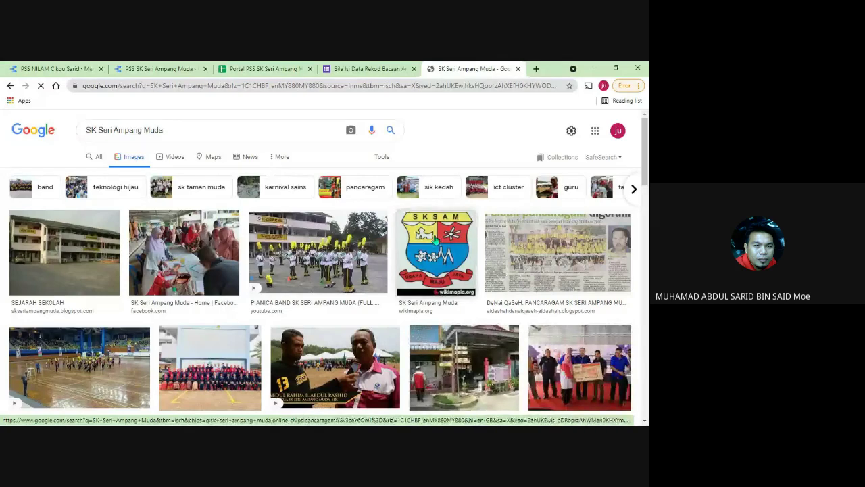
left_click(436, 240)
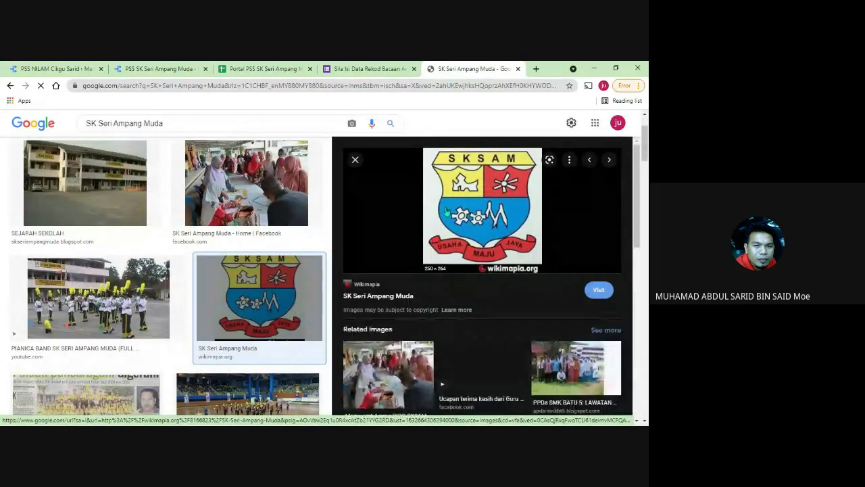
- Save the crest image to the Desktop as 42_big, then return to the report
right_click(464, 183)
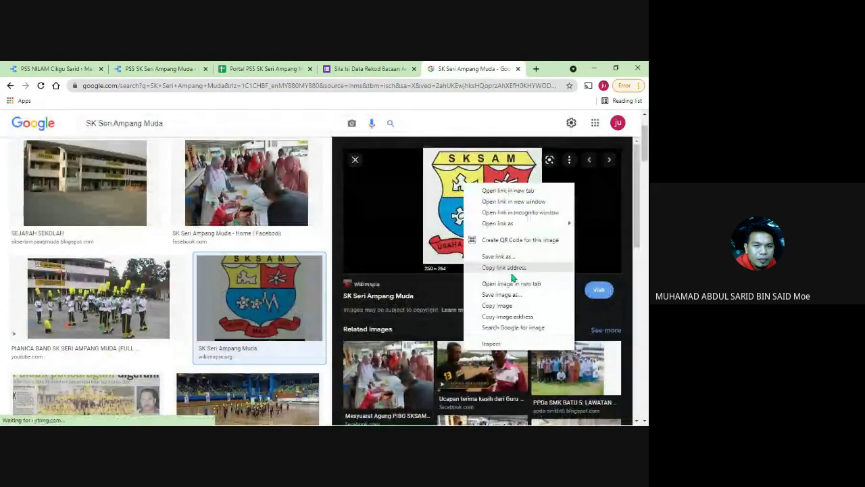
left_click(514, 304)
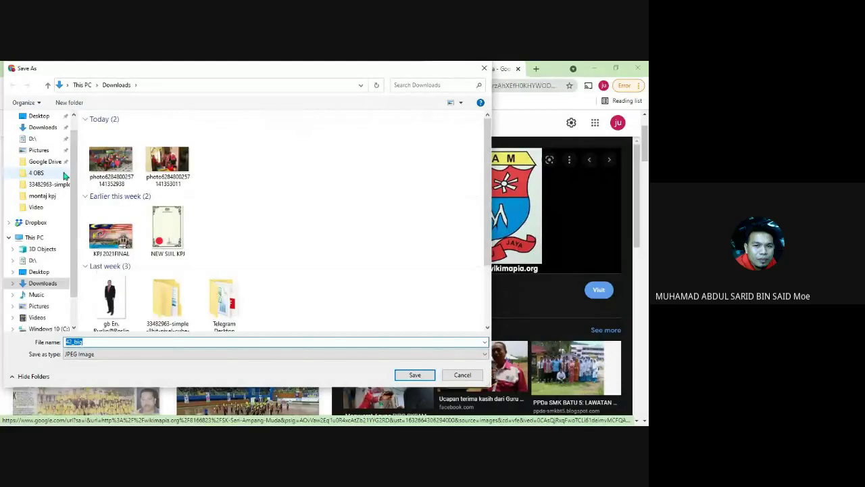
left_click(40, 135)
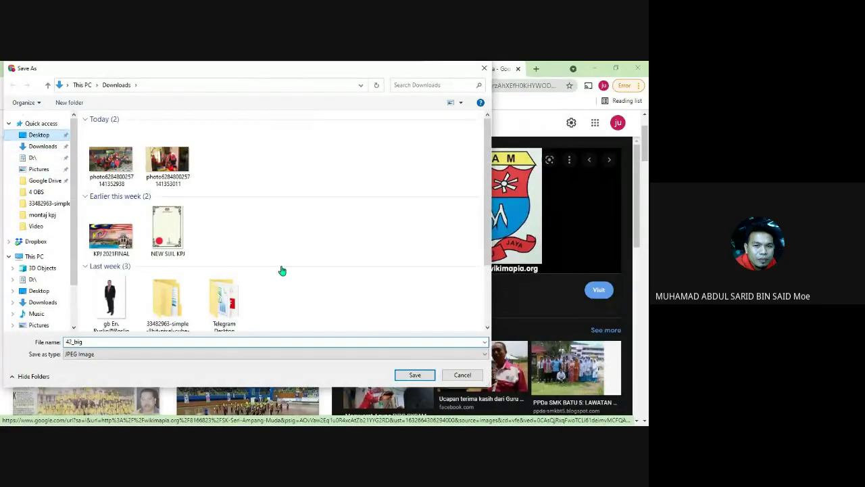
left_click(414, 374)
left_click(162, 68)
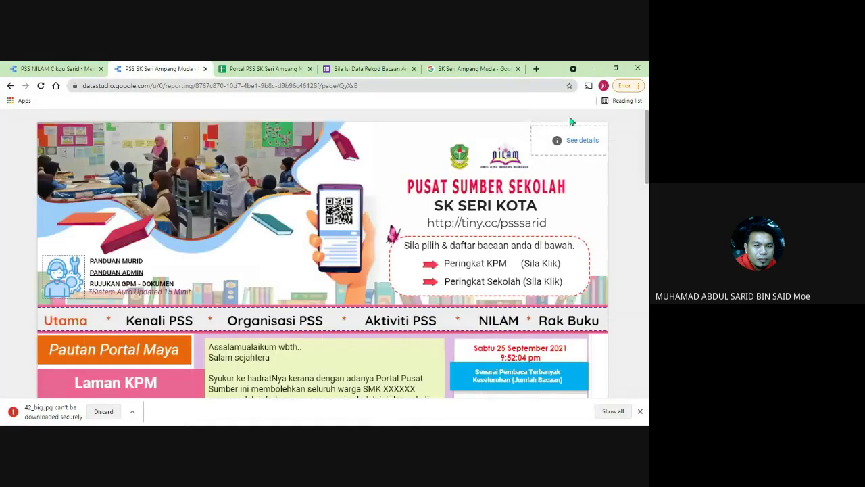
- In edit mode, select the banner logo and browse for a replacement image file
left_click(530, 125)
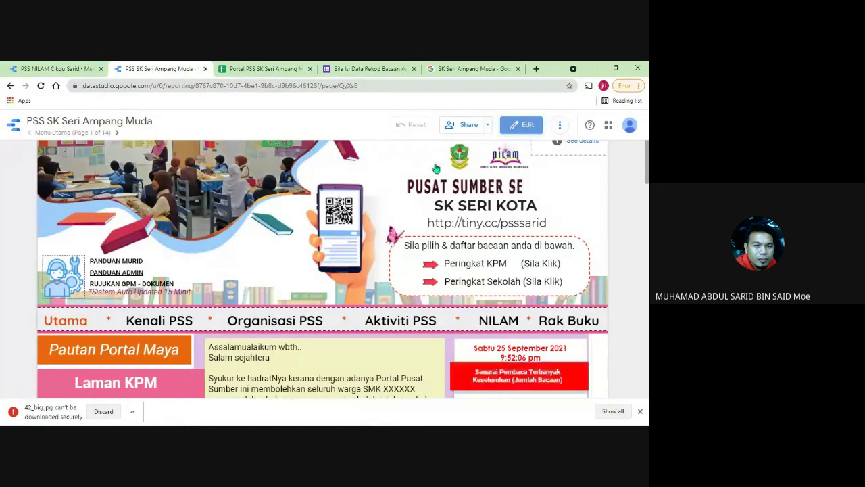
left_click(359, 199)
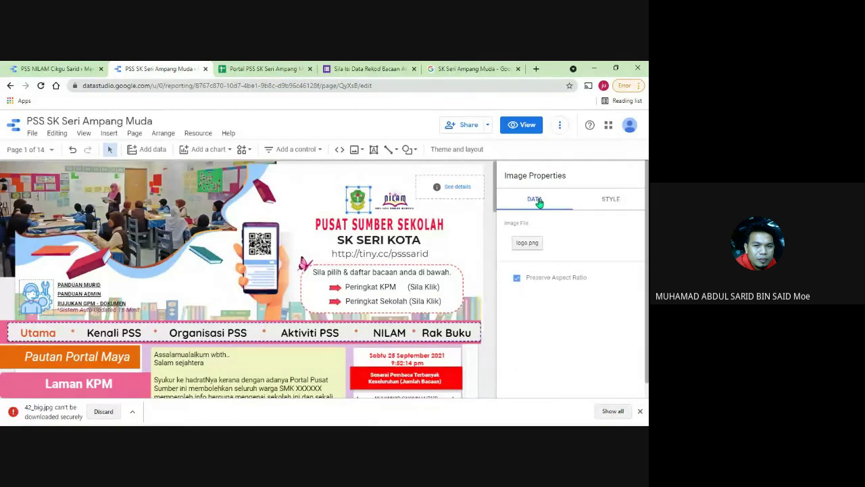
left_click(535, 199)
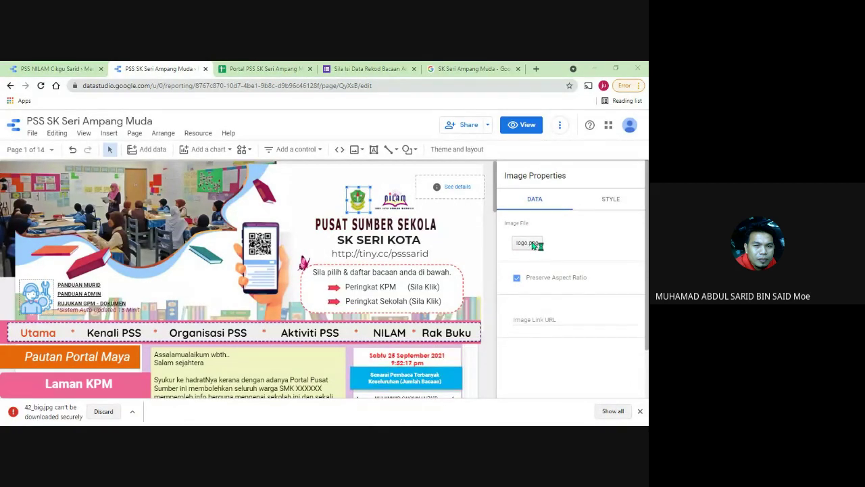
left_click(534, 245)
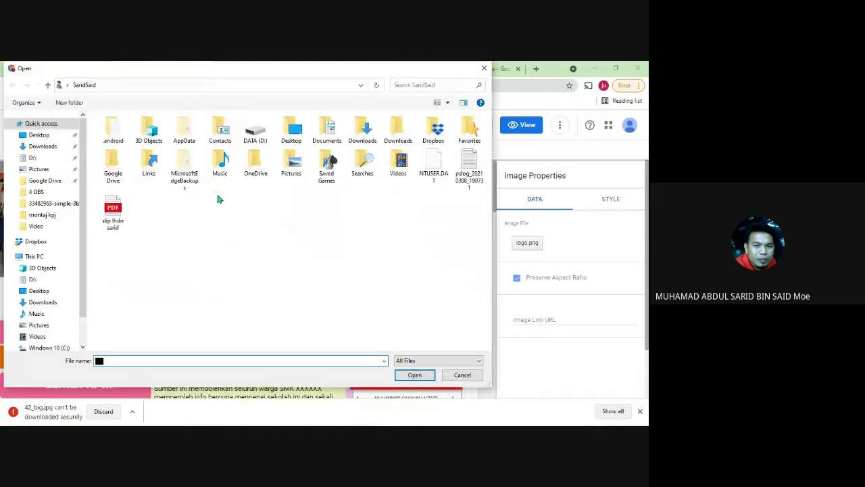
left_click(41, 136)
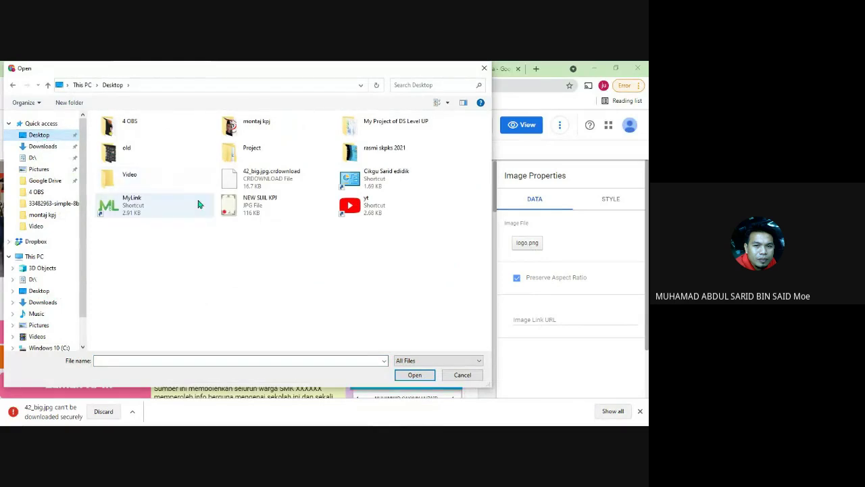
left_click(42, 146)
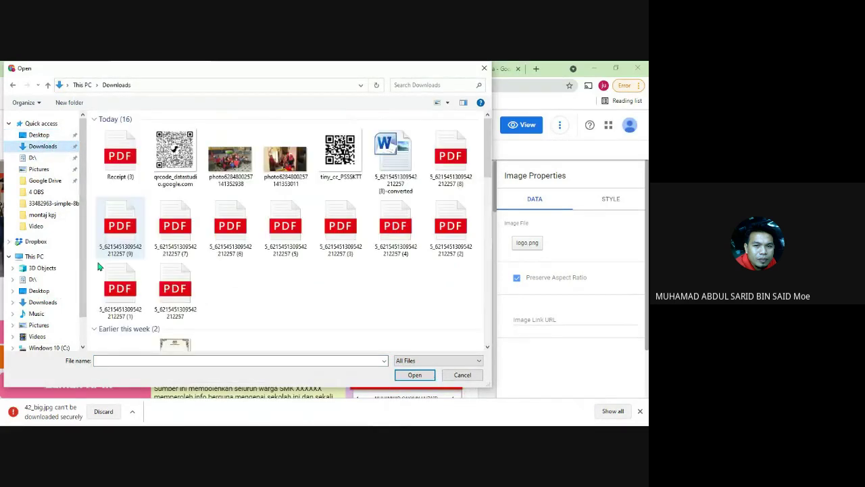
left_click(462, 375)
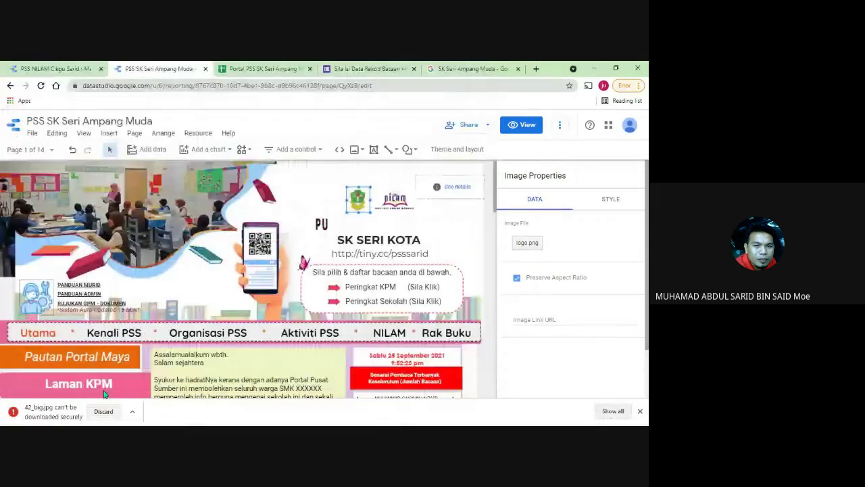
- Keep the blocked 42_big.jpg download and set it from the Desktop as the logo
left_click(132, 411)
left_click(143, 380)
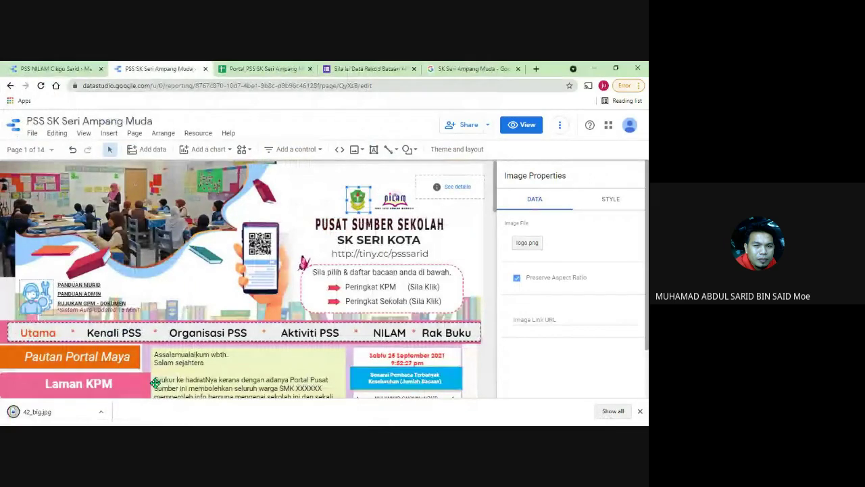
left_click(534, 244)
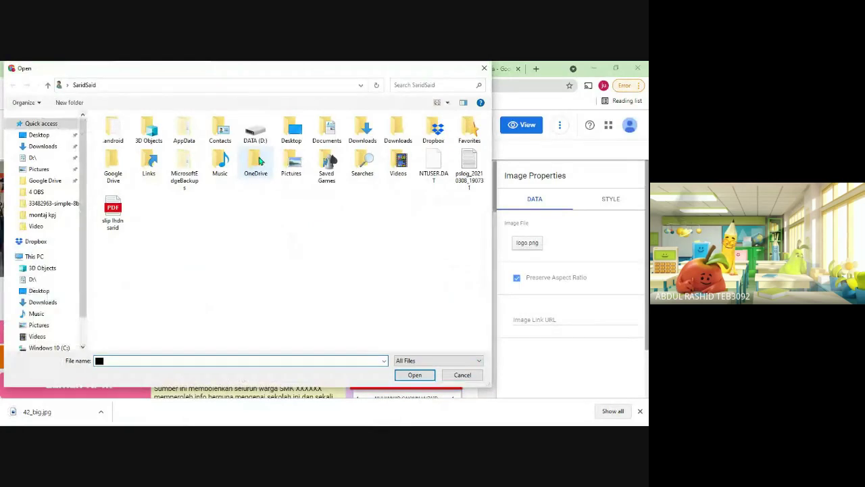
left_click(48, 147)
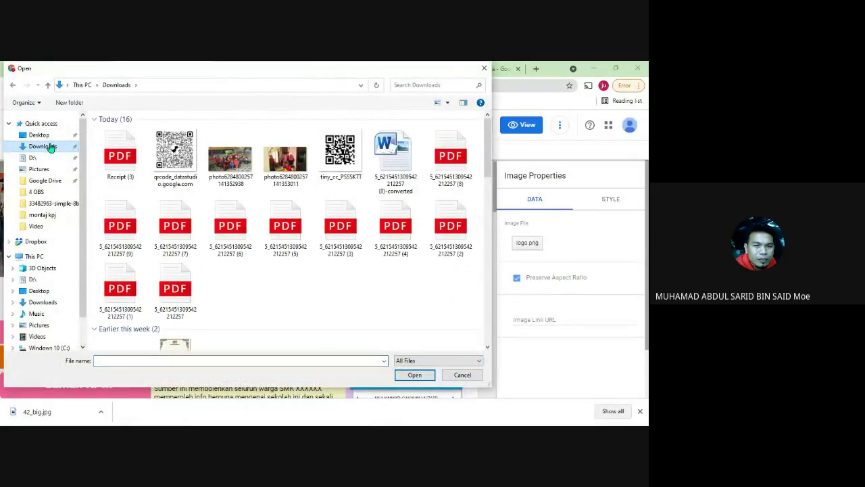
left_click(44, 135)
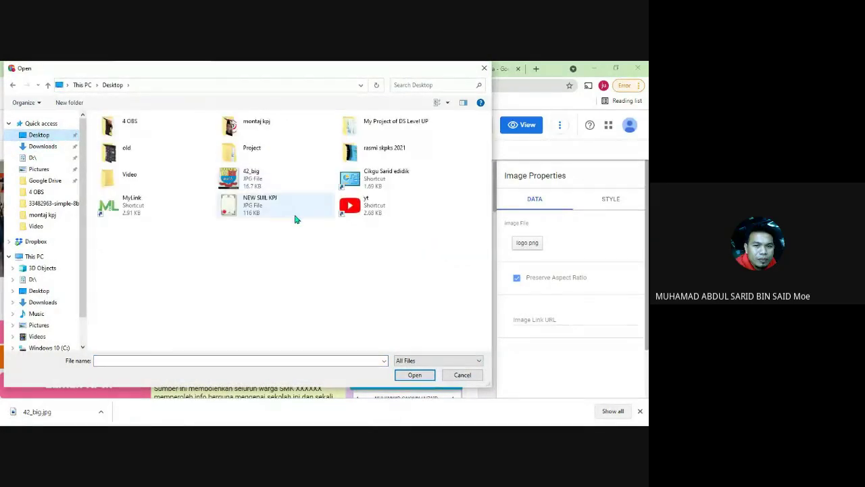
double_click(234, 178)
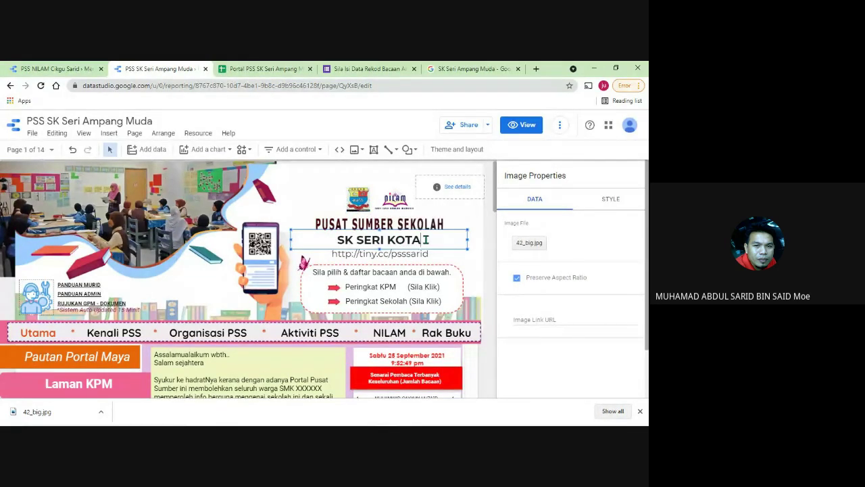
- Replace KOTA with AMPANG MUDA in the banner heading and preview the report
left_click(390, 239)
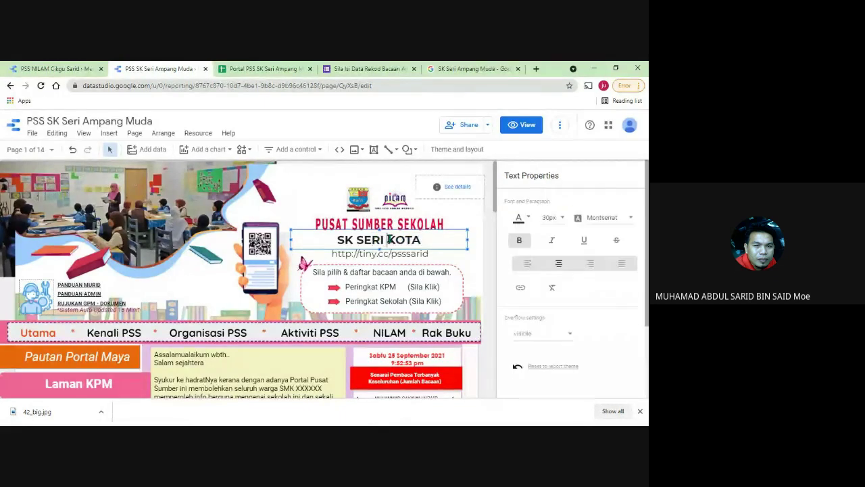
left_click_drag(425, 238, 390, 238)
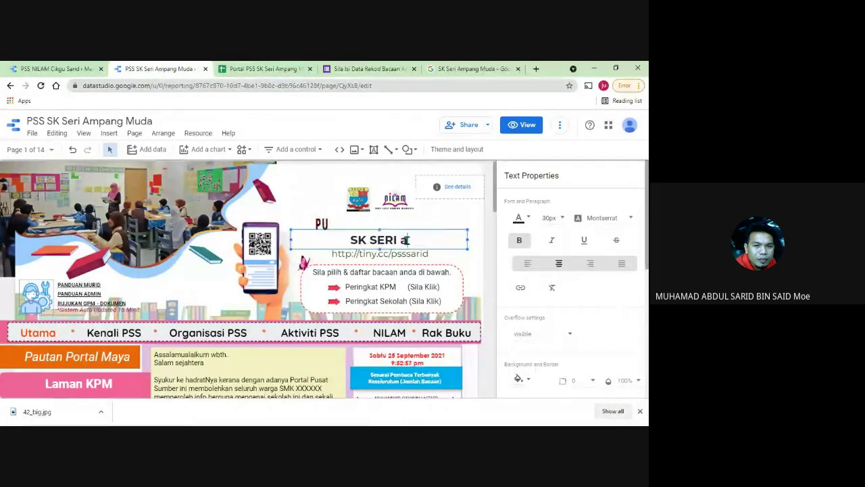
type("AMPANG MUDA")
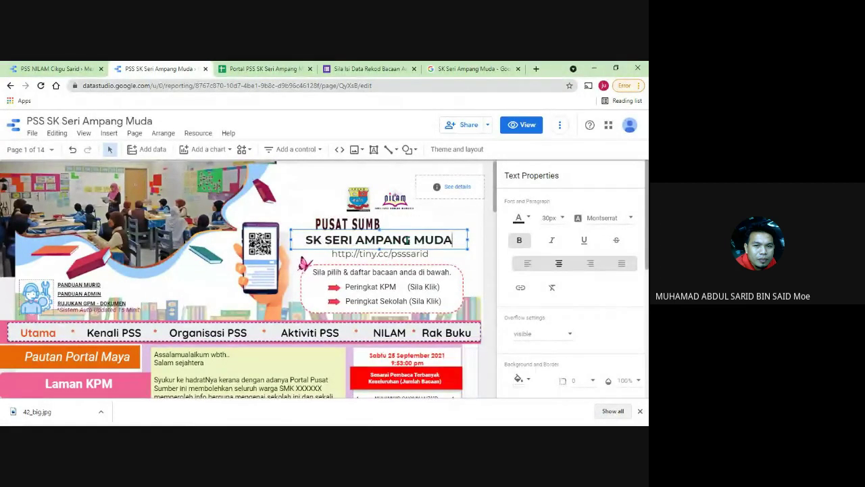
left_click(516, 129)
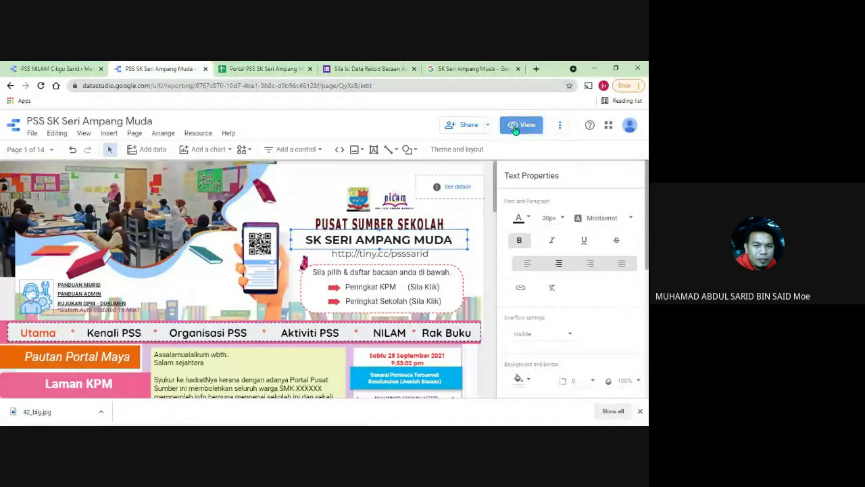
scroll(388, 250, "down", 3)
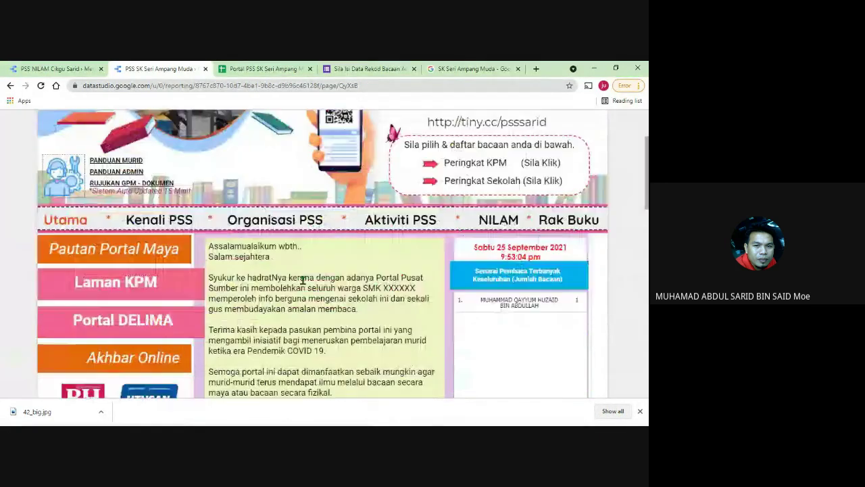
scroll(389, 250, "up", 3)
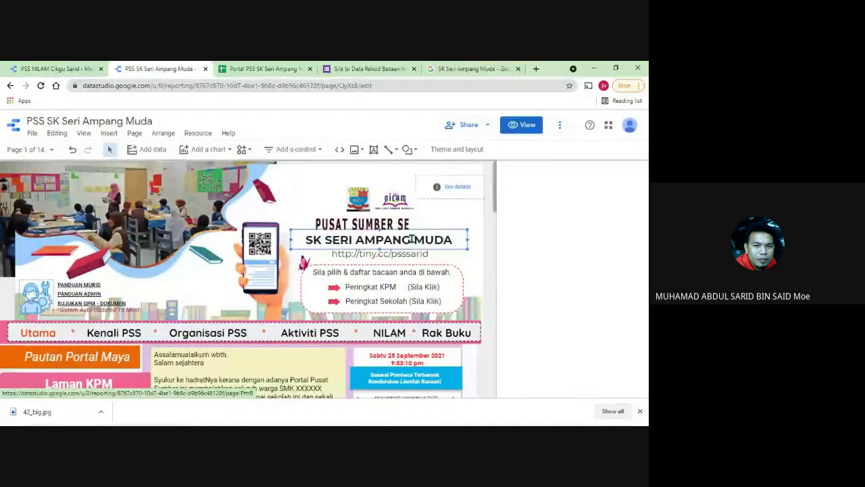
- Copy the full SK SERI AMPANG MUDA heading text
left_click(454, 238)
left_click_drag(454, 239, 309, 236)
key("ctrl+c")
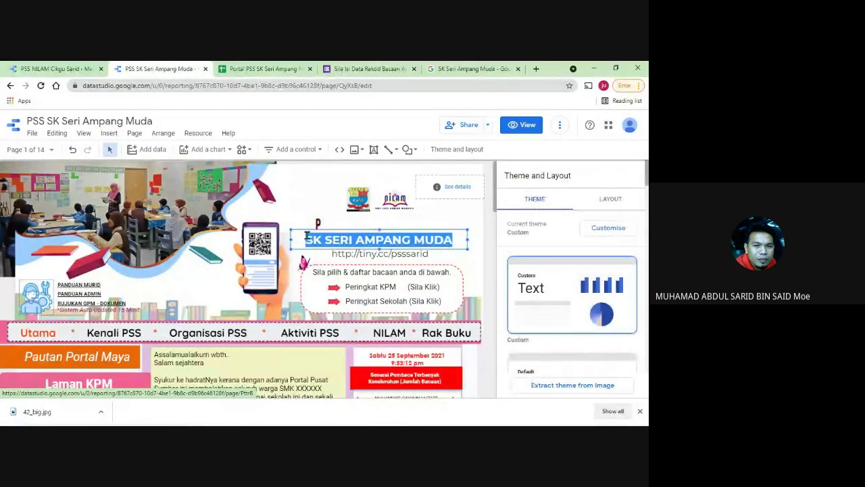
right_click(319, 243)
left_click(333, 272)
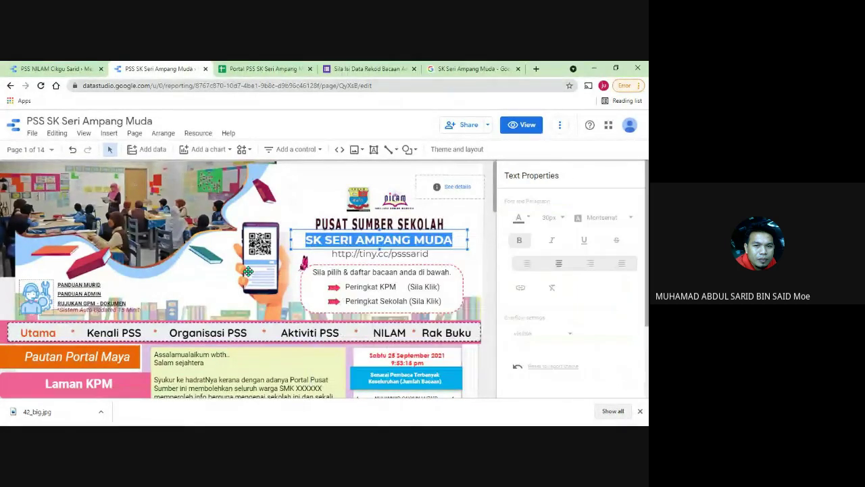
- Paste SK SERI AMPANG MUDA over the SMK XXXXXX placeholder in the welcome greeting
scroll(314, 282, "down", 2)
left_click(313, 248)
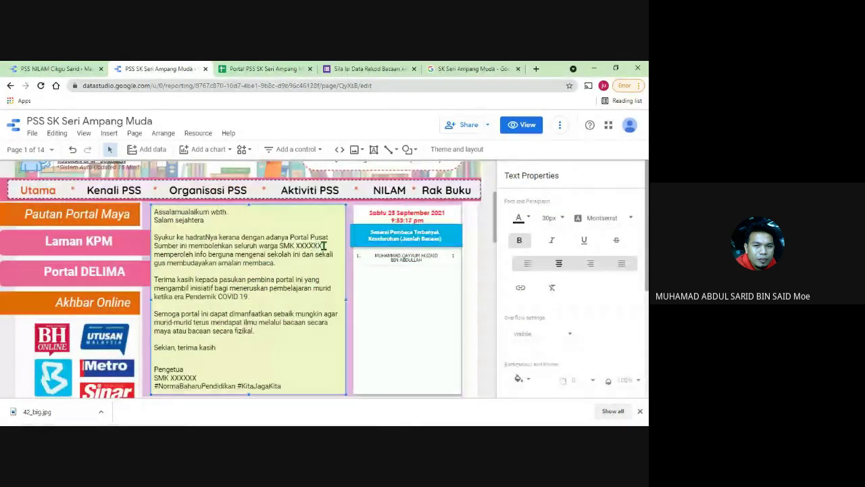
left_click_drag(292, 245, 280, 246)
right_click(281, 246)
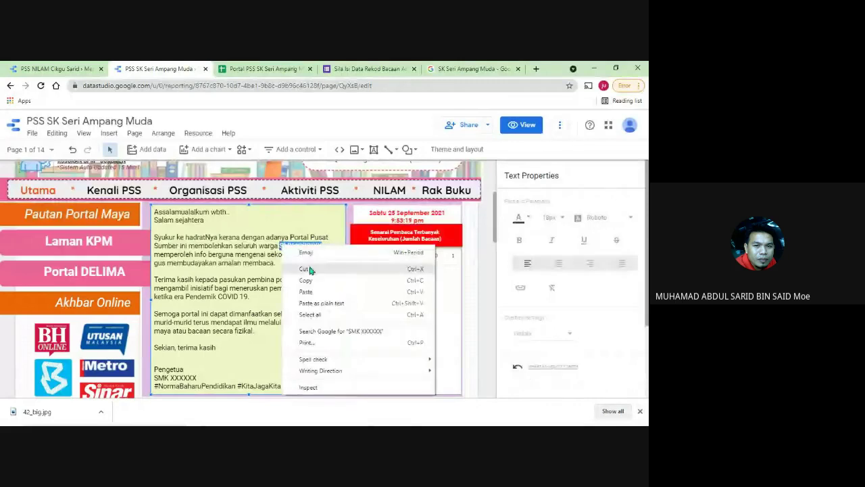
left_click(308, 291)
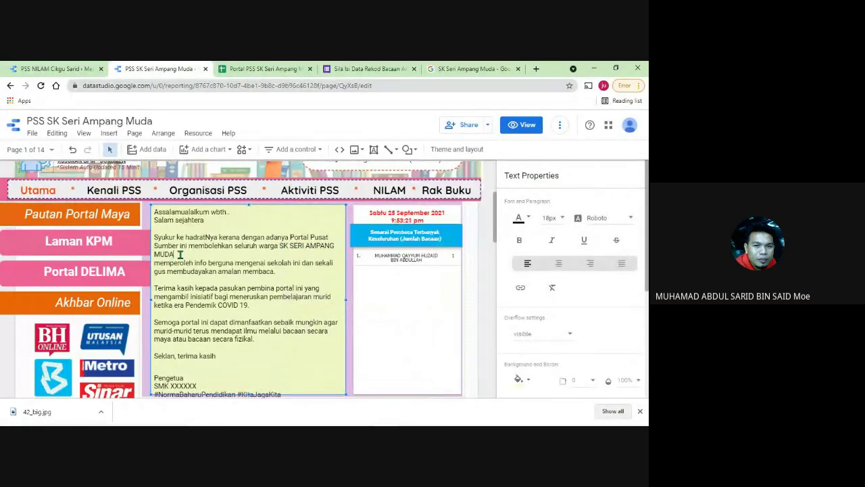
key("BackSpace")
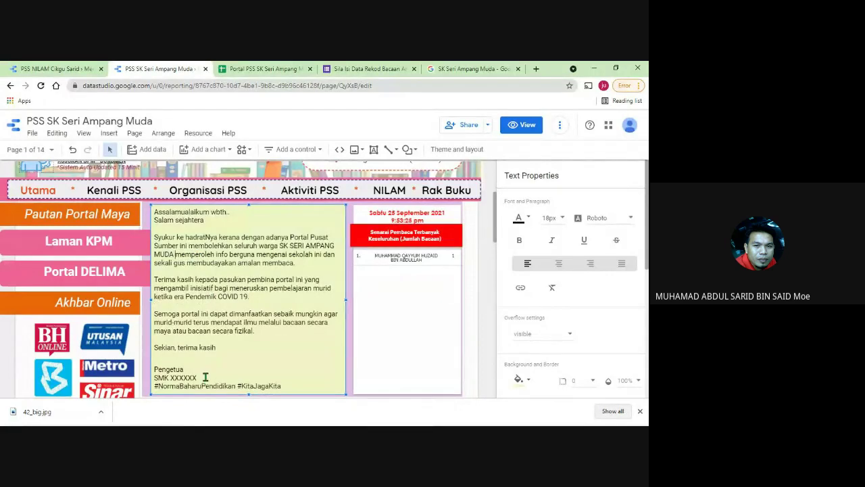
- Paste the school name into the signature and replace Pengetua with GURU BESAR
left_click_drag(177, 377, 155, 377)
right_click(169, 377)
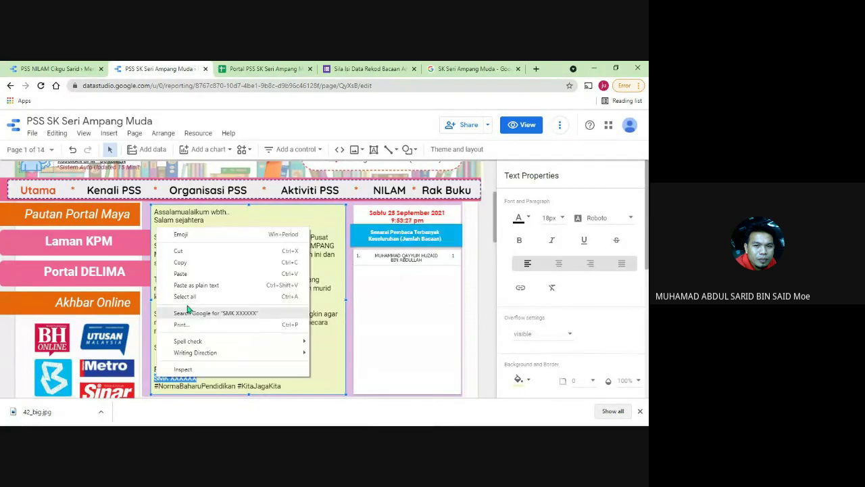
left_click(187, 274)
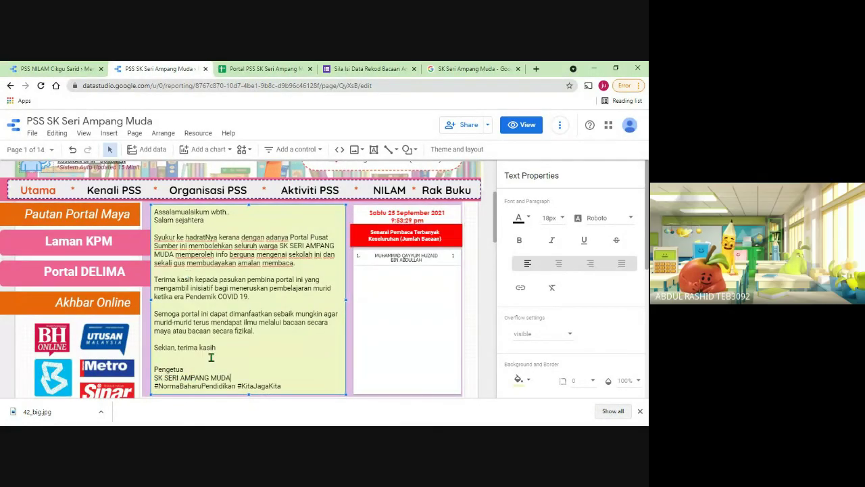
double_click(176, 369)
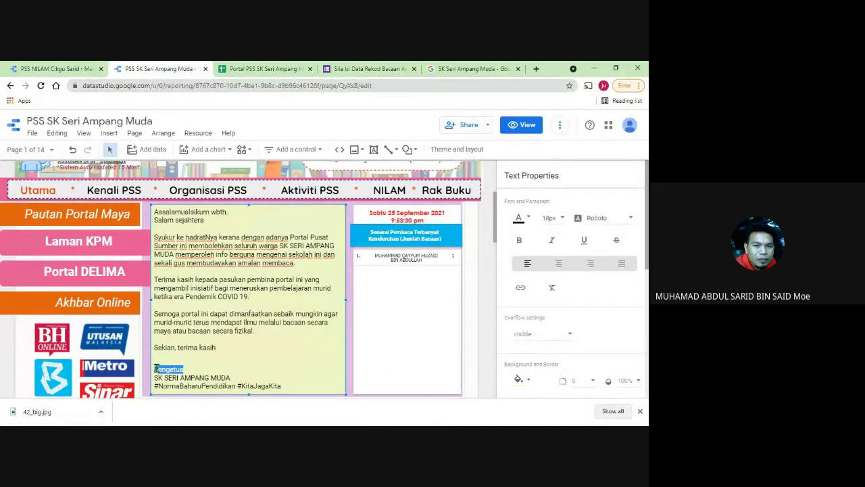
type("GURU")
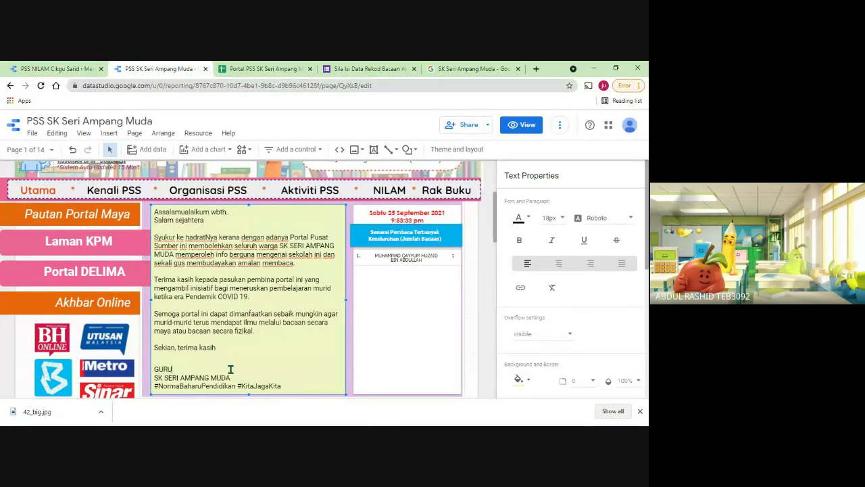
type(" BESAR")
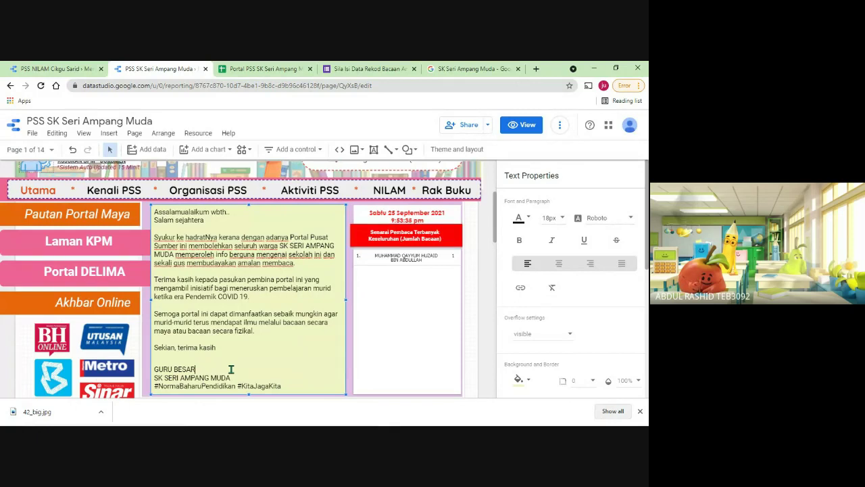
left_click(640, 414)
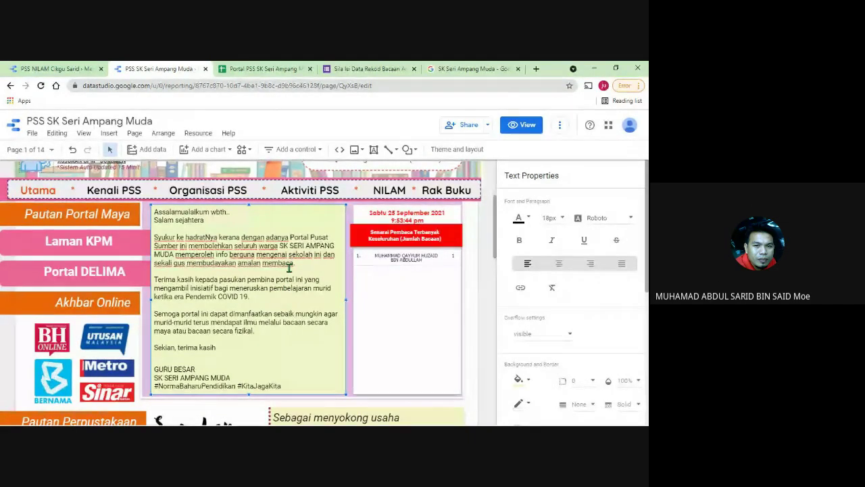
- Check the SK Seri Kota portal for reference, then return to the report editor
left_click(75, 68)
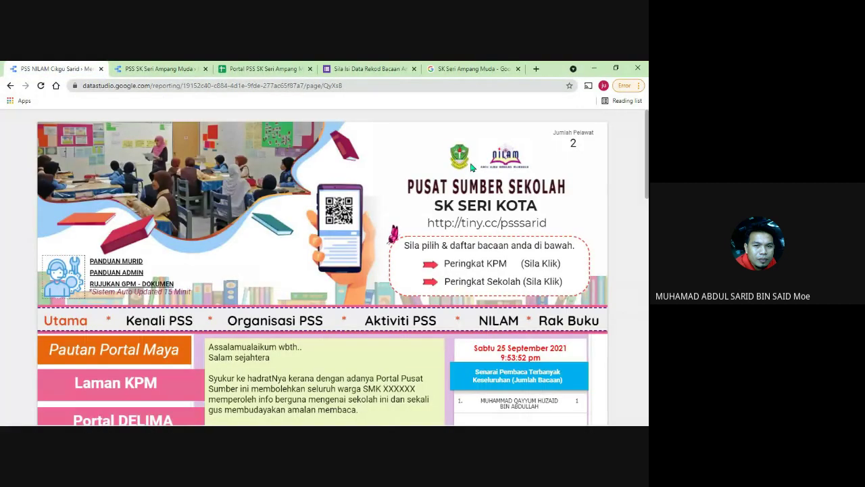
mouse_move(576, 129)
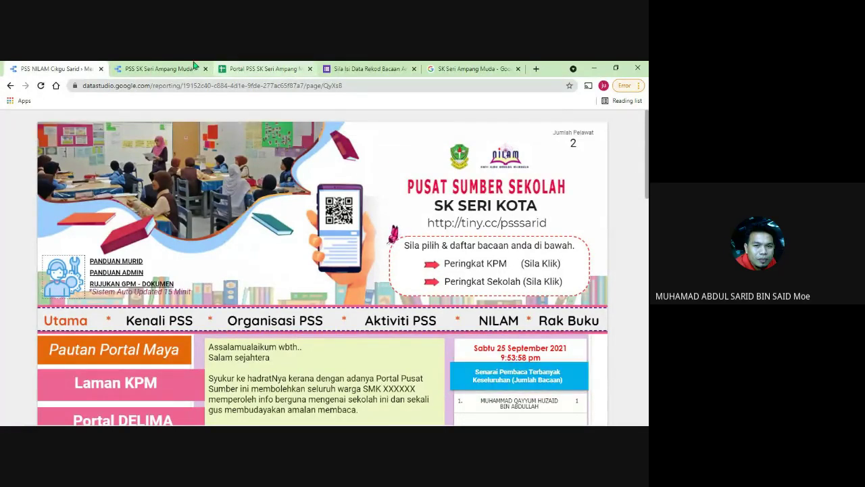
left_click(159, 68)
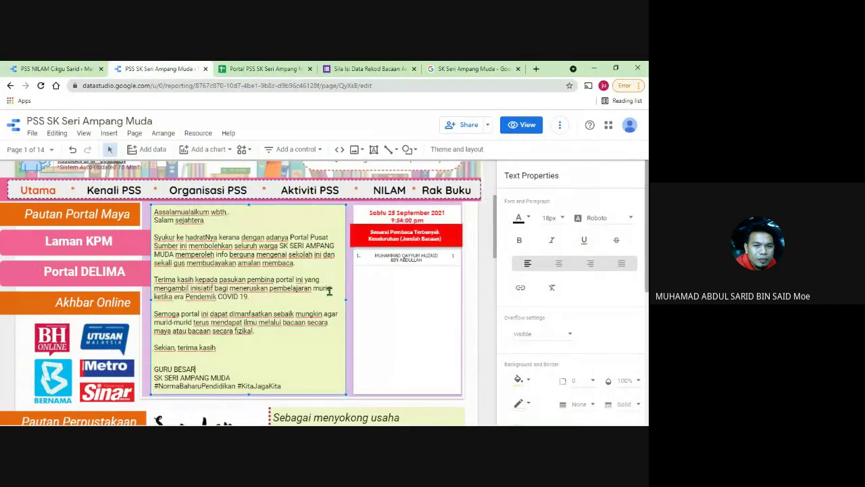
- Copy SK SERI AMPANG MUDA from the welcome text's signature
scroll(257, 309, "down", 3)
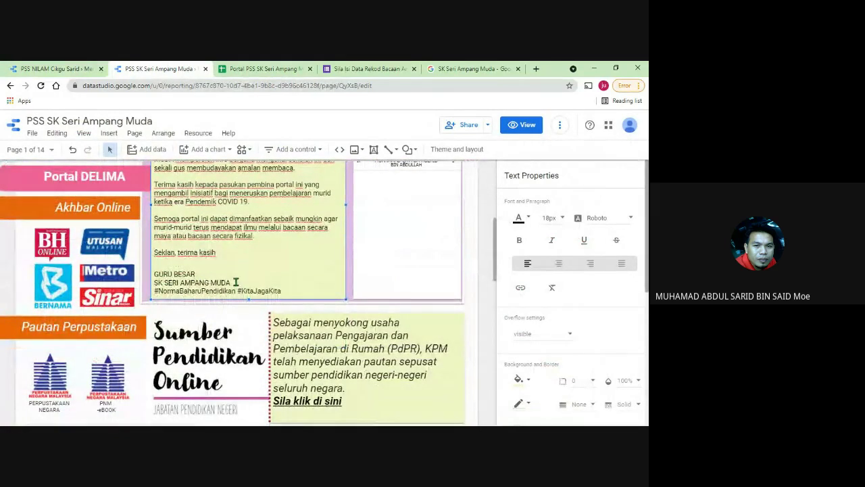
scroll(237, 271, "down", 1)
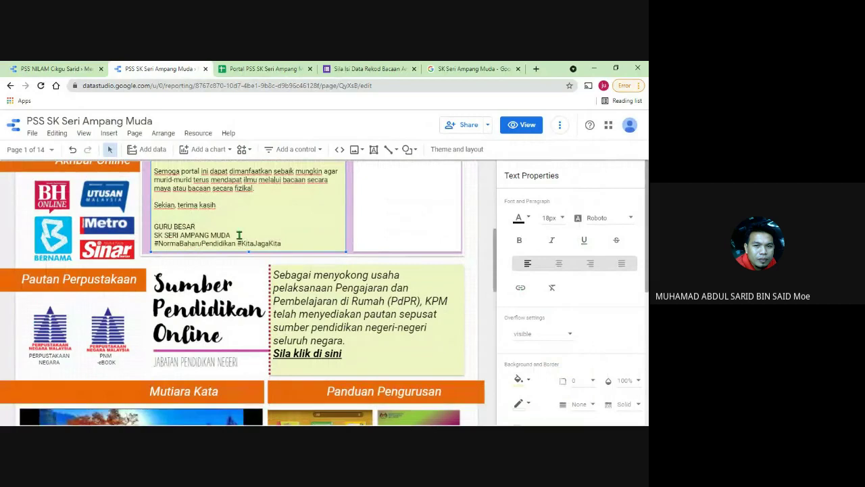
left_click_drag(239, 234, 154, 235)
right_click(160, 235)
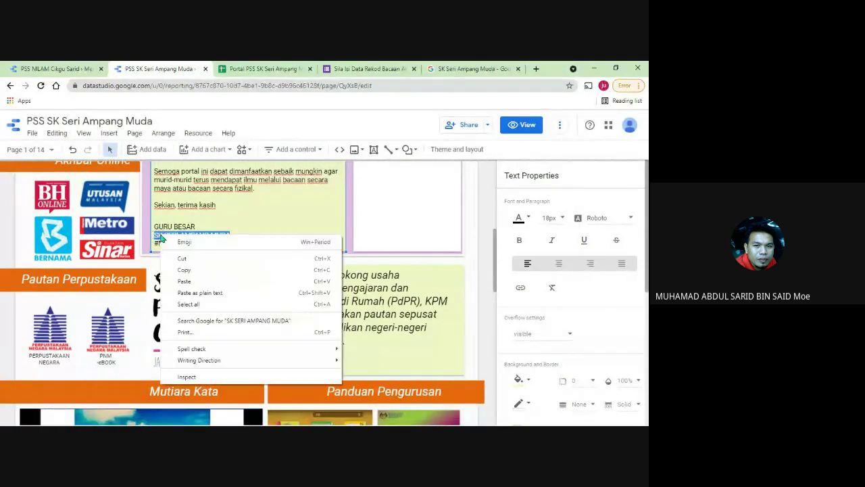
left_click(203, 270)
scroll(427, 283, "down", 5)
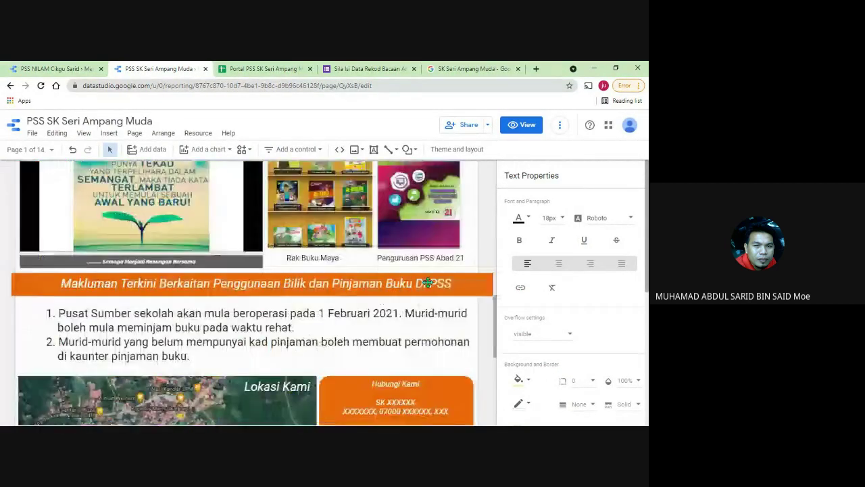
scroll(427, 283, "down", 3)
- Paste the school name over SK XXXXXX in the Hubungi Kami box
left_click(420, 250)
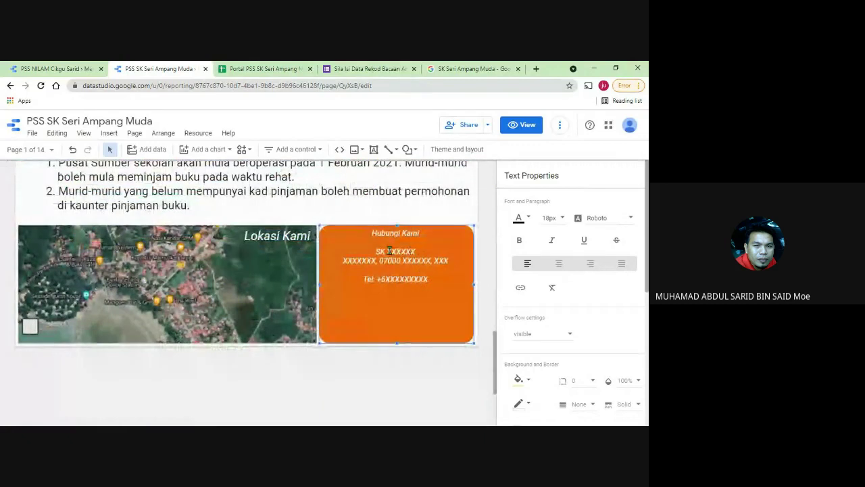
double_click(391, 250)
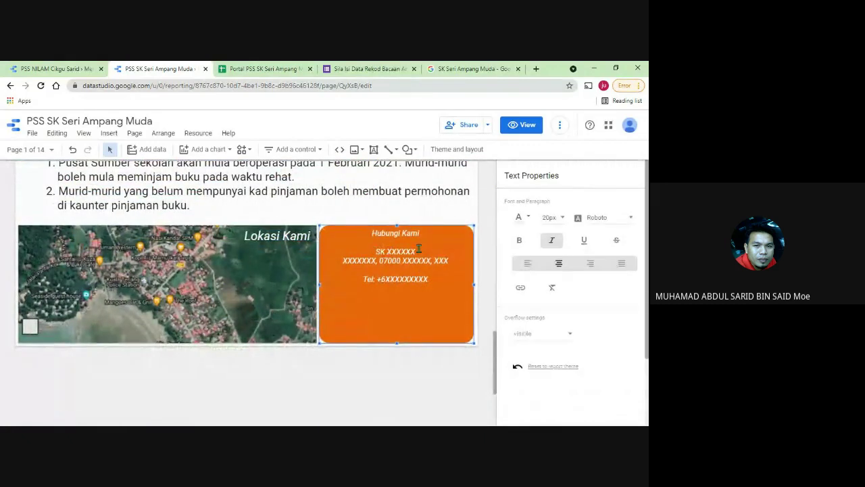
left_click_drag(394, 249, 376, 250)
right_click(379, 249)
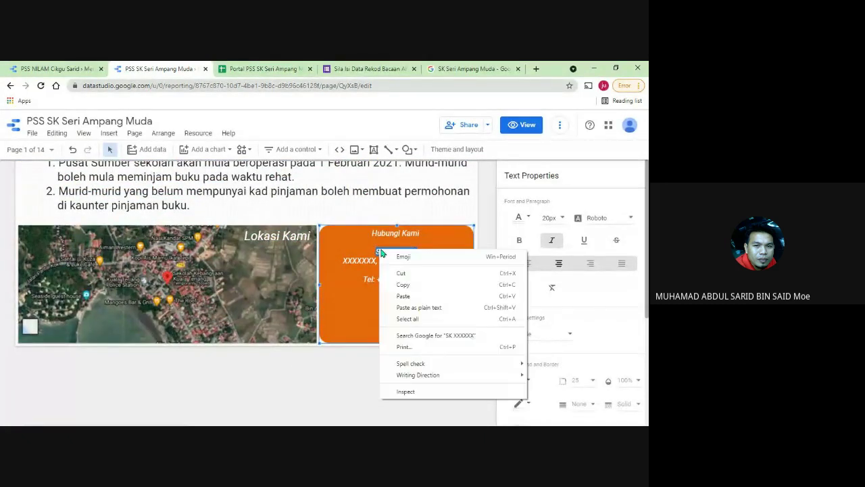
left_click(415, 297)
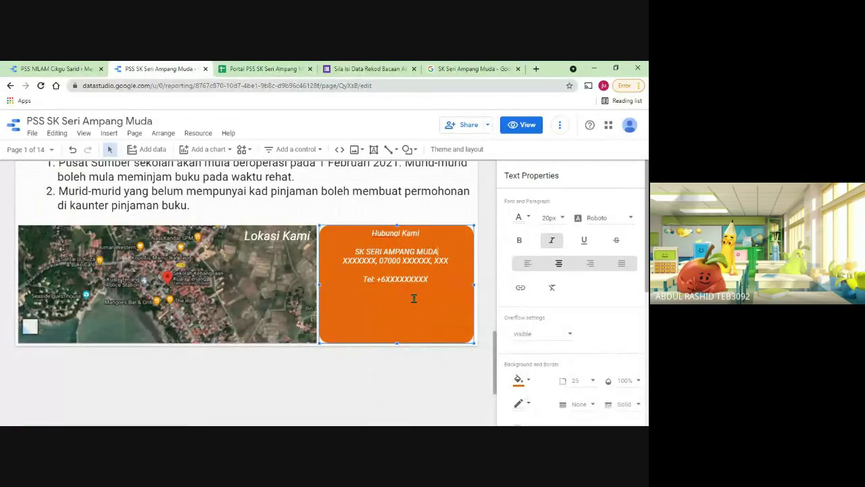
- Select the tiny.cc link text and the QR code image in the header
scroll(489, 296, "up", 2)
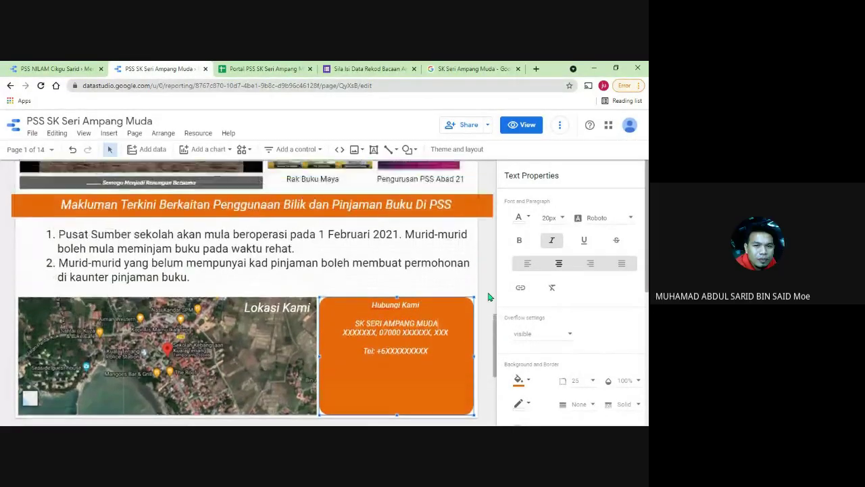
scroll(489, 296, "up", 12)
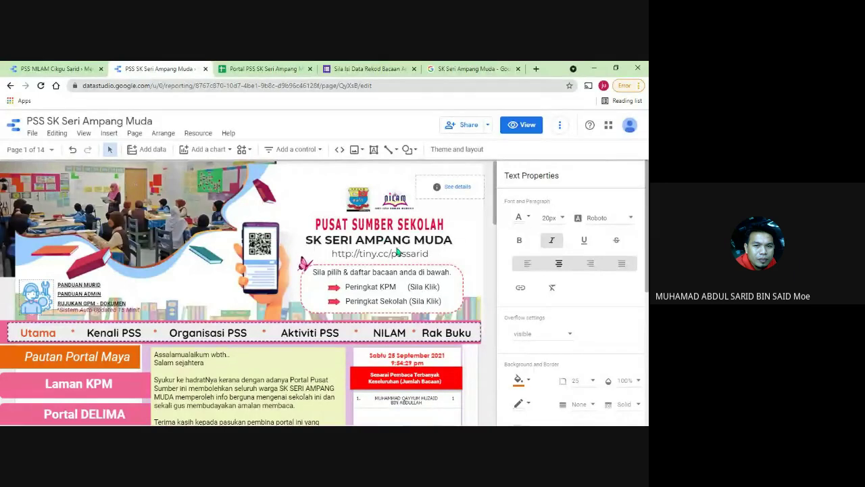
left_click(393, 253)
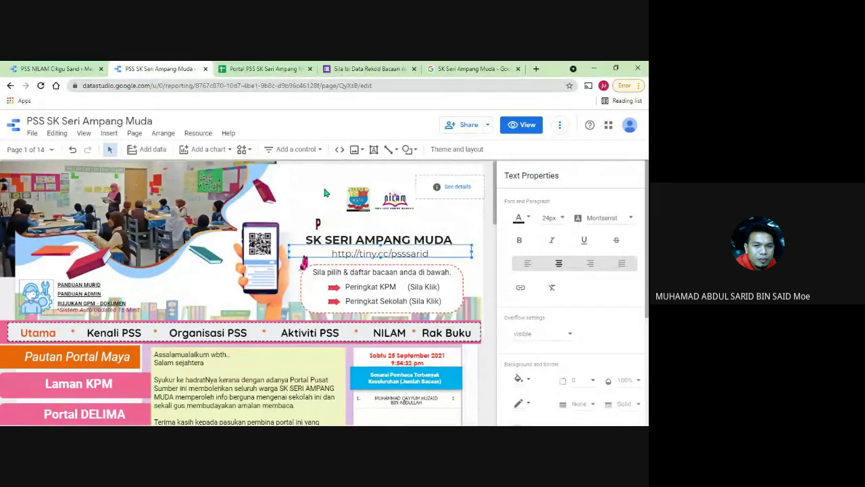
left_click(251, 234)
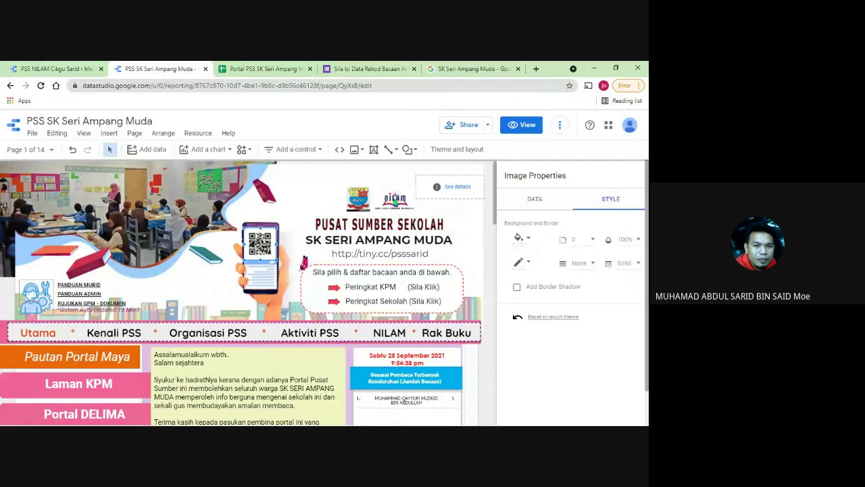
- Expand the report's link-sharing access level list under Manage access
left_click(469, 126)
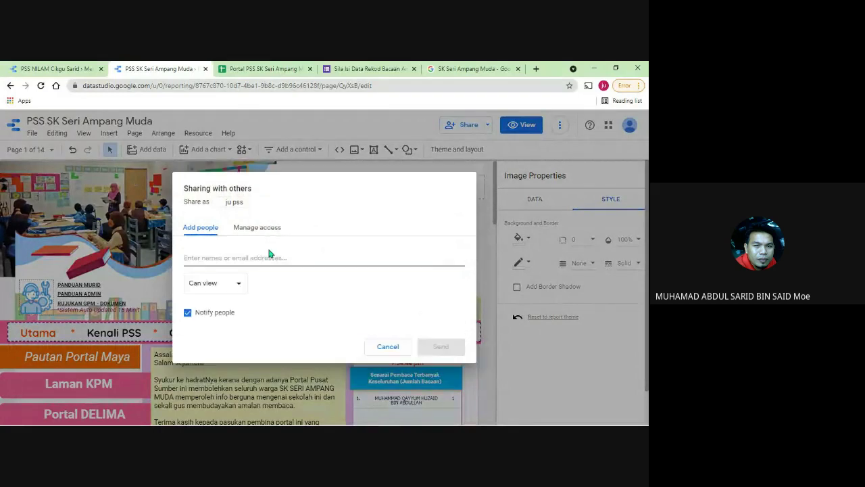
left_click(265, 227)
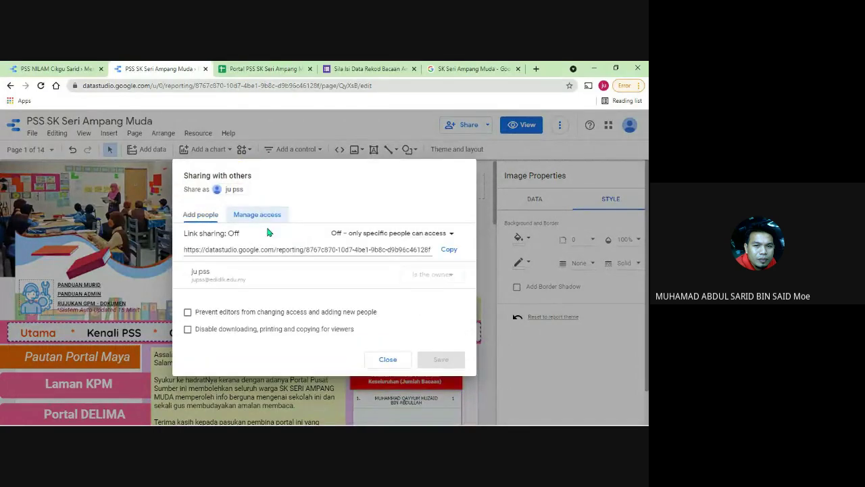
left_click(433, 236)
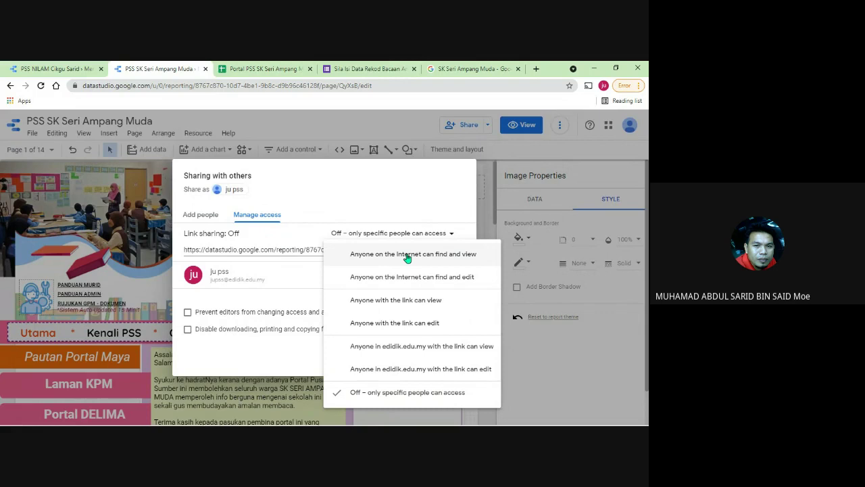
- Search Google for DASHBOARD NILAM kelantan in a new tab
left_click(536, 70)
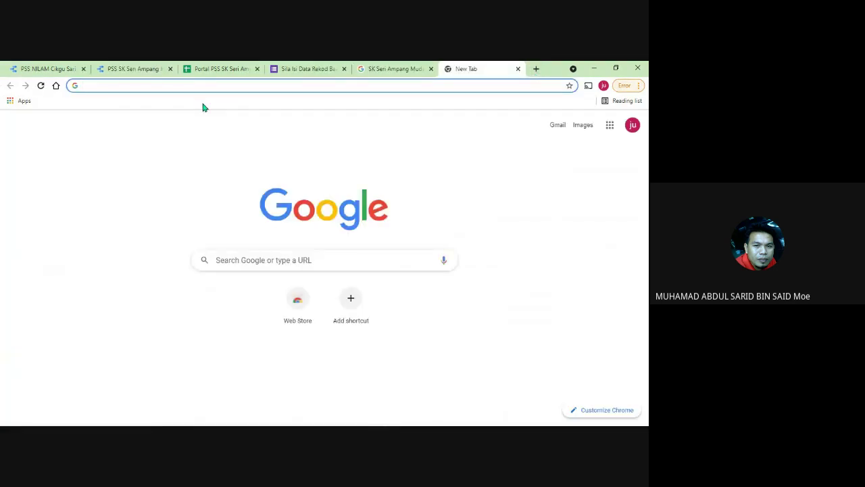
type("DA")
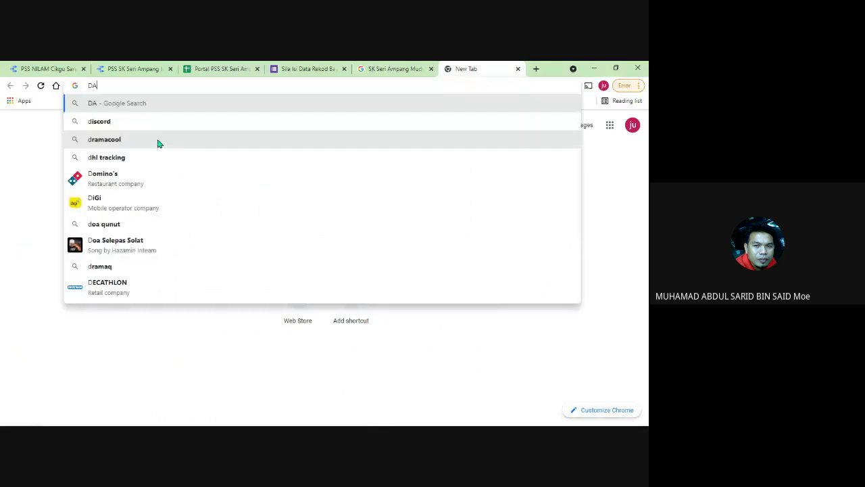
type("SHBOAR")
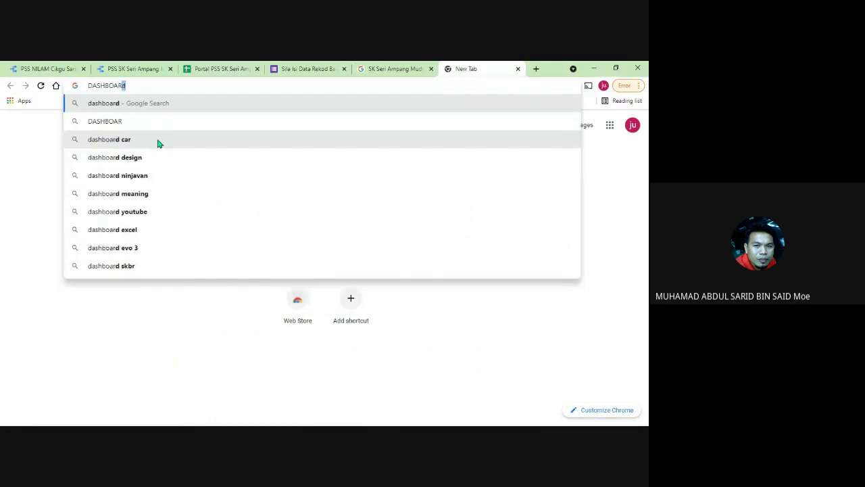
type("D NILAM")
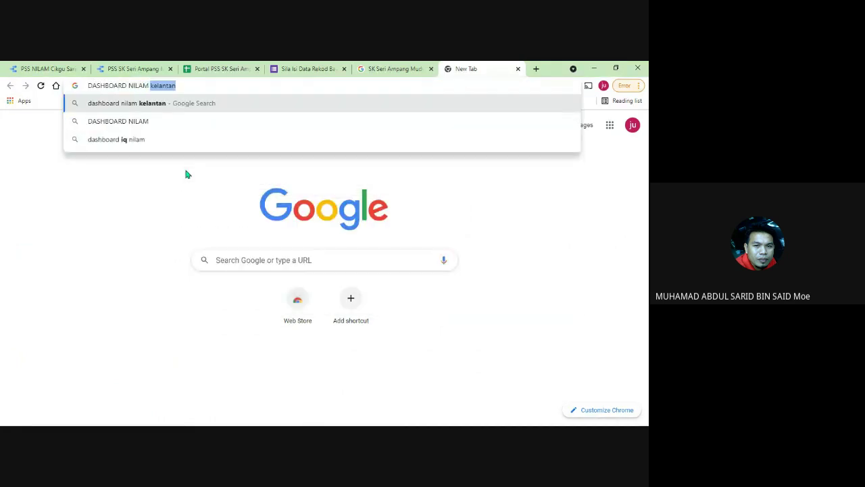
key("Return")
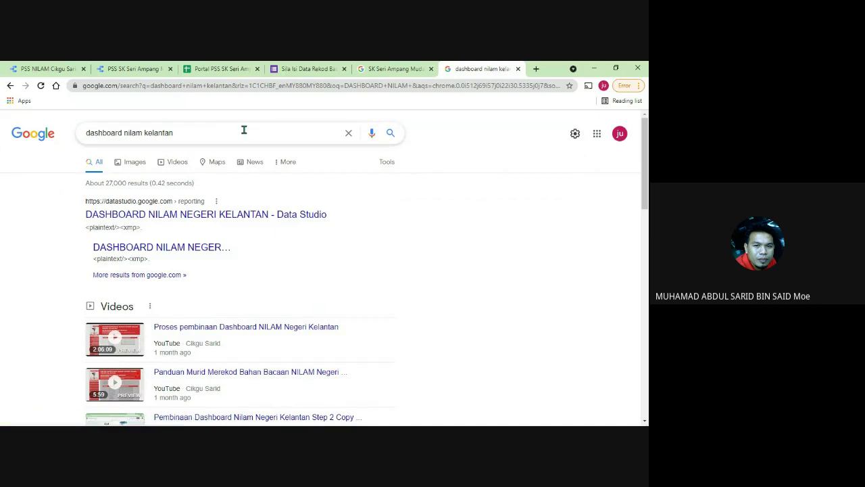
- Set the report's link sharing to 'Anyone on the Internet can find and view'
left_click(145, 67)
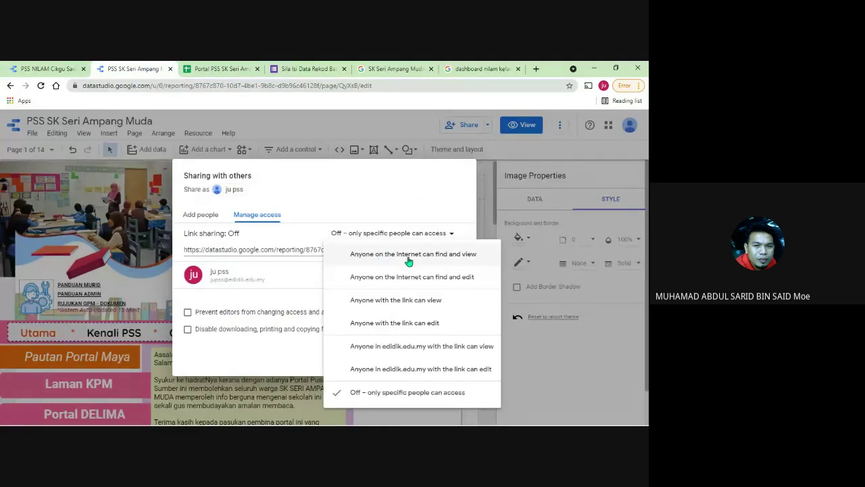
left_click(462, 259)
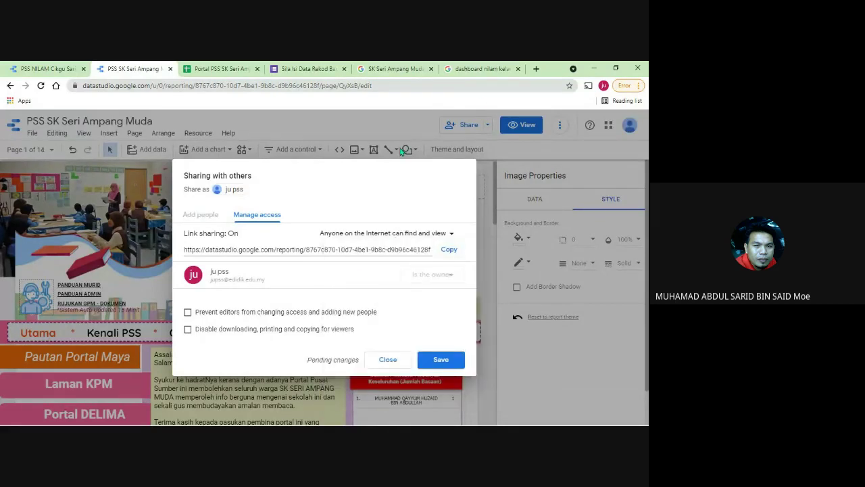
left_click(466, 69)
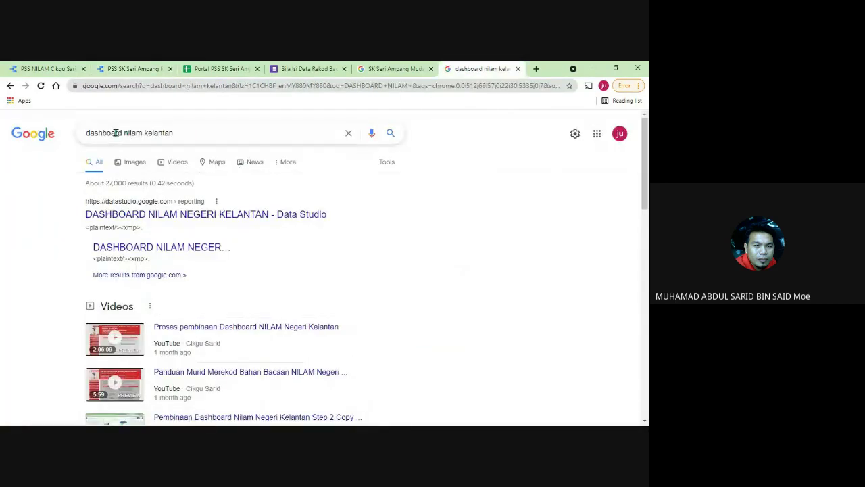
- View the Kelantan NILAM dashboard example, recheck public link sharing, and open a new tab
left_click(135, 215)
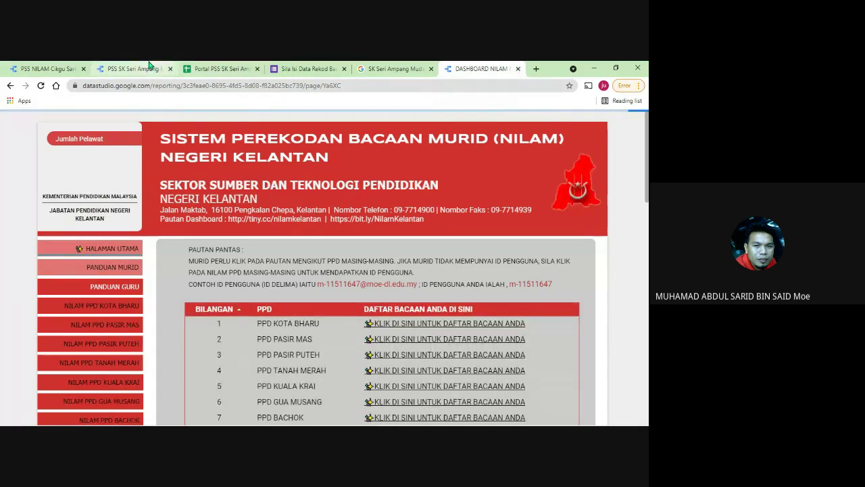
key("ctrl+w")
left_click(428, 234)
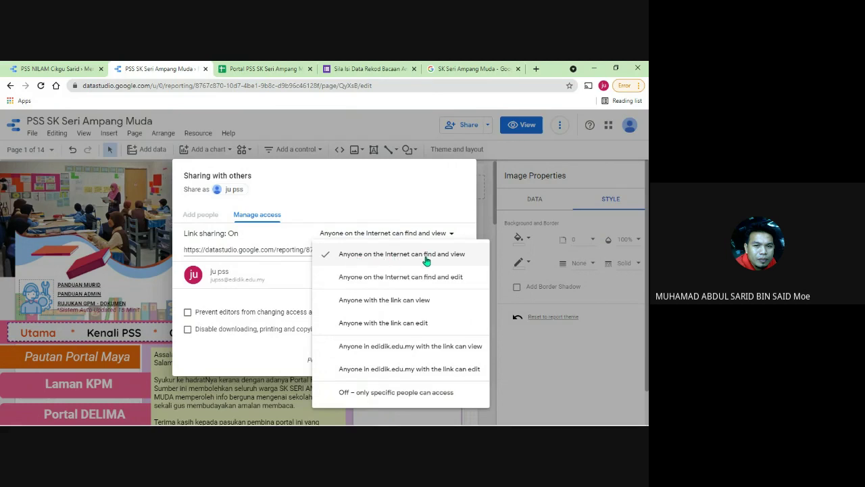
left_click(536, 69)
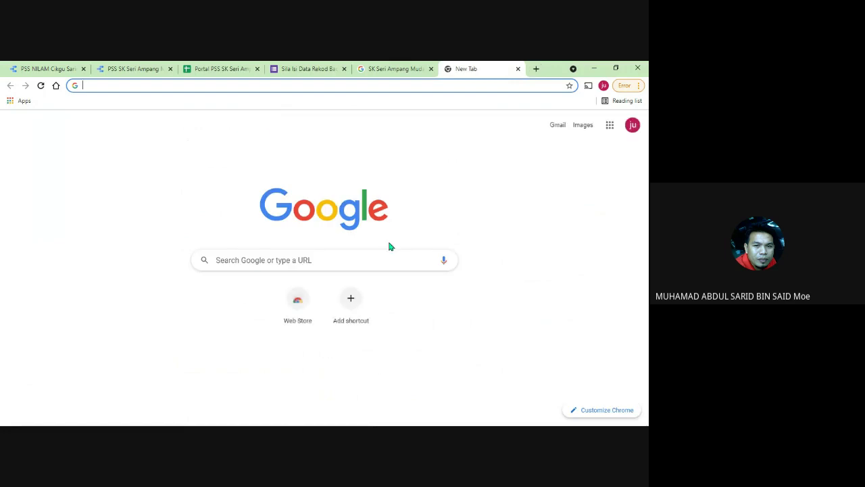
- Search Google for 'SK PENGKALAN KUBOR SALOR' and open its PdPR Data Studio report result
left_click(270, 263)
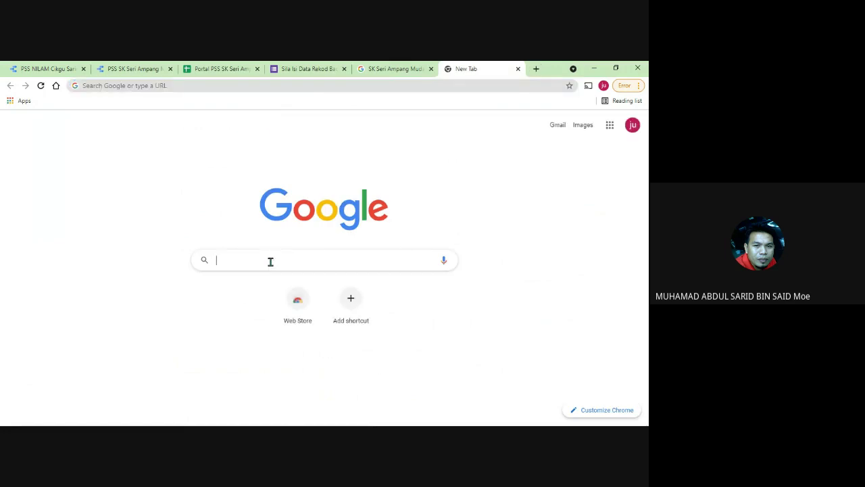
type("SK P")
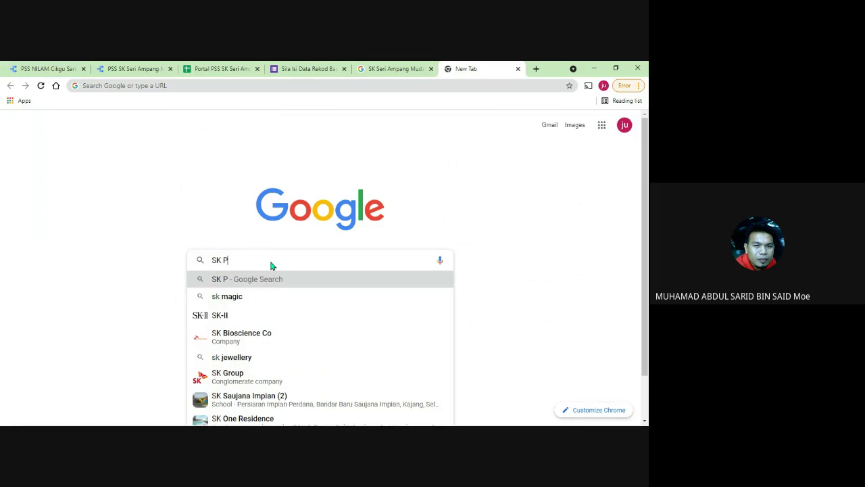
type("ENGKALAN KUB")
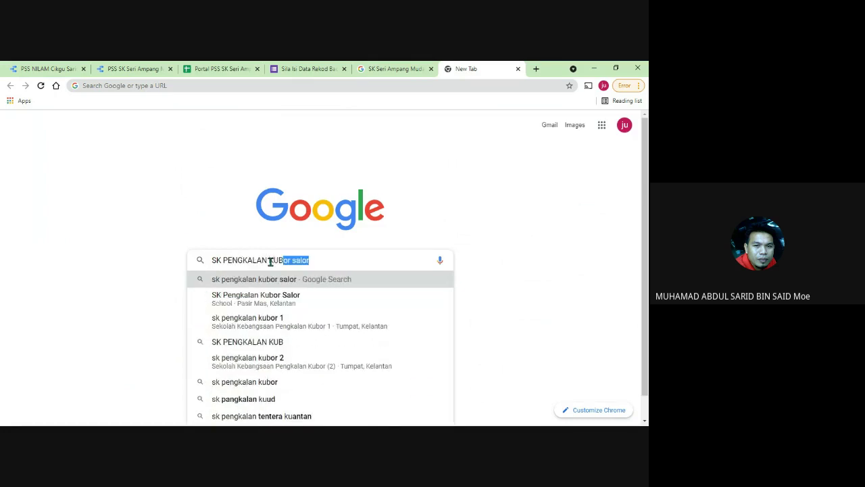
type("OR SALOR")
key("Return")
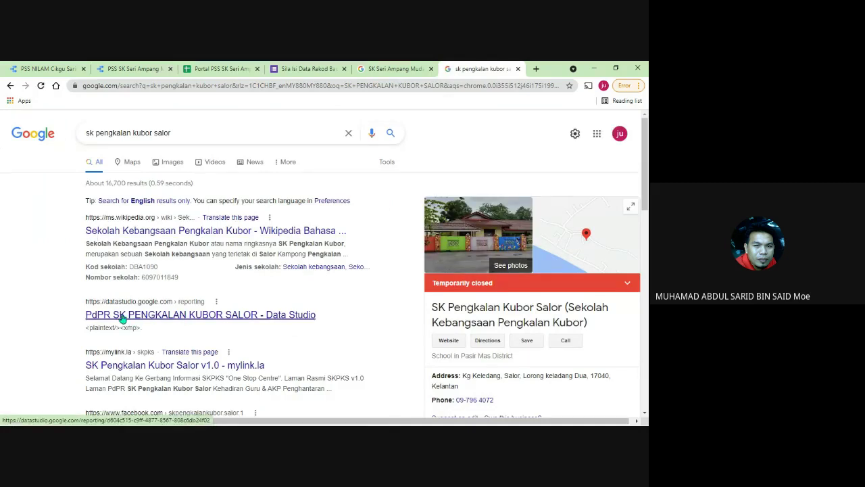
left_click(133, 317)
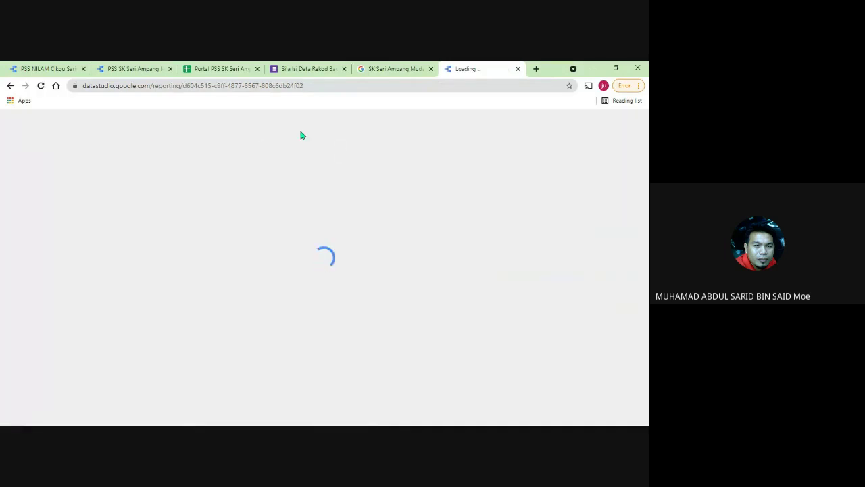
- Return to the report's Share dialog and glance at the link access level options
left_click(152, 67)
left_click(347, 235)
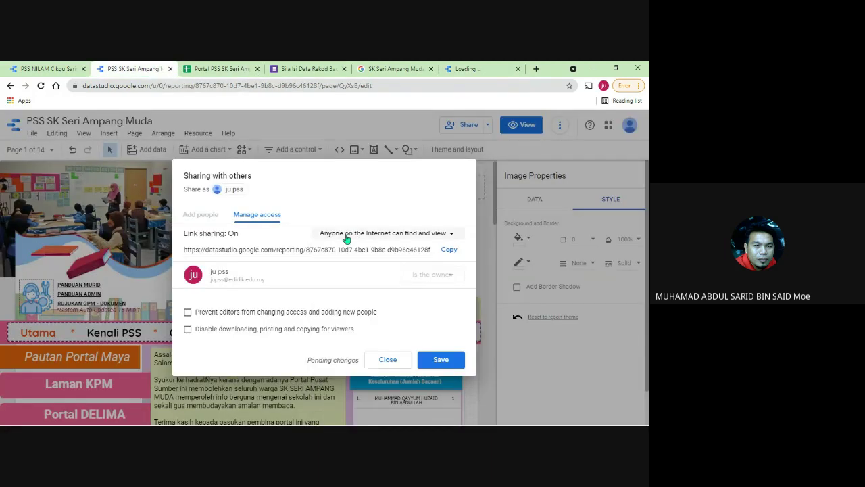
left_click(348, 235)
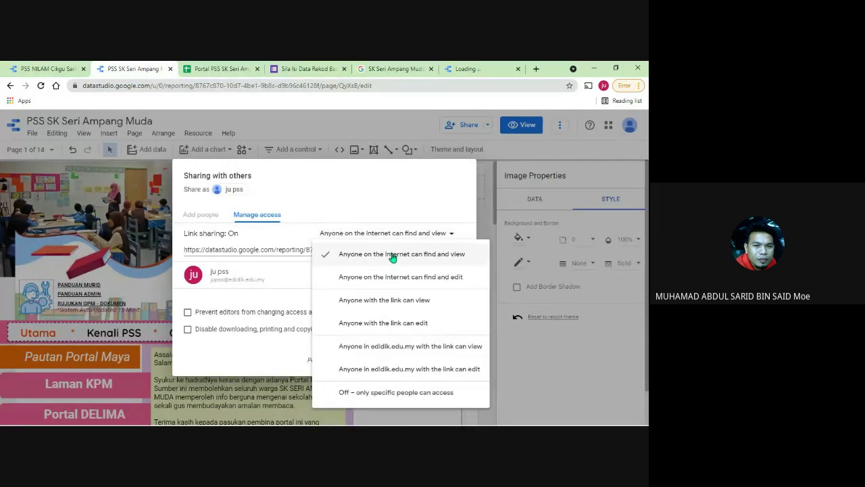
left_click(404, 200)
- Browse the Pengkalan Kubor Salor portal, then close it and return to the sharing settings
left_click(476, 68)
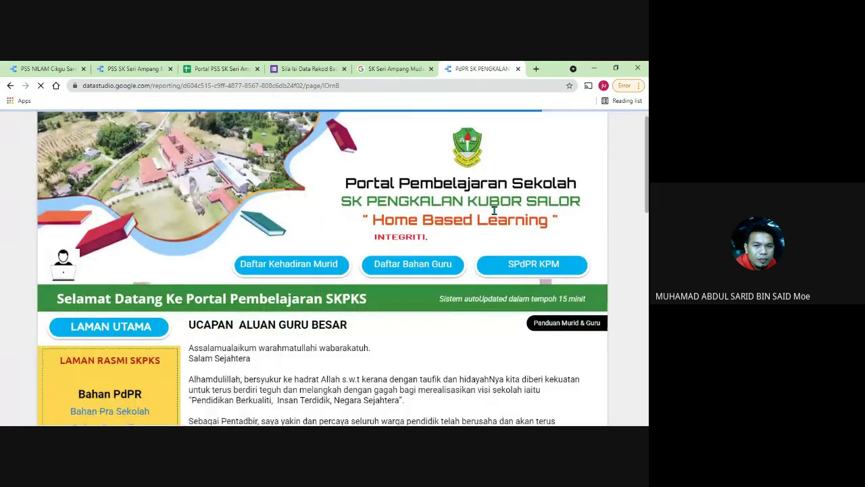
scroll(376, 258, "down", 3)
scroll(377, 258, "up", 5)
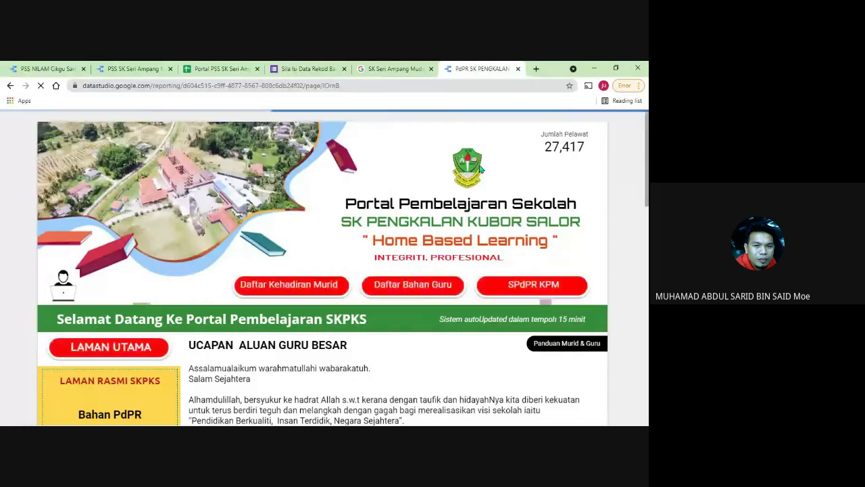
left_click(518, 69)
left_click(192, 67)
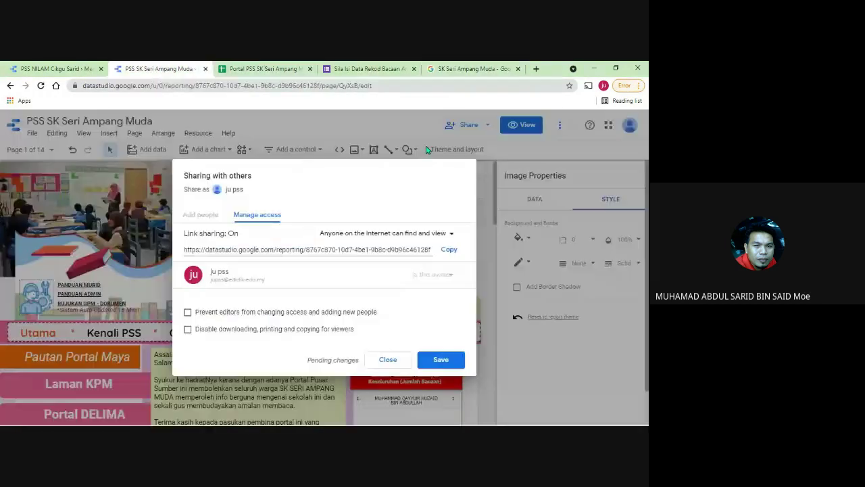
- Save sharing as 'Anyone with the link can view' with downloading, printing and copying disabled
left_click(390, 233)
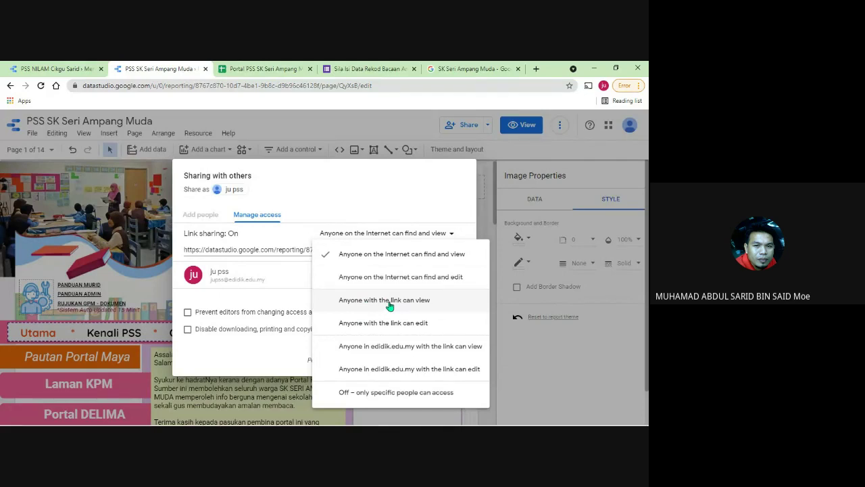
left_click(390, 303)
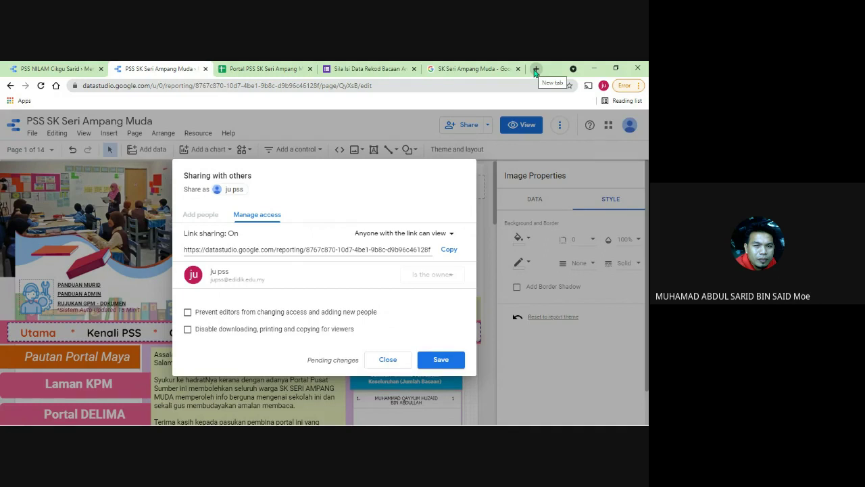
left_click(190, 331)
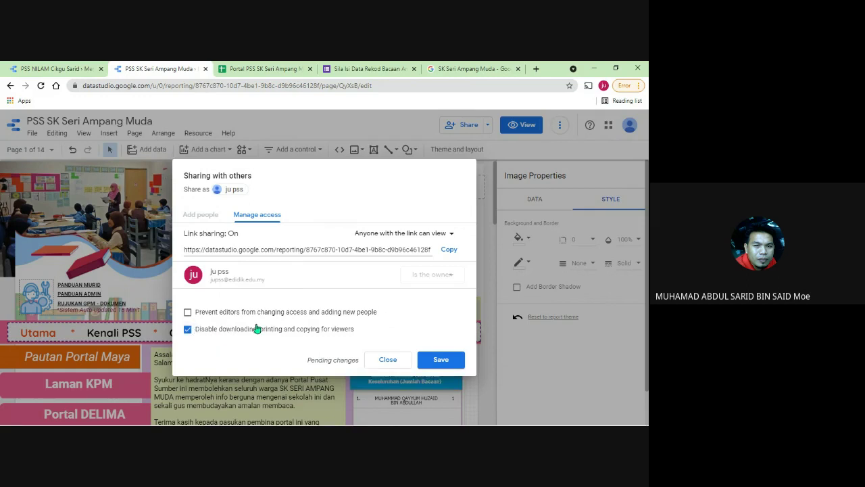
left_click(446, 362)
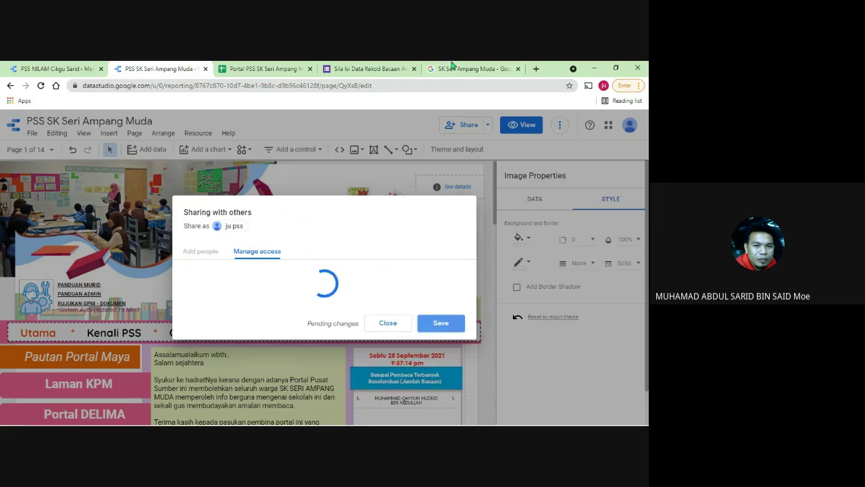
- Close the image search, reading-record form and Portal PSS SK Seri Ampang Muda tabs
left_click(518, 68)
left_click(450, 68)
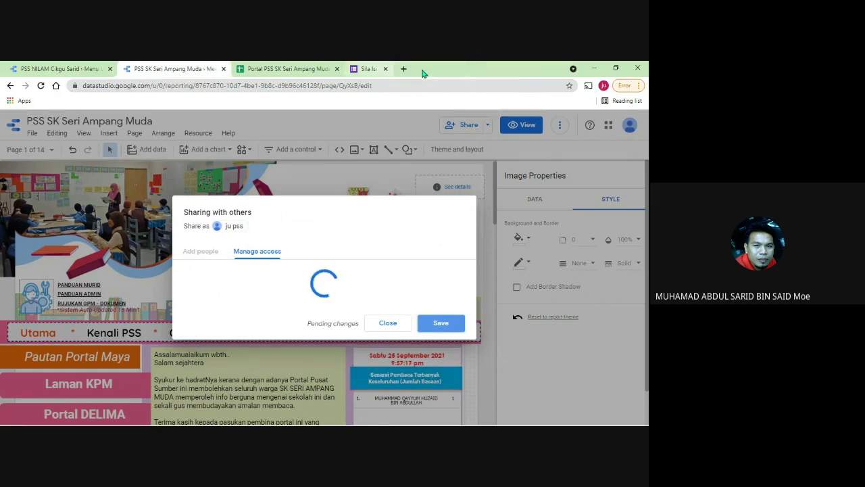
left_click(338, 69)
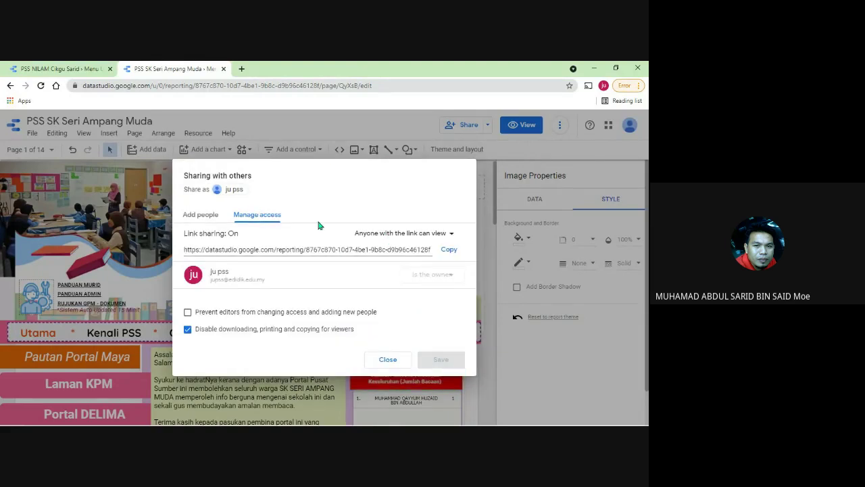
- Set link sharing to 'Anyone on the Internet can find and view', save, and copy the link
left_click(414, 234)
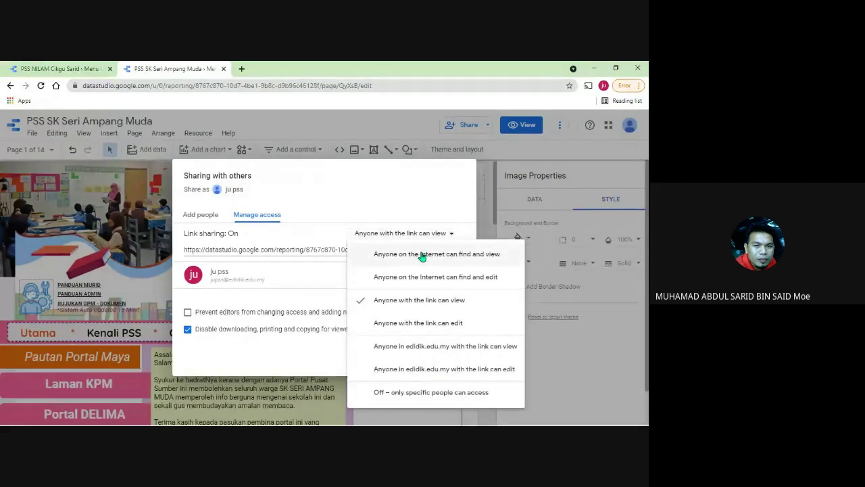
left_click(441, 254)
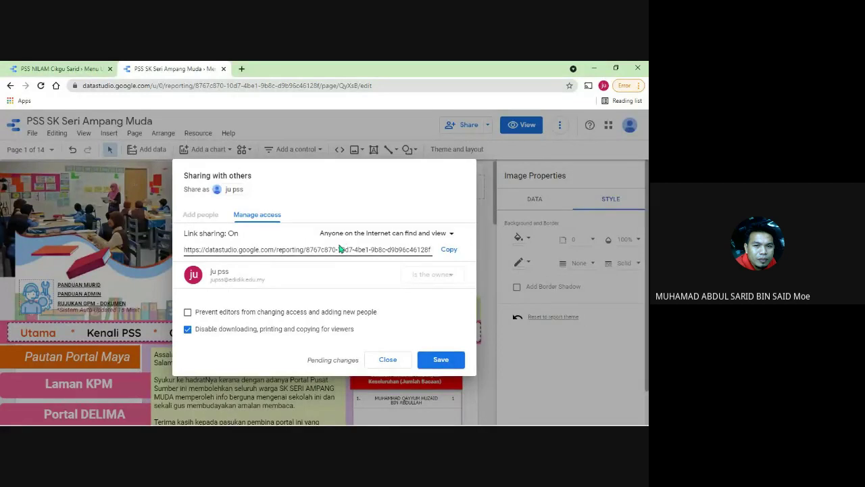
left_click(450, 249)
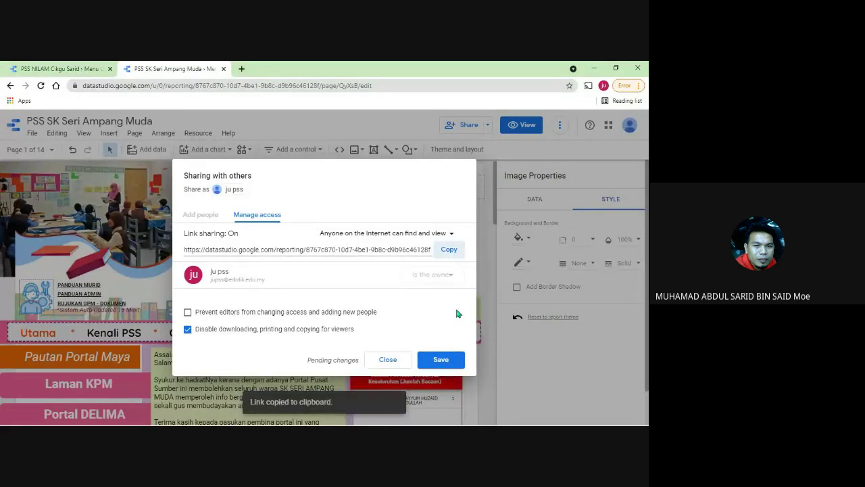
left_click(442, 359)
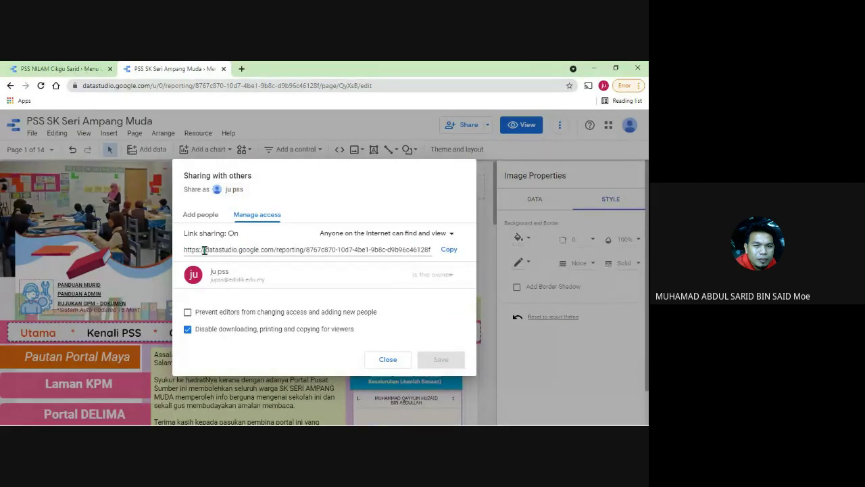
left_click(449, 249)
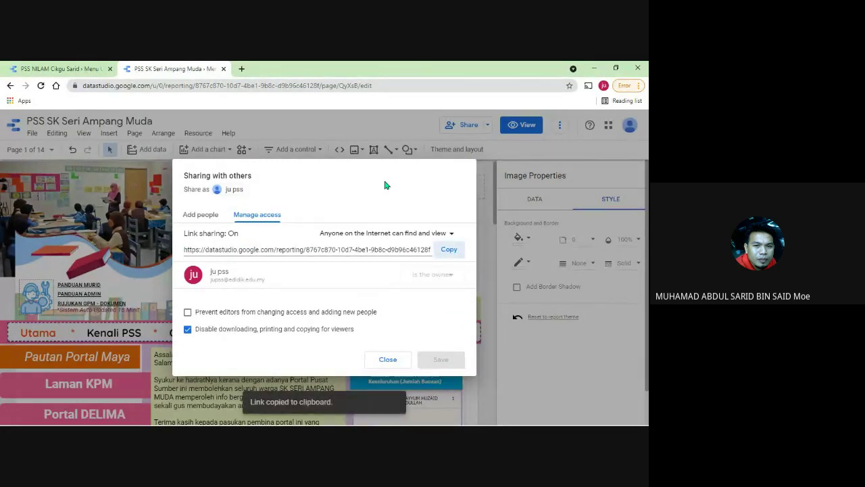
left_click(241, 68)
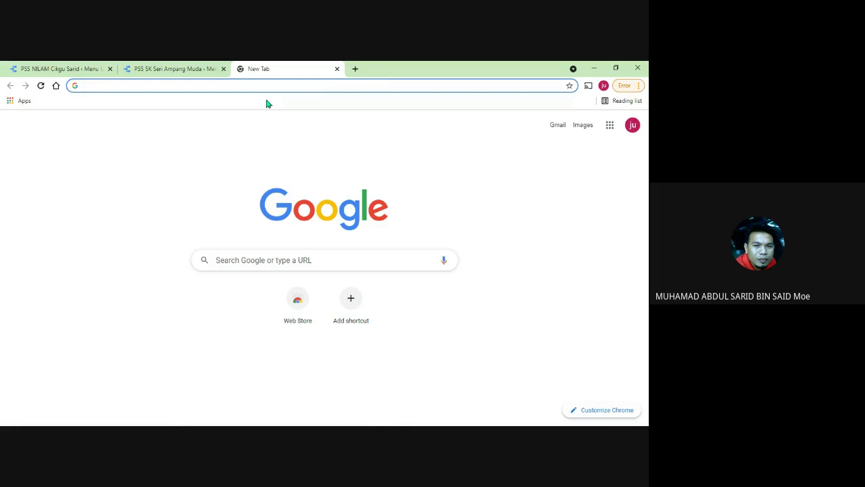
- Go to tiny.cc in the new tab
type("tiny")
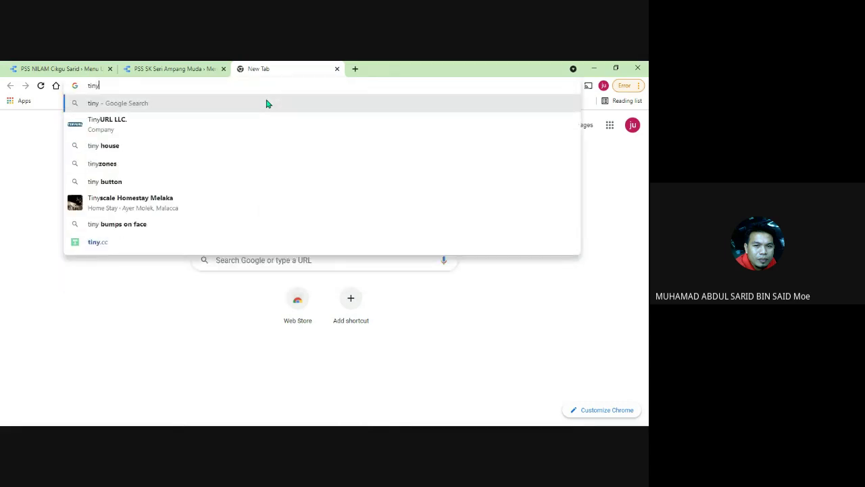
type(".c")
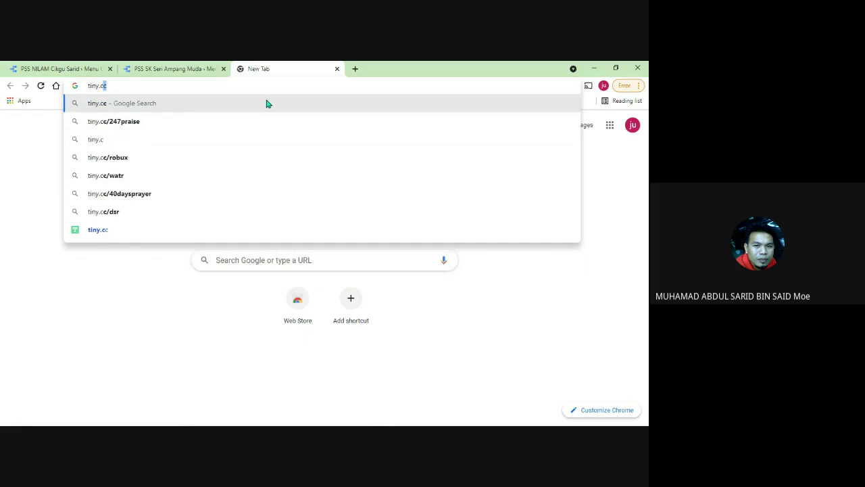
type("c")
key("Return")
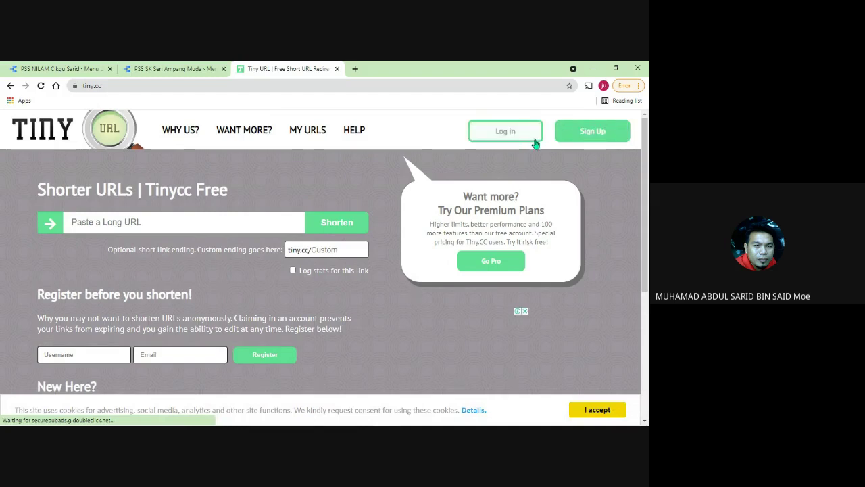
- Start the Tiny.cc sign-up and copy the signed-in Google account's e-mail address
left_click(591, 133)
left_click(294, 229)
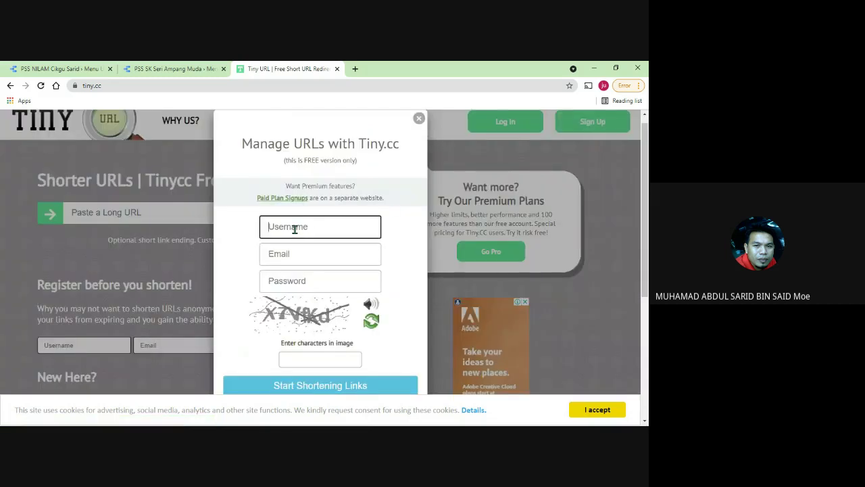
left_click(354, 68)
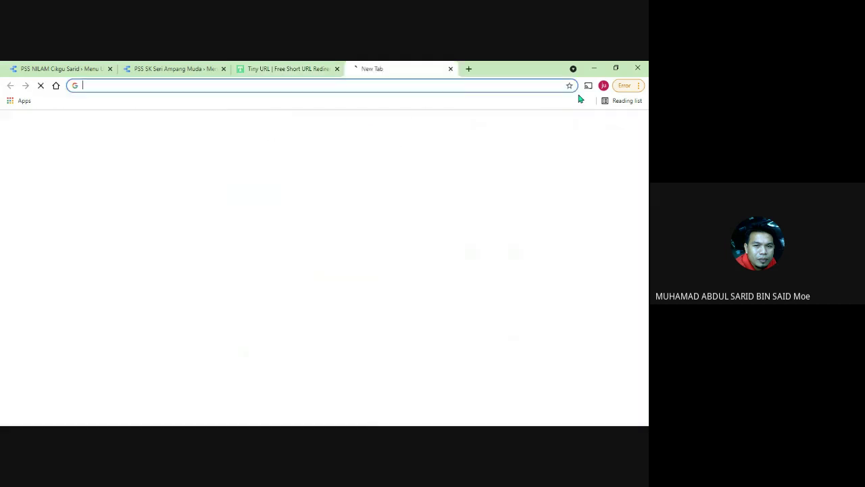
left_click(610, 125)
left_click(632, 125)
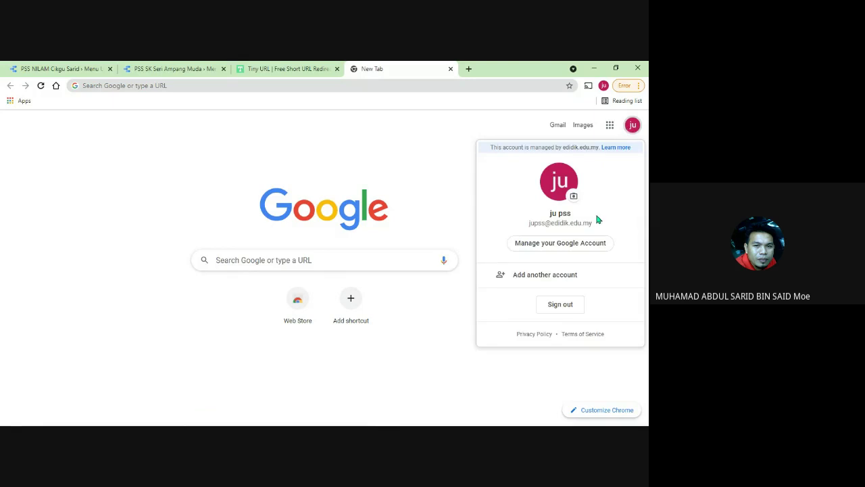
left_click_drag(593, 228, 532, 225)
right_click(533, 225)
left_click(538, 231)
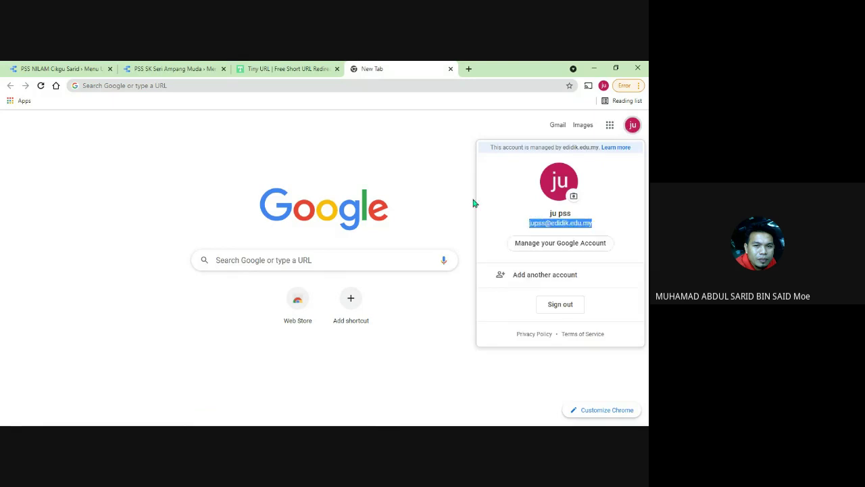
- Move the account e-mail from the Username field into the Email field
left_click(283, 70)
right_click(284, 228)
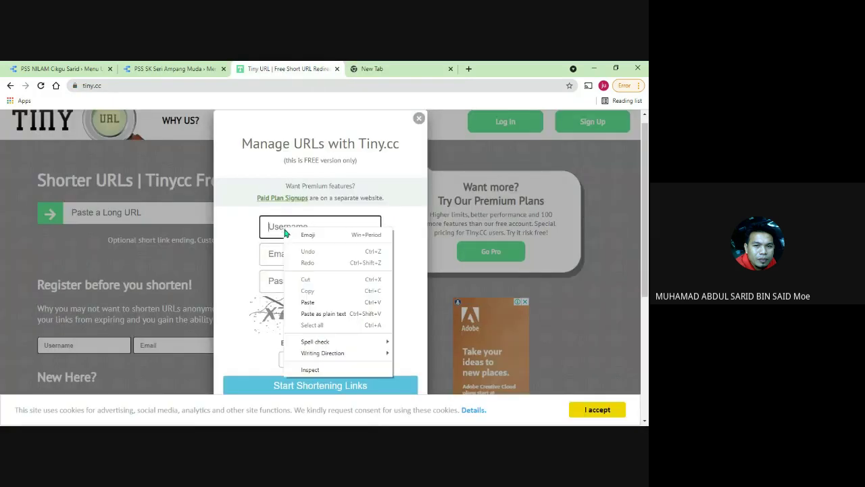
left_click(319, 303)
left_click(308, 257)
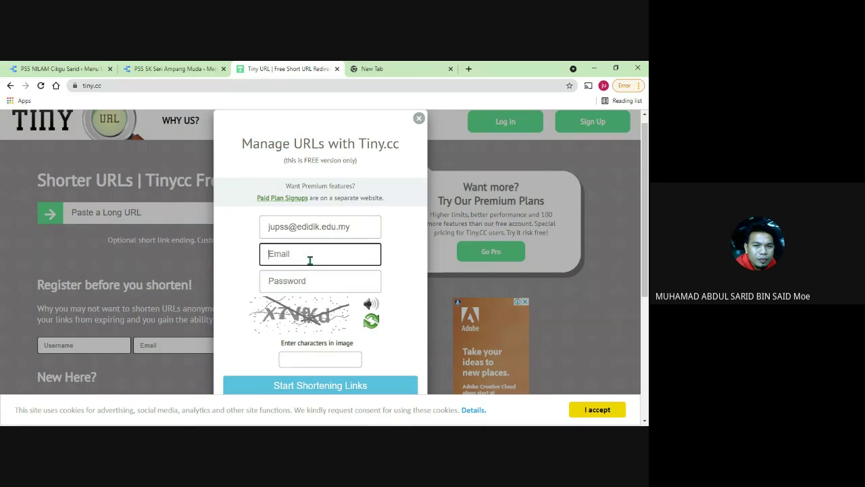
triple_click(357, 228)
right_click(277, 229)
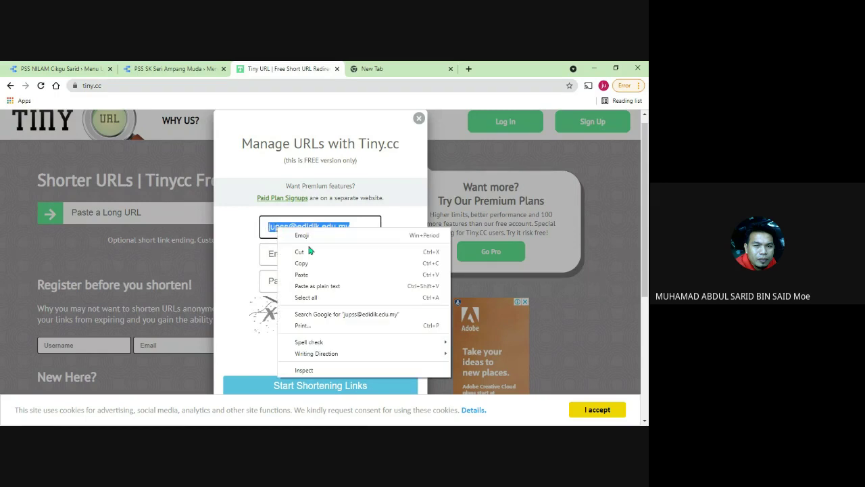
left_click(299, 252)
left_click(303, 253)
right_click(304, 255)
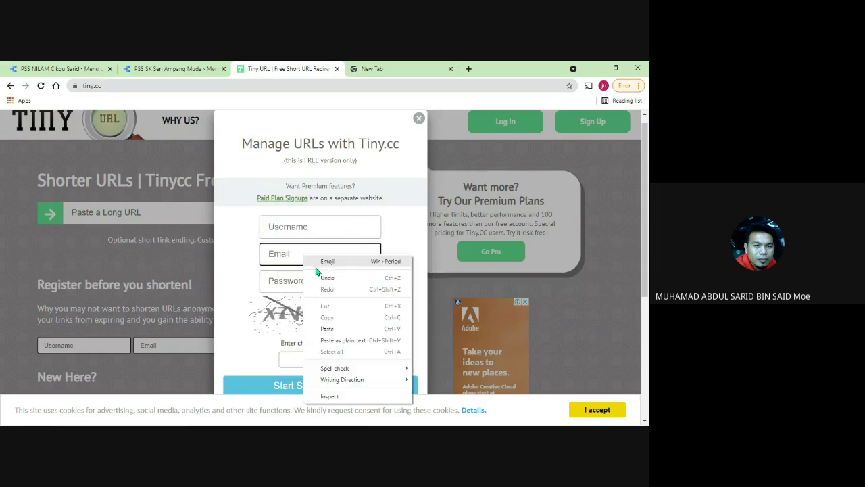
left_click(337, 329)
- Enter a short username, accept Chrome's suggested password, and submit the sign-up form
left_click(305, 234)
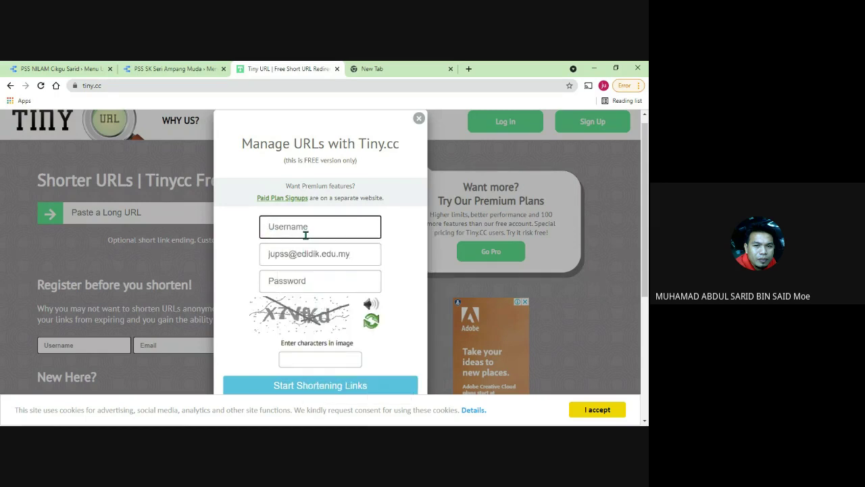
type("sarid")
left_click(313, 286)
left_click(350, 311)
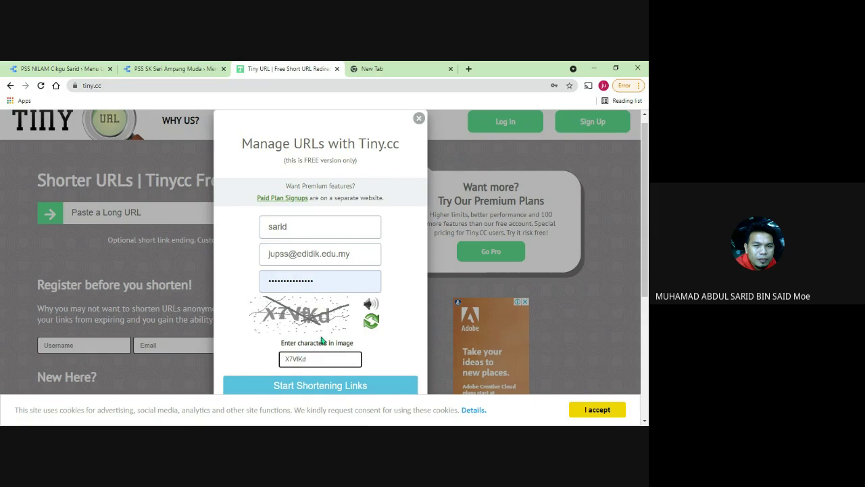
left_click(353, 387)
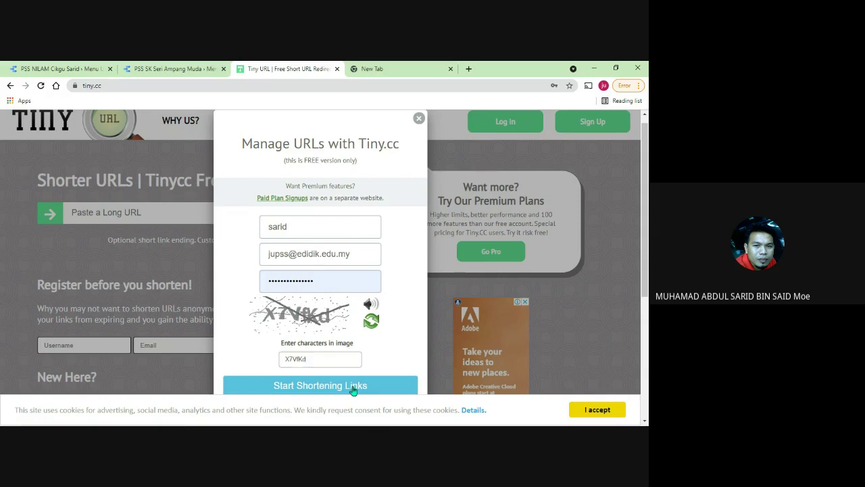
scroll(362, 351, "down", 1)
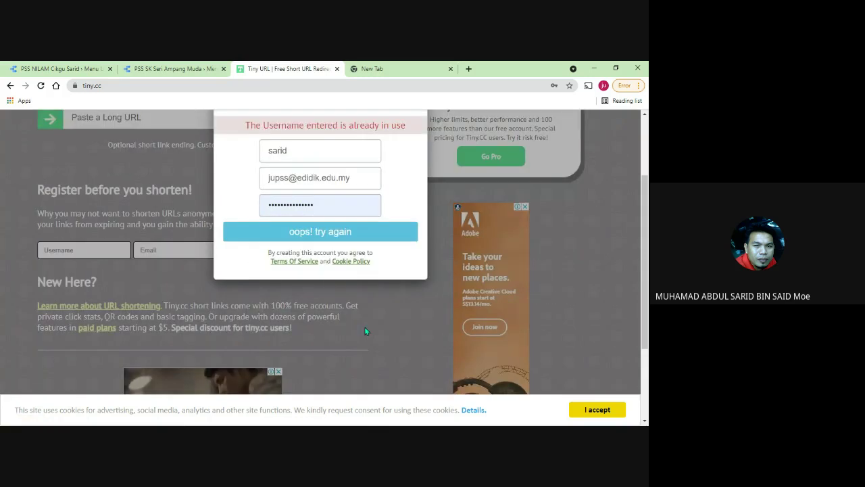
- Change the taken username to a new letters-only name without spaces and resubmit the form
scroll(330, 209, "up", 1)
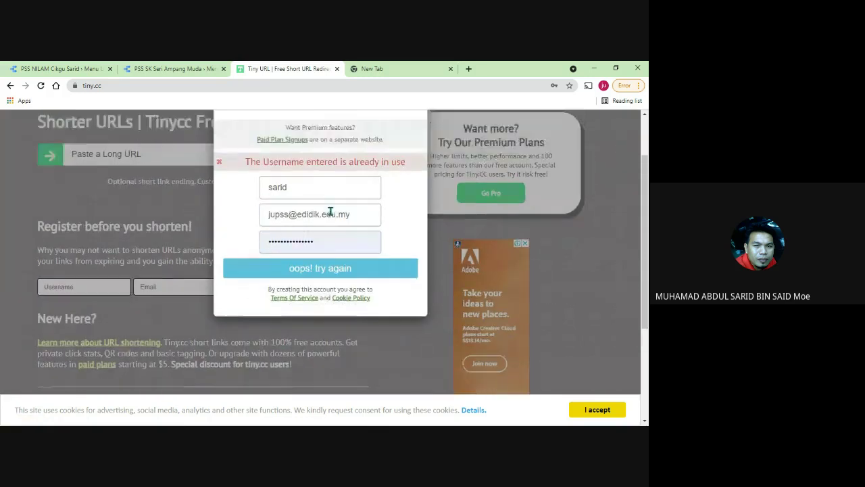
left_click(305, 198)
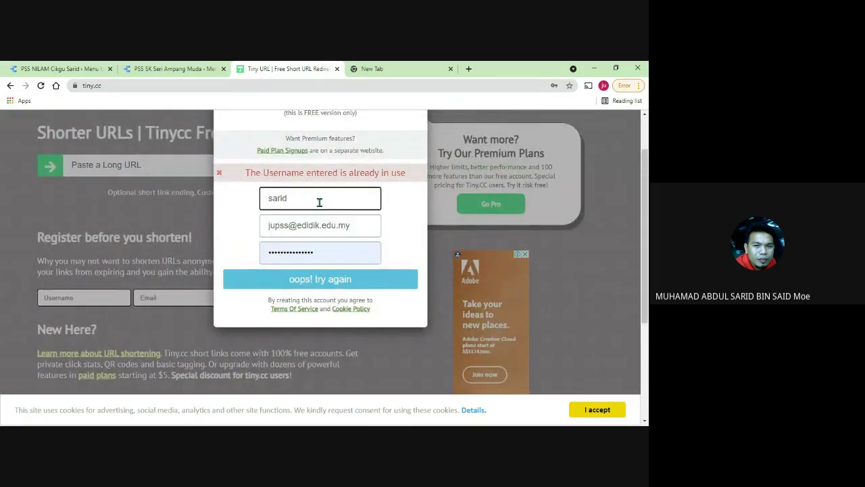
key("BackSpace")
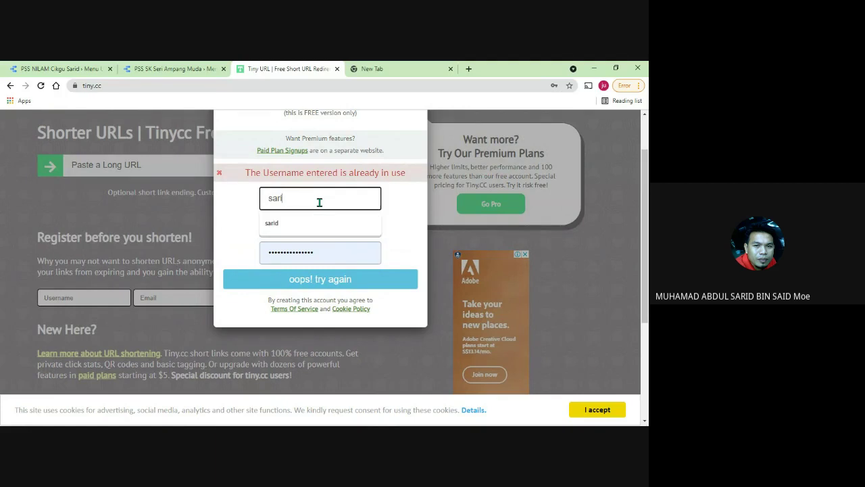
type("p dol")
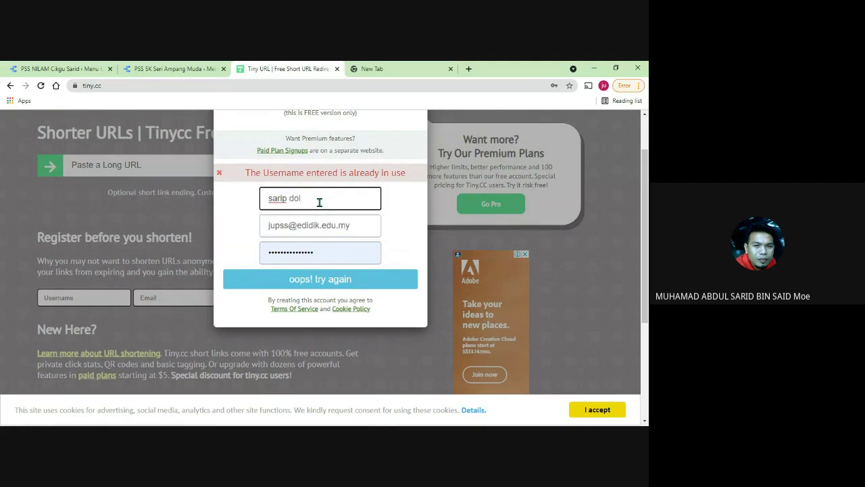
left_click(338, 283)
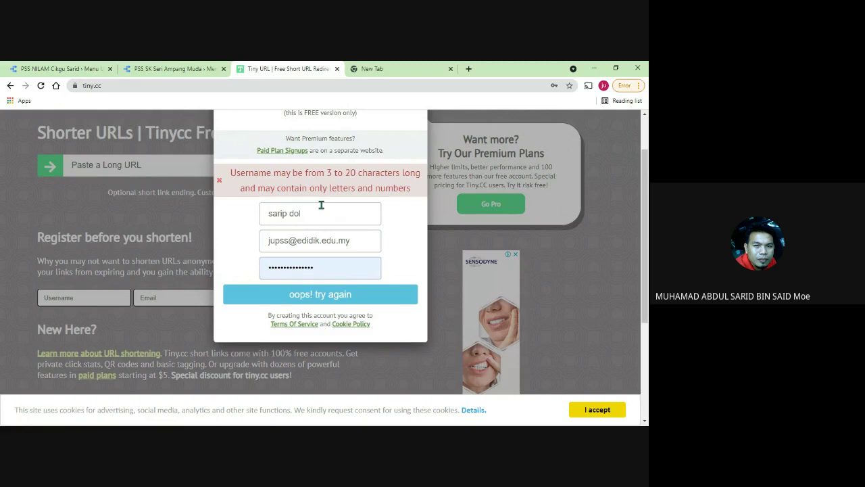
left_click(290, 212)
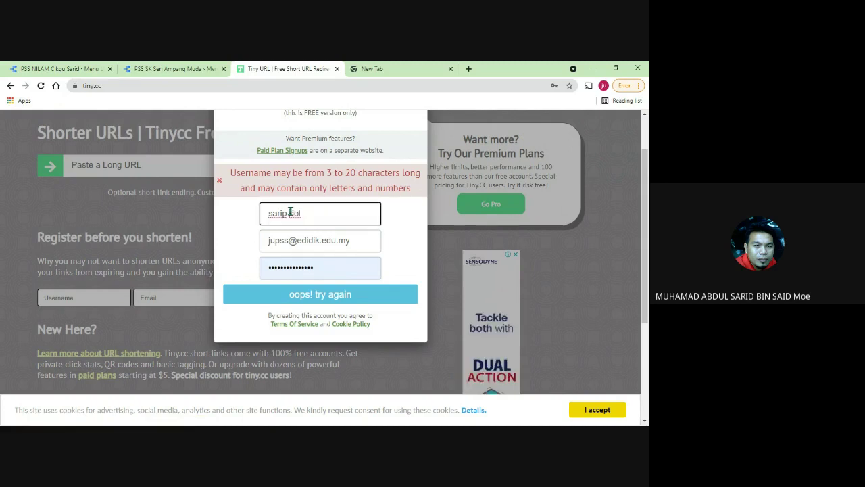
key("BackSpace")
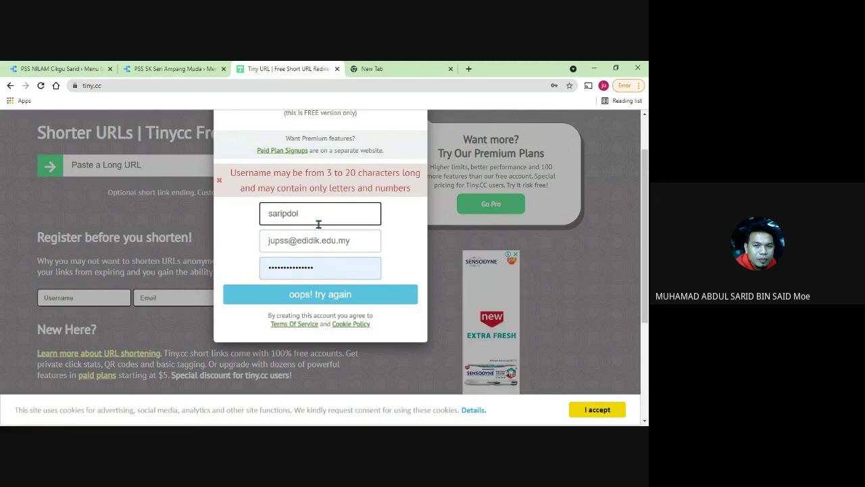
left_click(343, 296)
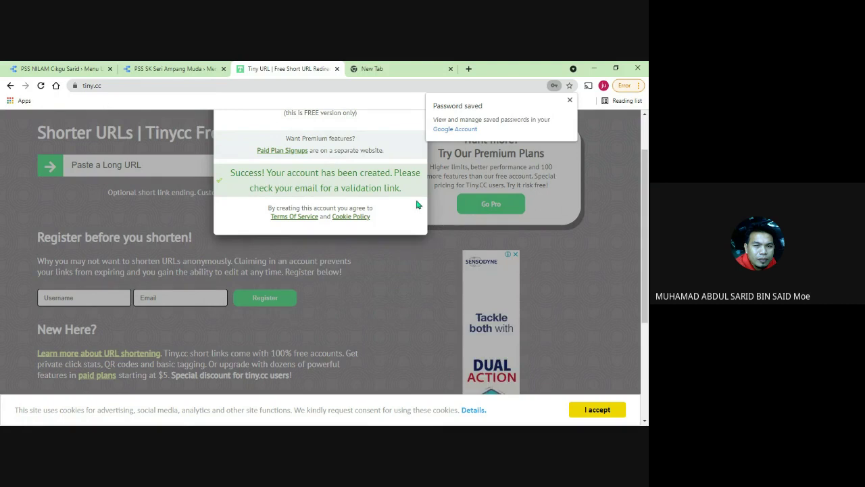
scroll(417, 204, "up", 1)
- Dismiss the password notice and sign-up dialog, then log in to the new Tiny.cc account
left_click(569, 101)
left_click(419, 118)
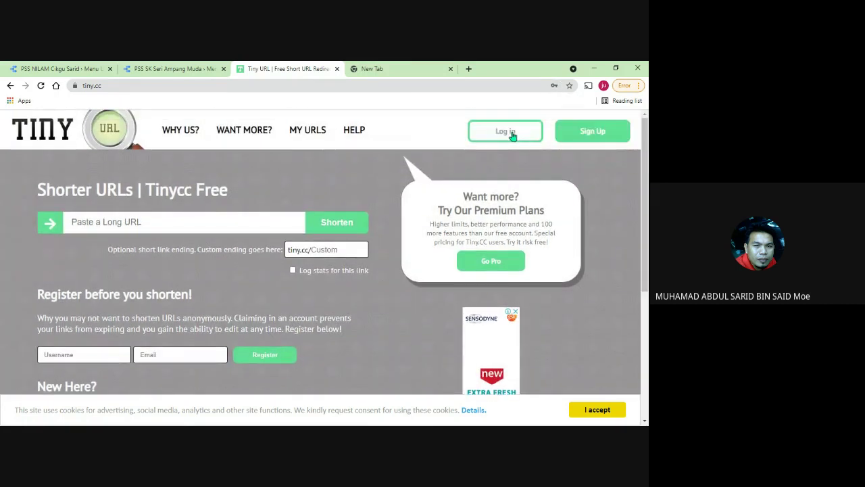
left_click(513, 132)
left_click(337, 231)
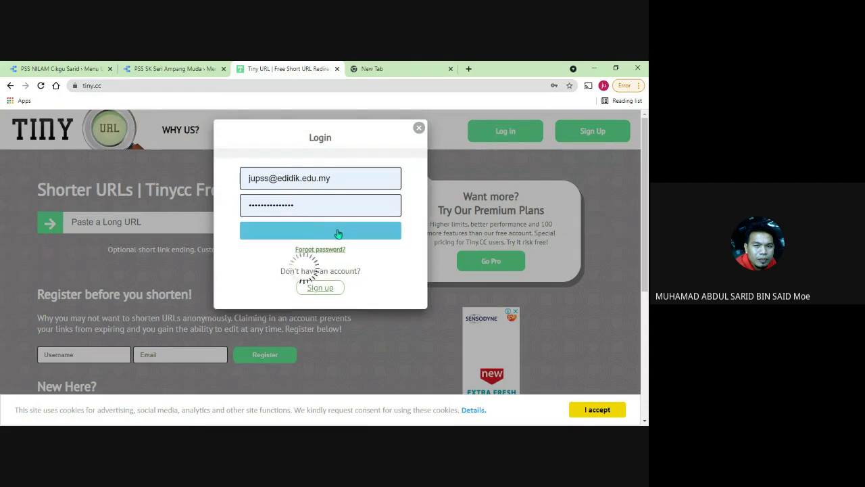
- Copy the PSS SK Seri Ampang Muda report's public link from its Share settings
left_click(181, 69)
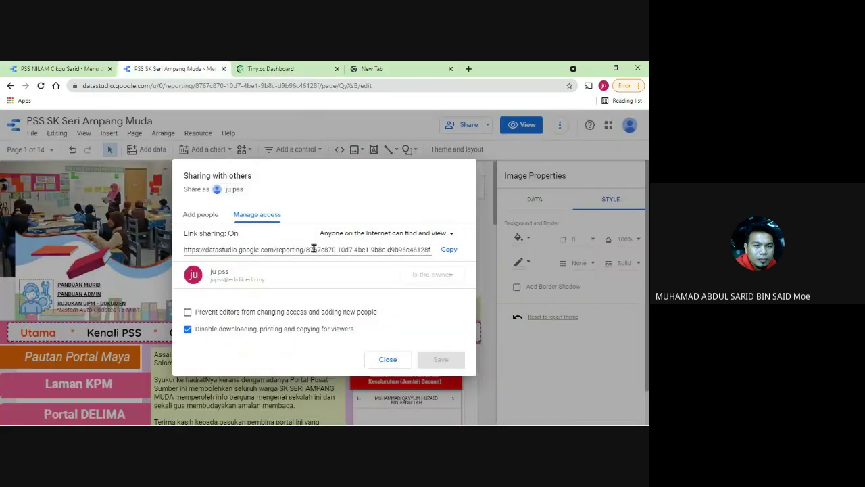
left_click(447, 249)
left_click(279, 68)
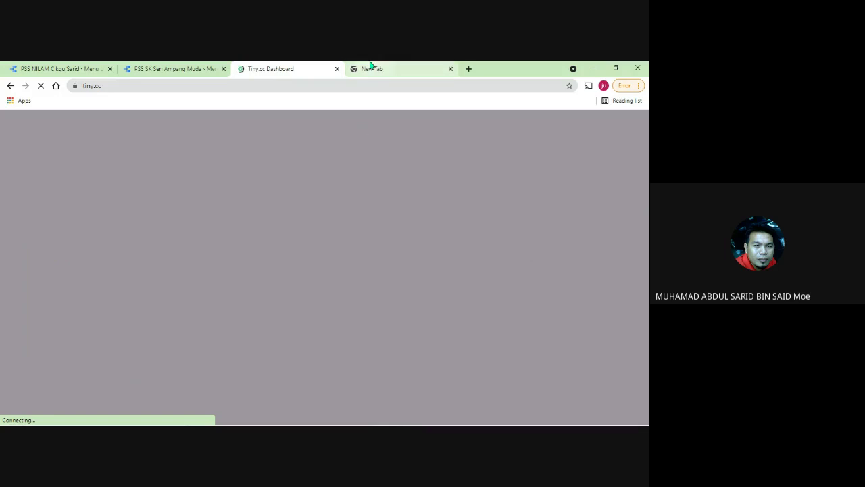
- Open the Tinycc Email Verification message in Gmail and dismiss the introduction tour
left_click(451, 69)
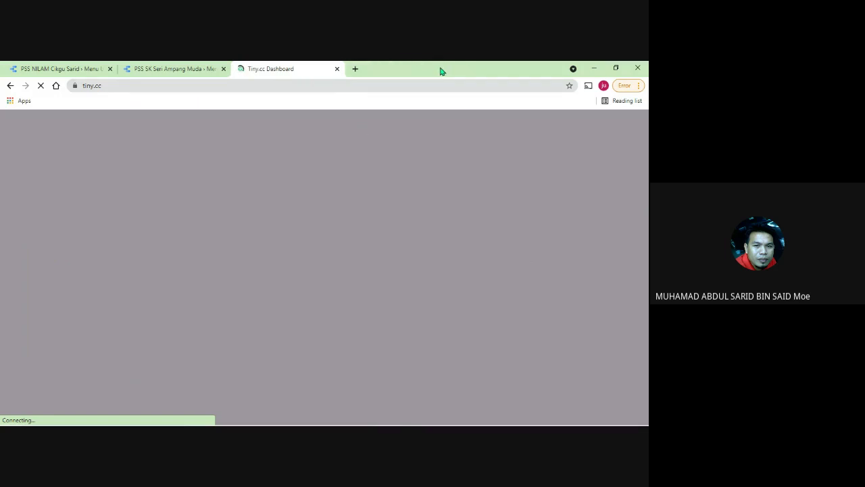
left_click(355, 68)
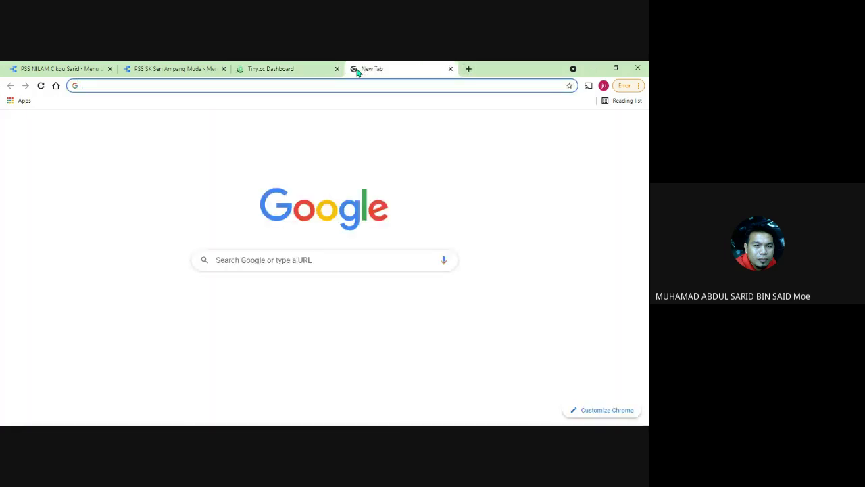
left_click(558, 126)
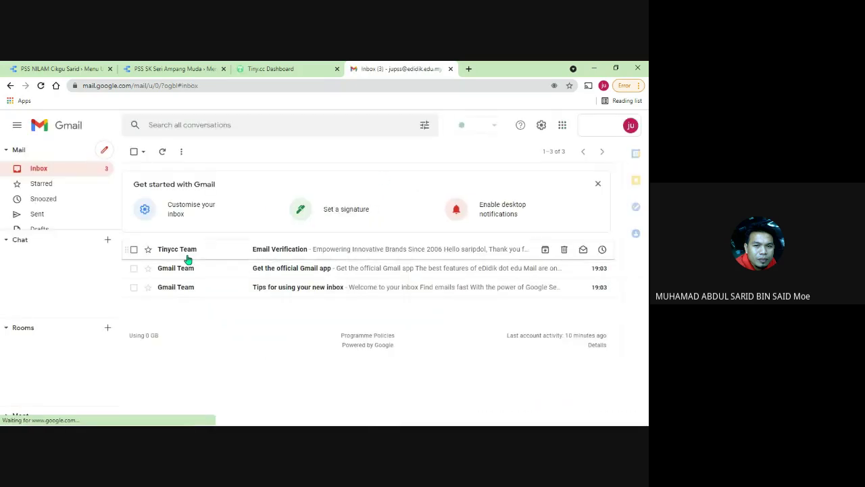
left_click(306, 255)
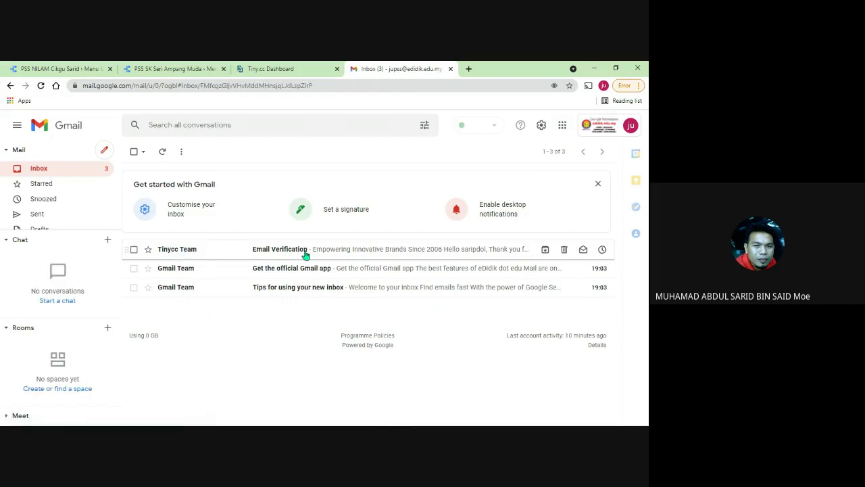
scroll(315, 257, "down", 2)
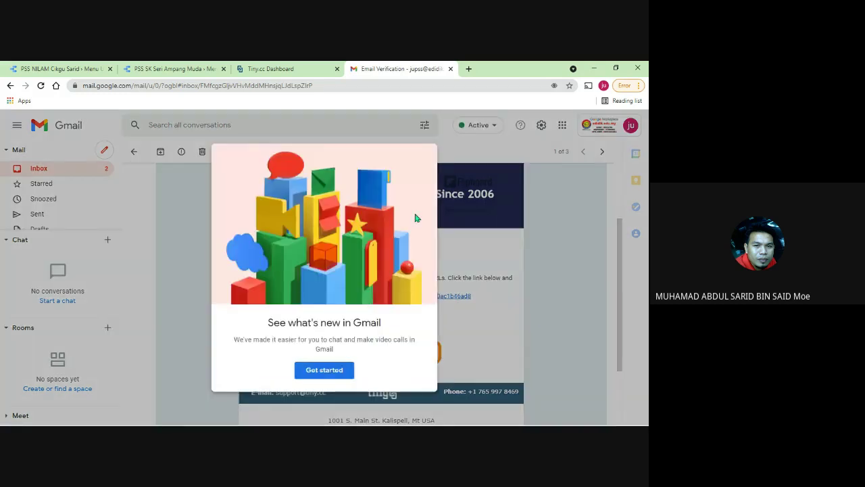
left_click(325, 370)
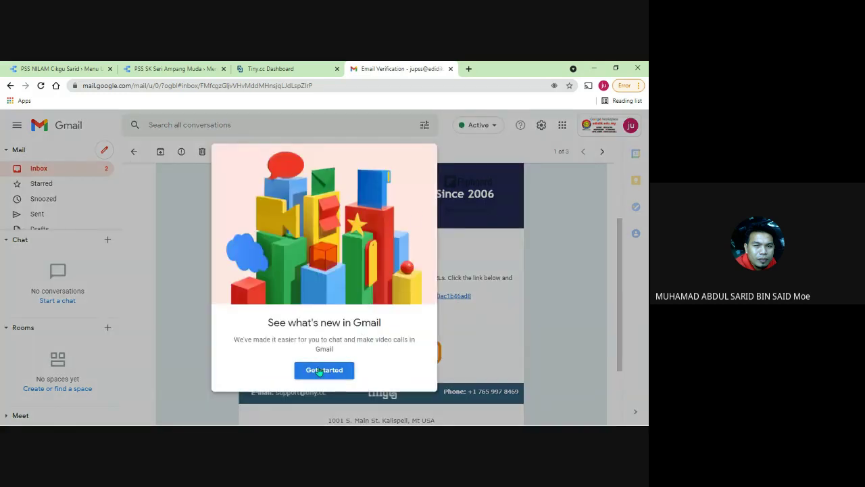
left_click(265, 138)
scroll(508, 267, "down", 1)
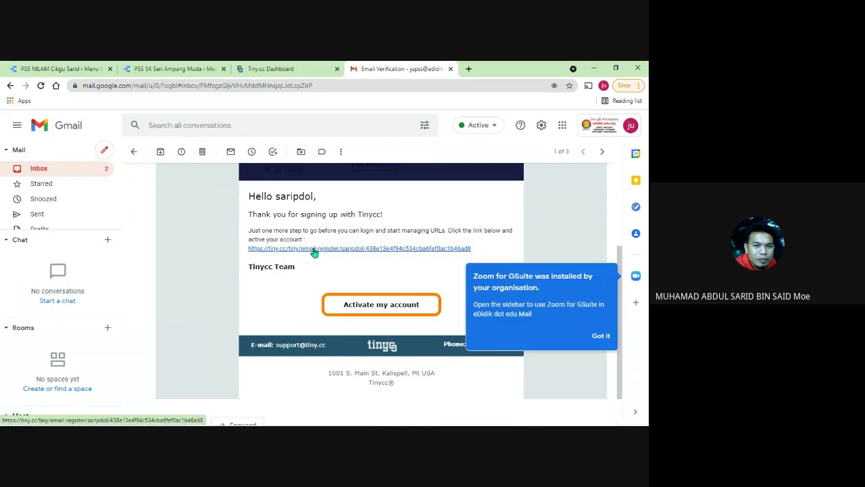
- Activate the Tiny.cc account via the verification link and dismiss the registration prompt
left_click(353, 251)
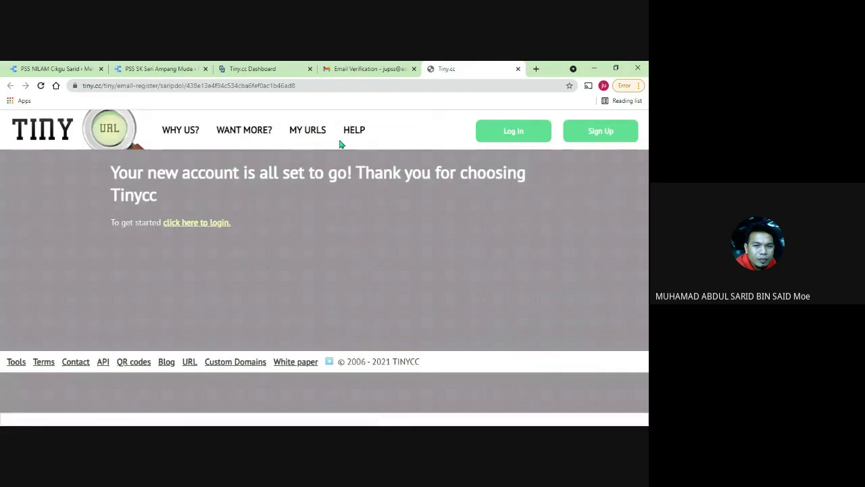
left_click(268, 65)
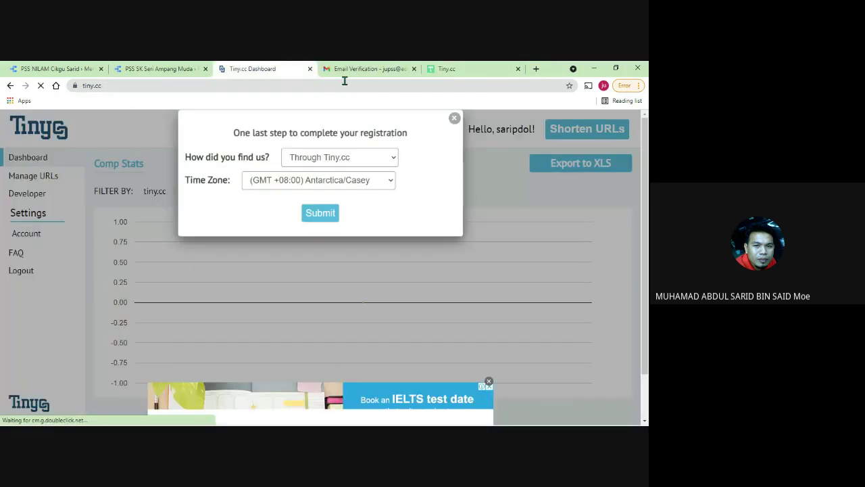
left_click(453, 119)
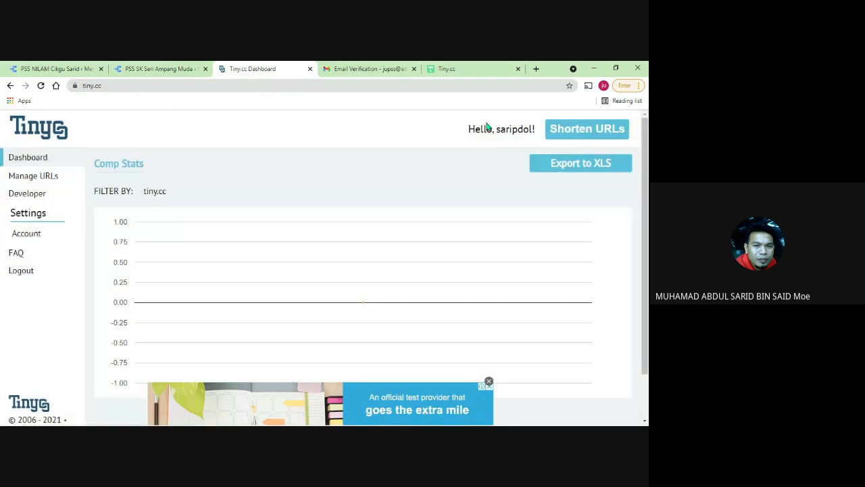
- Shorten the pasted report URL with the custom ending psssksam, creating tiny.cc/psssksam
left_click(572, 132)
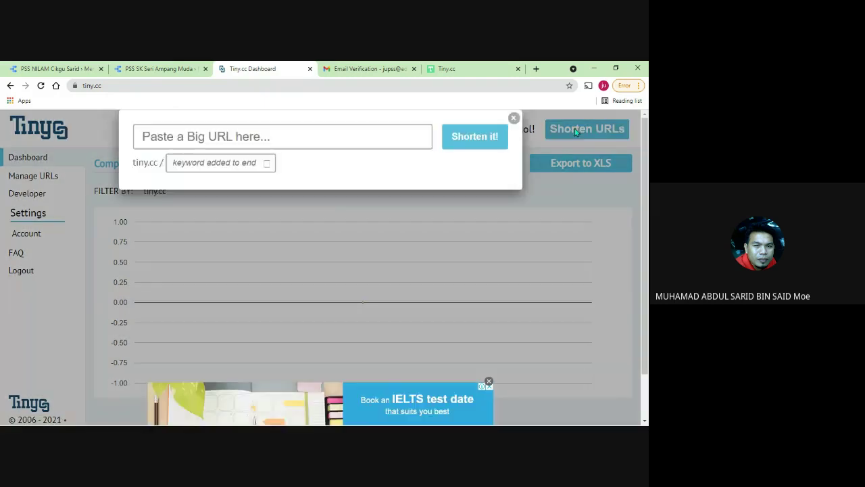
right_click(219, 141)
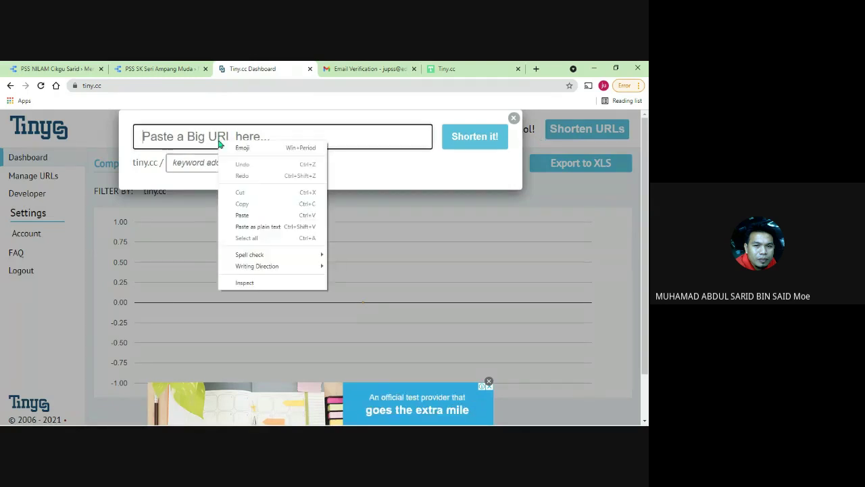
left_click(242, 215)
left_click(200, 164)
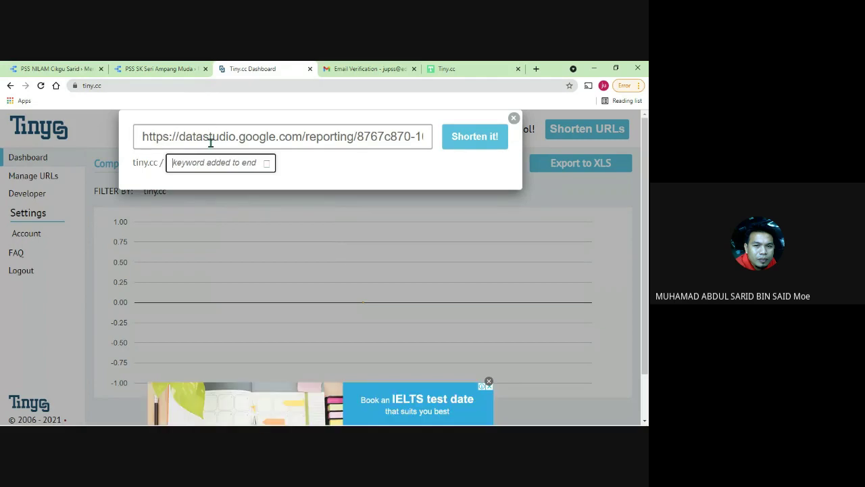
type("pss")
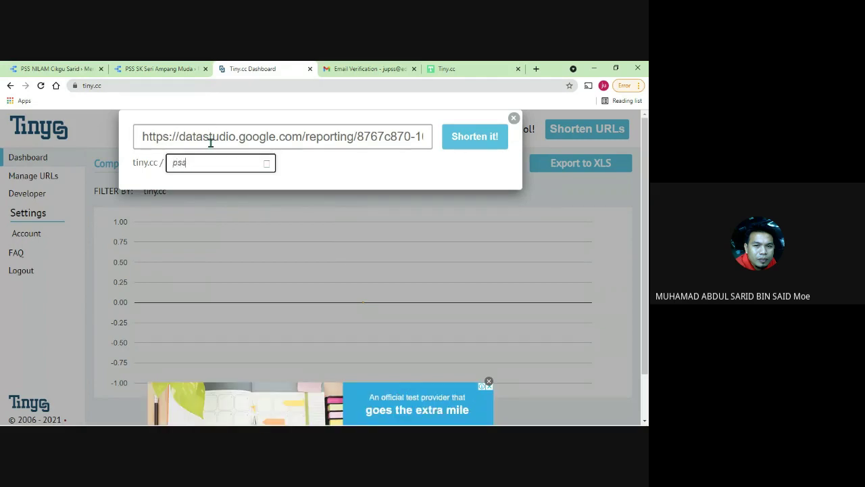
type("sksam")
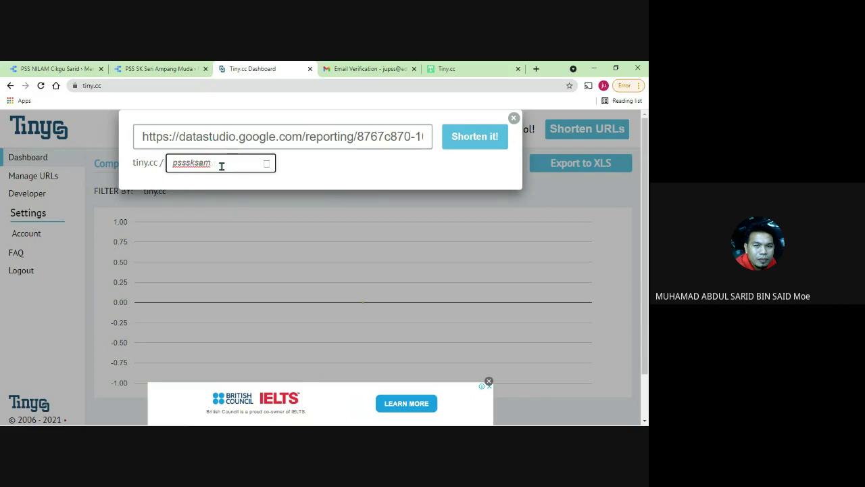
left_click(473, 143)
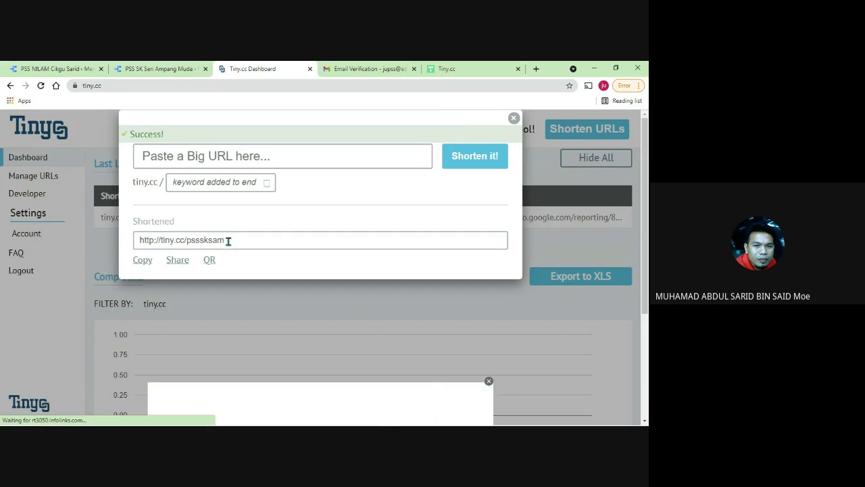
- Copy the new tiny.cc short link and close the report's sharing settings
left_click(143, 262)
left_click(161, 69)
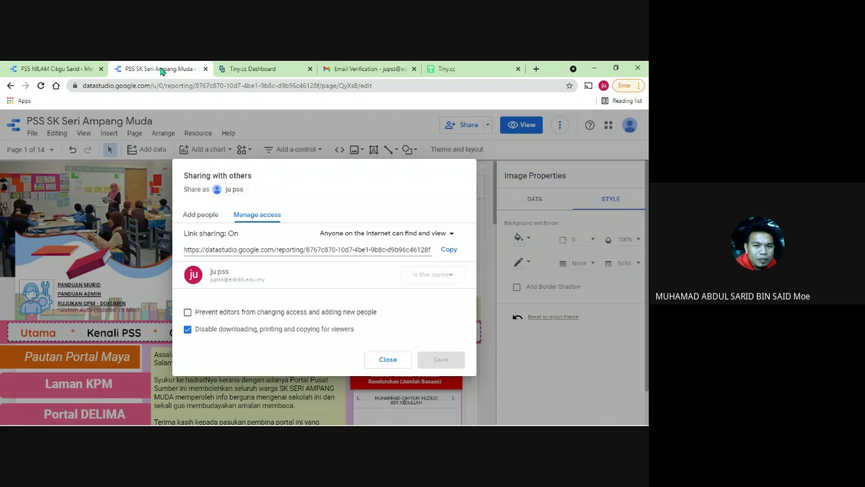
left_click(387, 359)
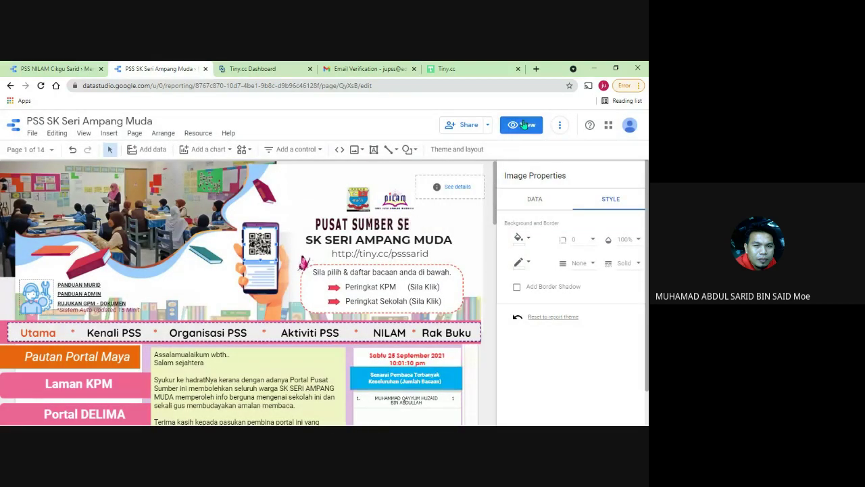
key("ctrl+shift+e")
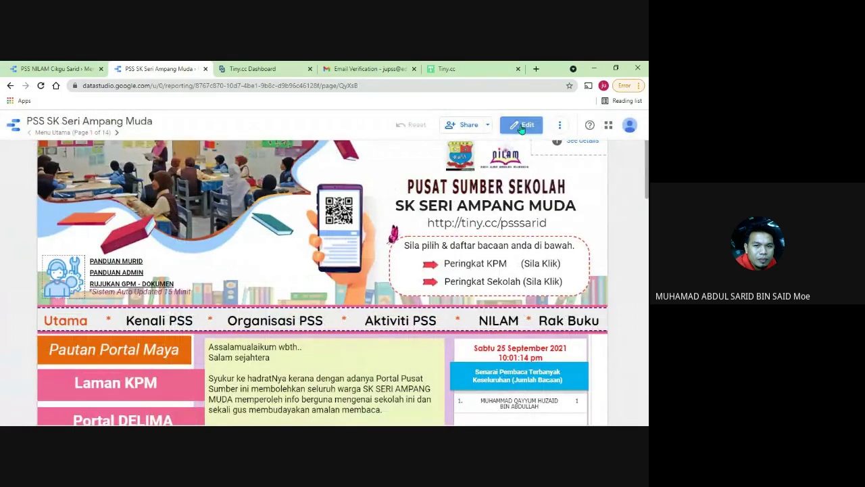
key("ctrl+shift+e")
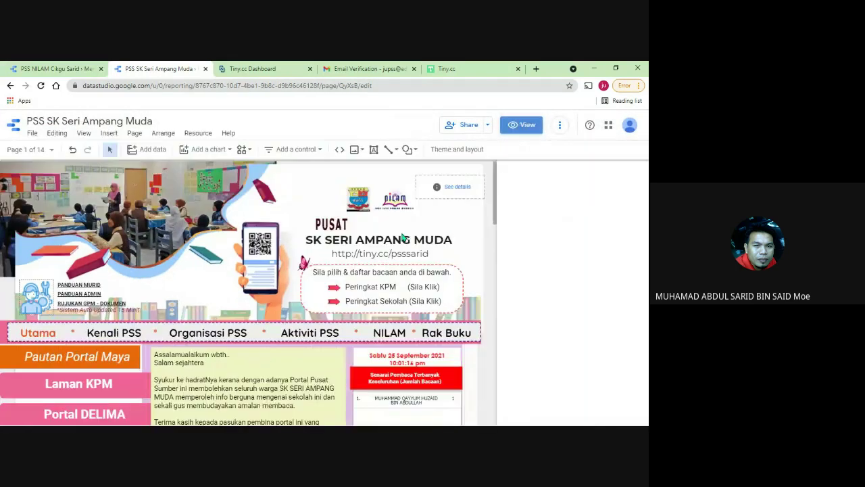
- Replace the header link tiny.cc/psssarid with the pasted tiny.cc/psssksam and preview the report
left_click(366, 259)
left_click_drag(430, 253, 333, 252)
right_click(334, 253)
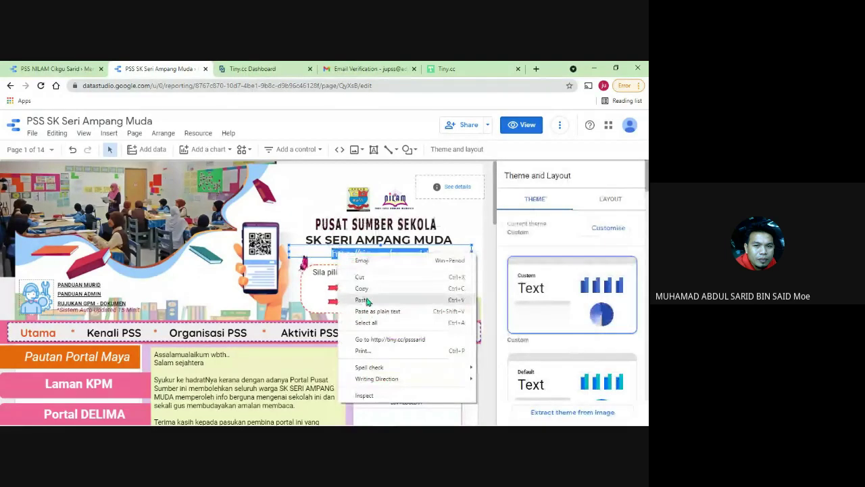
left_click(367, 299)
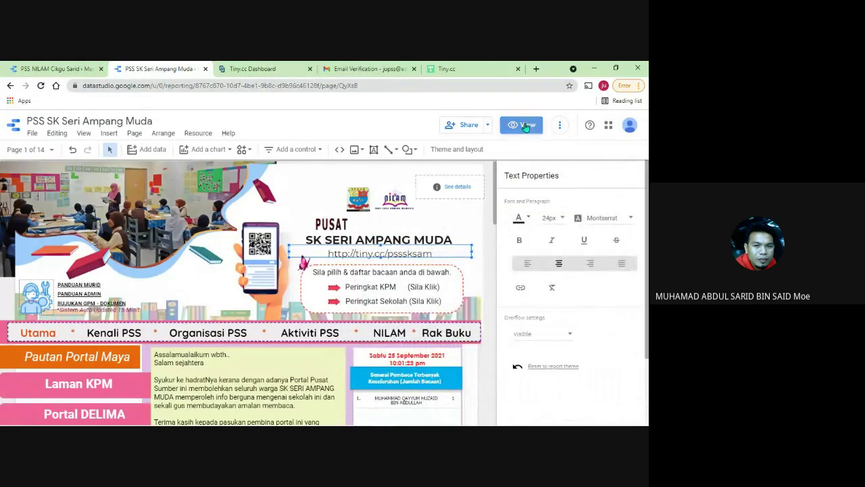
left_click(526, 125)
left_click(461, 66)
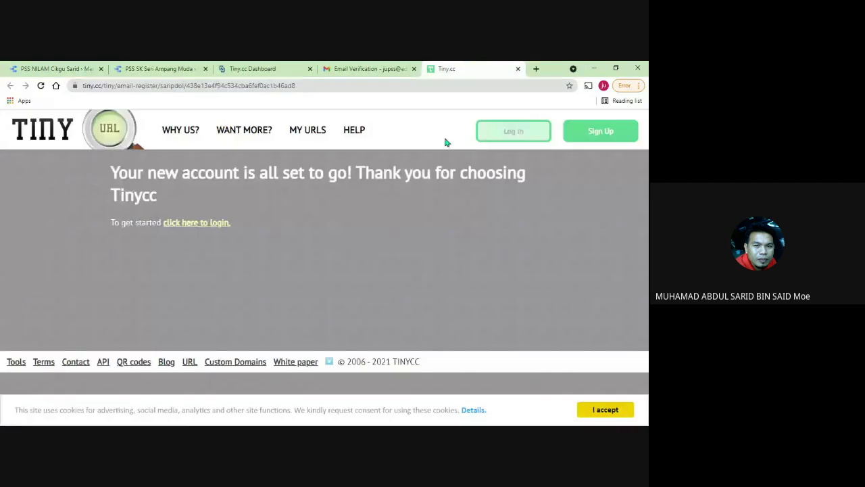
- Dismiss Tiny.cc's success message, reload its dashboard, and confirm the report header shows tiny.cc/psssksam
left_click(241, 64)
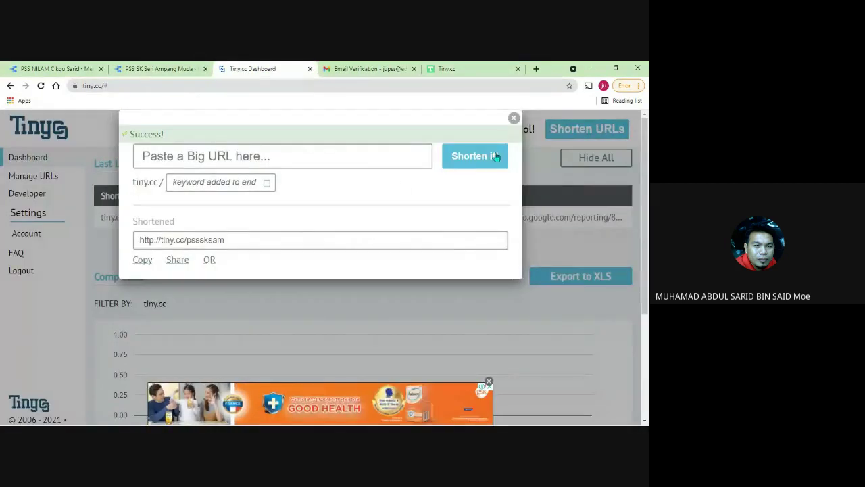
left_click(513, 119)
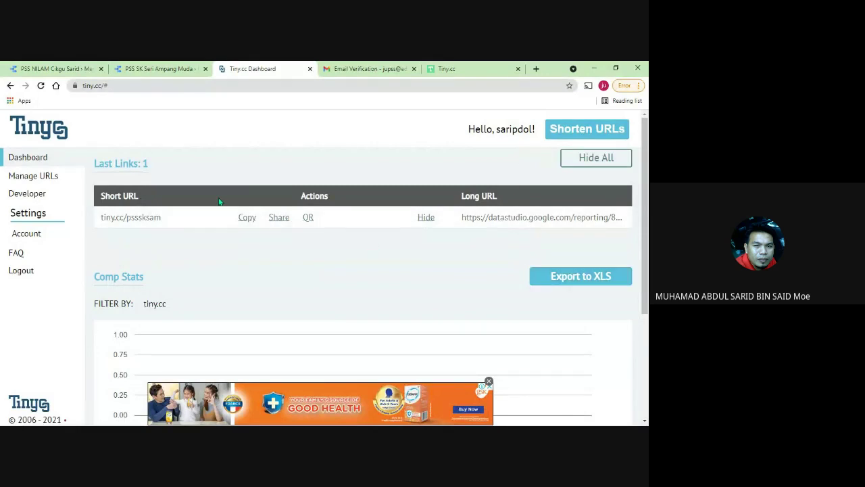
left_click(32, 166)
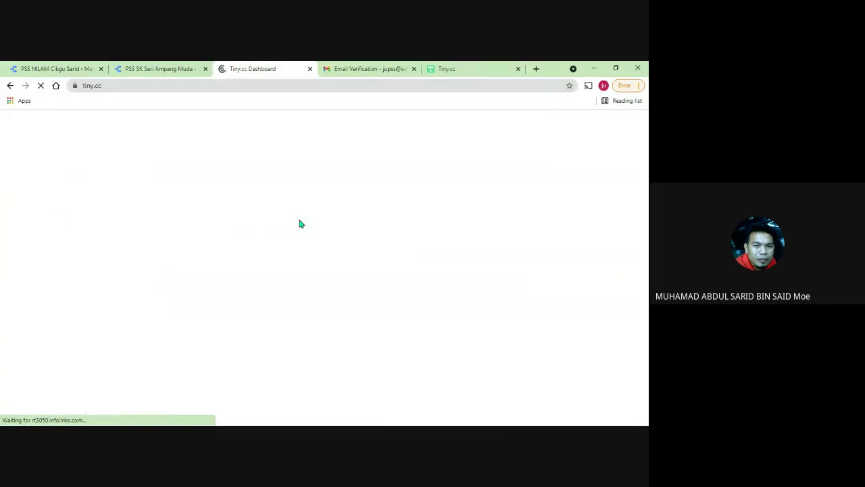
left_click(158, 68)
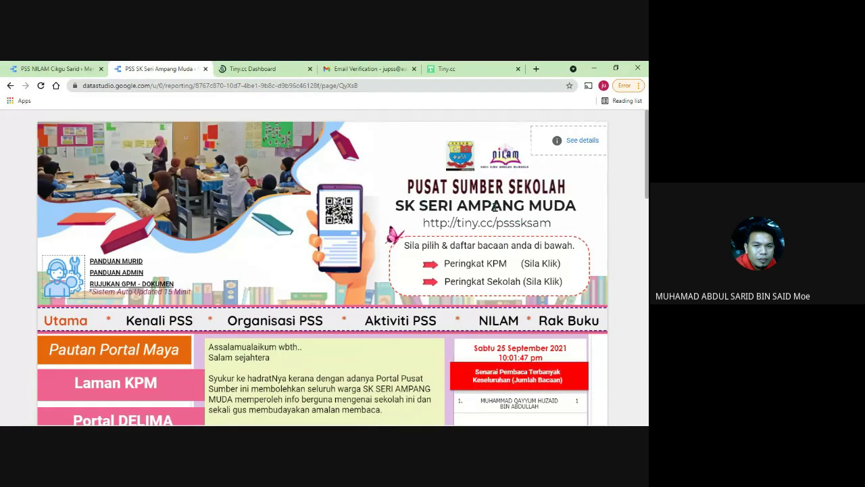
left_click(253, 68)
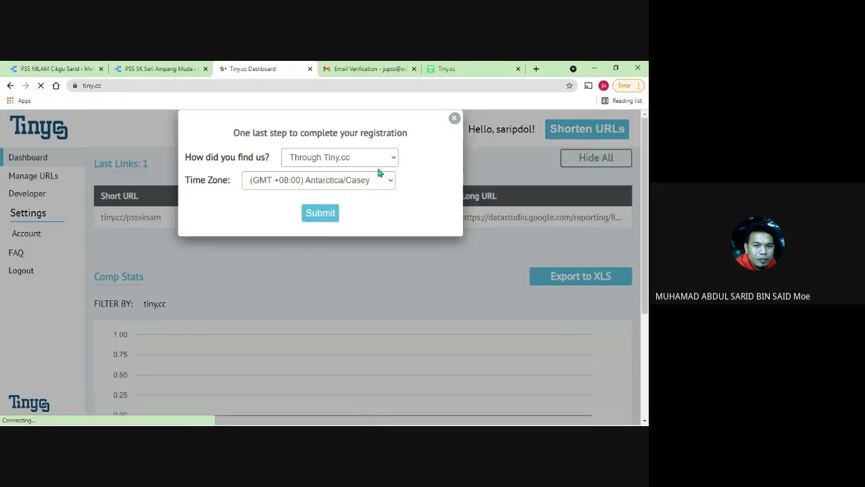
- Dismiss the registration prompt, open Manage URLs, and close the email verification and extra Tiny.cc pages
left_click(455, 118)
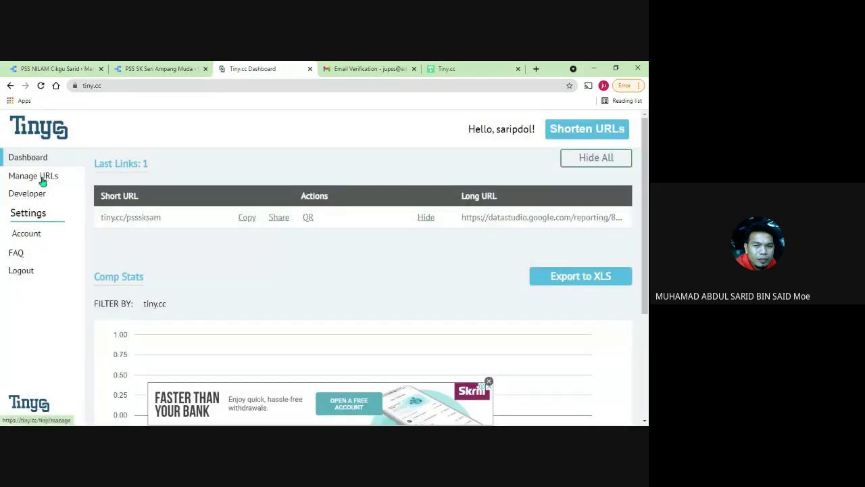
scroll(561, 253, "down", 3)
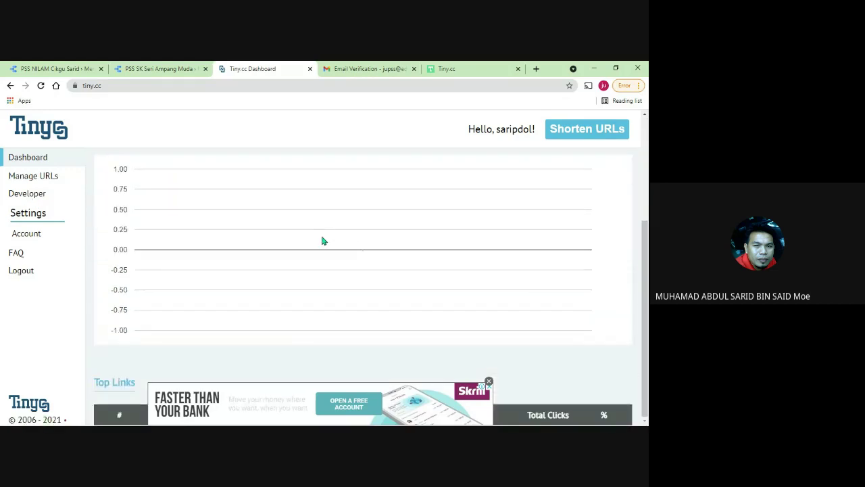
scroll(373, 230, "up", 3)
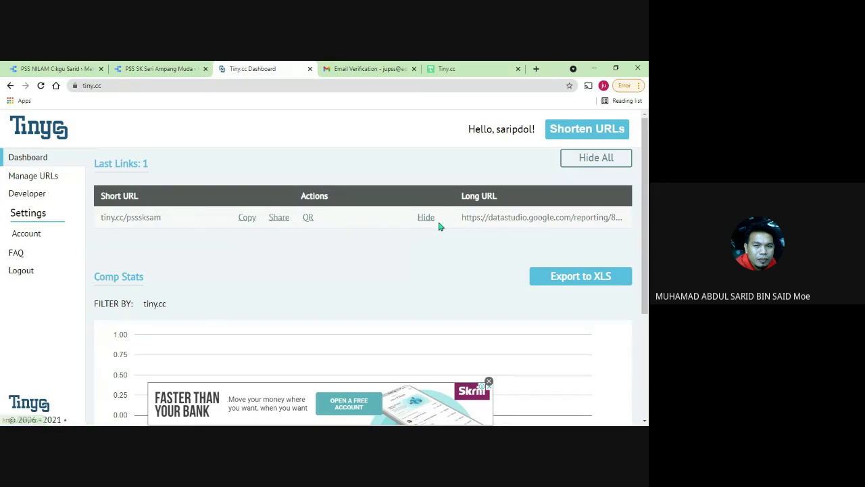
left_click(28, 180)
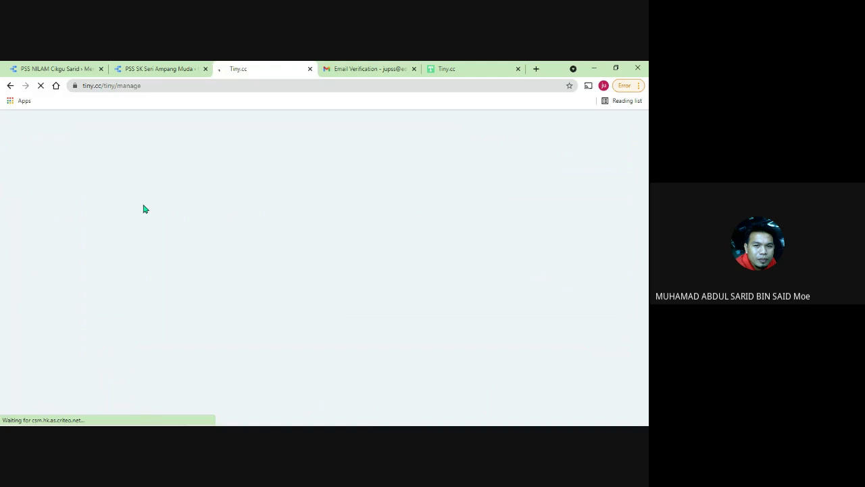
left_click(414, 71)
left_click(414, 70)
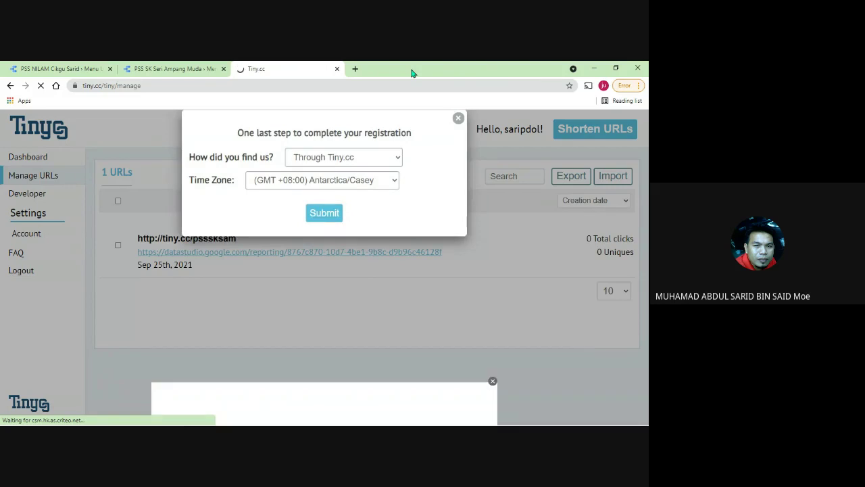
- Submit the registration details, test the psssksam link's report destination, and close the test page
left_click(326, 215)
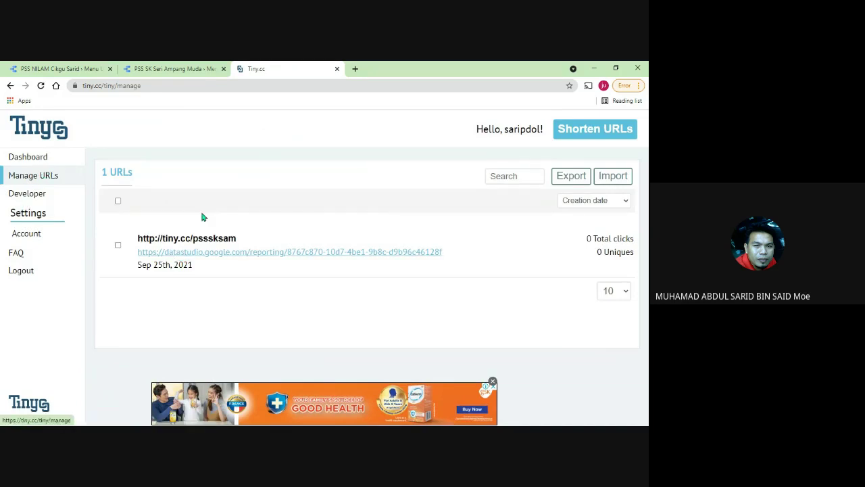
left_click(237, 253)
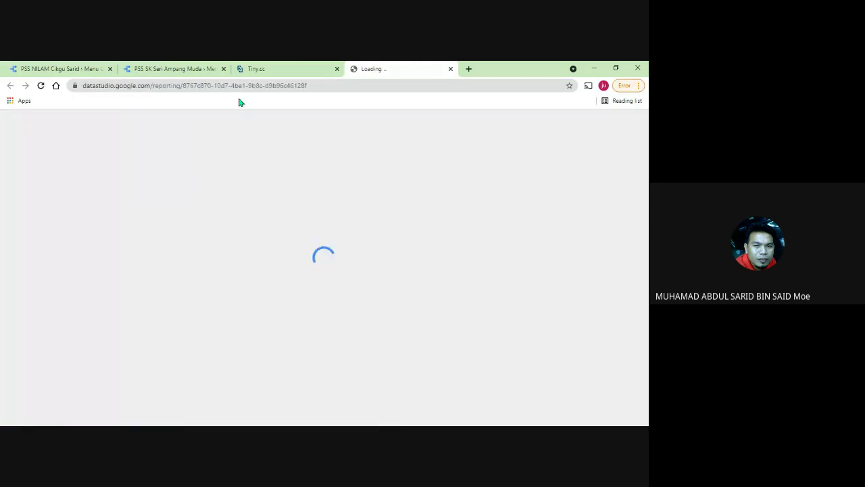
left_click(261, 70)
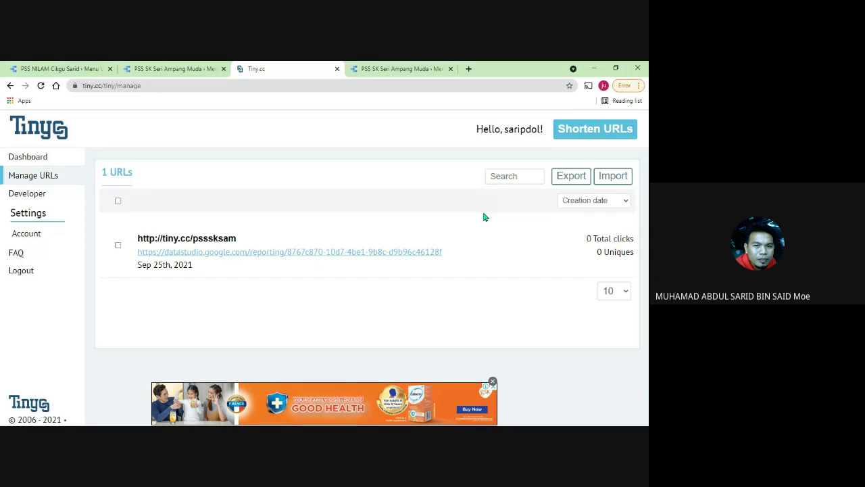
left_click(29, 157)
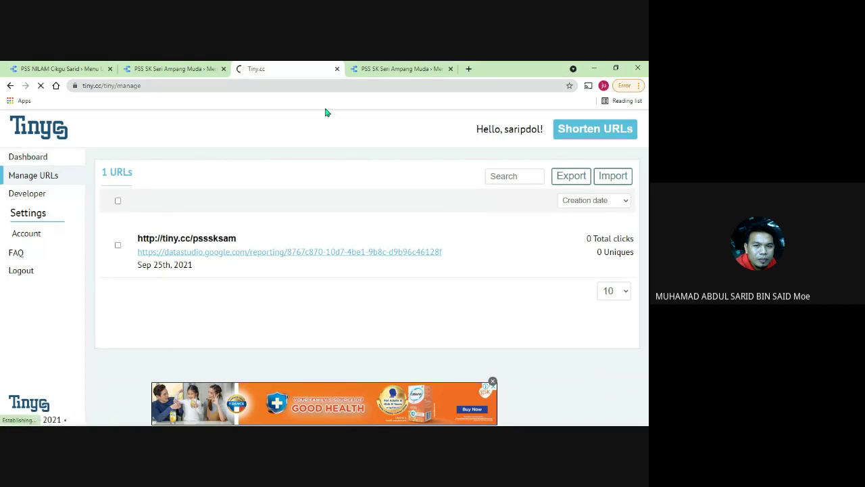
left_click(399, 69)
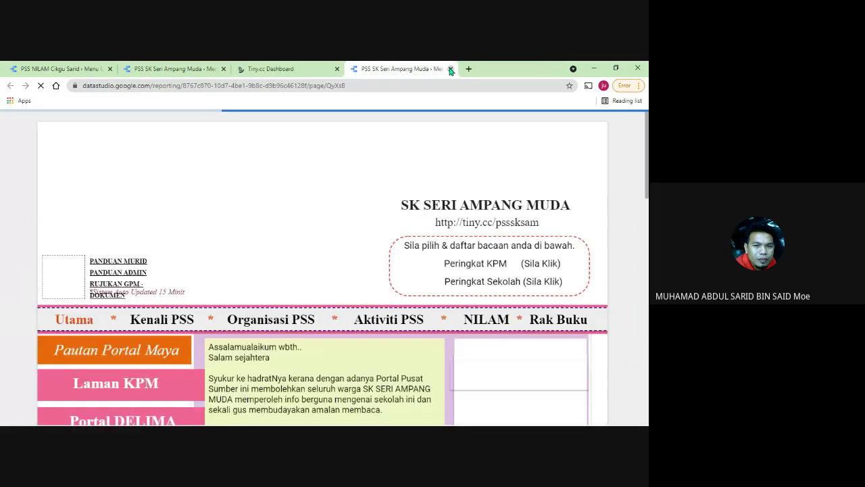
left_click(451, 69)
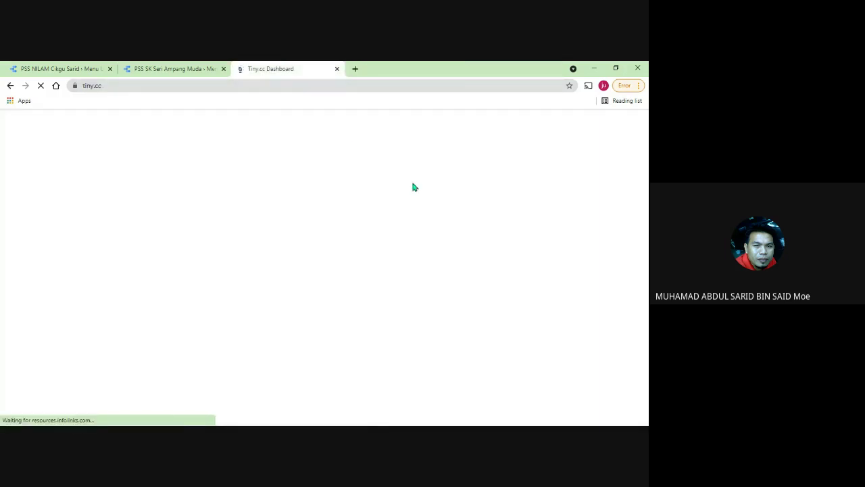
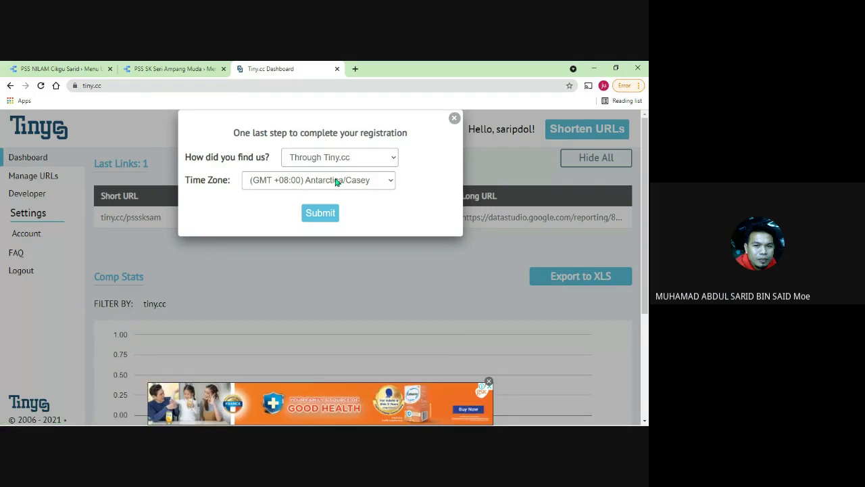
- Submit the Tiny.cc registration with time zone Asia/Kuala_Lumpur and dismiss the welcome notice
left_click(336, 181)
scroll(338, 322, "down", 6)
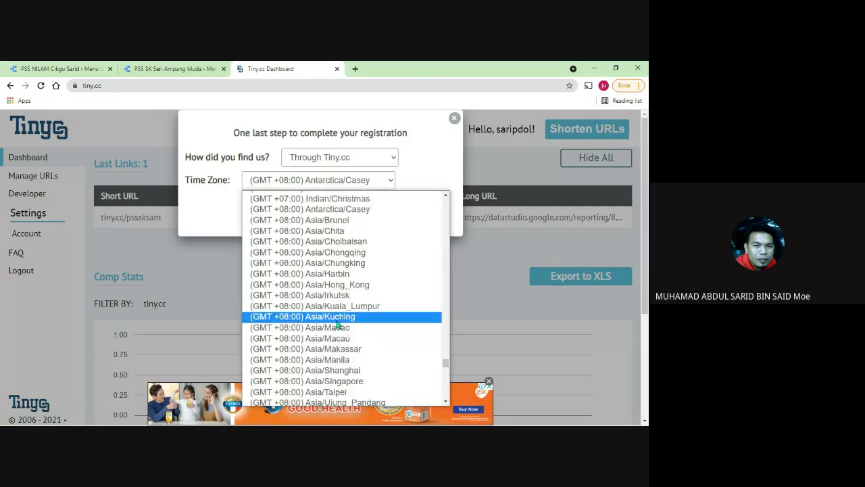
left_click(338, 306)
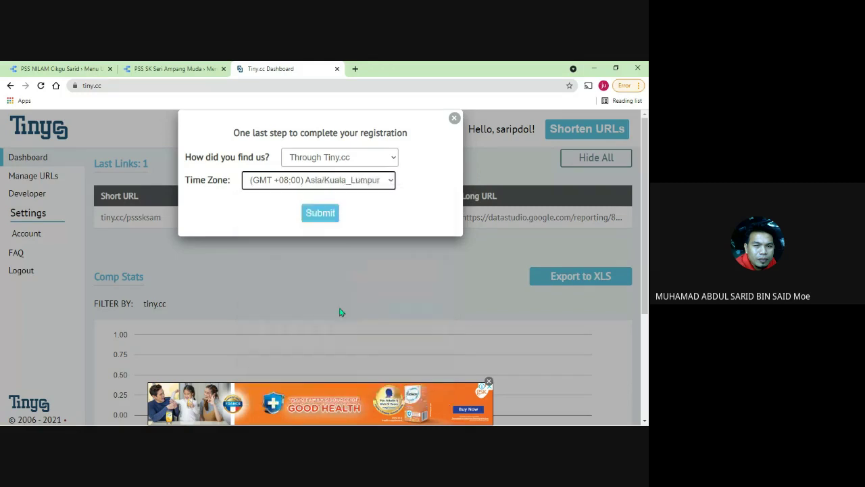
left_click(319, 222)
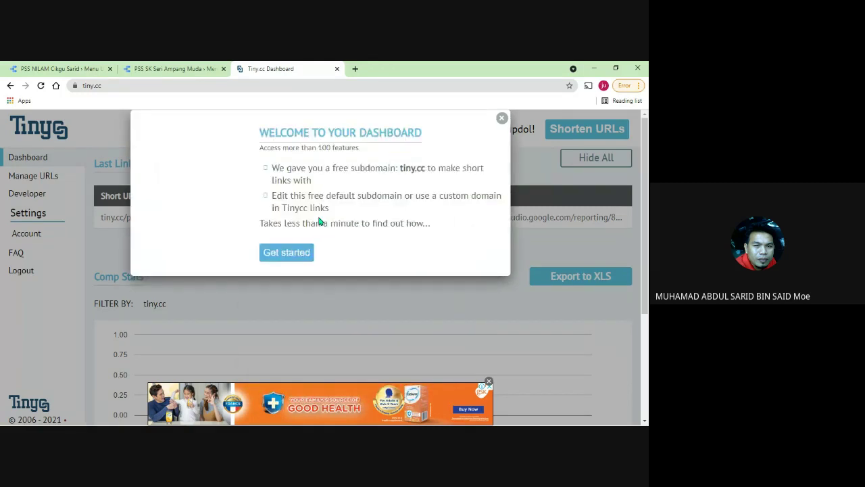
left_click(287, 252)
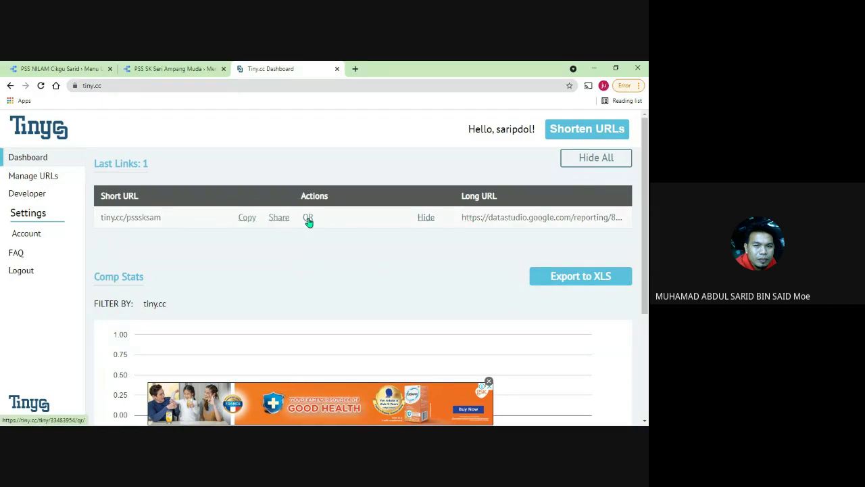
- Open the QR code for the tiny.cc/psssksam short link from the Tiny.cc dashboard
scroll(502, 237, "down", 2)
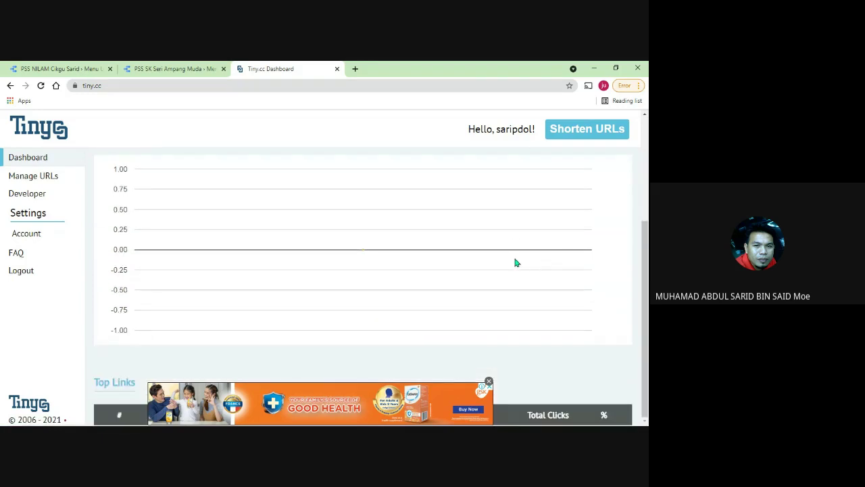
scroll(554, 312, "up", 2)
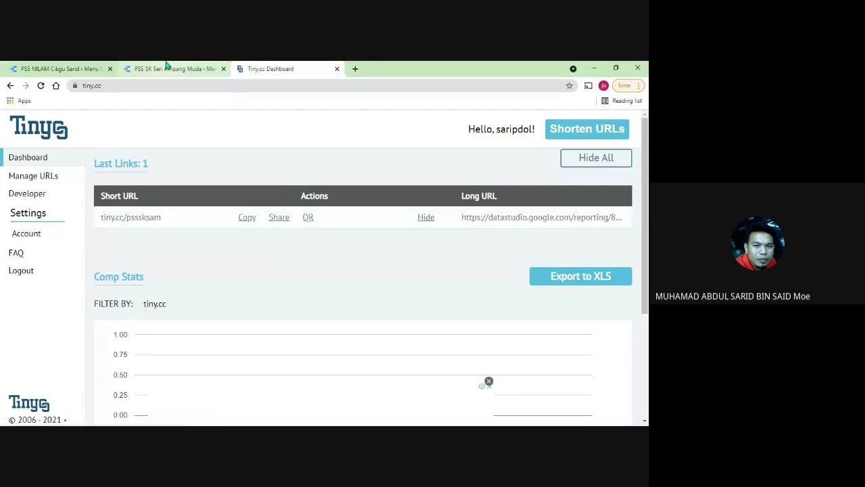
left_click(215, 70)
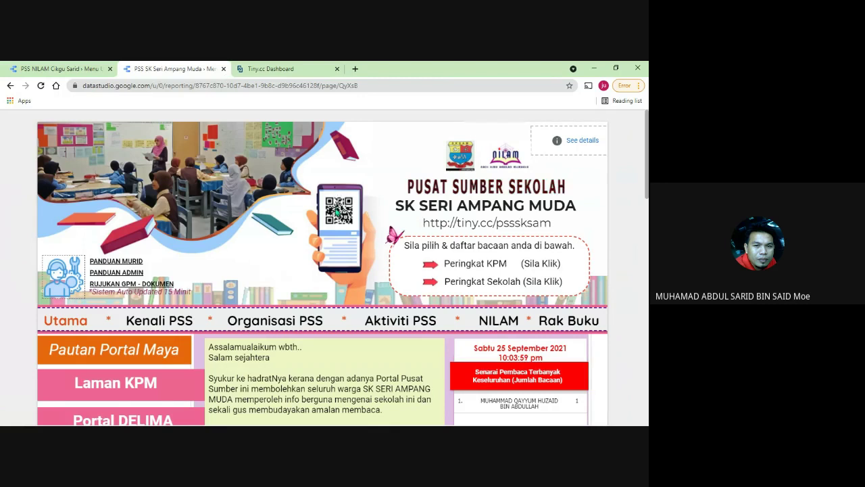
left_click(293, 66)
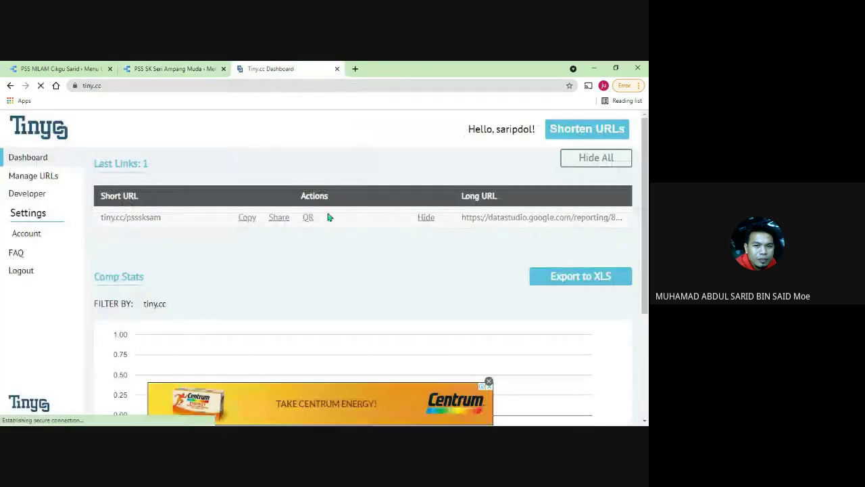
left_click(308, 218)
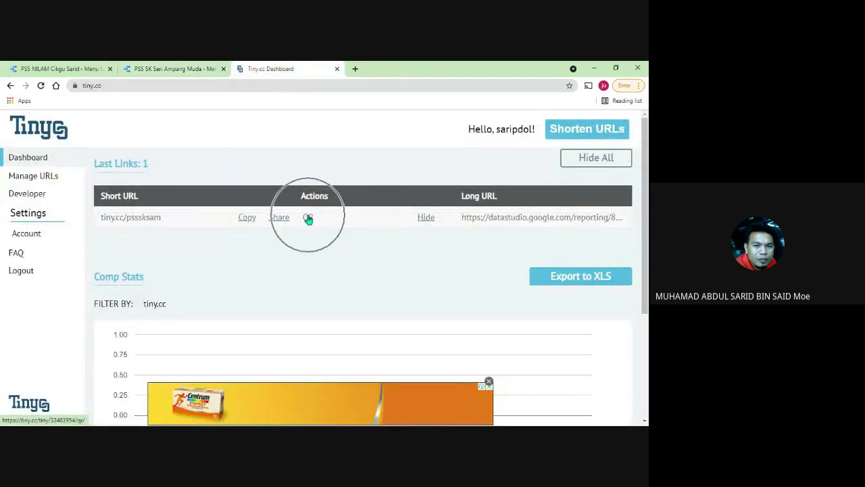
left_click(307, 218)
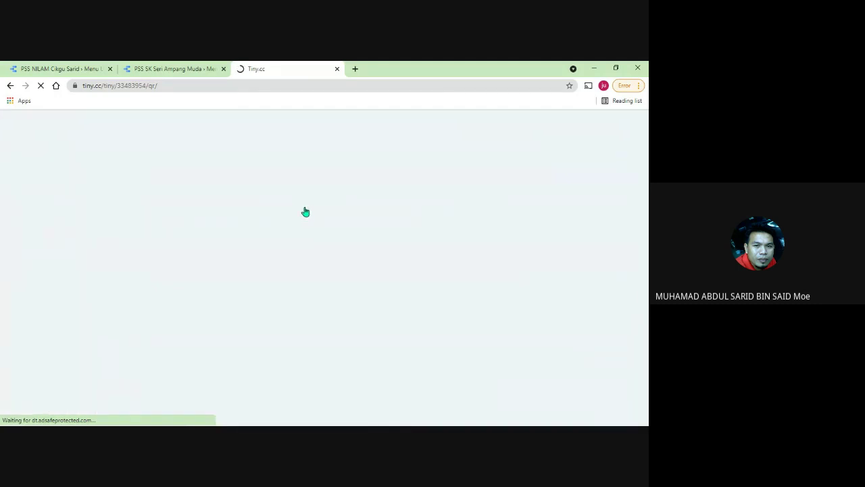
- Download the QR code as tiny_cc_psssksam.png and return to the school portal report
left_click(176, 68)
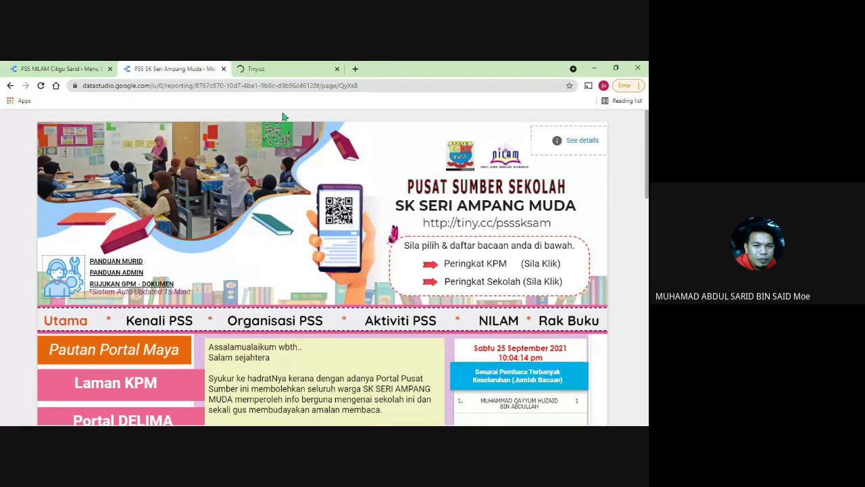
left_click(261, 69)
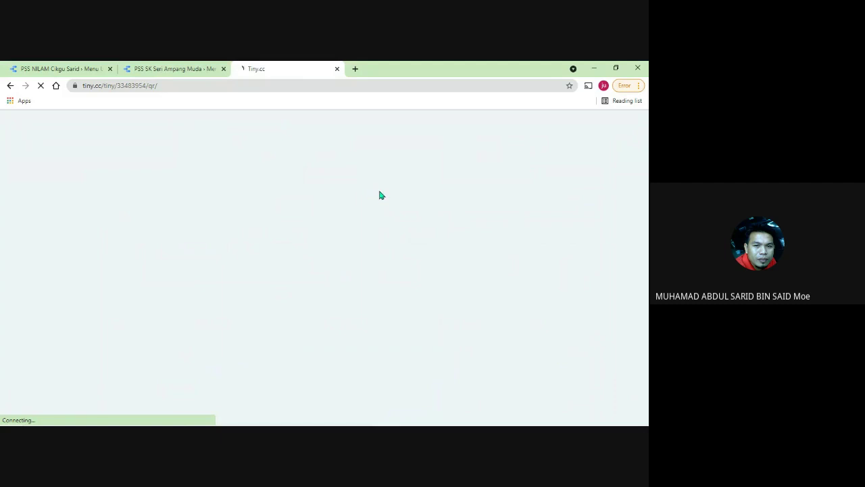
mouse_move(571, 422)
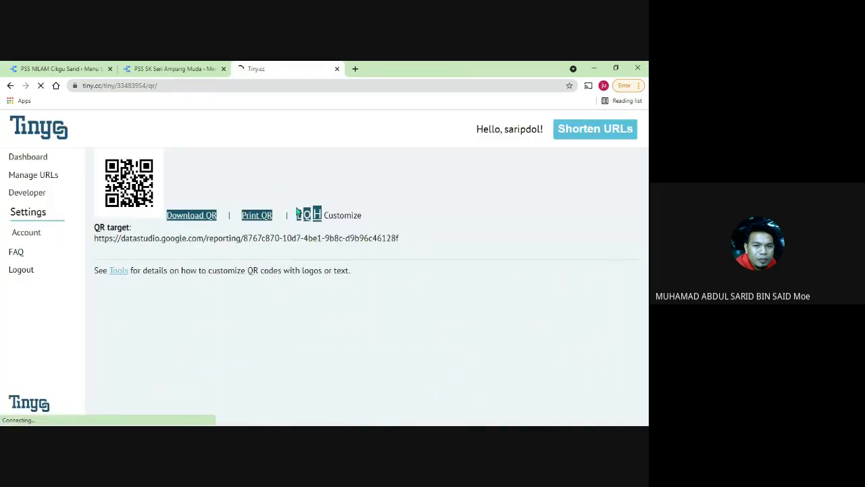
left_click(193, 216)
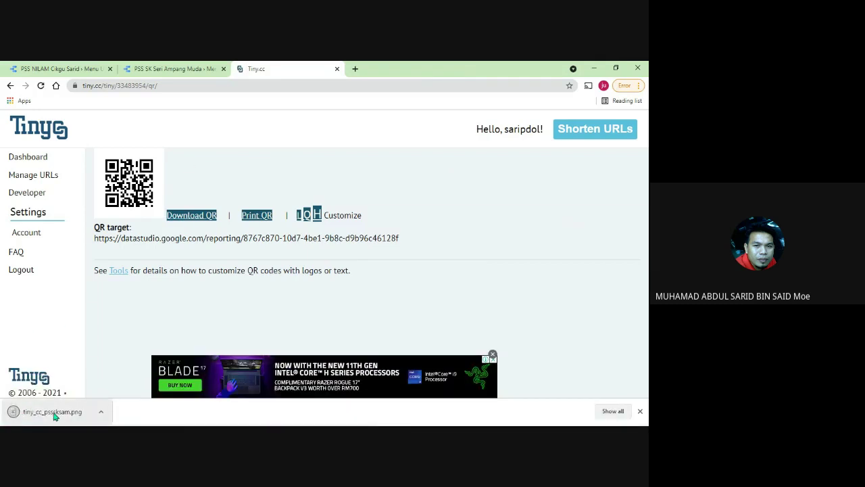
left_click(196, 70)
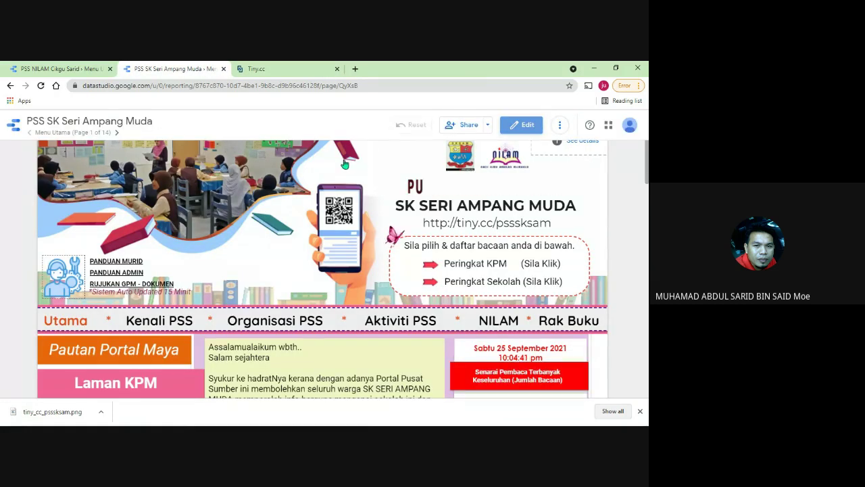
- In edit mode, replace the banner's QR image with Downloads/tiny_cc_psssksam.png
left_click(521, 125)
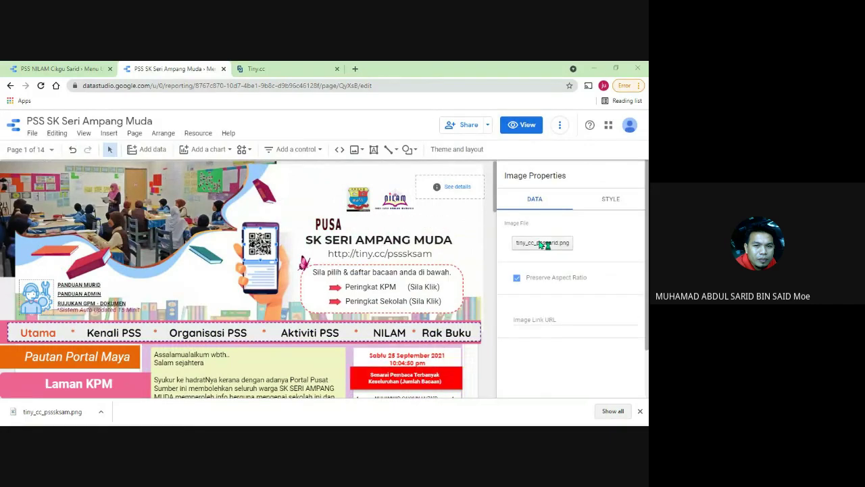
left_click(543, 243)
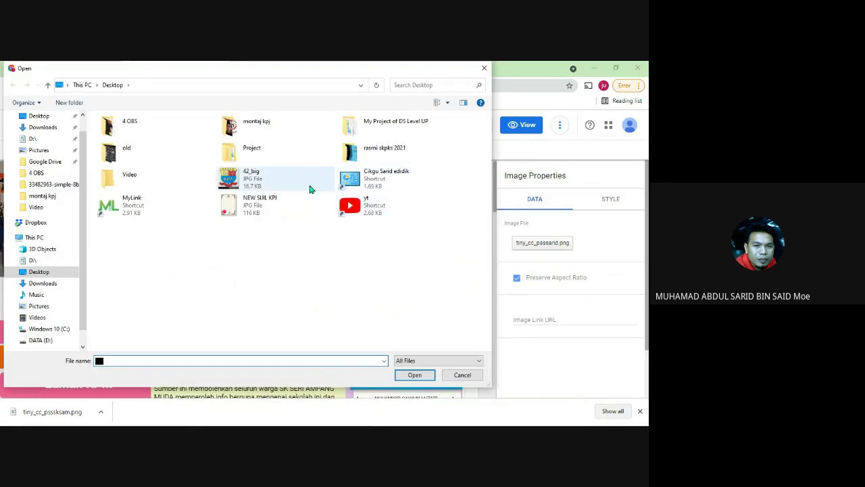
scroll(54, 159, "up", 1)
left_click(43, 146)
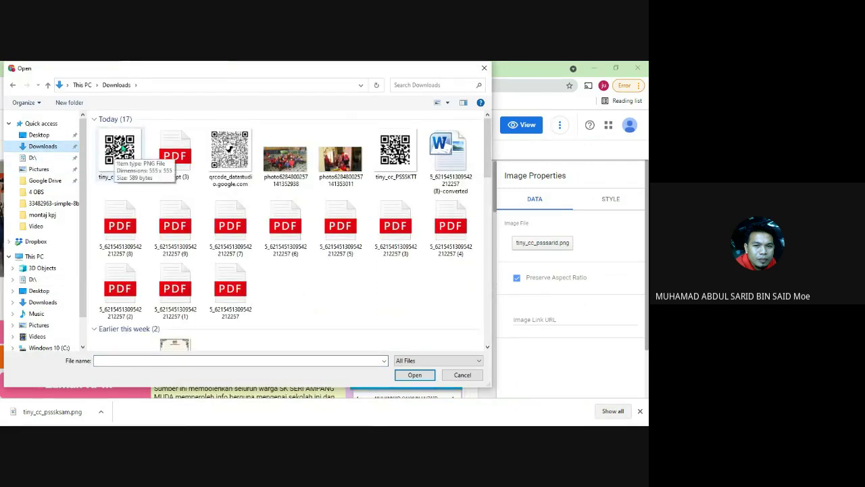
left_click(122, 155)
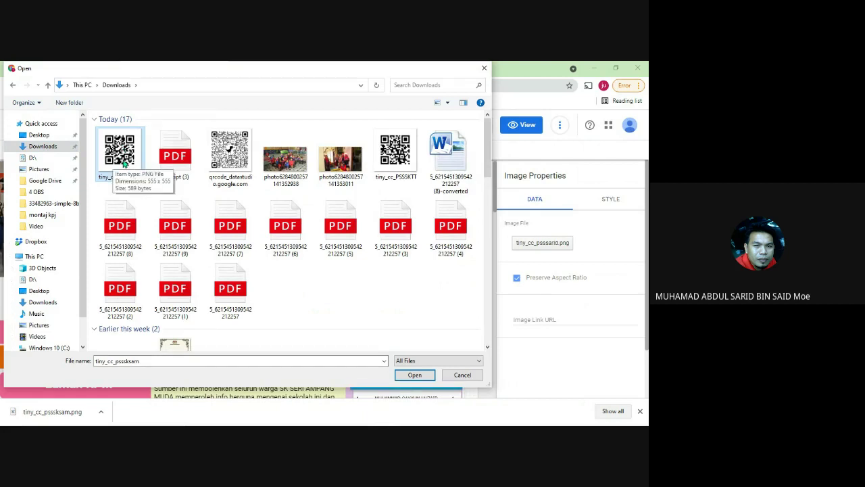
left_click(417, 376)
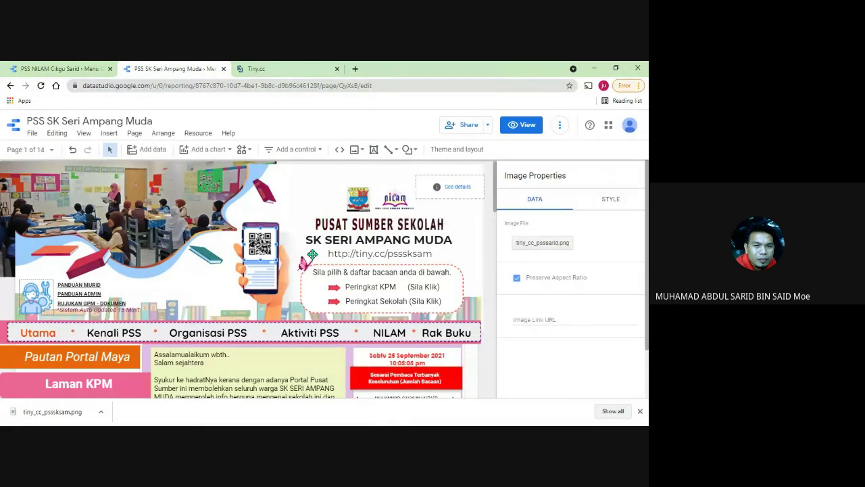
left_click(637, 410)
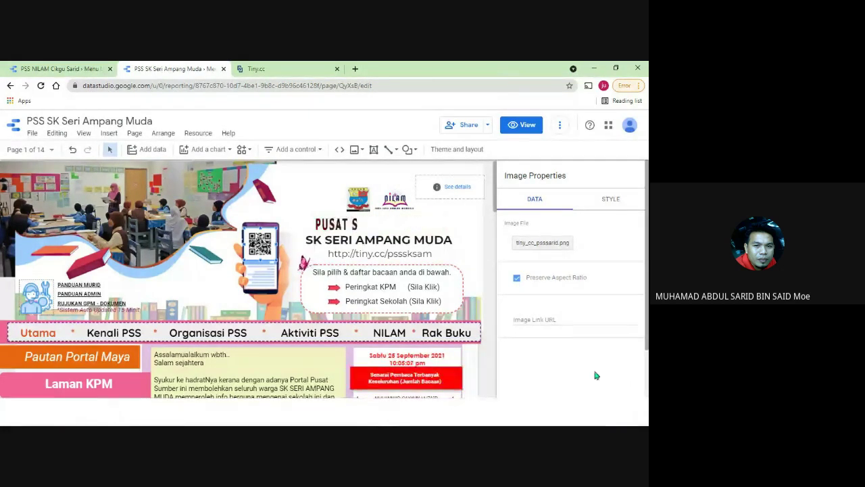
left_click(13, 186)
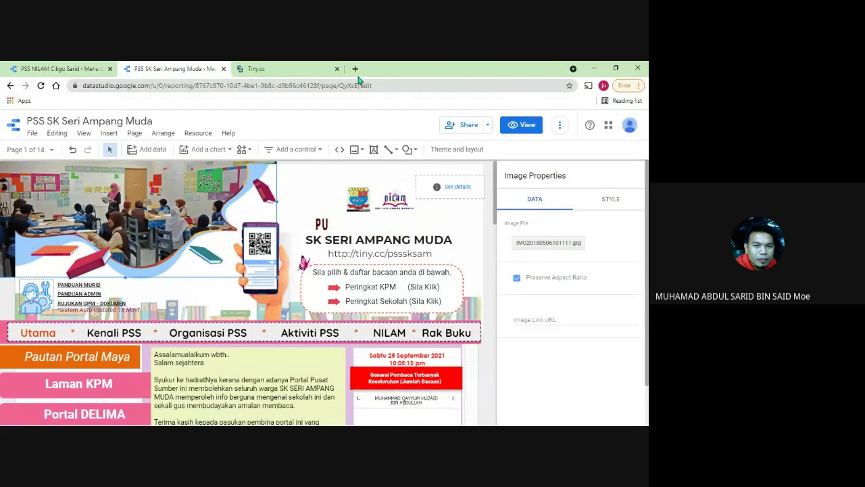
- Close the Tiny.cc tab and copy 'SK Seri Ampang Muda' from the report title
left_click(336, 68)
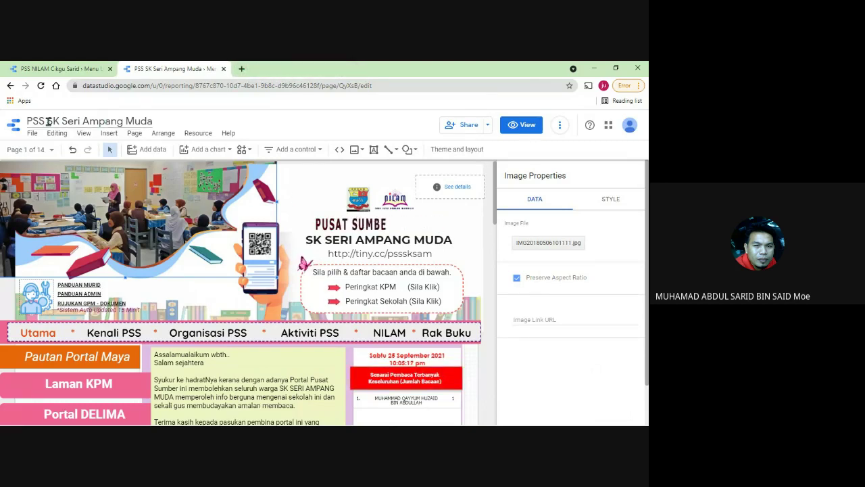
left_click_drag(46, 122, 179, 125)
right_click(134, 120)
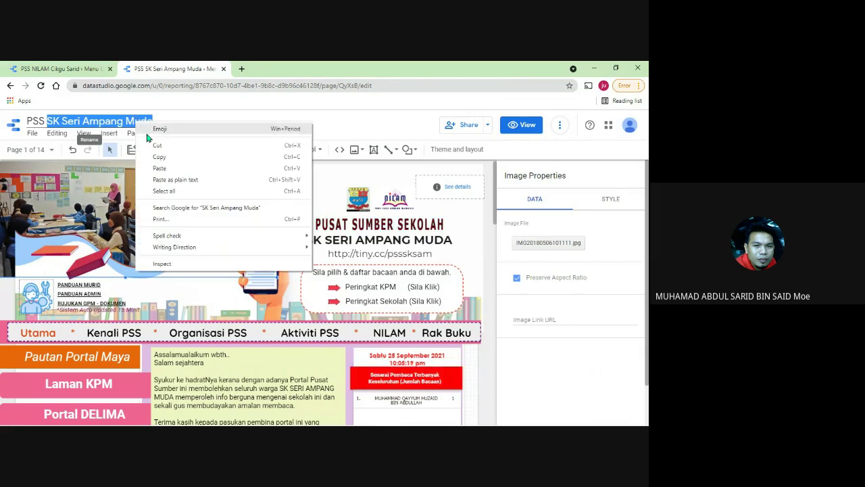
left_click(187, 157)
left_click(242, 68)
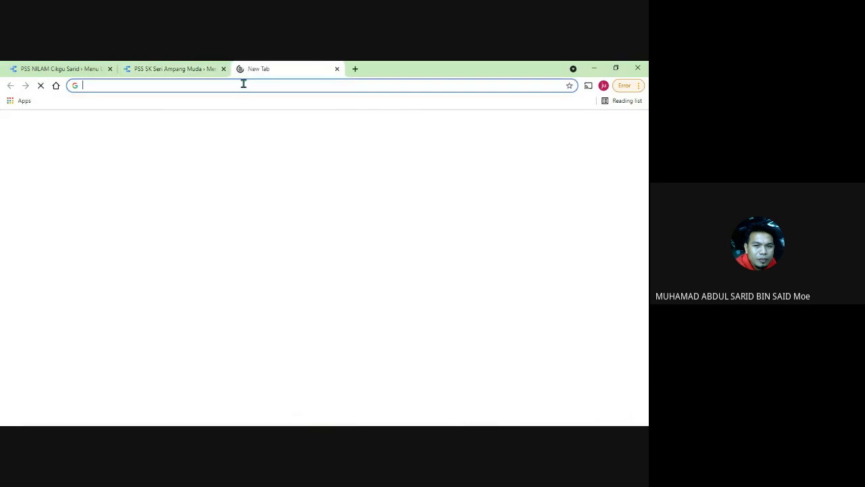
- Search Google Images for the pasted school name 'SK Seri Ampang Muda'
right_click(243, 83)
left_click(324, 160)
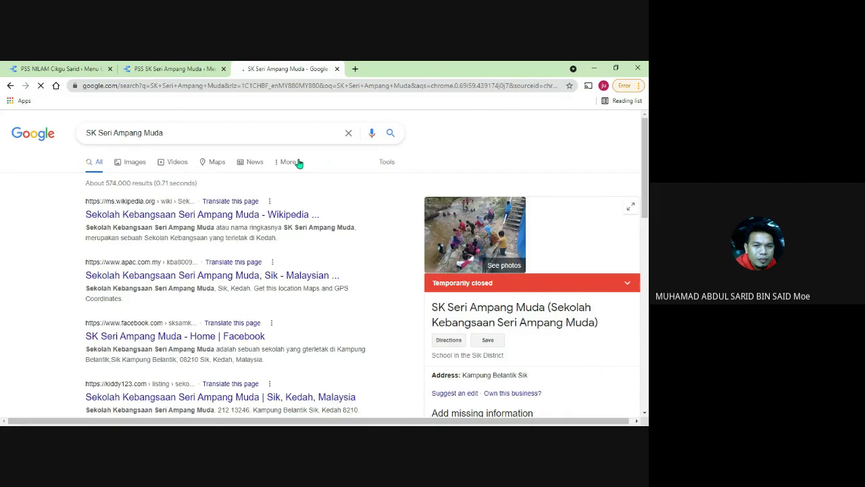
left_click(137, 166)
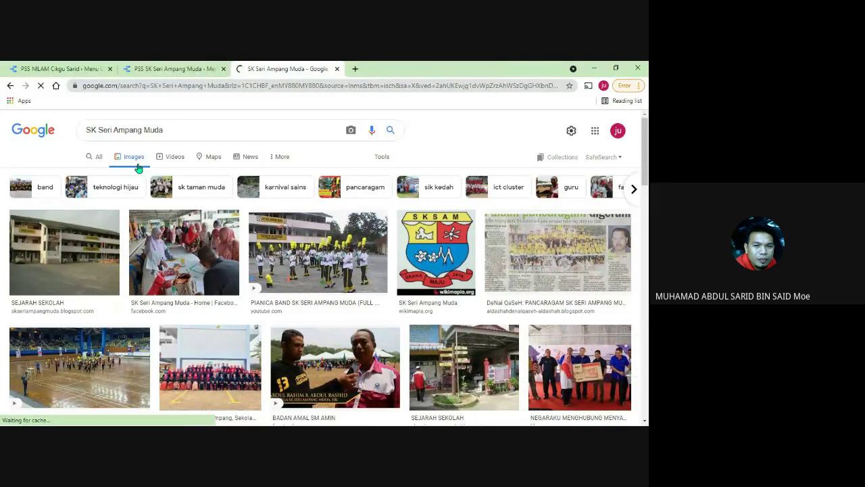
scroll(421, 283, "down", 1)
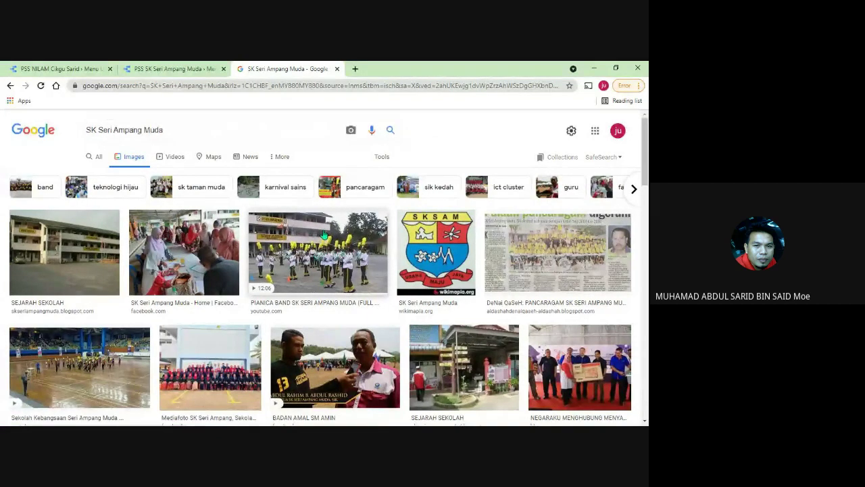
scroll(324, 236, "down", 2)
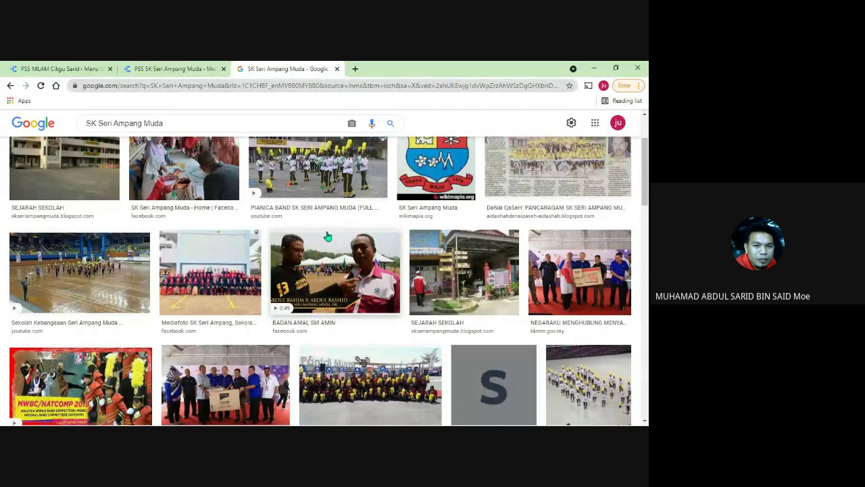
scroll(328, 237, "down", 2)
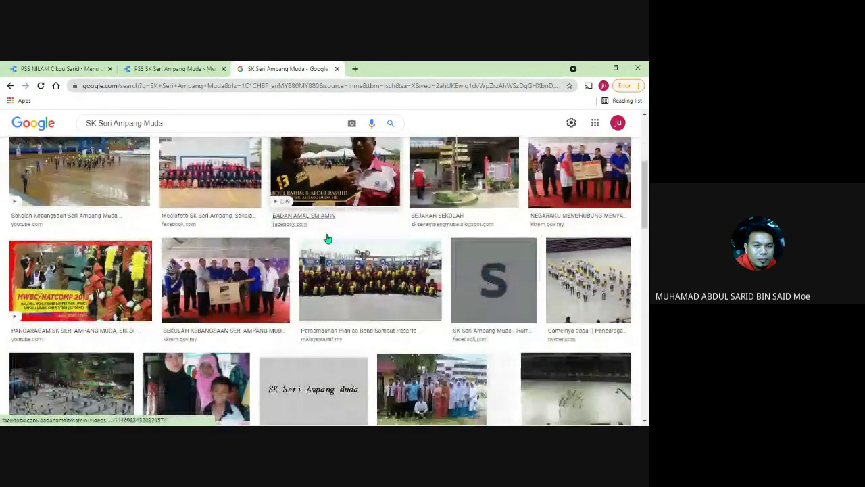
scroll(327, 238, "down", 5)
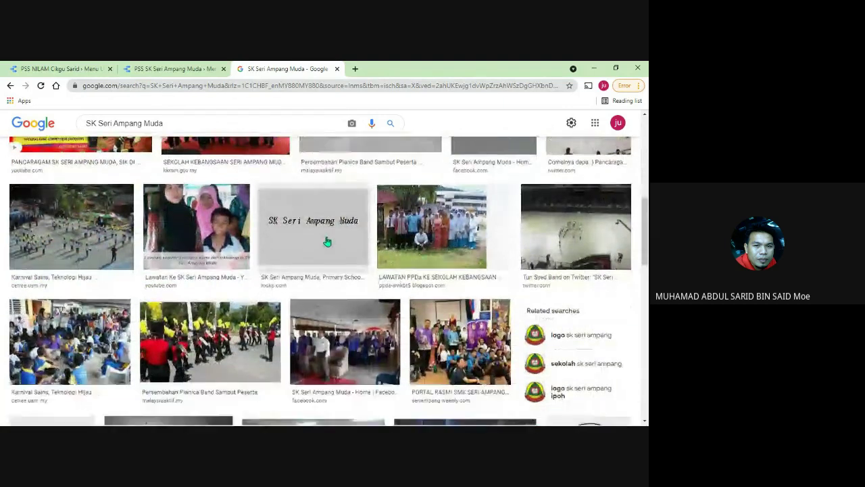
scroll(327, 241, "down", 2)
scroll(320, 240, "up", 10)
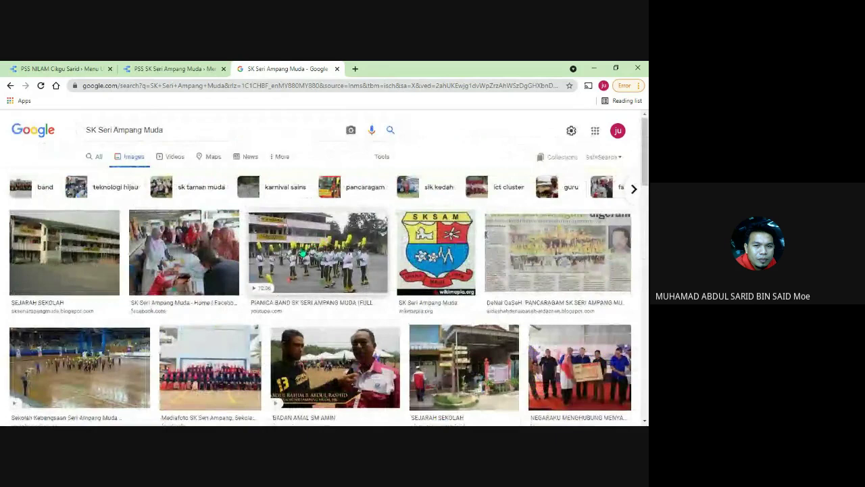
- Save the Pianica Band photo to the Desktop as maxresdefault.jpg
left_click(302, 253)
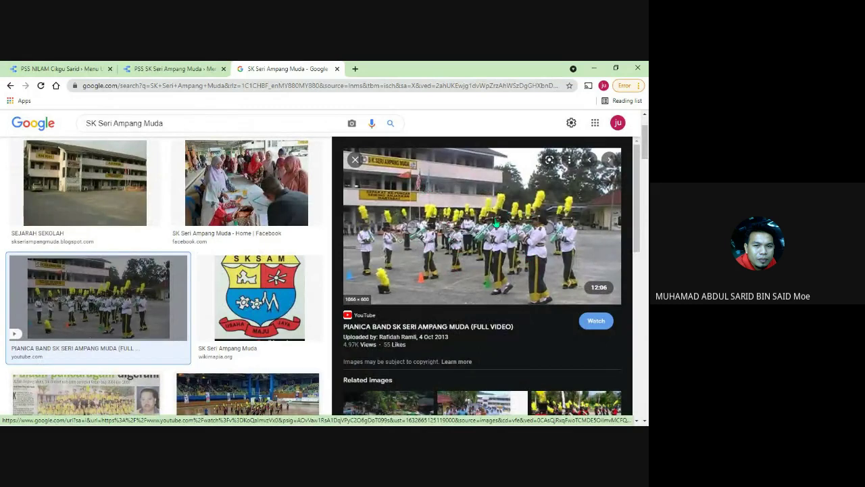
right_click(468, 198)
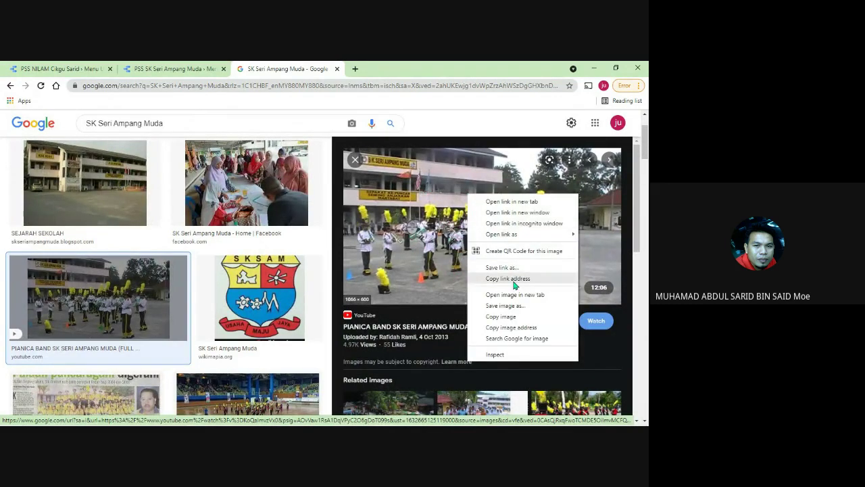
left_click(505, 306)
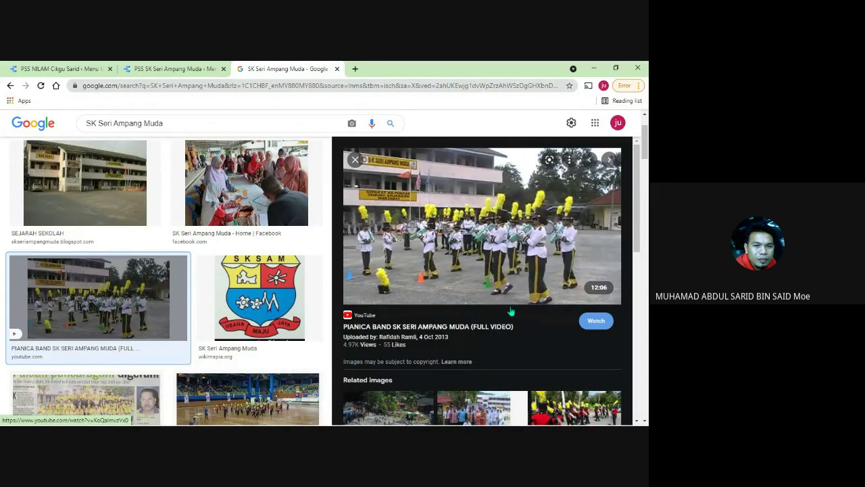
scroll(63, 172, "up", 2)
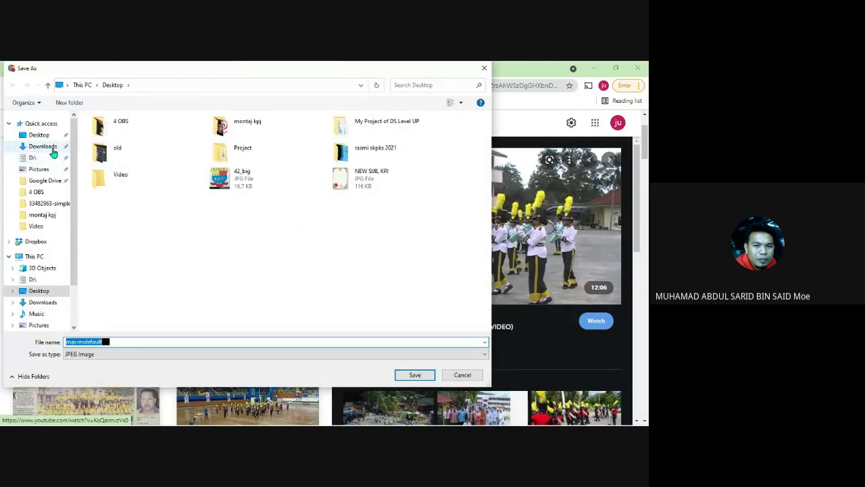
left_click(46, 137)
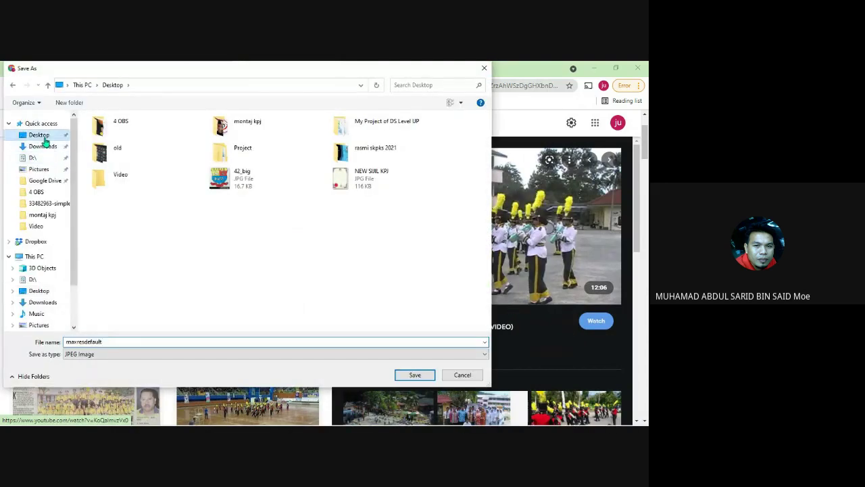
left_click(414, 374)
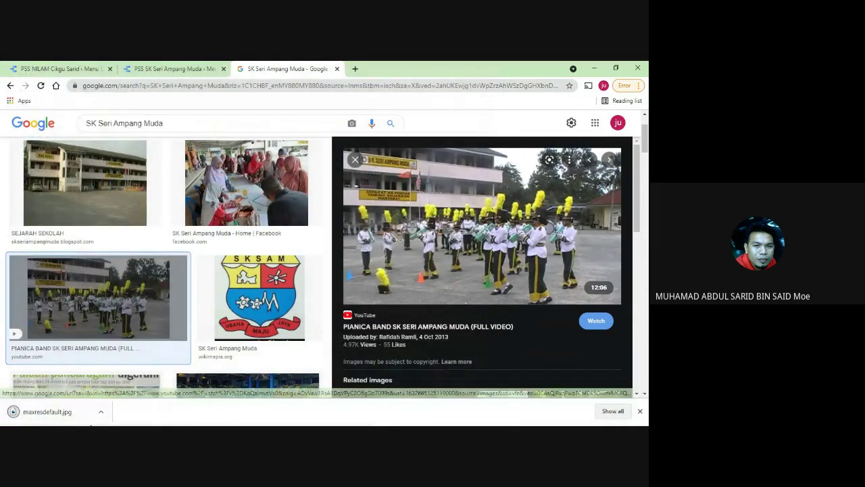
- Replace the top-left classroom banner photo with Desktop/maxresdefault.jpg, the marching band image
left_click(179, 68)
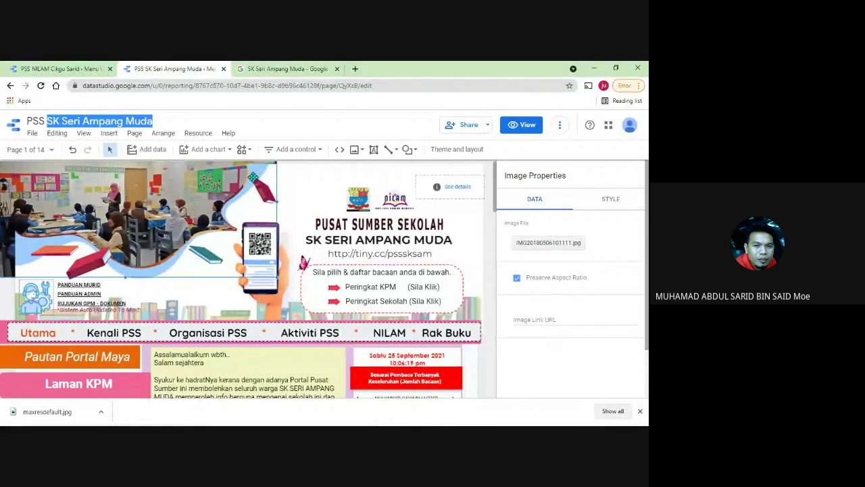
left_click(464, 214)
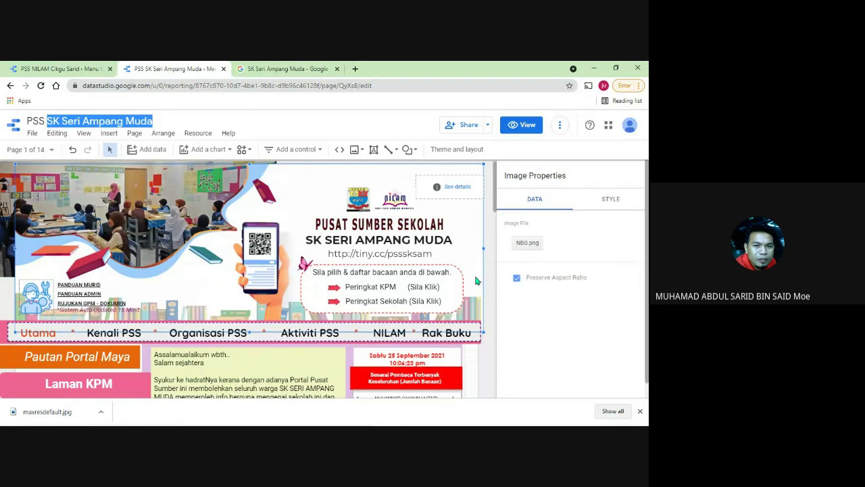
left_click(12, 186)
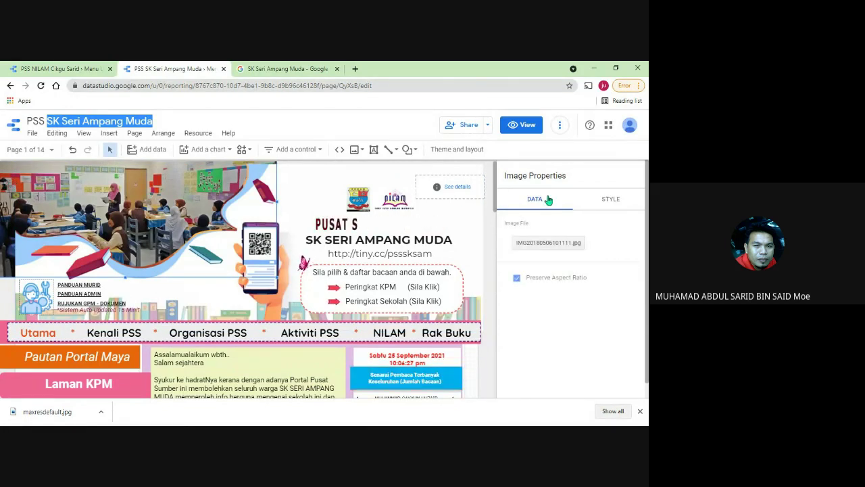
left_click(548, 243)
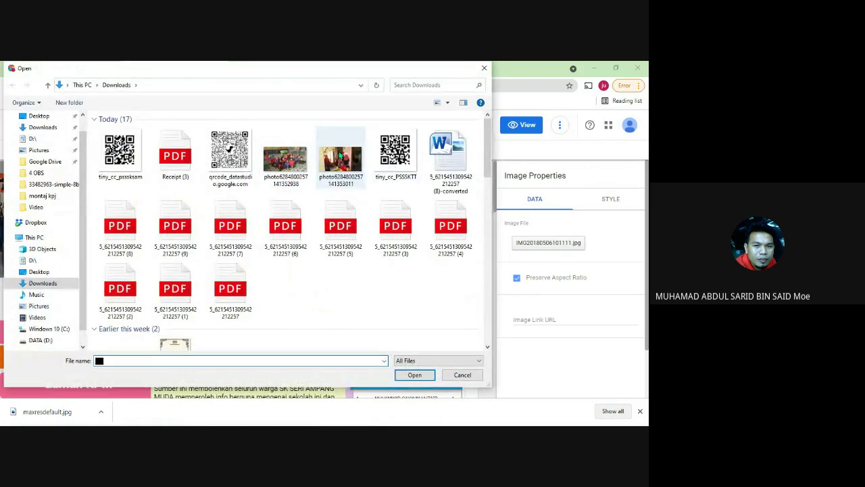
scroll(39, 172, "up", 1)
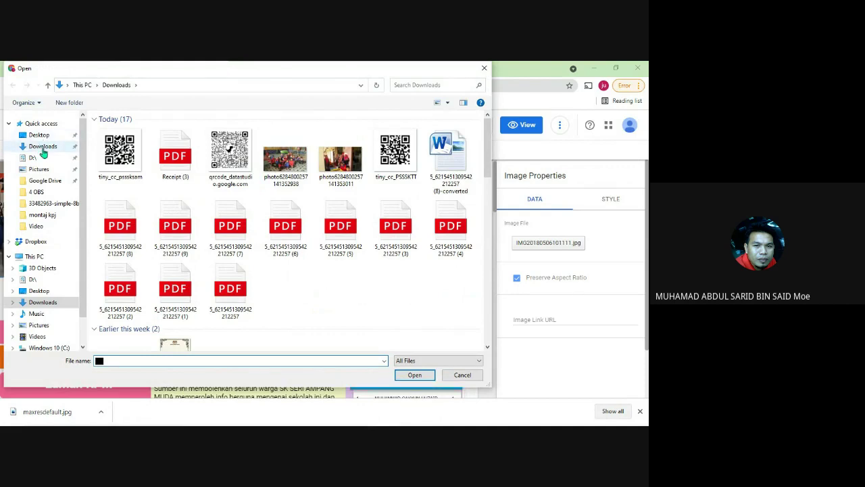
left_click(39, 136)
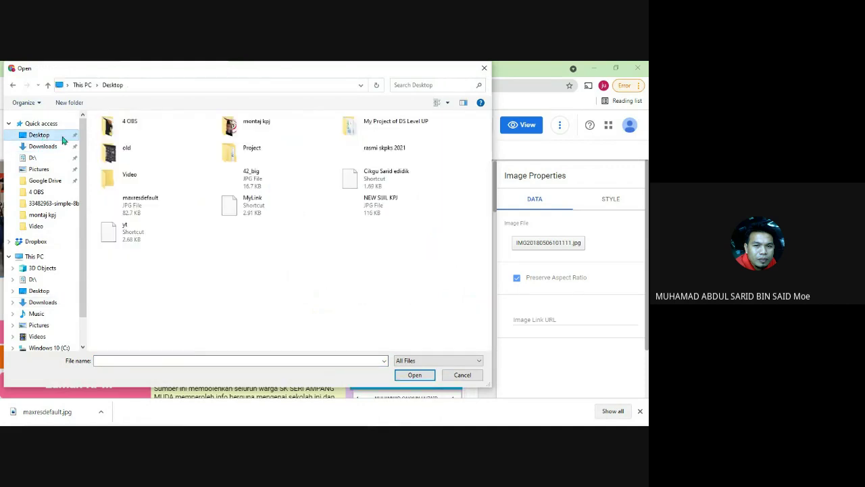
left_click(119, 203)
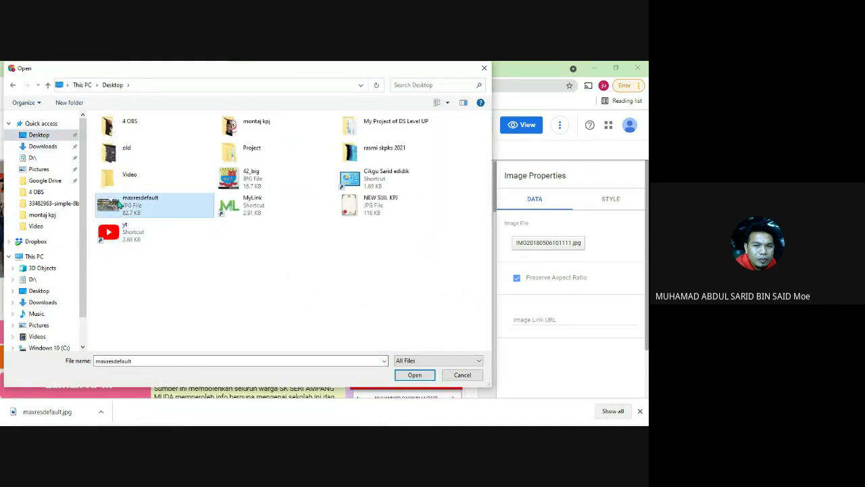
left_click(415, 375)
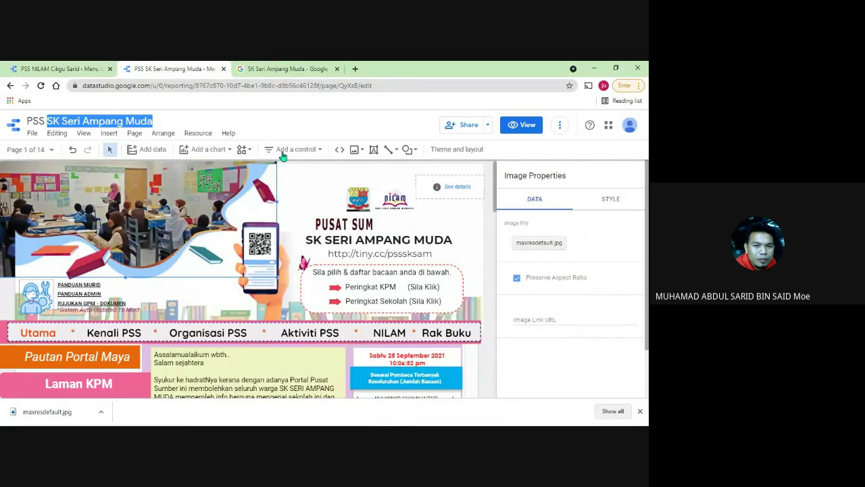
left_click(640, 412)
left_click(387, 121)
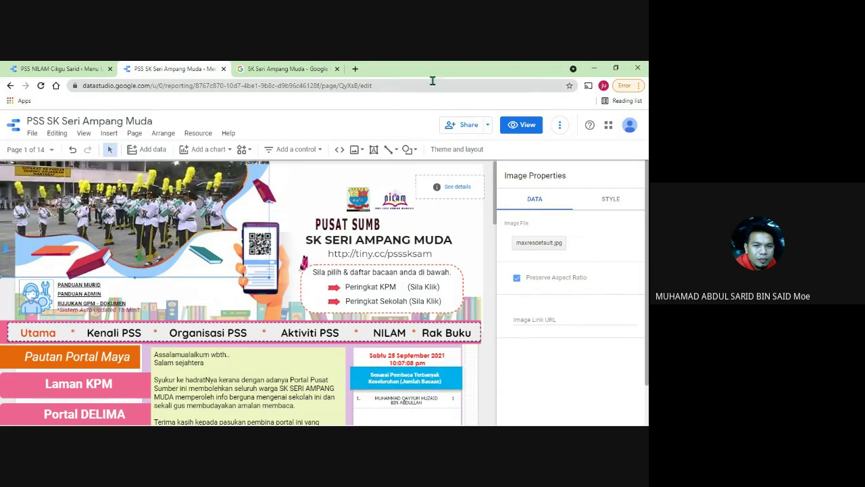
- Preview the report in view mode down to the Lokasi Kami map and Hubungi Kami contact panel
left_click(528, 127)
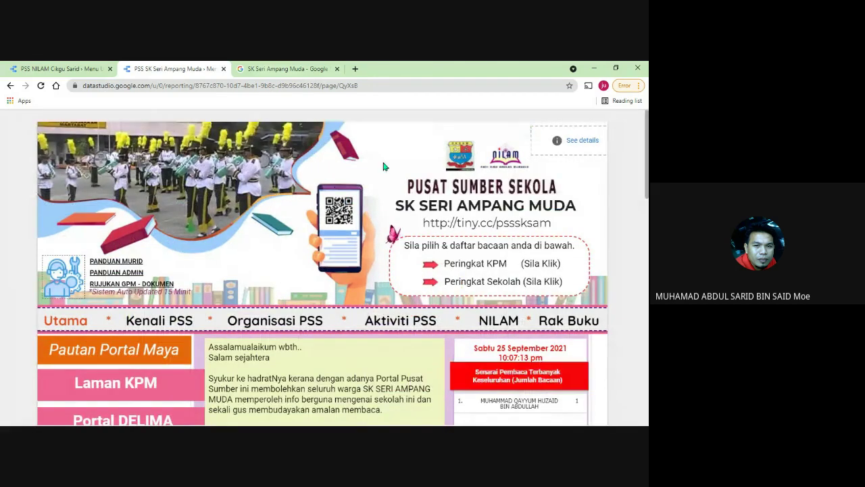
scroll(373, 234, "down", 4)
scroll(374, 235, "down", 15)
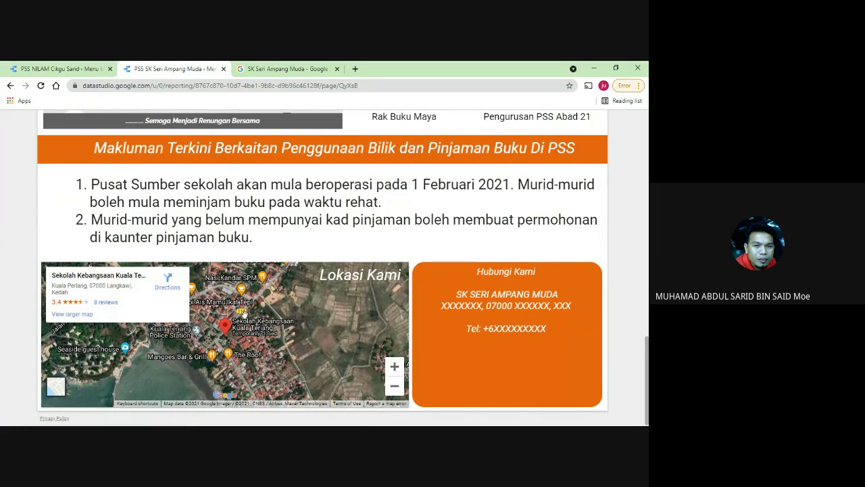
left_click(288, 68)
- Open SK Seri Ampang Muda in Google Maps and switch to the Satellite layer
left_click(219, 235)
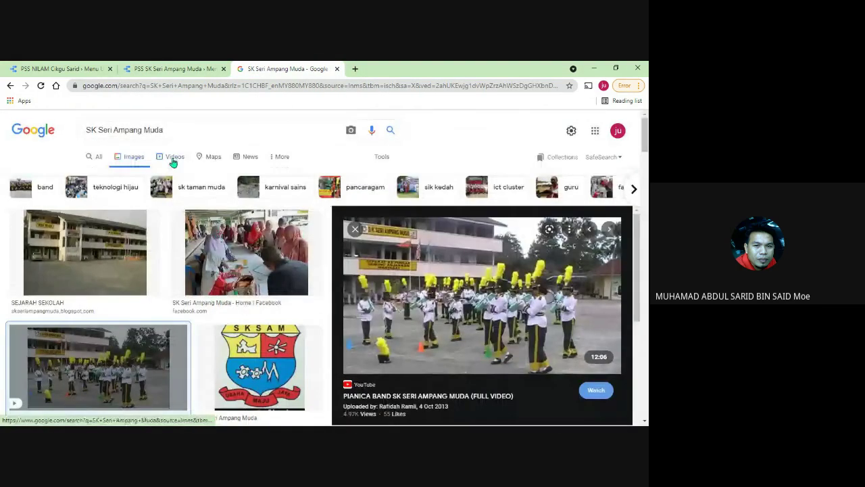
left_click(202, 160)
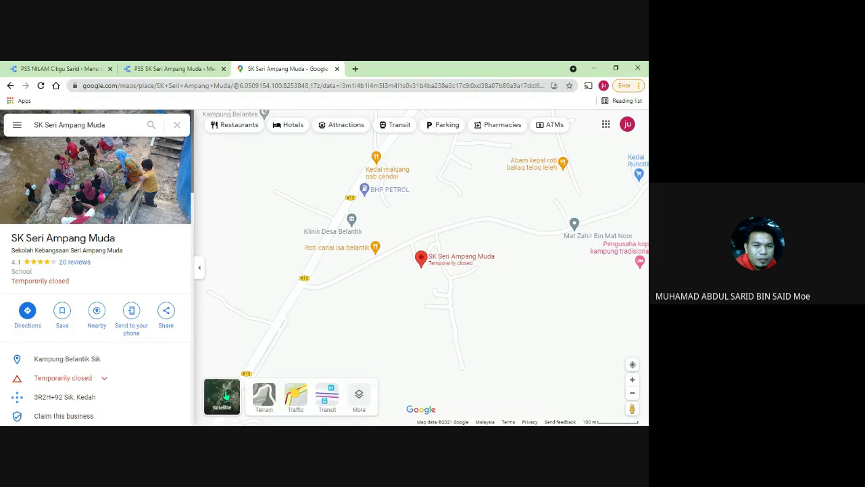
left_click(226, 397)
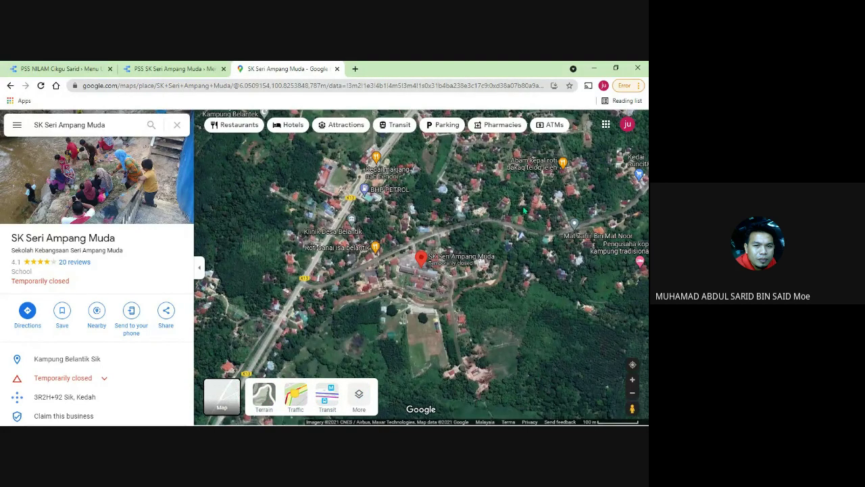
left_click(166, 312)
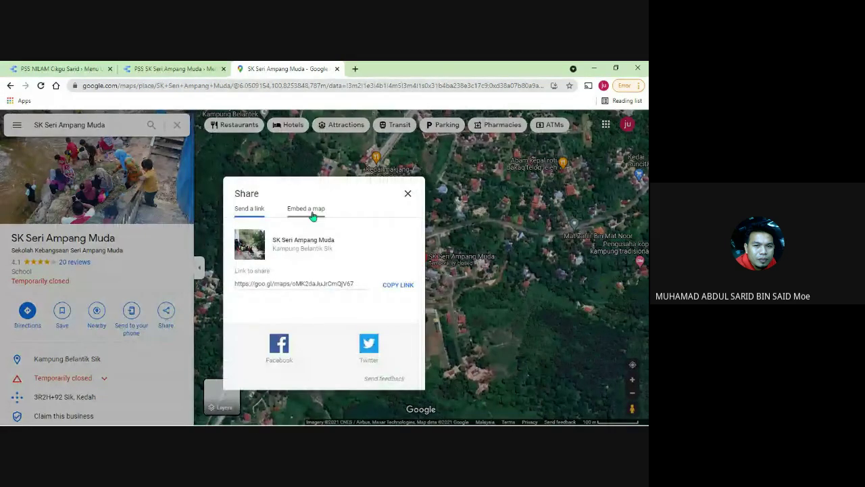
left_click(408, 193)
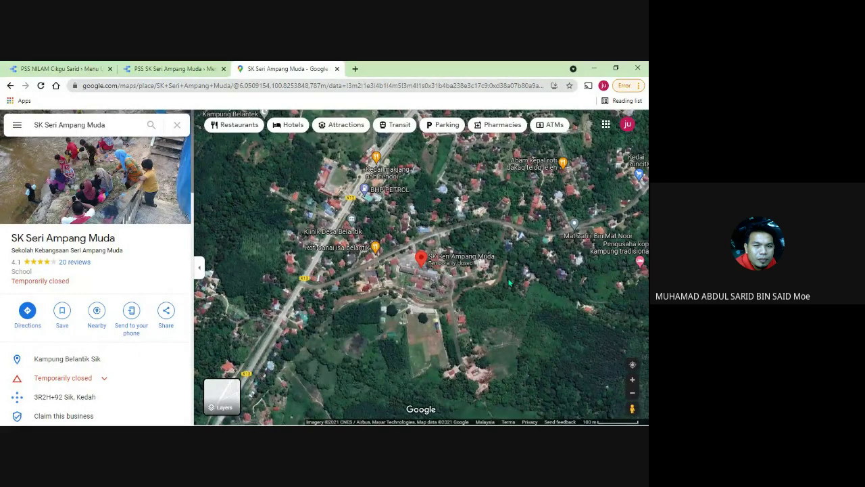
- Zoom in on the school buildings and bring up the location's Share options
scroll(510, 283, "up", 2)
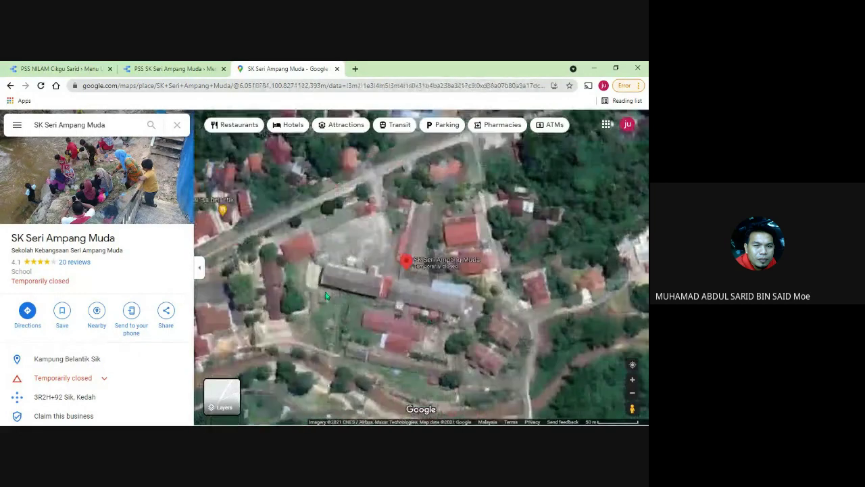
left_click_drag(556, 280, 533, 286)
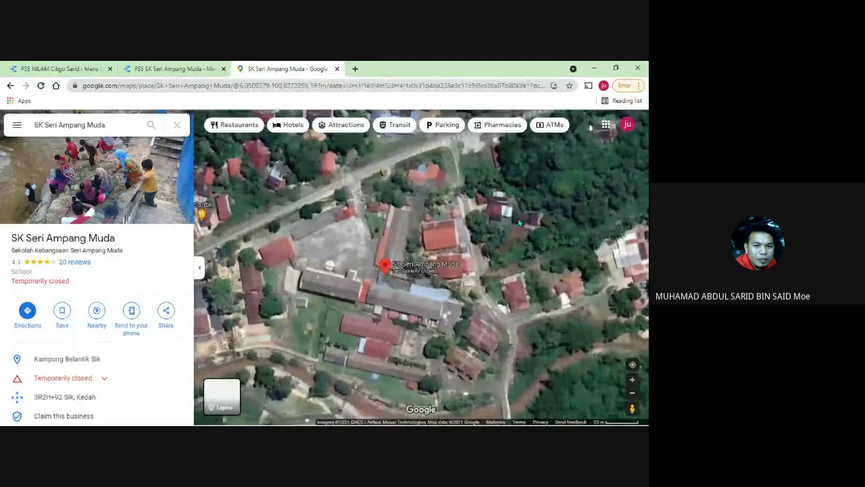
scroll(462, 289, "up", 1)
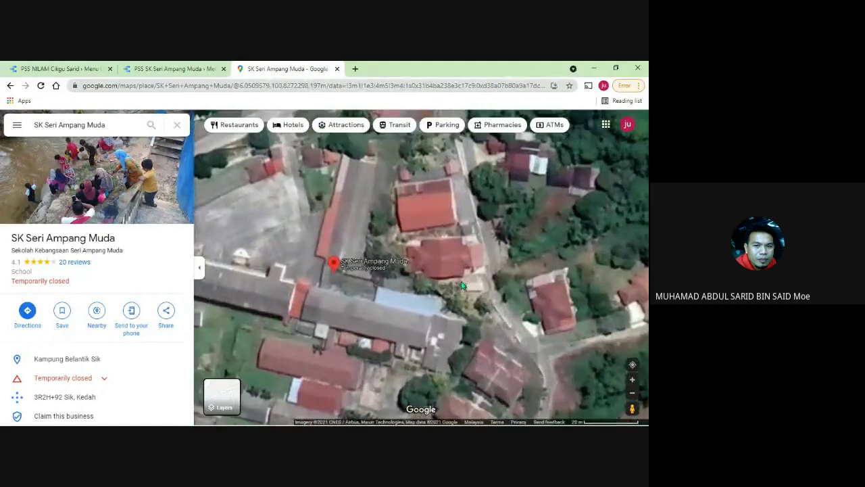
scroll(463, 290, "down", 1)
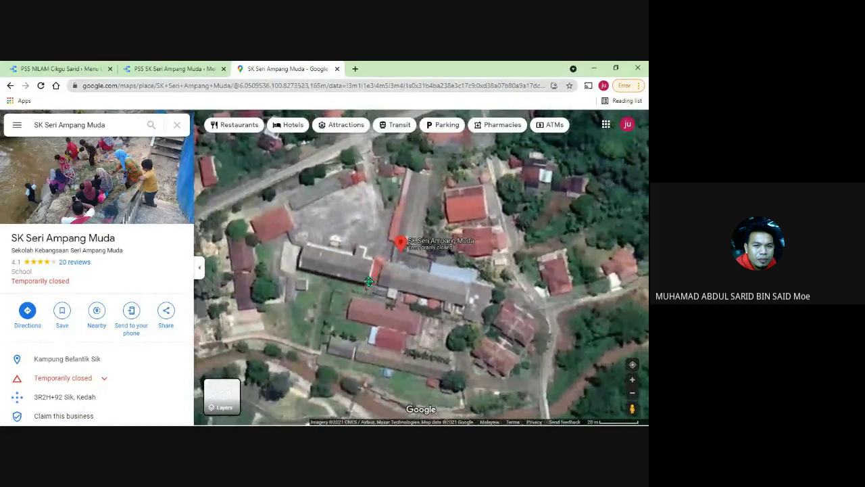
left_click(166, 312)
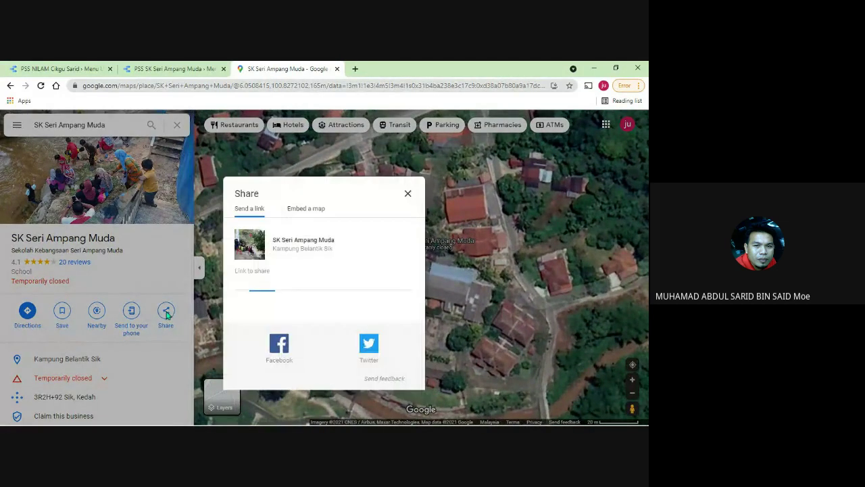
- Close the sharing dialog and adjust the satellite view around the school
left_click(306, 209)
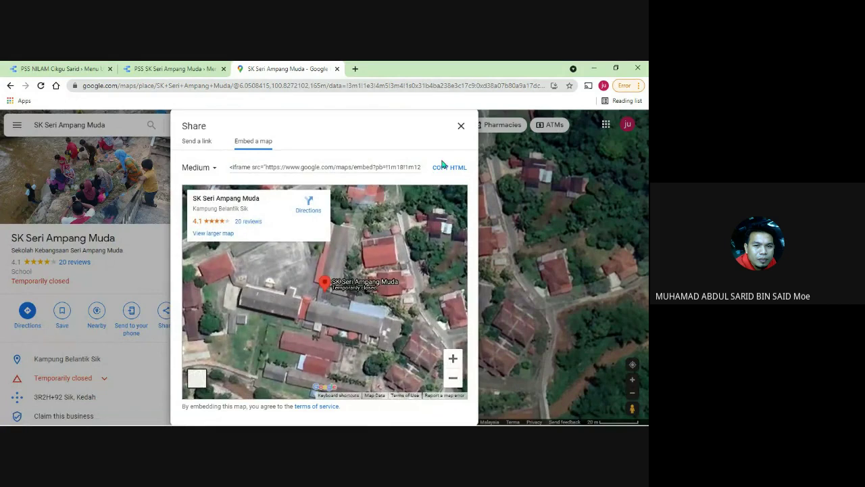
left_click(461, 126)
scroll(437, 289, "down", 7)
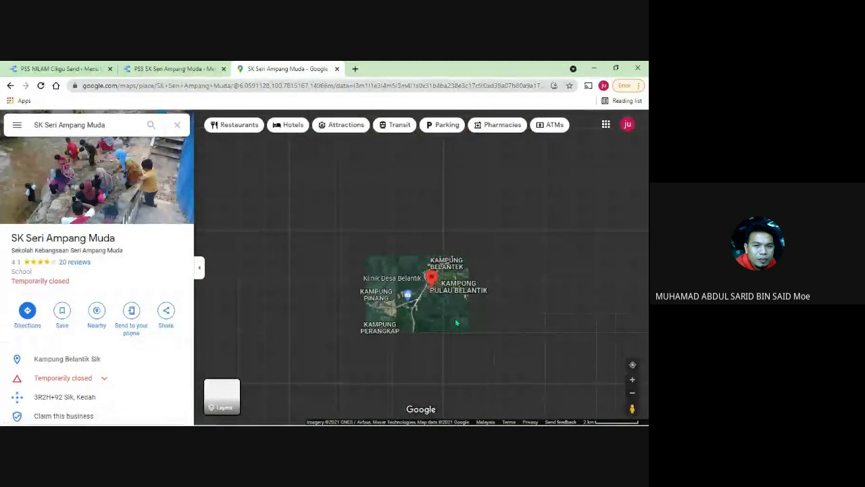
scroll(455, 318, "up", 2)
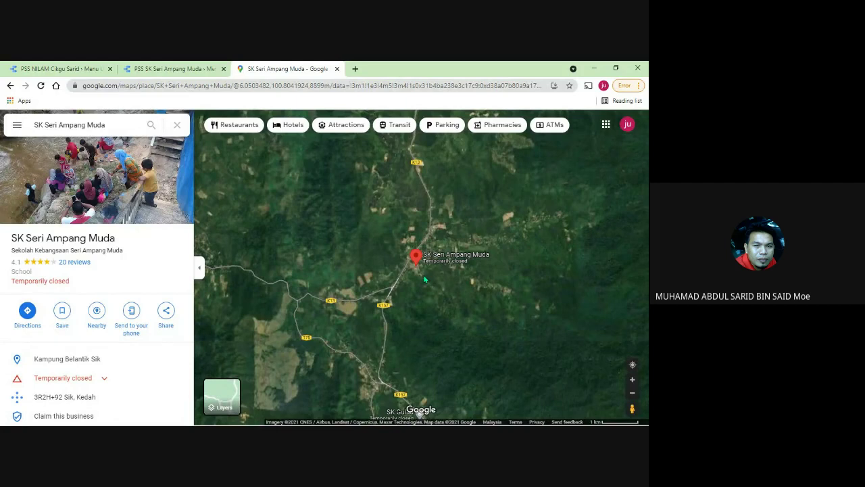
scroll(425, 277, "up", 5)
left_click_drag(362, 288, 329, 311)
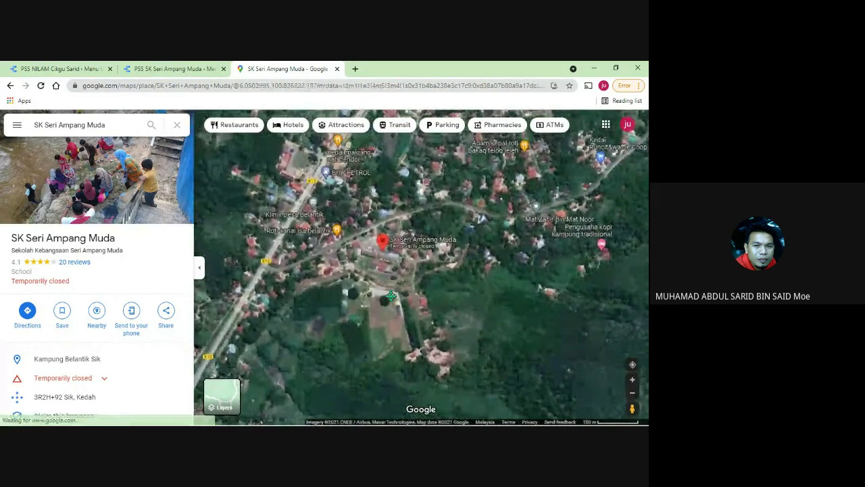
scroll(358, 257, "up", 2)
scroll(358, 257, "up", 4)
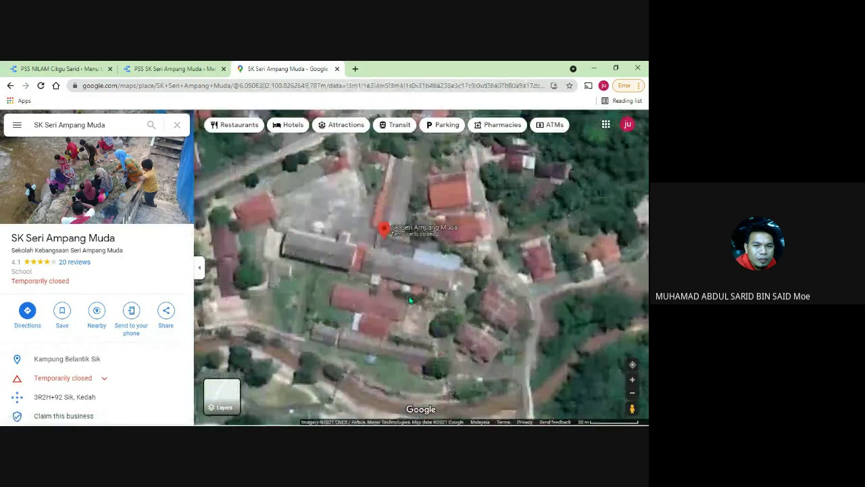
scroll(385, 273, "down", 3)
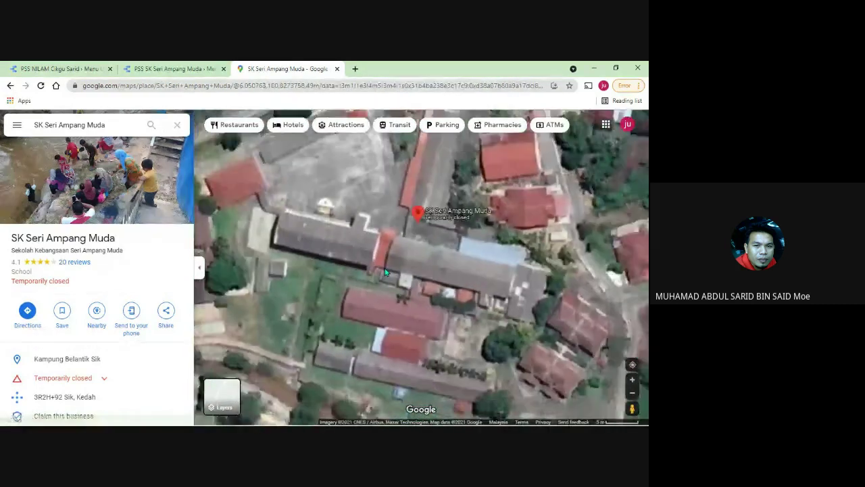
scroll(416, 272, "down", 1)
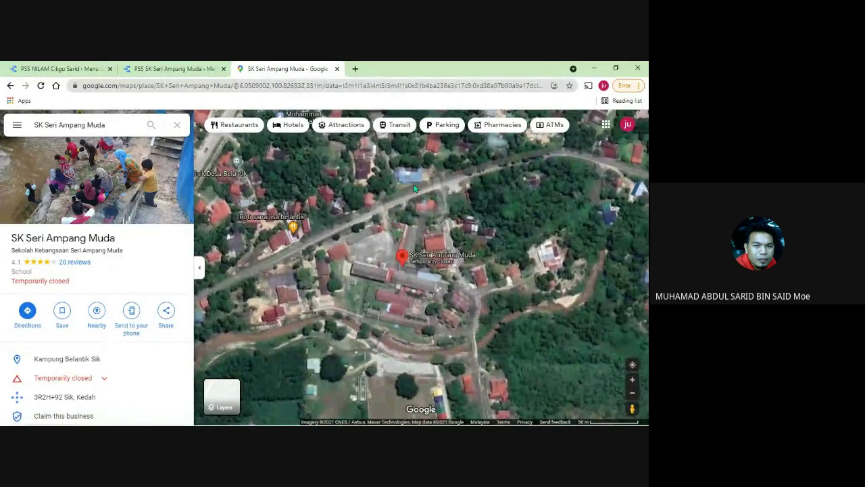
- Copy the Embed a map HTML code for SK Seri Ampang Muda
left_click(167, 312)
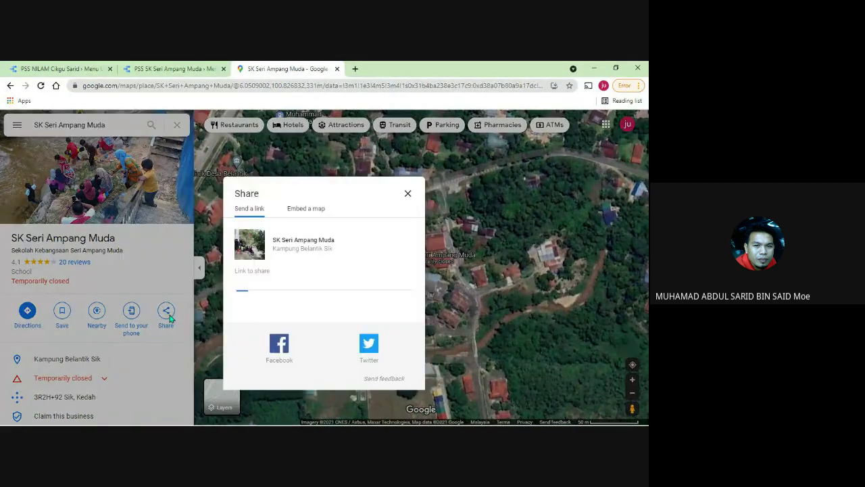
left_click(307, 211)
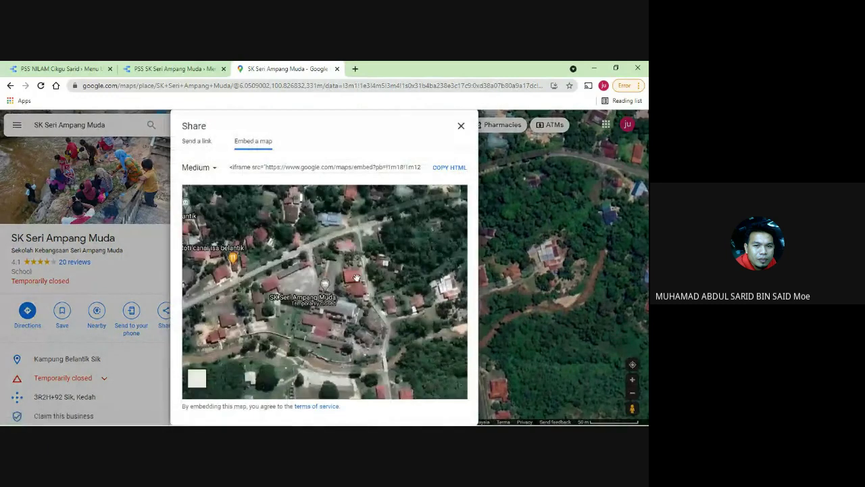
left_click(446, 169)
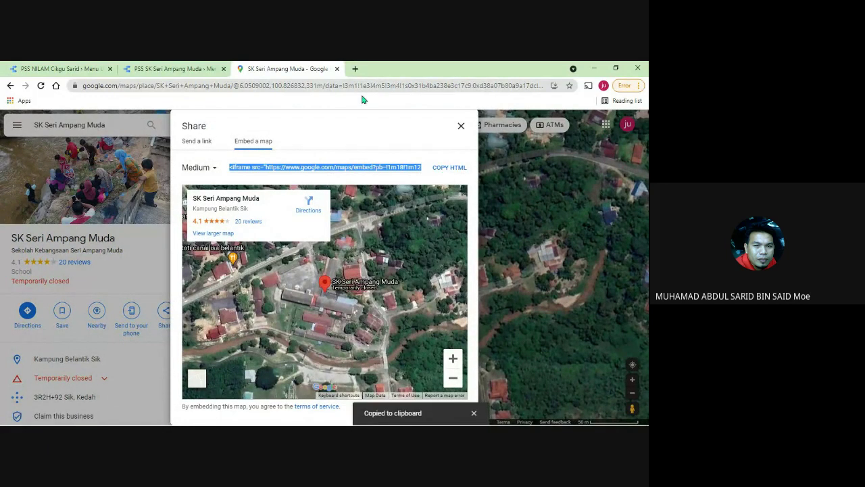
left_click(355, 69)
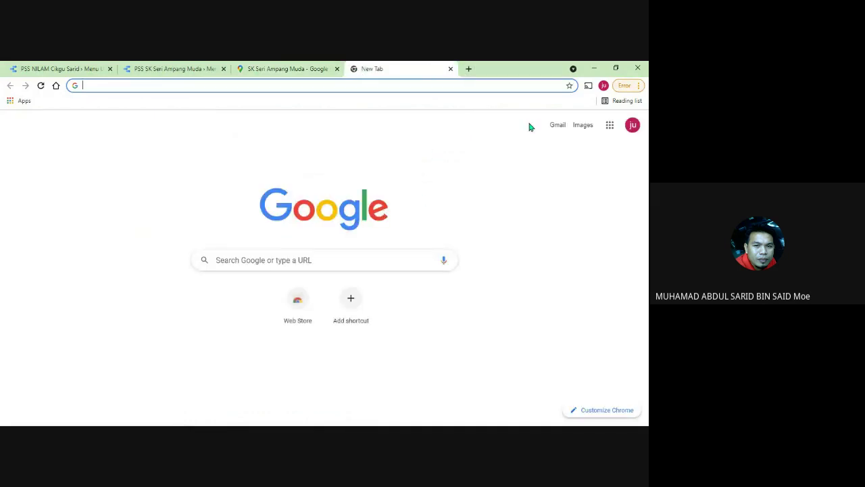
- Create a blank Google Docs document and paste the map iframe code into it
left_click(607, 127)
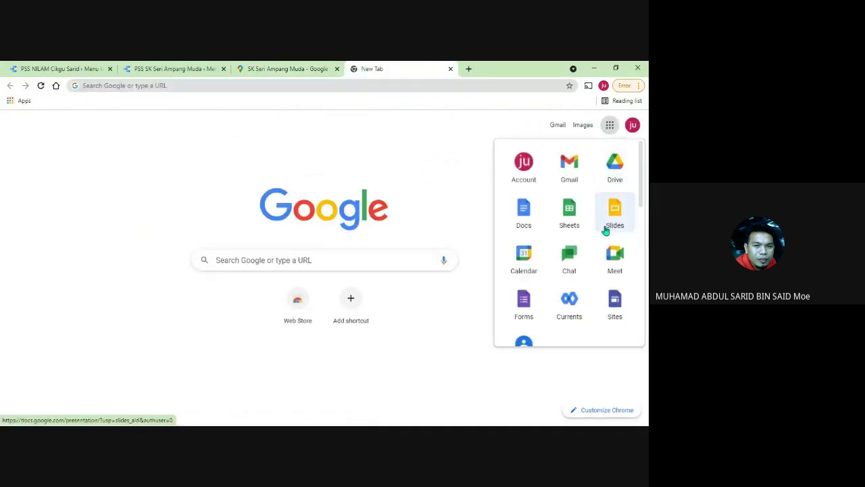
left_click(526, 213)
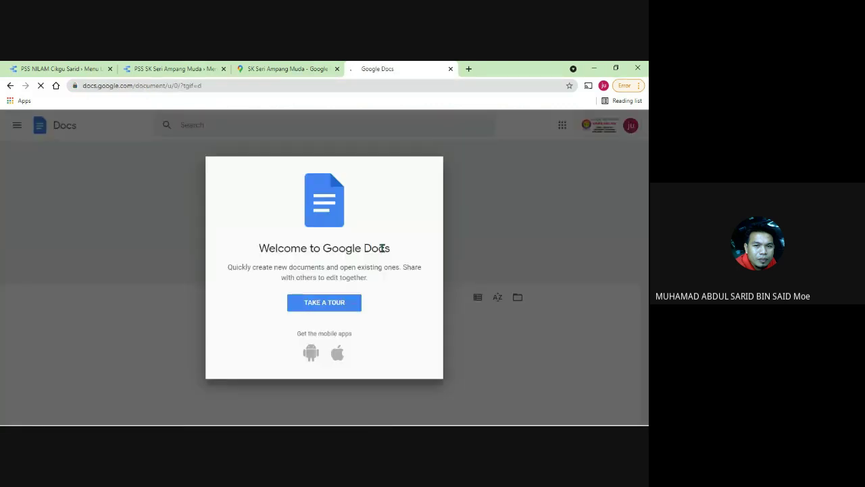
left_click(196, 197)
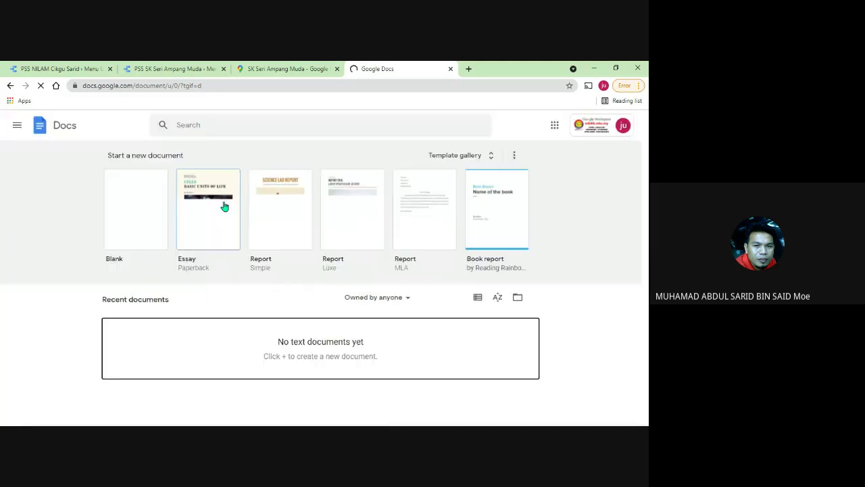
left_click(143, 212)
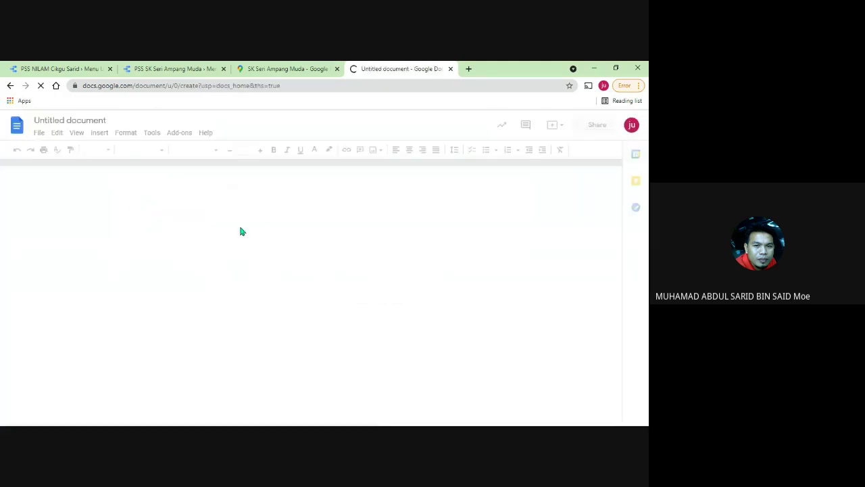
right_click(174, 236)
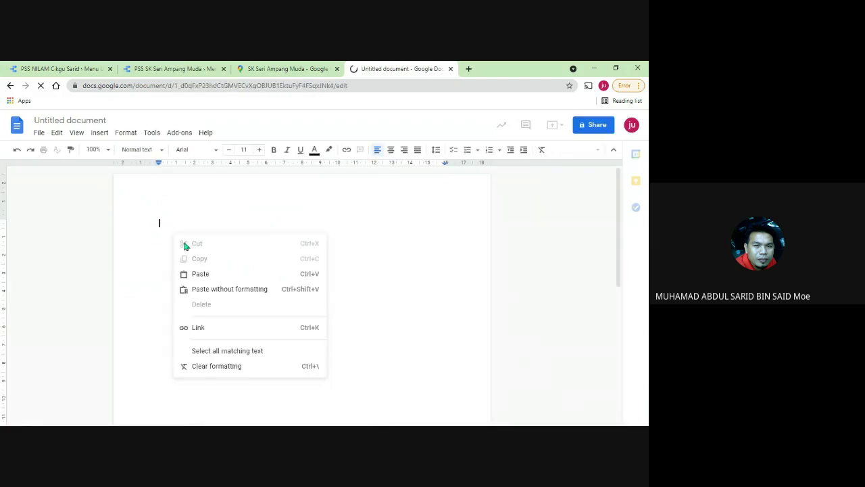
left_click(201, 275)
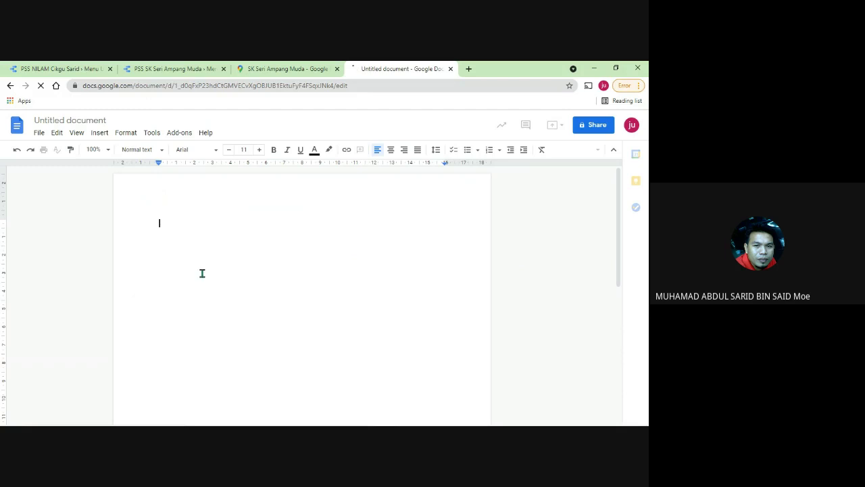
- Increase the pasted embed code's font size to 18
left_click_drag(365, 270, 146, 228)
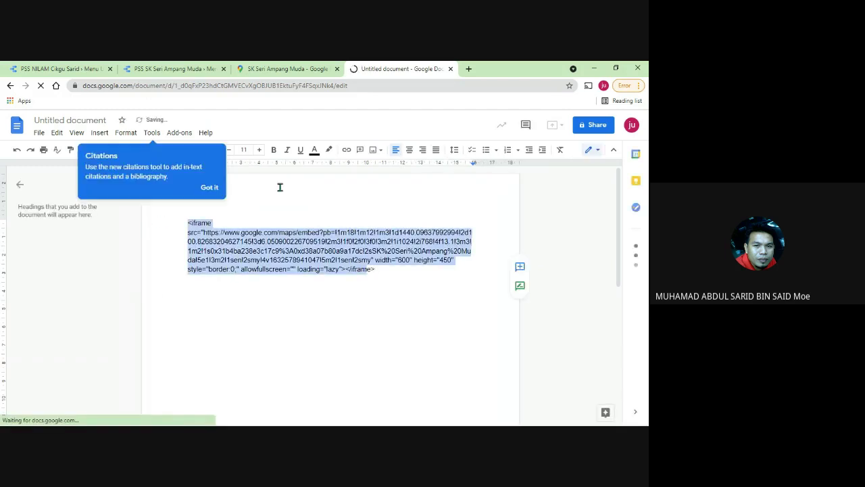
left_click(209, 187)
left_click(258, 149)
left_click(258, 150)
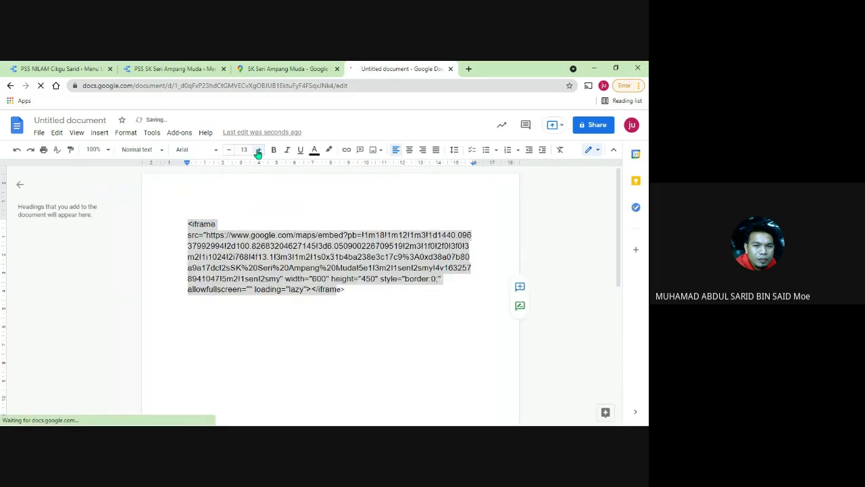
left_click(258, 150)
left_click(258, 149)
left_click(258, 150)
left_click(259, 149)
left_click(258, 150)
left_click(309, 238)
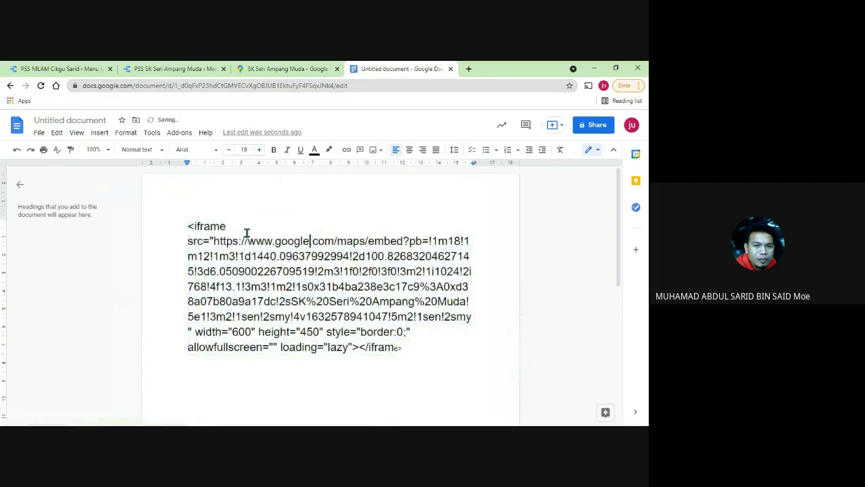
- Colour the map URL inside the src attribute red
left_click_drag(215, 240, 470, 318)
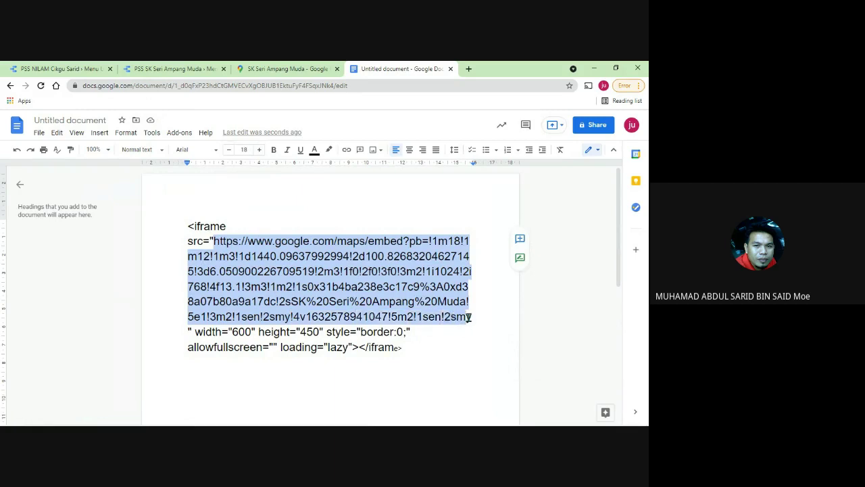
left_click(314, 150)
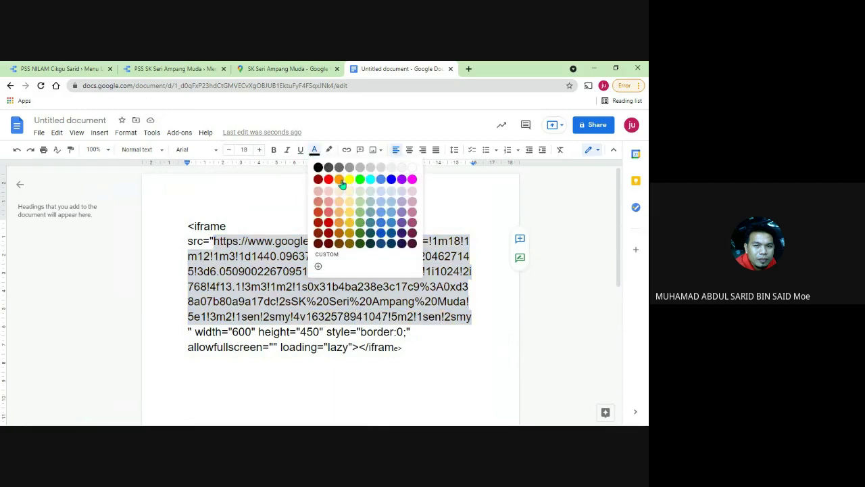
left_click(331, 181)
left_click(450, 356)
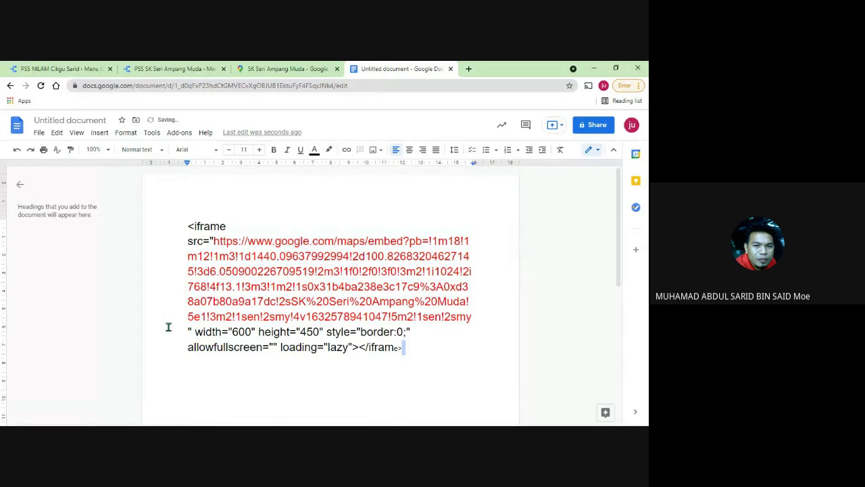
- Copy the red map URL to the clipboard
left_click_drag(187, 226, 214, 242)
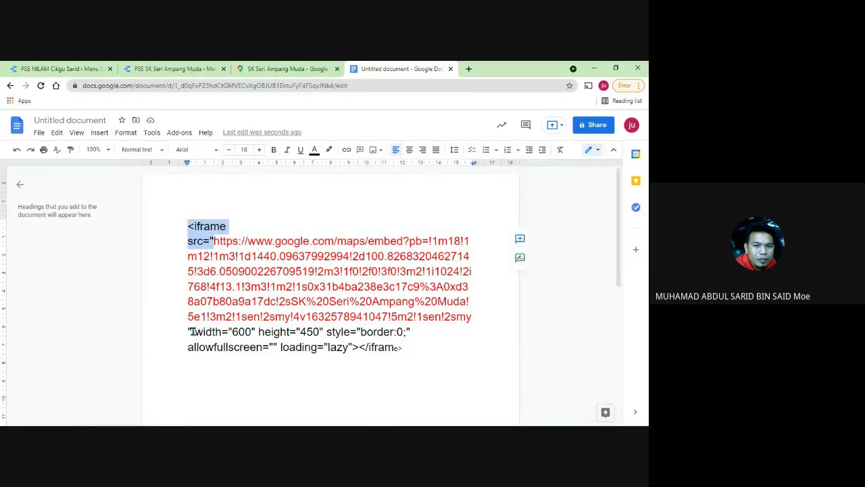
left_click_drag(189, 331, 421, 357)
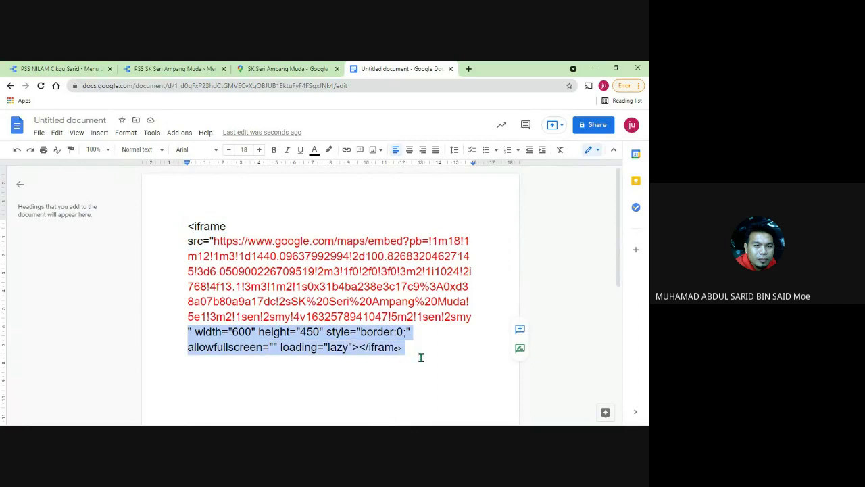
left_click(474, 315)
left_click_drag(474, 315, 216, 241)
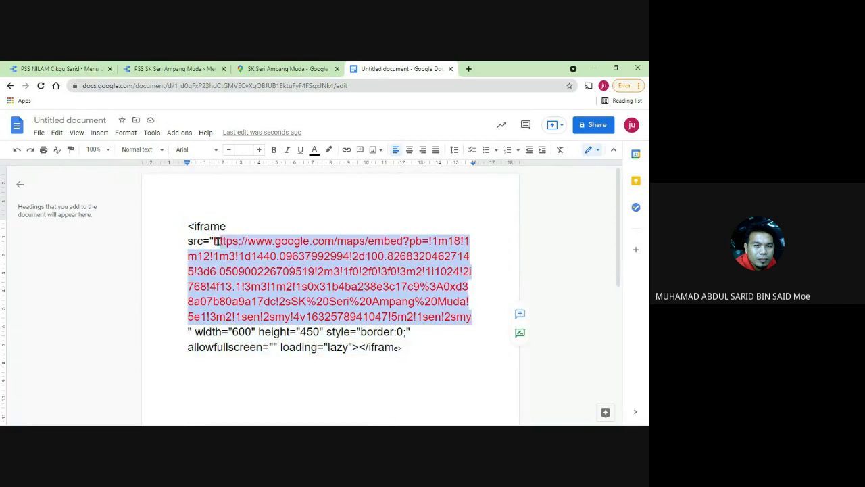
right_click(238, 242)
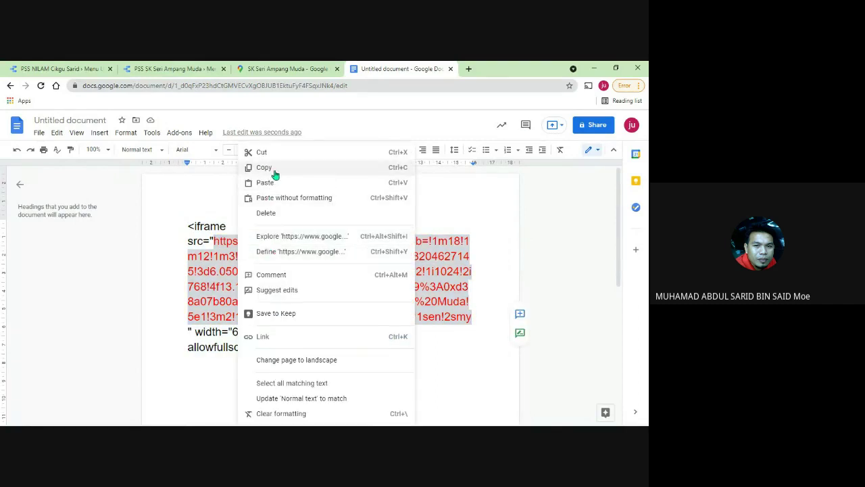
left_click(272, 169)
left_click(175, 68)
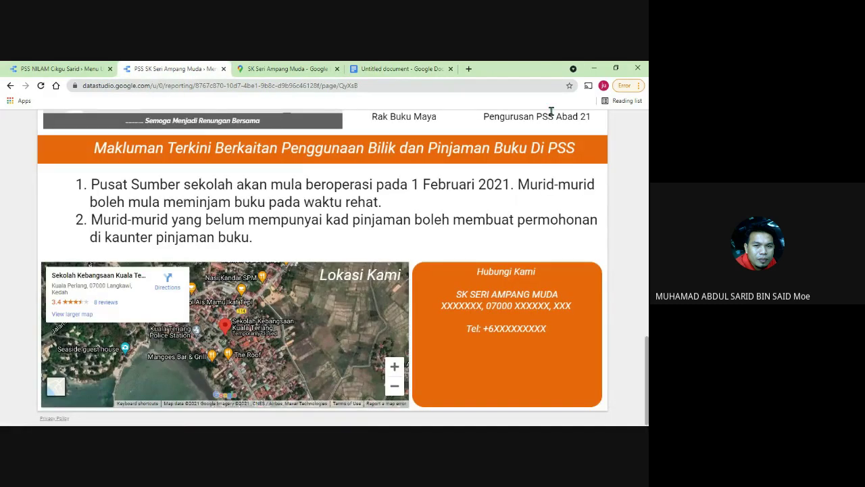
- In edit mode, select the Lokasi Kami map embed and show its properties
scroll(561, 116, "up", 3)
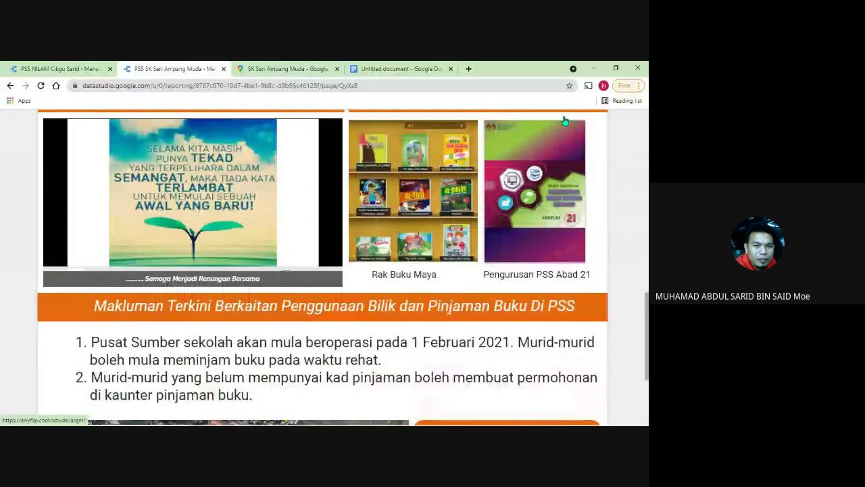
scroll(565, 120, "up", 2)
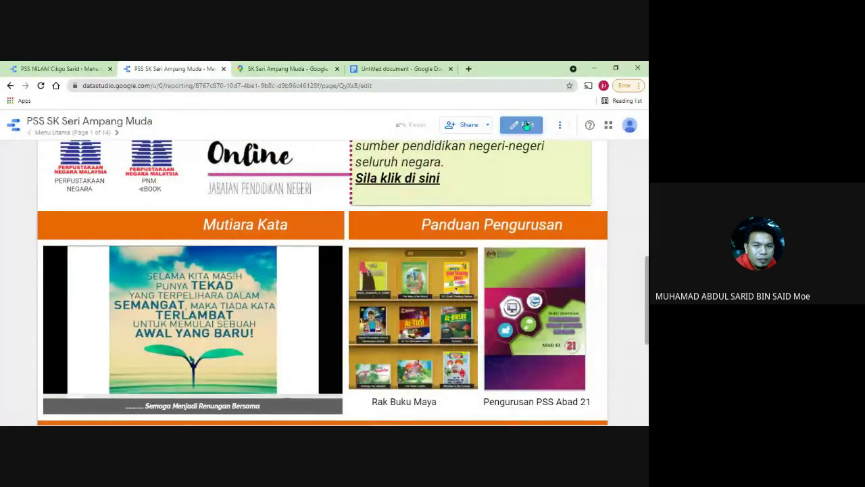
left_click(530, 126)
scroll(82, 262, "down", 3)
scroll(138, 241, "down", 2)
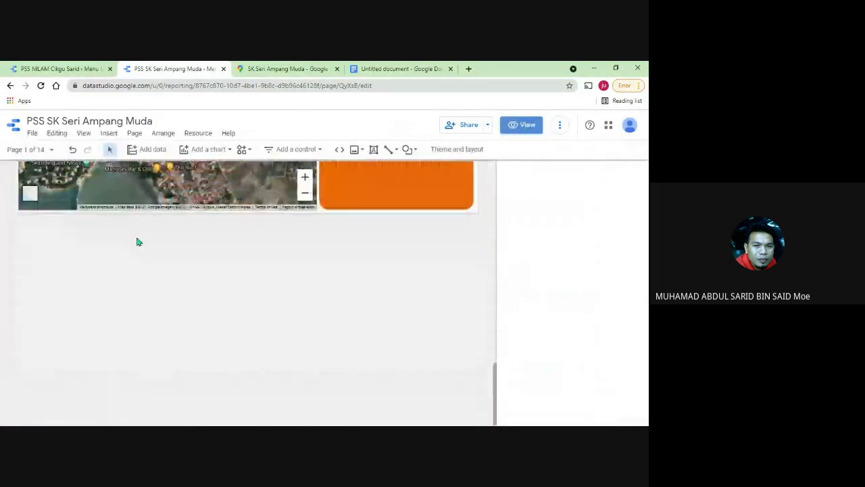
scroll(243, 250, "up", 3)
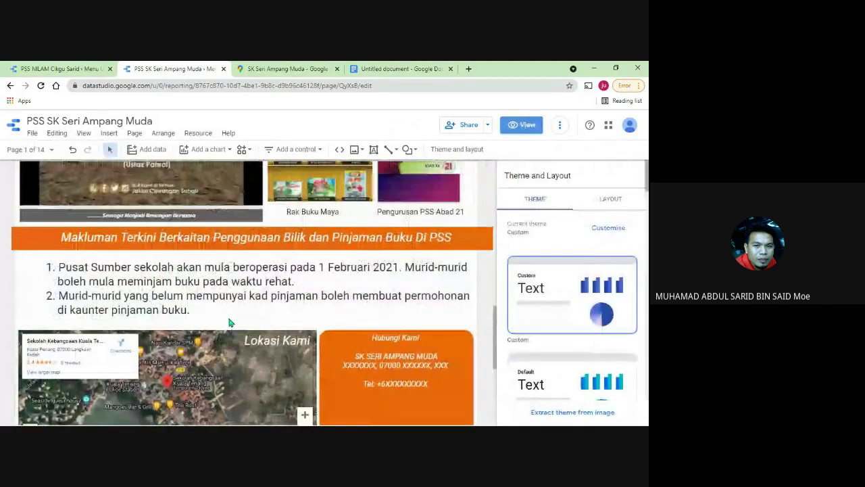
scroll(228, 317, "down", 2)
left_click(223, 265)
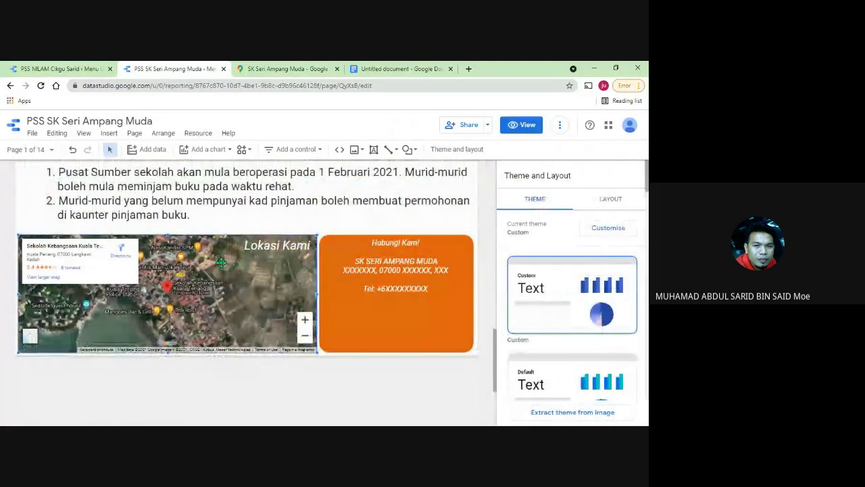
left_click(180, 289)
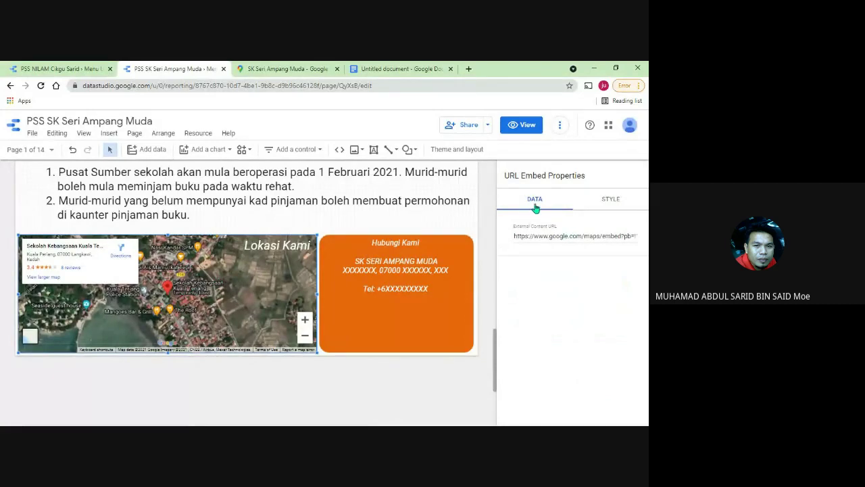
- Replace the External Content URL with the pasted Google Maps embed URL
triple_click(555, 237)
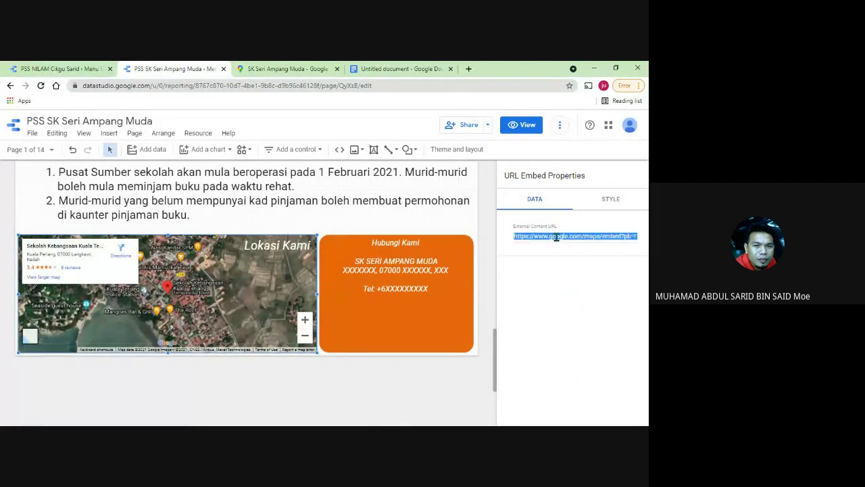
key("BackSpace")
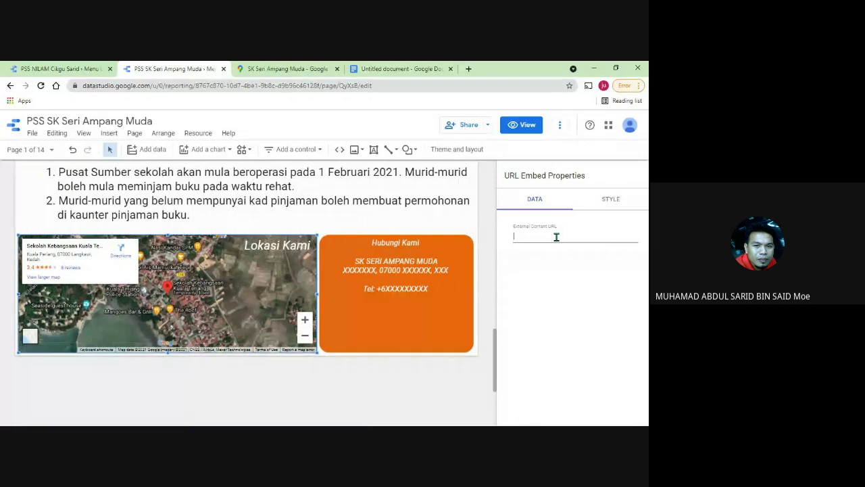
right_click(556, 237)
left_click(572, 312)
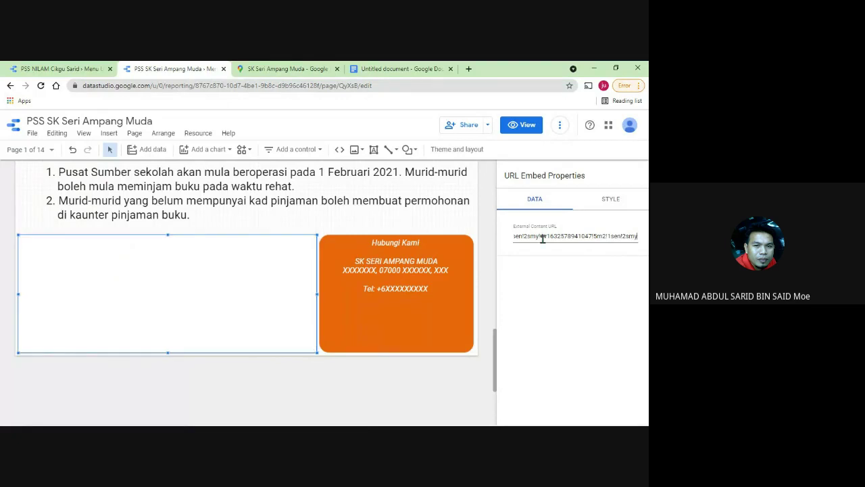
- Preview the report and scroll to the Lokasi Kami map to check SK Seri Ampang Muda appears
left_click(522, 126)
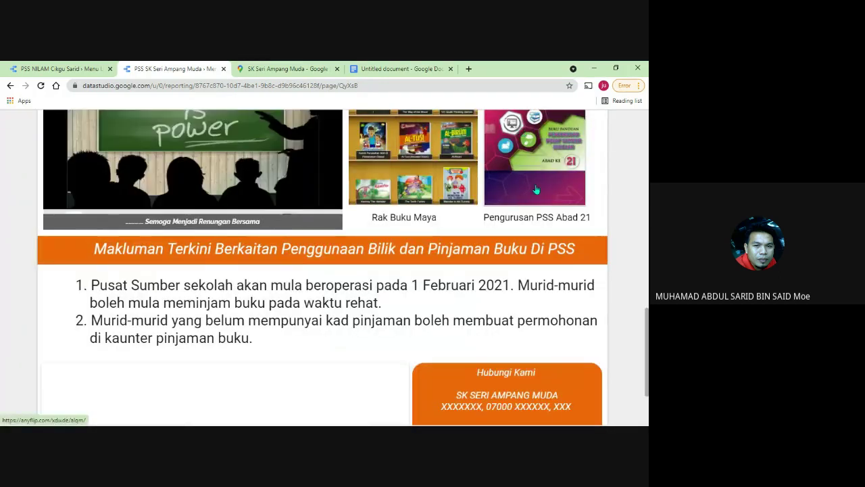
scroll(551, 129, "up", 3)
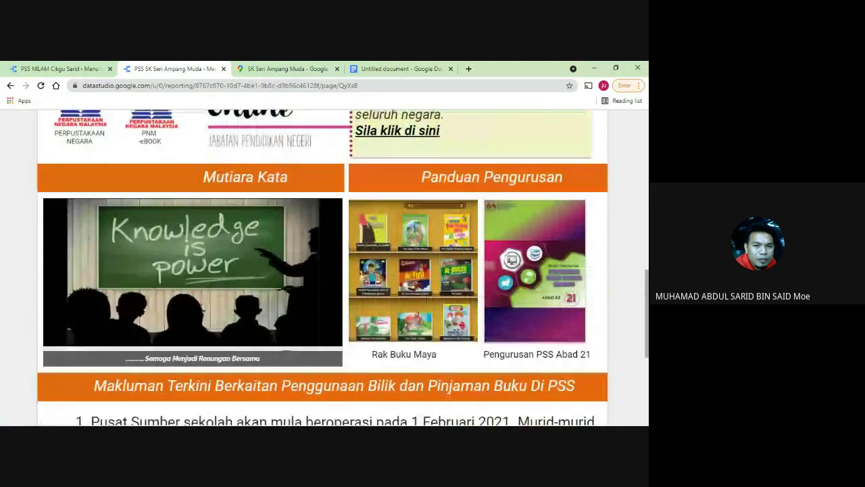
left_click(399, 69)
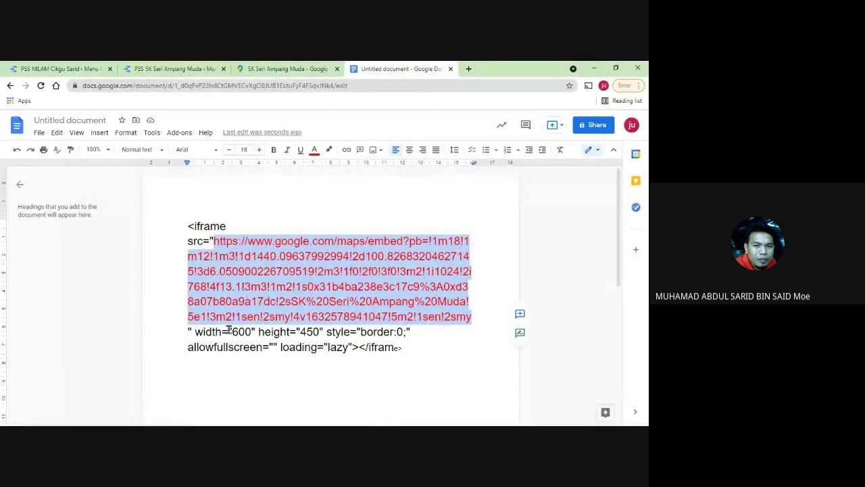
left_click(170, 68)
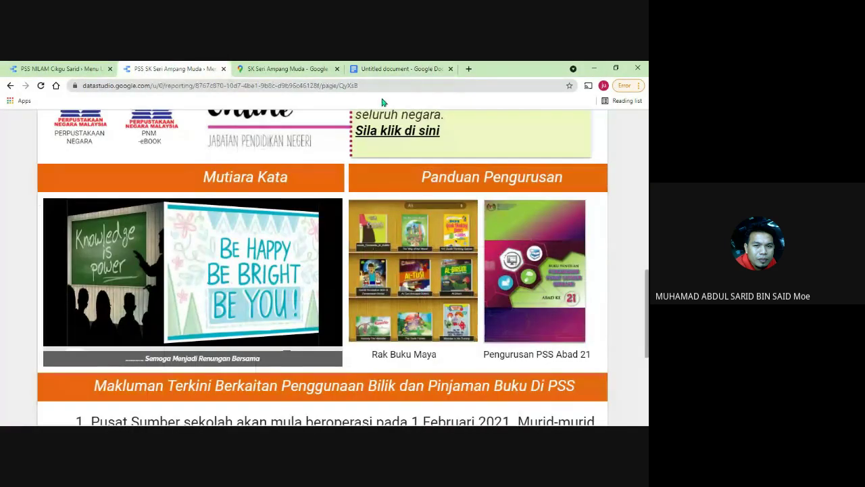
scroll(534, 259, "down", 5)
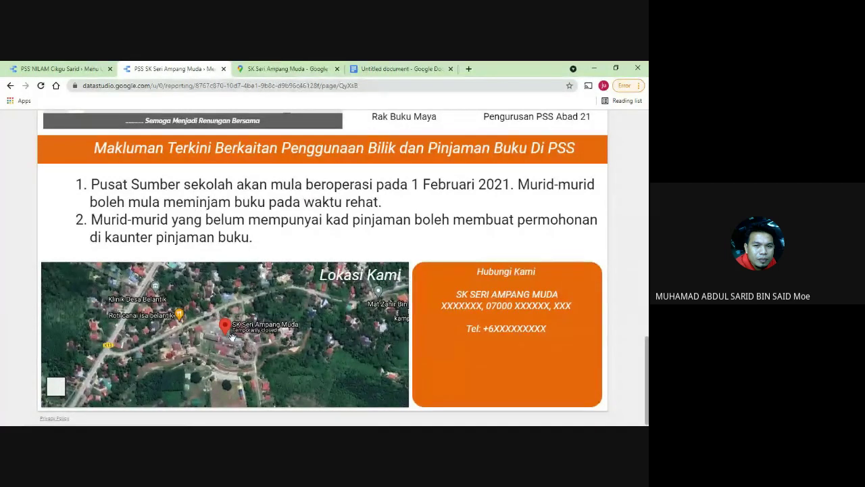
- Zoom the Google Maps view in closer on SK Seri Ampang Muda
left_click(264, 68)
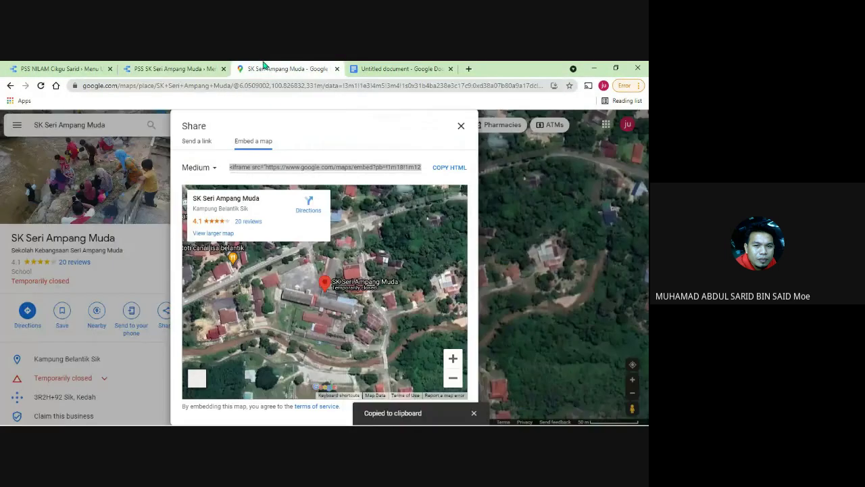
left_click(461, 126)
scroll(458, 263, "up", 4)
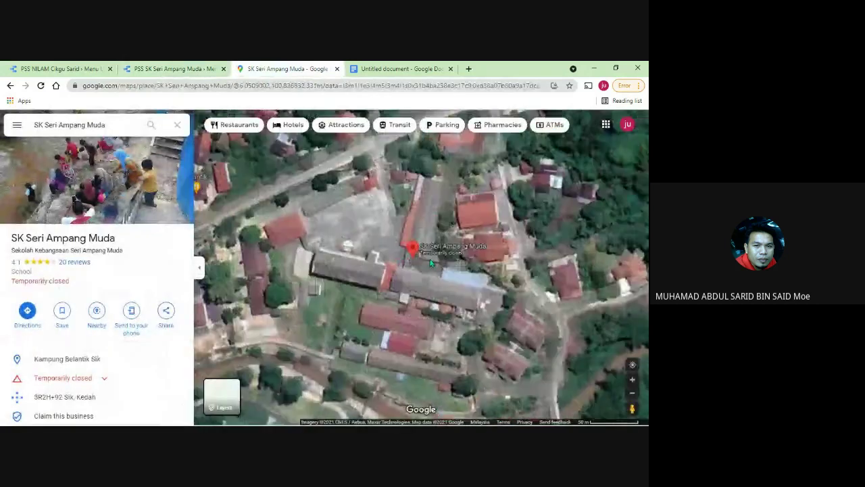
scroll(457, 263, "up", 2)
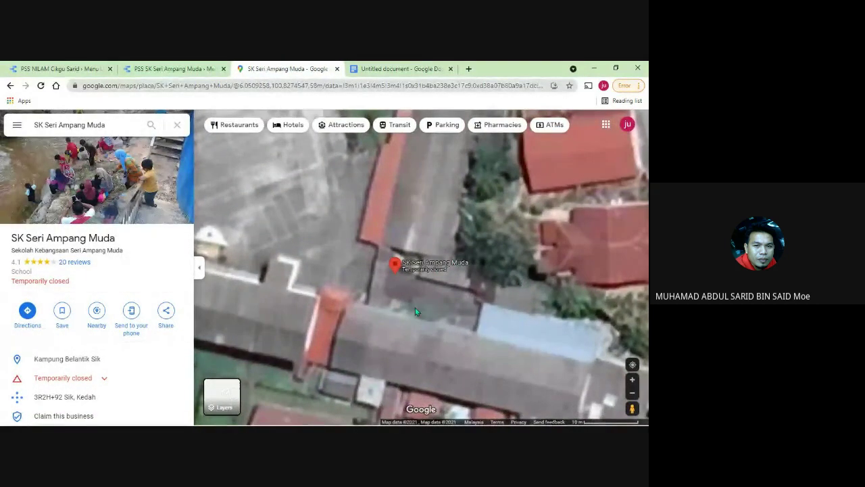
- Copy the Embed a map HTML code for this closer view
left_click(164, 312)
left_click(301, 210)
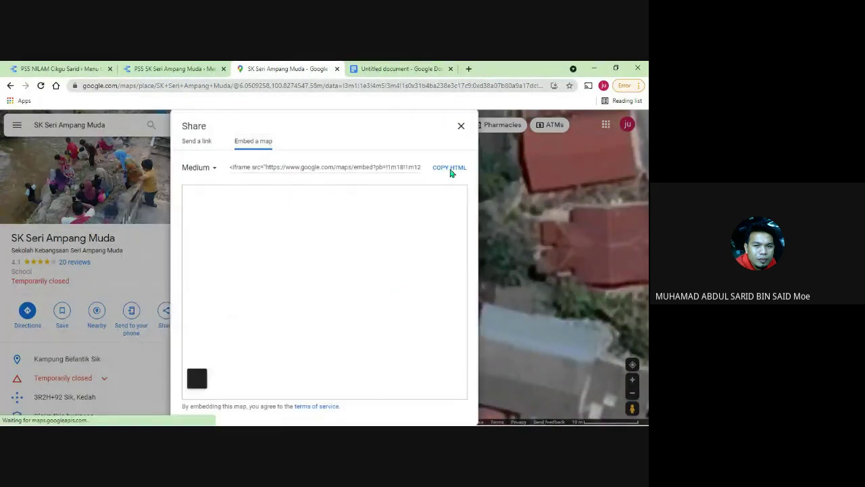
left_click(450, 169)
left_click(399, 68)
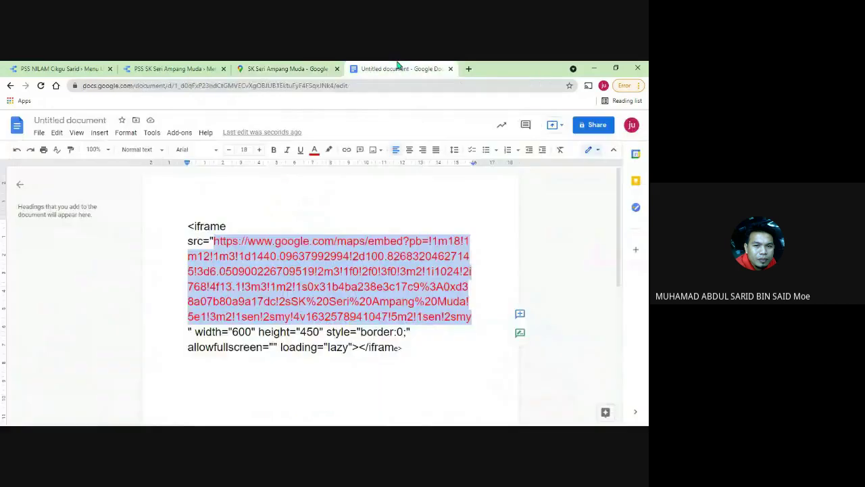
- Paste the new iframe code below the old one and enlarge it to 18 pt
left_click(411, 358)
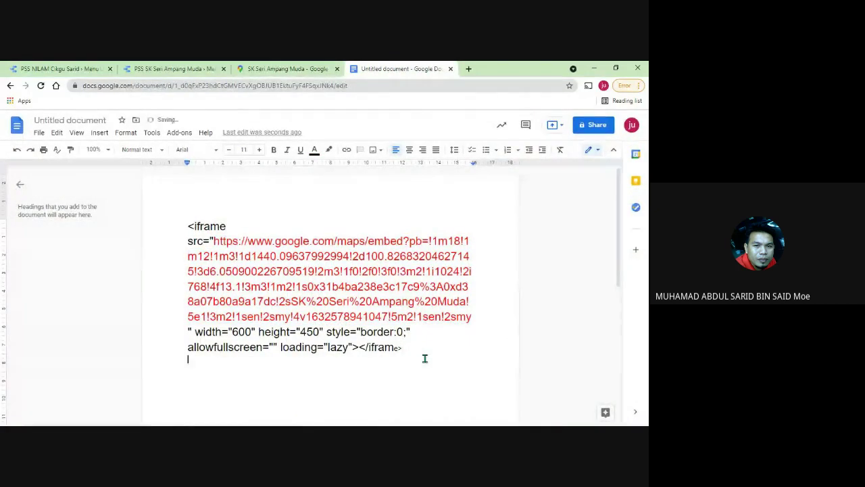
scroll(311, 338, "down", 3)
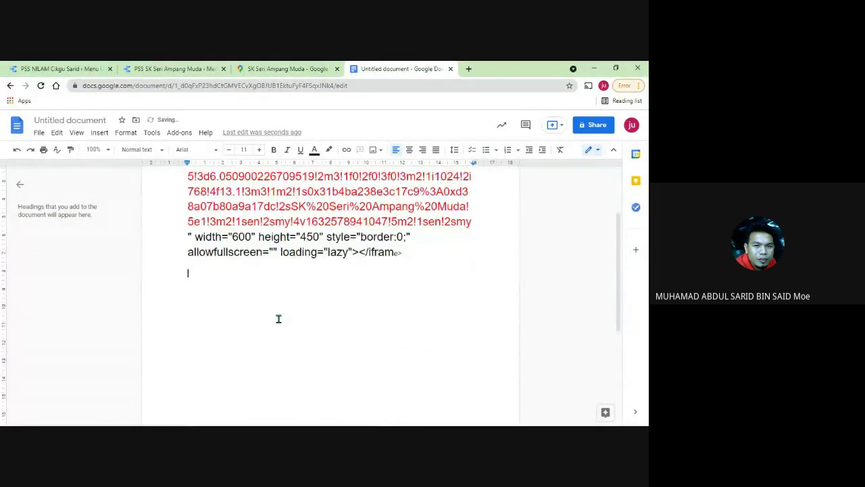
right_click(198, 279)
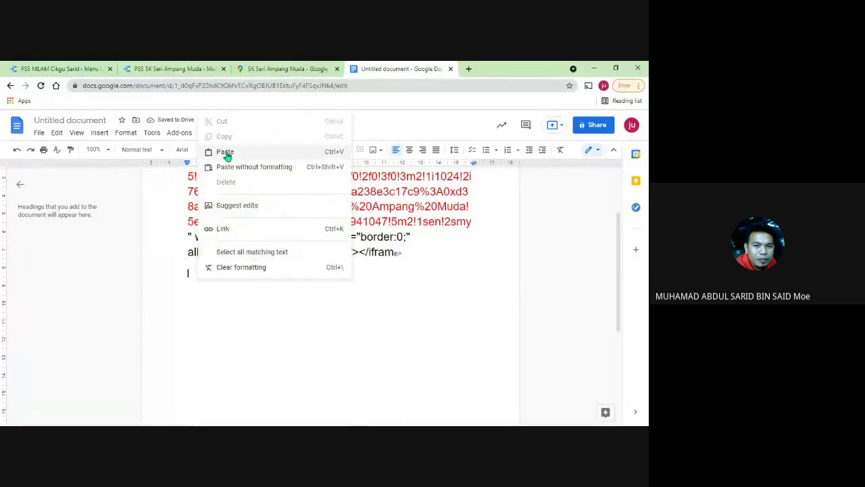
left_click(226, 152)
left_click_drag(408, 321, 187, 272)
left_click(259, 149)
left_click(259, 149)
left_click(259, 149)
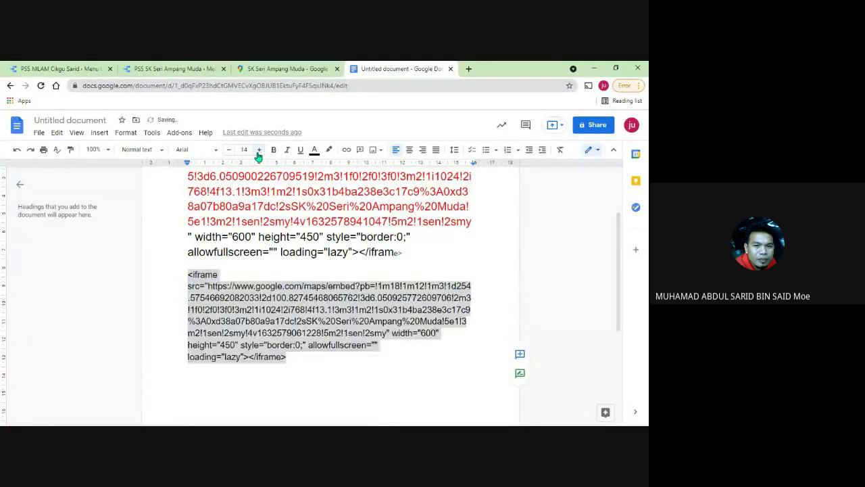
left_click(259, 149)
left_click(259, 149)
left_click(259, 149)
left_click(259, 149)
left_click(330, 330)
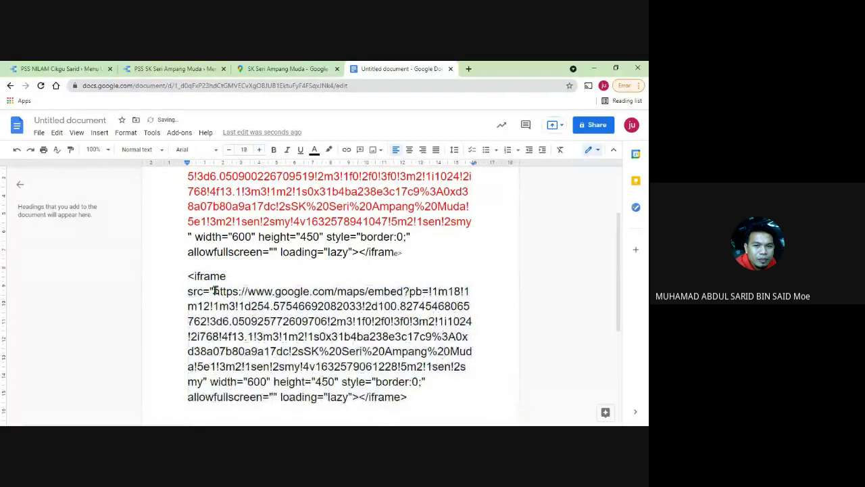
- Copy the embed URL from the new code's src attribute
left_click_drag(213, 292, 199, 380)
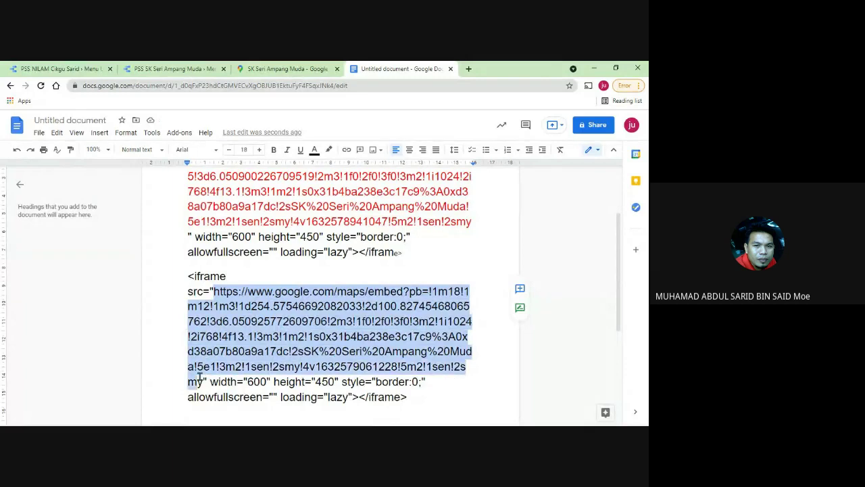
right_click(315, 329)
left_click(345, 171)
left_click(172, 68)
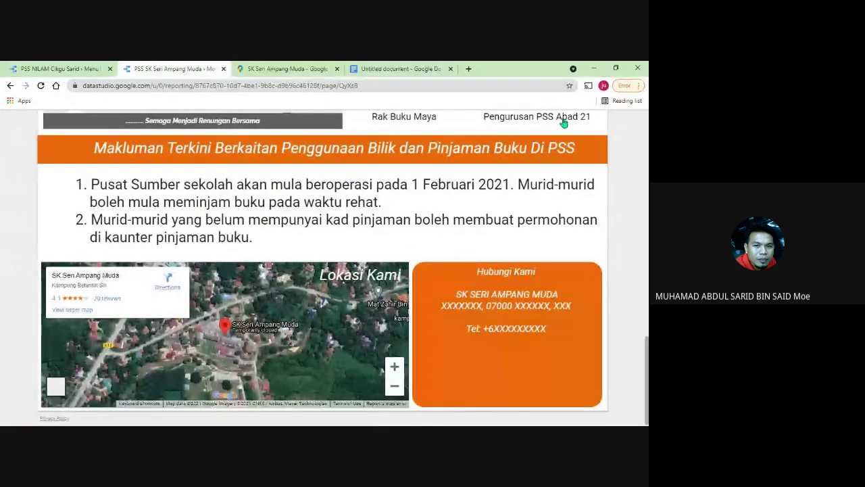
- Replace the map's External Content URL with the closer-zoomed URL and preview the report
scroll(564, 122, "up", 2)
scroll(564, 122, "up", 5)
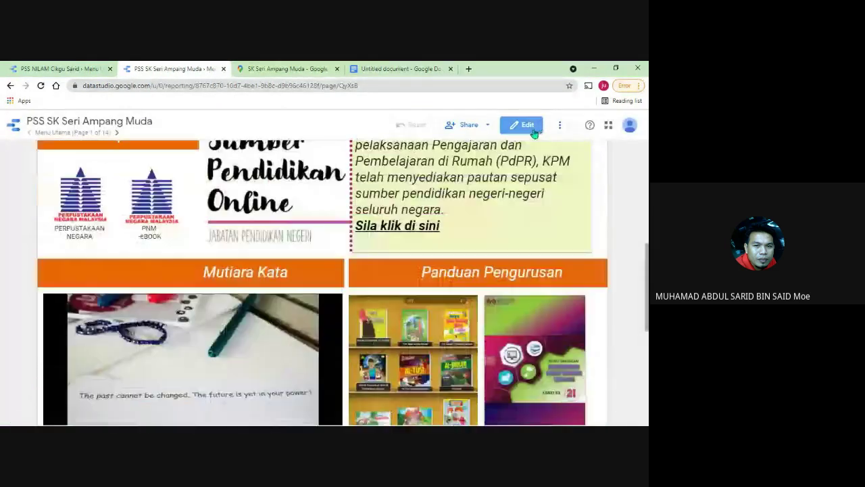
left_click(509, 132)
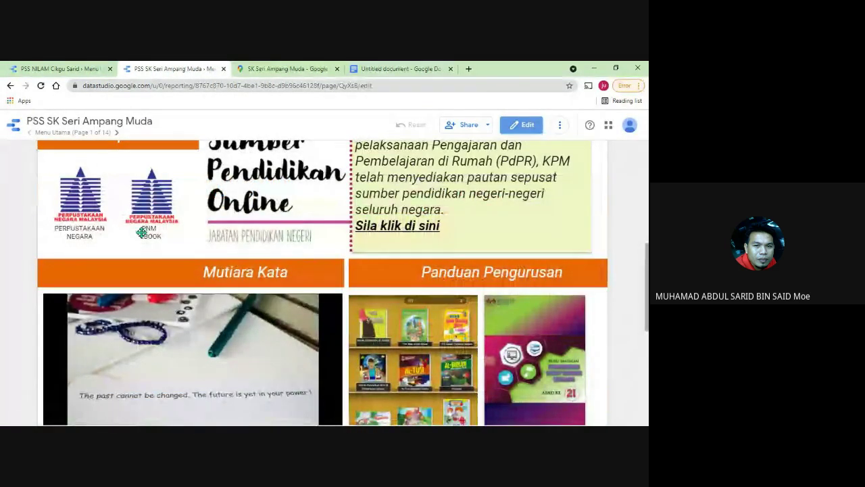
scroll(142, 233, "down", 3)
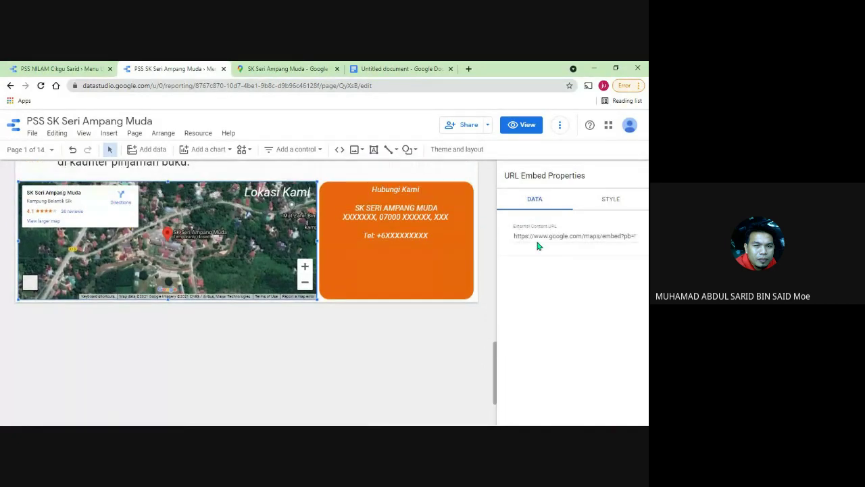
triple_click(544, 236)
key("BackSpace")
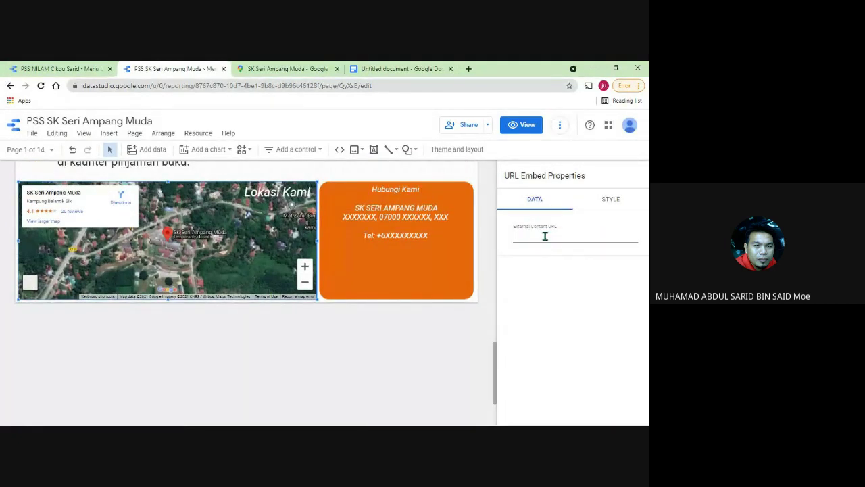
key("ctrl+v")
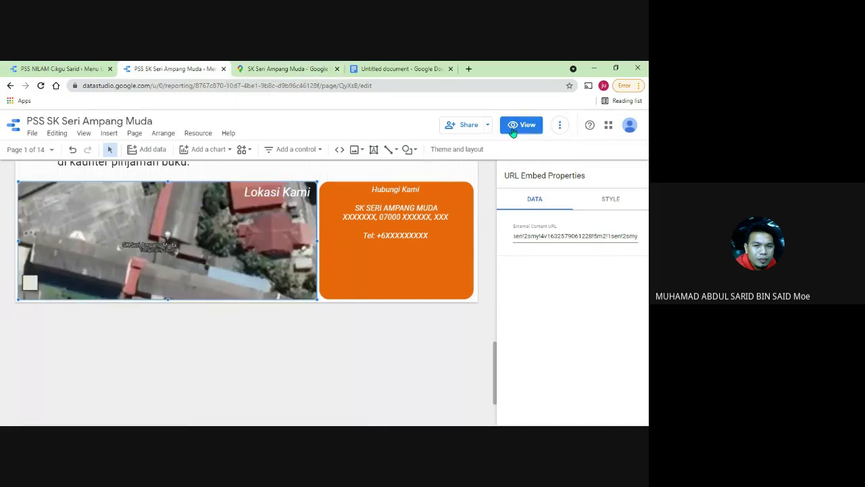
key("ctrl+shift+p")
- Reposition the Google Maps satellite view around SK Seri Ampang Muda
scroll(320, 254, "down", 2)
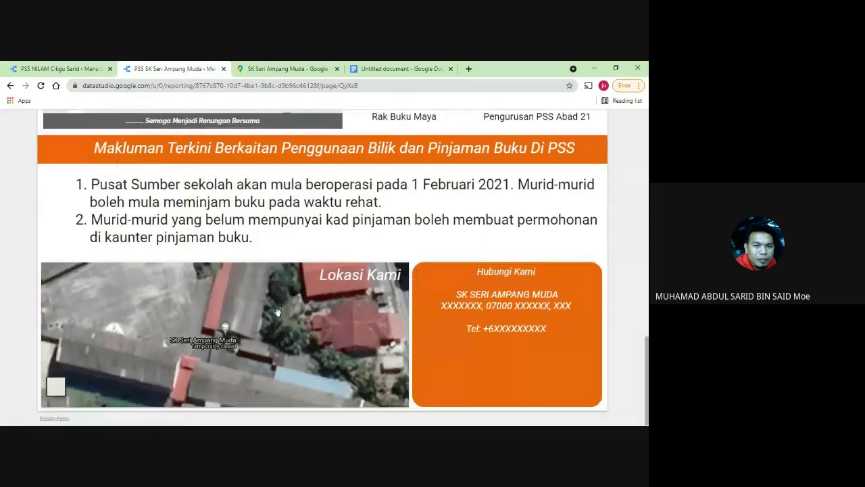
scroll(281, 305, "down", 1)
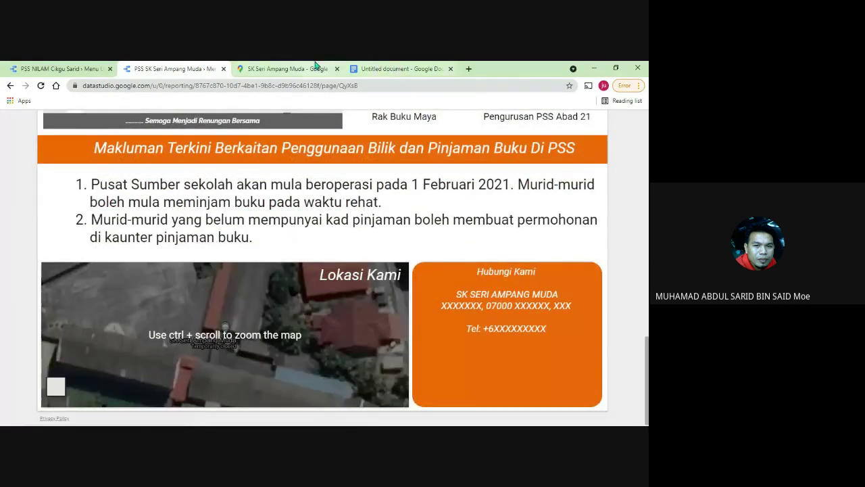
left_click(285, 68)
left_click(461, 126)
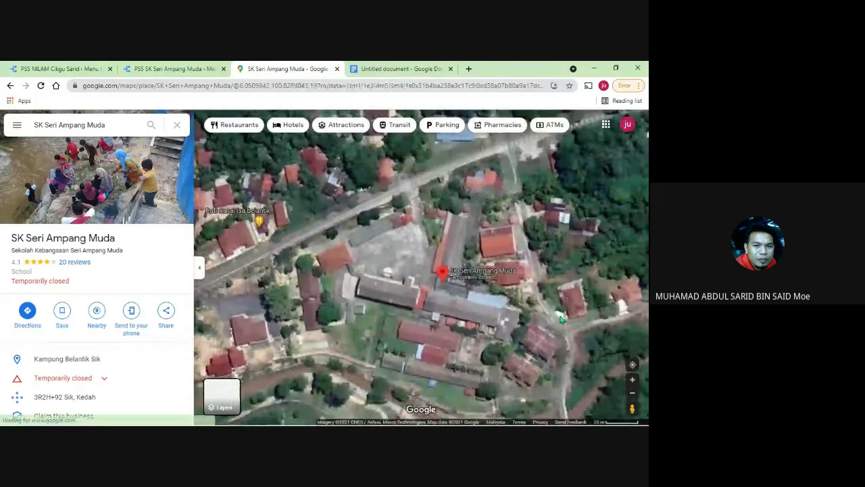
left_click_drag(532, 294, 517, 304)
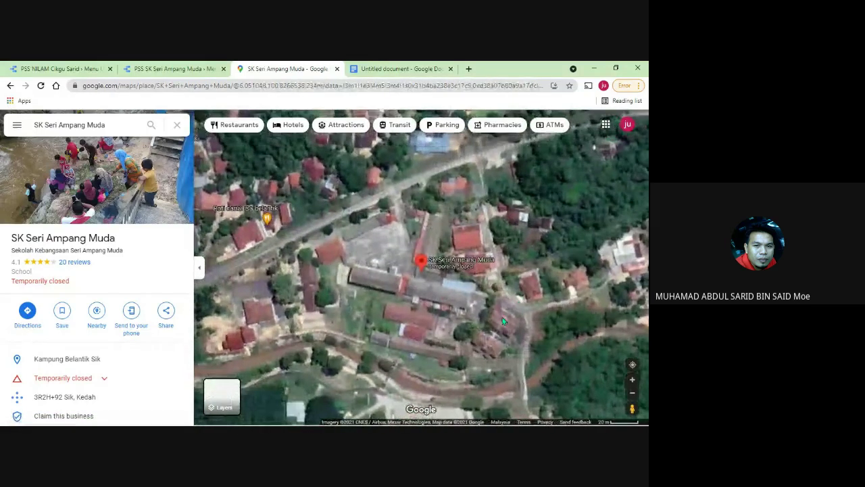
- Copy the medium-size embed HTML for the school's location
left_click(168, 314)
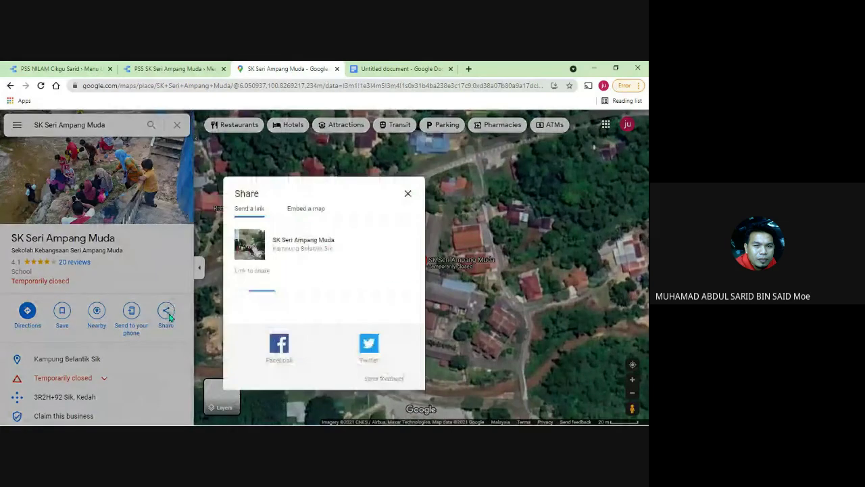
left_click(301, 209)
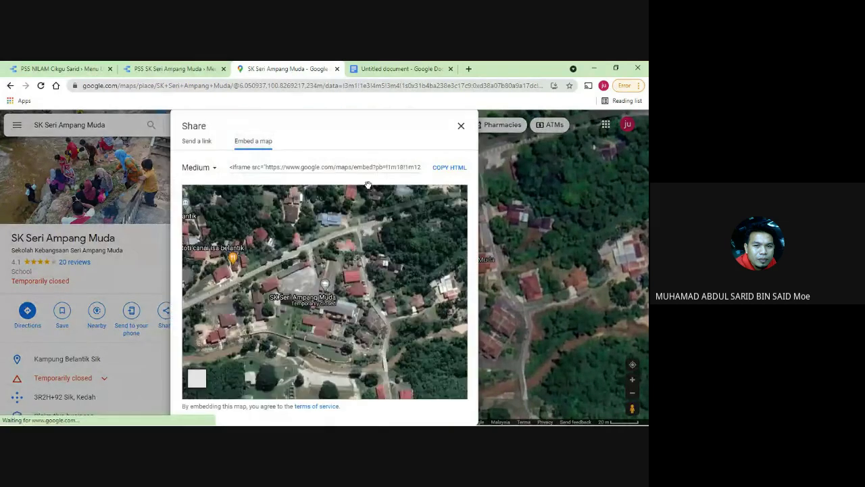
left_click(449, 168)
- Paste the new map embed code on a fresh line below the last iframe
left_click(418, 71)
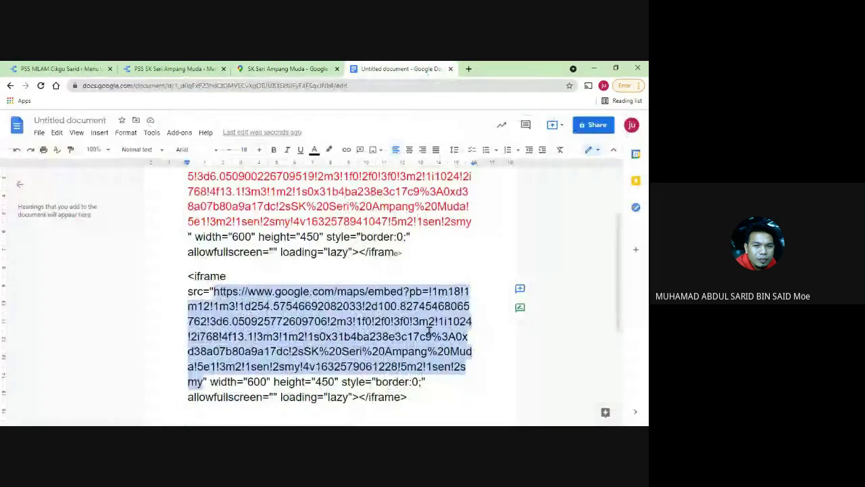
scroll(408, 294, "down", 3)
left_click(418, 259)
key("Return")
key("Return")
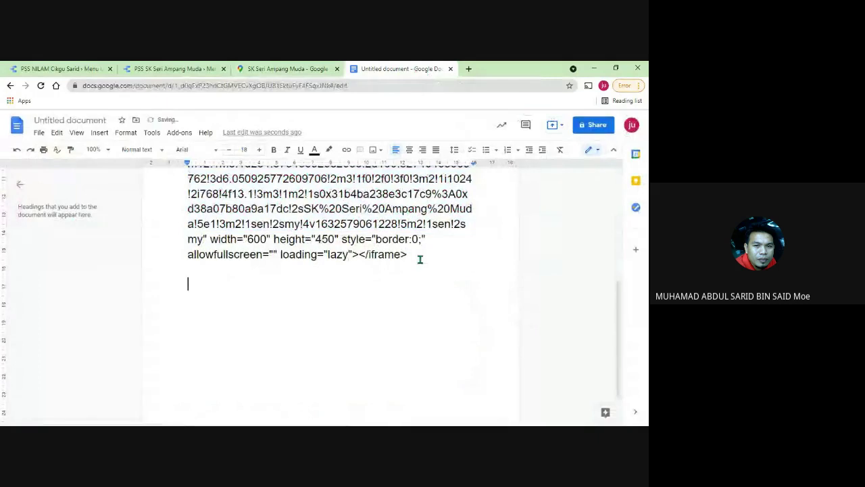
key("ctrl+v")
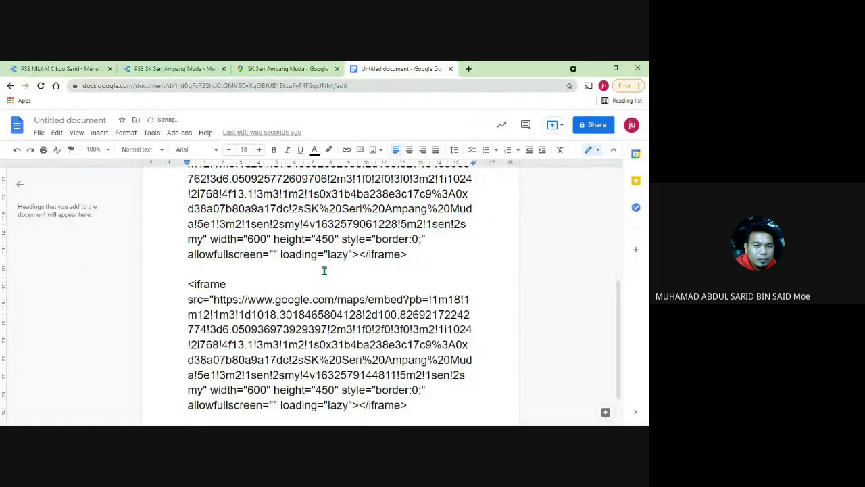
- Copy only the src web address from the new code
left_click_drag(231, 321, 202, 388)
right_click(285, 338)
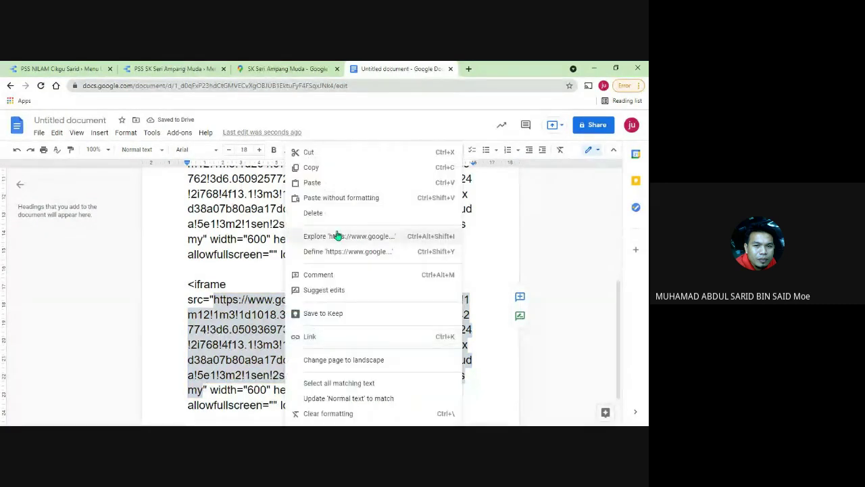
left_click(322, 167)
- Replace the Lokasi Kami embed's External Content URL with the zoomed-out address
left_click(212, 65)
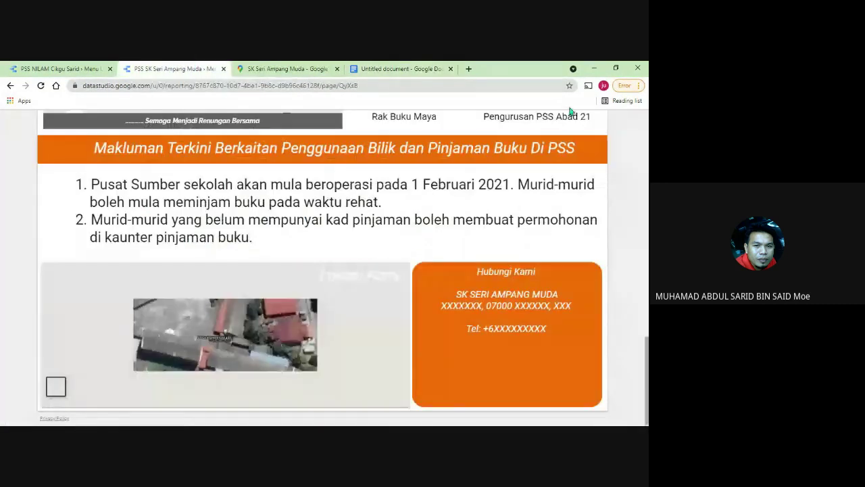
scroll(558, 127, "up", 1)
scroll(557, 127, "up", 5)
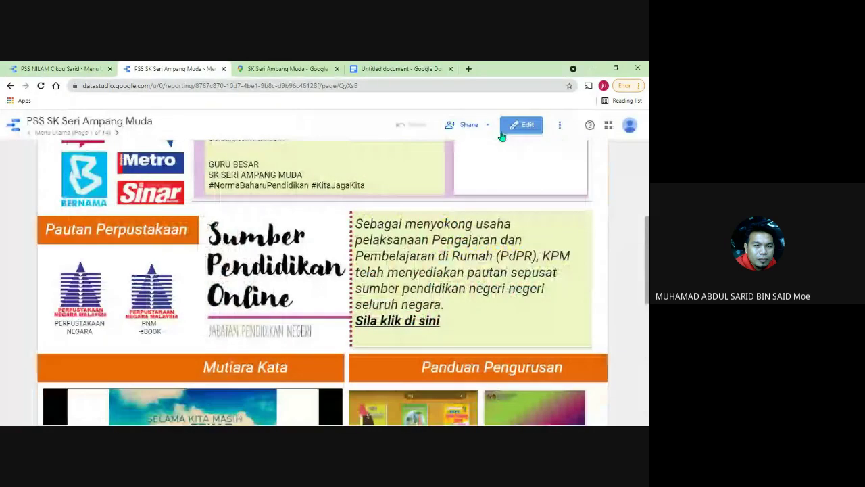
left_click(504, 130)
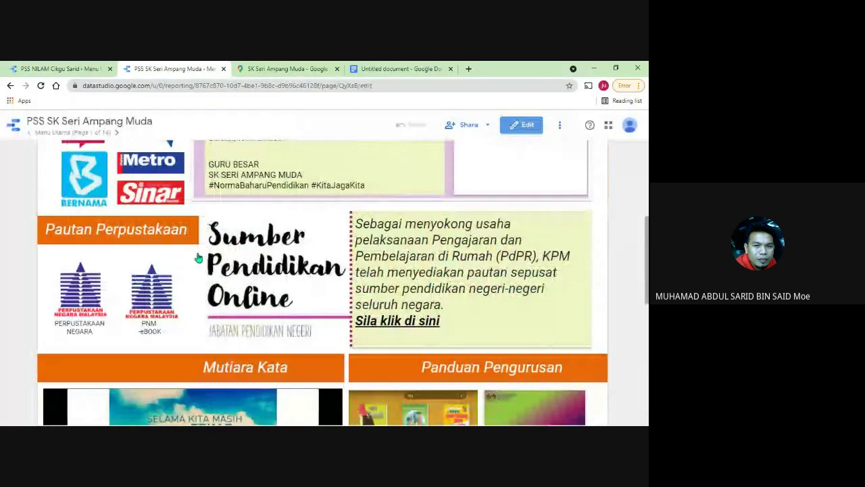
scroll(180, 259, "down", 2)
scroll(190, 273, "up", 2)
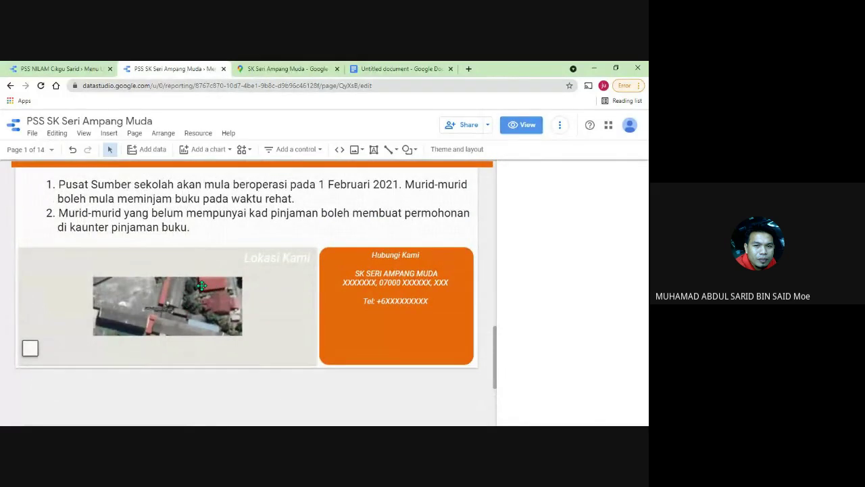
left_click(200, 293)
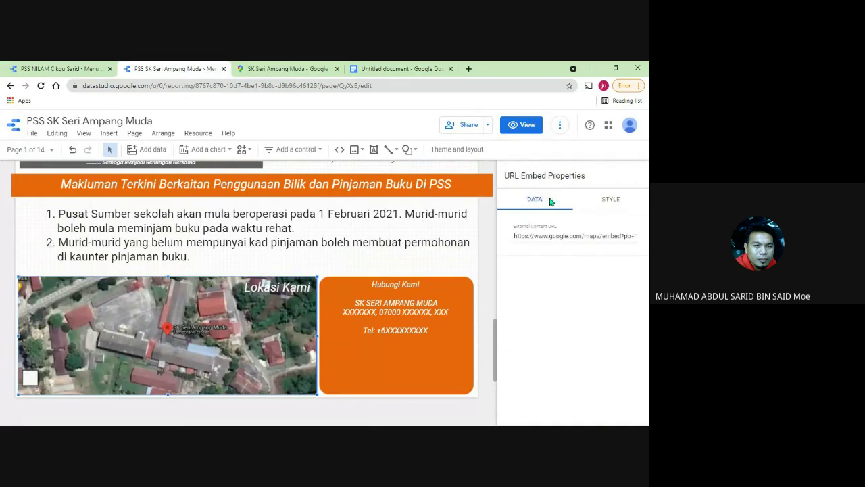
triple_click(543, 233)
right_click(543, 233)
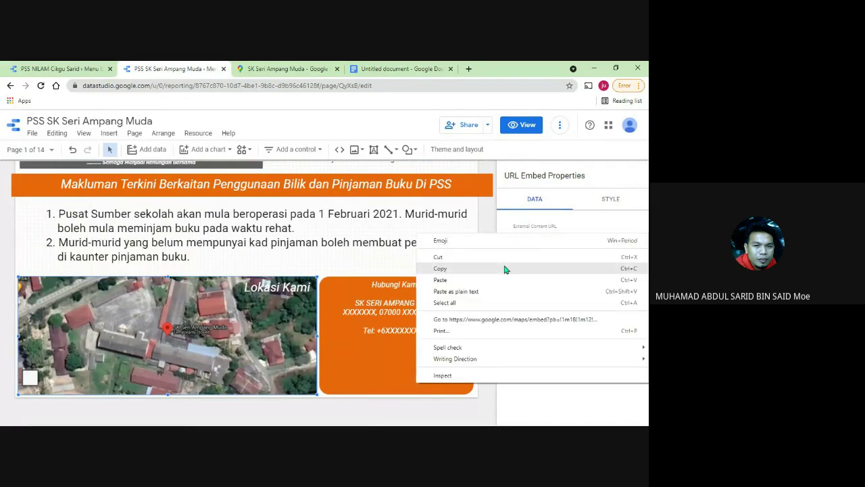
left_click(489, 282)
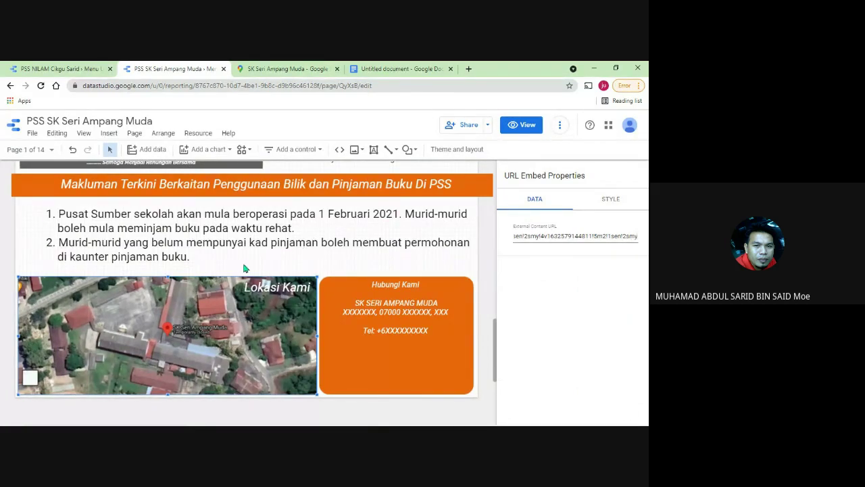
- Preview the report and close the scratch Google Docs document
left_click(516, 126)
scroll(301, 303, "down", 4)
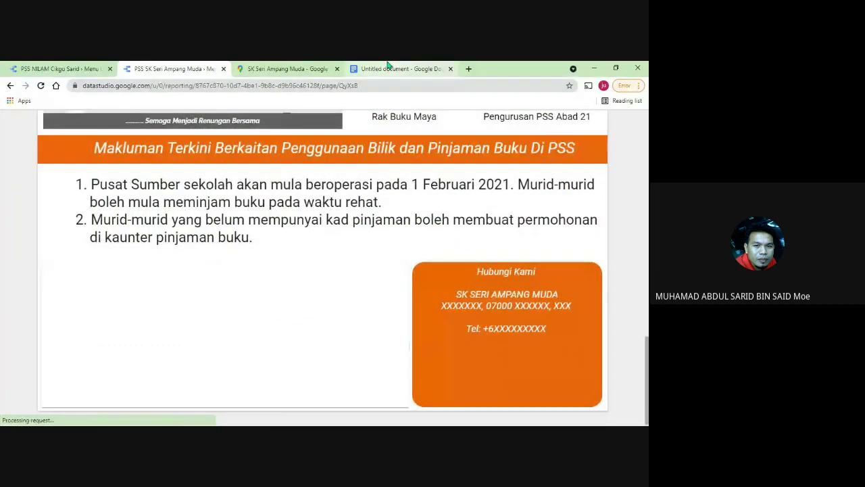
left_click(450, 69)
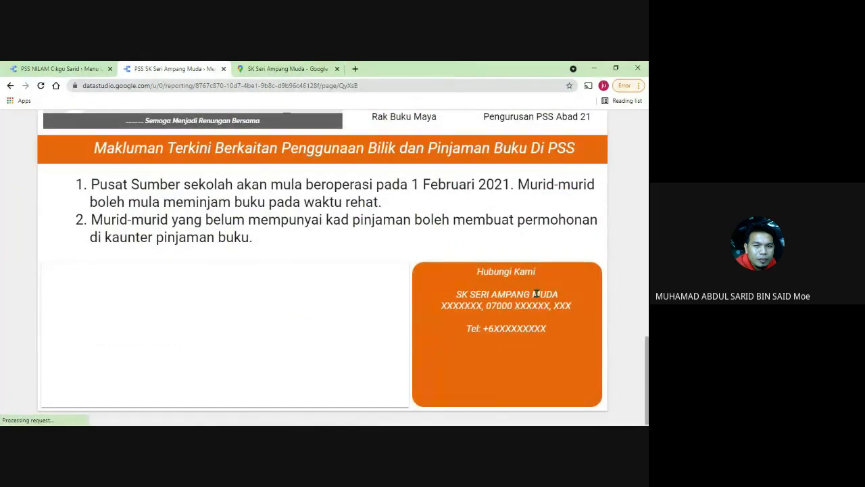
left_click(278, 65)
- Close the map share dialog, return to the wider map view, then go back to the report
left_click(462, 125)
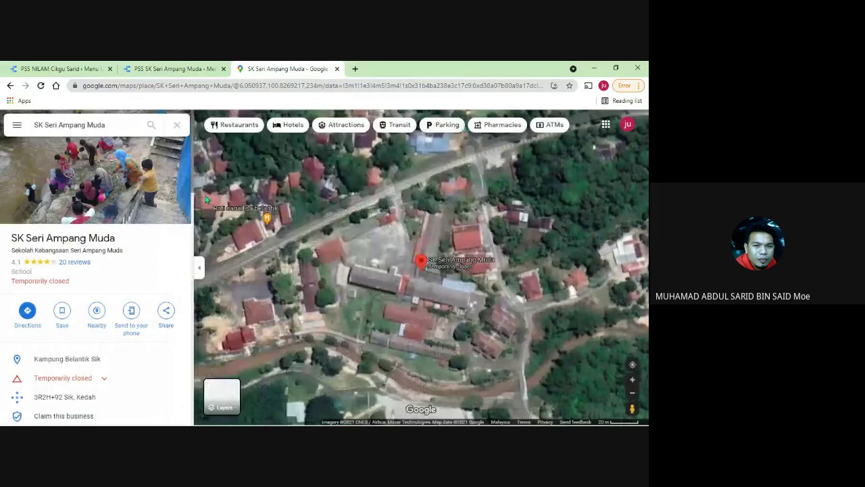
scroll(91, 331, "down", 1)
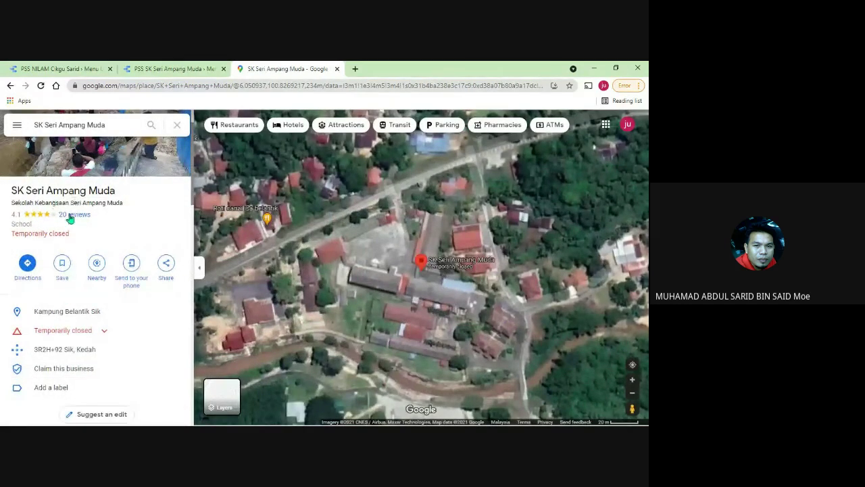
scroll(143, 251, "up", 1)
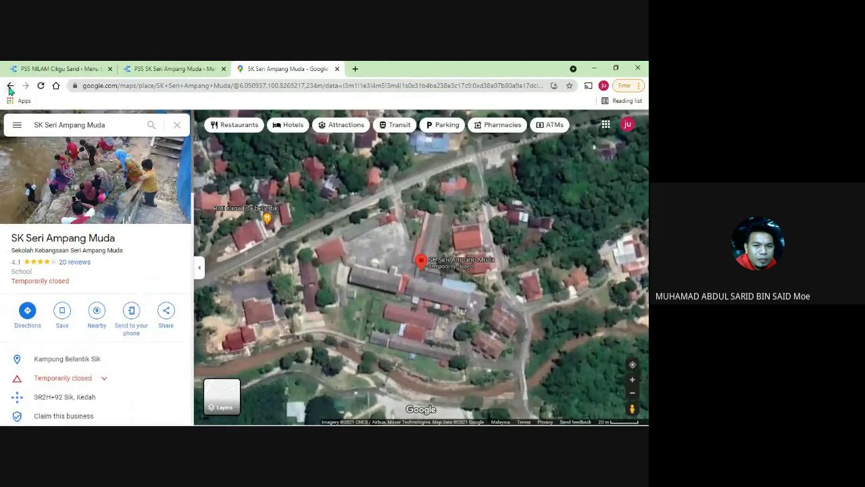
left_click(9, 86)
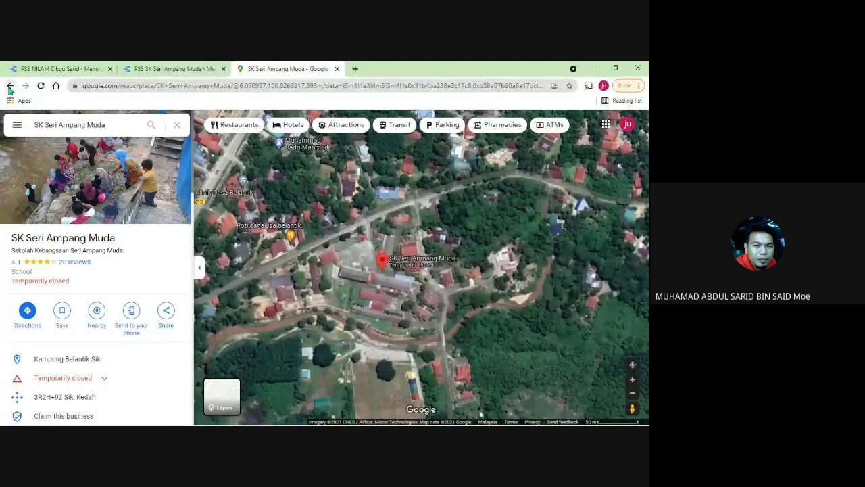
left_click(168, 68)
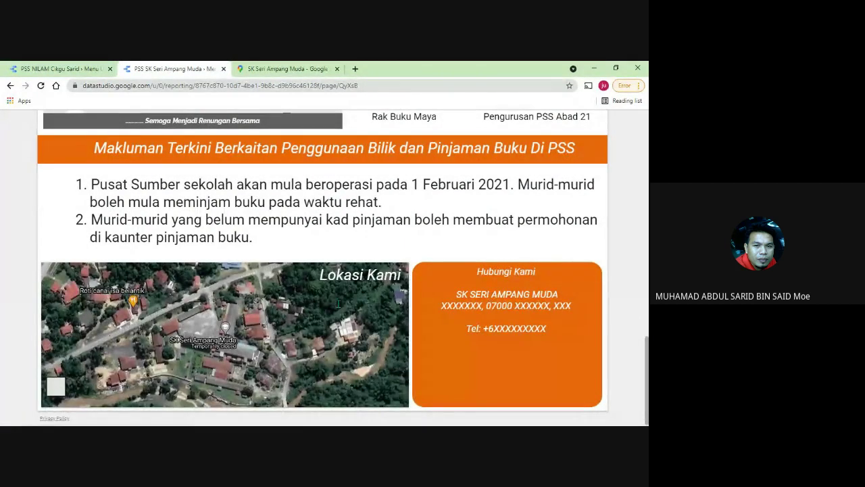
- Scroll through the previewed portal to confirm the Lokasi Kami map loads, ending near the top
scroll(303, 322, "up", 2)
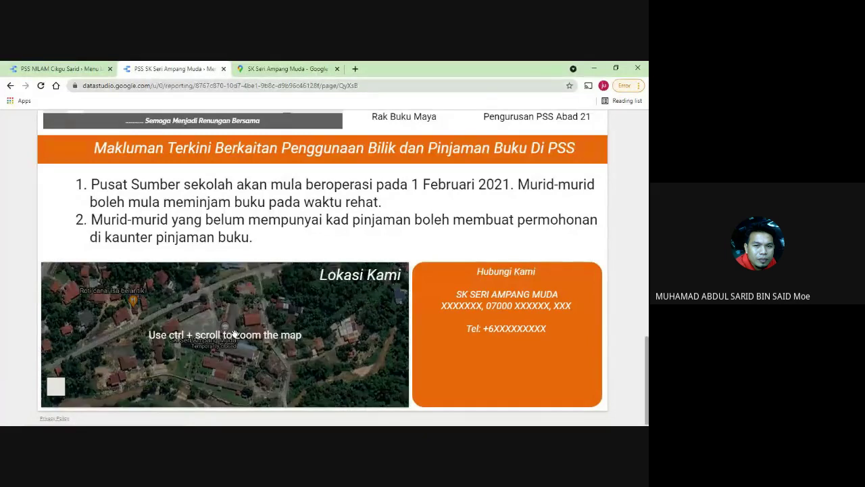
scroll(607, 291, "down", 2)
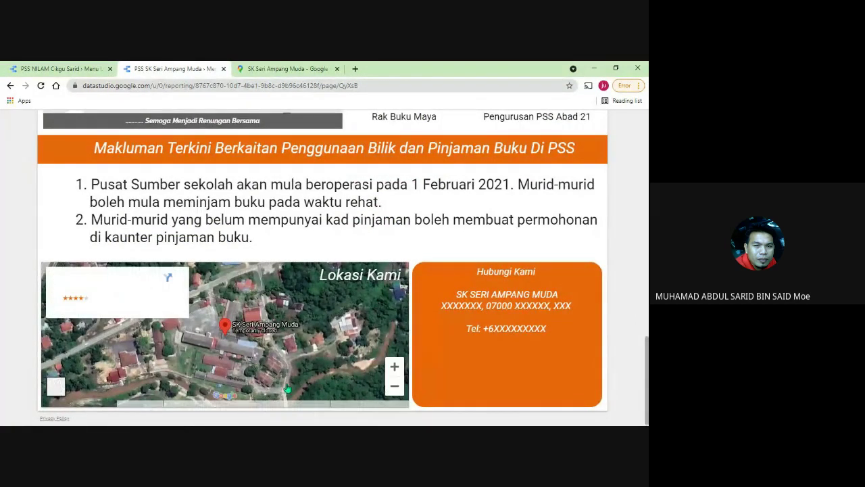
scroll(612, 260, "up", 5)
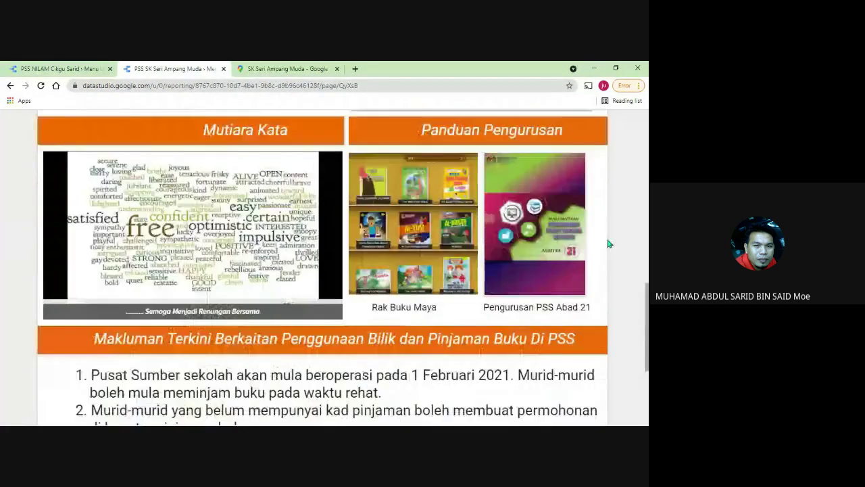
scroll(608, 244, "up", 15)
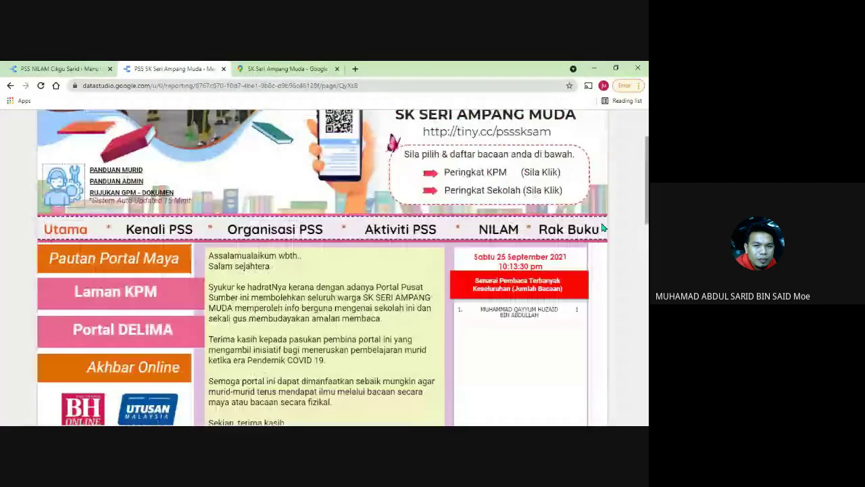
scroll(603, 229, "up", 3)
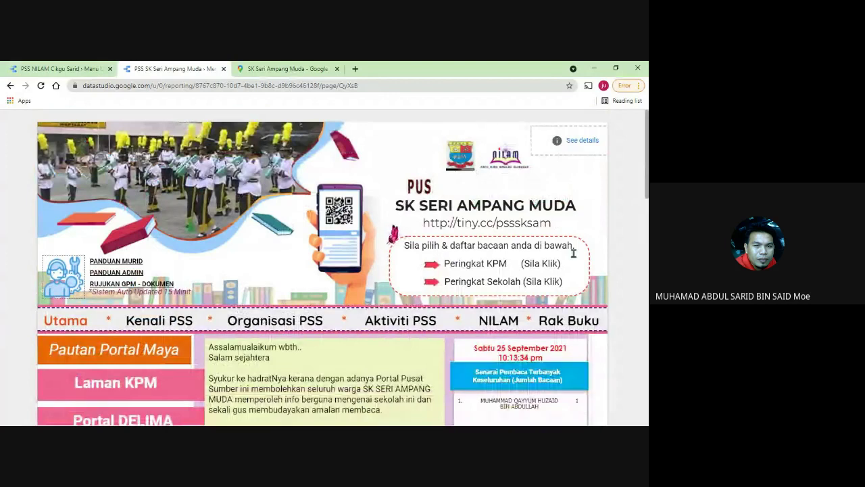
scroll(573, 252, "down", 3)
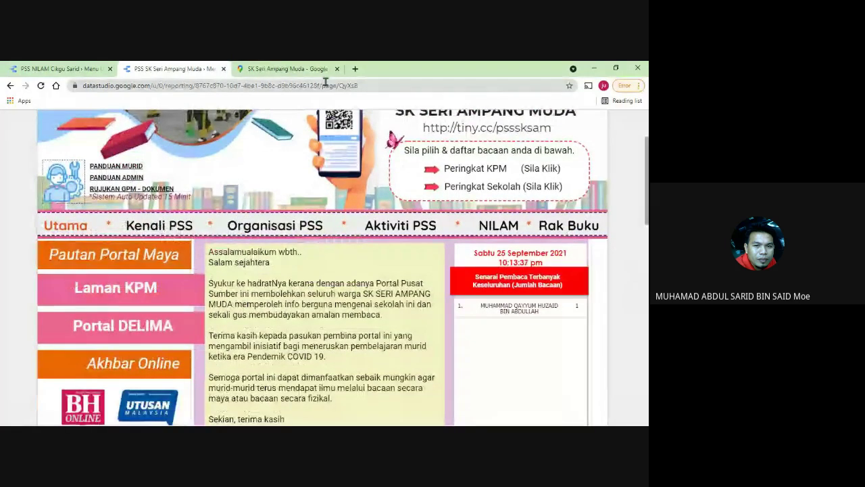
scroll(322, 269, "down", 4)
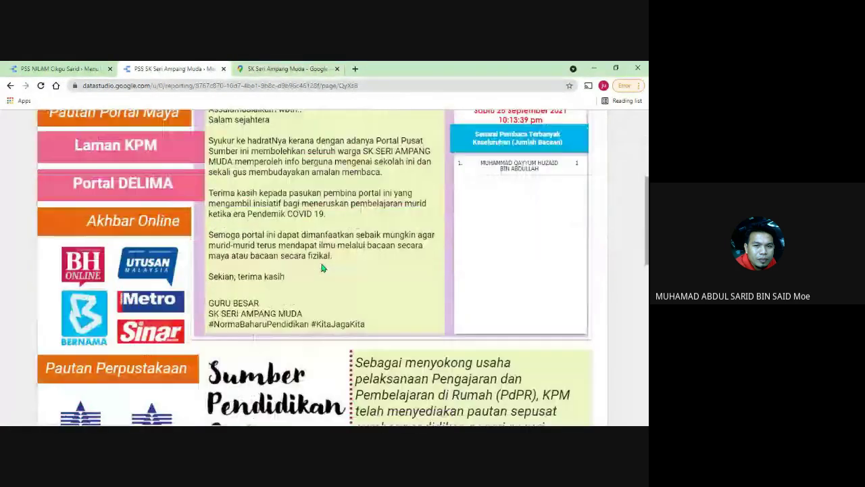
scroll(321, 268, "down", 3)
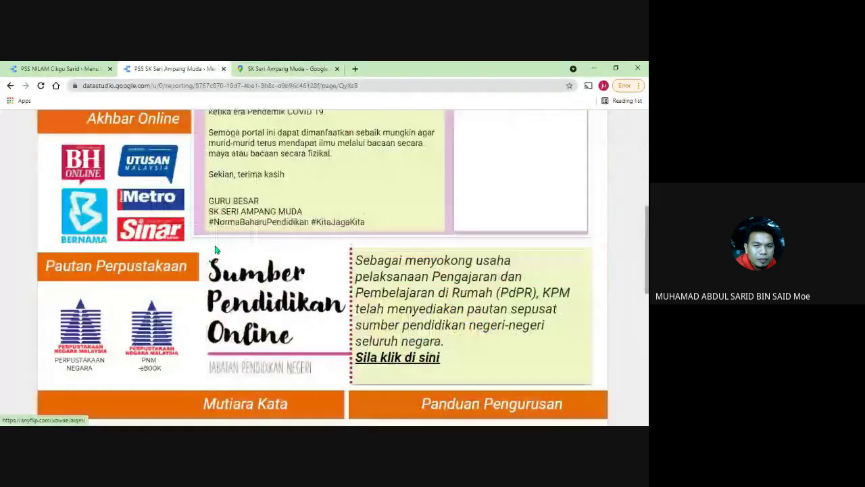
scroll(215, 250, "up", 10)
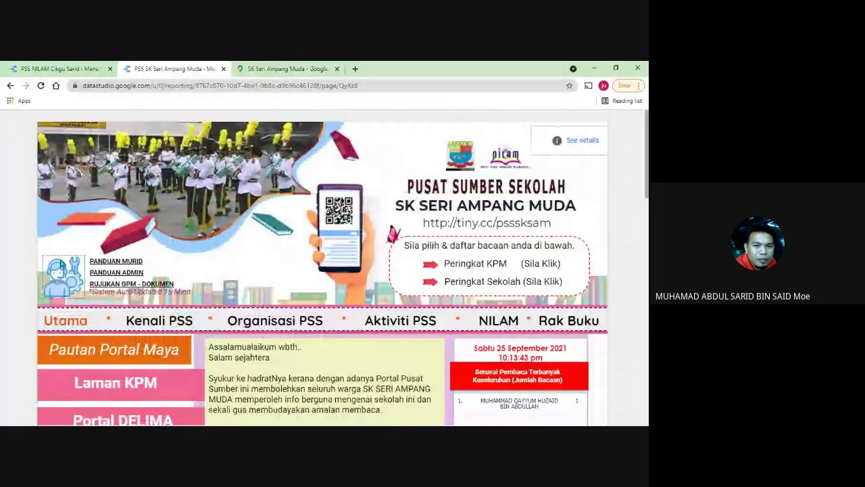
- Open the portal's linked spreadsheet on the MAKLUMAT sheet and close the Google Maps tab
left_click(66, 275)
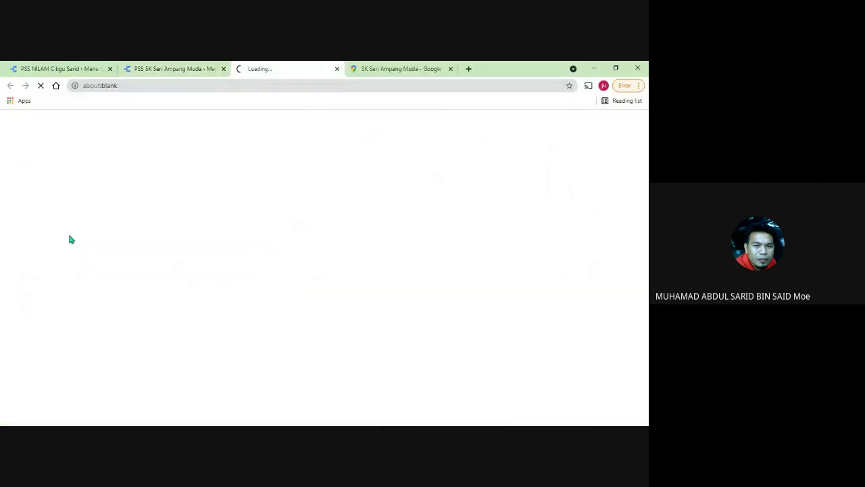
left_click(451, 69)
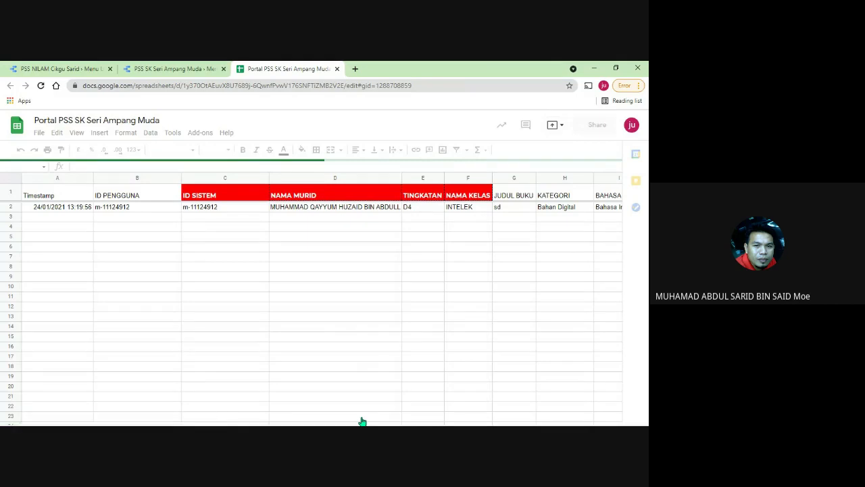
left_click(398, 418)
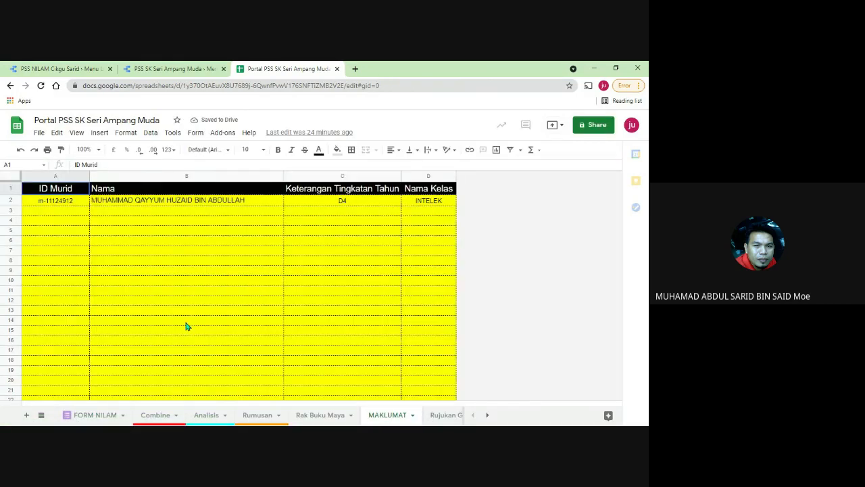
- Enter the new student's ID and name, year level D1 and class ARIF in A3:D3
left_click(76, 214)
type("m-")
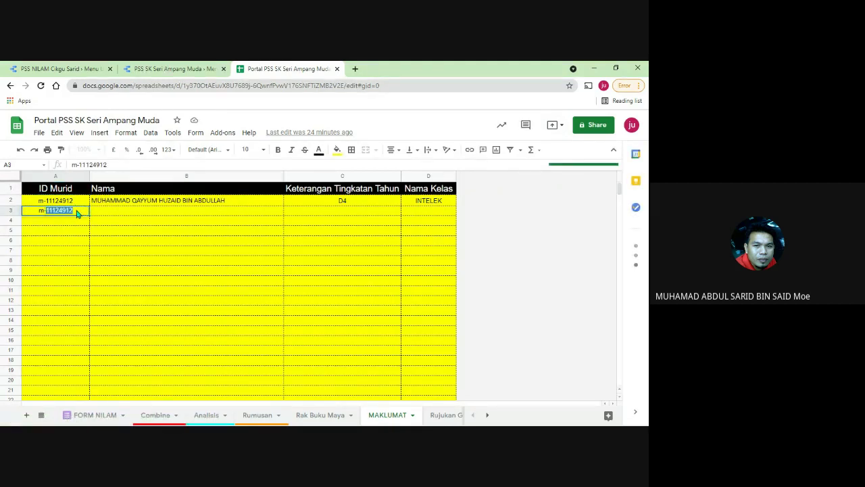
type("112")
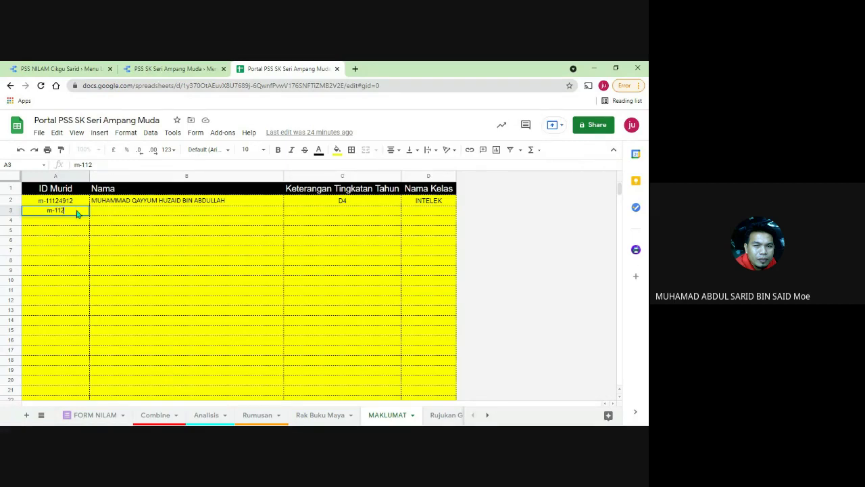
key("Tab")
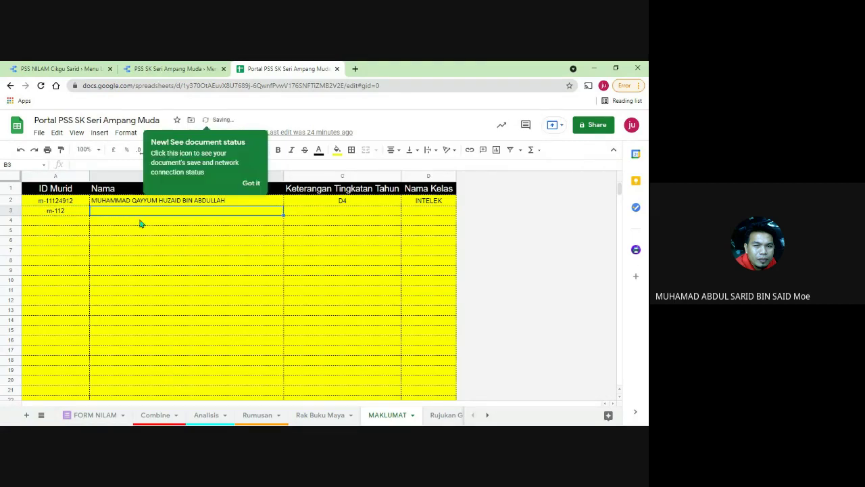
type("AZM")
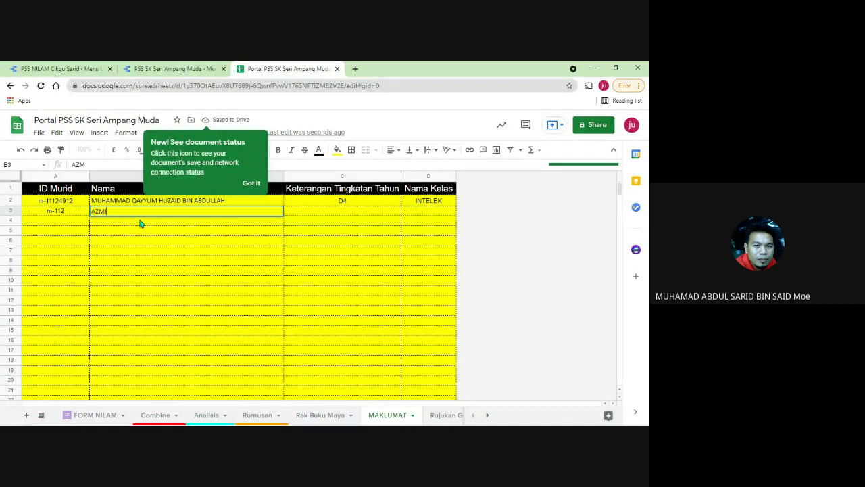
type("I")
key("Down")
key("Down")
key("Down")
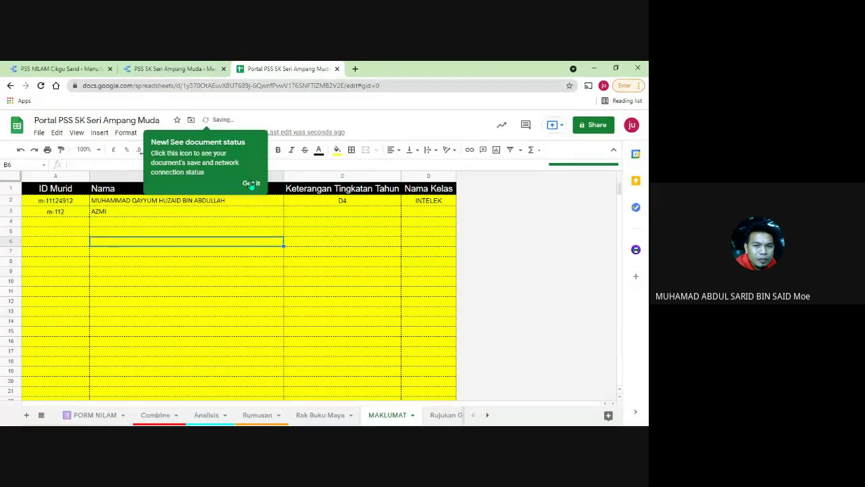
left_click(343, 211)
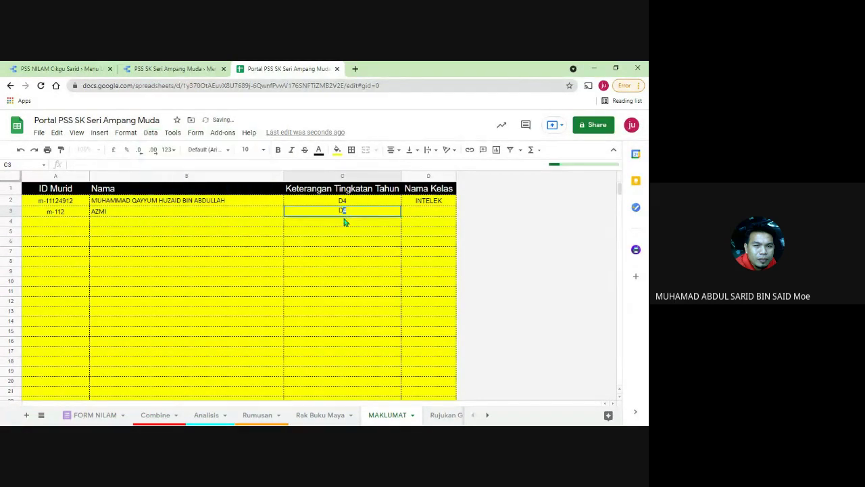
type("D1")
left_click(424, 214)
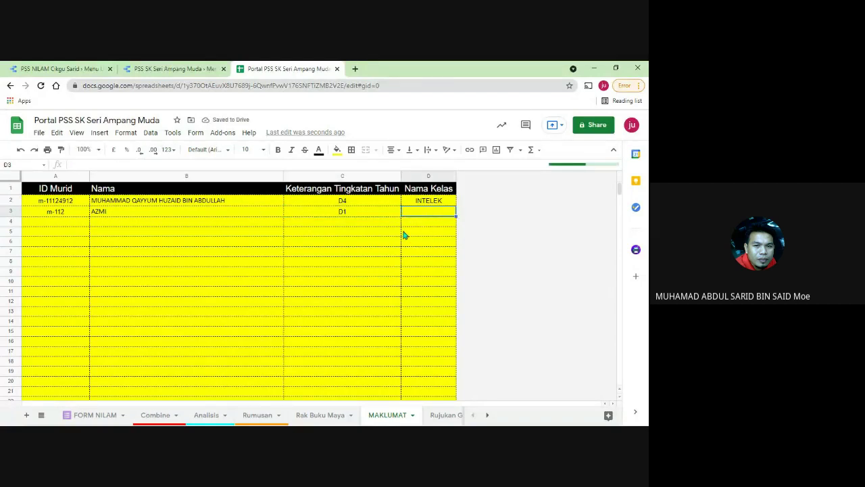
type("ARIF")
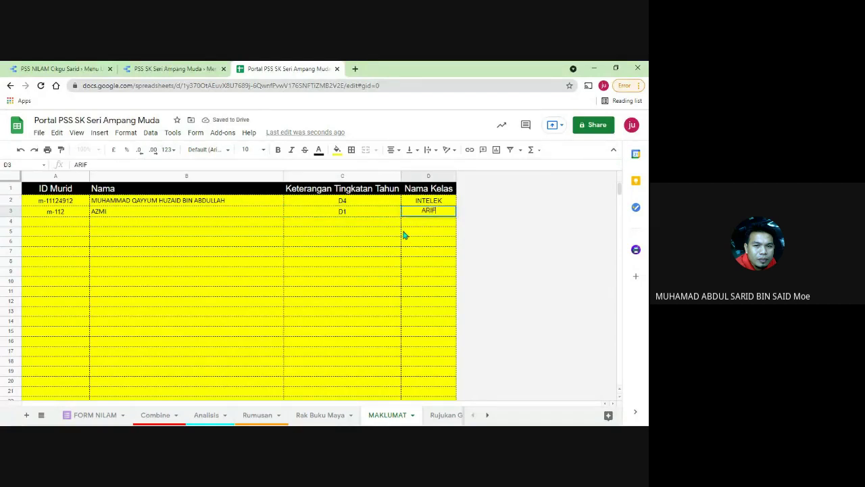
left_click(417, 263)
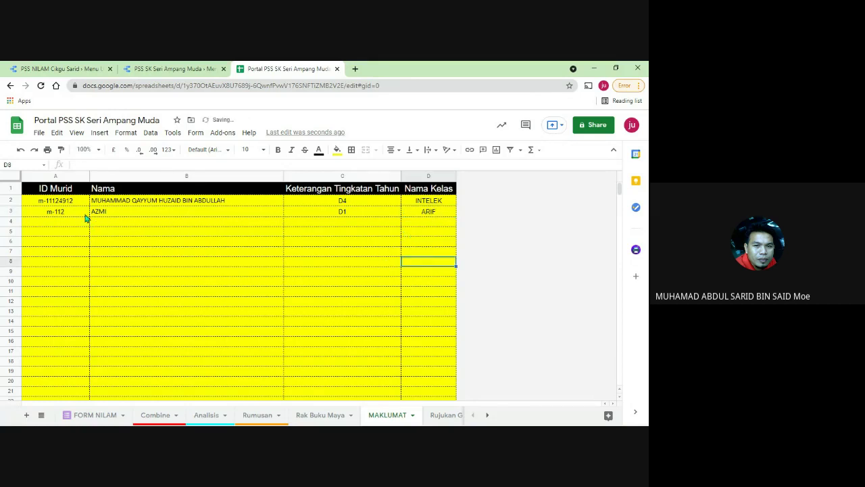
left_click_drag(86, 218, 409, 218)
left_click(356, 262)
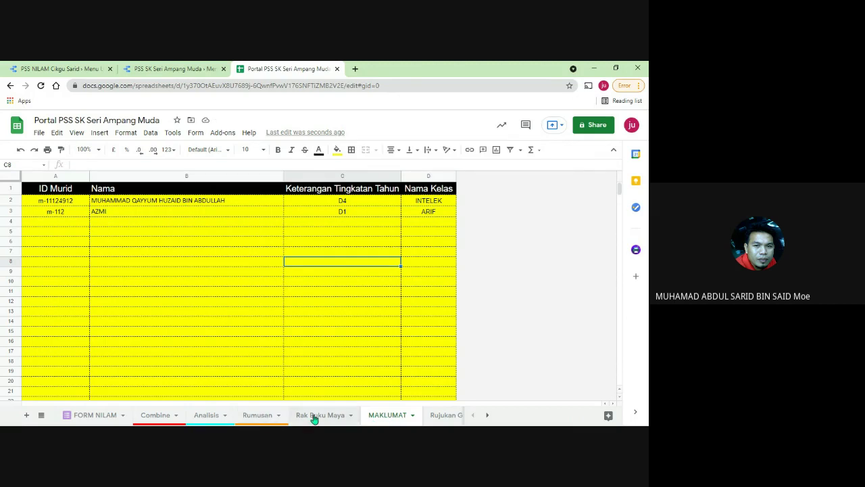
- Verify the new student reaches the Rumusan D2 SUMIFS and Analisis A3, then return to the portal
left_click(265, 413)
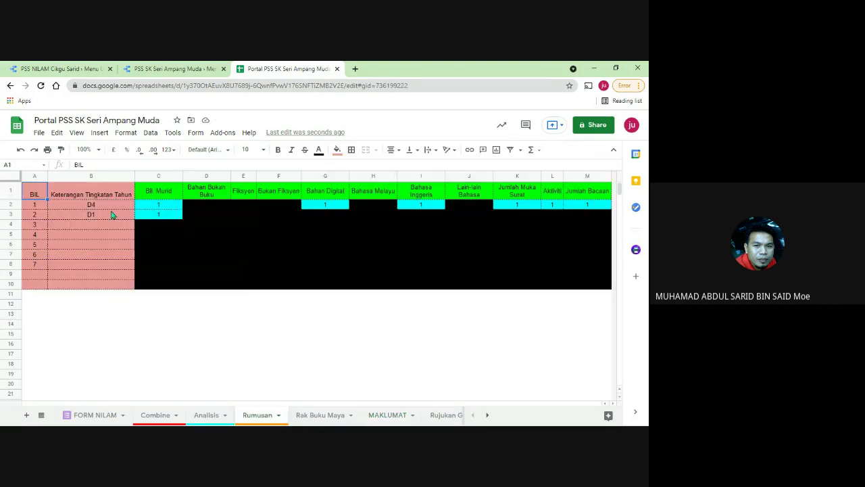
left_click(219, 206)
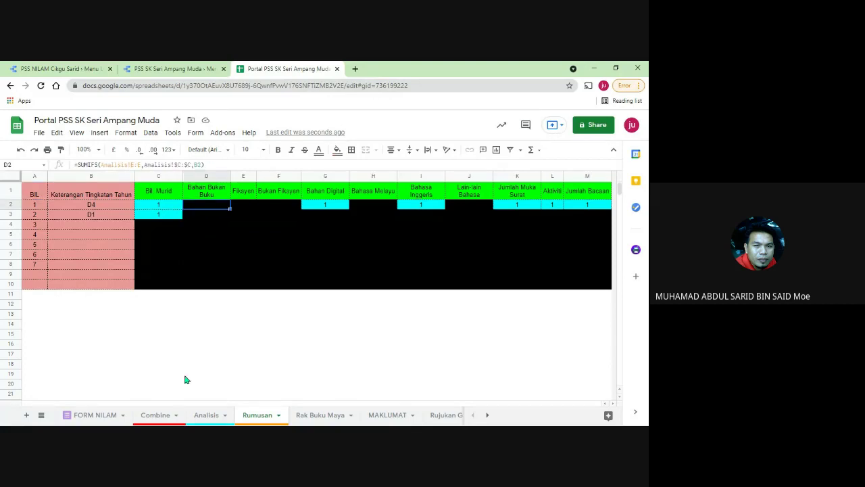
left_click(207, 419)
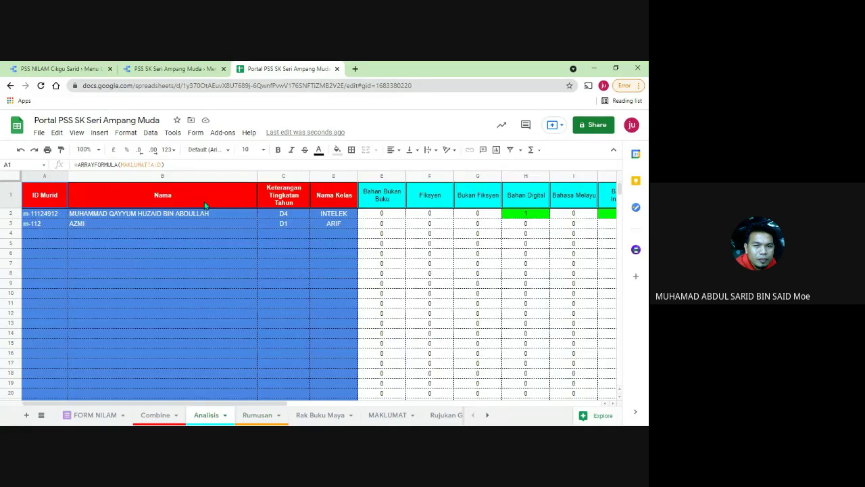
left_click(57, 225)
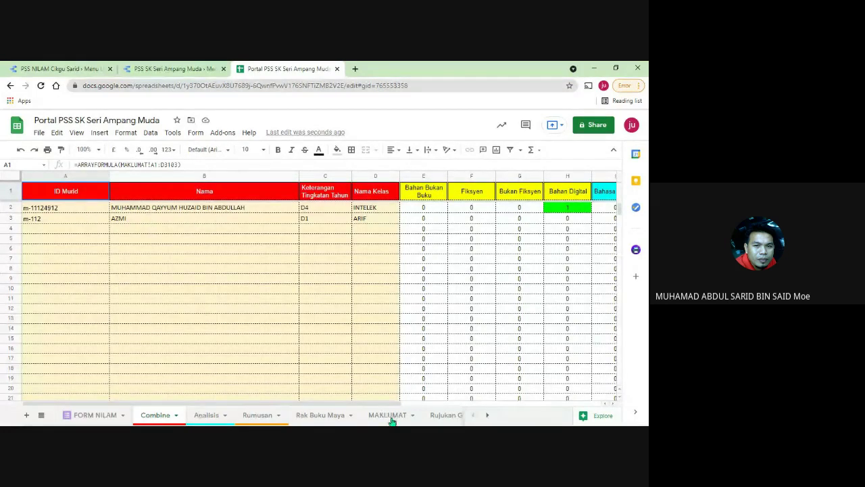
left_click(389, 415)
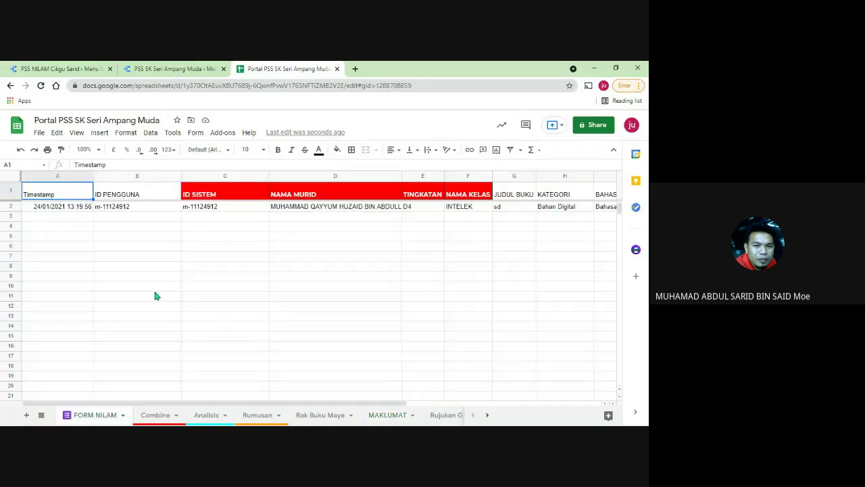
left_click(203, 68)
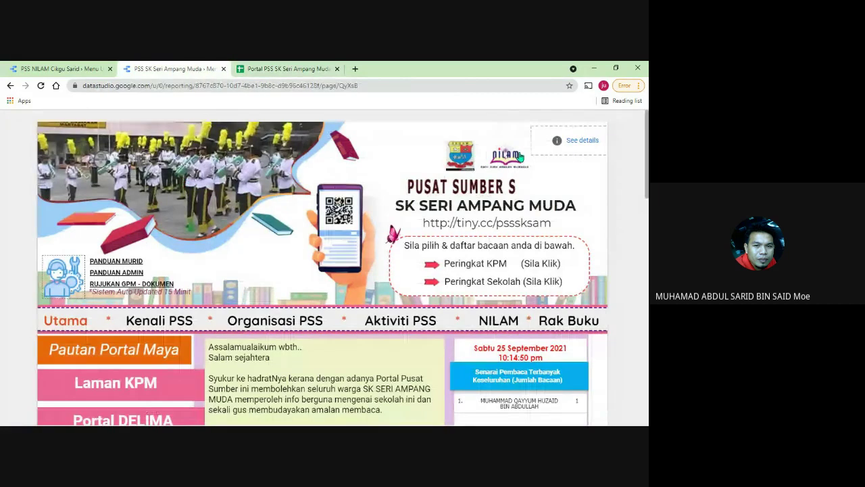
- Open the reading record form from the portal and enter the student's user ID
left_click(490, 283)
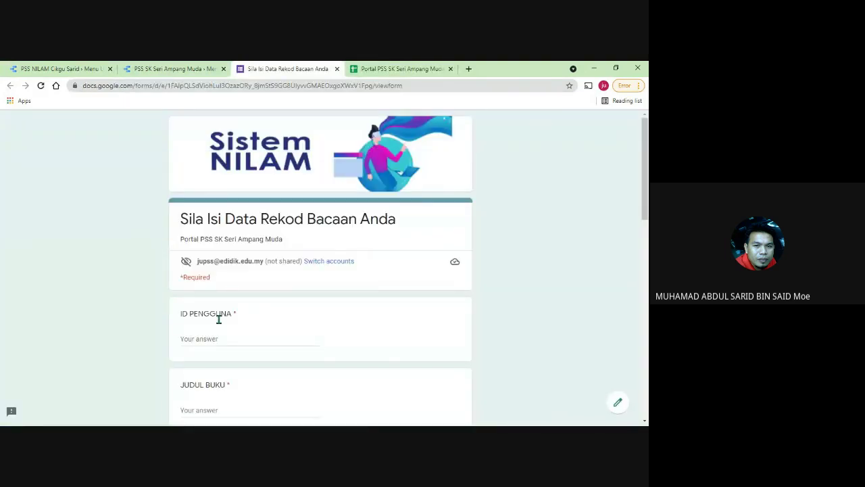
left_click(212, 336)
type("M-11")
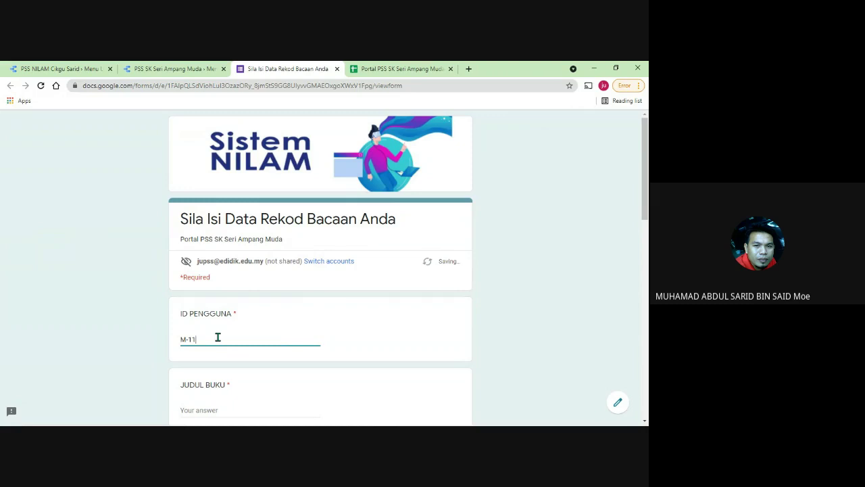
key("BackSpace")
key("BackSpace")
key("BackSpace")
key("BackSpace")
type("m")
scroll(230, 333, "down", 2)
- Enter 'x' as book title and author, choosing Bahan Bukan Buku and Bahasa Melayu
left_click(196, 269)
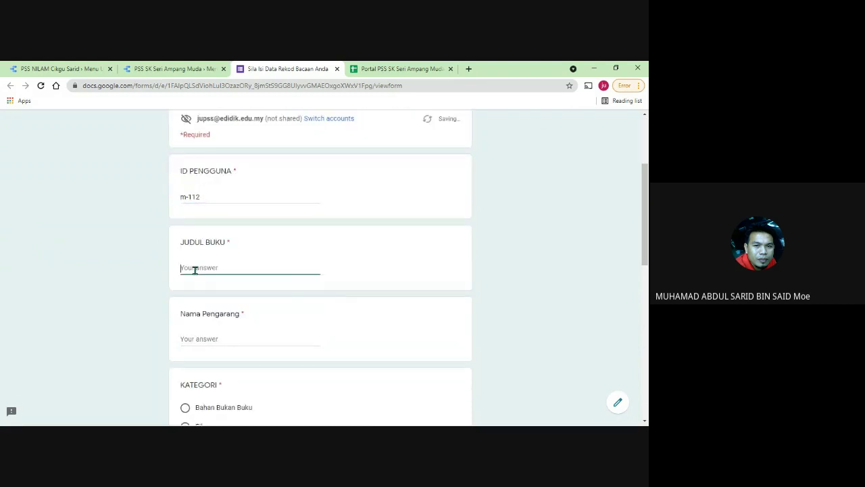
type("x")
left_click(201, 339)
type("x")
scroll(248, 348, "down", 2)
left_click(186, 311)
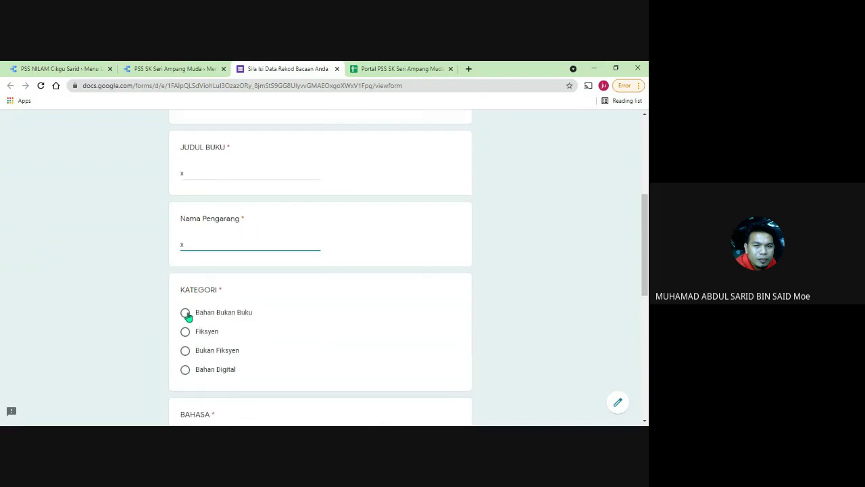
scroll(241, 340, "down", 2)
left_click(193, 296)
- Enter 1 page and 1 activity, add the note 'x', and submit the record
scroll(245, 324, "down", 1)
left_click(208, 306)
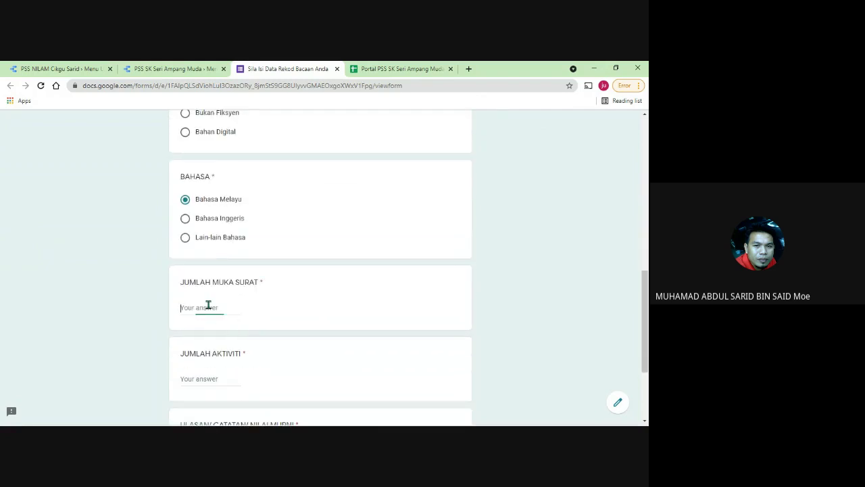
type("1")
left_click(204, 377)
type("1")
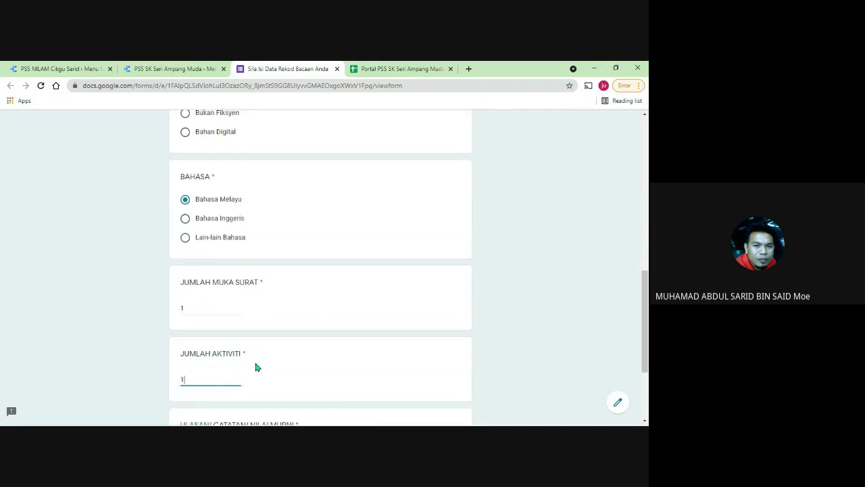
scroll(255, 365, "down", 1)
left_click(203, 355)
type("x")
left_click(196, 389)
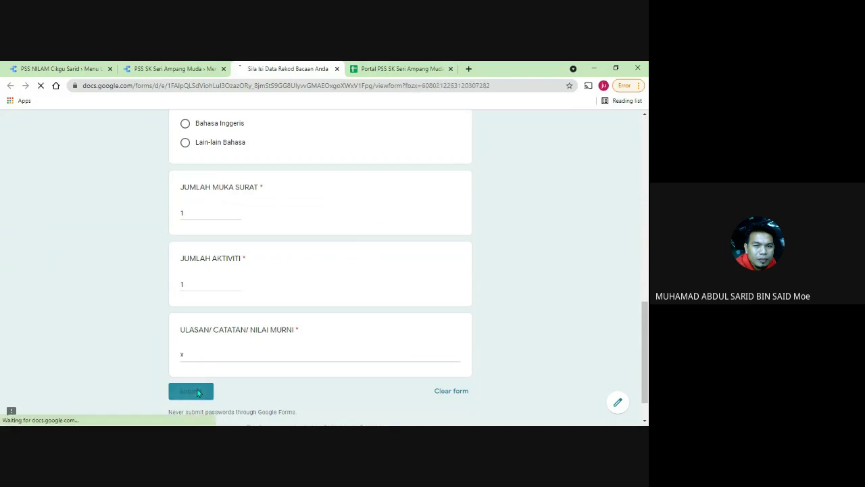
- Check the new FORM NILAM row 3: the user ID in B3 and the looked-up student name in D3
left_click(378, 69)
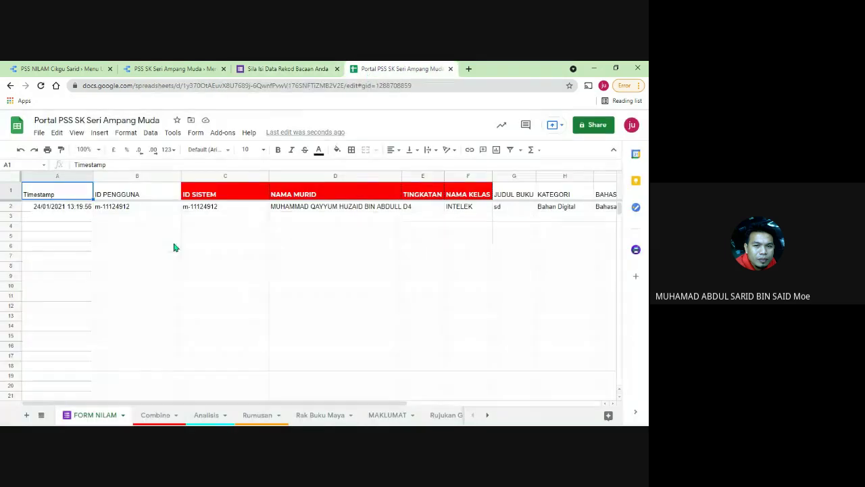
left_click(122, 217)
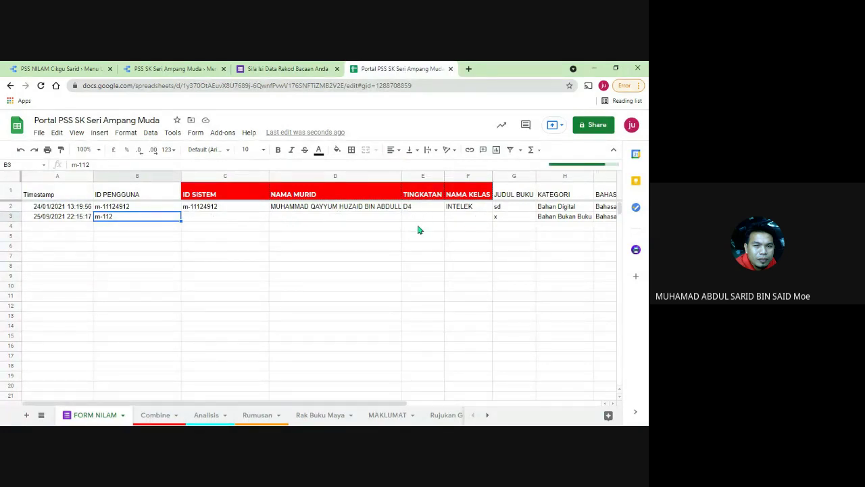
left_click(303, 219)
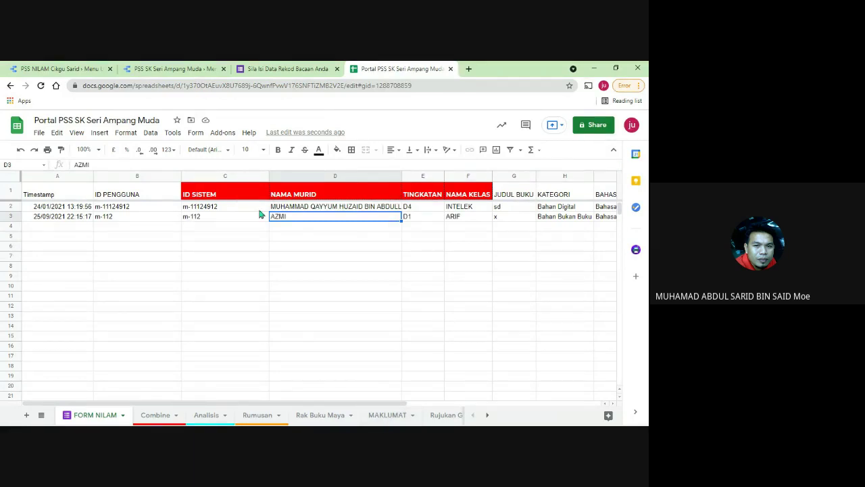
left_click(174, 68)
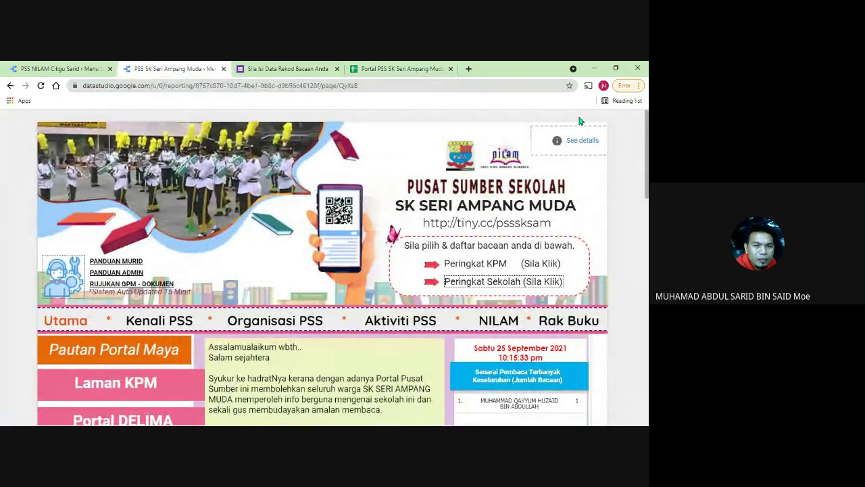
- Refresh the report data and check the top readers list now shows the new student
mouse_move(564, 126)
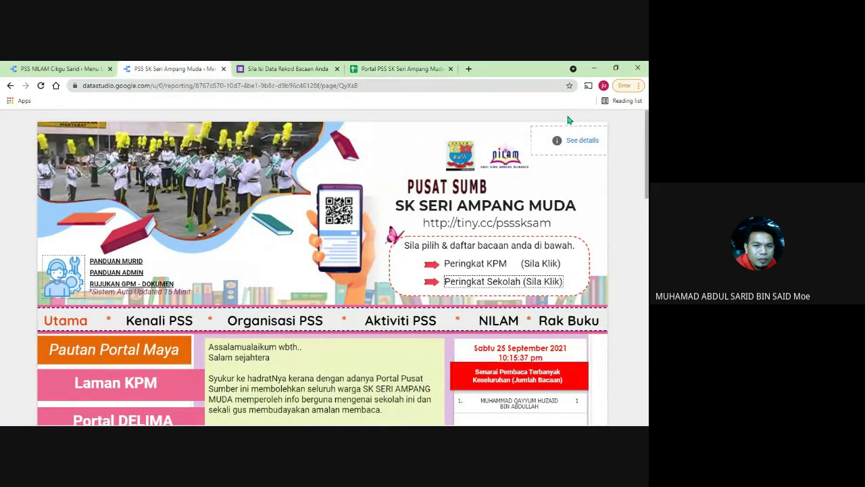
left_click(560, 125)
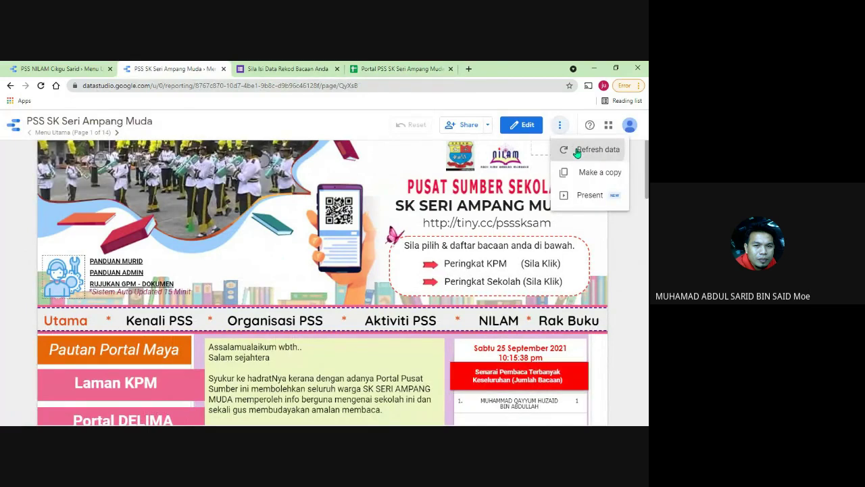
left_click(575, 150)
scroll(481, 287, "down", 2)
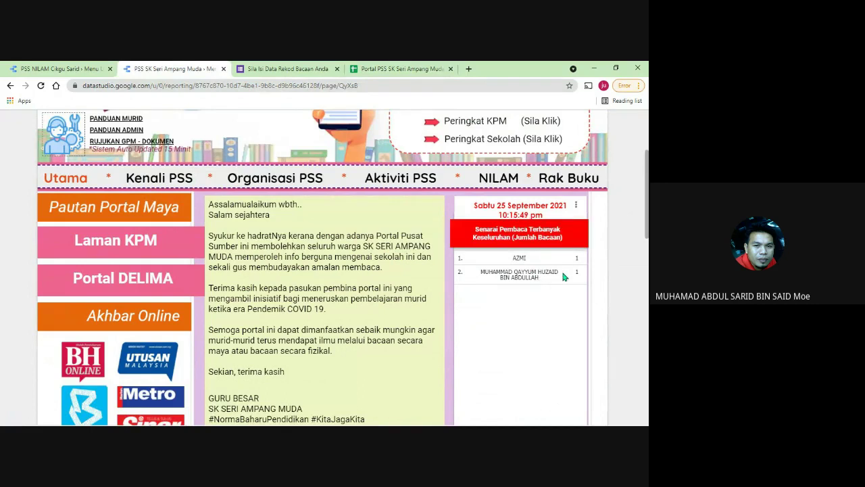
left_click(379, 68)
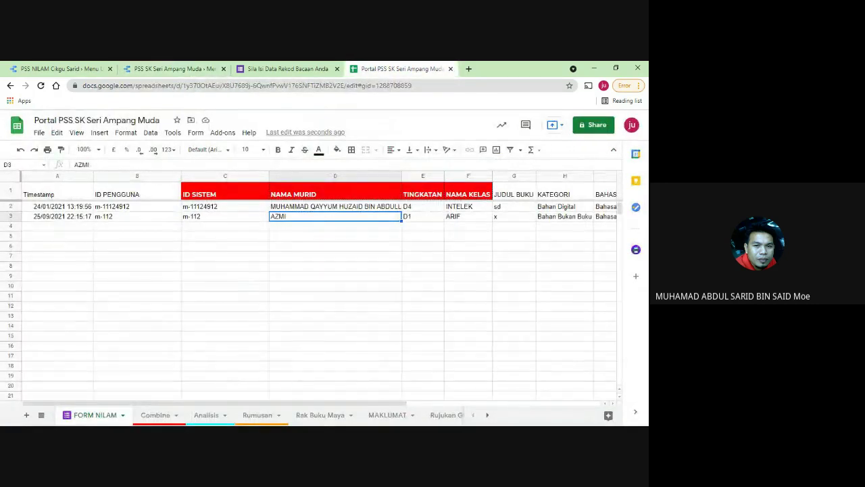
- Enter a new short name for the first student in MAKLUMAT cell B2
left_click(385, 415)
left_click(155, 203)
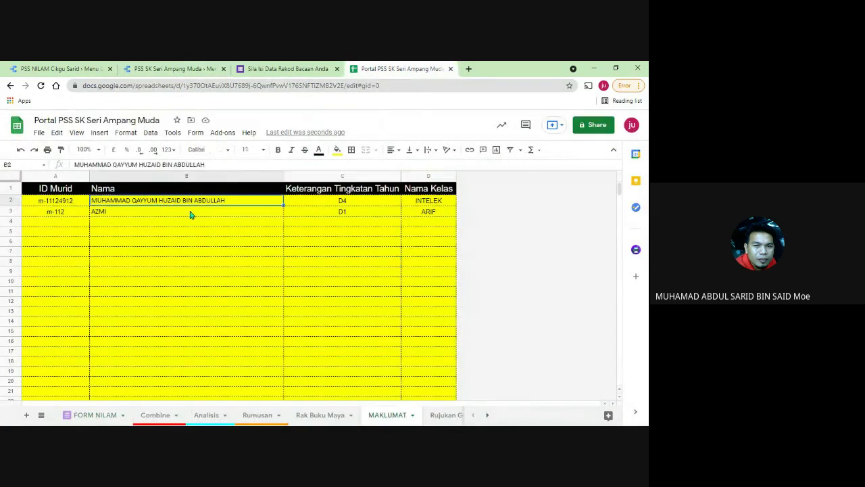
type("ta")
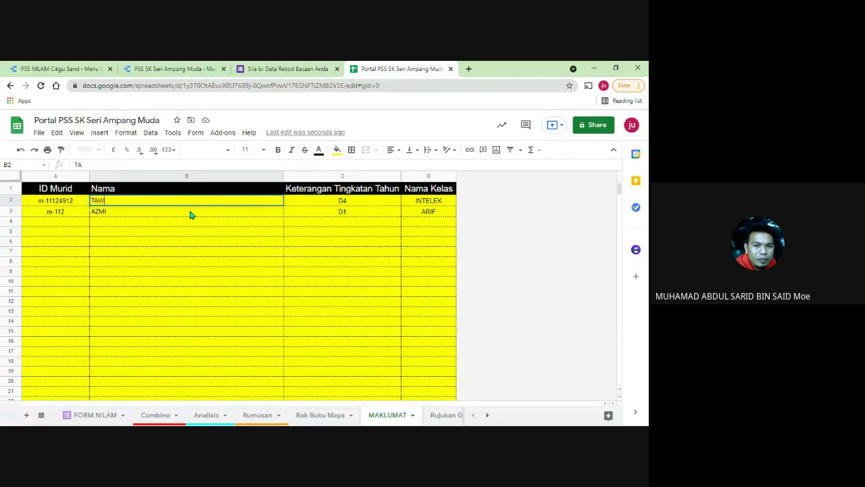
left_click(181, 274)
left_click(143, 67)
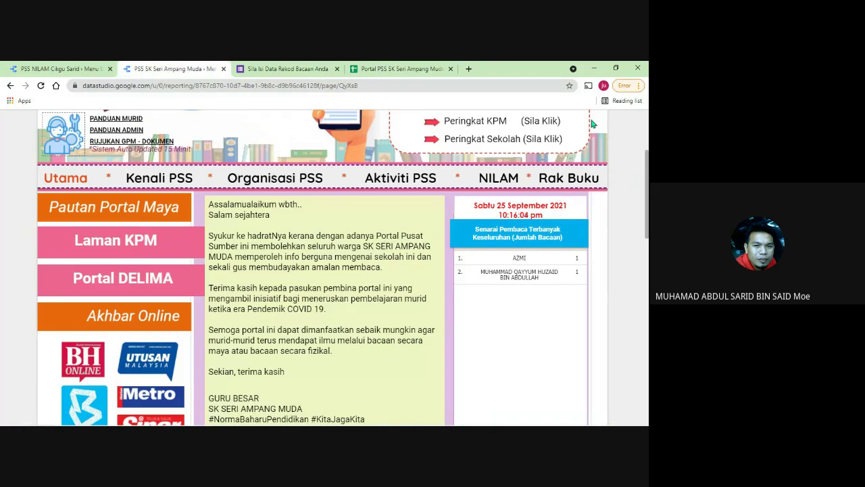
- Refresh the report data so the top readers list shows the first student's new name
scroll(588, 156, "up", 2)
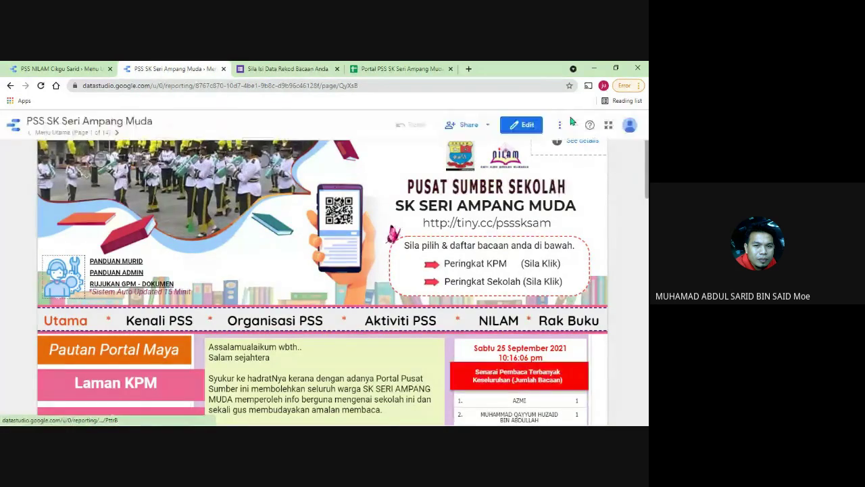
left_click(559, 124)
left_click(571, 149)
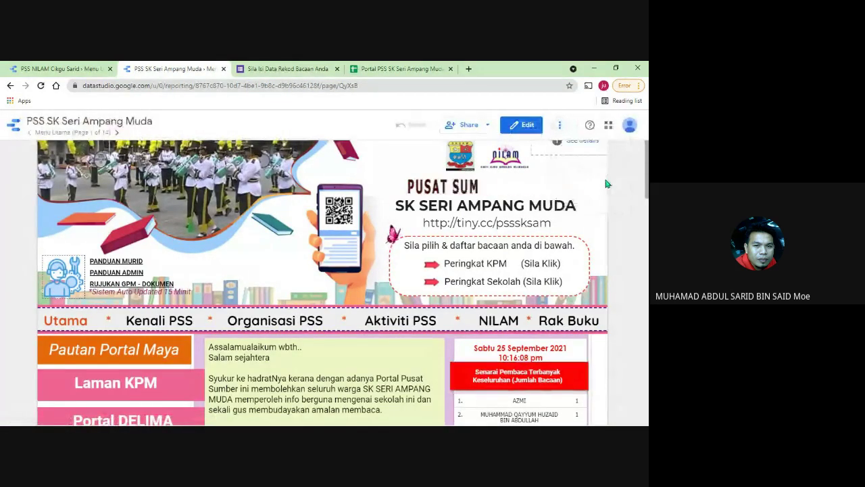
scroll(591, 197, "down", 2)
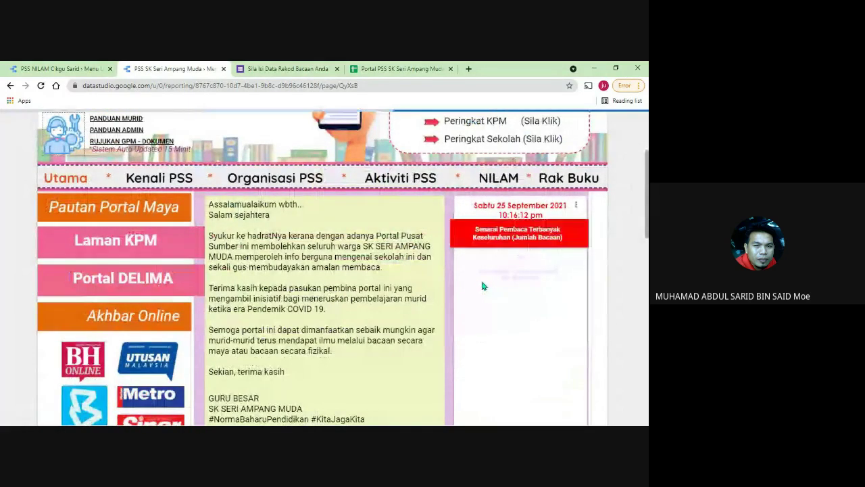
left_click(384, 68)
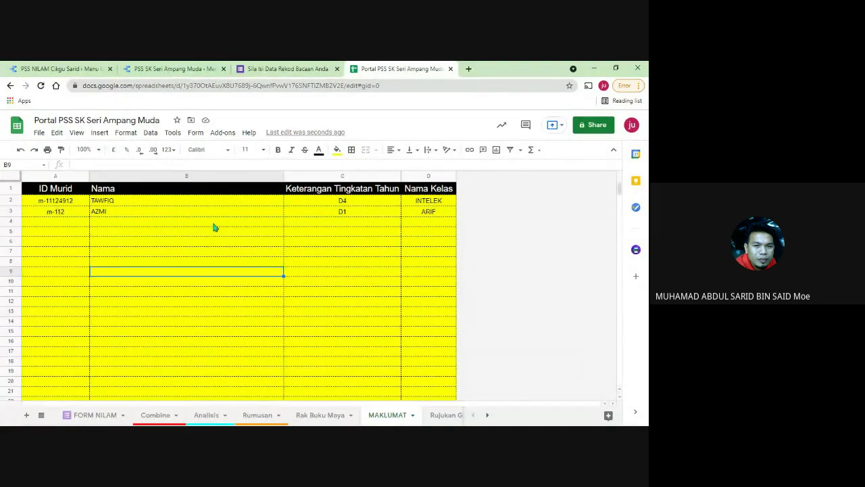
- Review the level, class and ID cells on MAKLUMAT, then go back to the portal report
left_click(391, 204)
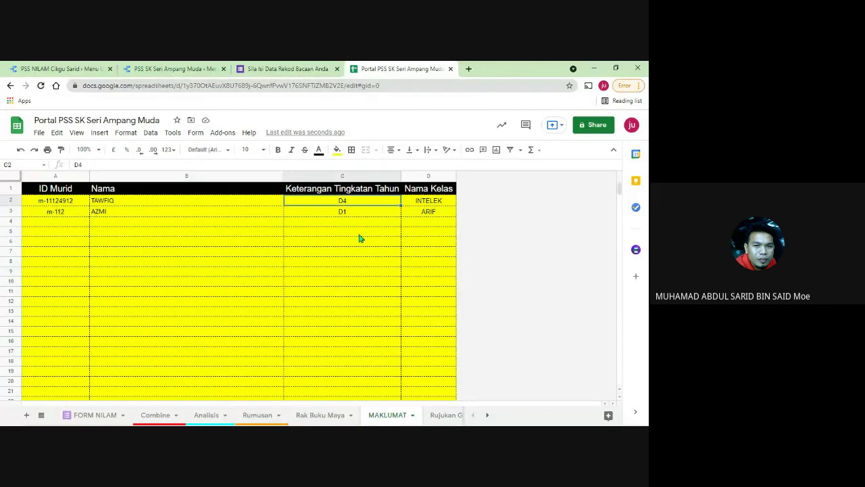
left_click(441, 257)
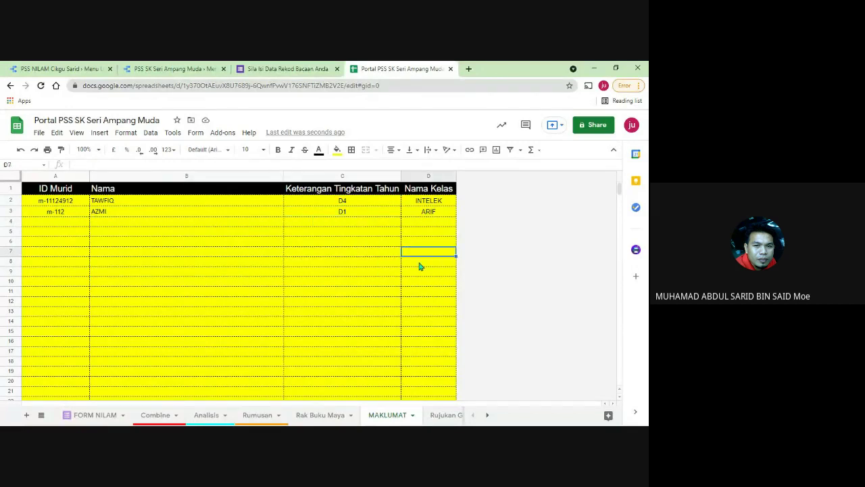
left_click(413, 284)
left_click(65, 204)
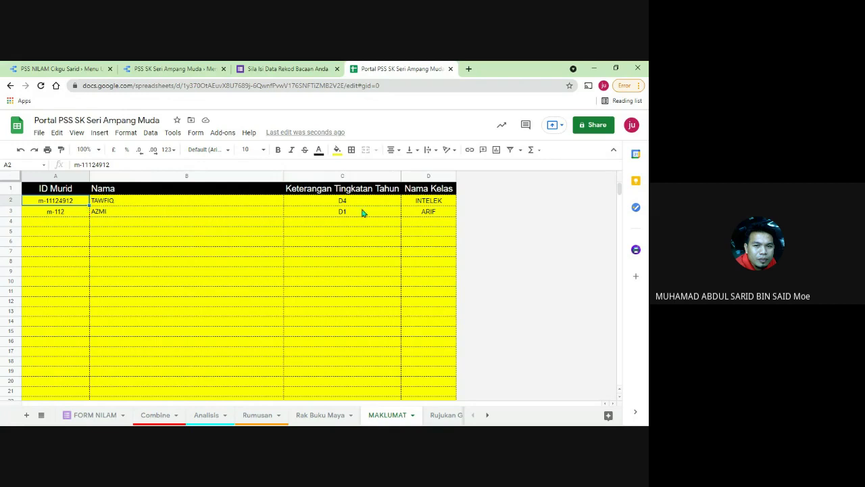
left_click_drag(361, 212, 359, 301)
left_click(420, 282)
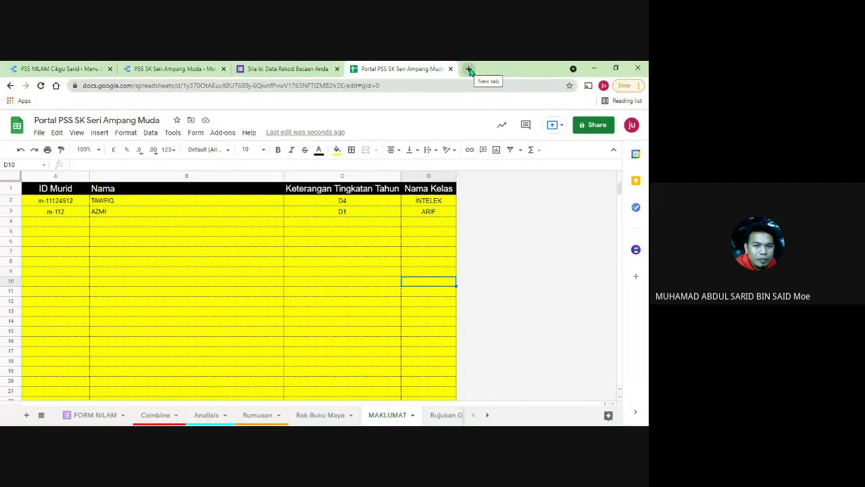
left_click(288, 234)
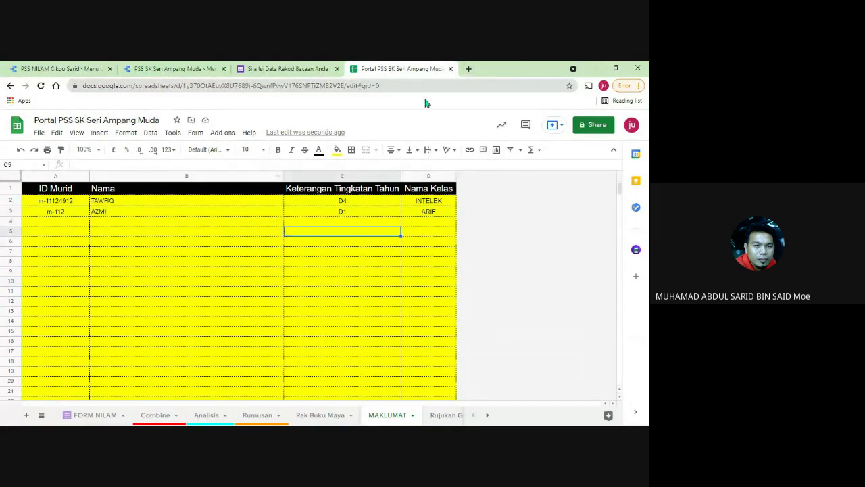
left_click(313, 69)
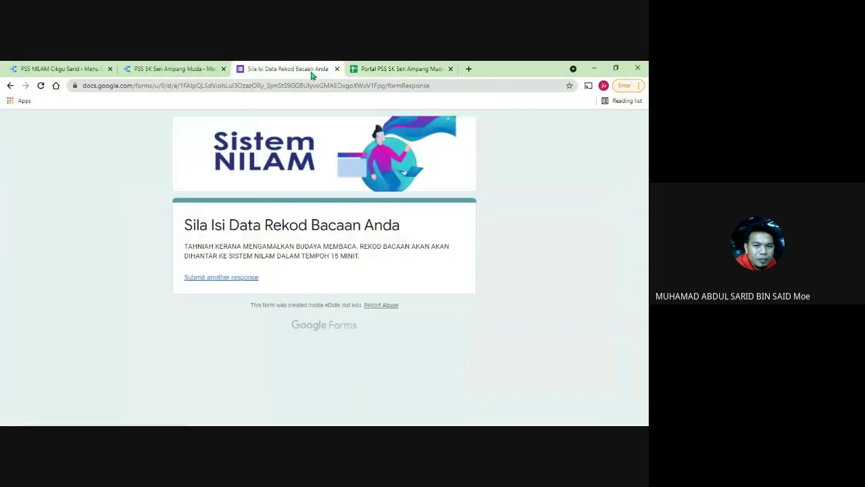
left_click(216, 70)
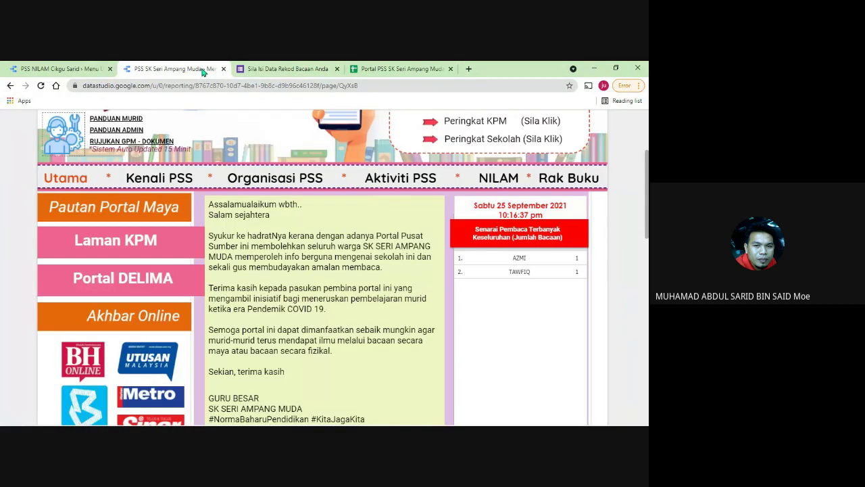
- Go from the NILAM page to Analisis Rekod Bacaan Murid, retrying after the link errors
left_click(484, 179)
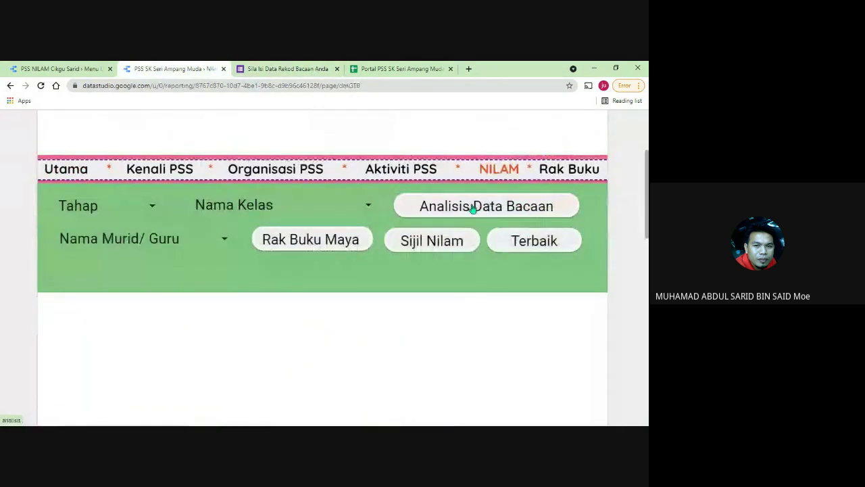
left_click(473, 209)
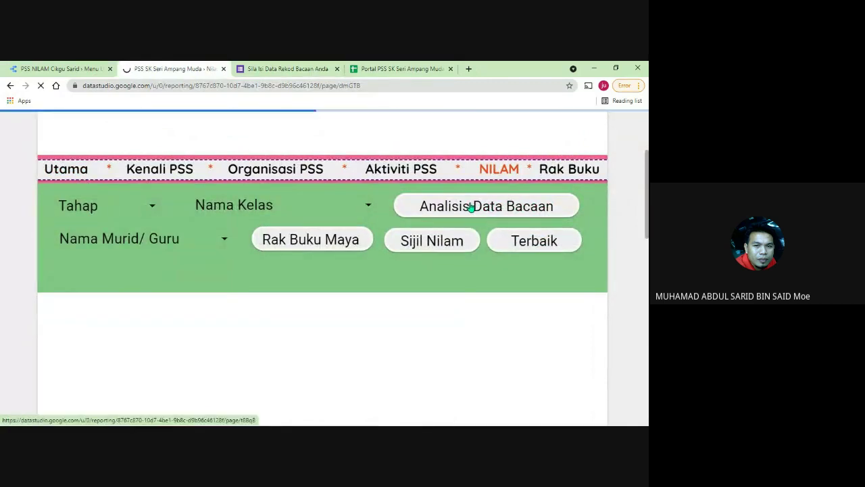
left_click(483, 206)
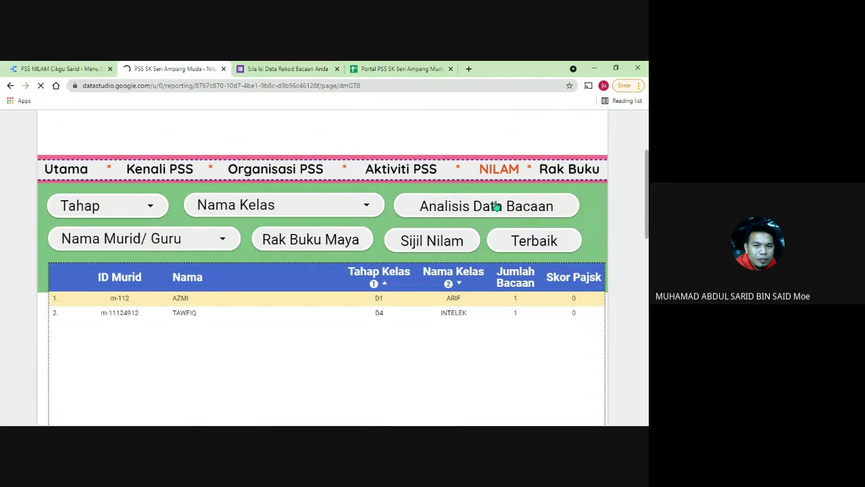
left_click(474, 210)
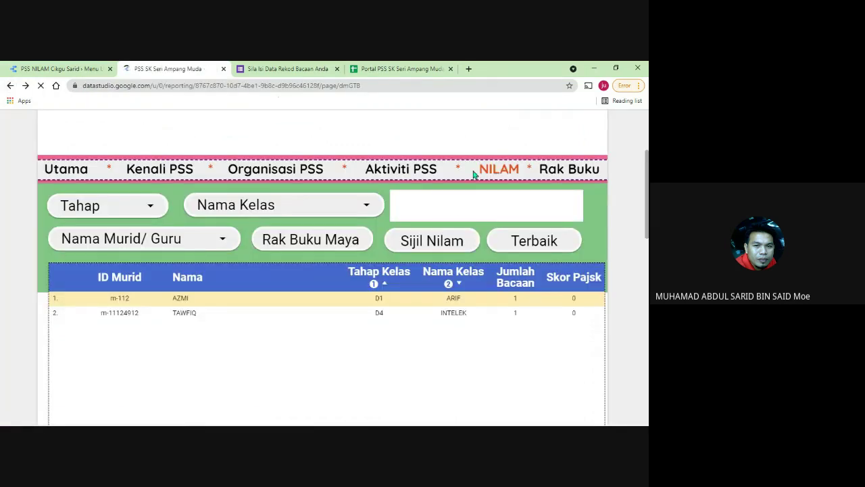
left_click(473, 170)
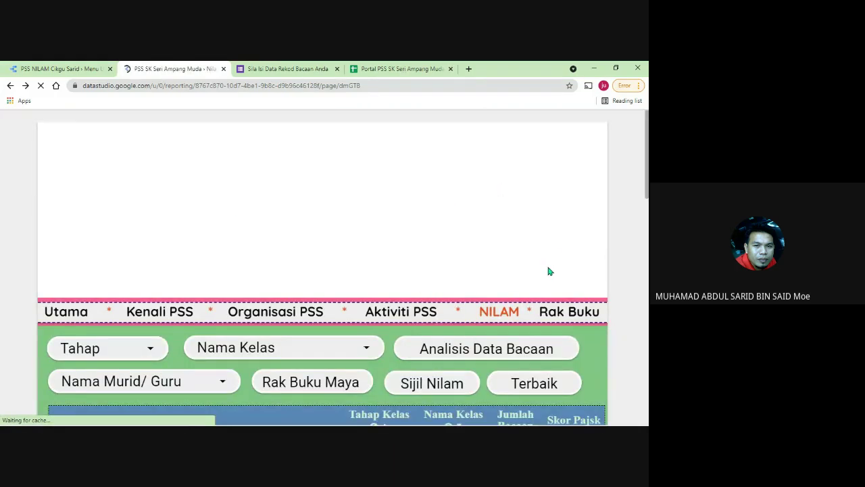
scroll(549, 270, "down", 2)
scroll(406, 203, "up", 2)
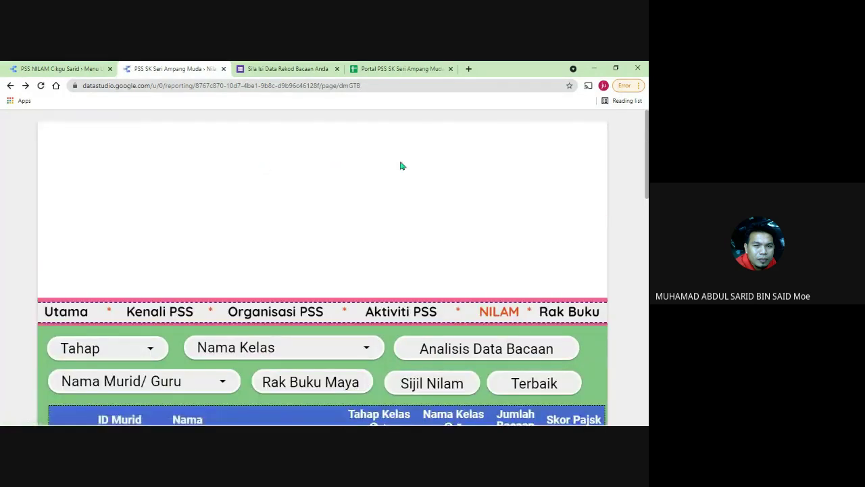
left_click(502, 313)
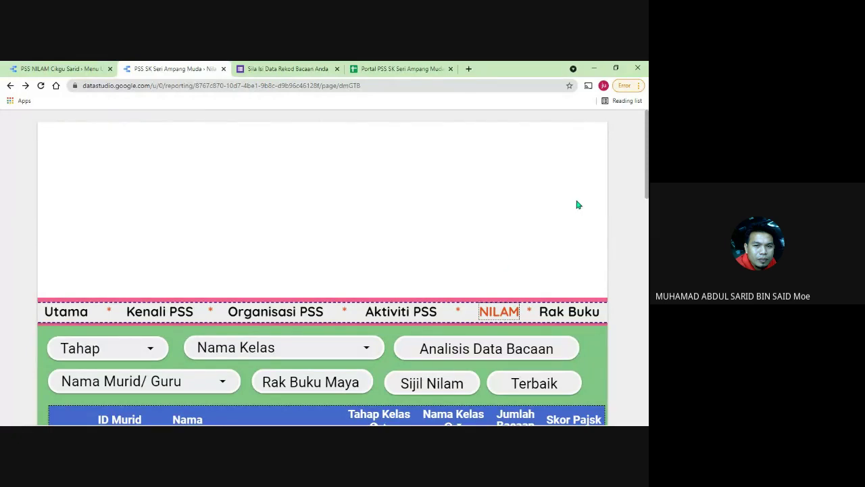
scroll(584, 206, "down", 2)
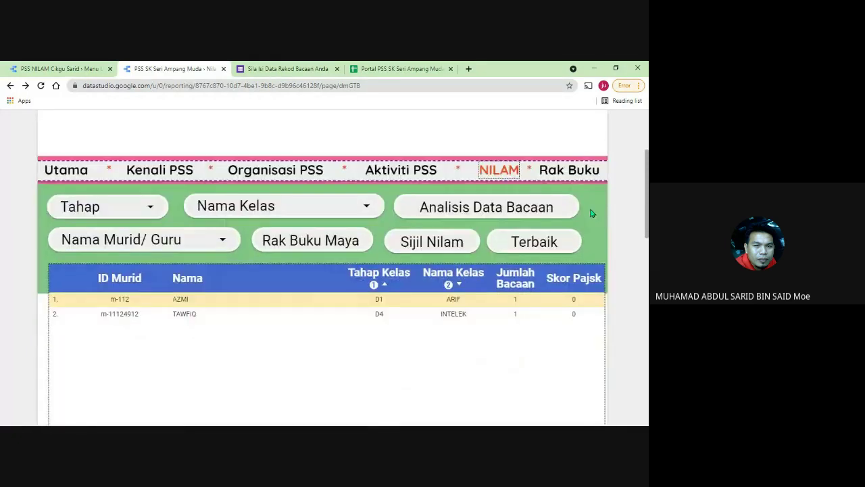
left_click(498, 208)
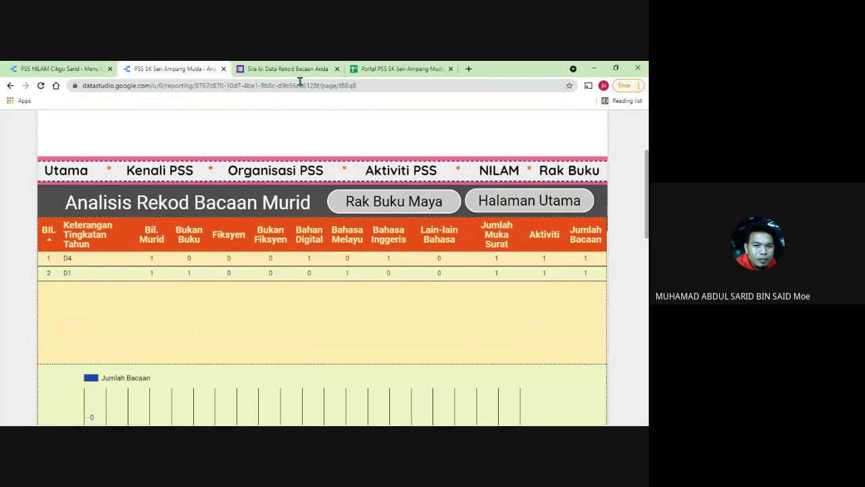
- Change Rumusan's first BIL number in A2 to 4 and delete the numbers 3–7 in A4:A8
left_click(368, 70)
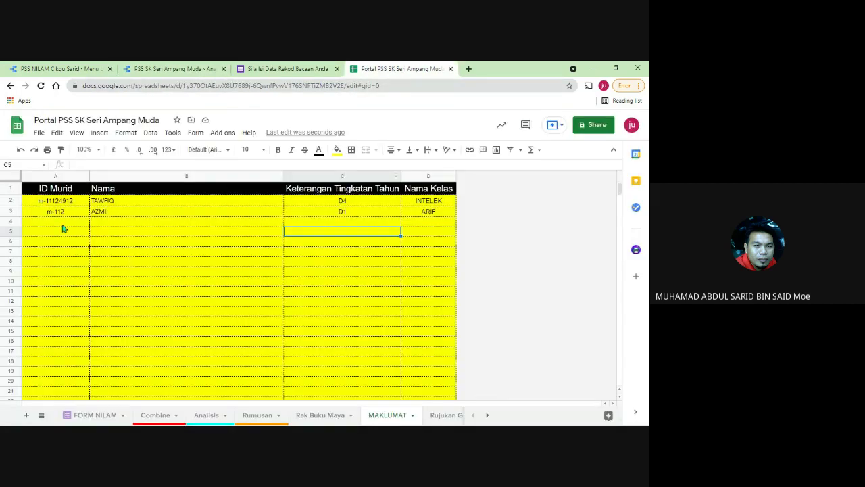
left_click(258, 415)
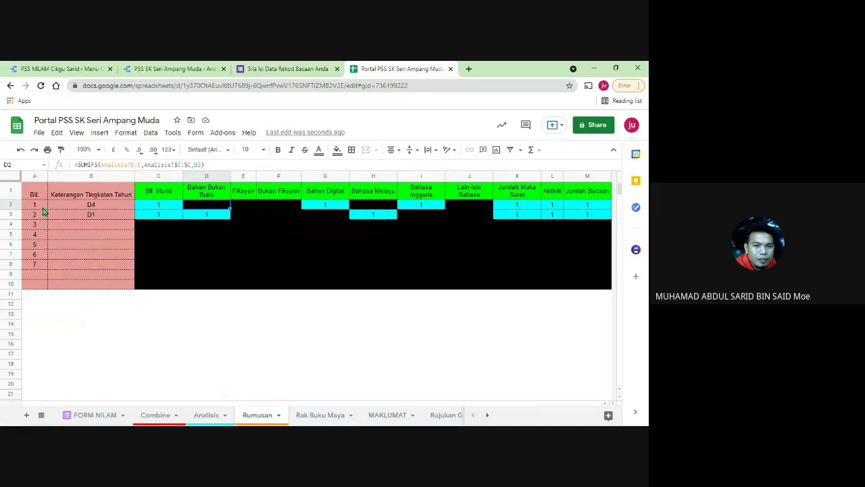
left_click(99, 217)
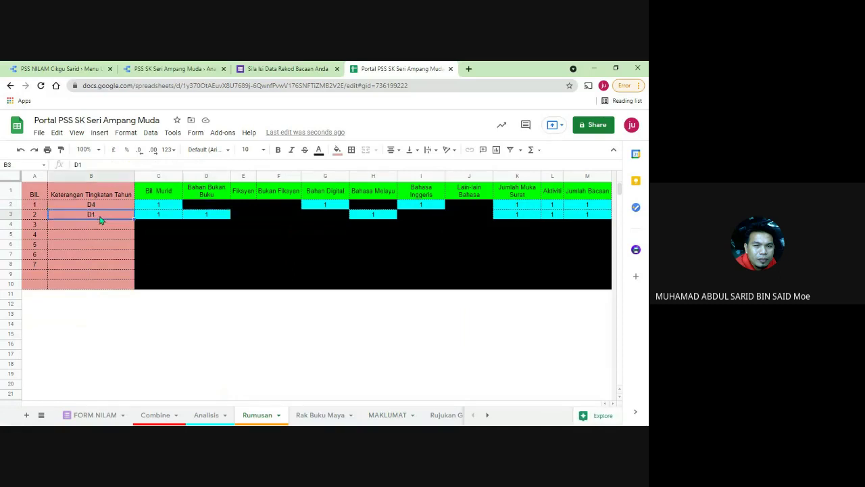
left_click(37, 215)
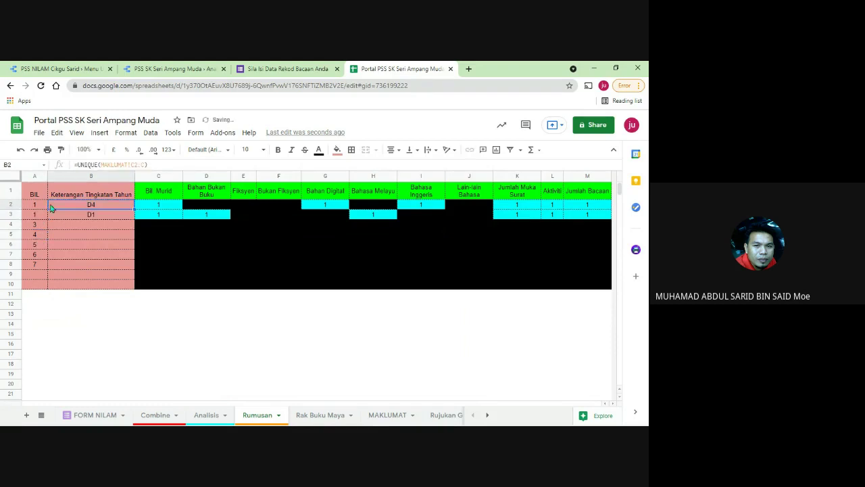
left_click(36, 206)
type("4")
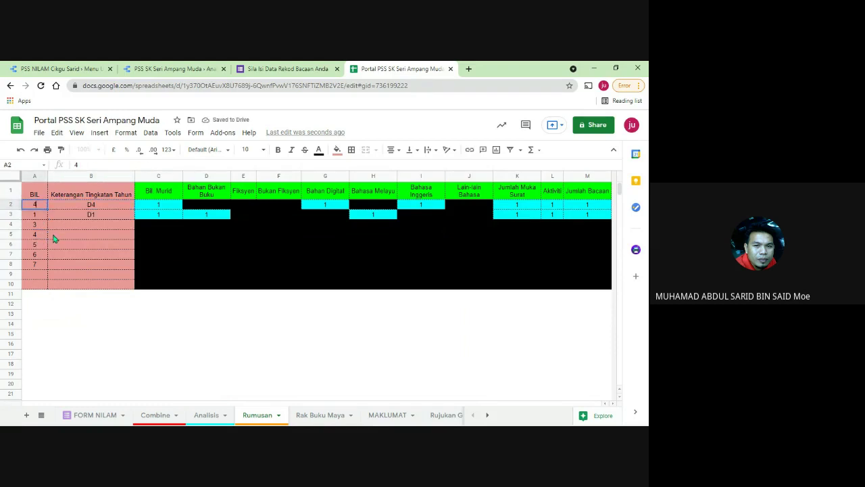
left_click(37, 227)
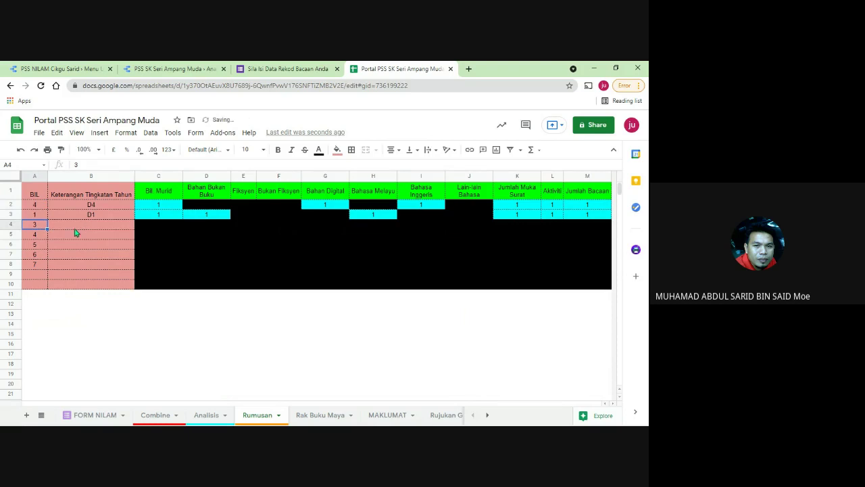
left_click_drag(39, 231, 39, 269)
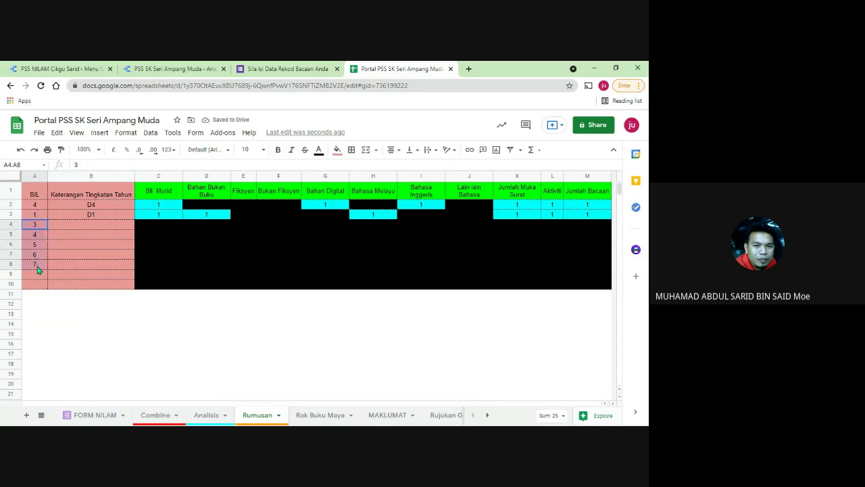
key("Delete")
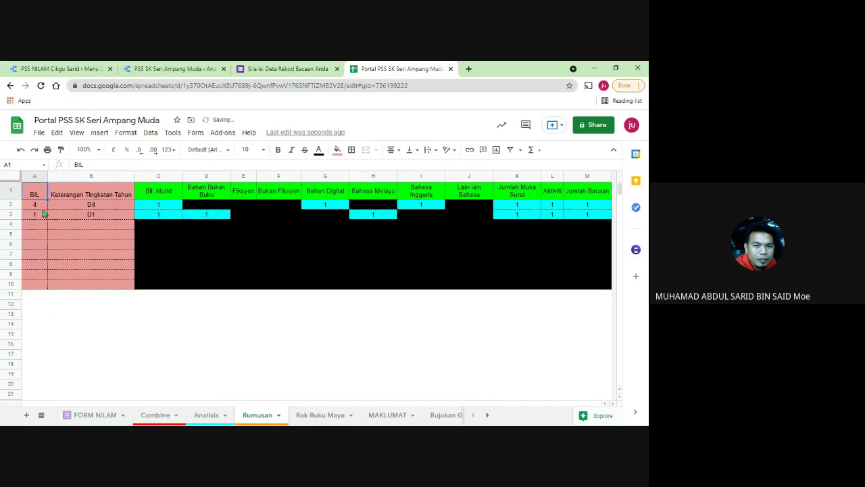
left_click(39, 204)
left_click(194, 69)
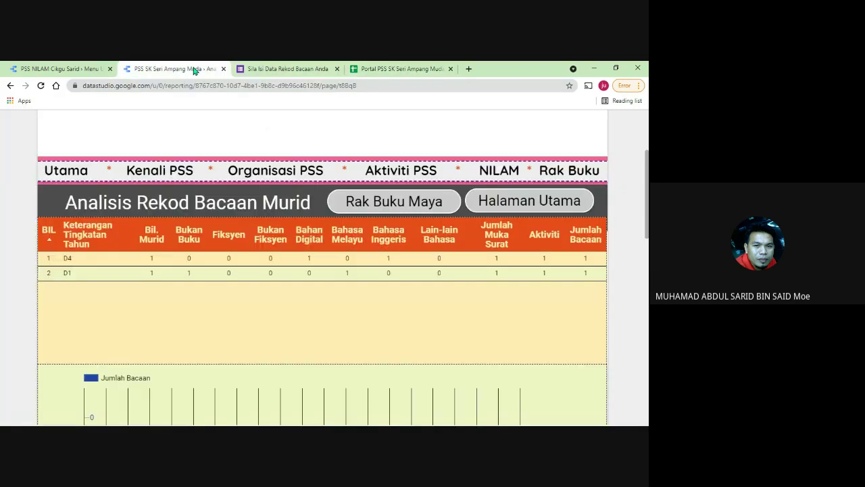
- Refresh the report so the analysis table lists D1 with BIL 1 and D4 with BIL 4
scroll(605, 133, "up", 1)
scroll(605, 134, "up", 2)
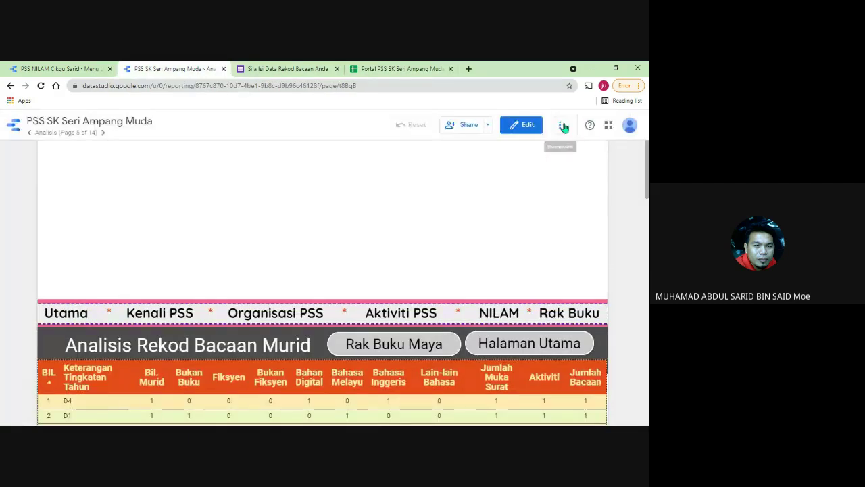
left_click(560, 125)
left_click(575, 152)
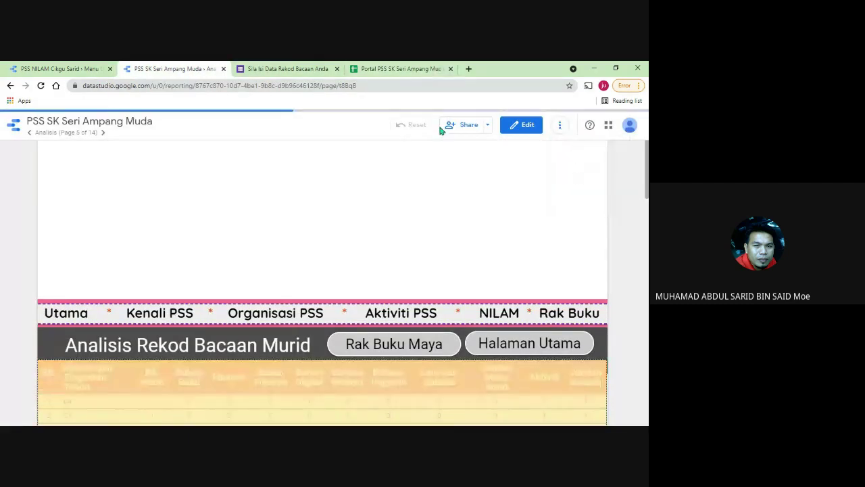
scroll(628, 188, "down", 2)
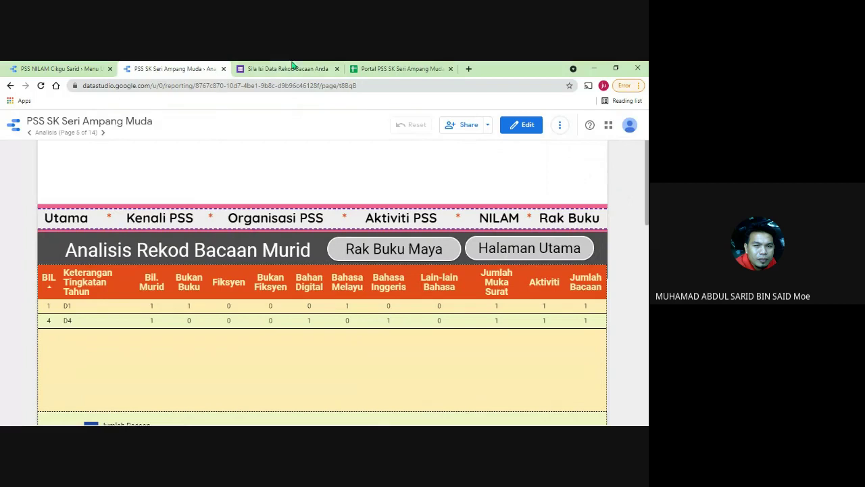
left_click(370, 67)
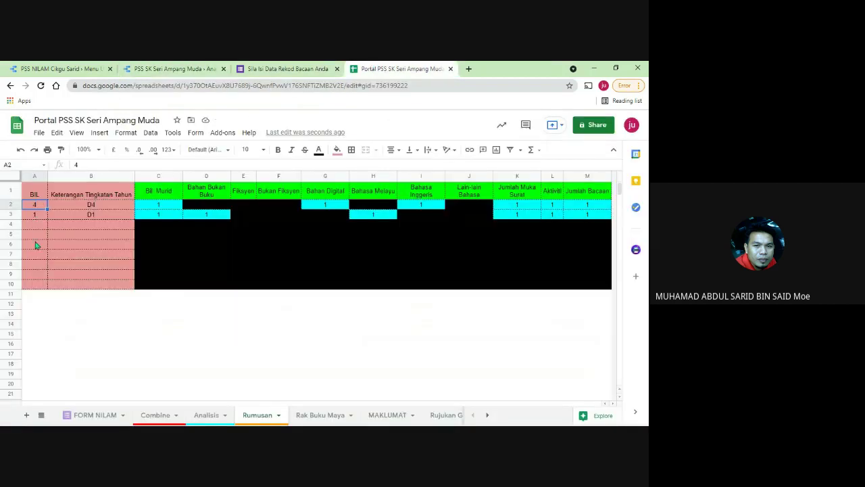
- Check the BIL and class cells around the D1 row on the Rumusan sheet, then return to the Data Studio report
left_click(34, 218)
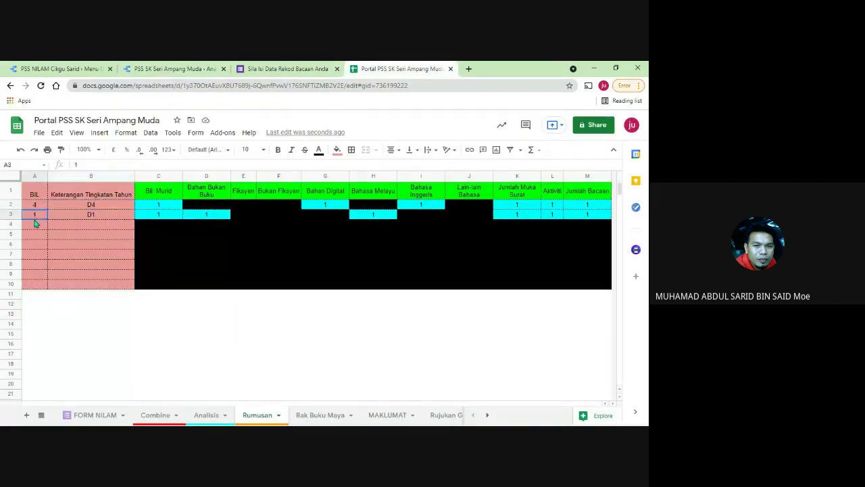
left_click(96, 226)
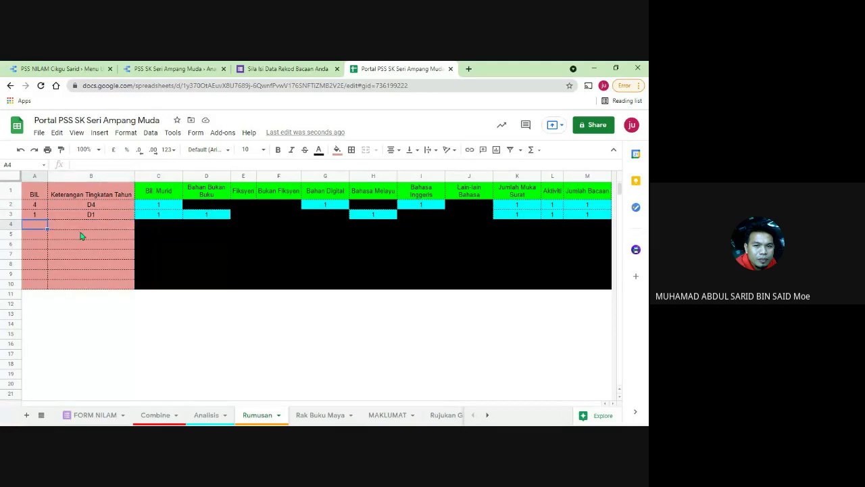
left_click(39, 238)
left_click(50, 249)
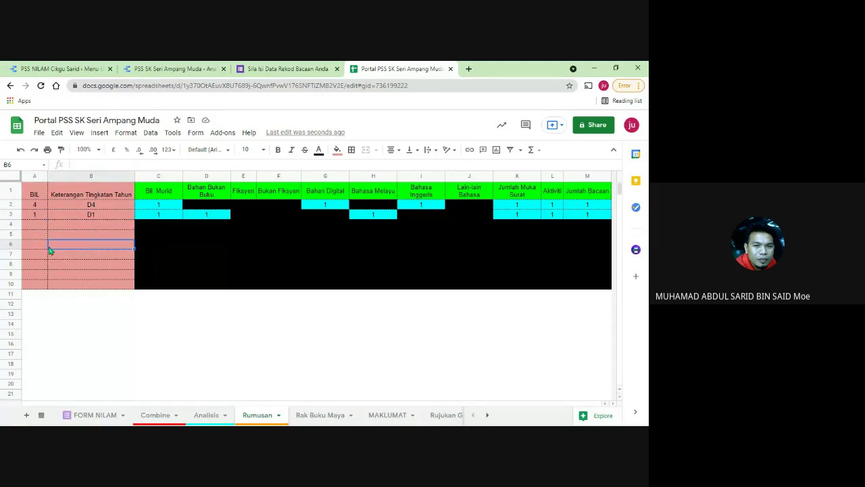
left_click(36, 249)
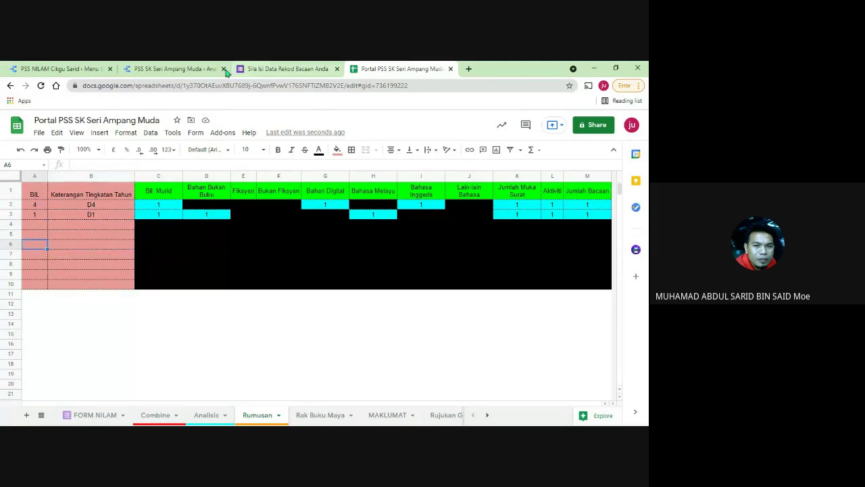
left_click(172, 68)
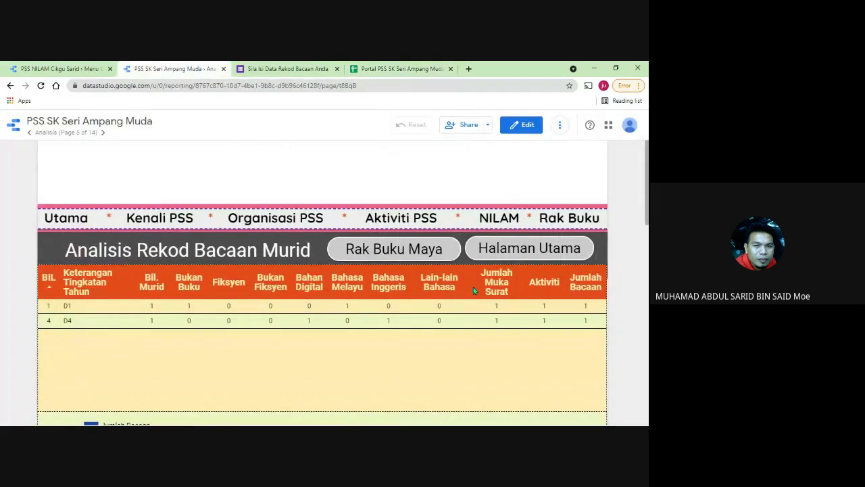
- Review the Bahasa Melayu, Bahasa Inggeris and Lain-lain Bahasa charts, then go to the Utama page
scroll(473, 289, "down", 10)
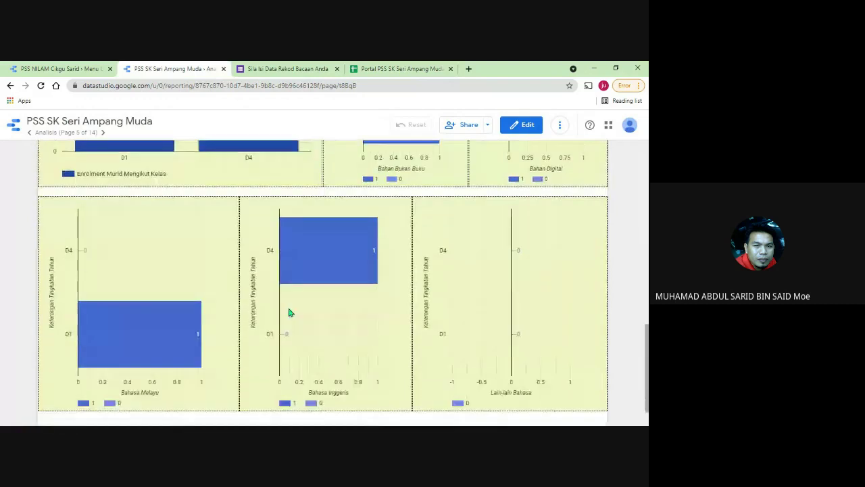
scroll(290, 312, "down", 2)
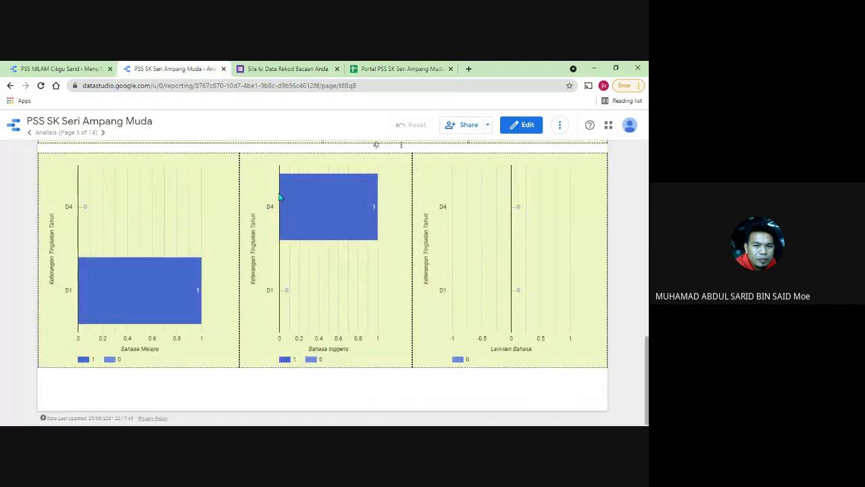
scroll(455, 207, "up", 10)
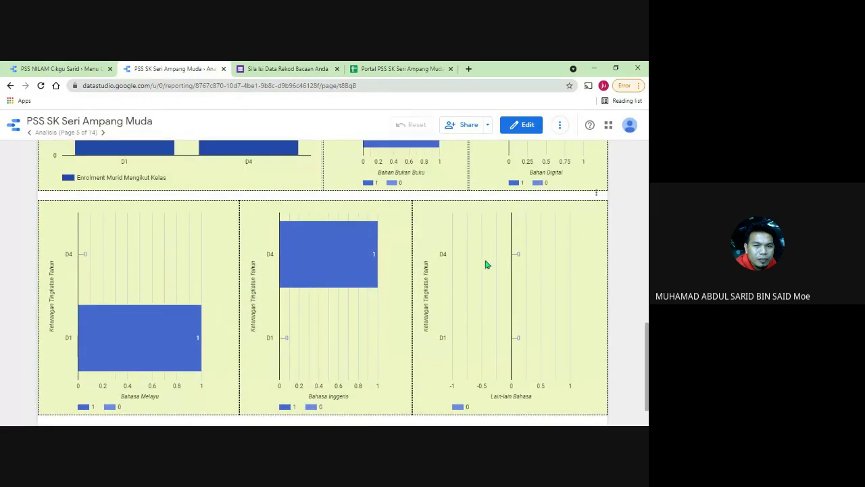
scroll(431, 257, "up", 3)
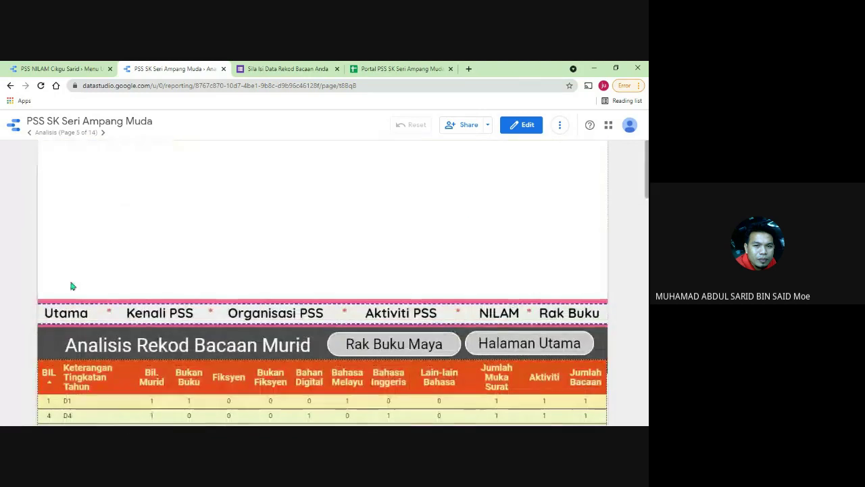
left_click(67, 314)
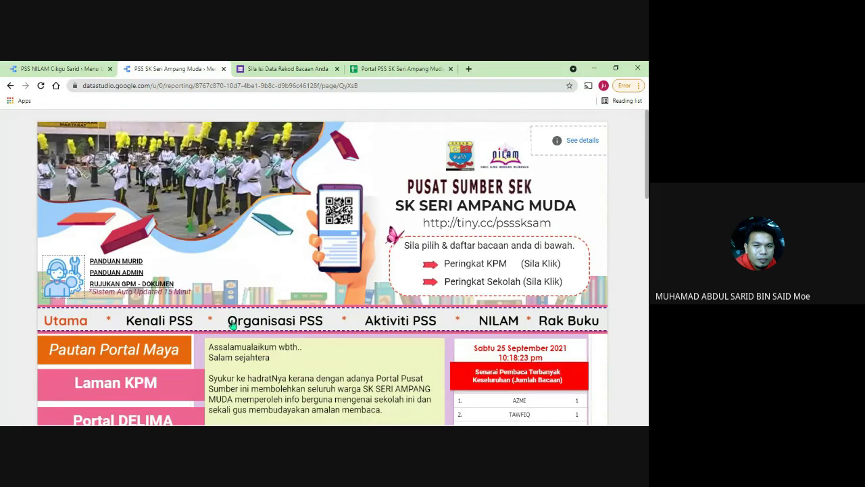
- Edit the home page, select the Jumlah Pelawat scorecard, and close the Portal spreadsheet tab
left_click(178, 326)
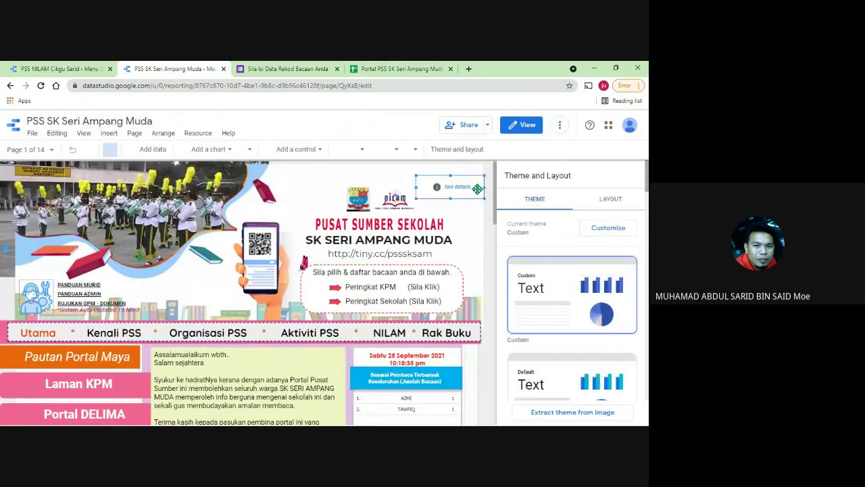
left_click(462, 190)
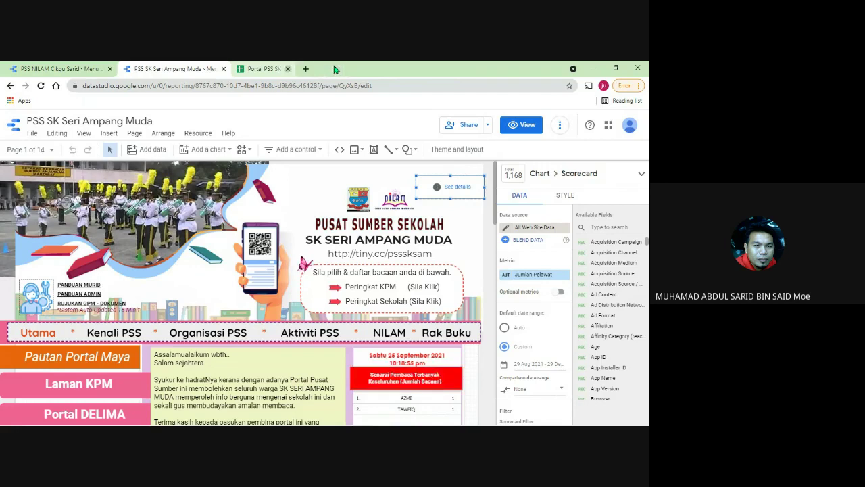
left_click(337, 69)
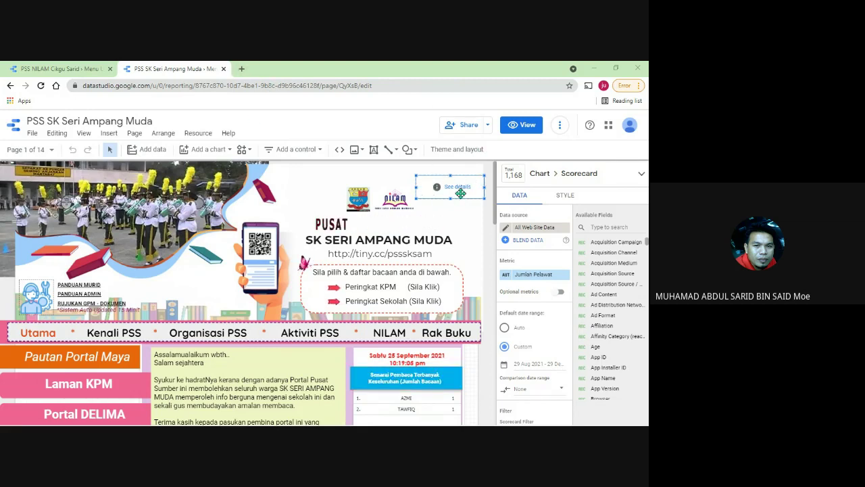
- Search 'GOOGLE ANALITIK' in a new tab and open the Google Analytics site
left_click(242, 70)
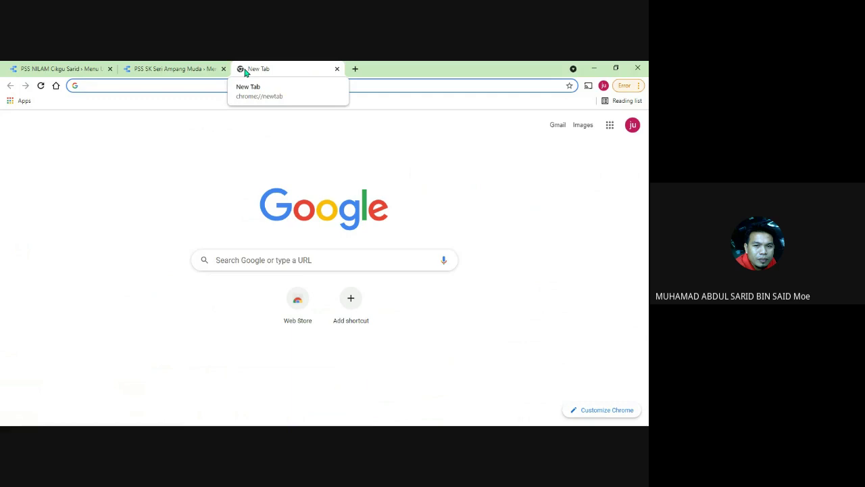
type("GOOG")
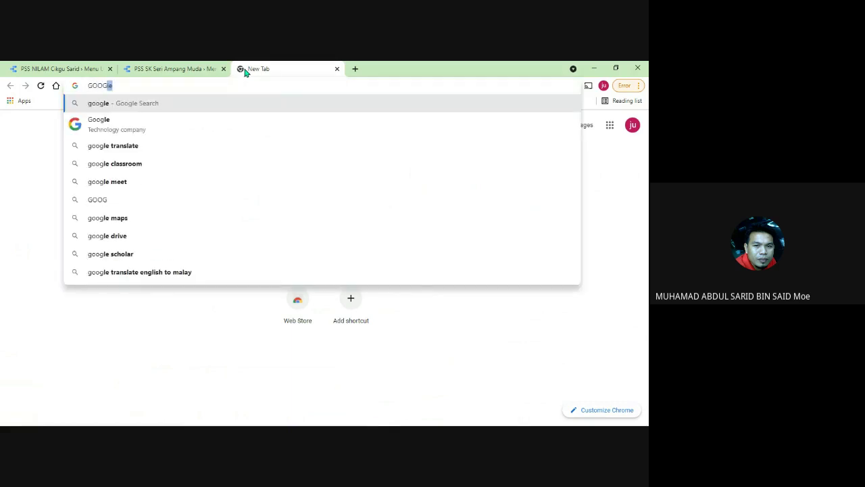
type("LE A")
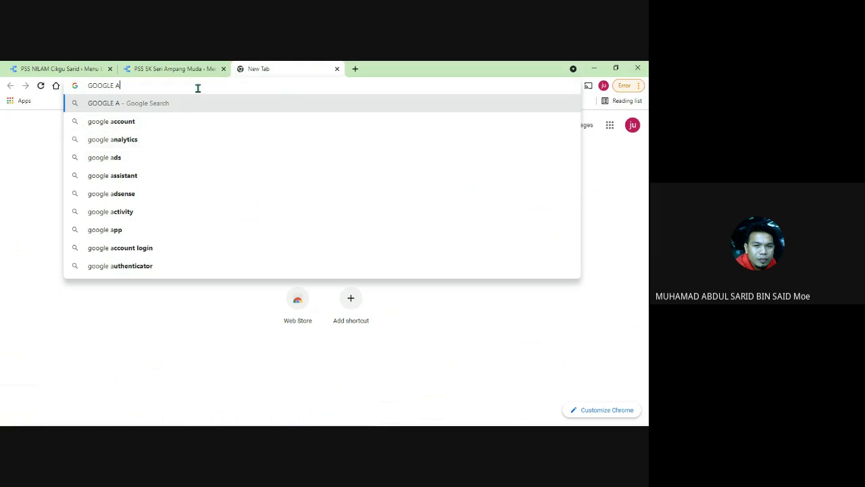
type("NAL")
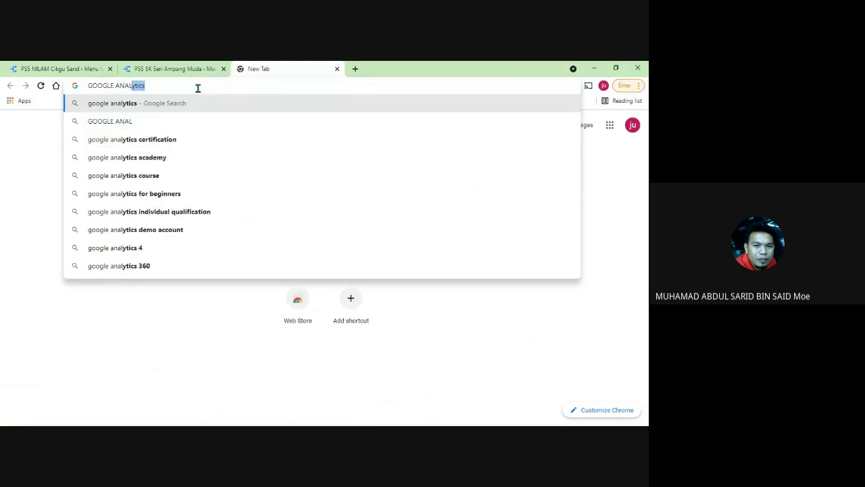
type("ITIK")
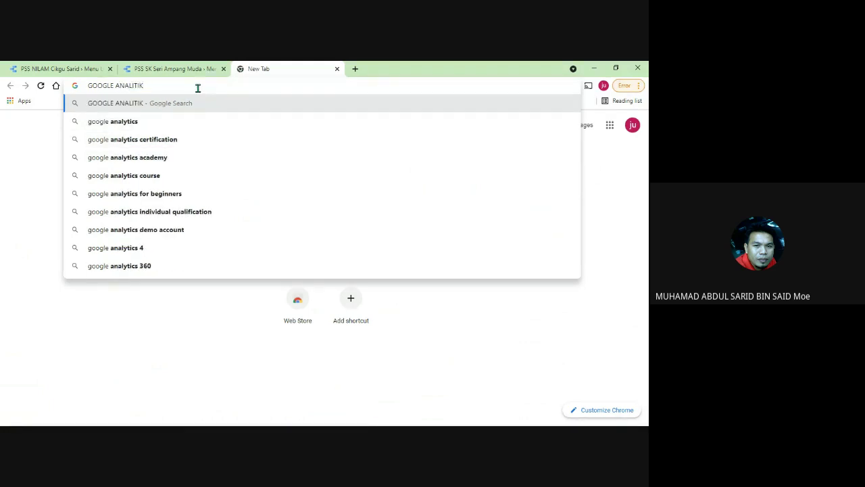
key("Return")
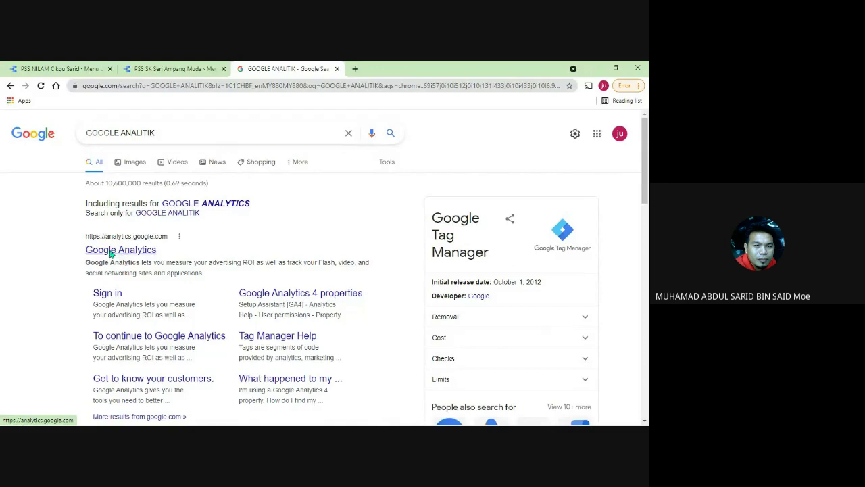
left_click(111, 252)
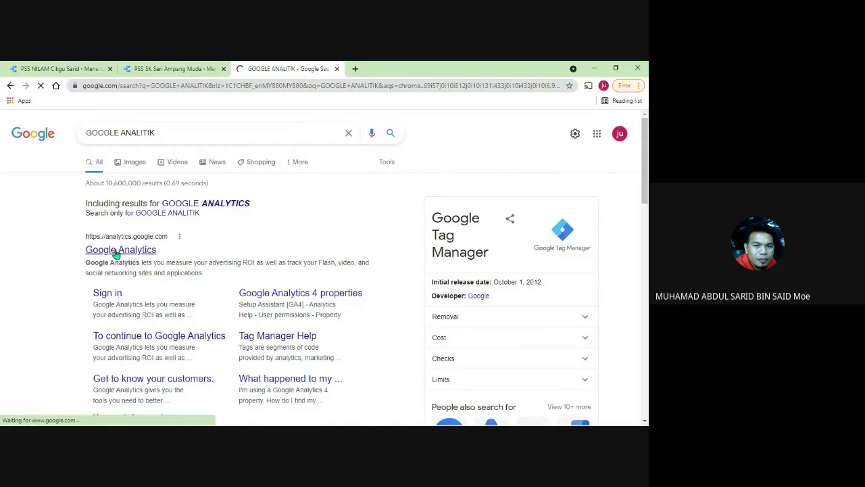
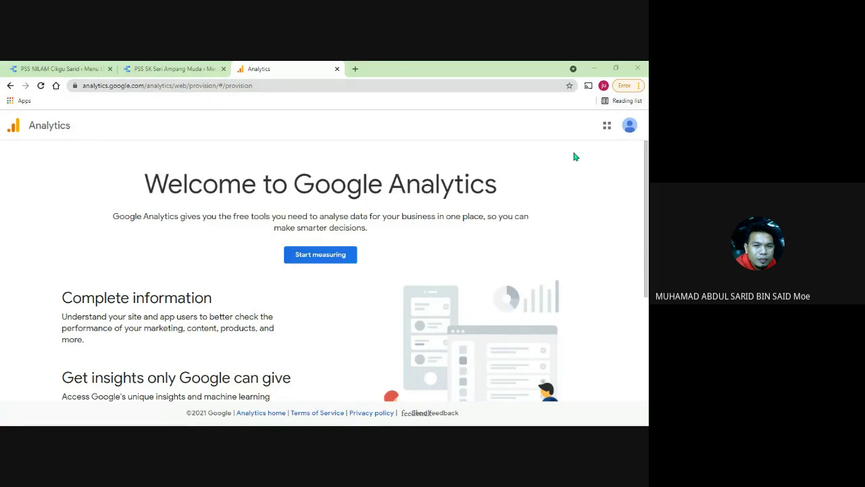
- Start a new Google Analytics account, enter its account name, and continue to property setup
left_click(330, 260)
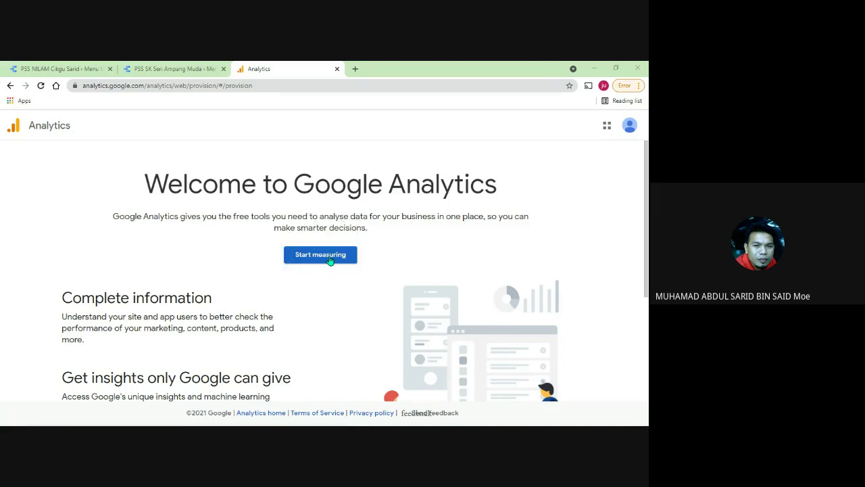
left_click(330, 261)
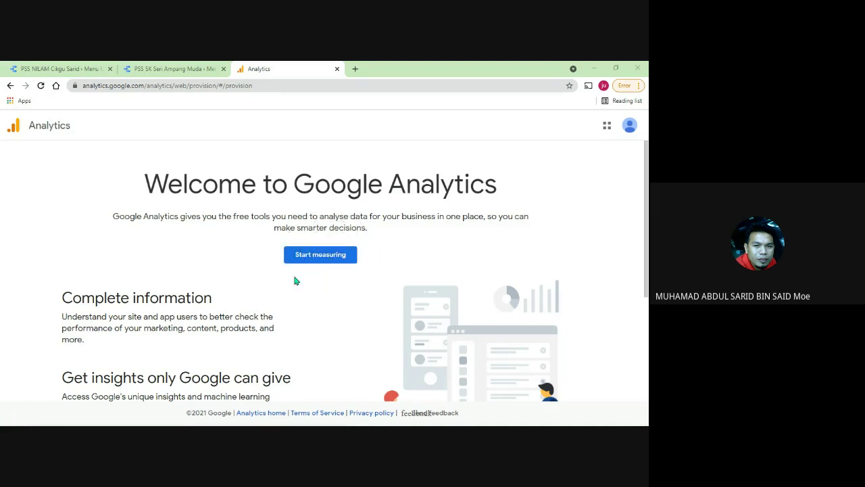
left_click(334, 258)
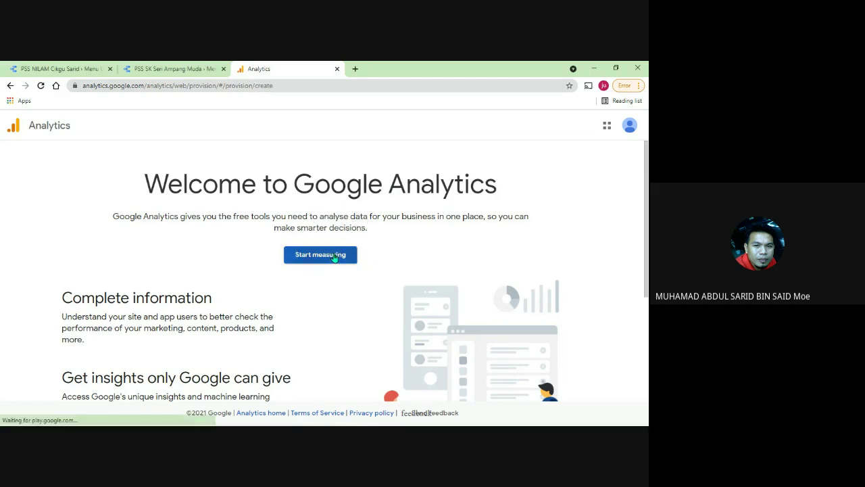
left_click(84, 247)
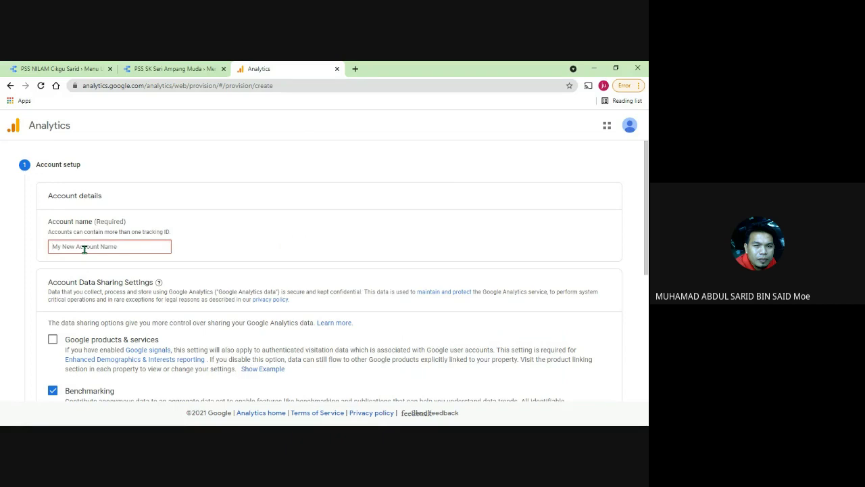
type("Cekgu Sarip")
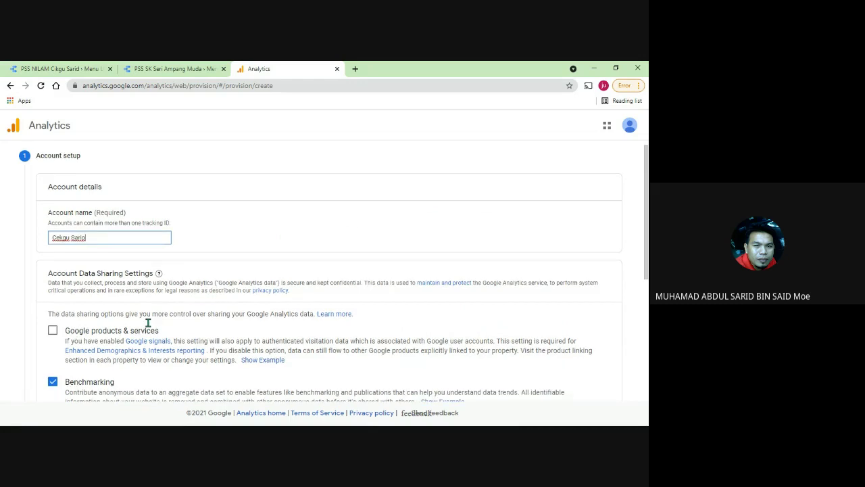
scroll(147, 324, "down", 5)
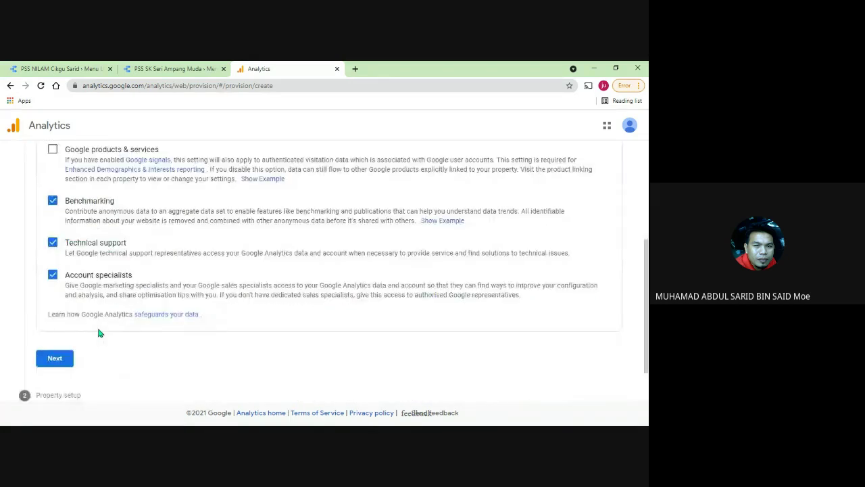
left_click(60, 357)
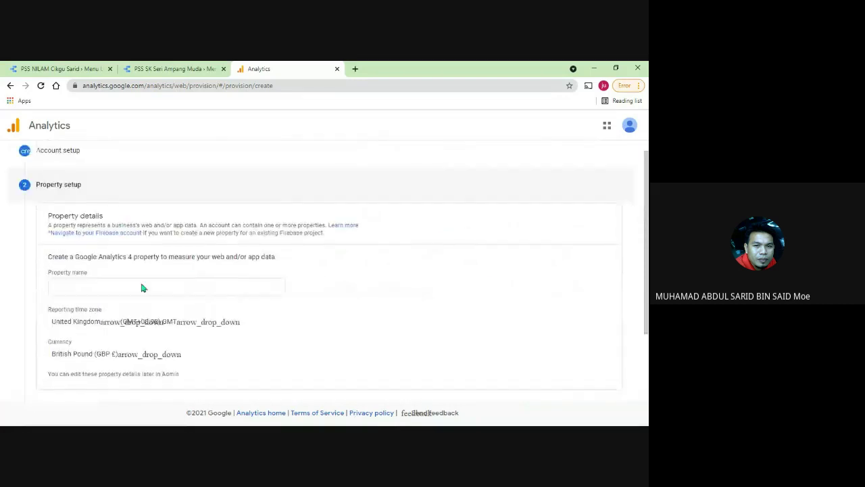
- Copy the school name from the Data Studio report and name the property 'PSS SK SERI AMPANG MUDA'
left_click(206, 66)
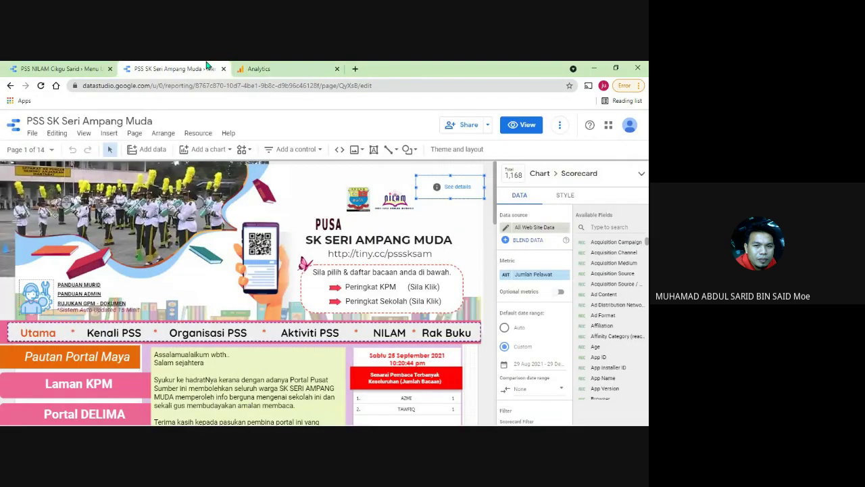
left_click(452, 239)
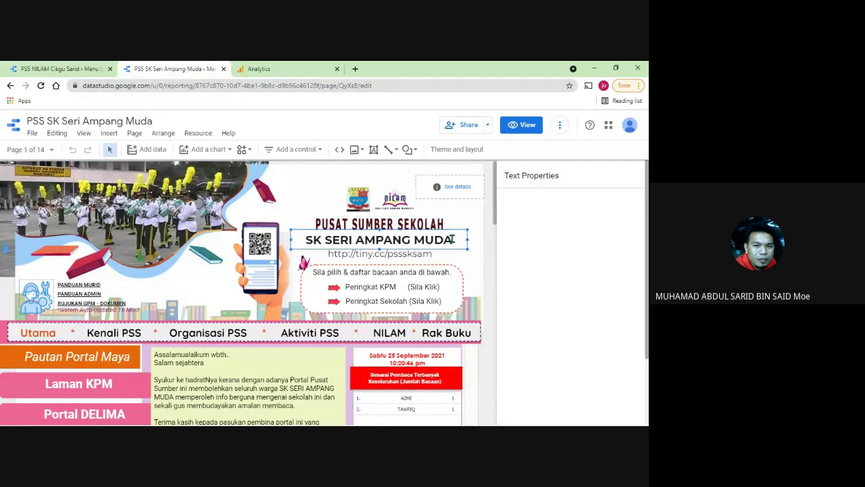
double_click(451, 238)
left_click_drag(452, 238, 305, 240)
right_click(326, 243)
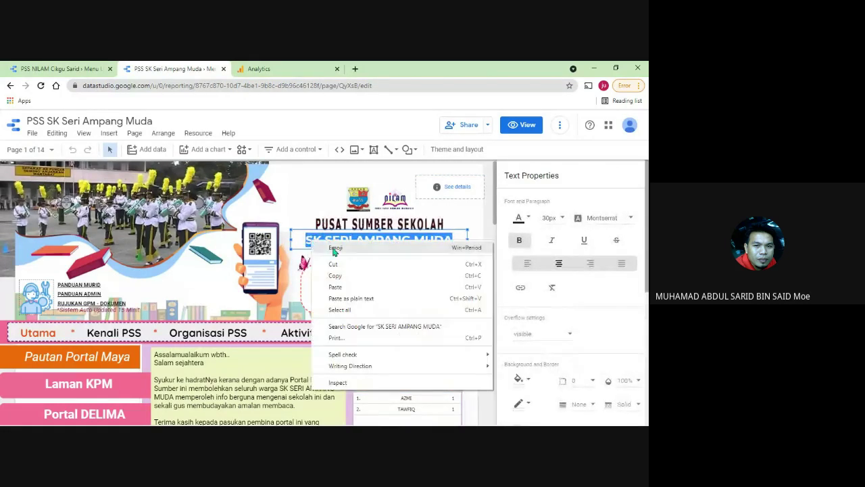
left_click(335, 275)
left_click(259, 68)
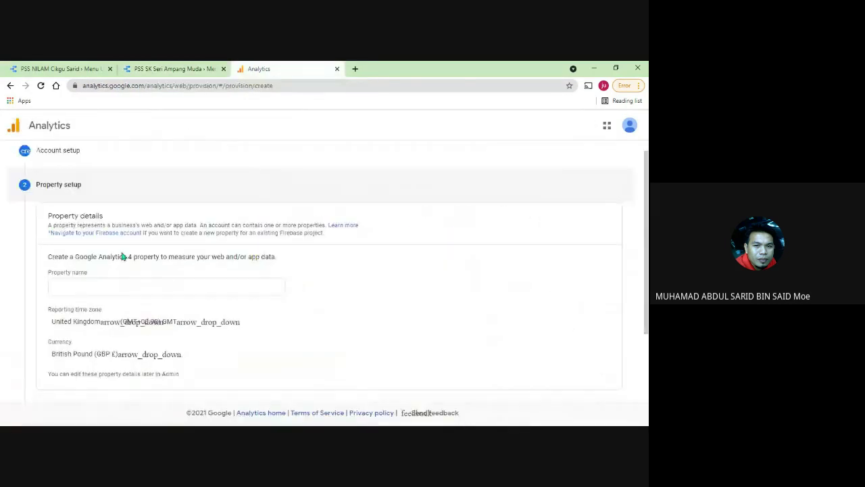
left_click(101, 287)
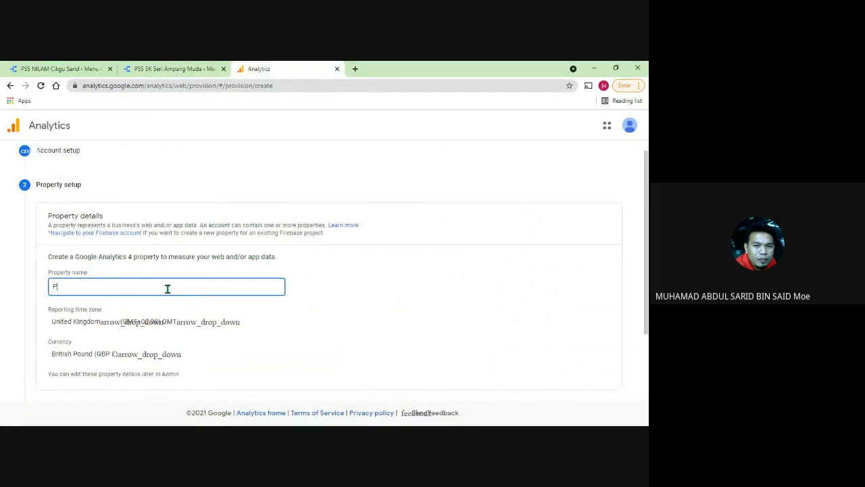
type("PSS")
key("ctrl+v")
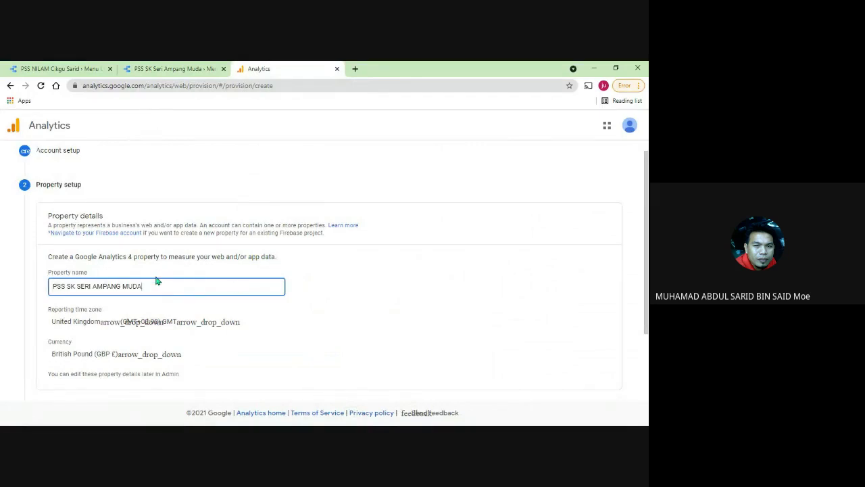
- Also create a Universal Analytics property for the website datastudio.com and continue
scroll(209, 263, "down", 3)
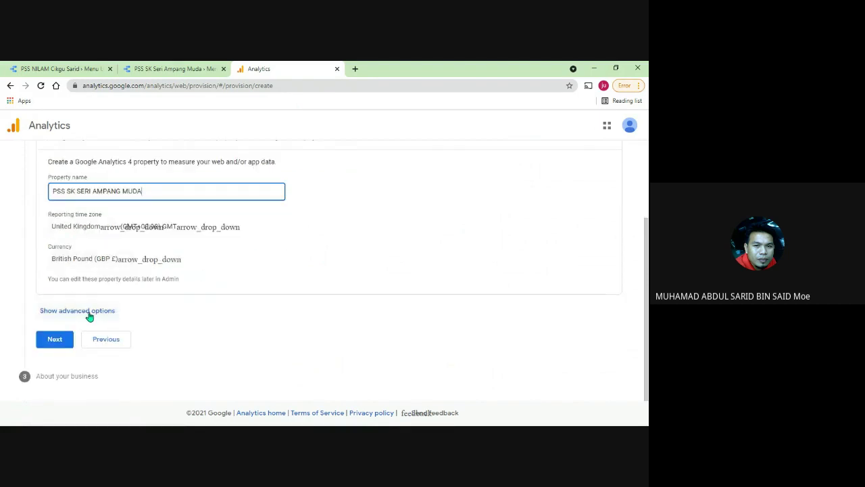
left_click(90, 311)
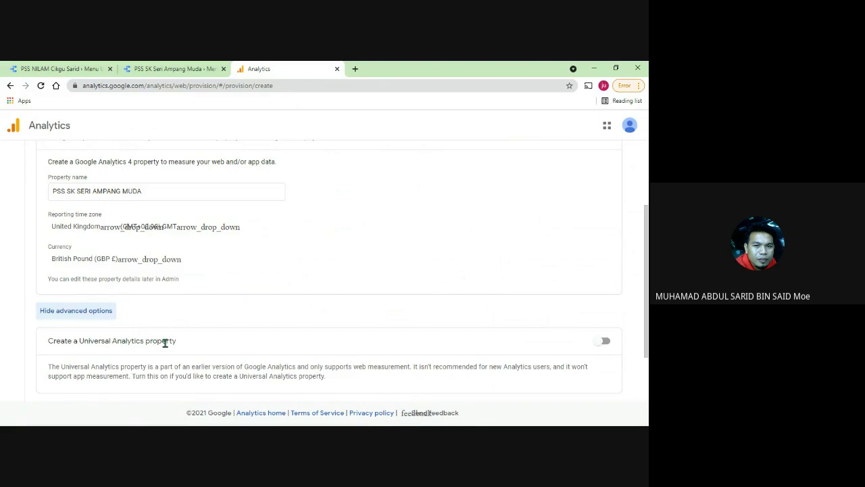
left_click(603, 343)
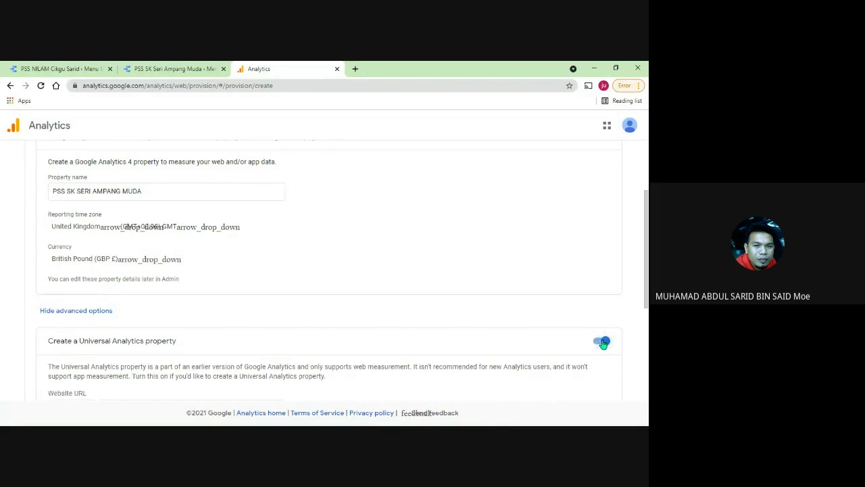
scroll(338, 287, "down", 2)
left_click(166, 265)
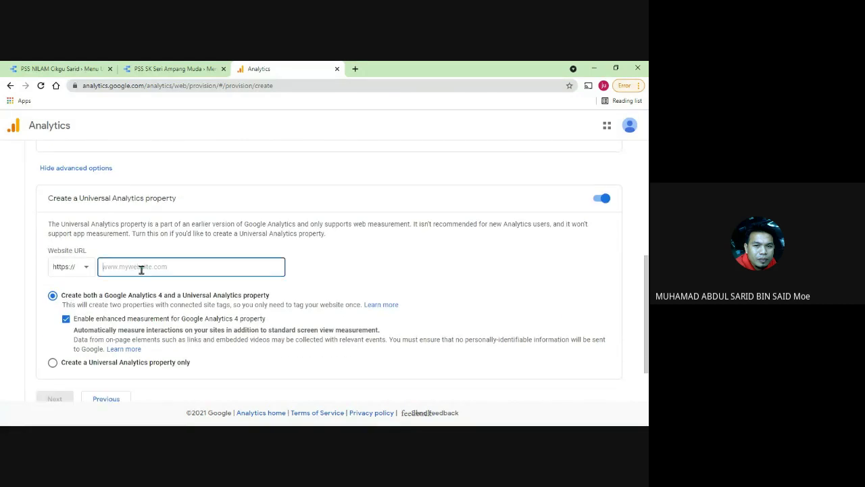
type("datastudio.com")
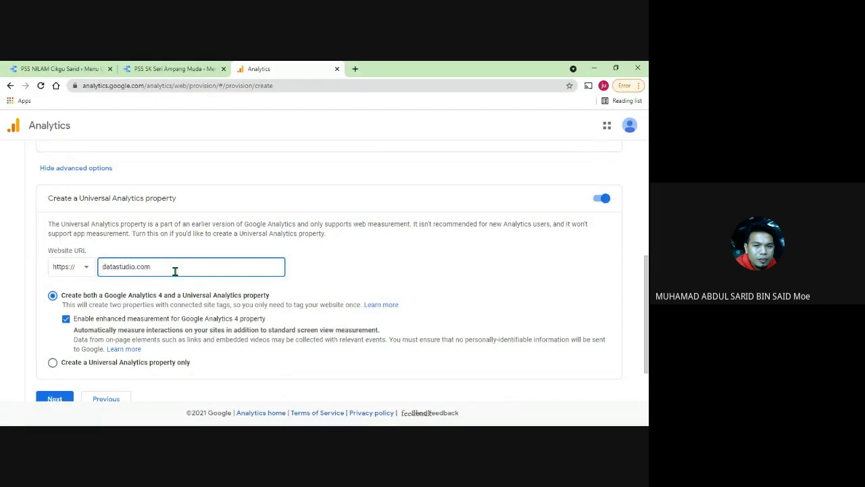
scroll(163, 277, "down", 1)
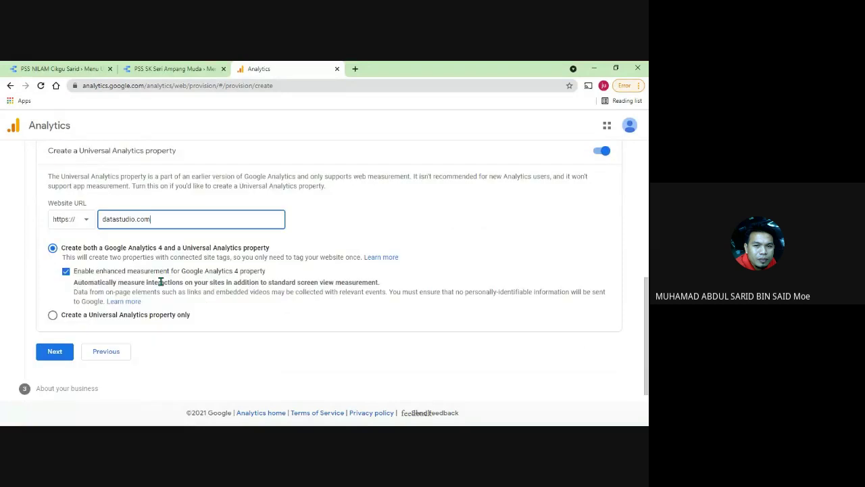
left_click(55, 351)
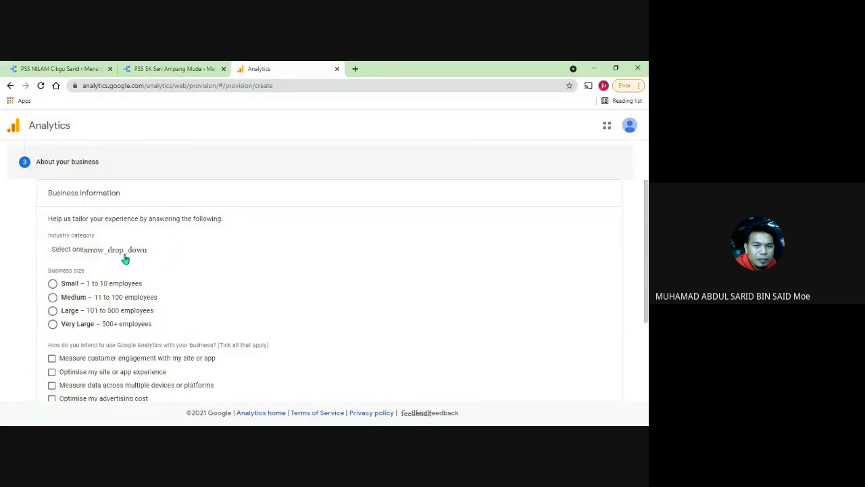
- Set the industry to Jobs & Education and the business size to Very Large
left_click(81, 251)
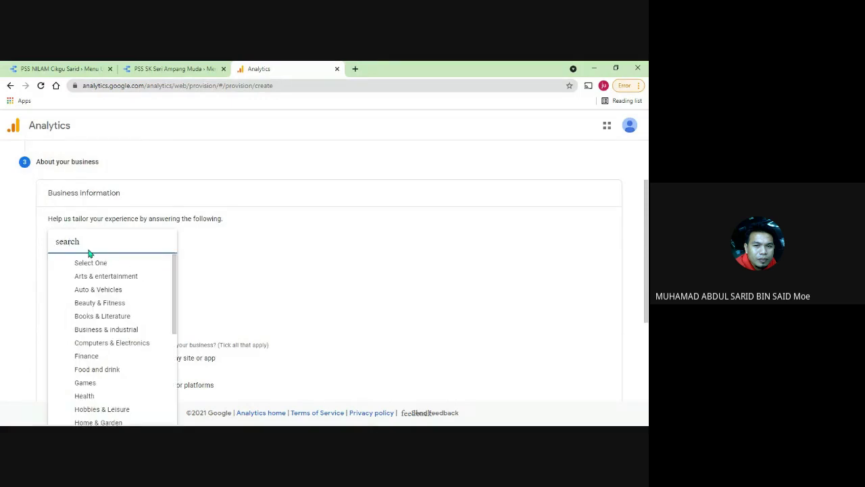
scroll(135, 291, "down", 2)
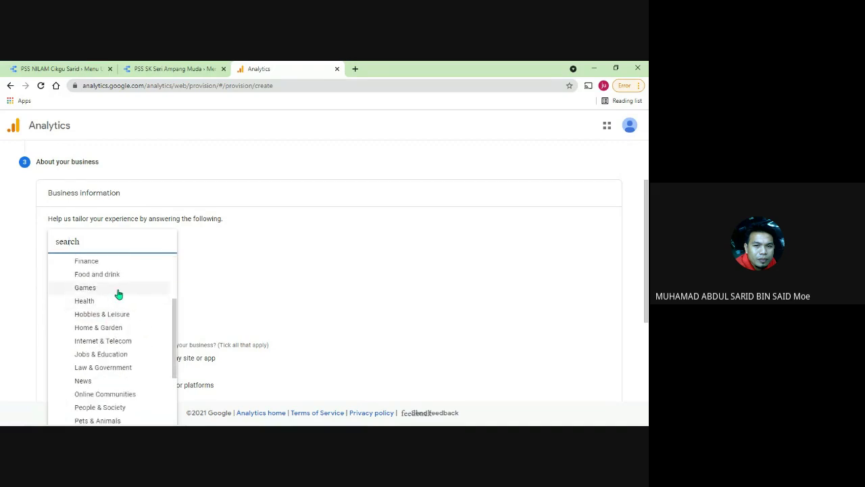
left_click(114, 353)
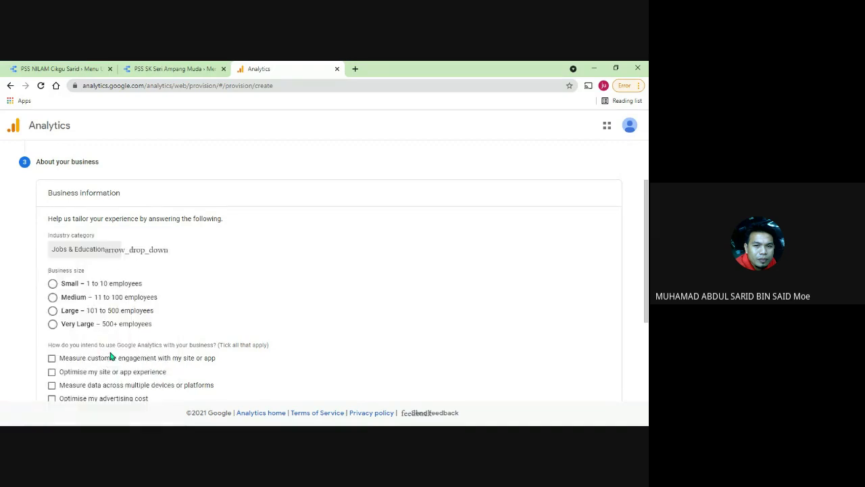
left_click(55, 328)
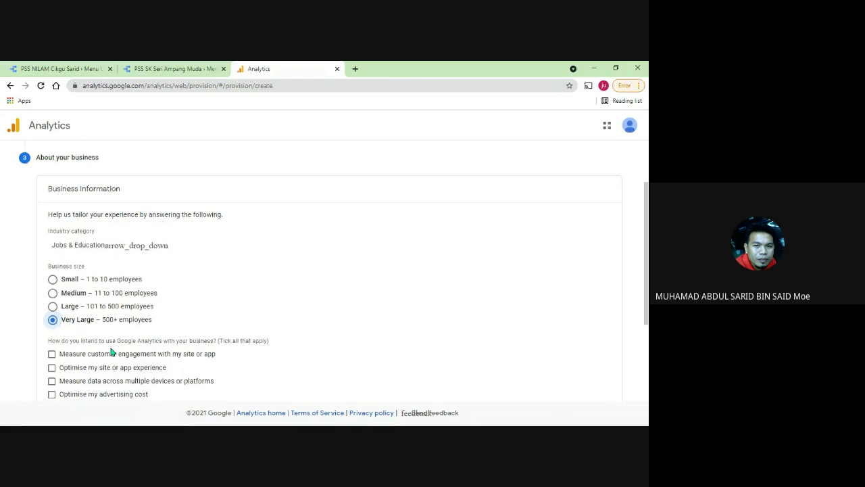
- Tick engagement, site optimisation and cross-device usage, create the account, and accept the GDPR and service terms
scroll(111, 352, "down", 1)
left_click(52, 310)
left_click(52, 324)
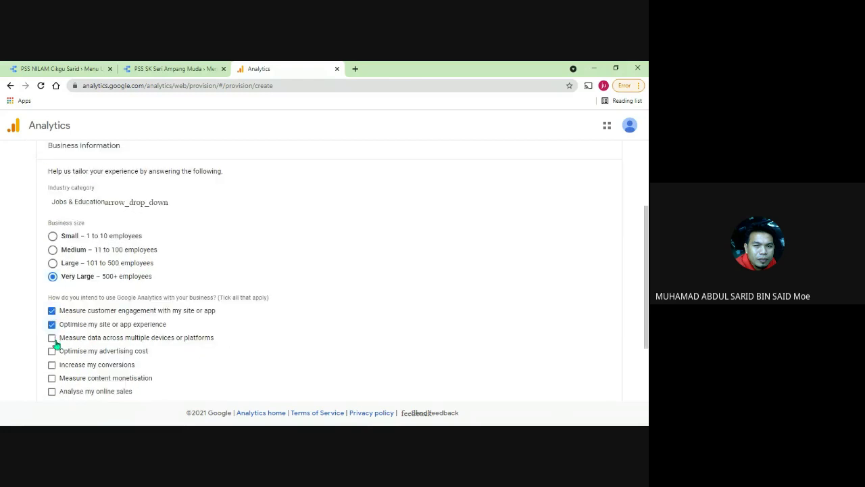
left_click(54, 339)
scroll(203, 332, "down", 2)
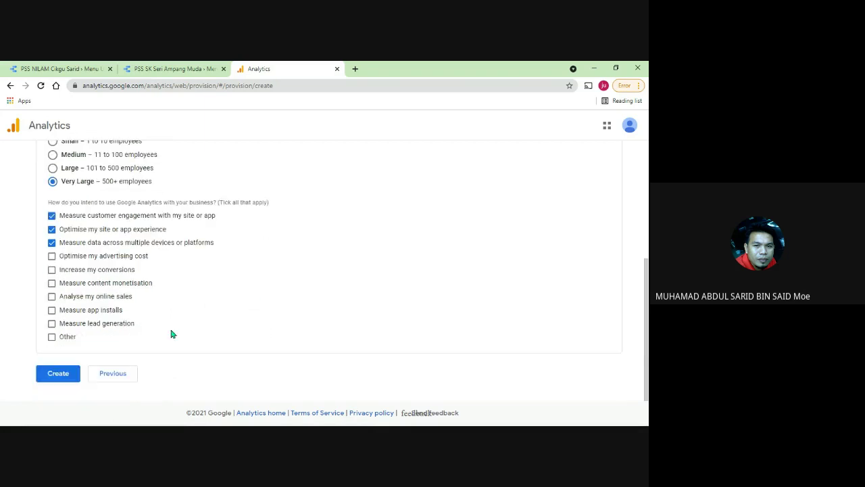
left_click(54, 376)
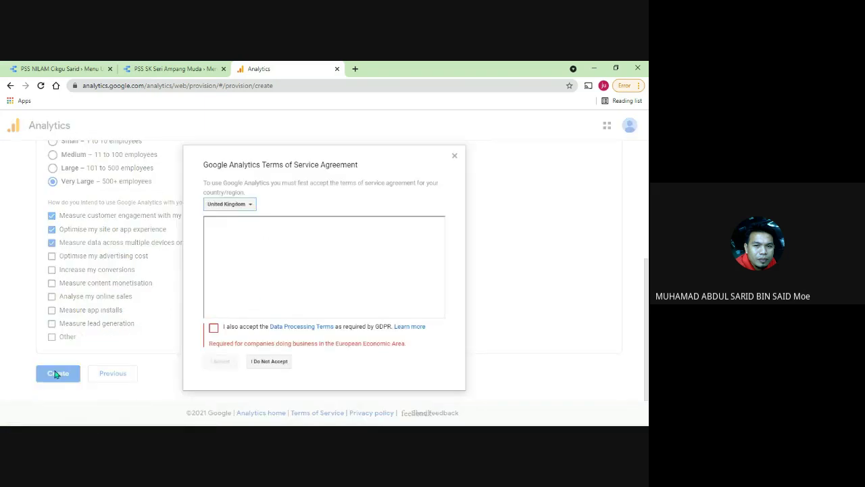
left_click(213, 329)
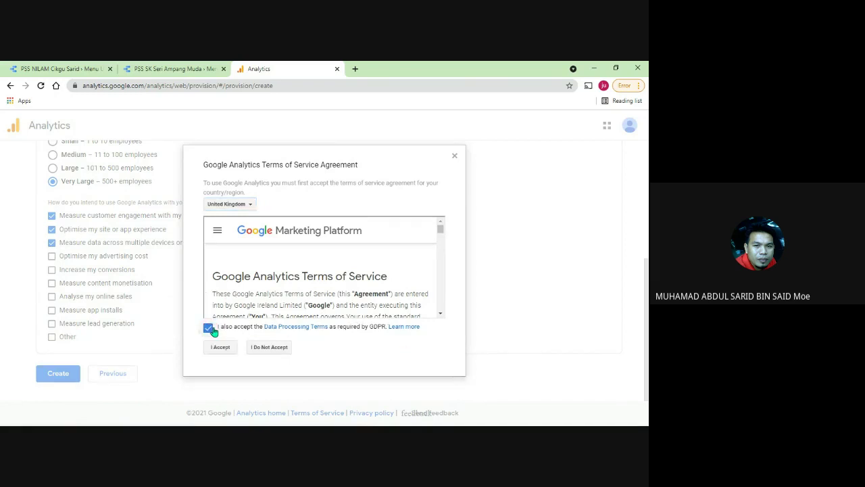
left_click(218, 349)
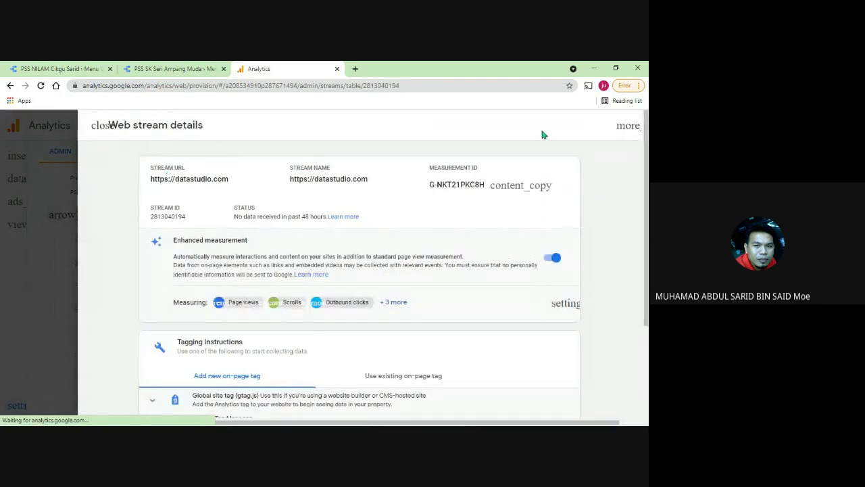
- Close the web stream details, opt out of all Analytics emails, and go back to the Admin overview
left_click(103, 128)
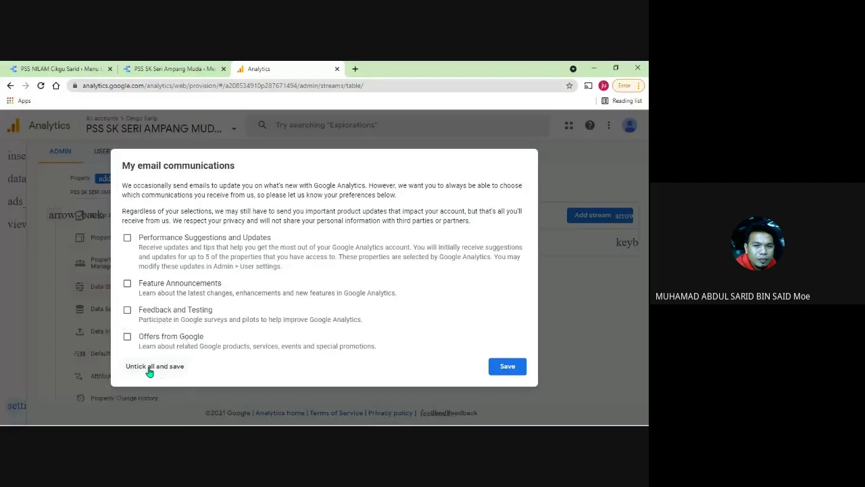
left_click(150, 372)
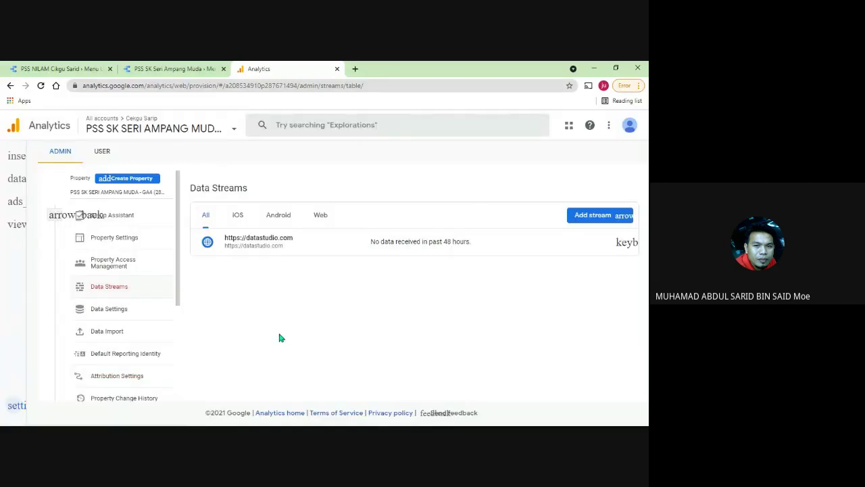
left_click(59, 216)
left_click(59, 216)
left_click(59, 217)
left_click(56, 217)
left_click(55, 217)
left_click(56, 217)
left_click(55, 218)
left_click(55, 217)
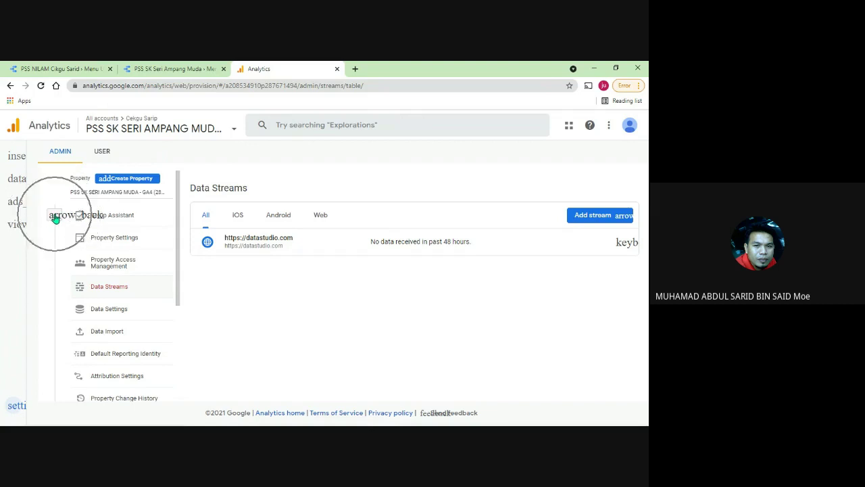
left_click(55, 216)
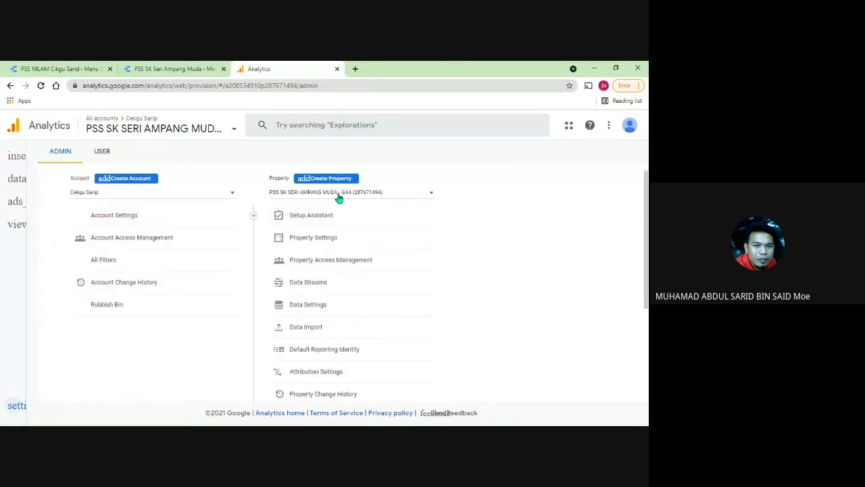
- Switch to the school's Universal Analytics property and dismiss the mobile app announcement
left_click(395, 196)
left_click(395, 196)
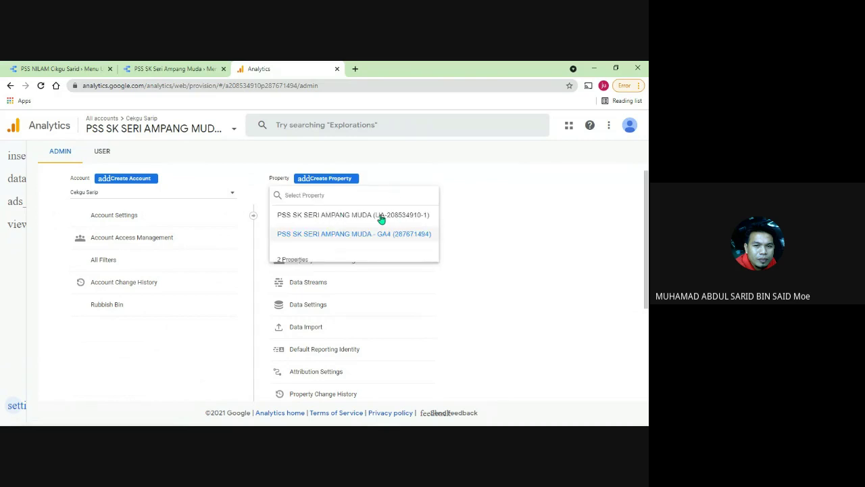
left_click(381, 216)
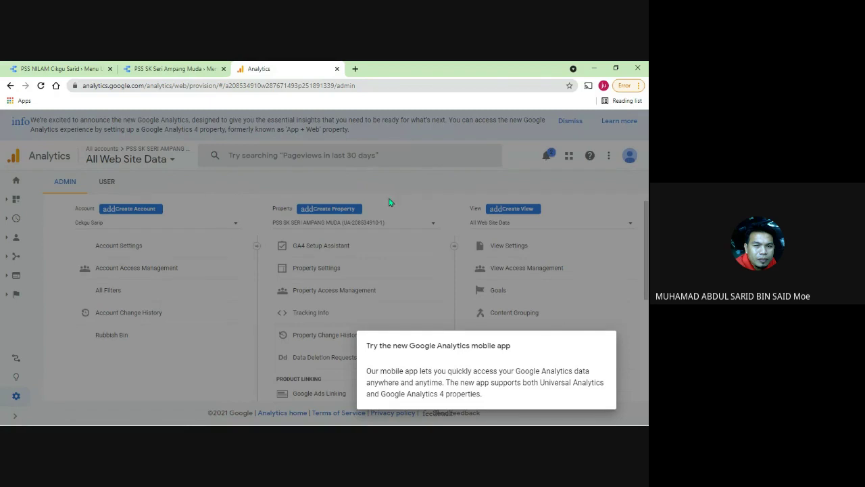
left_click(441, 202)
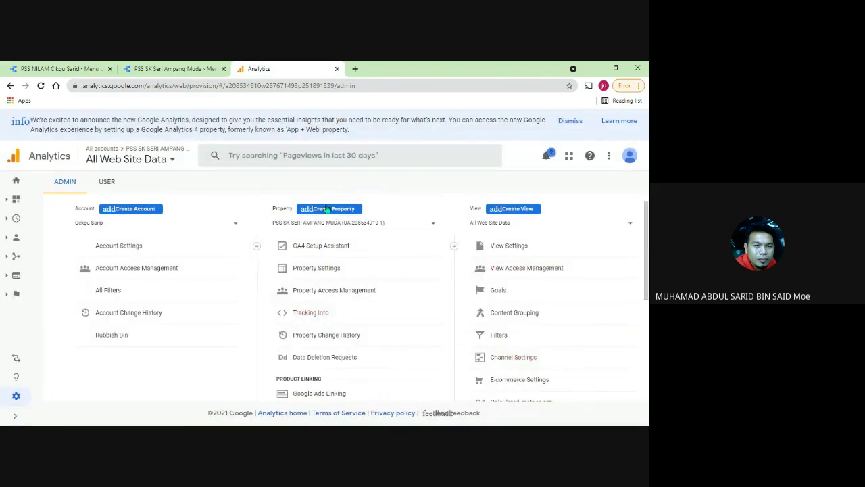
- Open Tracking Info > Tracking Code and copy the property's Tracking ID
left_click(325, 315)
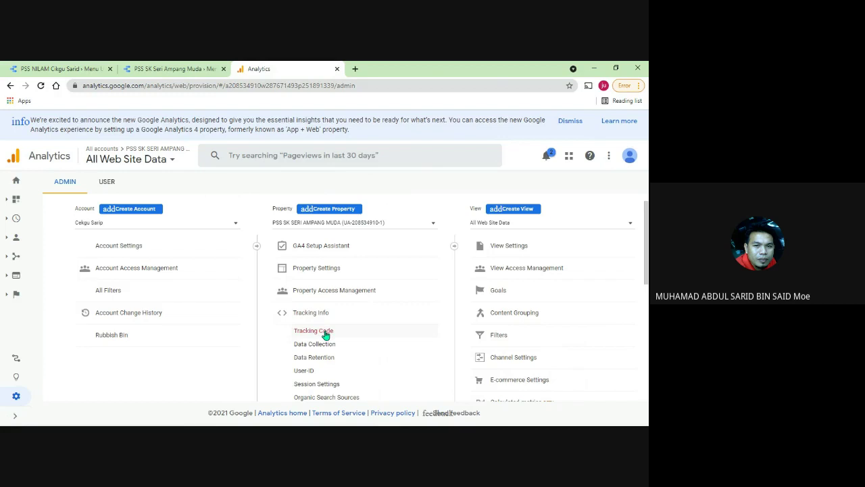
left_click(323, 331)
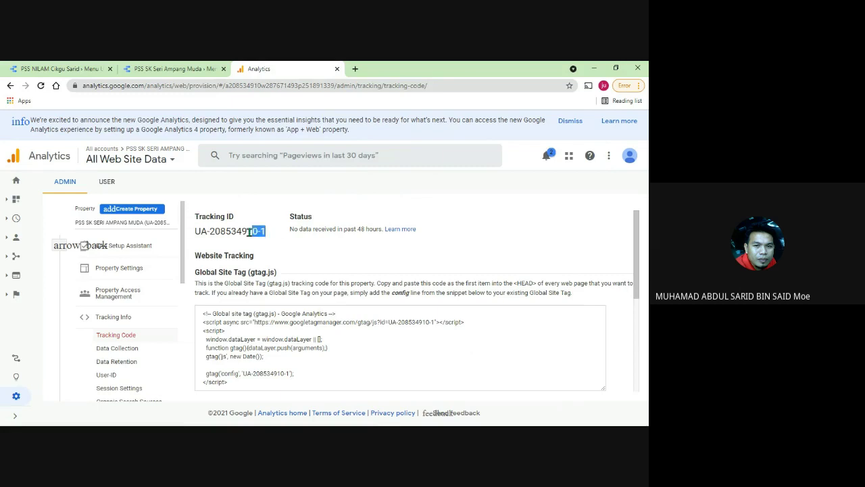
right_click(196, 231)
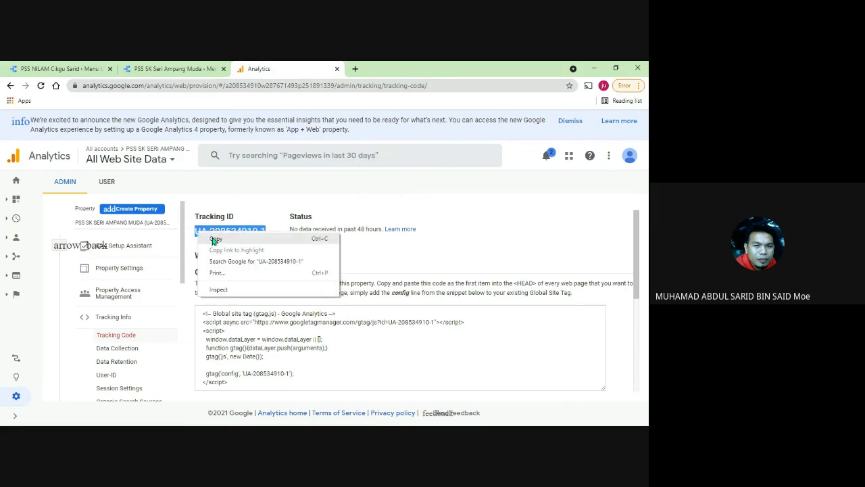
left_click(214, 242)
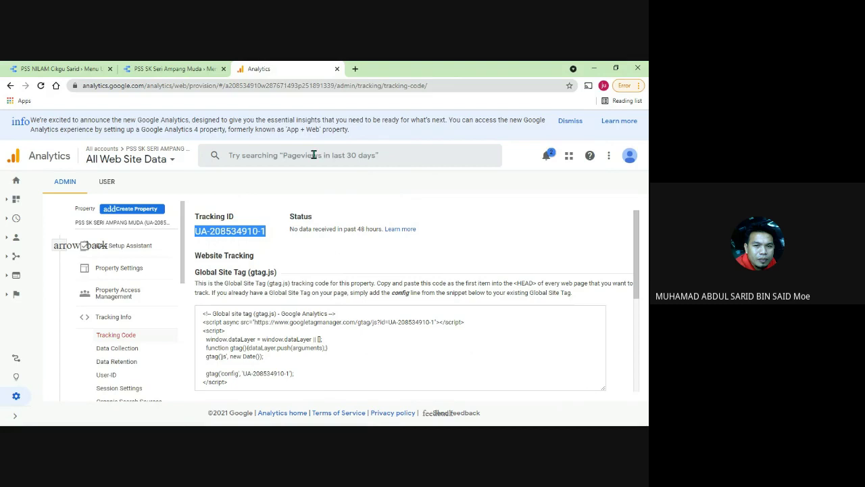
left_click(173, 70)
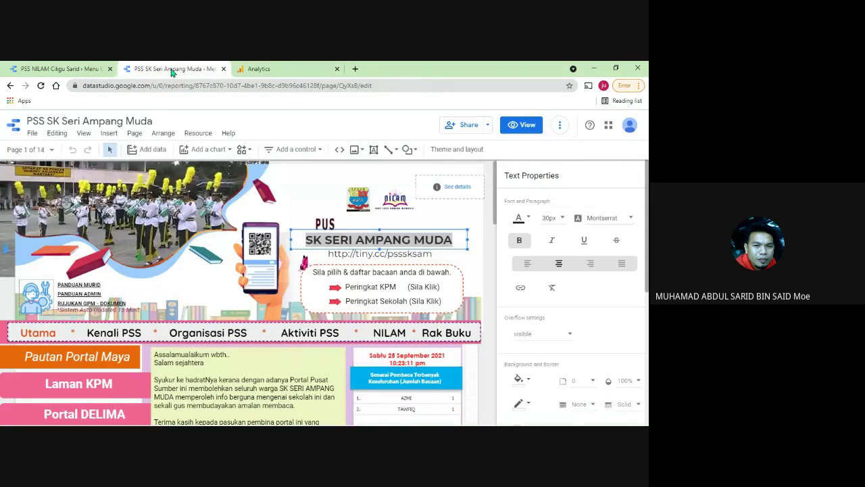
left_click(32, 132)
left_click(50, 167)
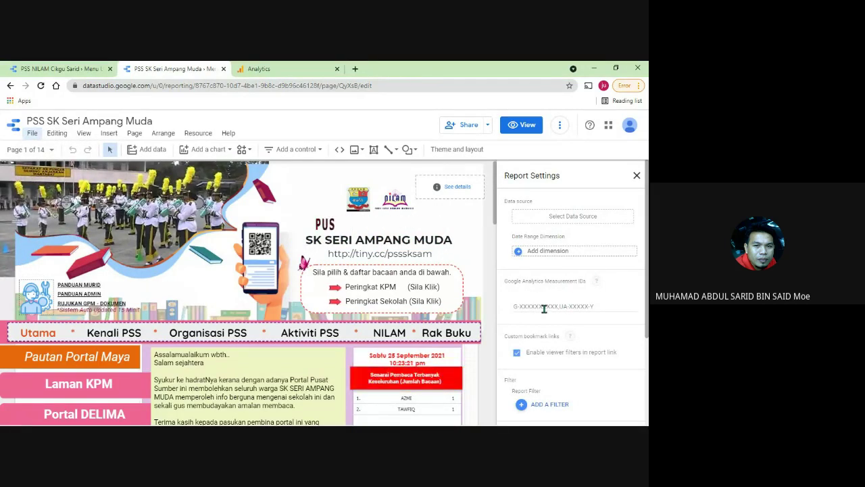
left_click(543, 307)
right_click(543, 305)
left_click(574, 235)
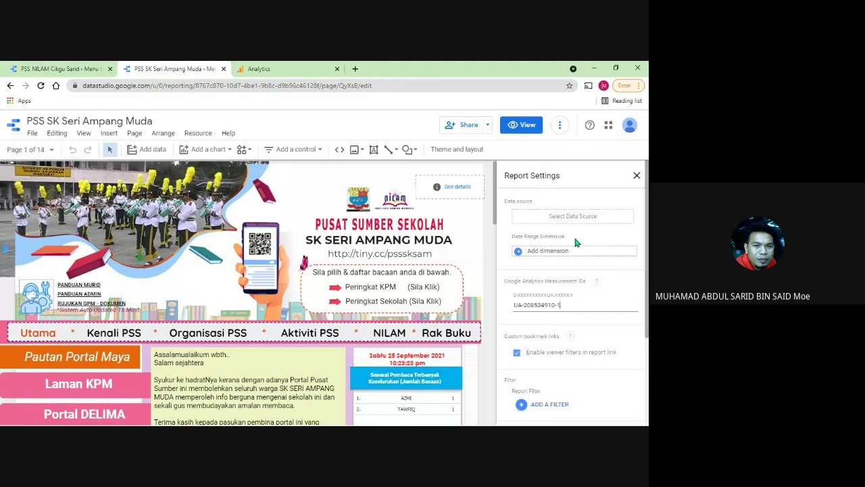
- Add the school property's All Web Site Data view as a Google Analytics data source for the report
left_click(157, 153)
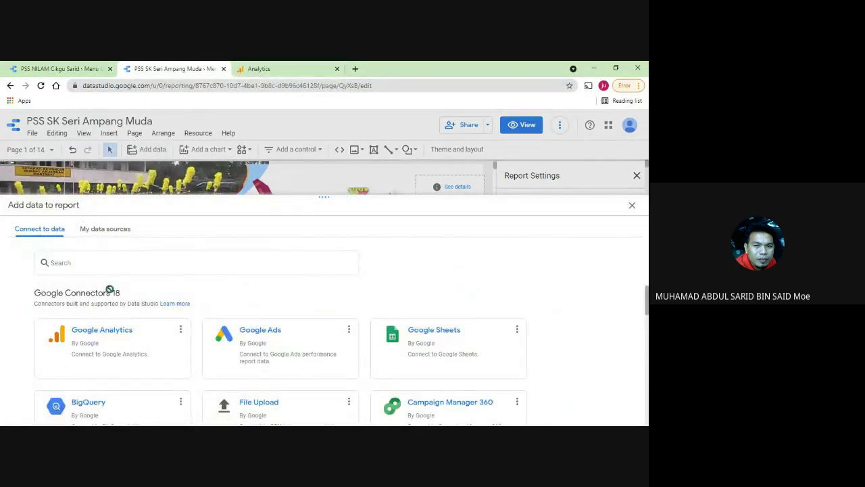
left_click(100, 332)
left_click(68, 363)
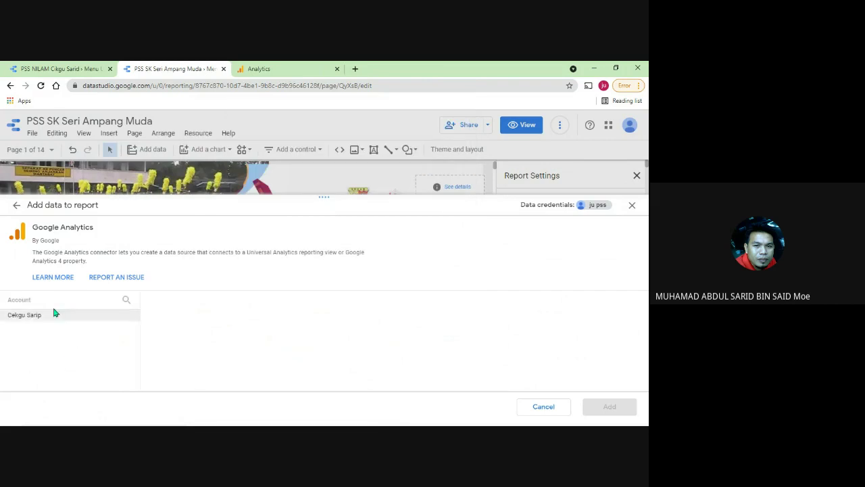
left_click(16, 318)
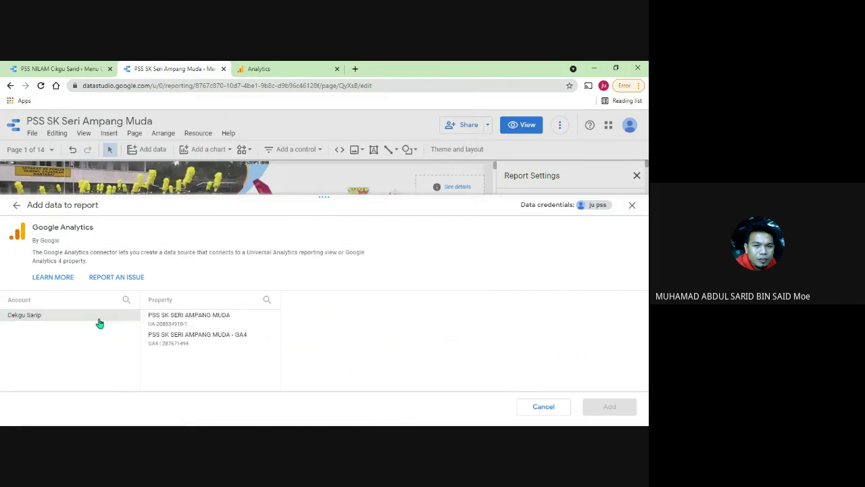
left_click(171, 323)
left_click(309, 320)
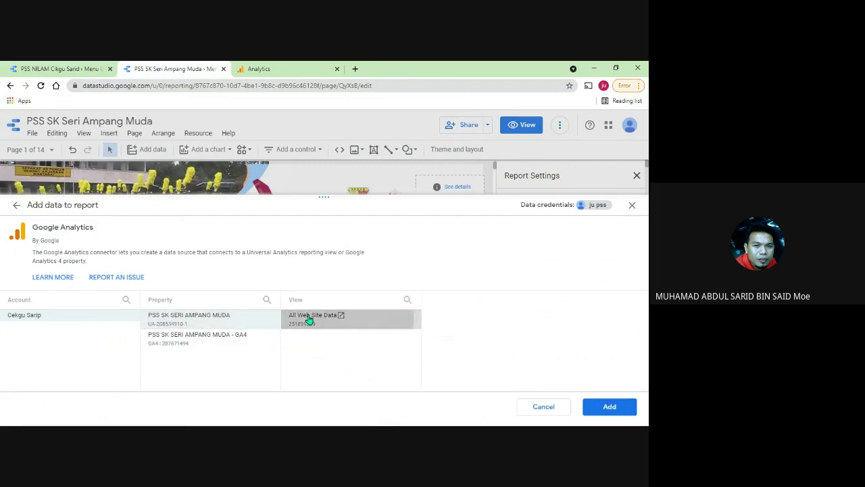
left_click(611, 407)
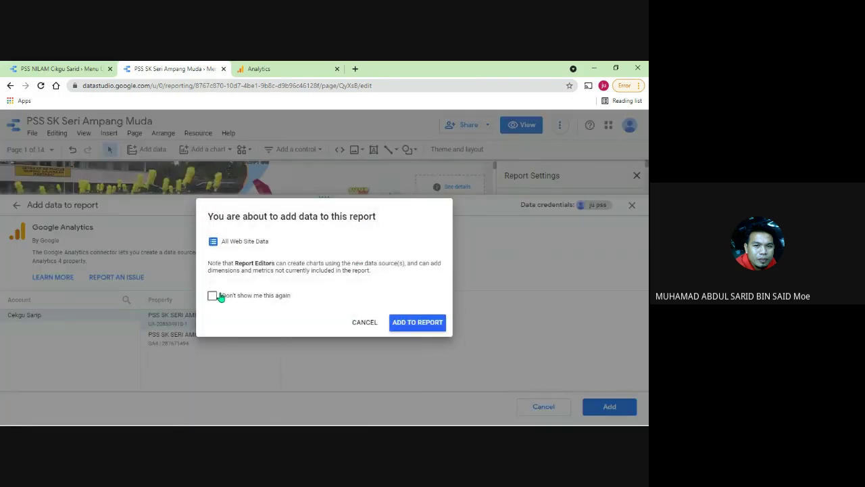
left_click(220, 296)
left_click(421, 324)
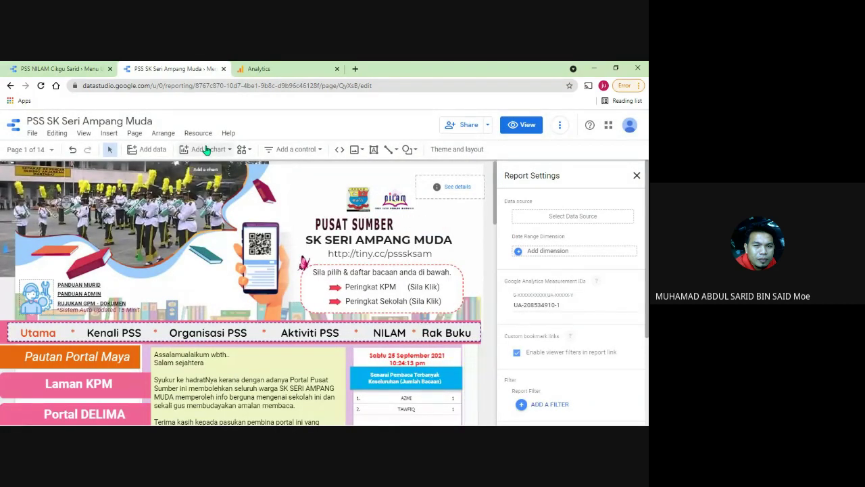
- Switch the top-right Jumlah Pelawat scorecard's data source to All Web Site Data
left_click(206, 150)
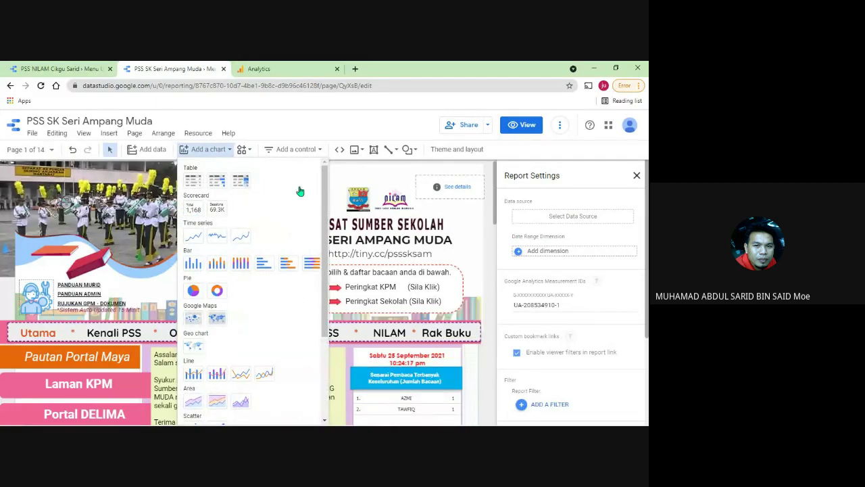
key("Escape")
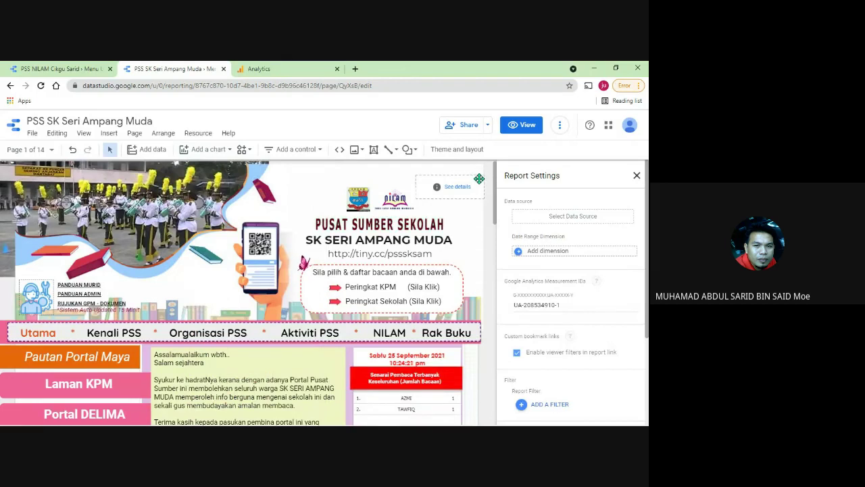
left_click(478, 179)
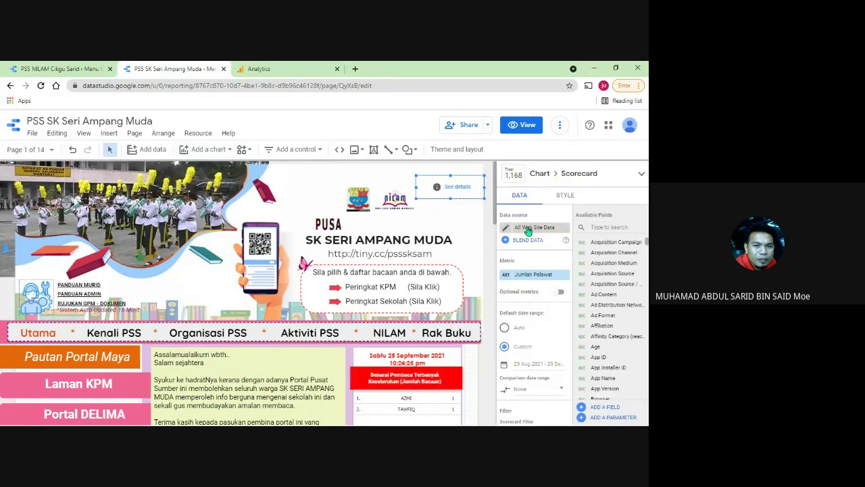
left_click(528, 231)
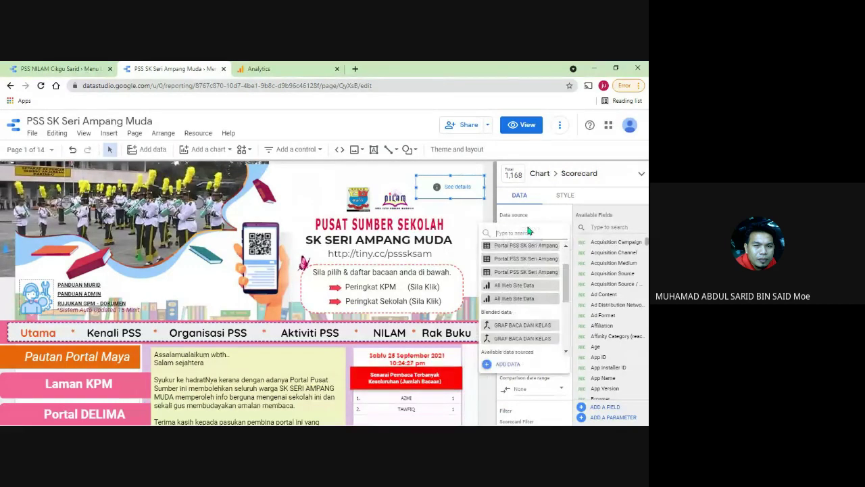
left_click(546, 287)
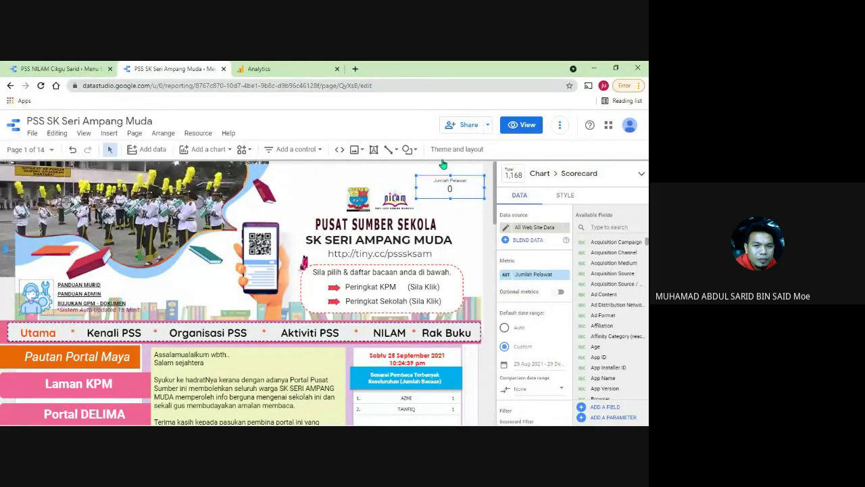
left_click(524, 123)
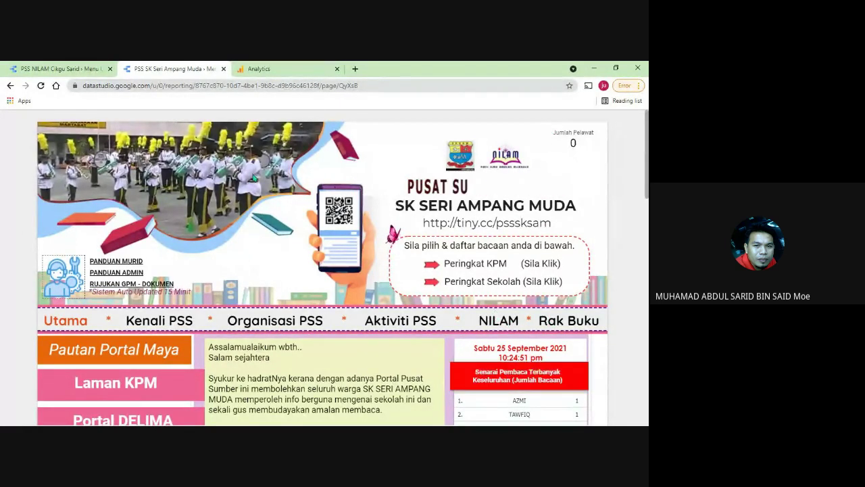
left_click(160, 320)
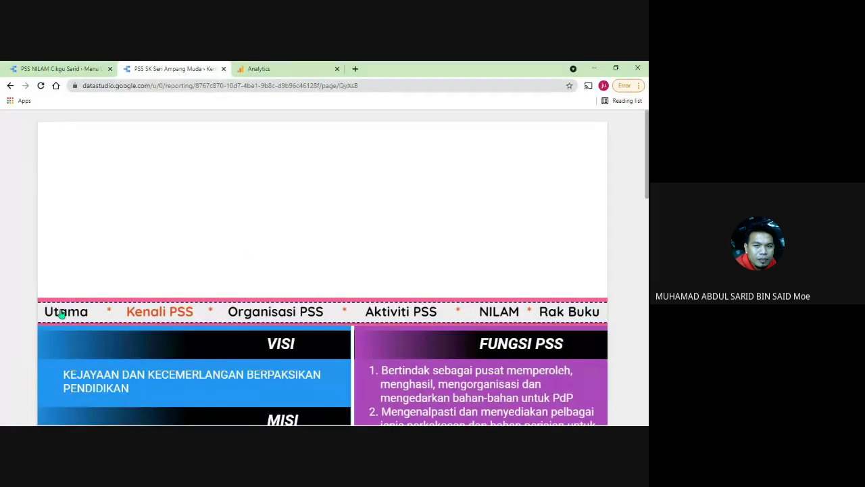
left_click(63, 312)
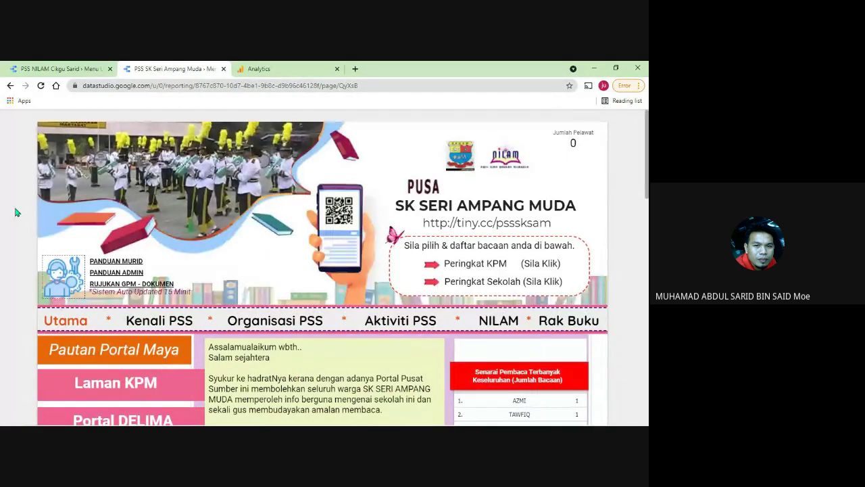
mouse_move(541, 121)
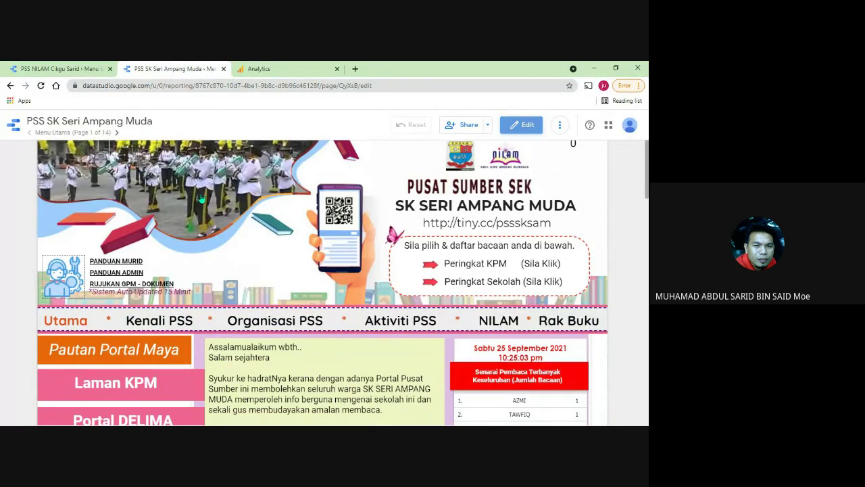
left_click(529, 127)
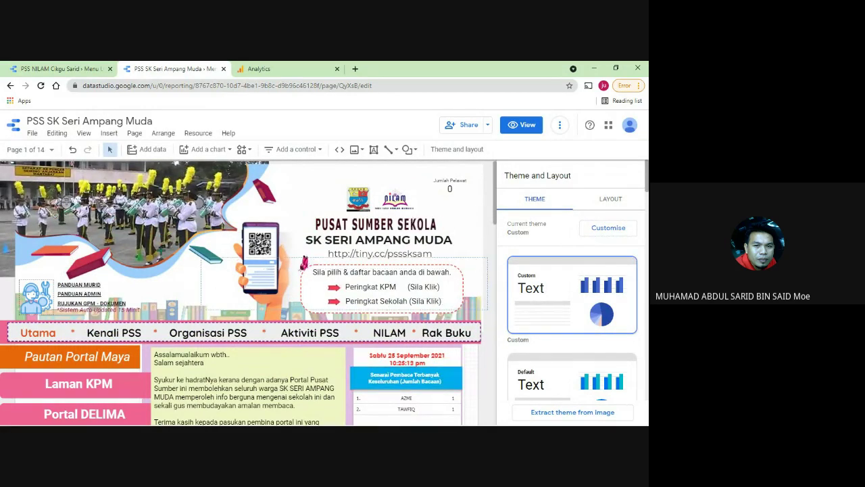
- Make all the banner and navigation elements report-level, then switch the report to View mode
left_click_drag(485, 172, 5, 342)
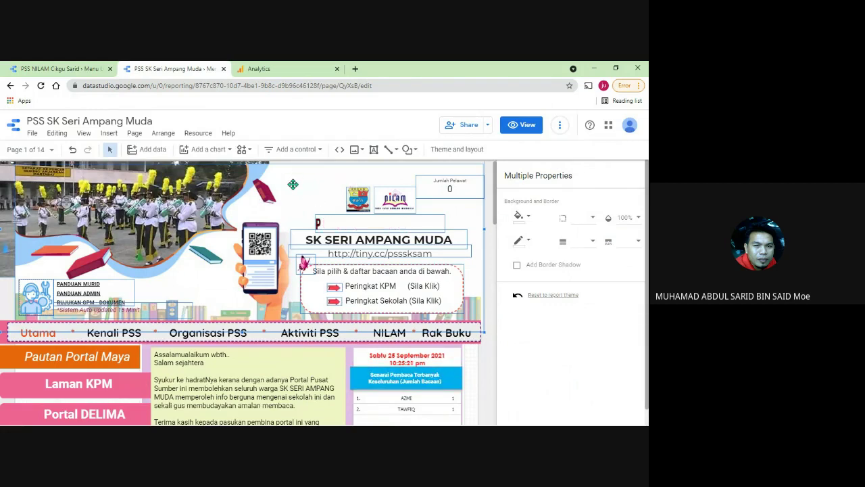
right_click(293, 184)
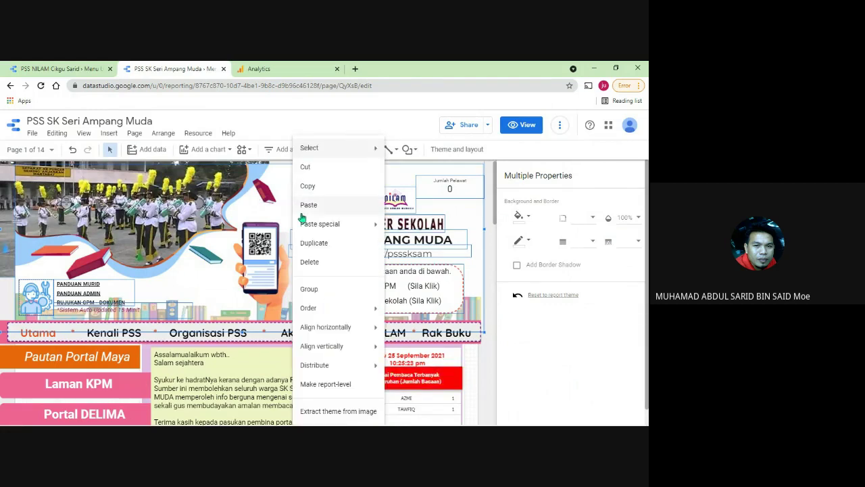
left_click(323, 386)
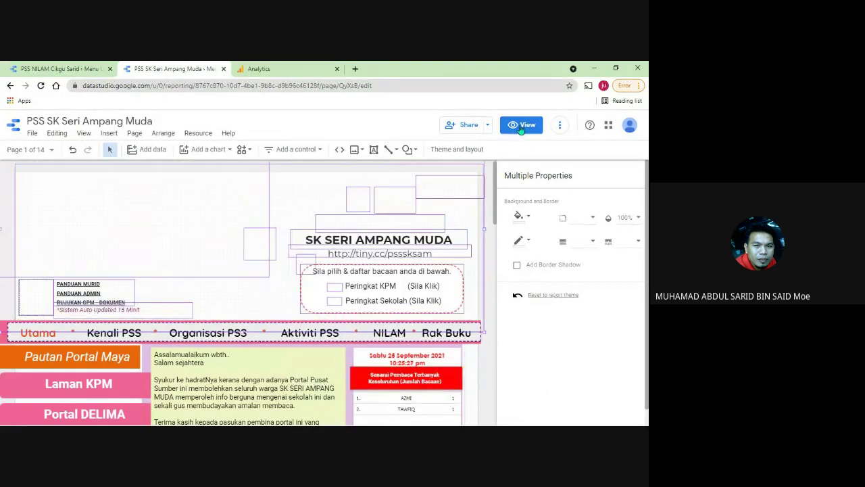
left_click(521, 126)
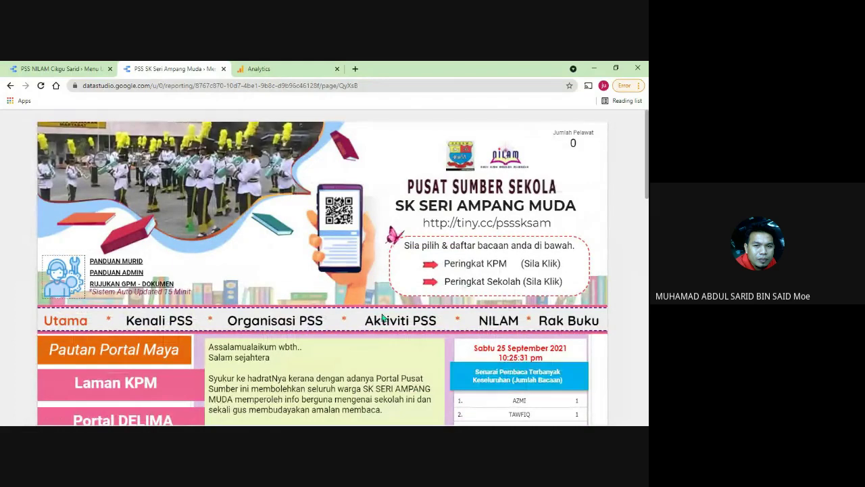
- Visit the Rak Buku, NILAM, Aktiviti PSS (2025) and Kenali PSS pages, then return to Utama
left_click(561, 322)
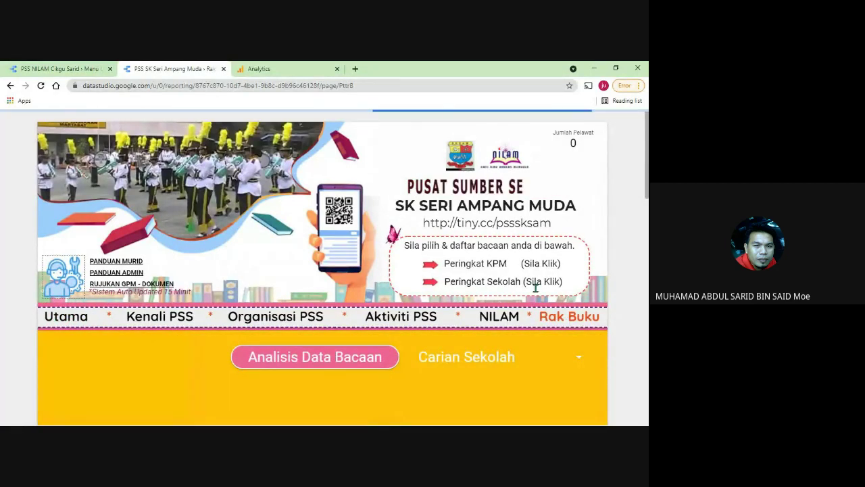
left_click(501, 319)
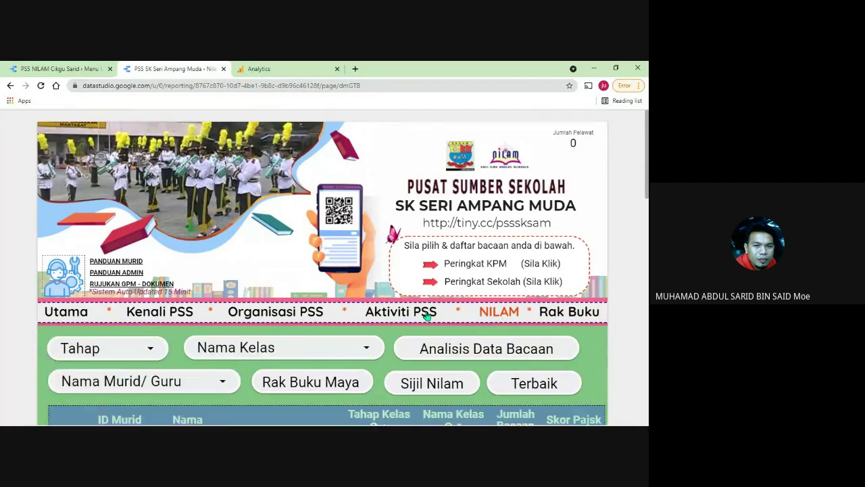
scroll(382, 321, "down", 2)
scroll(381, 321, "up", 1)
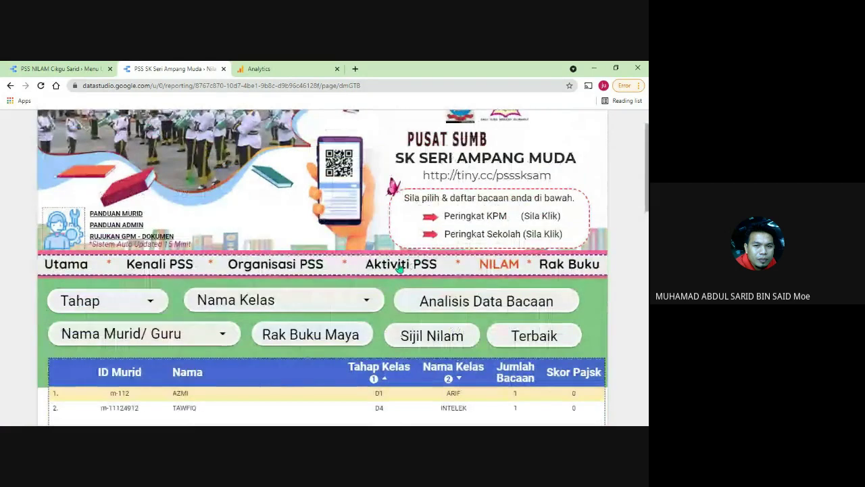
left_click(400, 268)
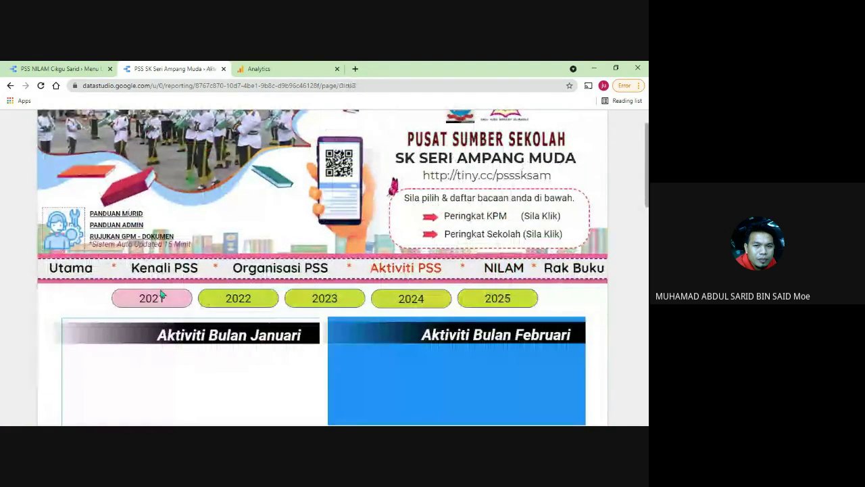
left_click(506, 301)
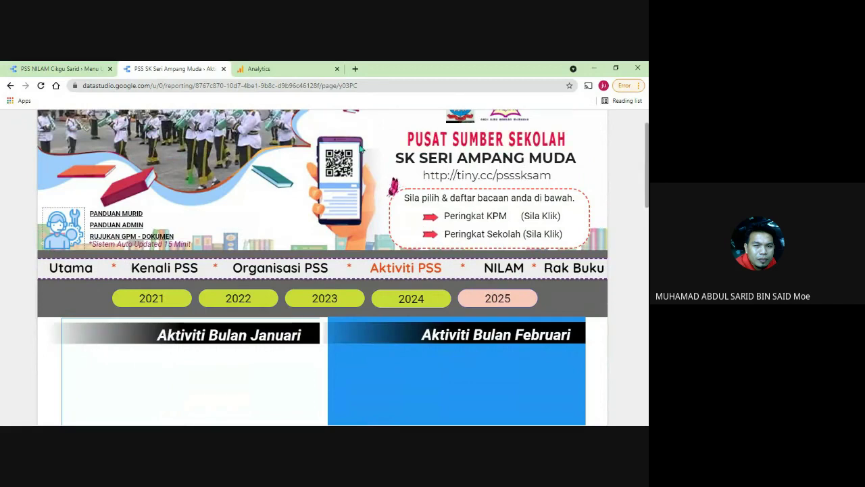
scroll(319, 192, "up", 1)
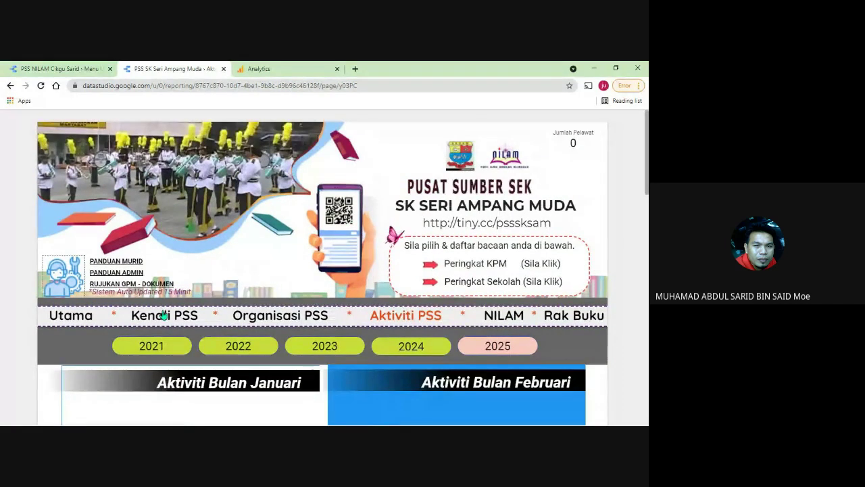
left_click(164, 315)
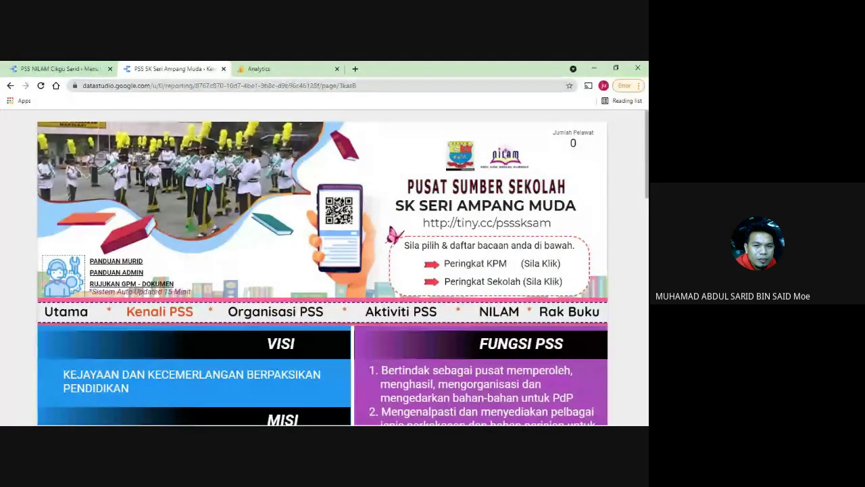
left_click(71, 314)
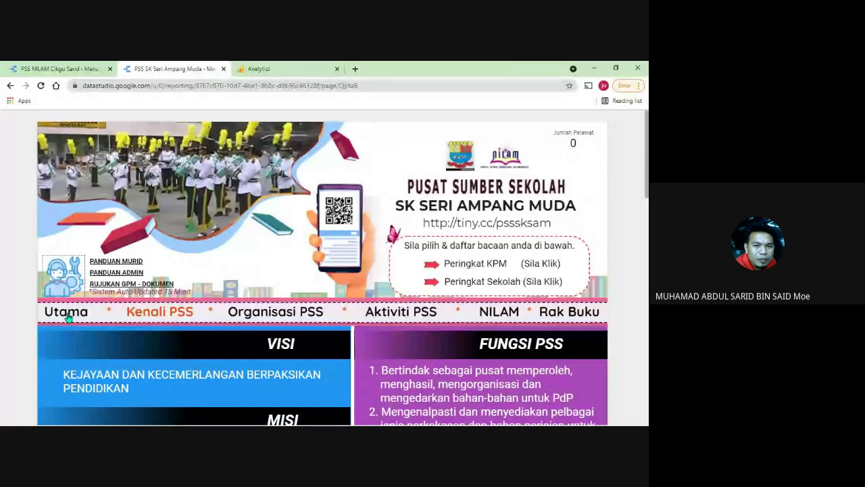
- Review the Utama page, then open the Organisasi PSS page to confirm the shared banner
scroll(612, 217, "down", 1)
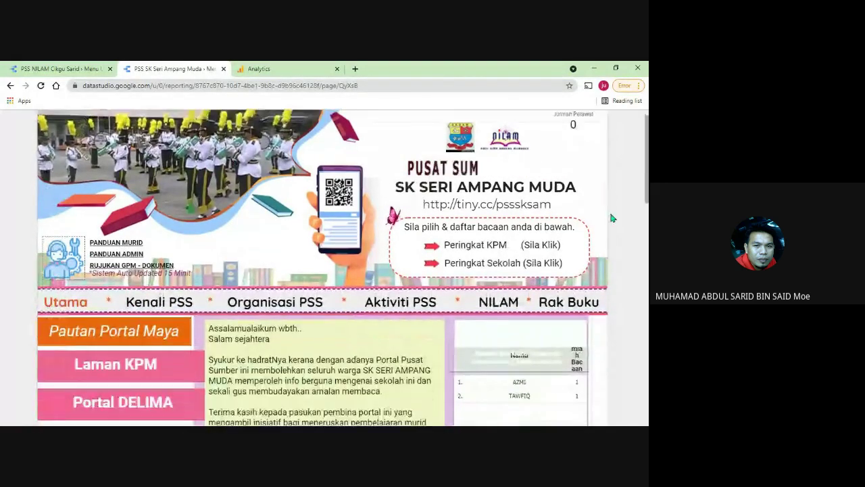
scroll(608, 227, "down", 3)
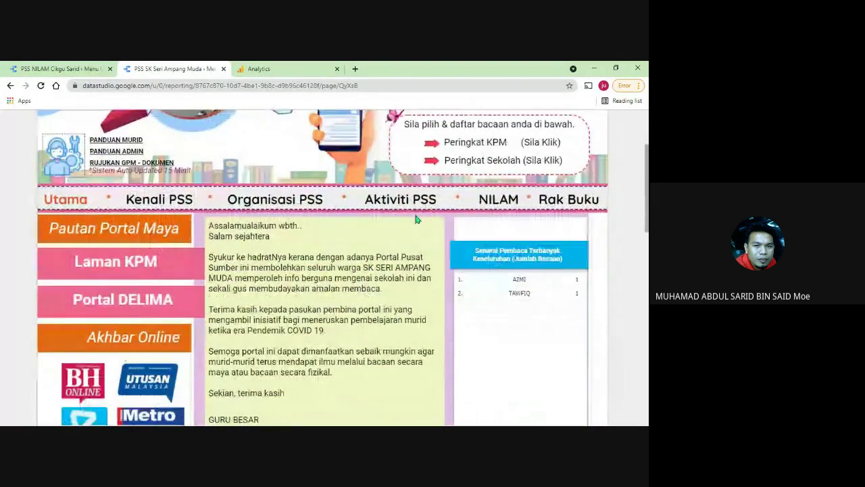
scroll(417, 219, "down", 5)
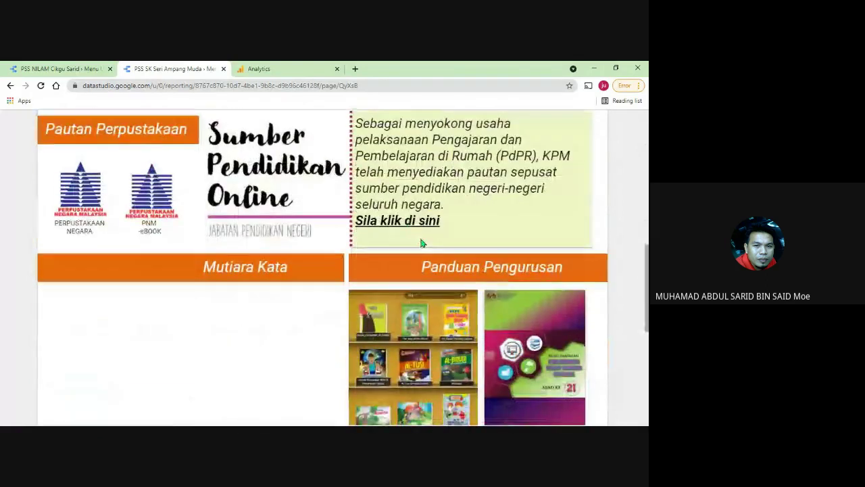
scroll(420, 242, "down", 8)
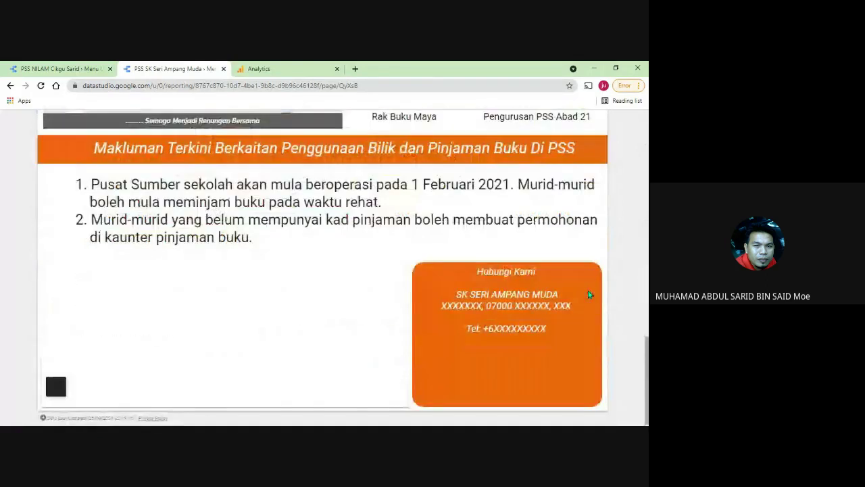
scroll(588, 294, "up", 15)
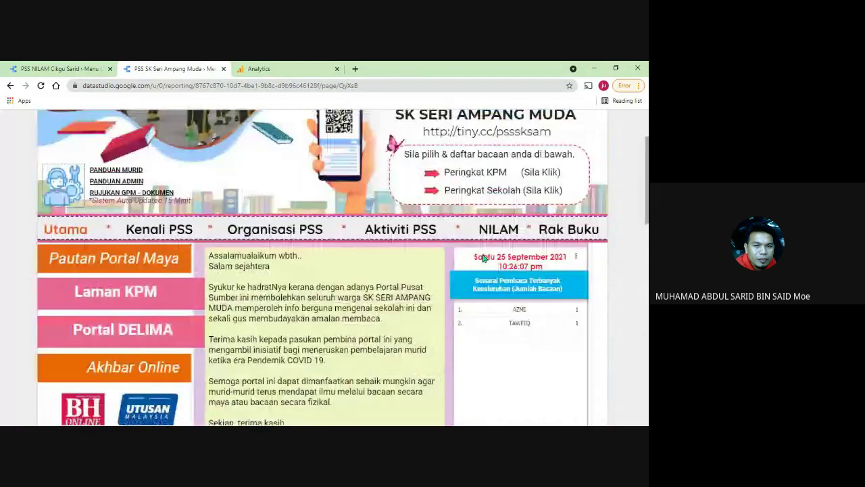
scroll(473, 254, "up", 2)
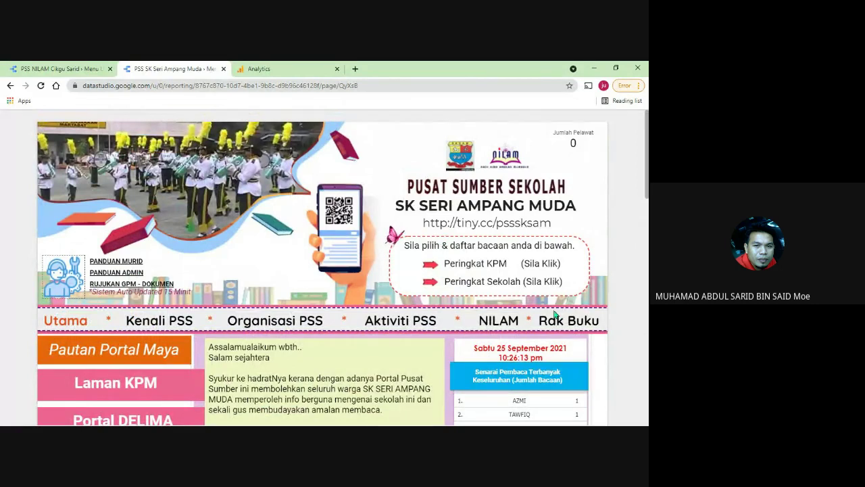
scroll(335, 279, "down", 2)
scroll(335, 279, "up", 1)
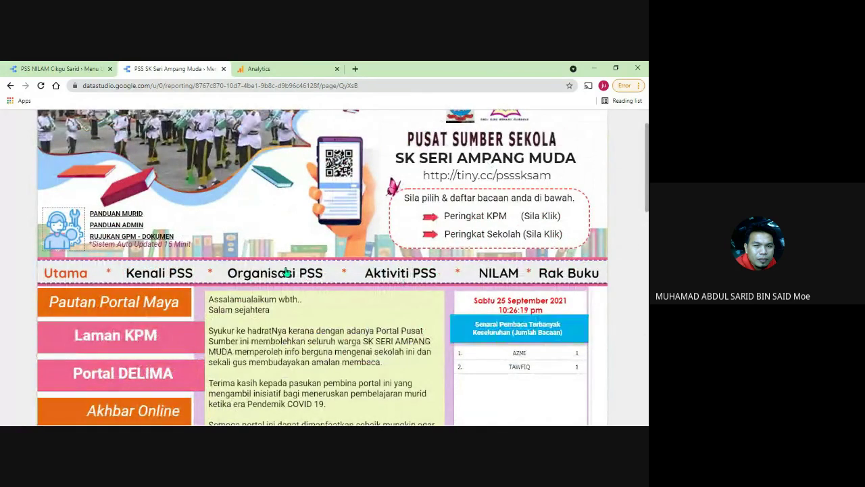
mouse_move(525, 123)
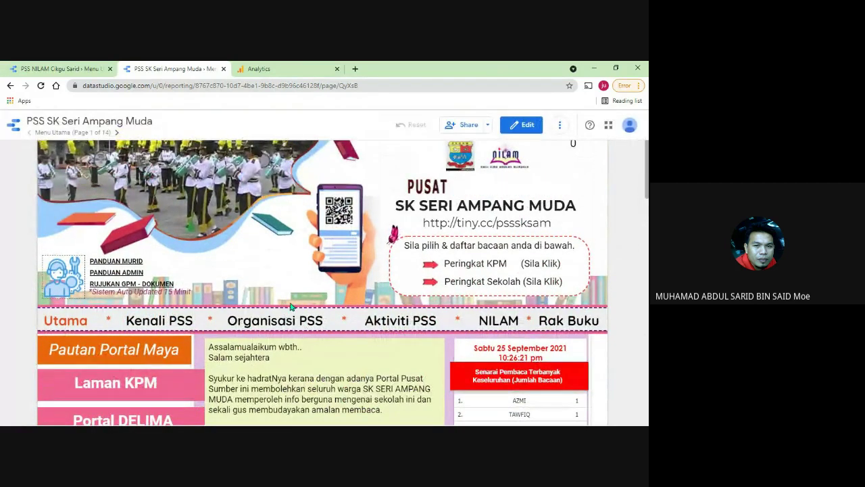
left_click(275, 324)
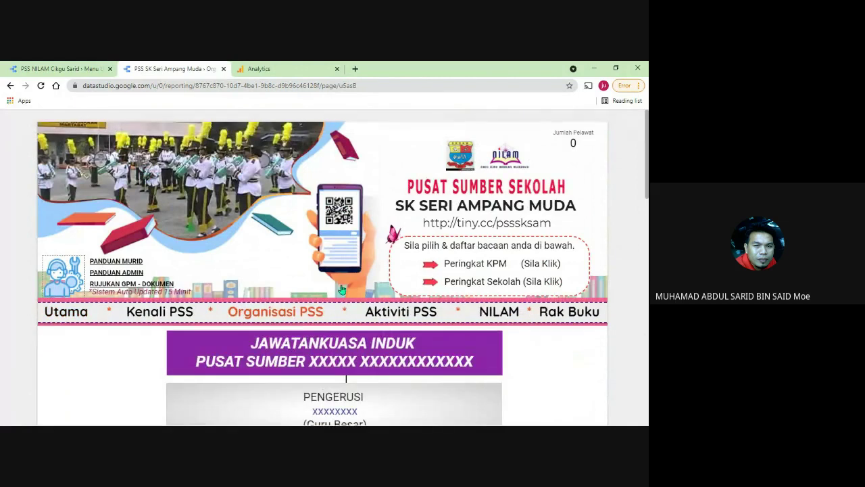
scroll(361, 298, "down", 4)
scroll(360, 298, "up", 4)
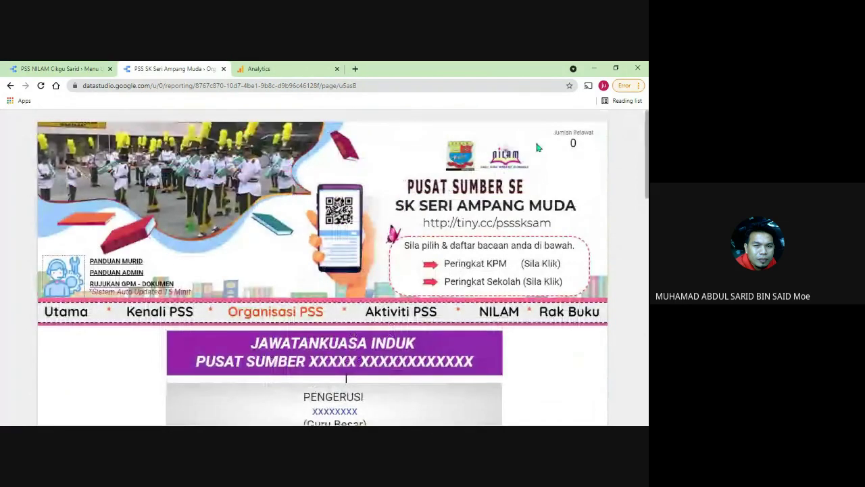
- Return to edit mode and select the JAWATANKUASA INDUK title, PENGERUSI and TIMBALAN PENGERUSI boxes
left_click(527, 125)
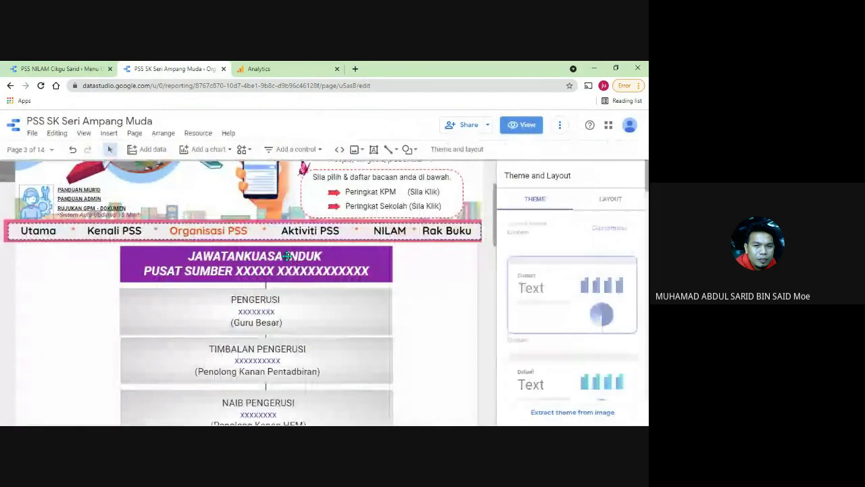
left_click(363, 270)
left_click_drag(373, 270, 242, 270)
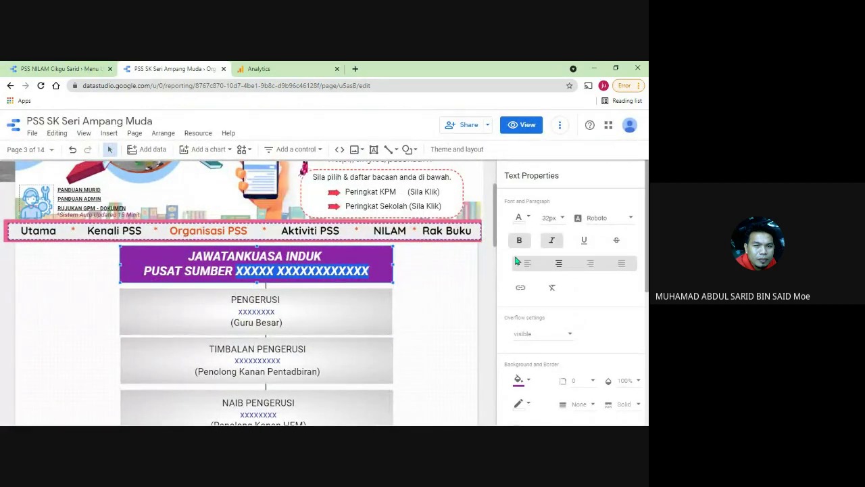
left_click(273, 309)
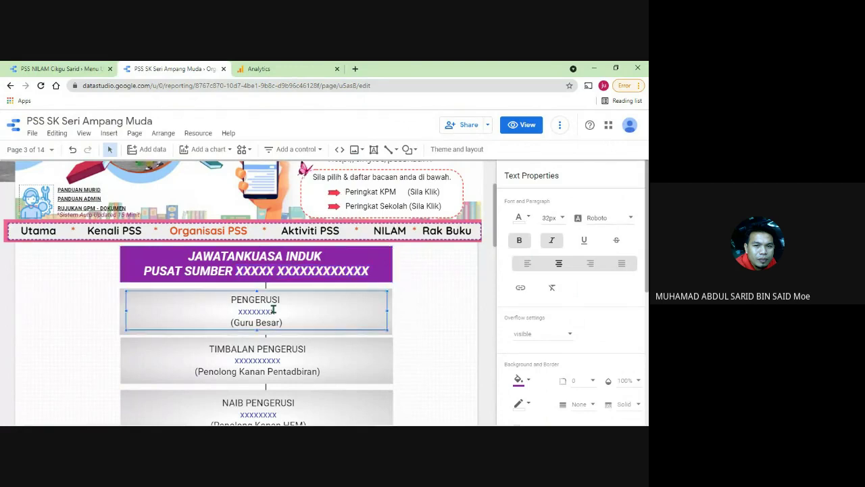
double_click(276, 310)
left_click(277, 323)
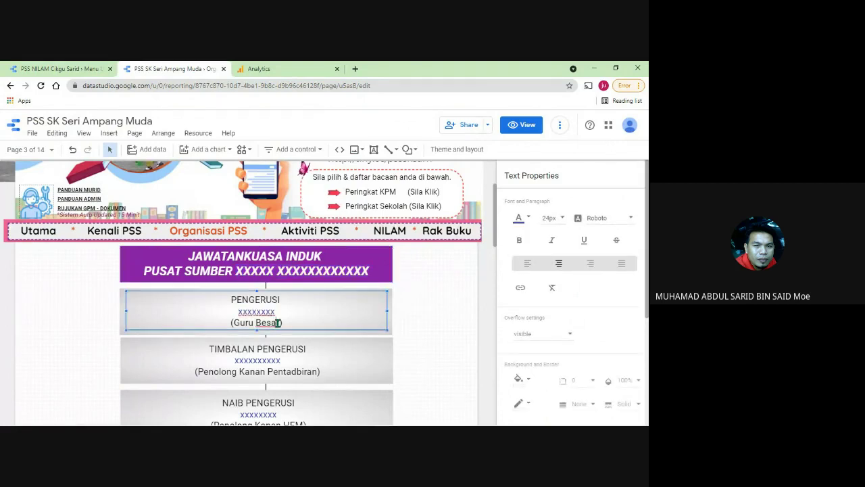
left_click(284, 358)
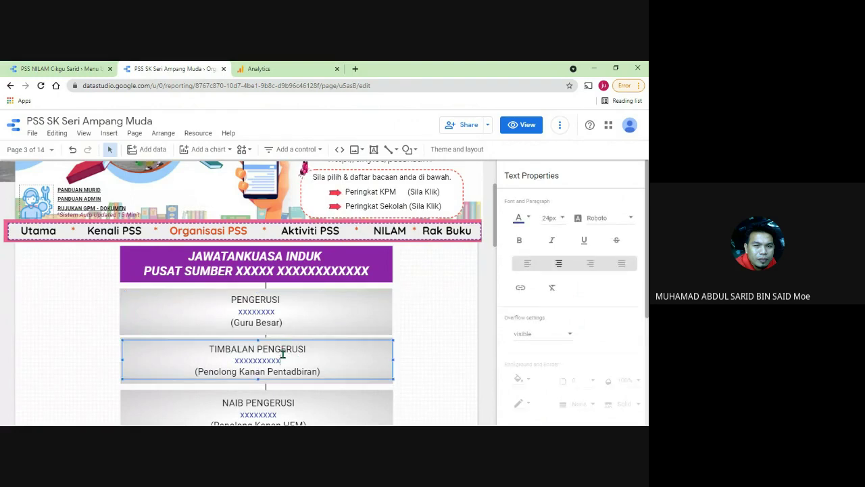
- Insert the image xx sarid.png from the Desktop's 4 OBS folder into the page
left_click(359, 152)
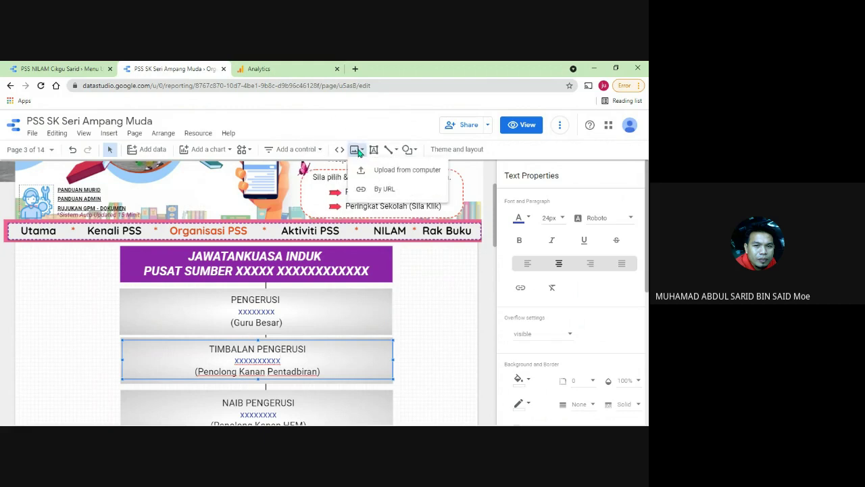
left_click(376, 170)
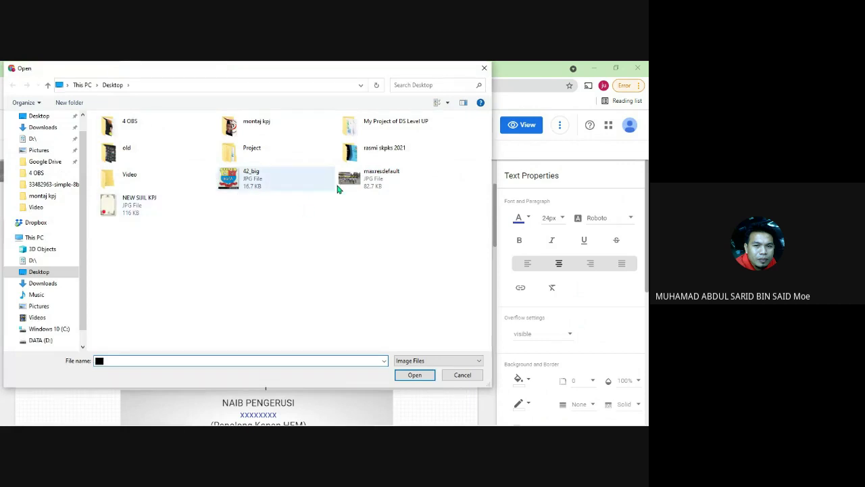
double_click(246, 133)
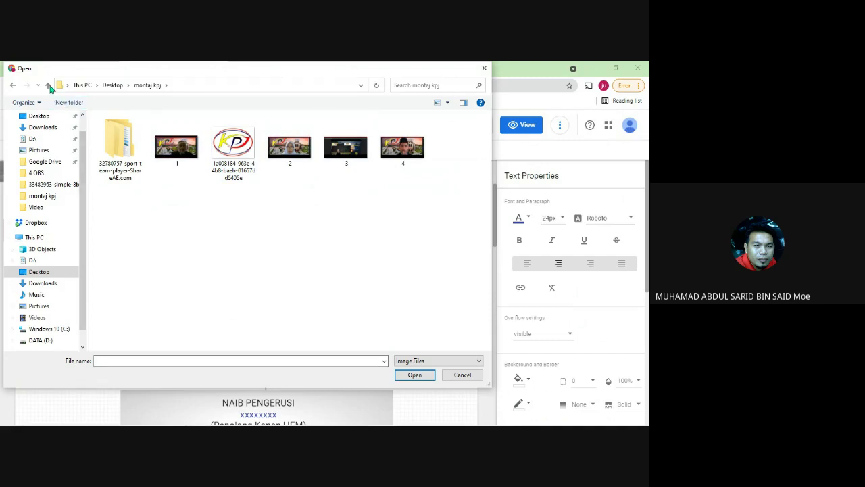
left_click(48, 84)
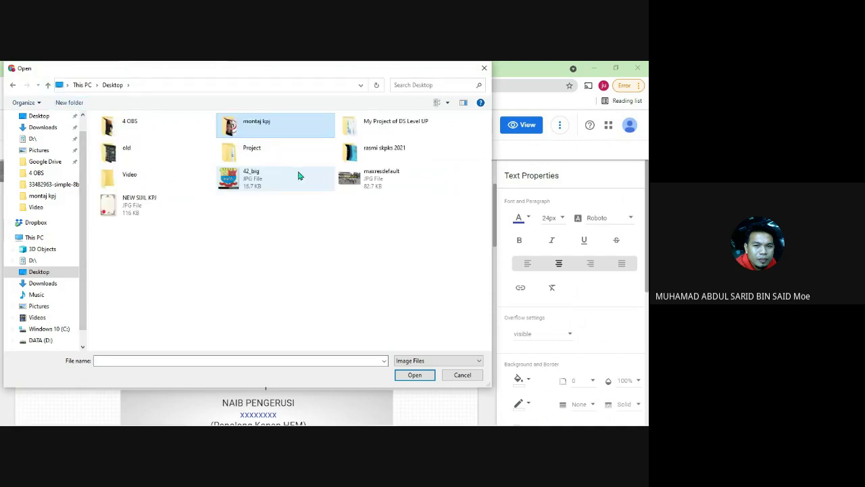
double_click(152, 161)
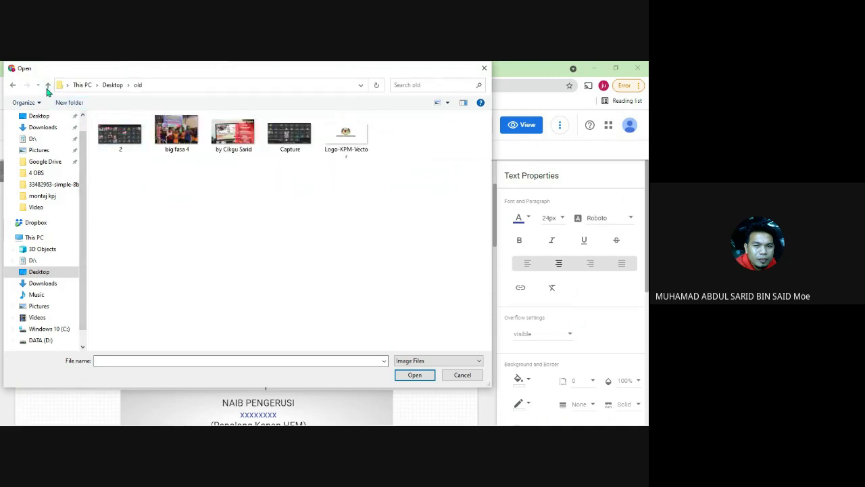
left_click(47, 84)
double_click(133, 125)
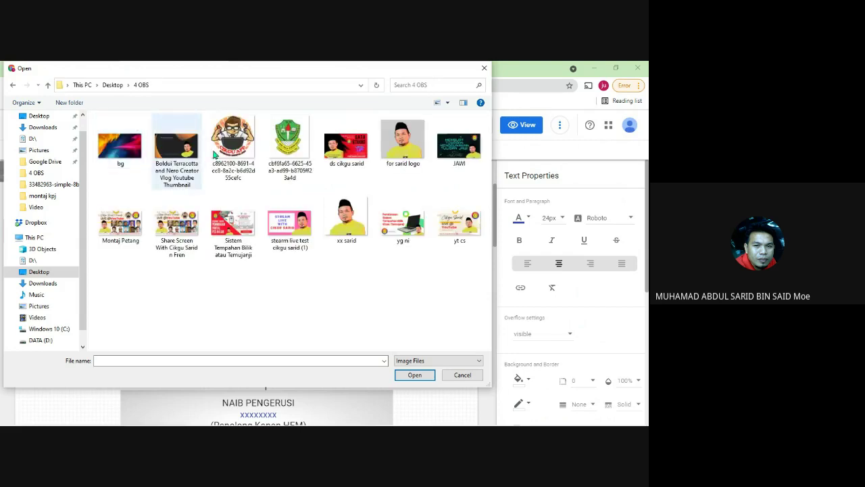
left_click(345, 224)
double_click(345, 224)
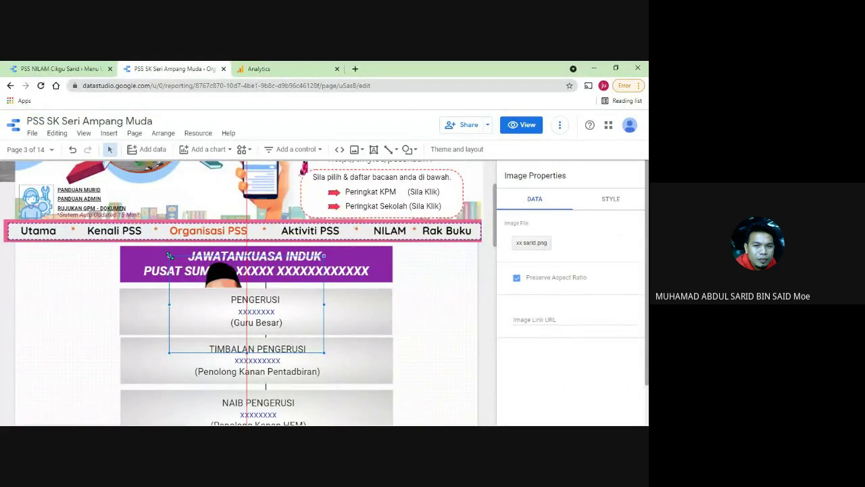
- Shrink the xx sarid photo into the PENGERUSI box, then delete it
left_click_drag(169, 256, 263, 299)
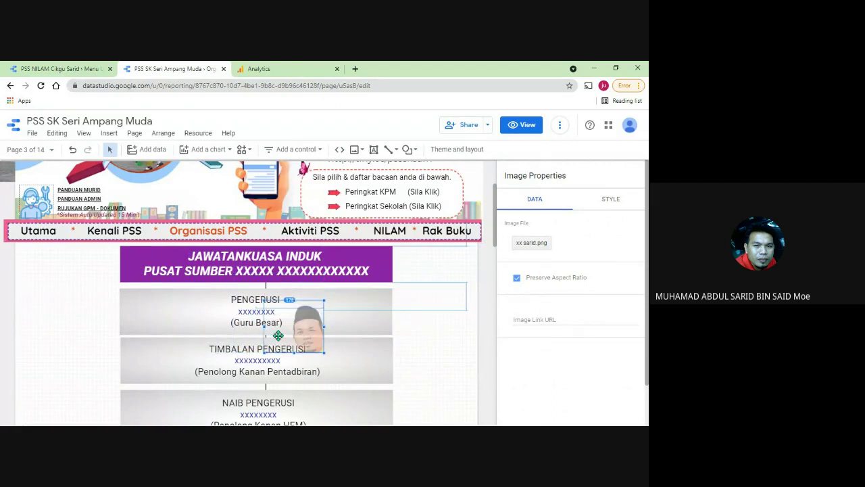
left_click_drag(278, 336, 344, 335)
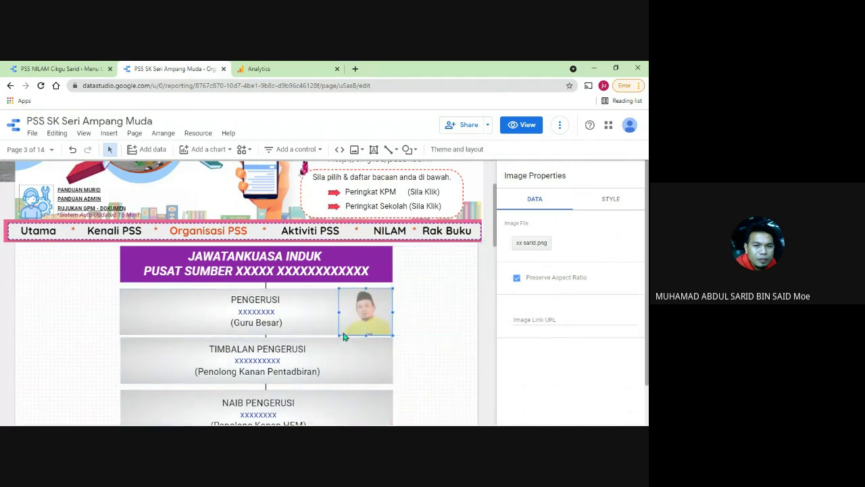
left_click(264, 306)
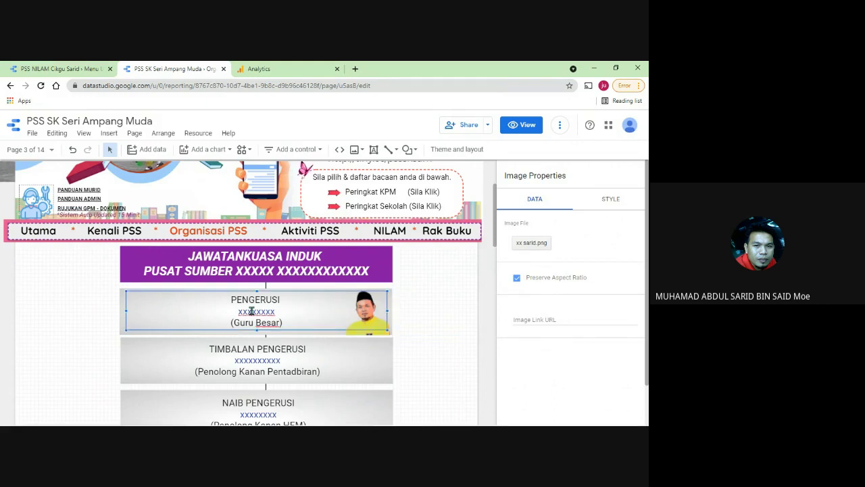
double_click(251, 310)
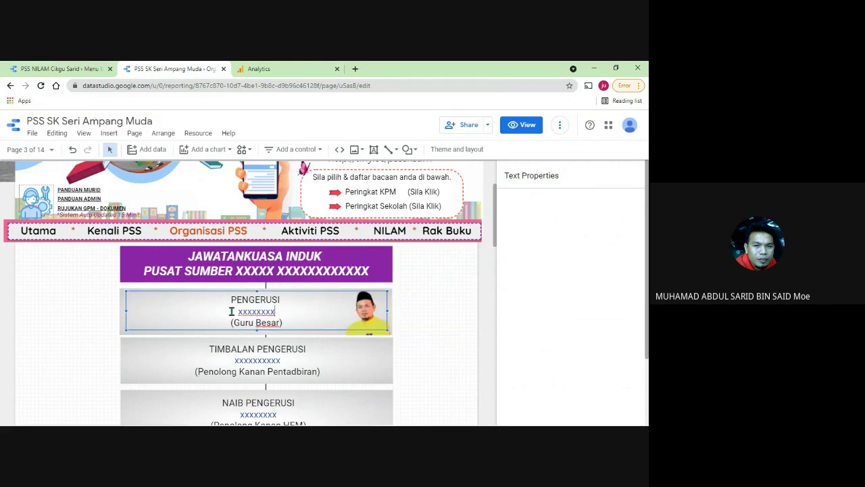
left_click(433, 273)
scroll(350, 370, "down", 3)
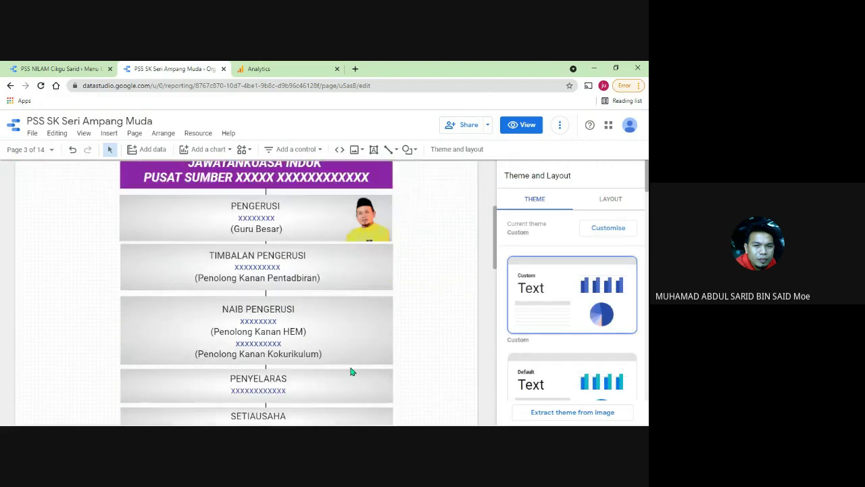
scroll(363, 289, "up", 2)
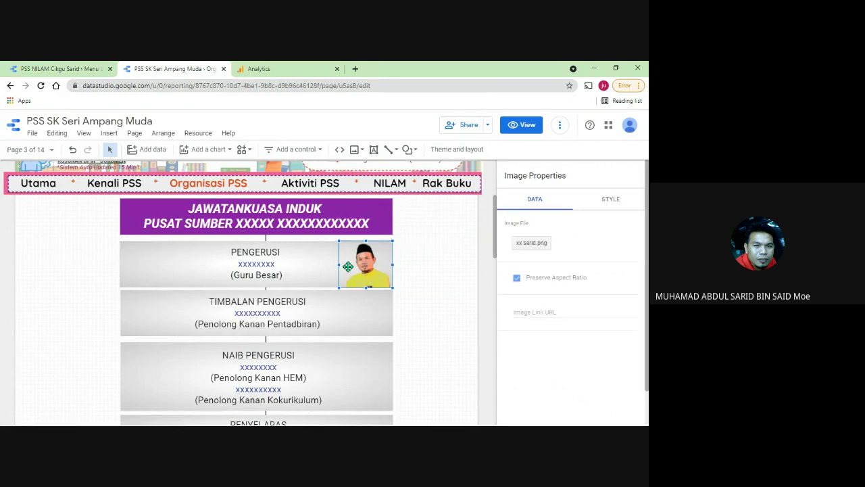
key("Delete")
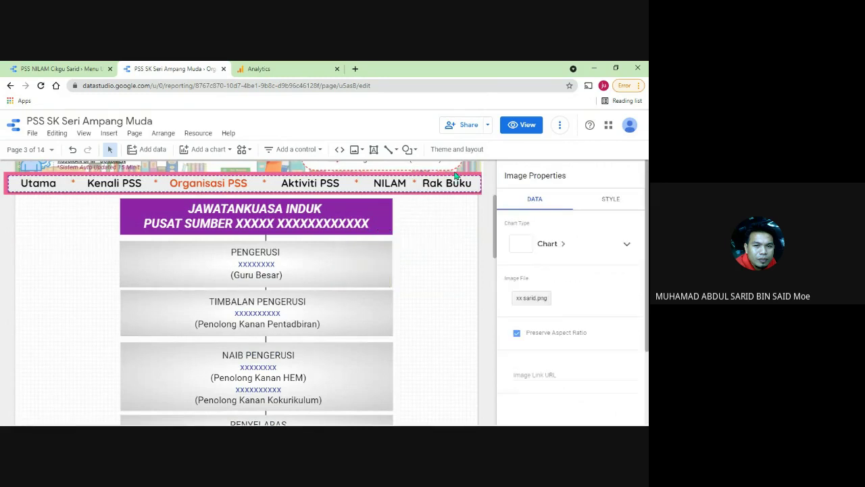
- Preview the report's Aktiviti PSS page with its monthly tiles, then close the Analytics tab
left_click(522, 128)
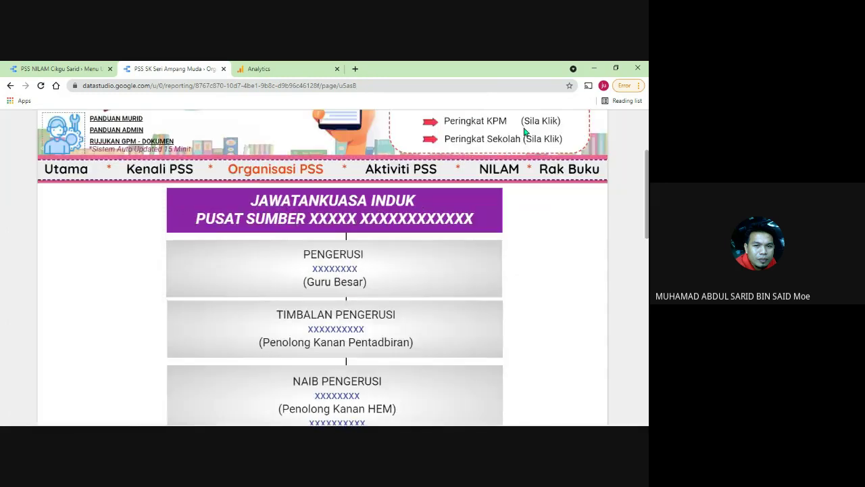
left_click(417, 175)
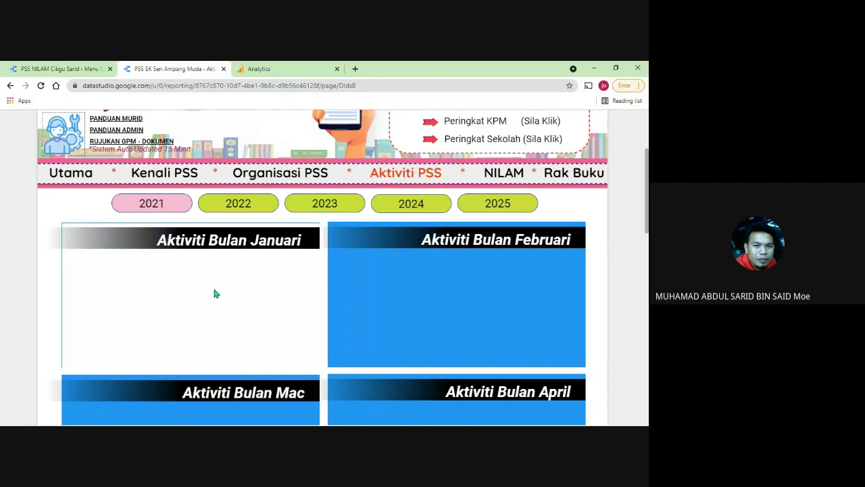
scroll(215, 293, "down", 2)
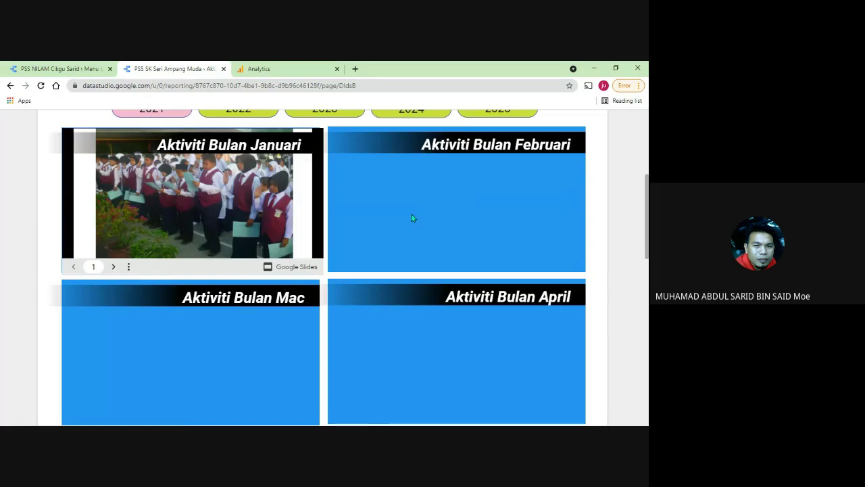
scroll(225, 208, "up", 2)
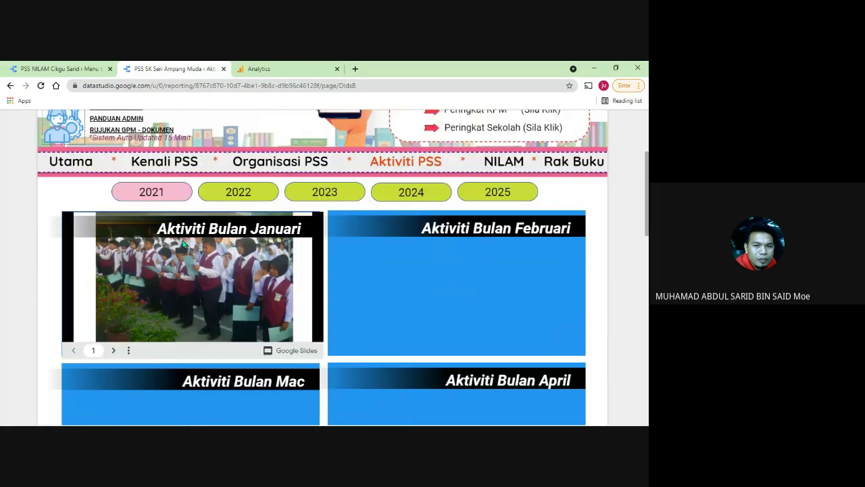
scroll(183, 244, "up", 1)
scroll(208, 335, "down", 1)
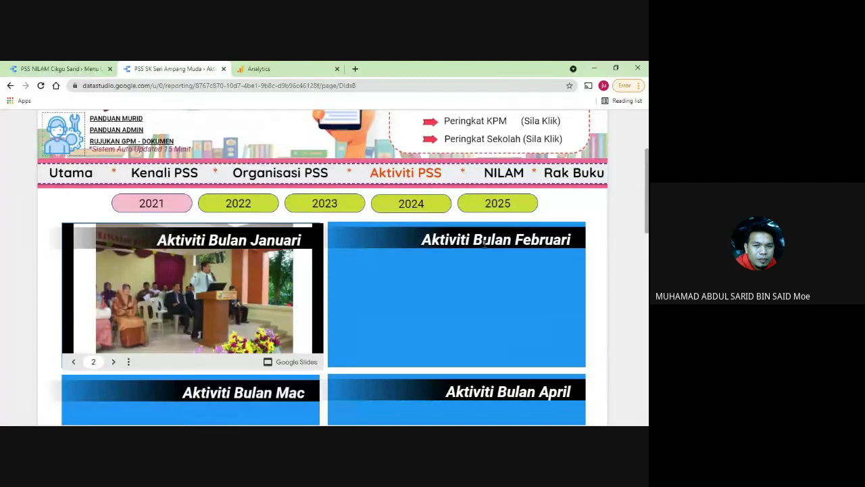
left_click(336, 68)
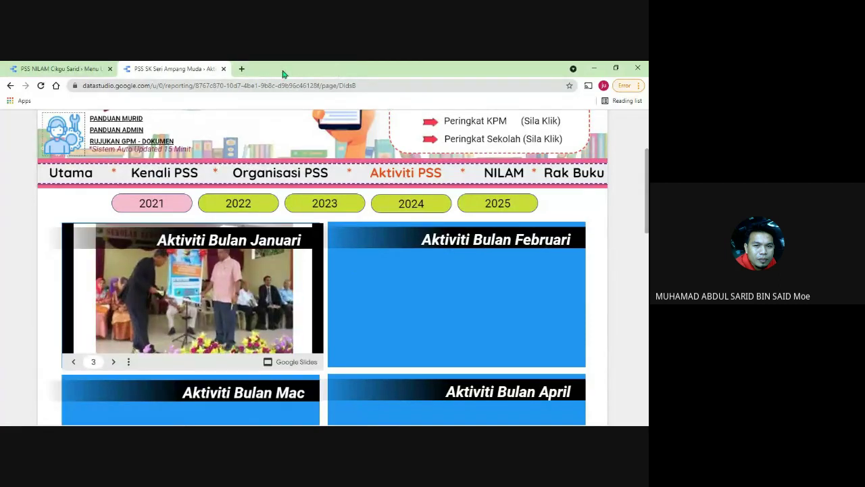
- Open Google Slides in a new browser tab from the Google apps grid
left_click(242, 69)
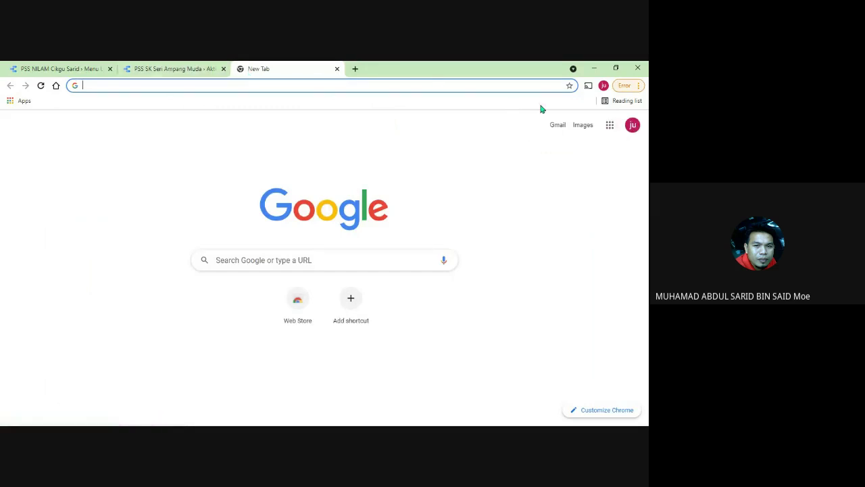
left_click(610, 126)
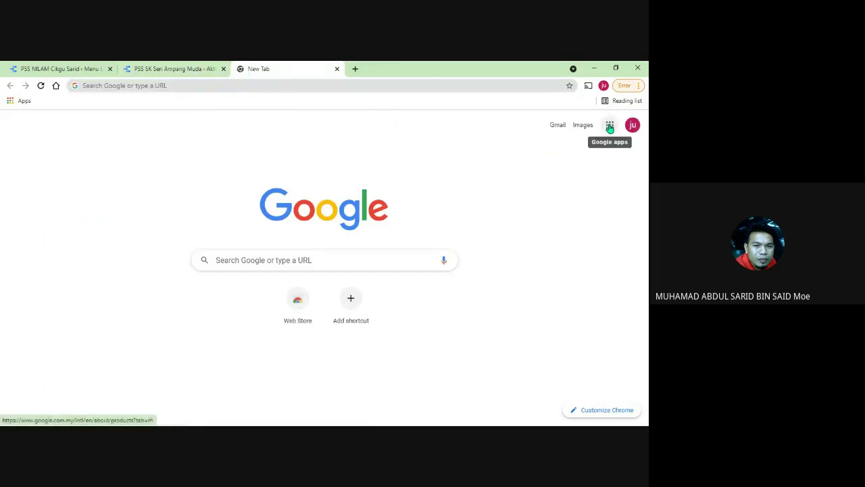
left_click(617, 219)
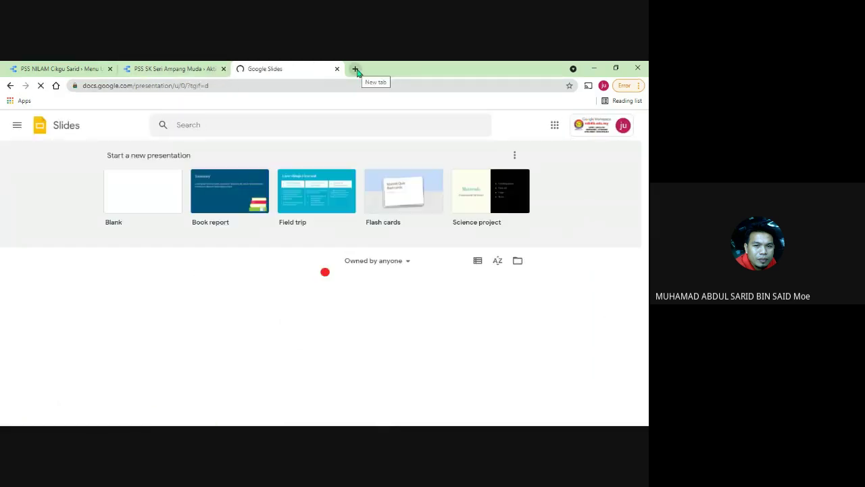
- Open YouTube in another new tab via a web search, then return to the report
left_click(356, 69)
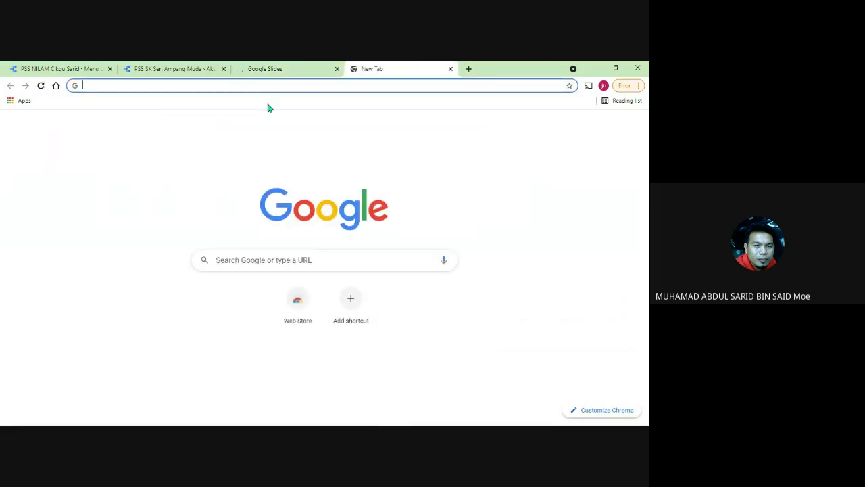
type("yout")
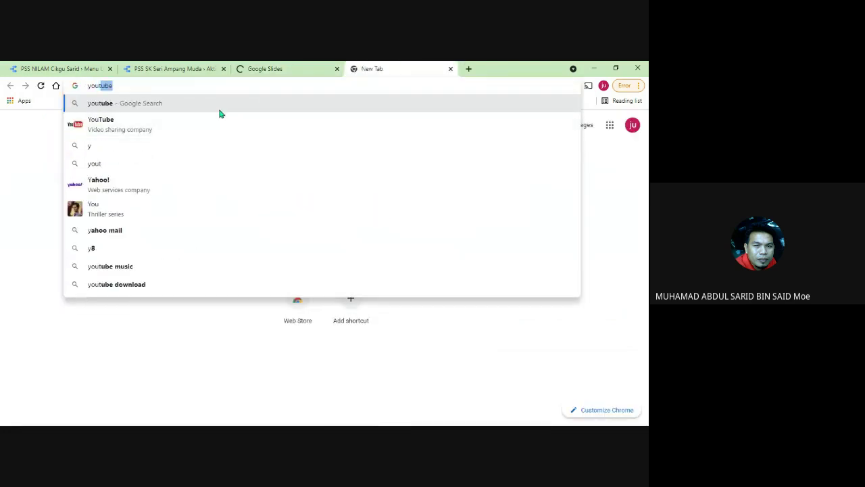
key("Return")
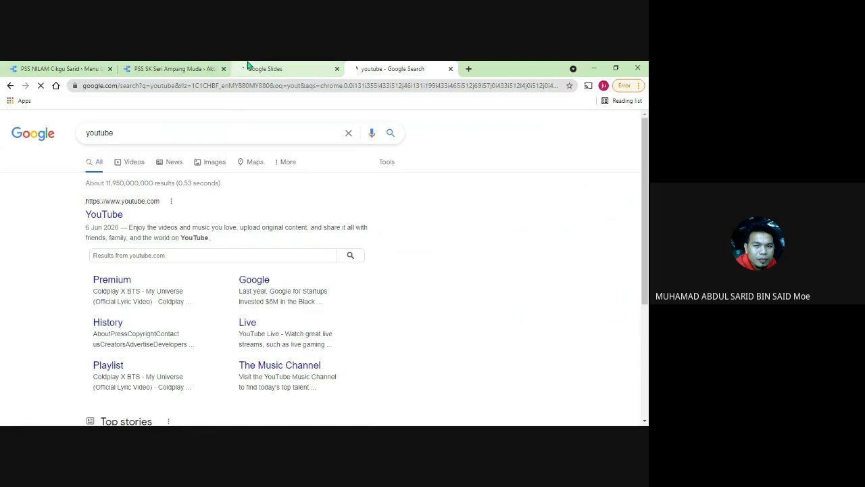
left_click(108, 215)
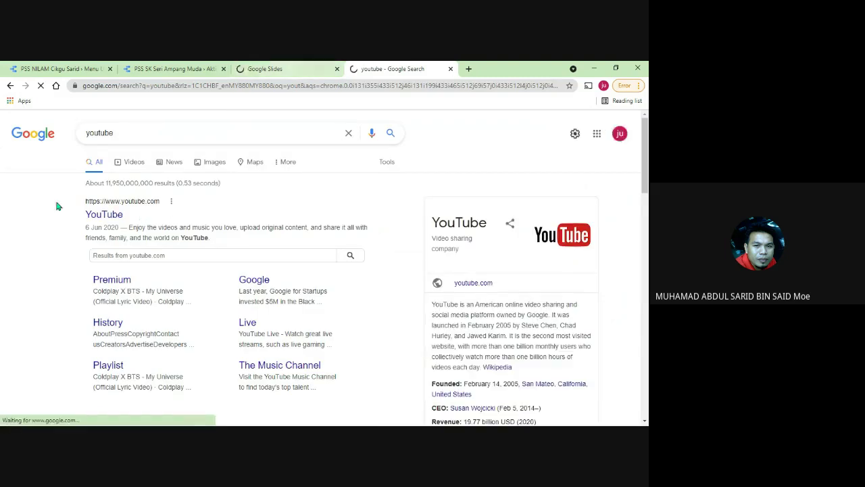
left_click(149, 70)
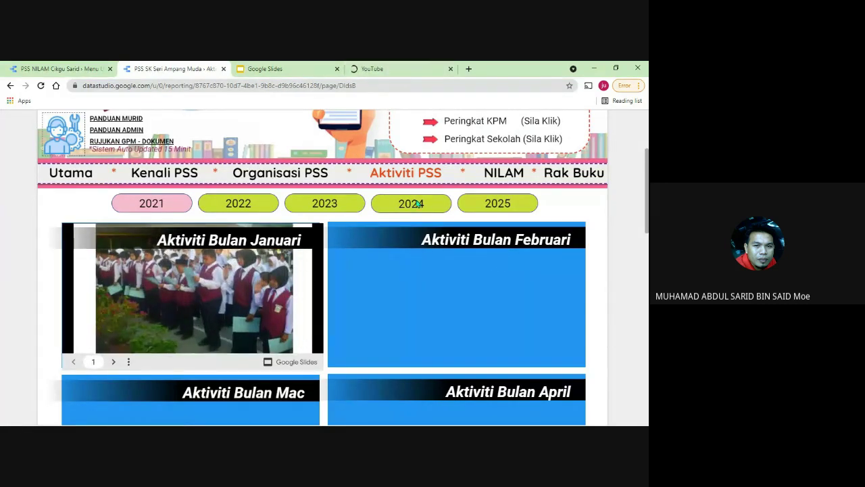
- Copy the school name SK SERI AMPANG MUDA from the report page
scroll(585, 212, "up", 4)
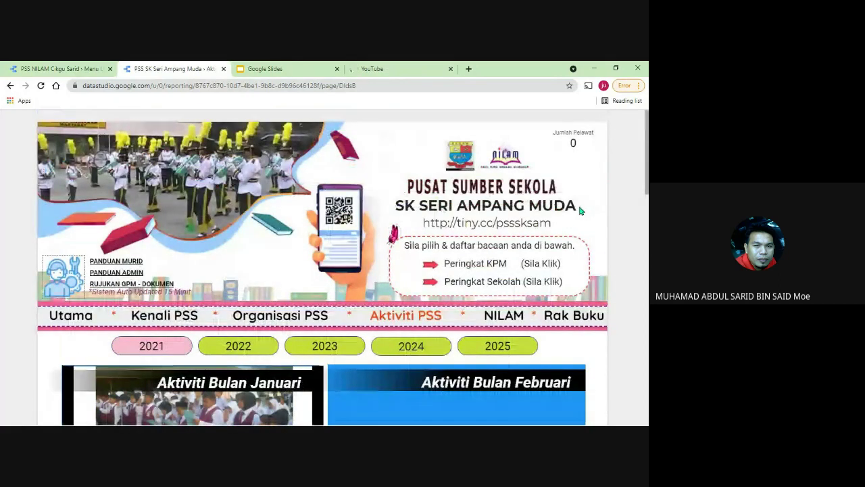
left_click_drag(579, 211, 399, 207)
right_click(410, 208)
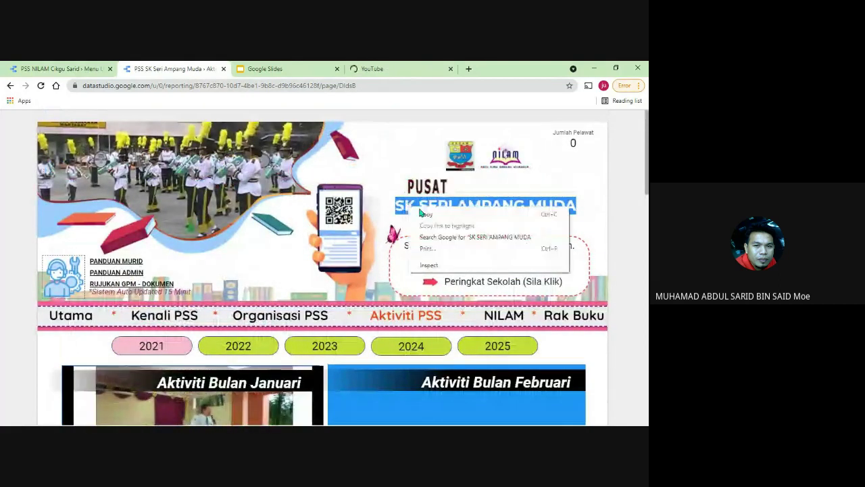
left_click(427, 214)
- Search YouTube for SK SERI AMPANG MUDA and browse the band video results
left_click(378, 69)
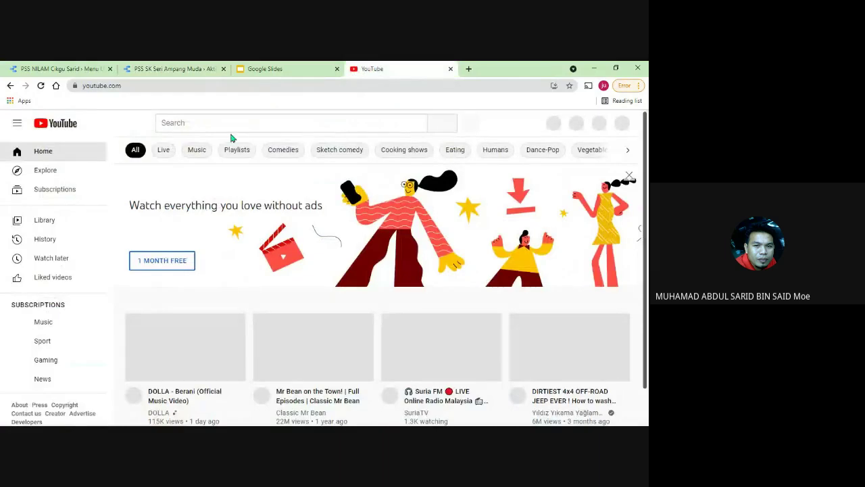
right_click(208, 122)
left_click(273, 194)
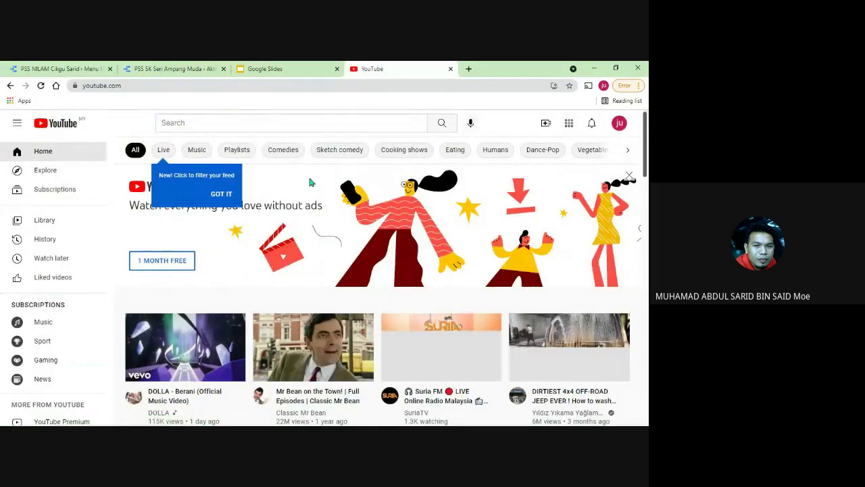
left_click(235, 122)
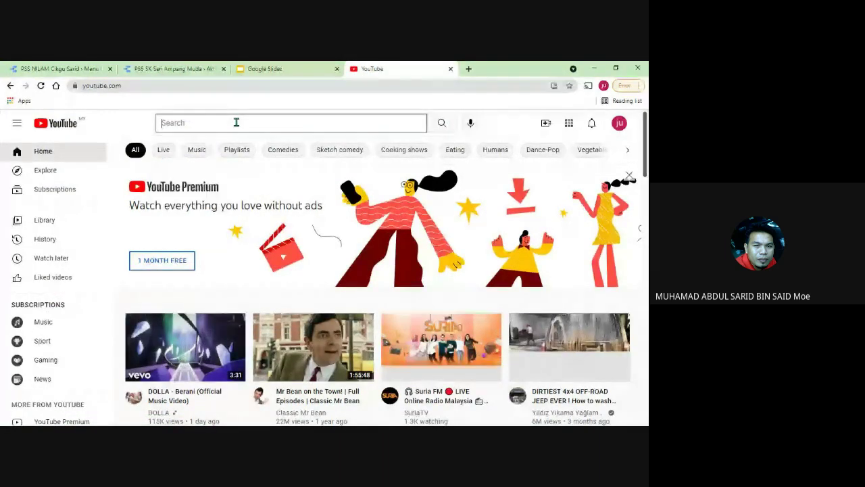
key("ctrl+v")
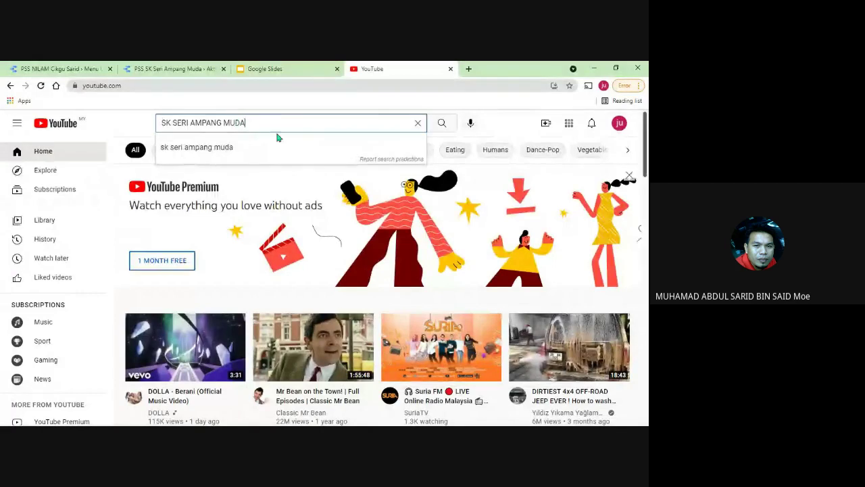
left_click(439, 124)
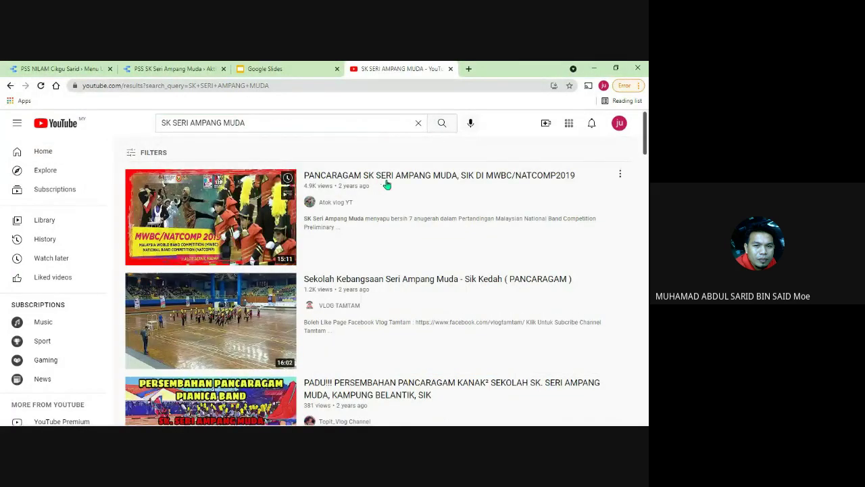
scroll(306, 220, "down", 4)
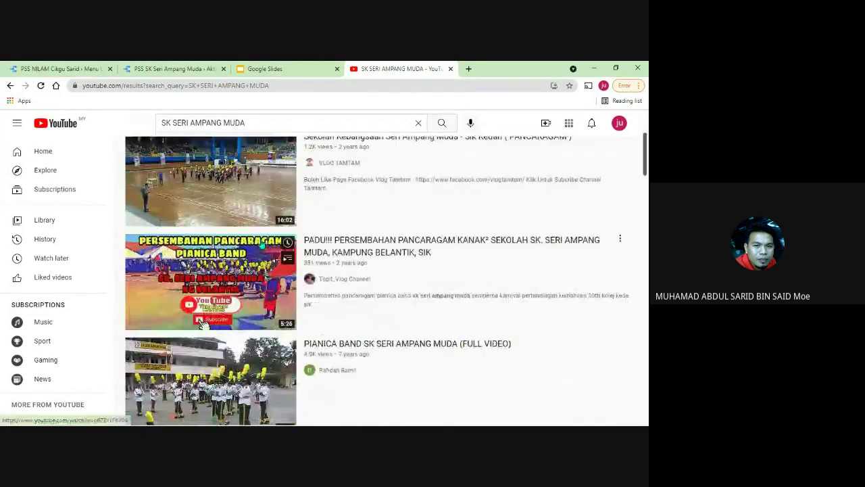
scroll(261, 244, "down", 5)
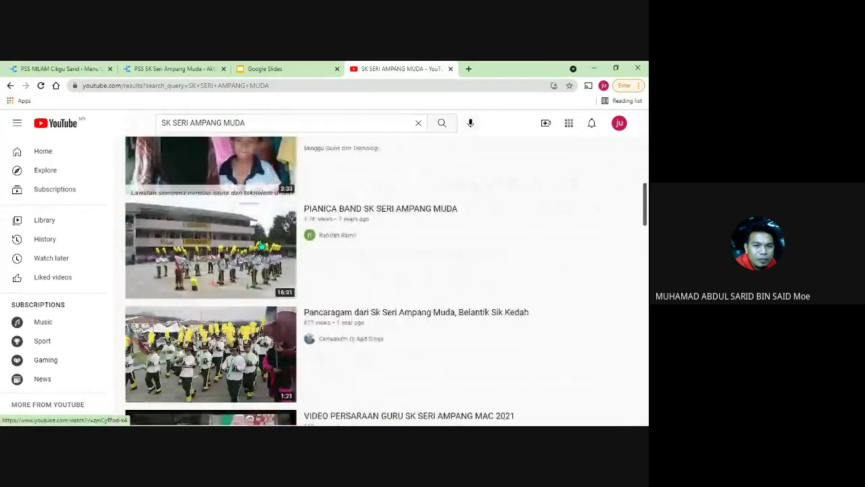
scroll(261, 245, "down", 1)
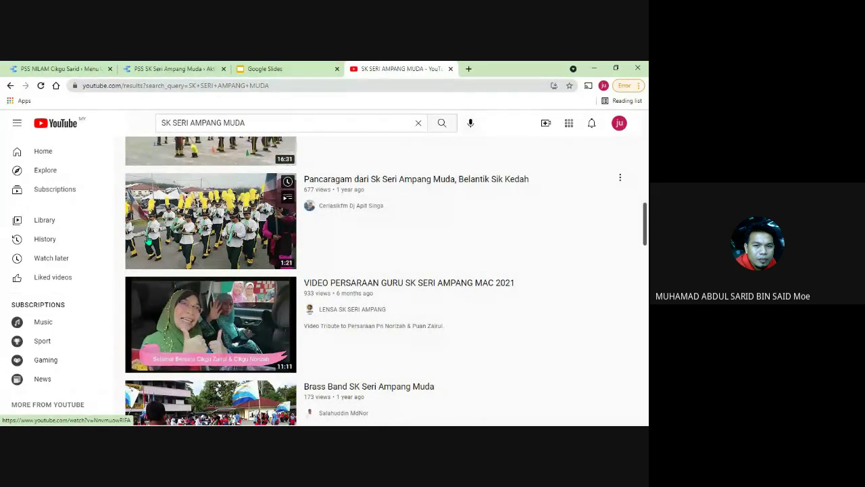
scroll(173, 232, "up", 1)
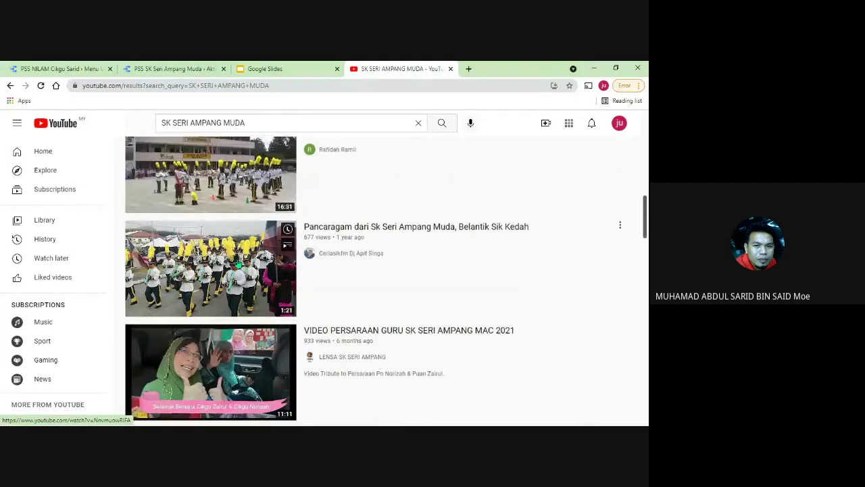
- Open the Pancaragam dari Sk Seri Ampang Muda video
left_click(205, 258)
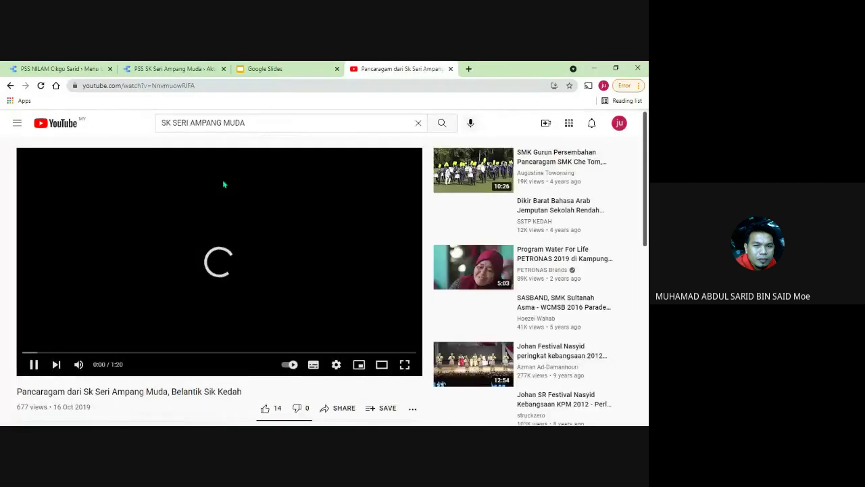
scroll(214, 245, "down", 3)
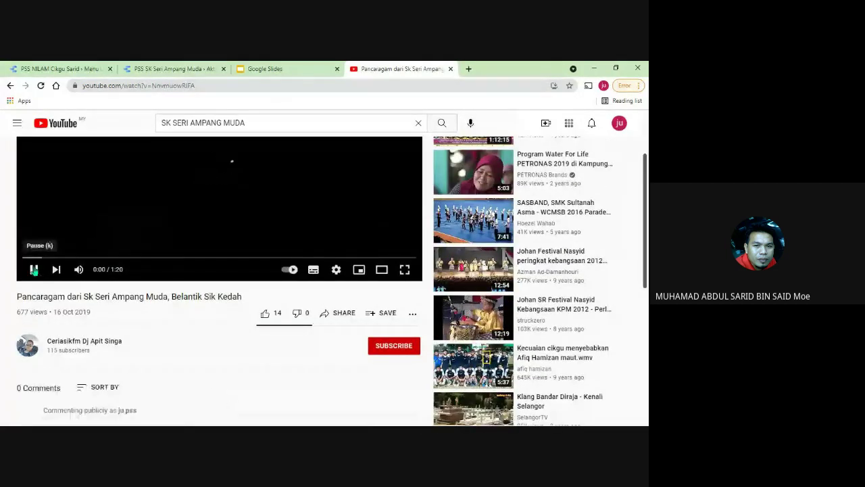
left_click(173, 68)
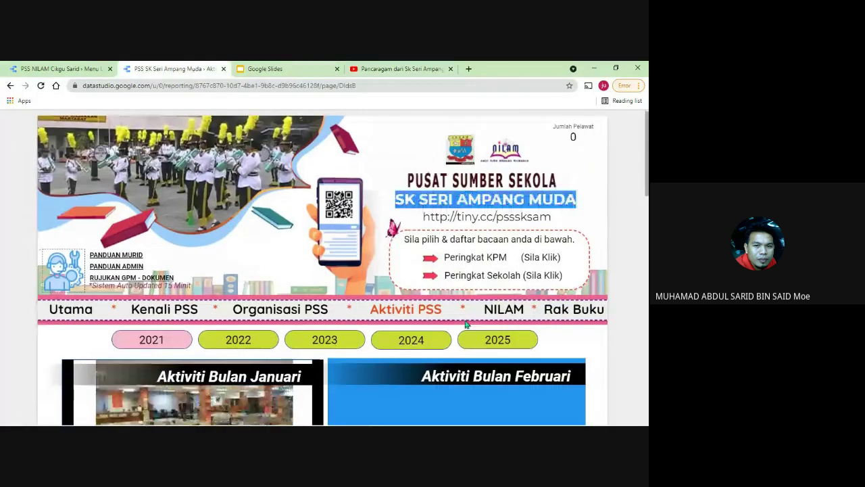
scroll(466, 325, "down", 3)
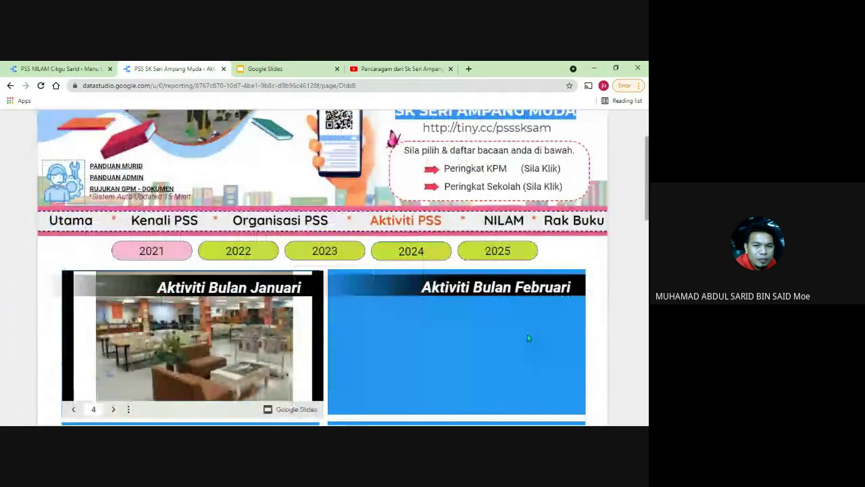
left_click(406, 68)
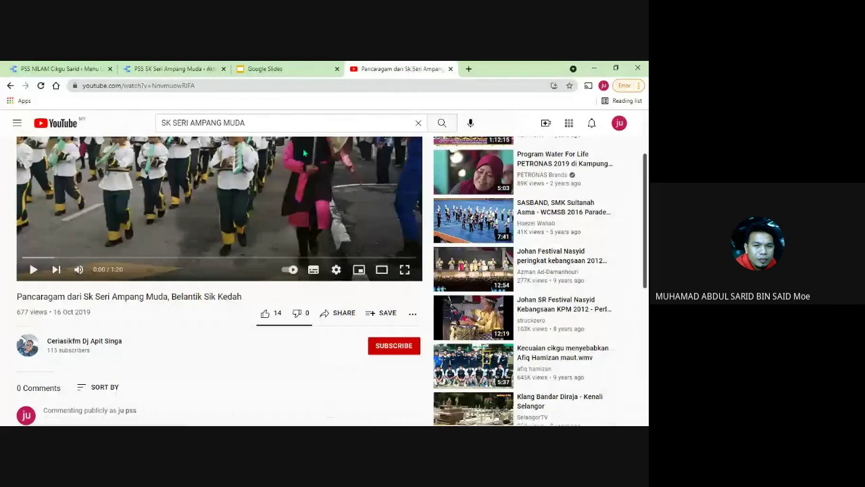
scroll(304, 153, "up", 2)
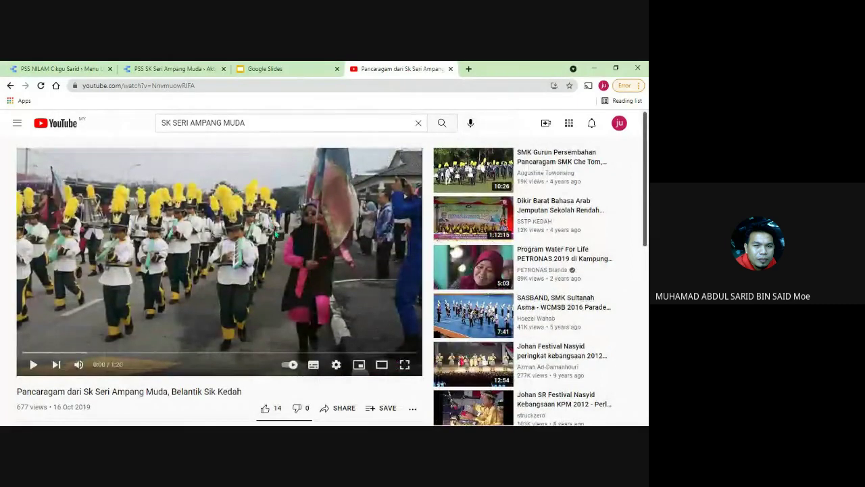
scroll(336, 365, "down", 1)
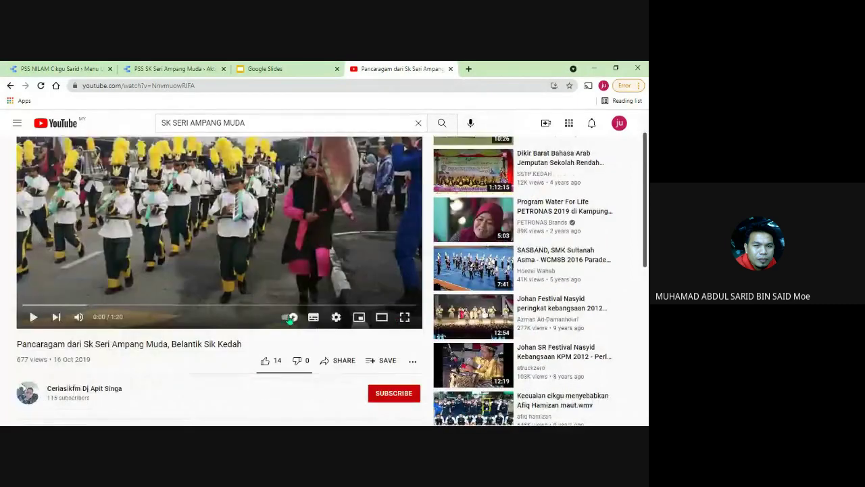
- Copy the video's share link and return to the school report page
left_click(339, 362)
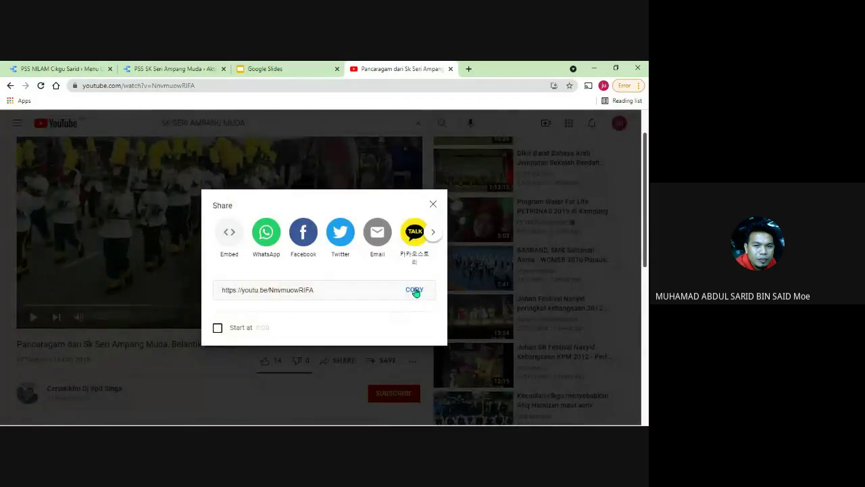
left_click(415, 290)
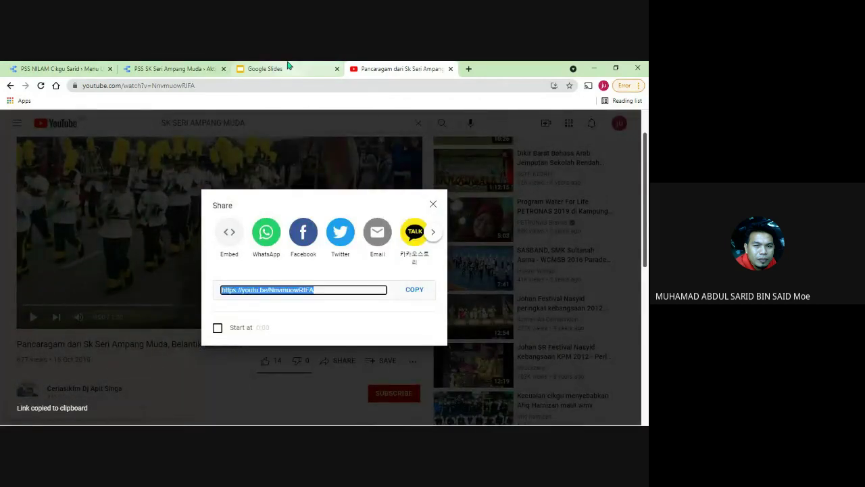
left_click(184, 68)
scroll(488, 115, "up", 3)
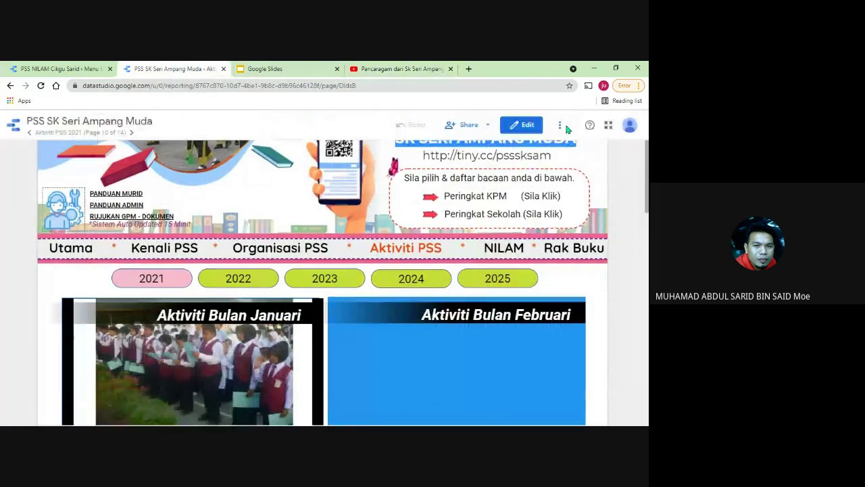
- Add a URL embed over the Februari panel with the pasted Pancaragam YouTube link
left_click(525, 125)
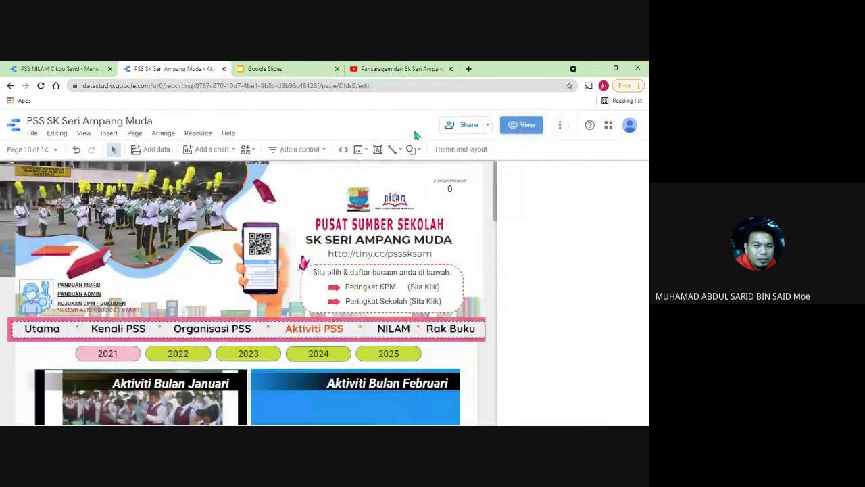
left_click(343, 150)
scroll(252, 178, "down", 3)
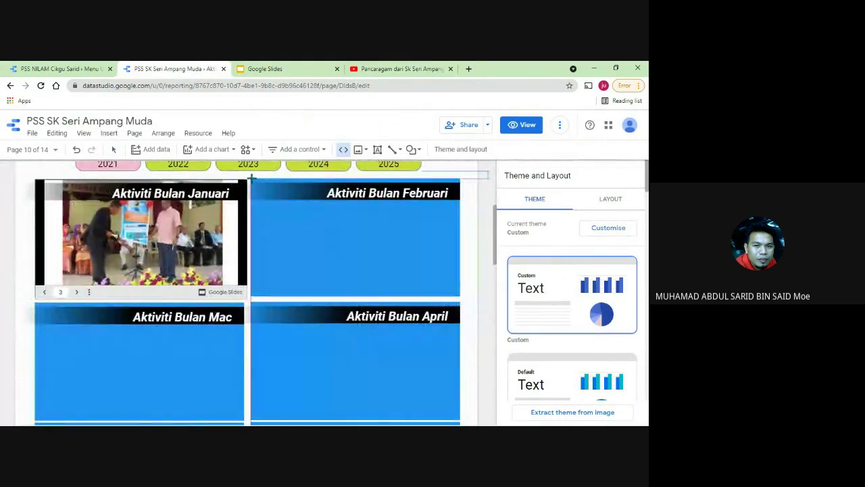
left_click_drag(308, 192, 453, 293)
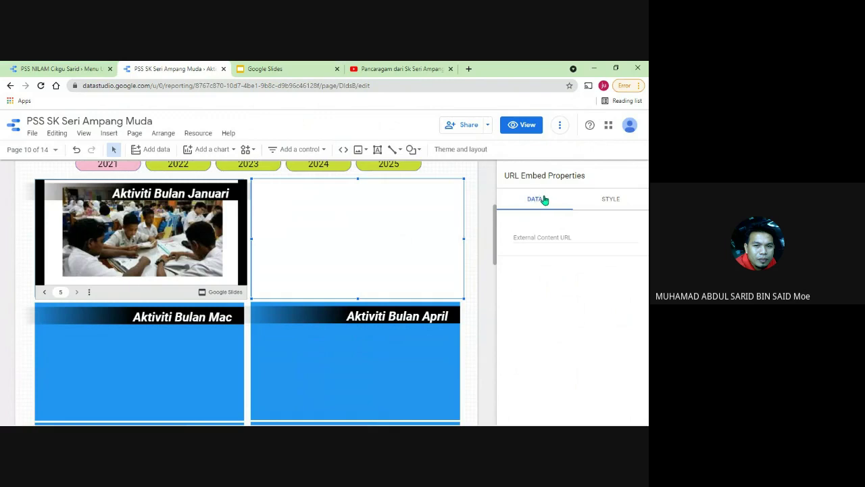
left_click(533, 237)
right_click(534, 238)
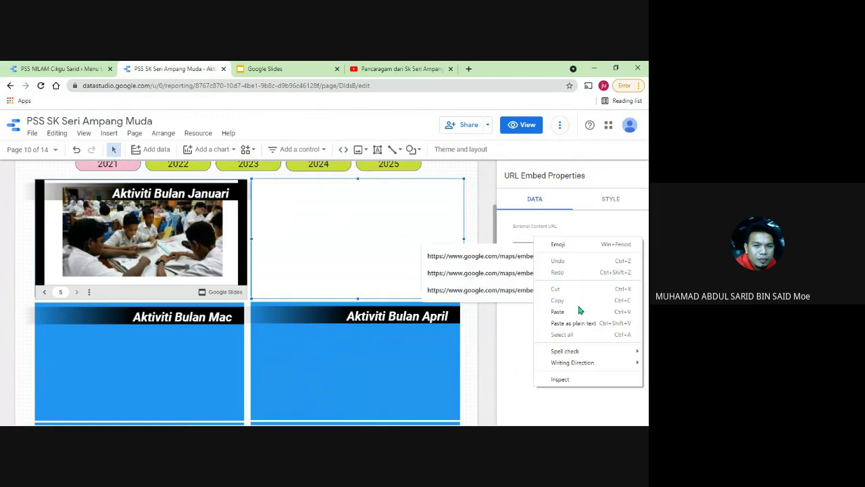
left_click(558, 311)
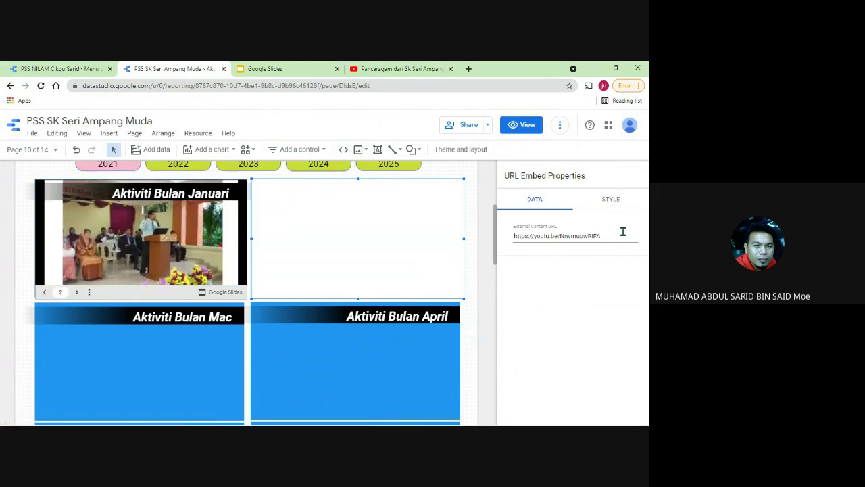
- Send the video embed to the back, behind the Aktiviti Bulan Februari heading
right_click(398, 203)
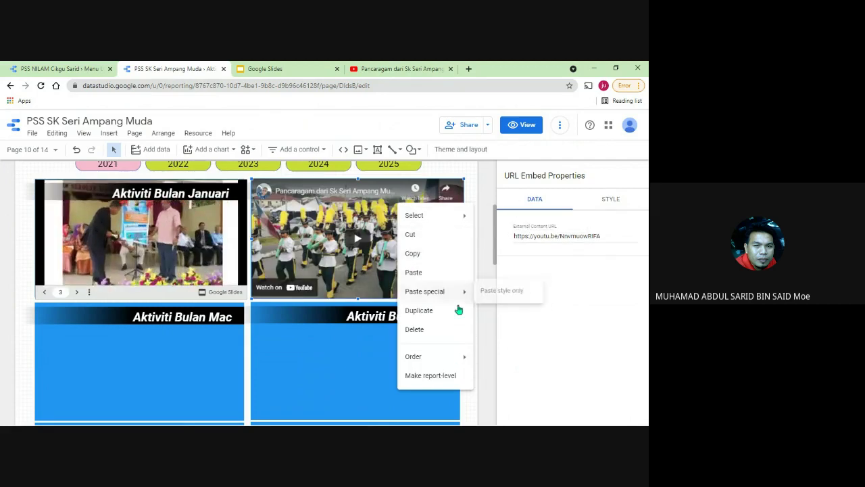
mouse_move(451, 363)
left_click(490, 360)
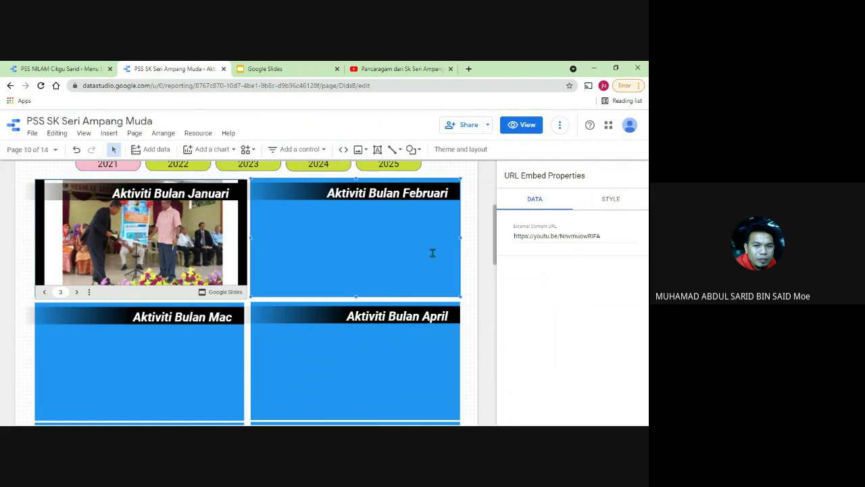
left_click(433, 255)
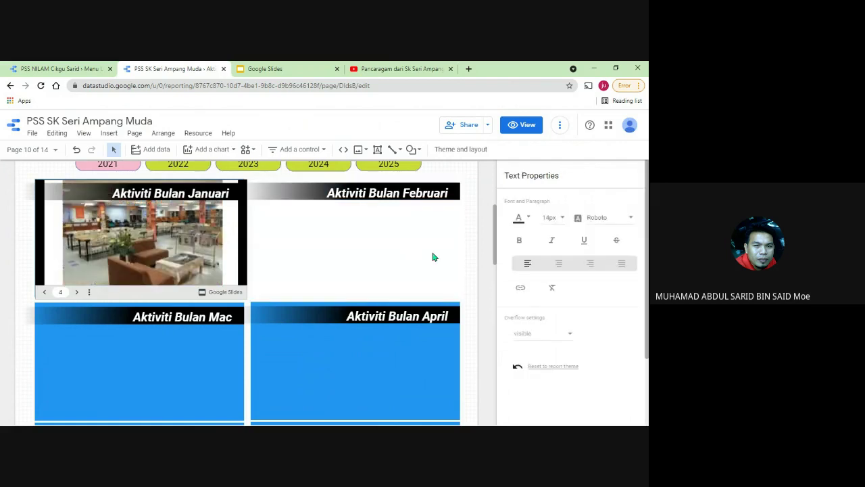
key("Escape")
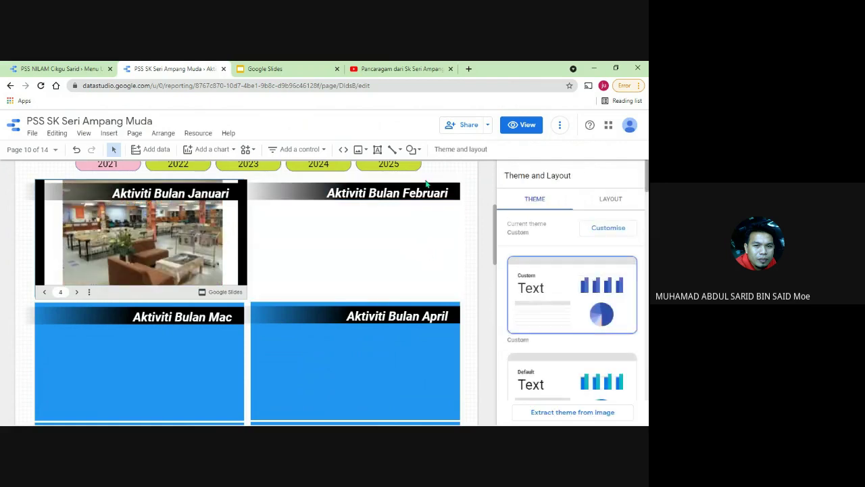
- Preview the report and test-play the Februari video, then move to the Google Slides home page
left_click(526, 128)
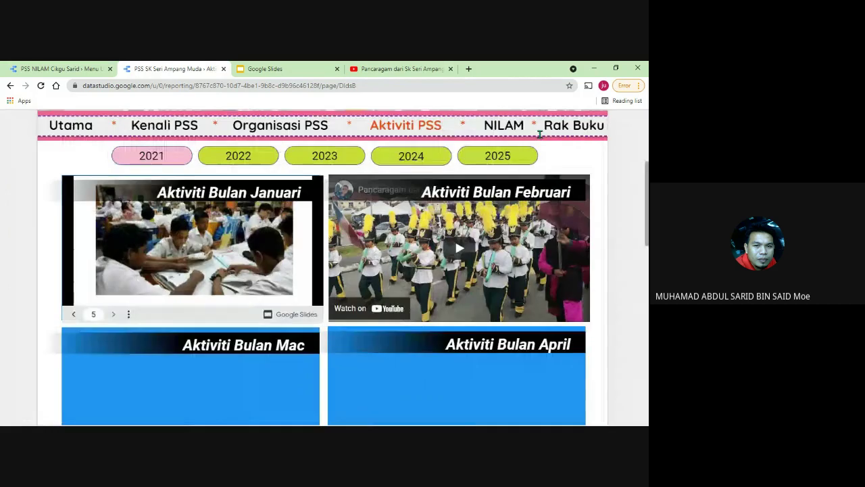
left_click(465, 255)
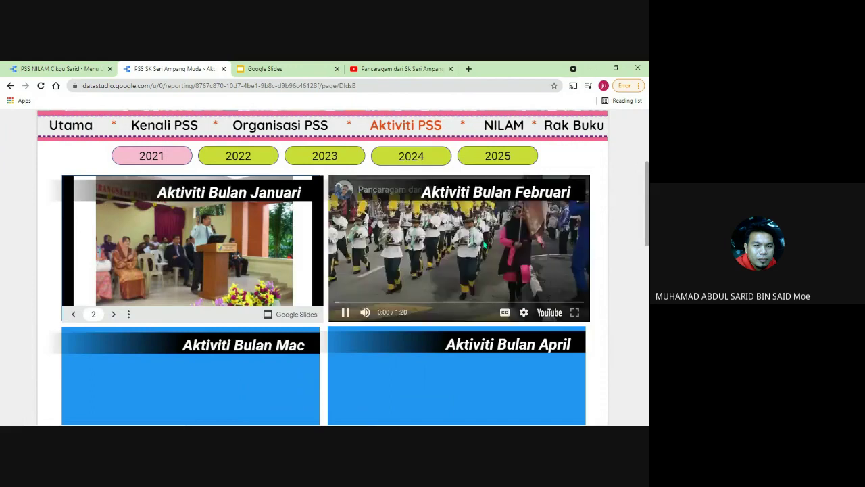
left_click(346, 315)
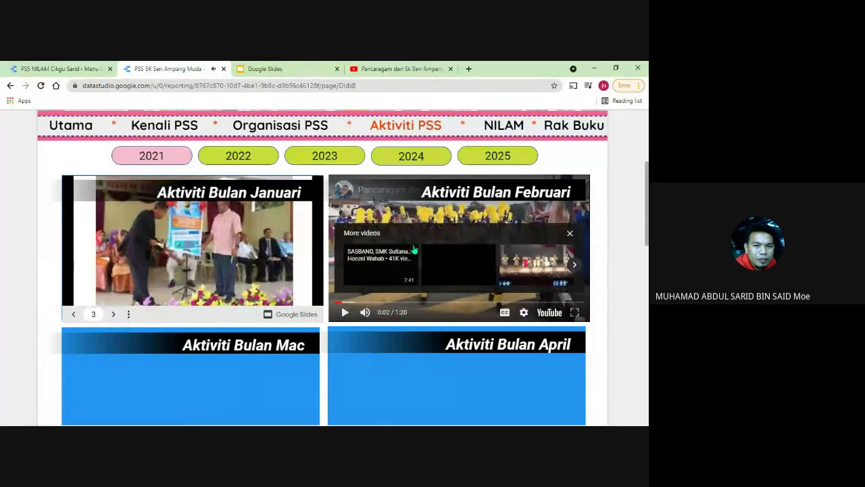
left_click(571, 234)
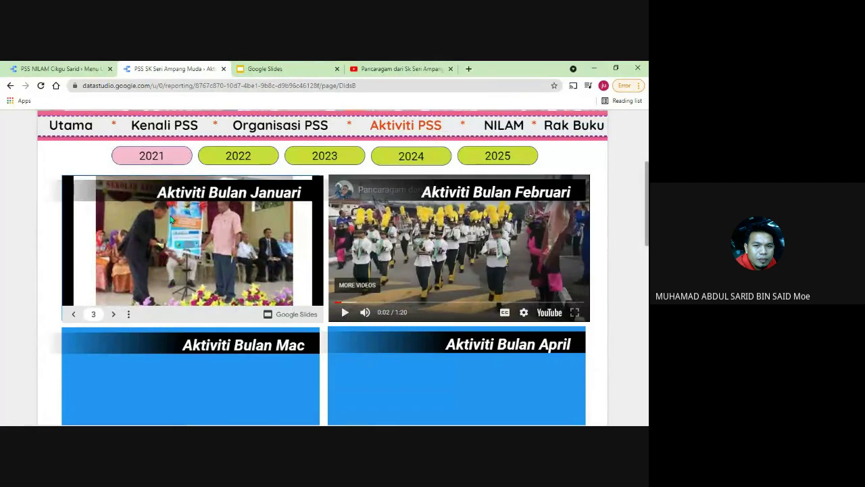
left_click(287, 68)
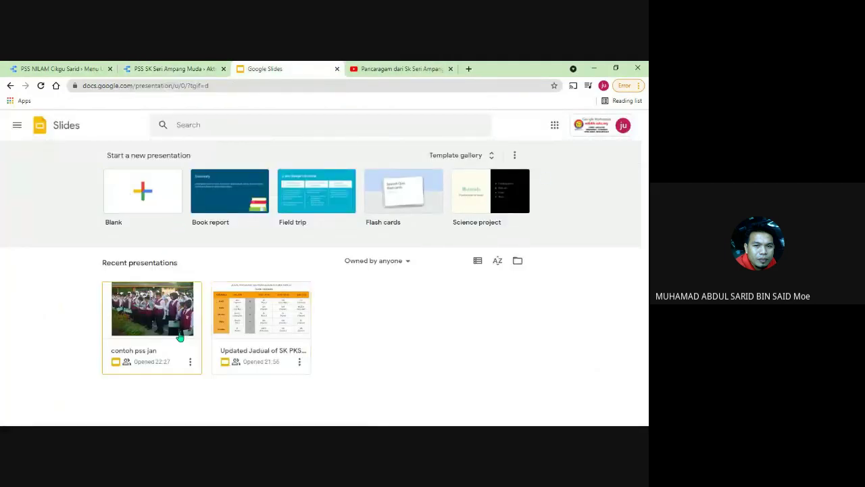
- Open the contoh pss jan presentation from Recent presentations on the Slides home page
left_click(169, 67)
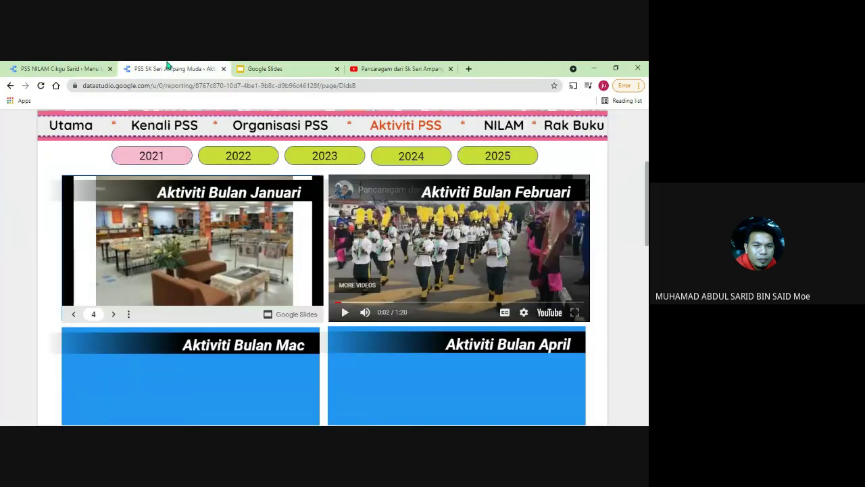
left_click(294, 70)
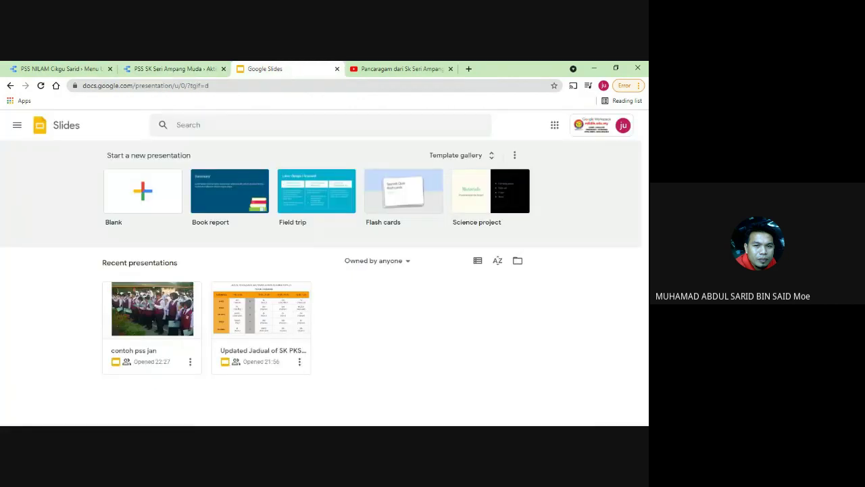
left_click(191, 363)
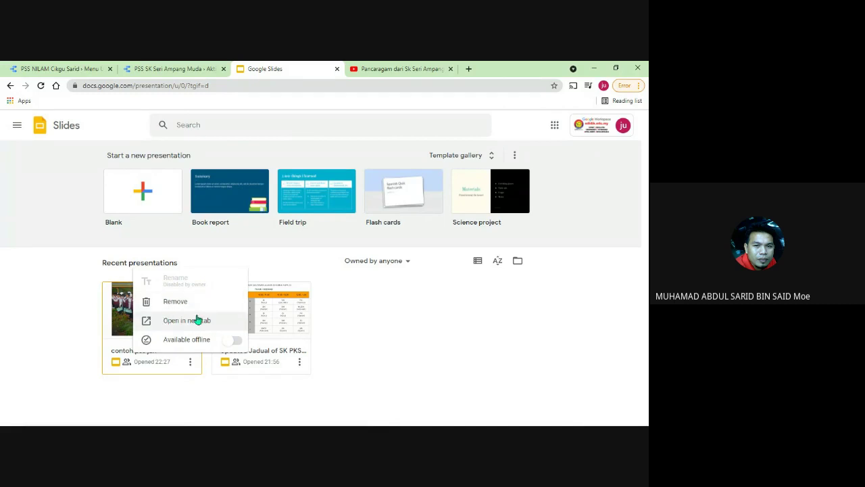
left_click(373, 349)
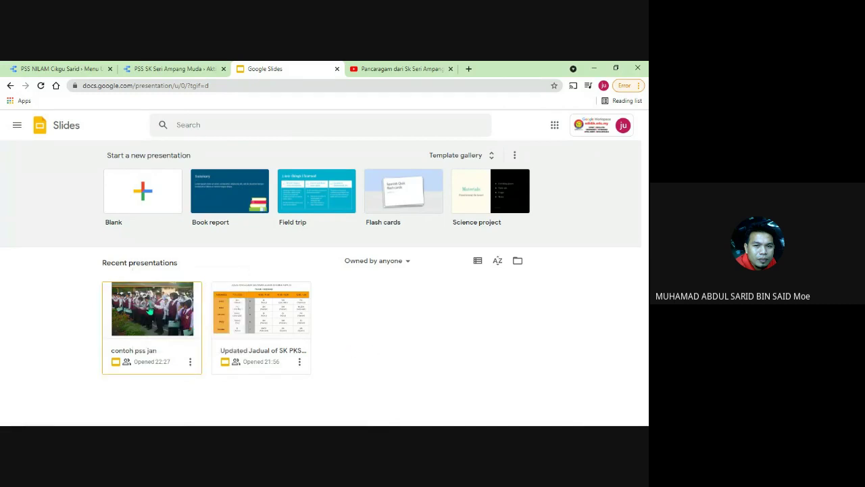
left_click(149, 309)
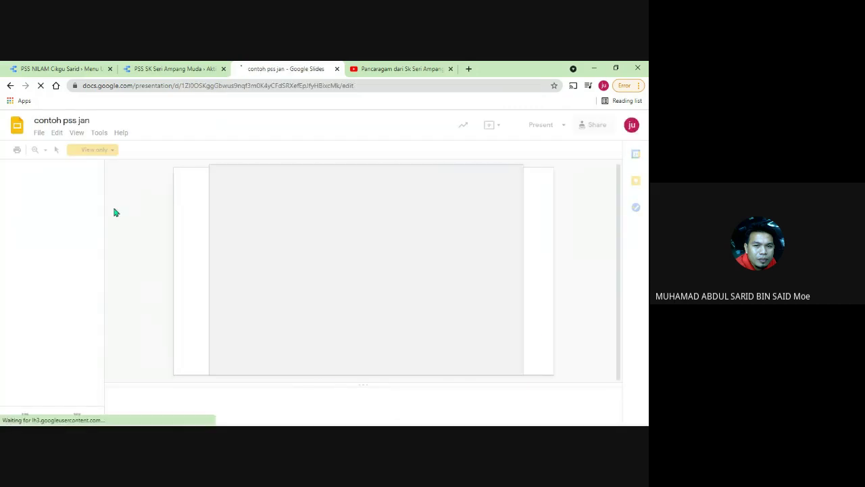
- Copy the entire contoh pss jan presentation as a new presentation named 'mac'
left_click(40, 134)
mouse_move(81, 208)
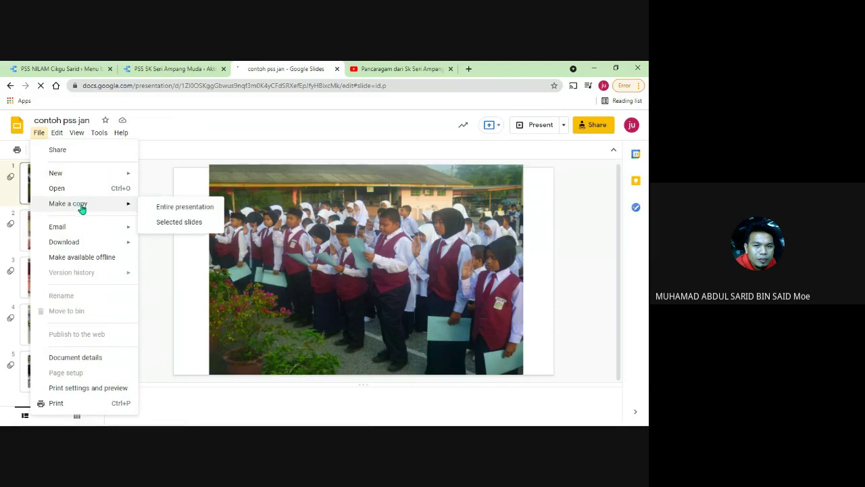
left_click(196, 211)
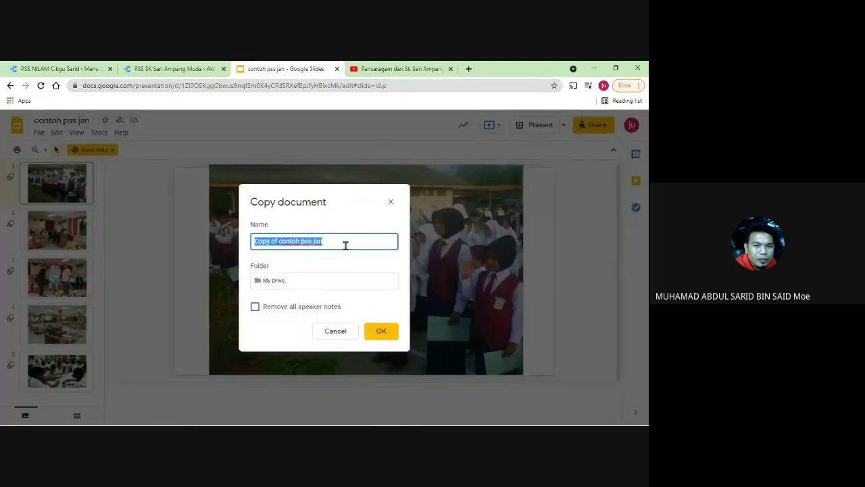
type("mac")
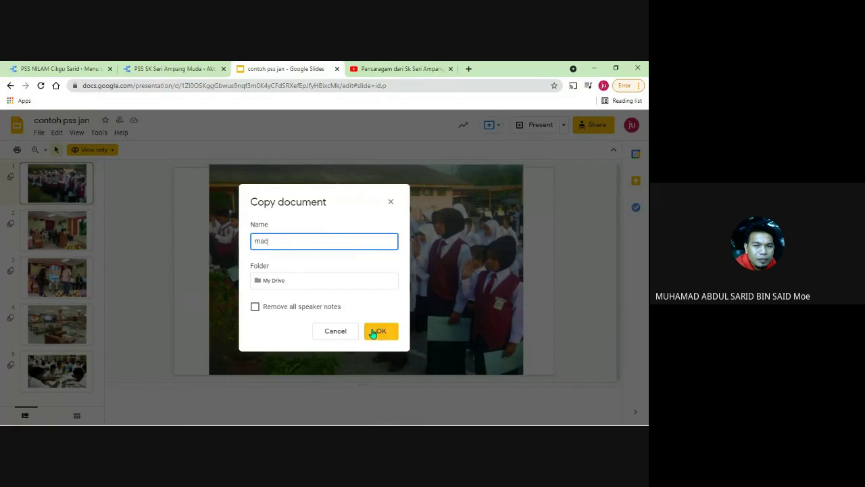
left_click(372, 334)
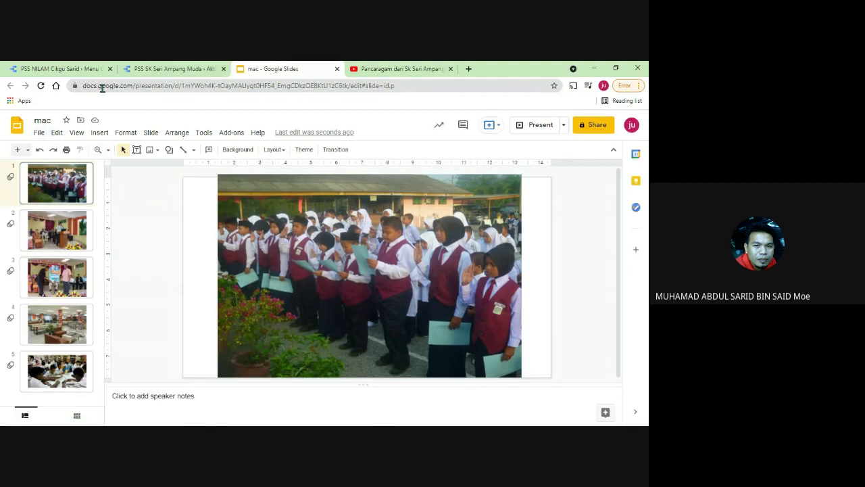
- Publish the mac presentation to the web with slides auto-advancing every second
left_click(156, 70)
scroll(255, 342, "down", 1)
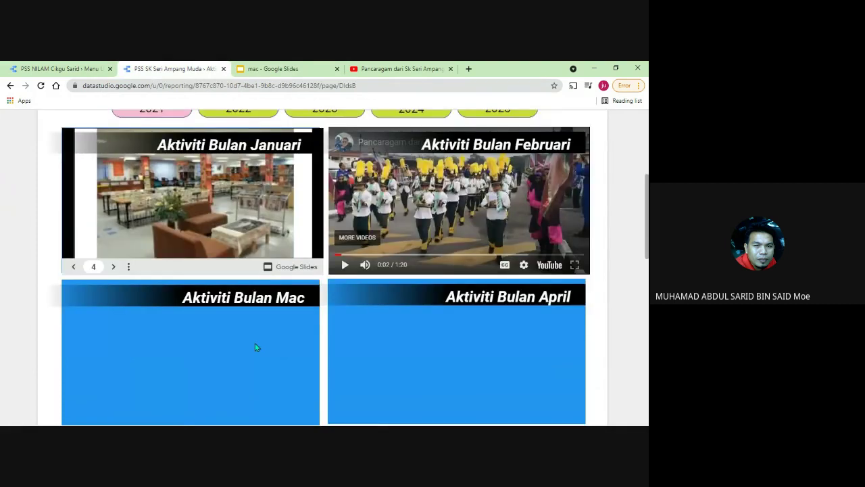
scroll(255, 342, "down", 2)
left_click(286, 66)
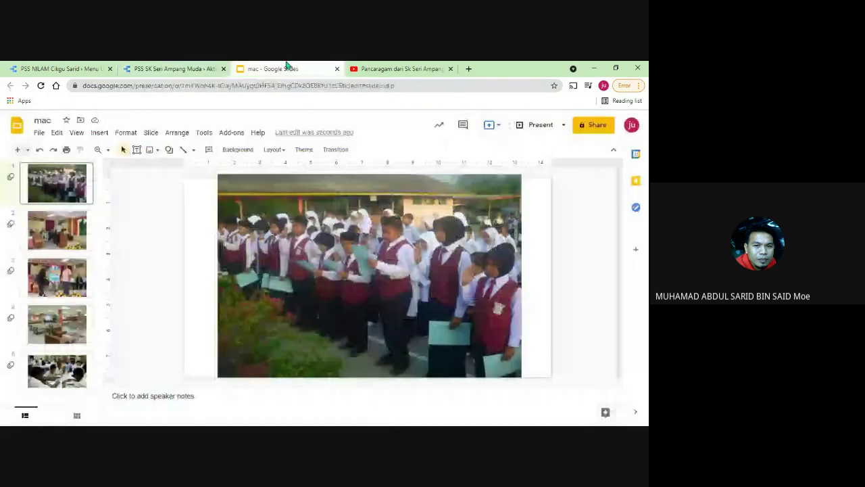
left_click(39, 132)
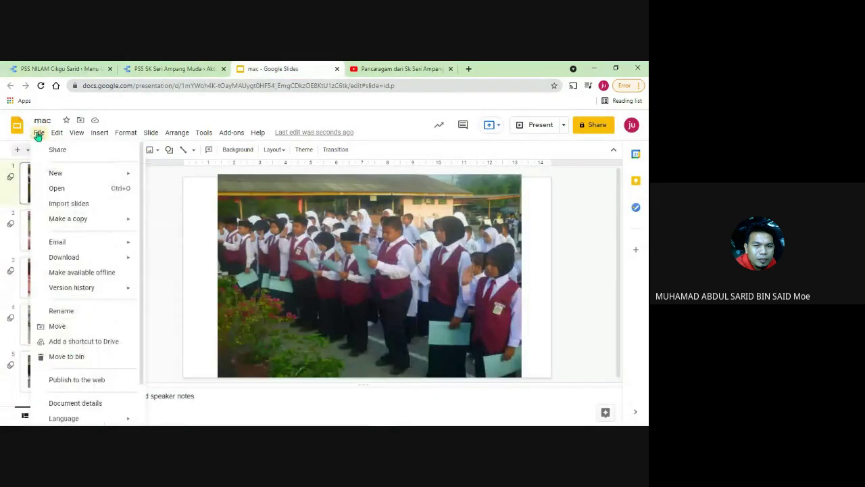
left_click(77, 380)
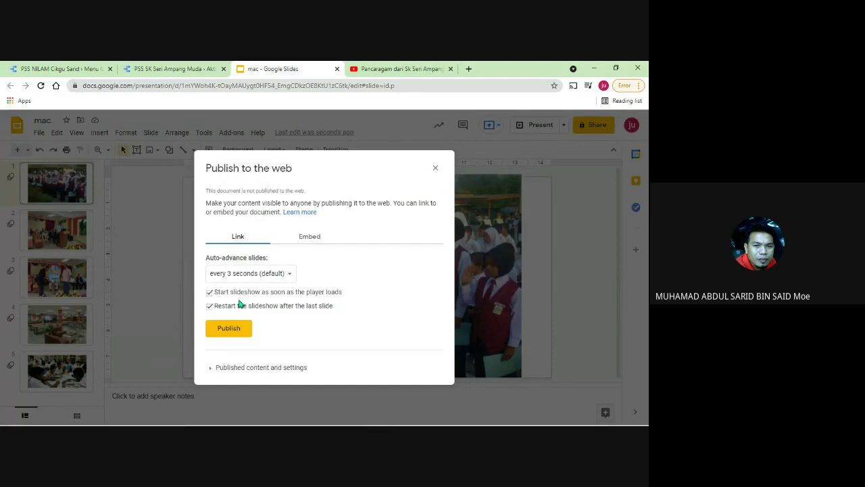
left_click(257, 274)
left_click(254, 243)
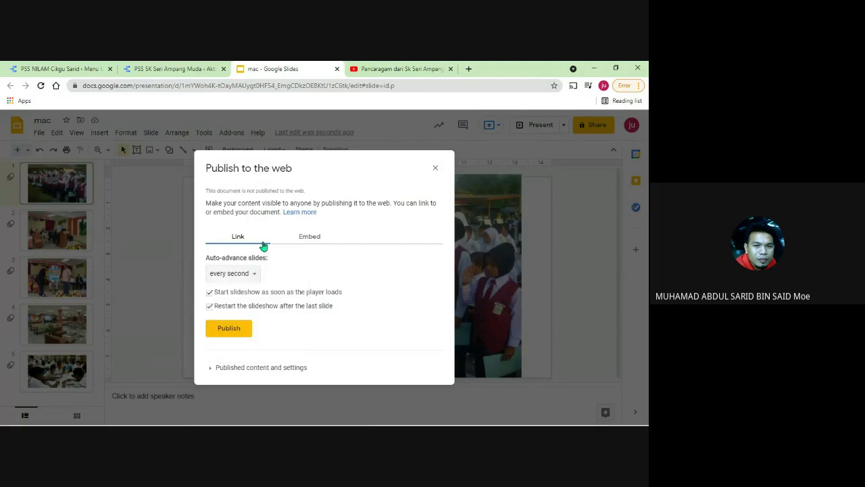
left_click(237, 329)
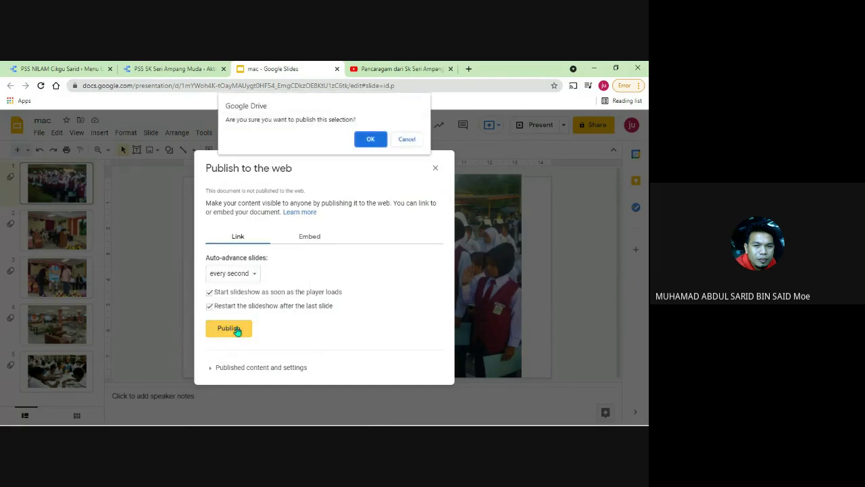
left_click(369, 142)
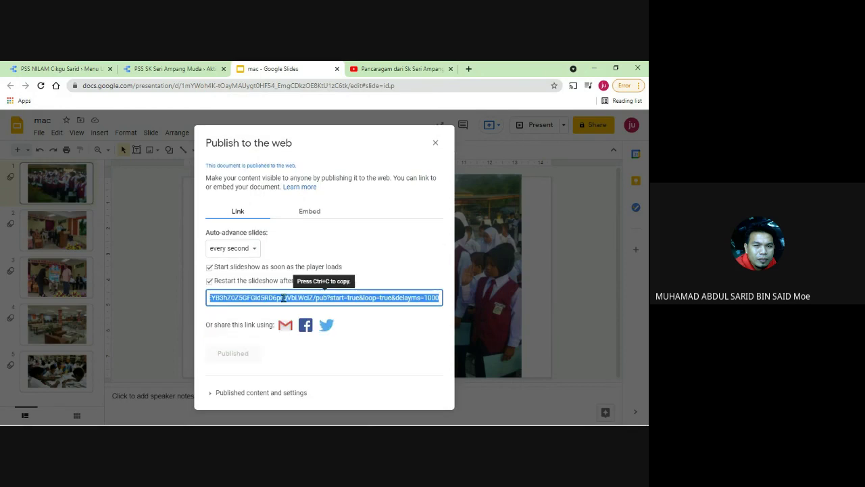
- Copy the published presentation link and go back to the Data Studio report
right_click(383, 301)
left_click(397, 305)
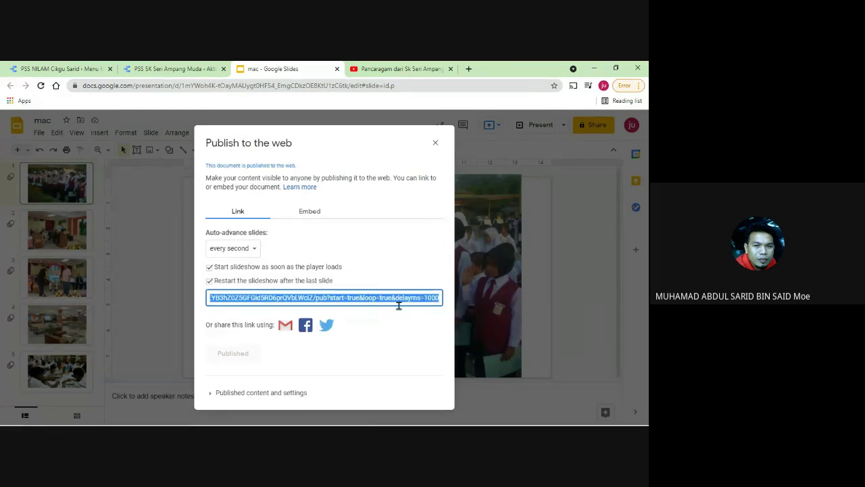
left_click(148, 67)
scroll(555, 177, "up", 3)
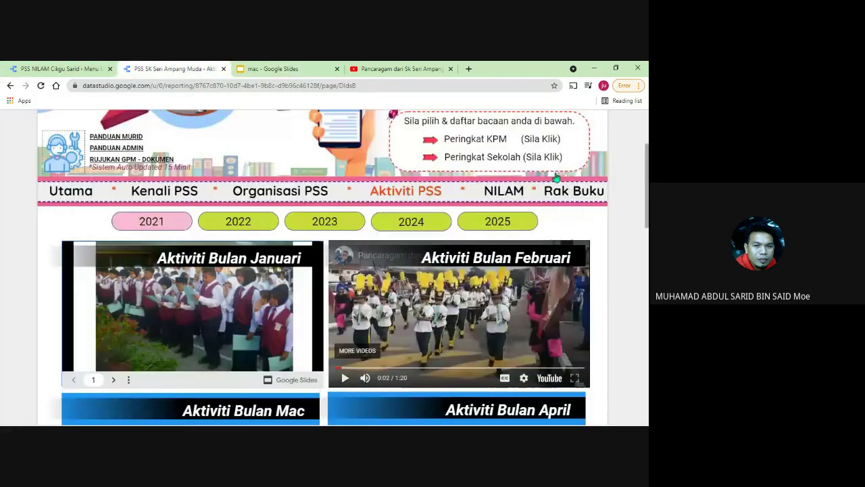
- In edit mode, draw an embedded web content box over the Mac tile
scroll(556, 177, "up", 2)
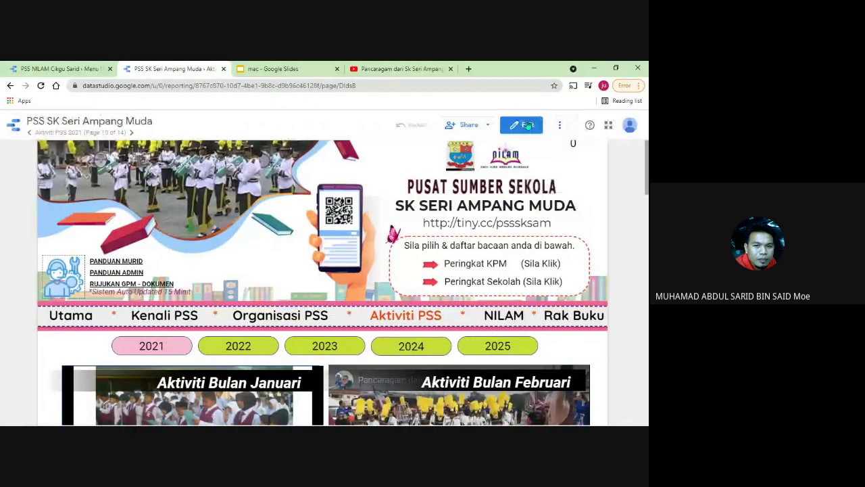
left_click(526, 125)
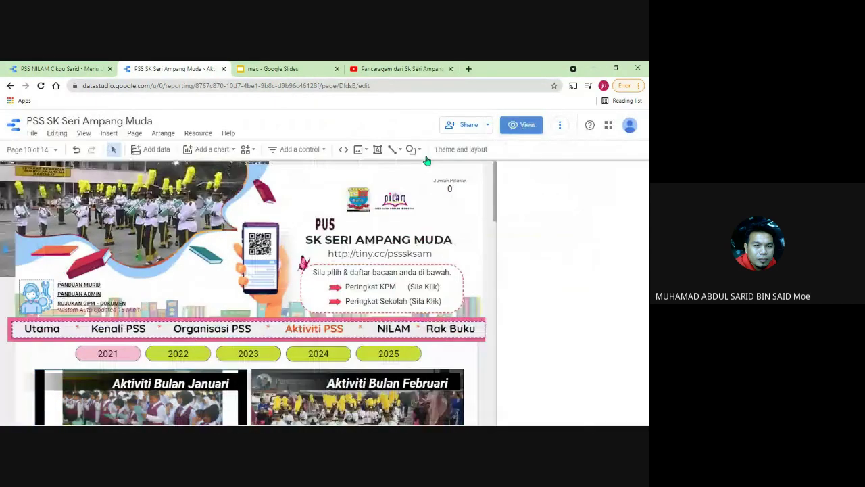
left_click(344, 150)
scroll(141, 269, "down", 5)
scroll(140, 268, "up", 2)
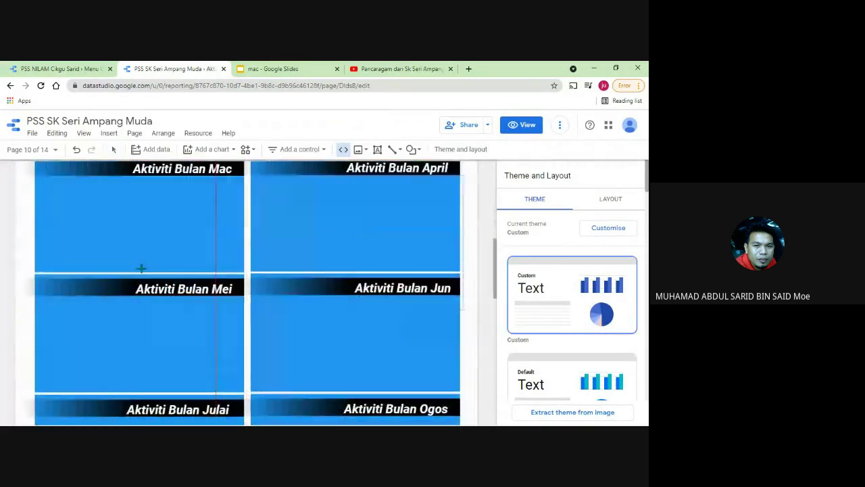
scroll(141, 268, "up", 1)
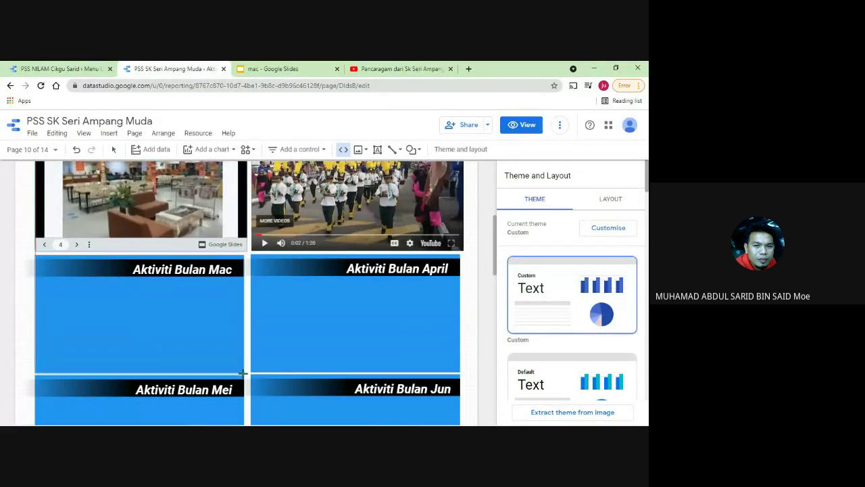
left_click_drag(242, 371, 244, 374)
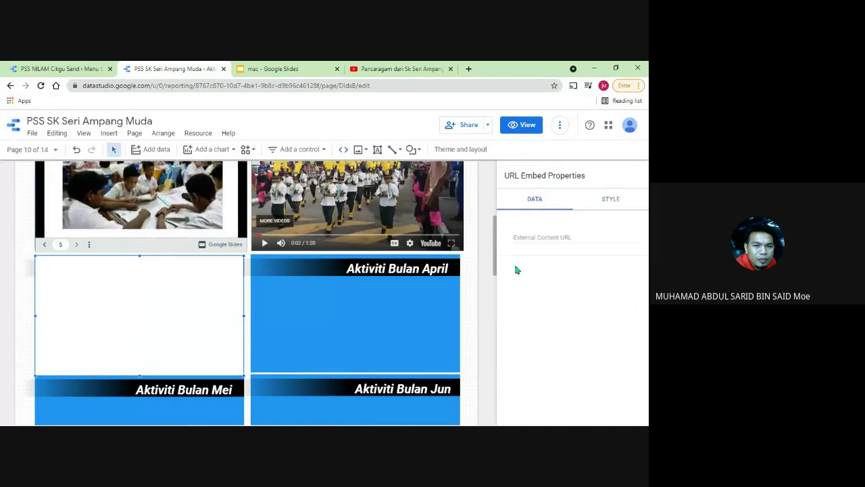
- Set the embed's URL to the published mac slides link, replacing the wrong video link
left_click(536, 236)
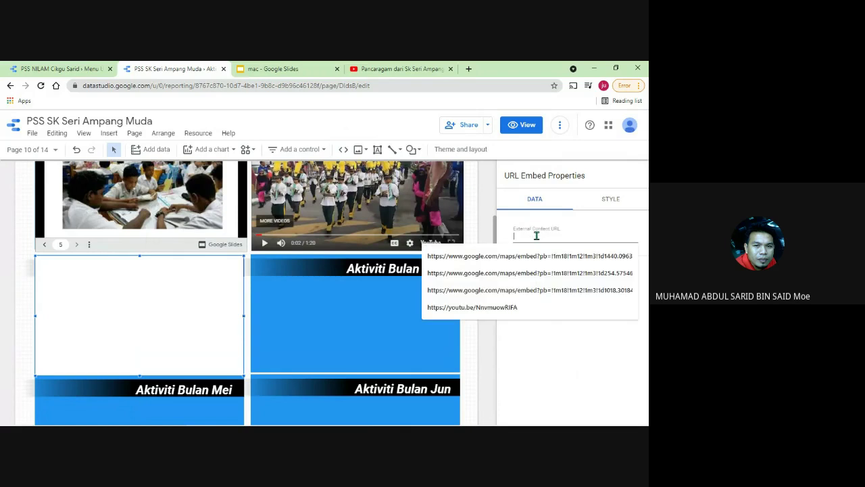
right_click(549, 234)
left_click(574, 311)
left_click(574, 311)
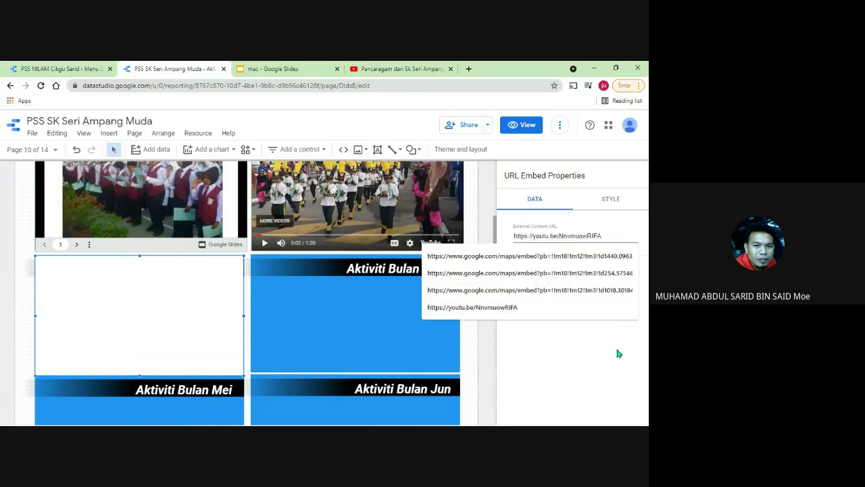
triple_click(604, 236)
key("ctrl+v")
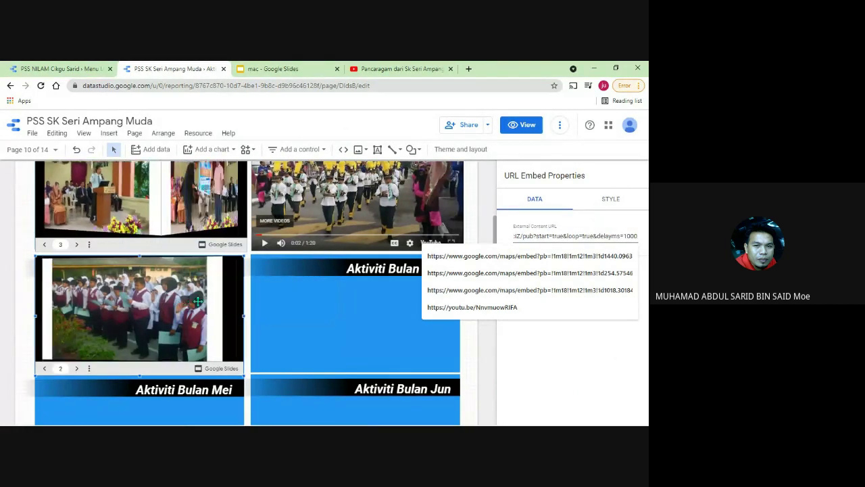
- Send the slides embed behind the Aktiviti Bulan Mac card, deselect it, and preview the report
right_click(174, 298)
mouse_move(216, 264)
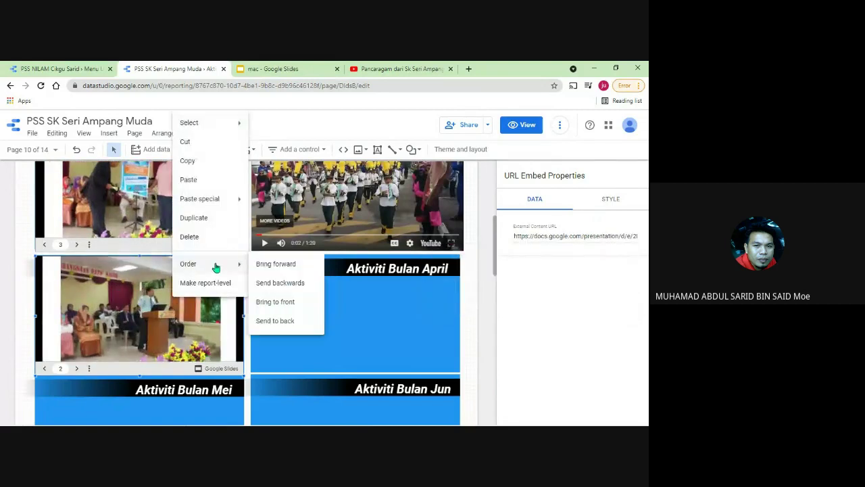
left_click(292, 321)
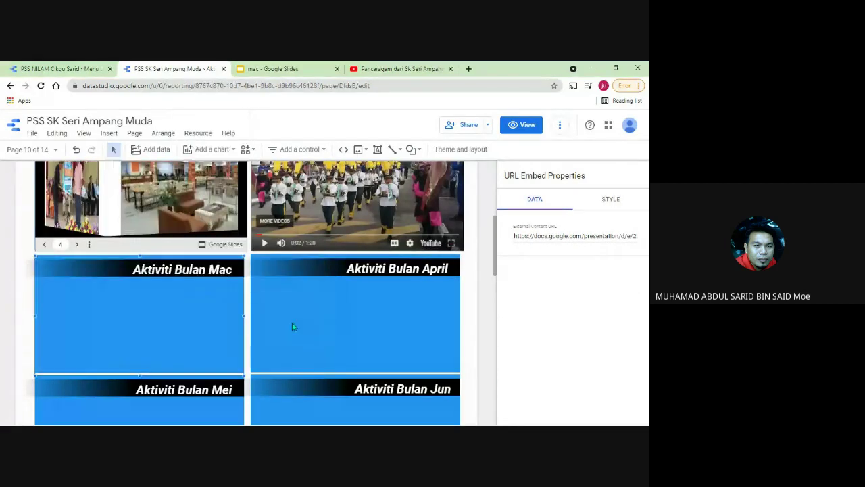
left_click(158, 299)
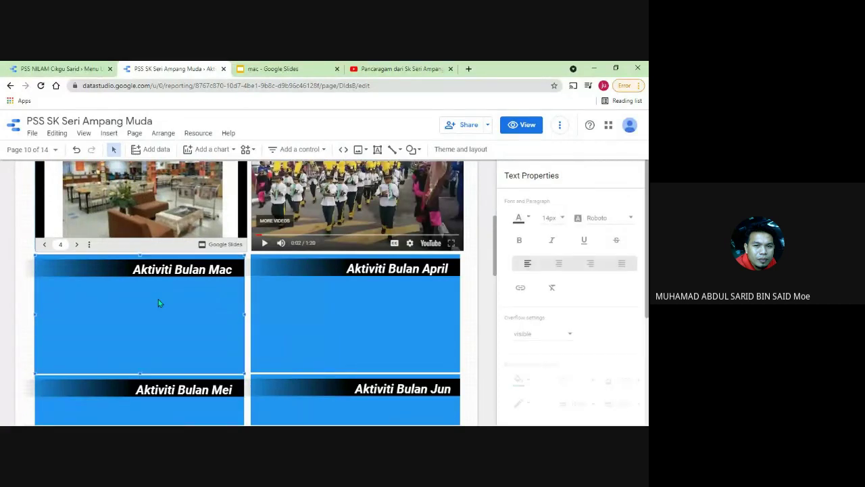
left_click(158, 299)
left_click(158, 302)
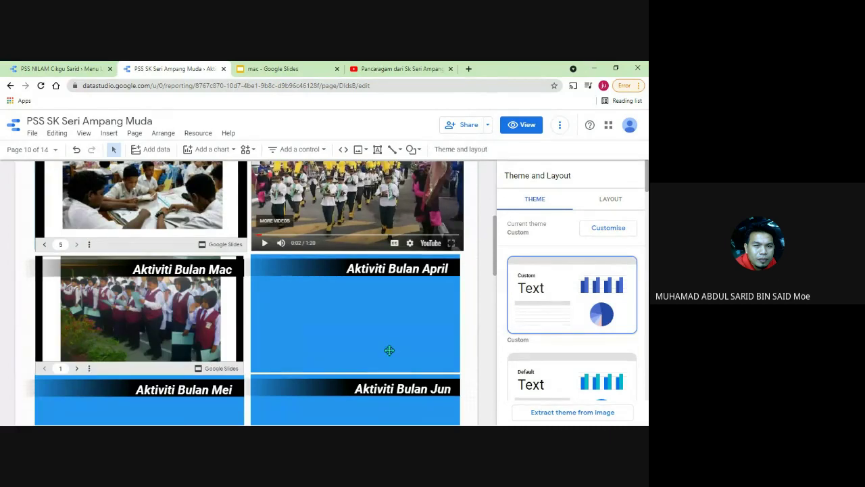
left_click(409, 301)
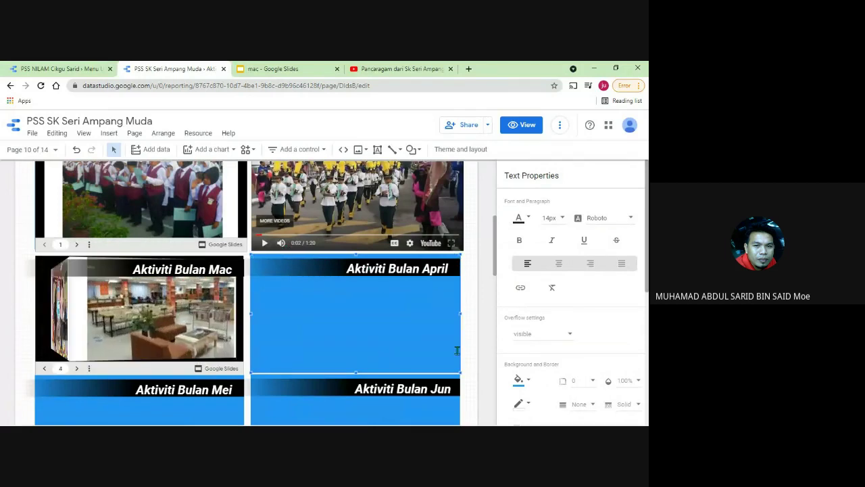
left_click(527, 124)
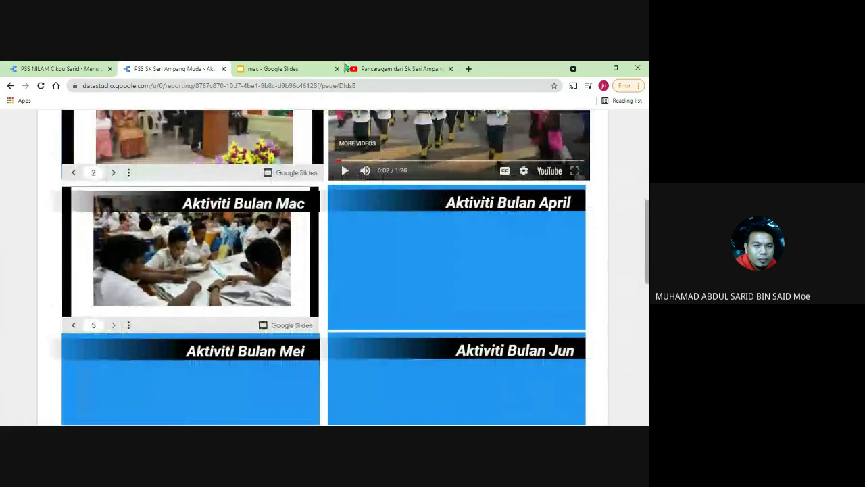
left_click(316, 71)
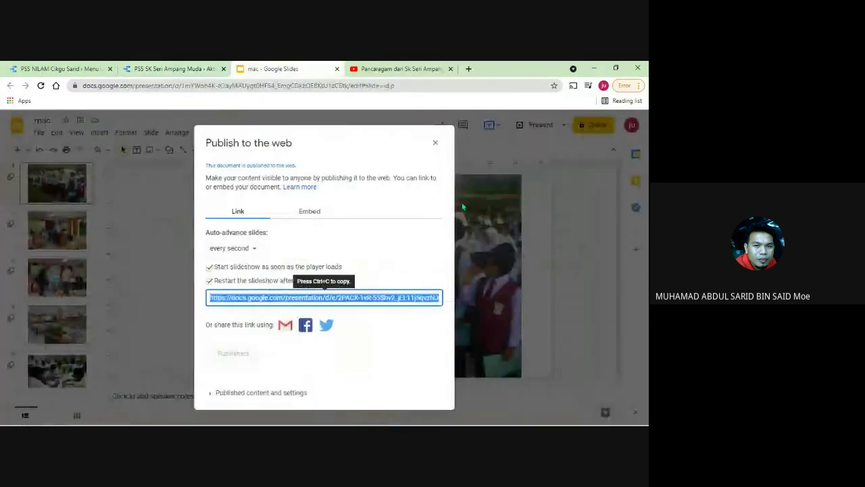
- Start replacing the first slide's photo by URL and search a new tab for 'unit uniform pengakap'
left_click(435, 142)
left_click(349, 217)
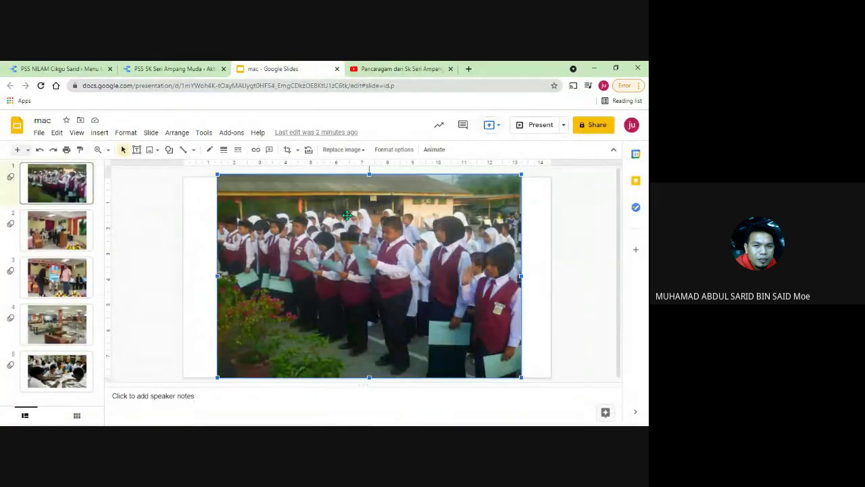
left_click(358, 150)
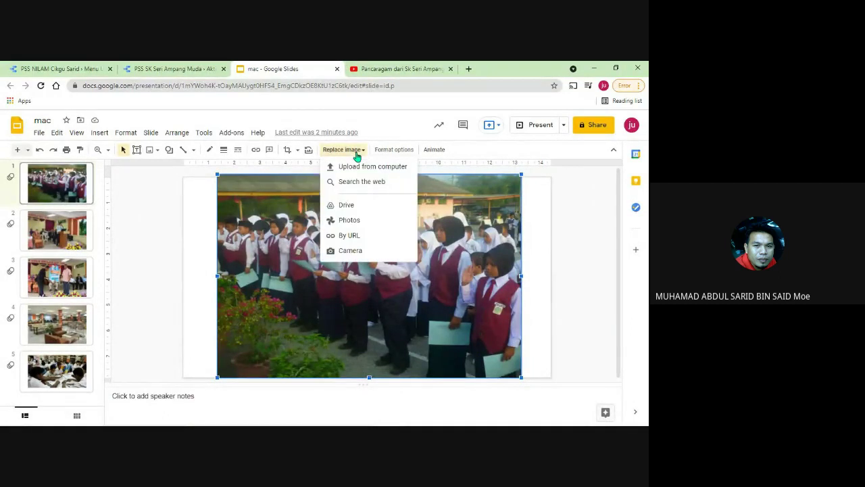
left_click(349, 235)
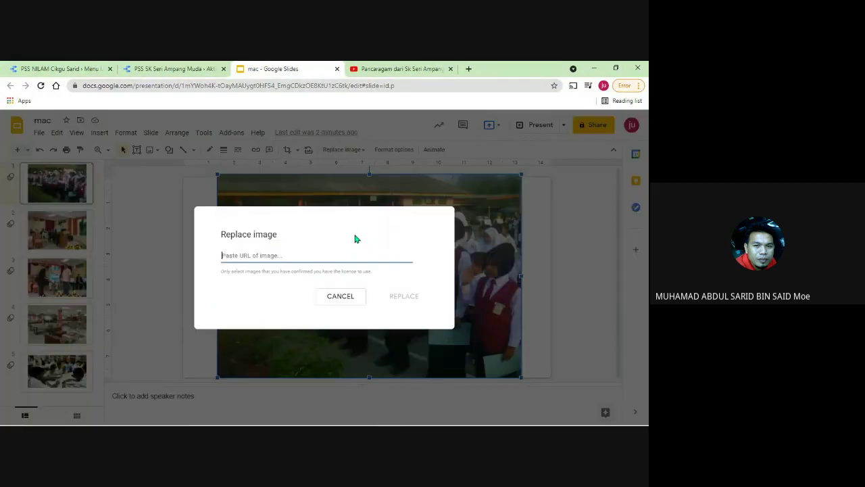
left_click(469, 68)
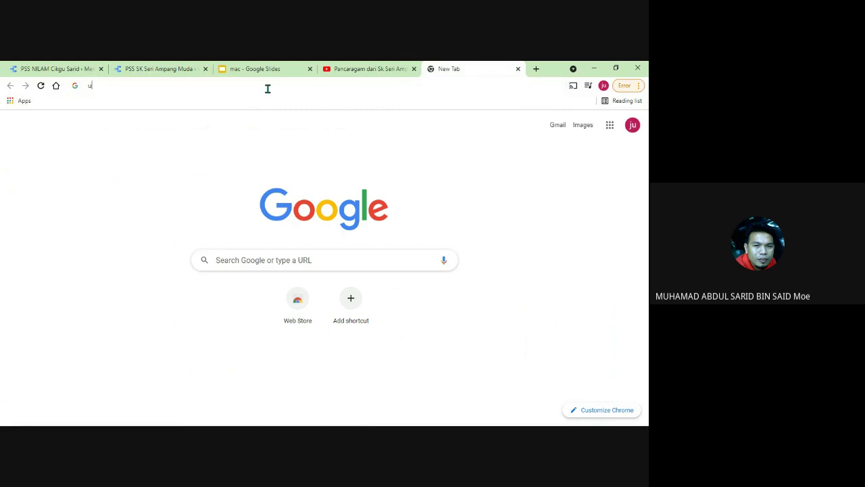
type("unit uniform")
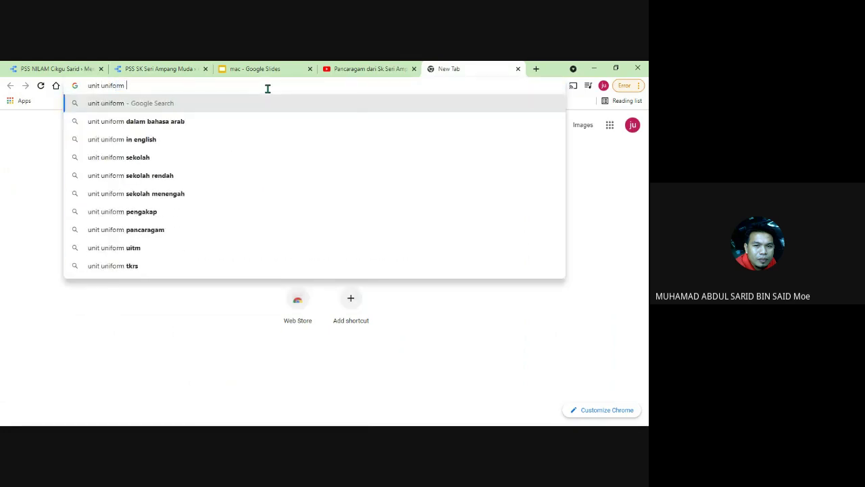
type(" pengakap")
- Search images for 'unit uniform pengakap' and copy the scout girls photo's address
key("Return")
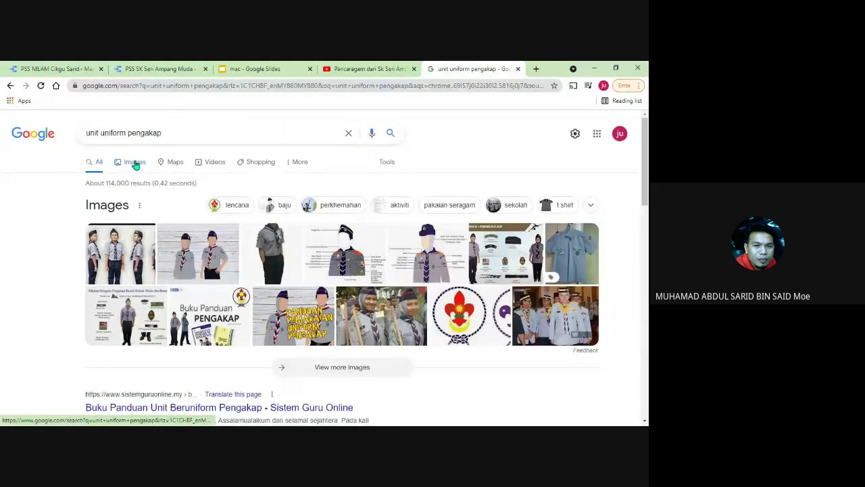
left_click(136, 163)
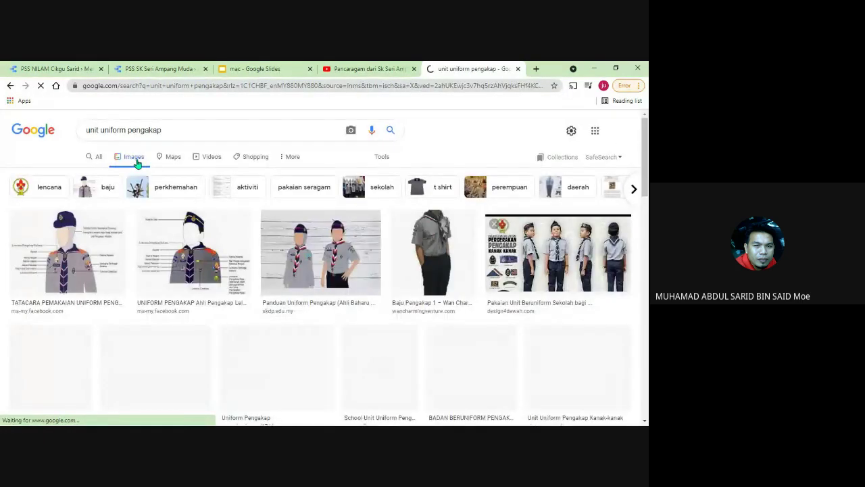
scroll(306, 179, "down", 3)
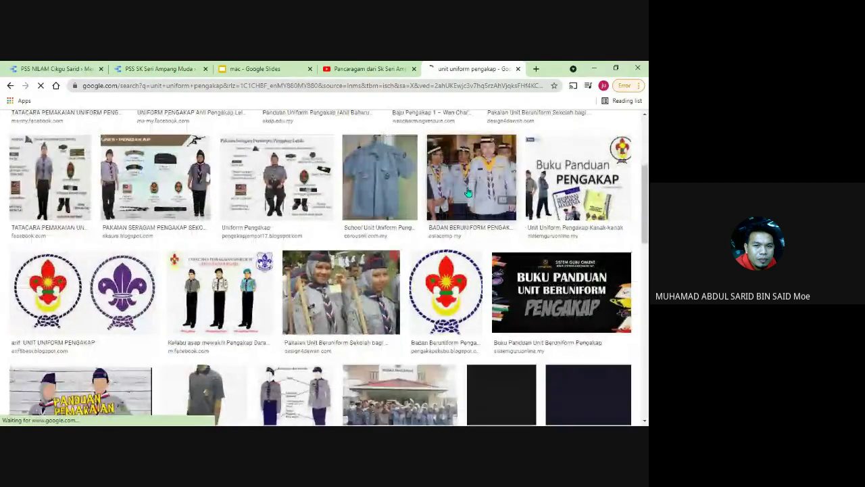
left_click(360, 267)
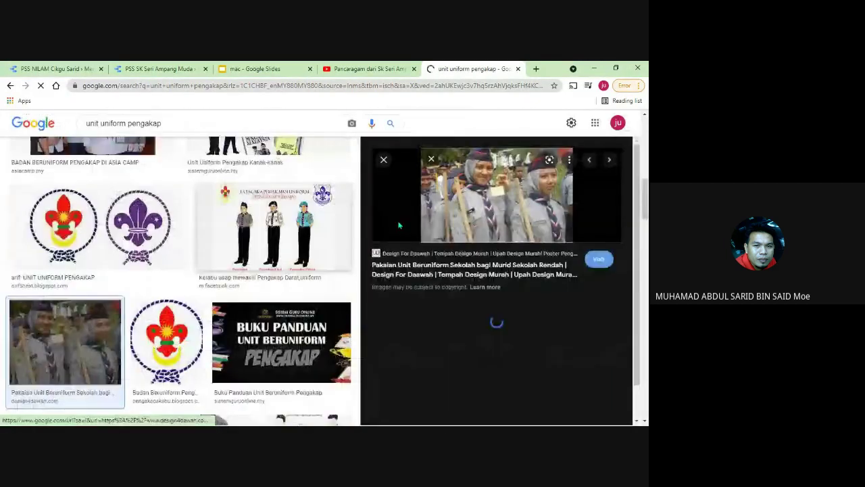
right_click(480, 189)
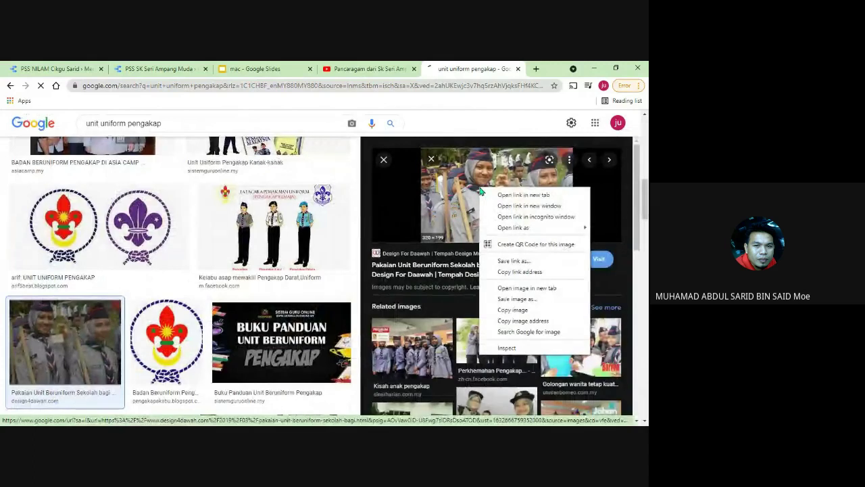
left_click(536, 320)
- Paste the image address into the Slides URL field, then open and close the photo's source page
left_click(259, 68)
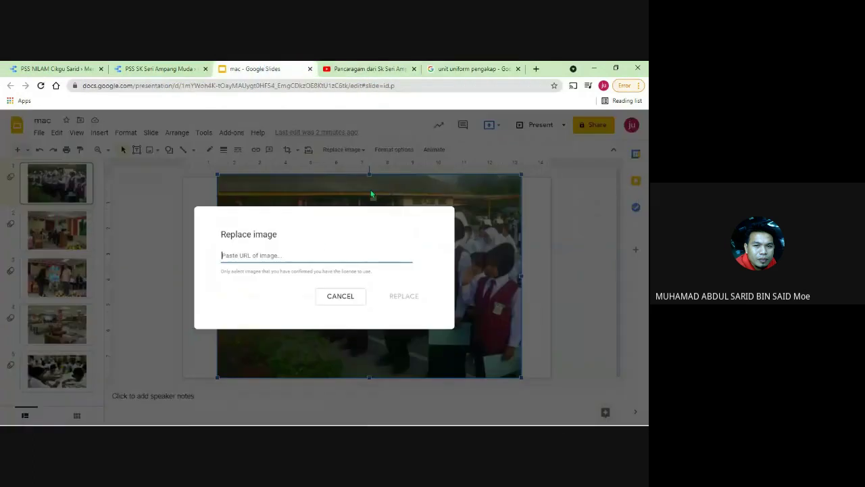
right_click(251, 255)
left_click(290, 331)
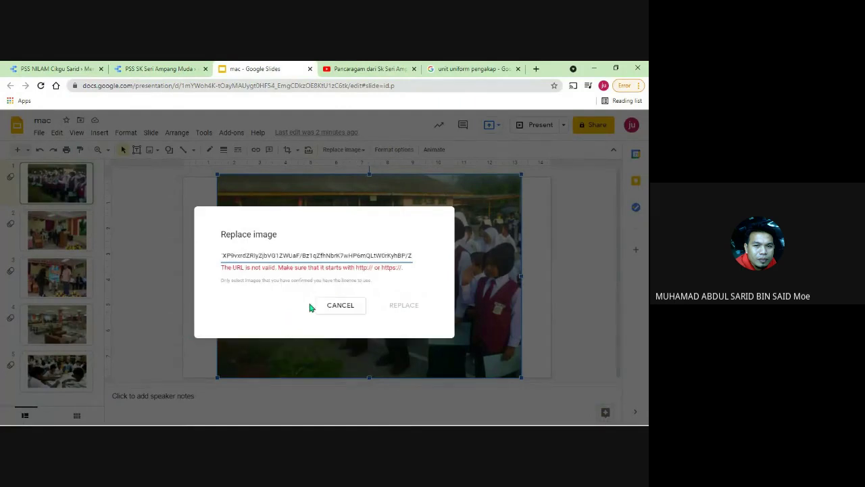
left_click(489, 65)
right_click(508, 185)
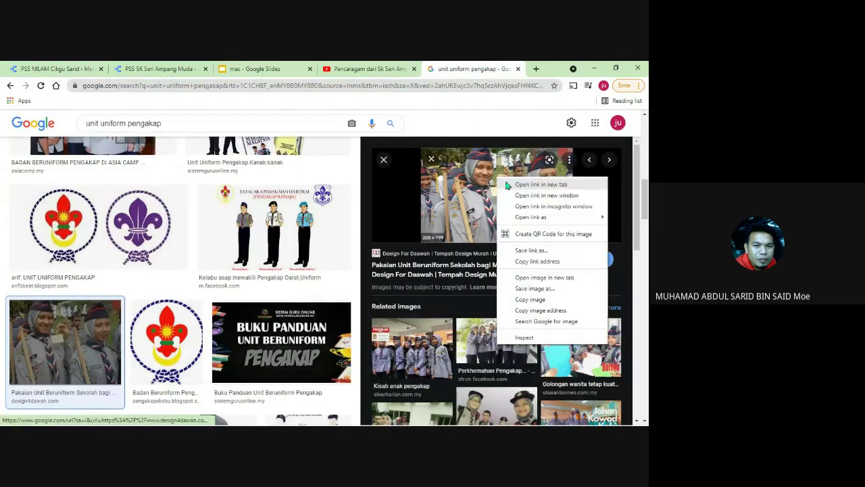
left_click(539, 184)
left_click(491, 68)
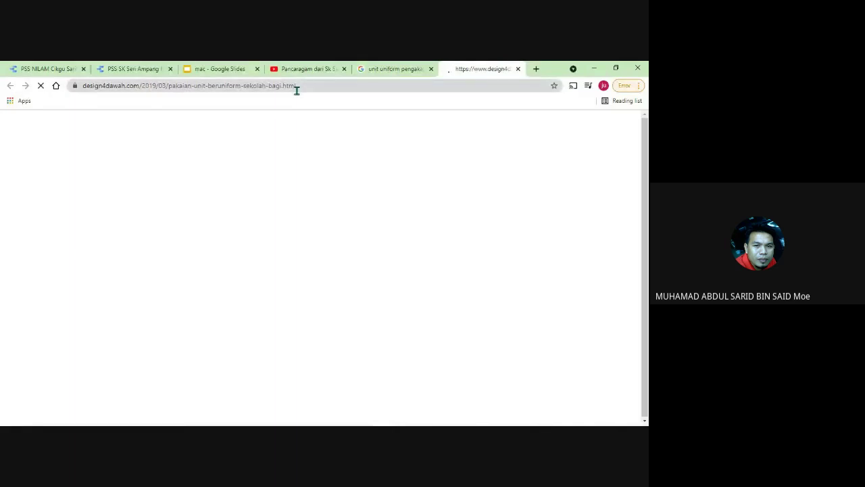
left_click(518, 69)
- Save the scout girls photo to the Desktop and cancel the by-URL image replacement
right_click(479, 187)
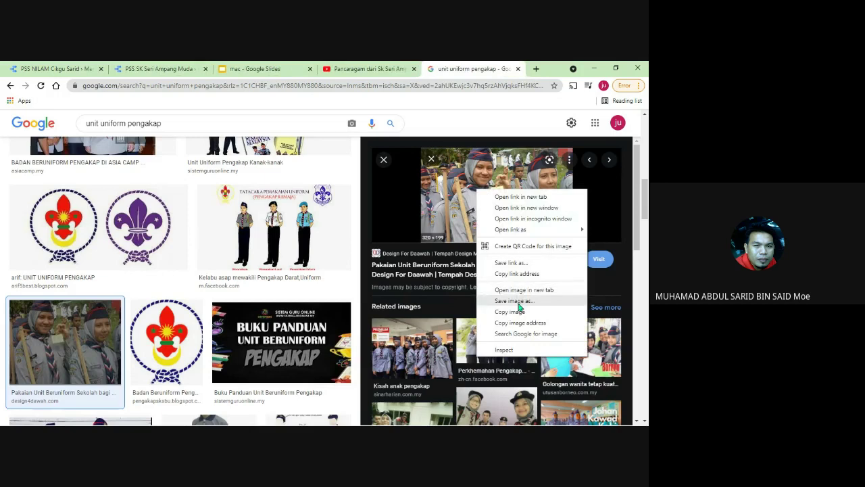
left_click(518, 303)
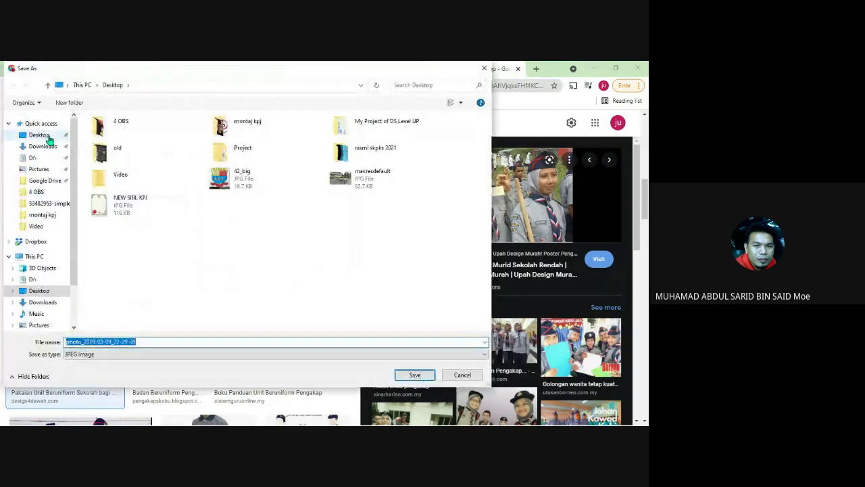
left_click(412, 375)
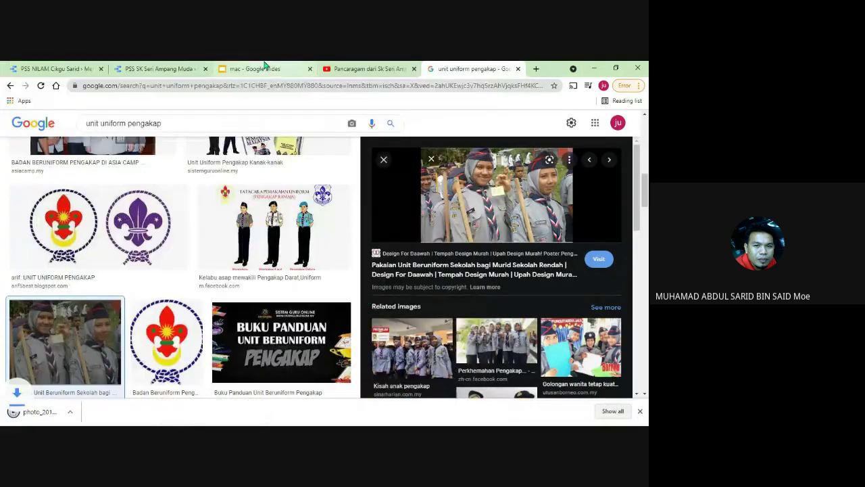
left_click(263, 68)
left_click(359, 304)
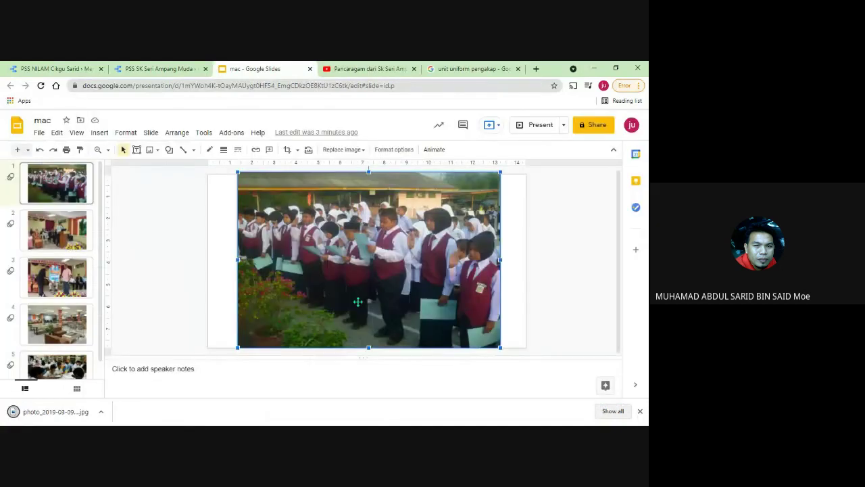
- Step the March slideshow in the Data Studio report back to slide 1
left_click(139, 69)
scroll(167, 217, "up", 3)
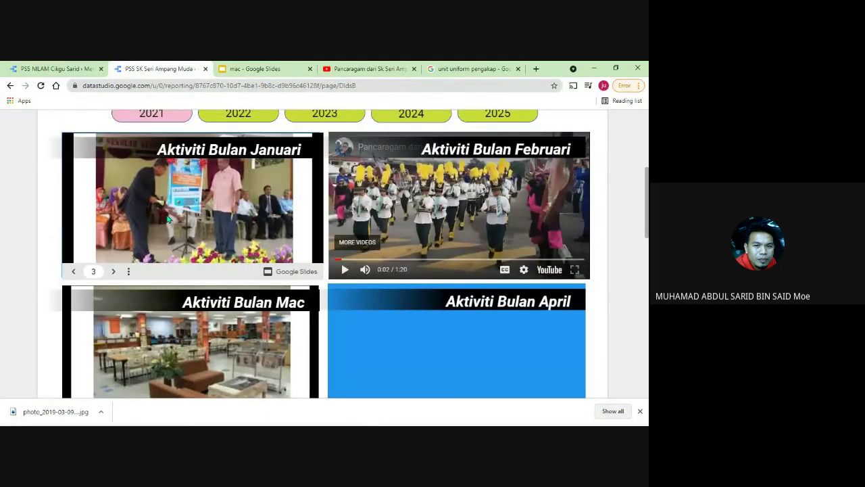
scroll(203, 270, "down", 3)
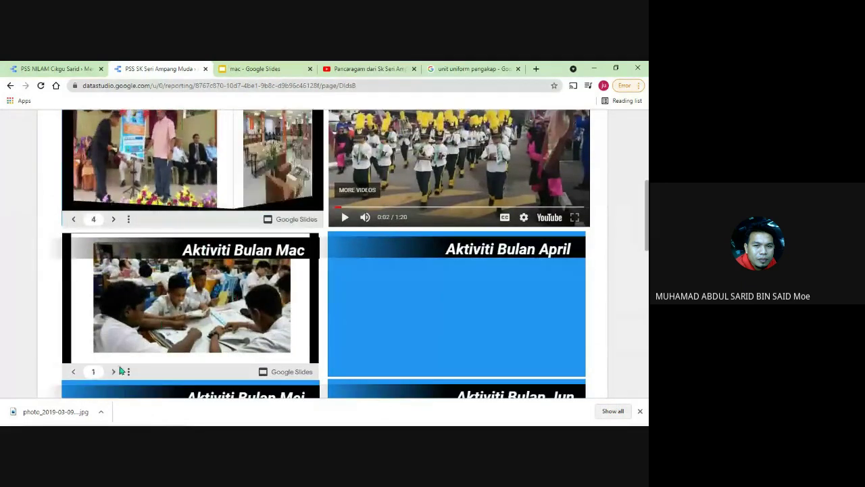
left_click(73, 371)
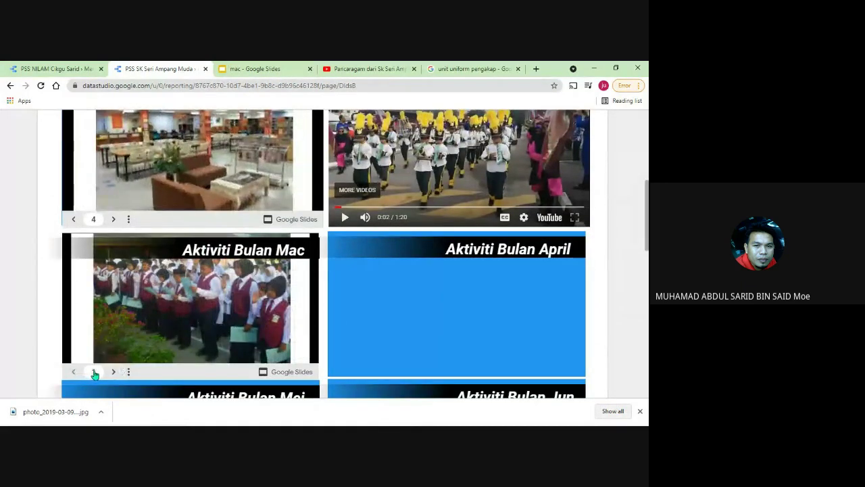
left_click(74, 372)
left_click(75, 372)
left_click(75, 372)
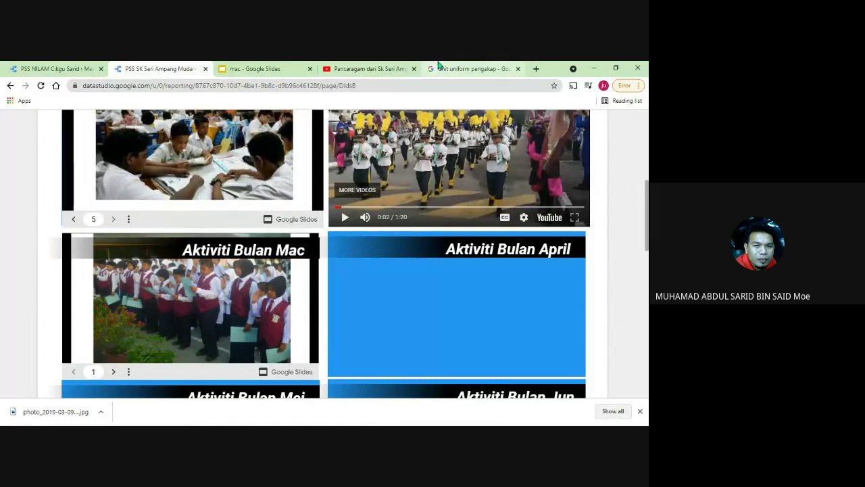
left_click(268, 69)
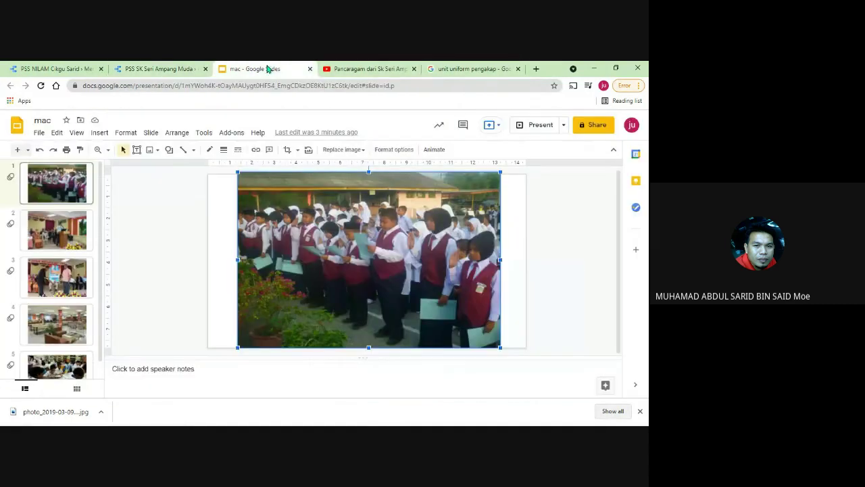
- Replace the first slide's picture with the scout photo uploaded from the Desktop, then reload the report
right_click(369, 222)
mouse_move(449, 380)
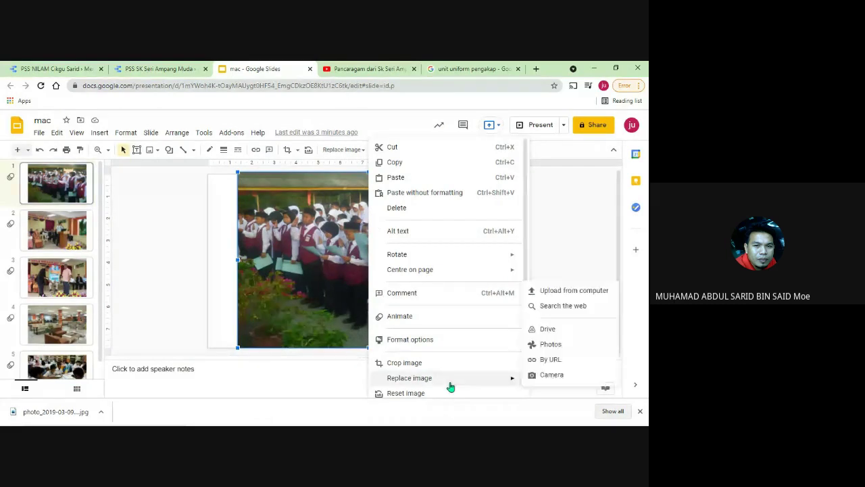
left_click(568, 295)
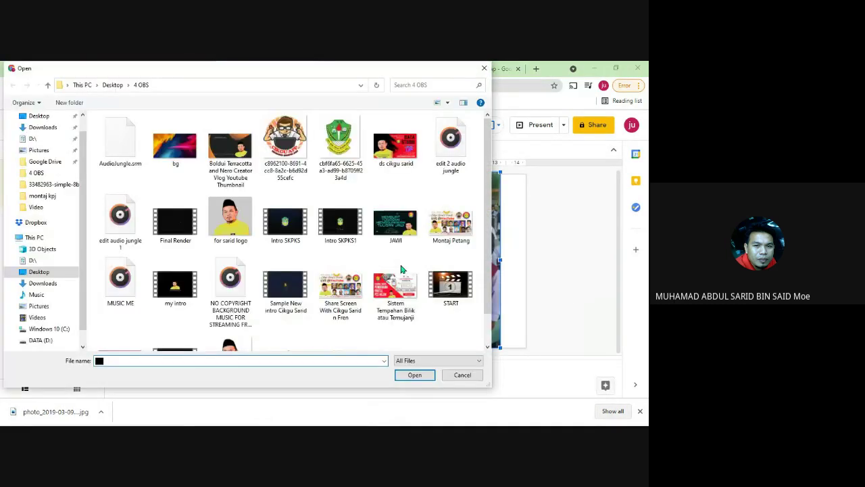
scroll(69, 169, "up", 1)
left_click(39, 135)
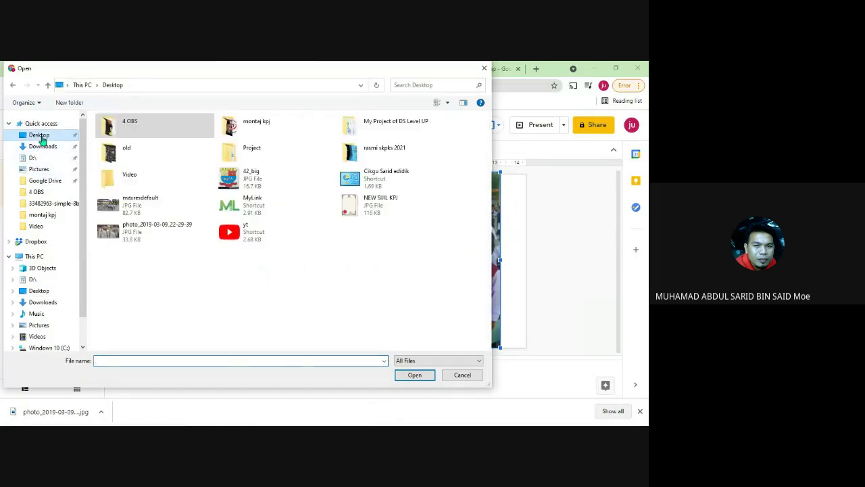
double_click(114, 233)
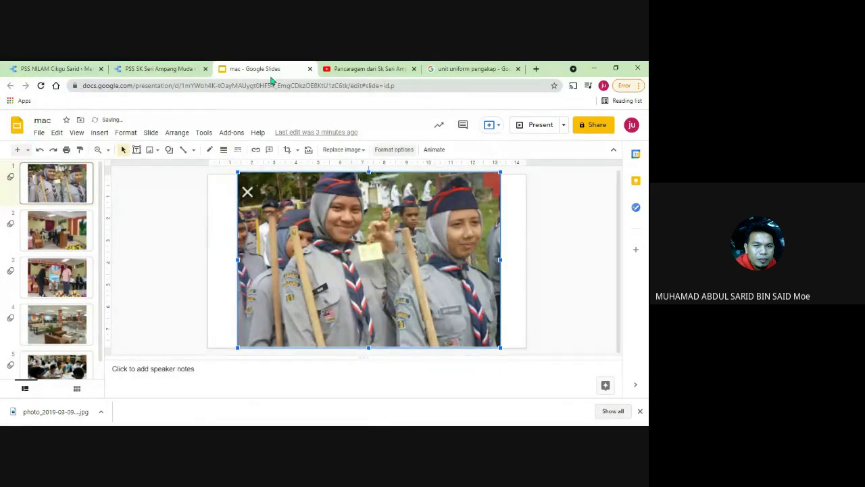
left_click(155, 68)
left_click(40, 85)
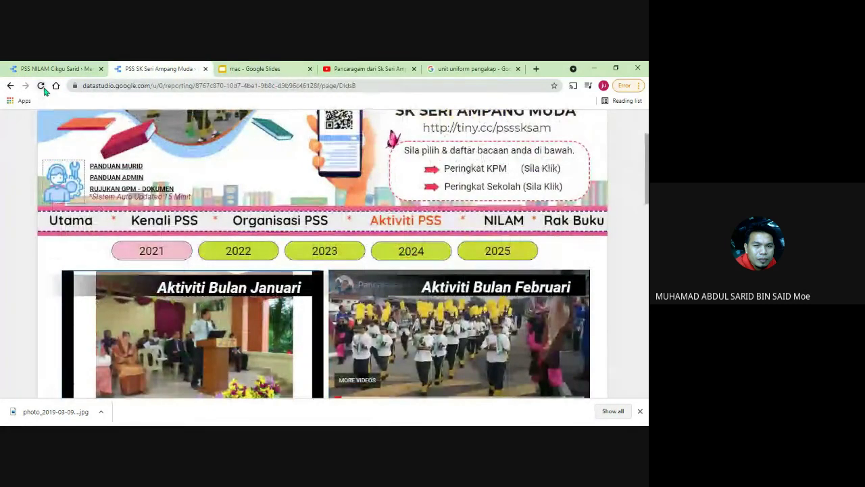
- Reload the report, dismiss the downloads bar, and check the Mac tile shows the scout photo
left_click(42, 86)
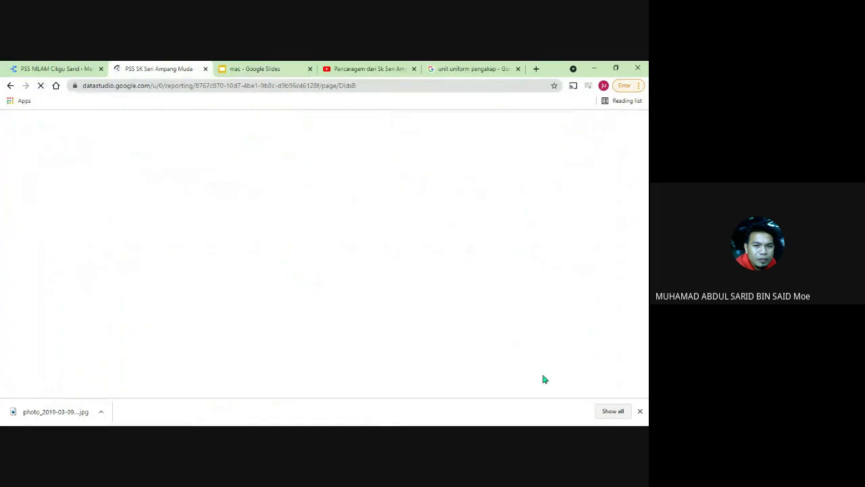
left_click(640, 412)
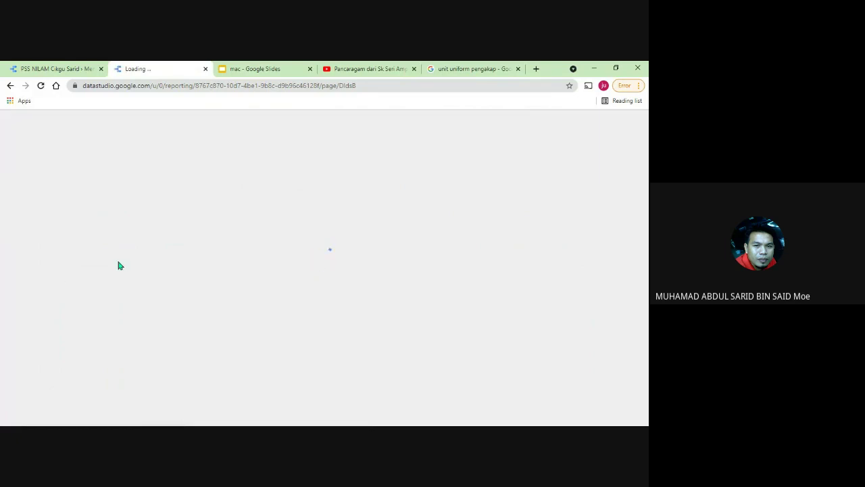
scroll(65, 293, "down", 7)
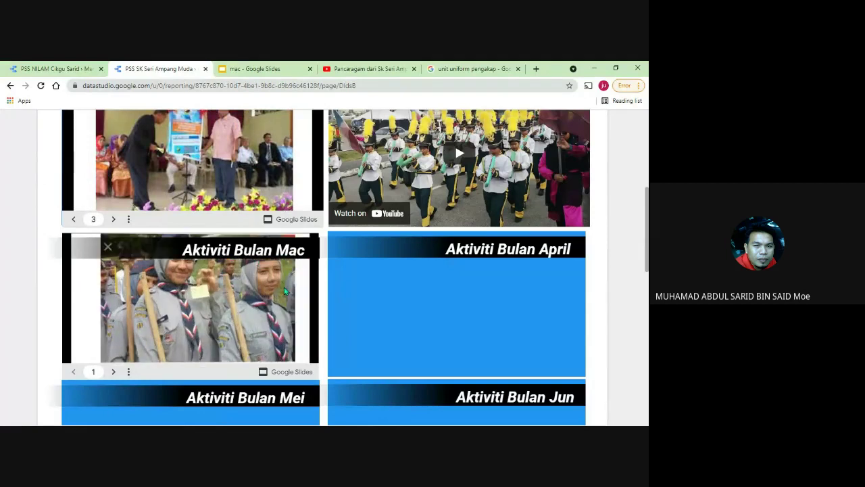
left_click(265, 72)
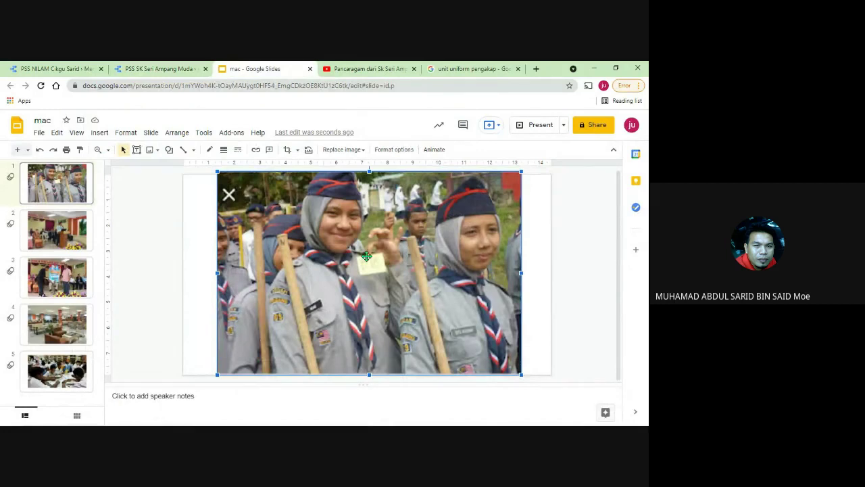
- Change the mac deck's slide transition from Cube to Slide from right
left_click(134, 229)
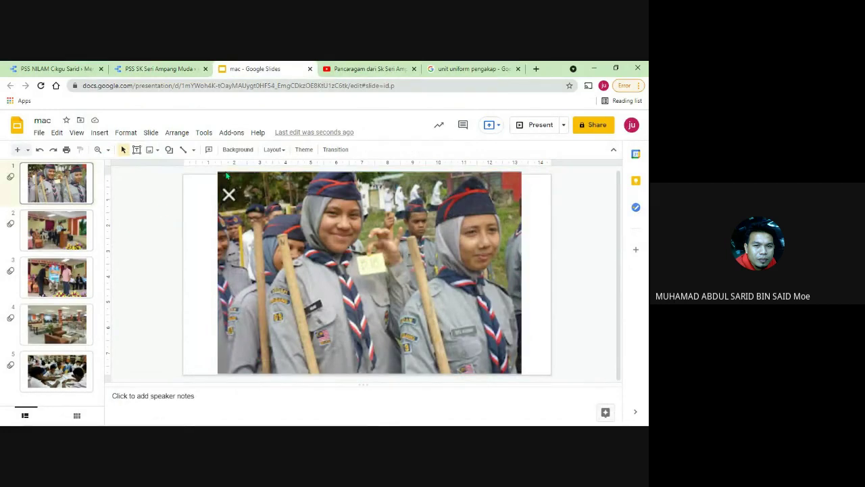
left_click(437, 215)
left_click(135, 222)
left_click(334, 151)
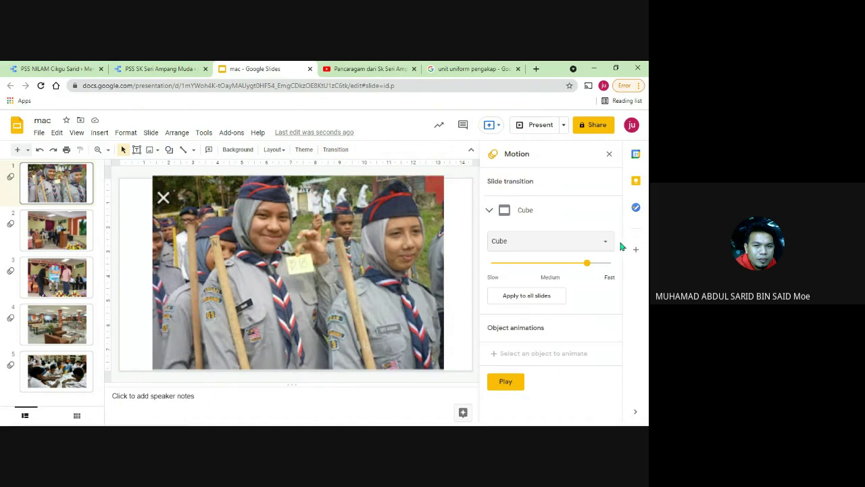
left_click(586, 247)
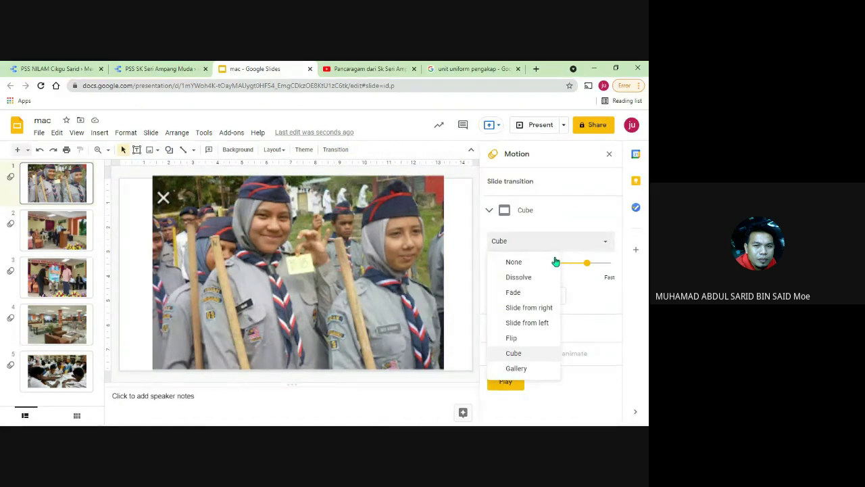
left_click(539, 313)
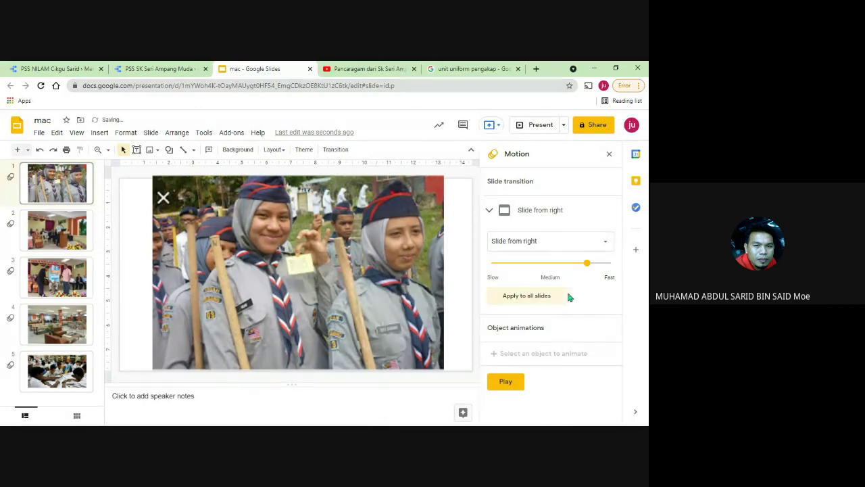
left_click(158, 68)
scroll(14, 138, "up", 5)
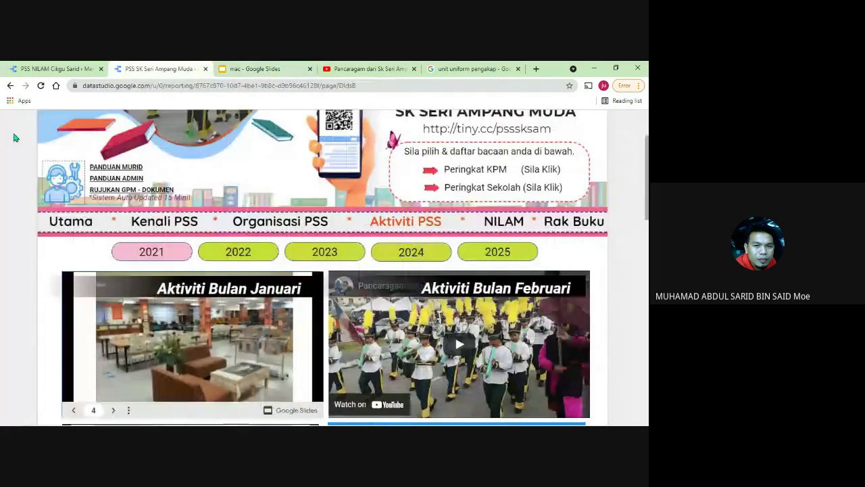
scroll(13, 138, "up", 2)
scroll(5, 203, "down", 2)
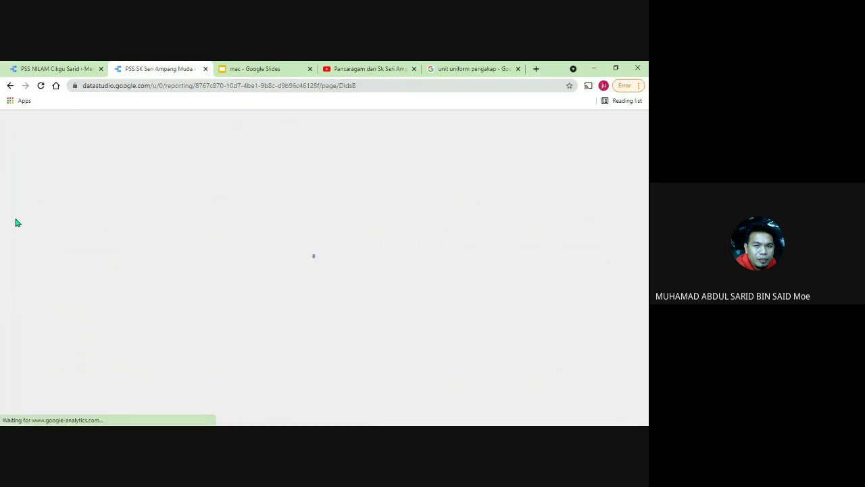
scroll(17, 223, "down", 3)
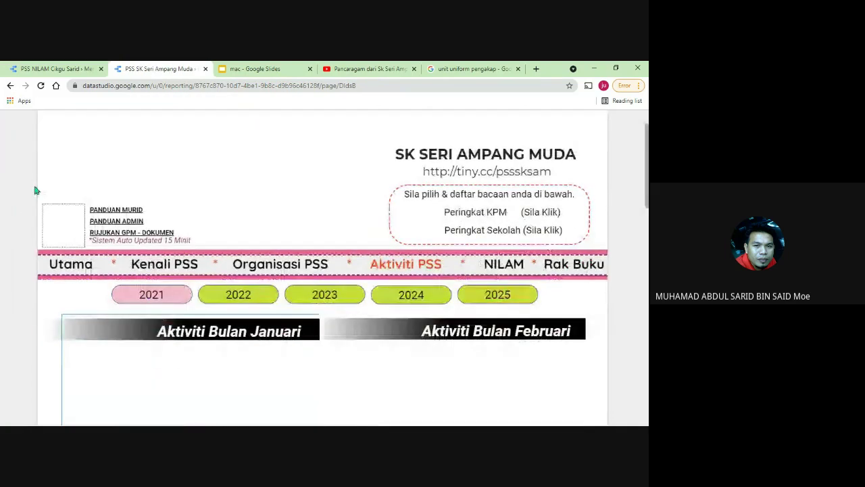
scroll(32, 197, "down", 2)
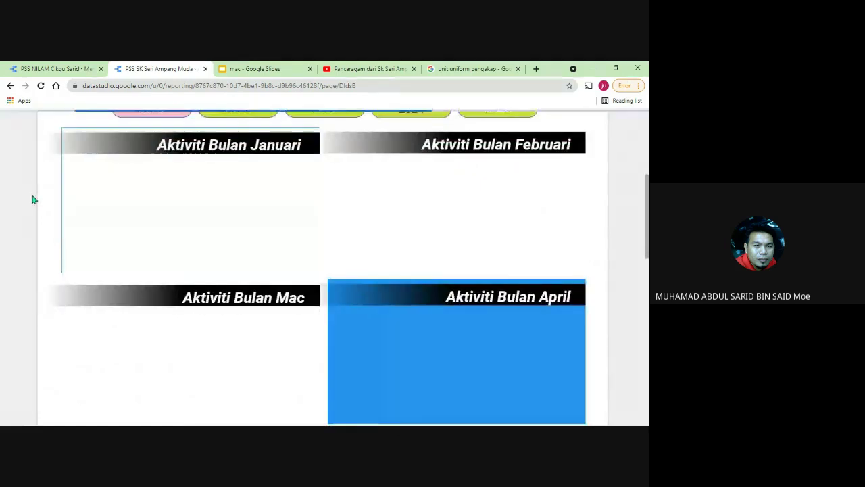
scroll(32, 199, "down", 1)
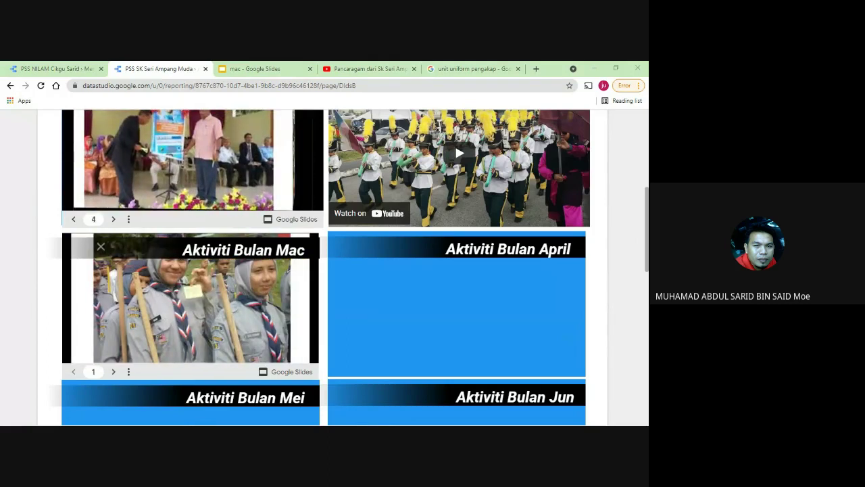
scroll(510, 228, "up", 5)
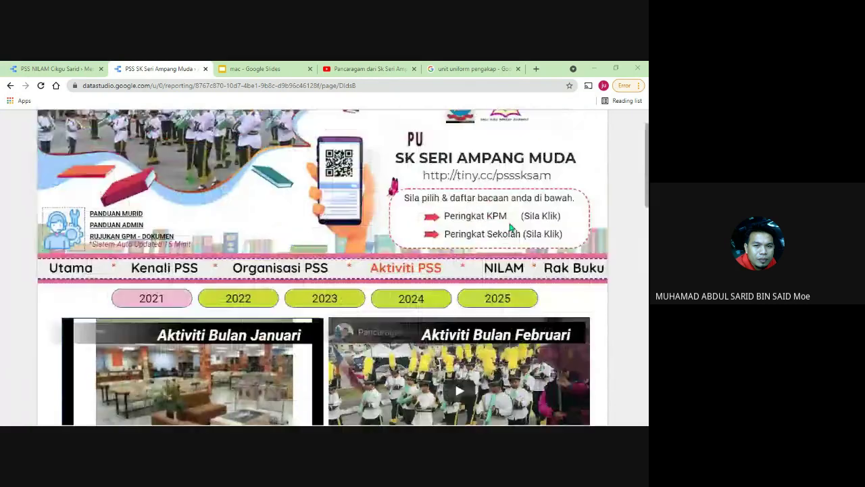
scroll(510, 228, "down", 5)
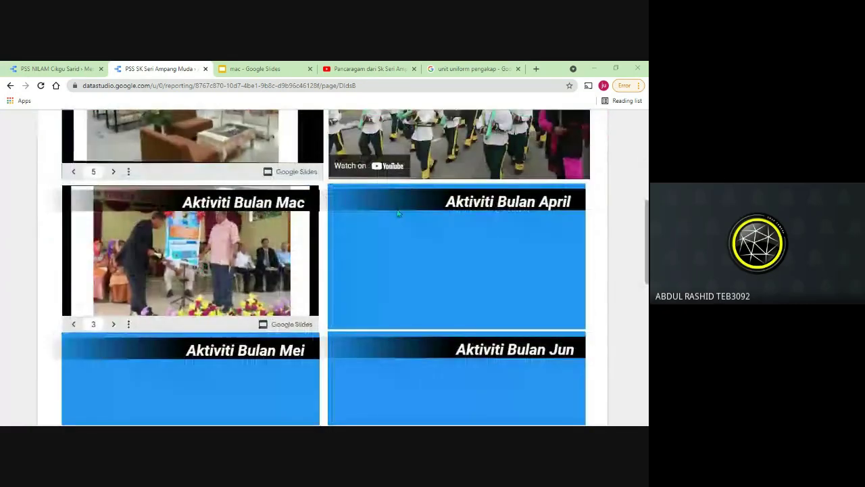
scroll(398, 214, "up", 5)
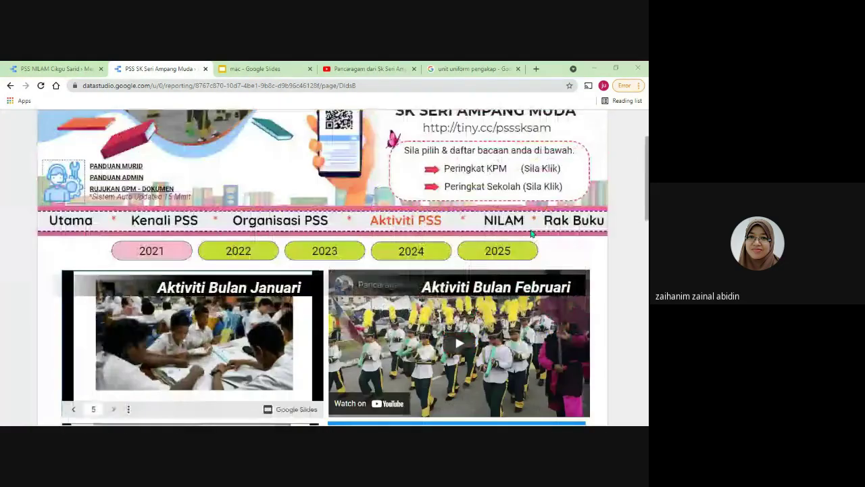
scroll(140, 191, "up", 2)
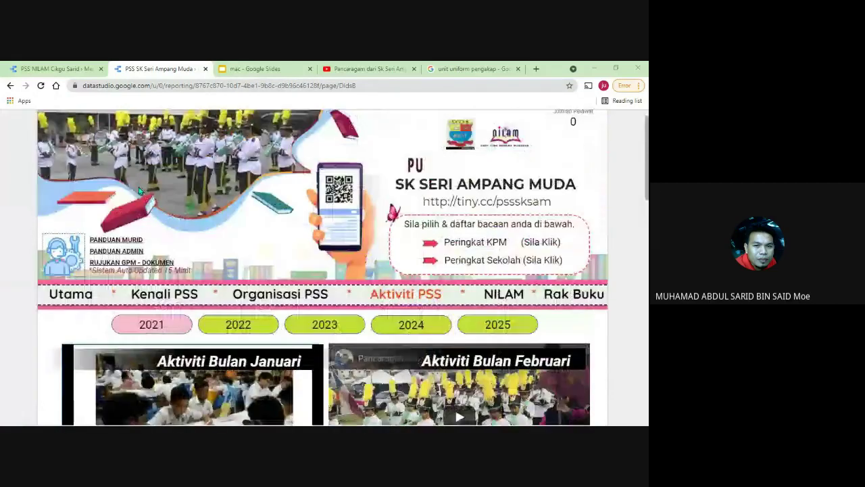
scroll(140, 191, "up", 1)
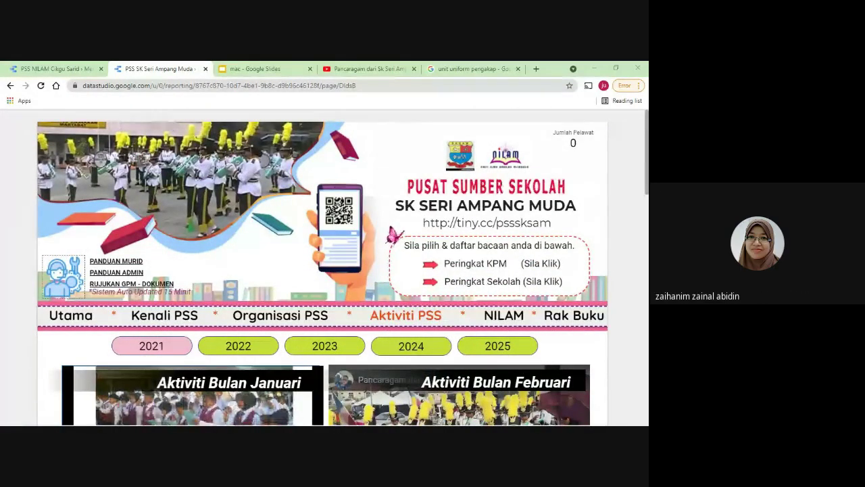
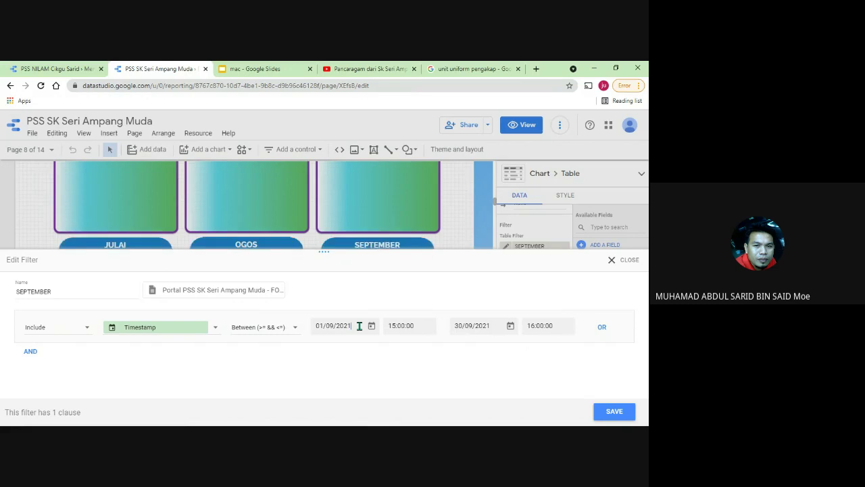
- Change the SEPTEMBER filter's start year to 2022 (01/09/2022–30/09/2022) and save it
type("2")
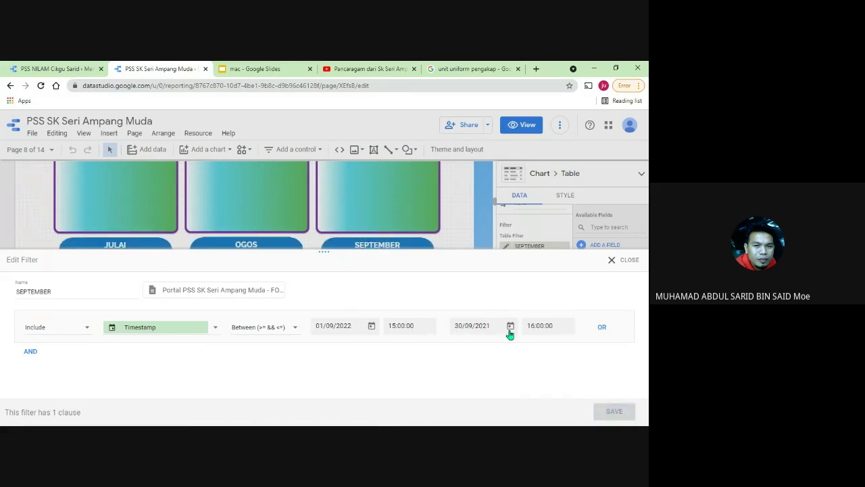
type("2")
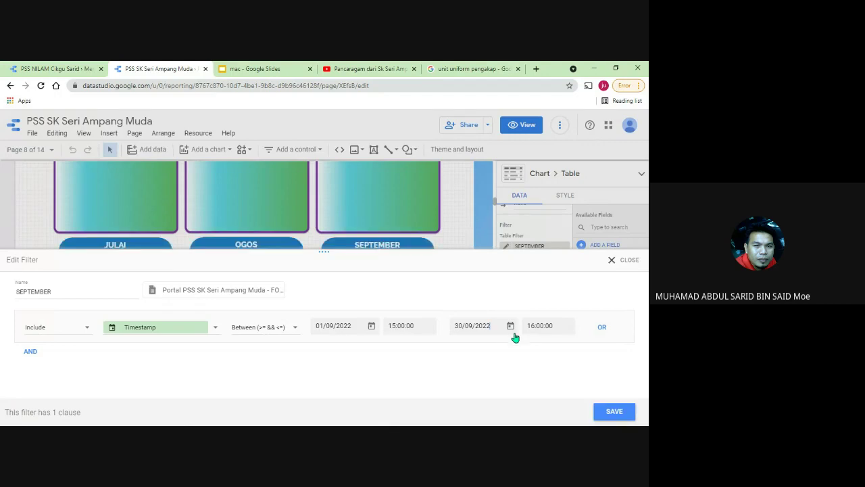
left_click(613, 411)
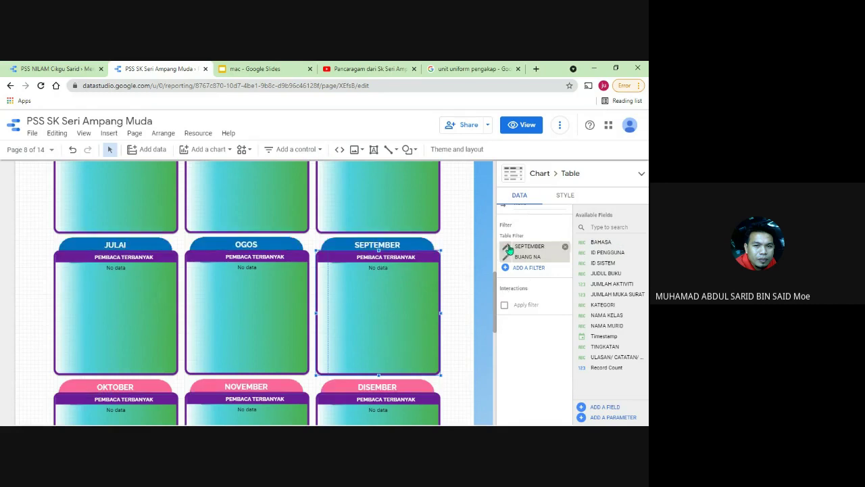
- Select the OKTOBER and DISEMBER tables and inspect the December filter's dates, leaving it unchanged
scroll(115, 315, "down", 2)
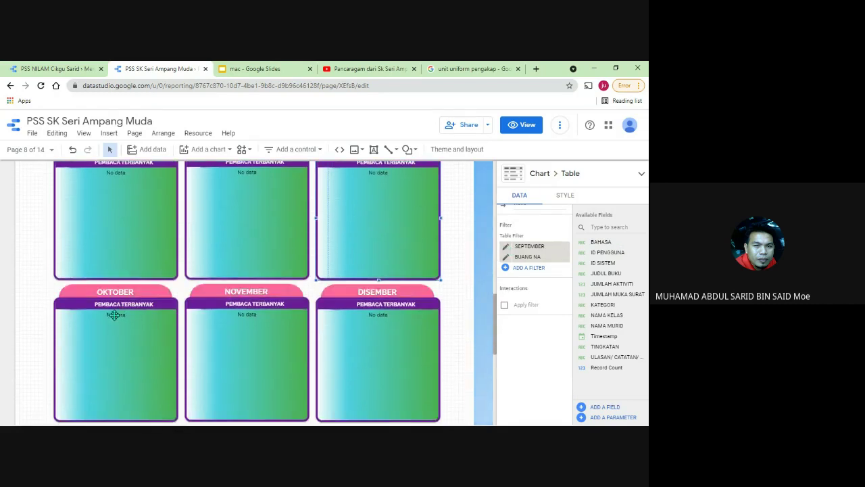
left_click(119, 323)
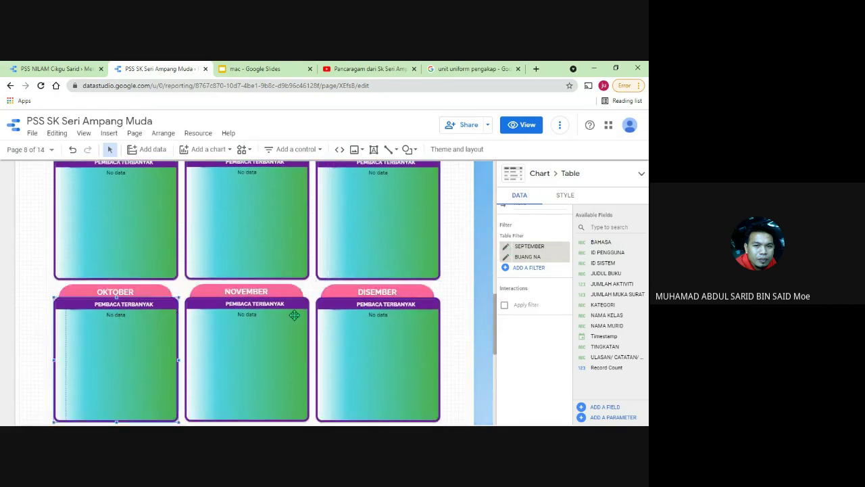
left_click(374, 322)
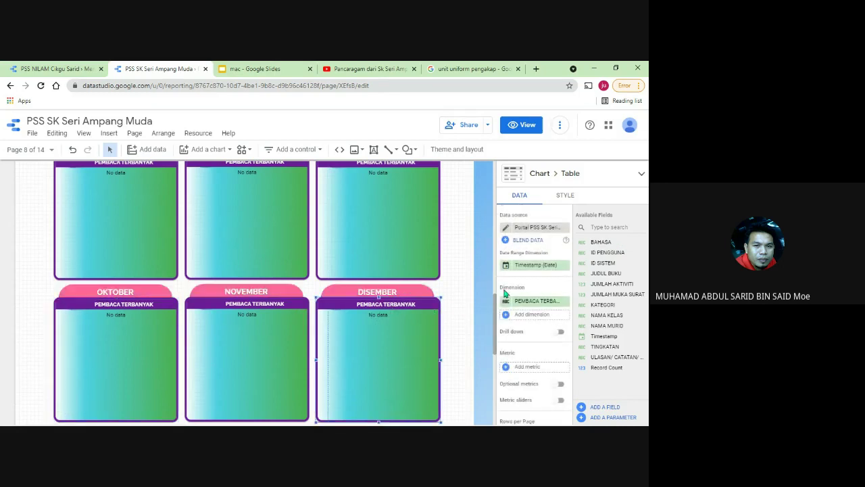
scroll(527, 358, "down", 5)
scroll(524, 364, "down", 3)
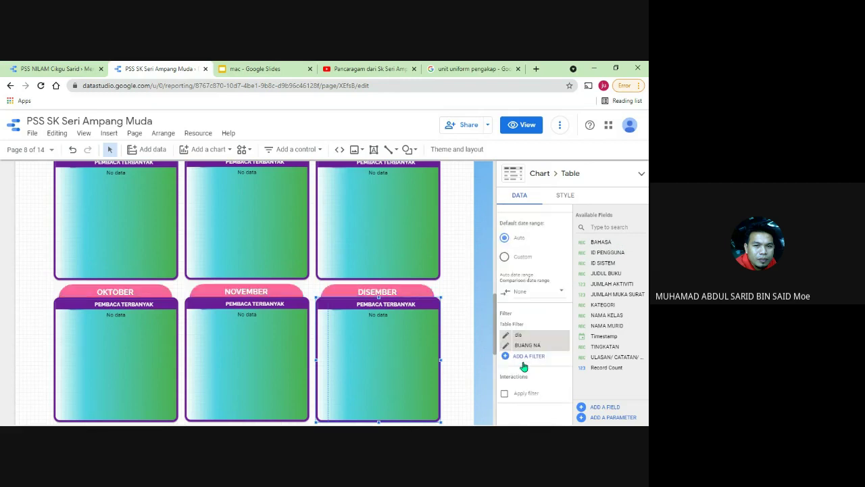
left_click(505, 337)
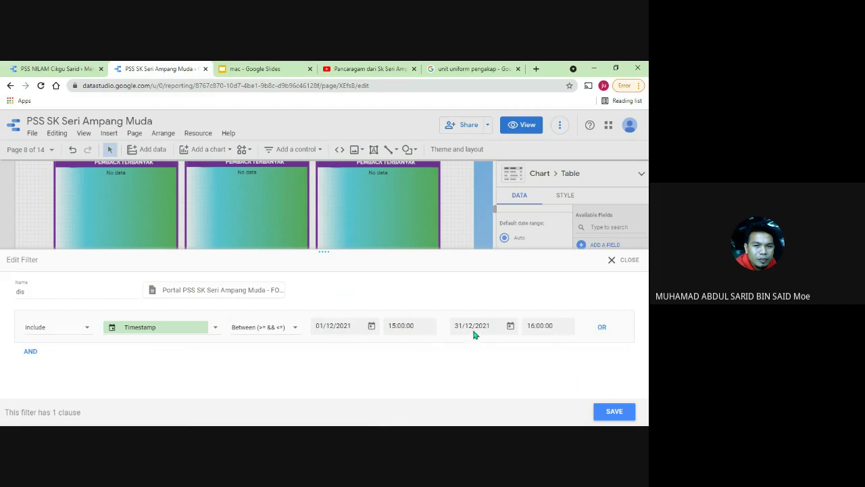
left_click(604, 262)
- Set the SEPTEMBER filter's end year back to 2021 and save it
scroll(365, 250, "up", 3)
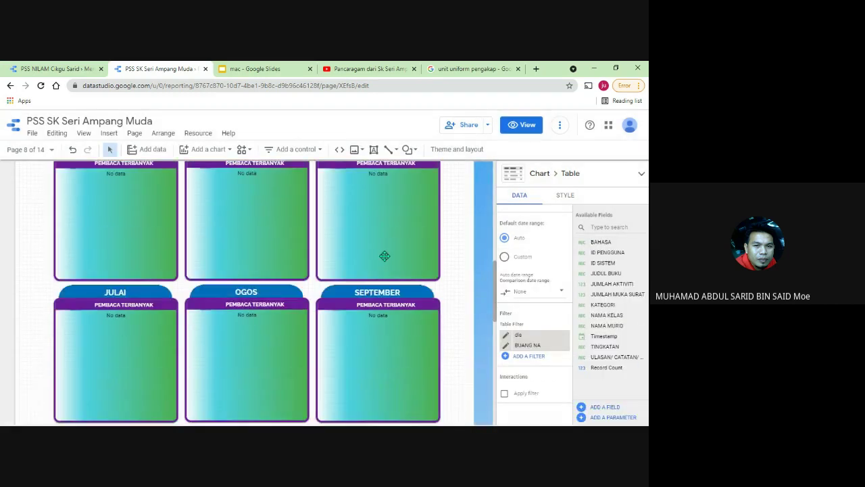
left_click(381, 315)
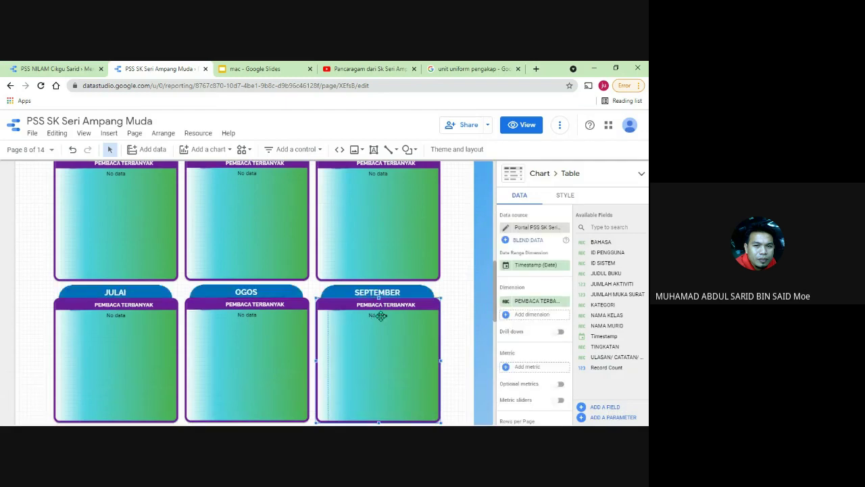
scroll(541, 357, "down", 8)
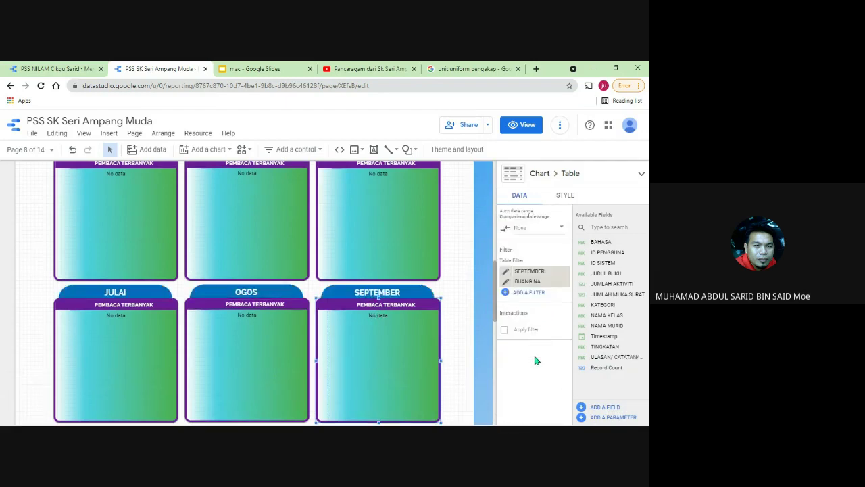
scroll(534, 304, "down", 1)
left_click(506, 246)
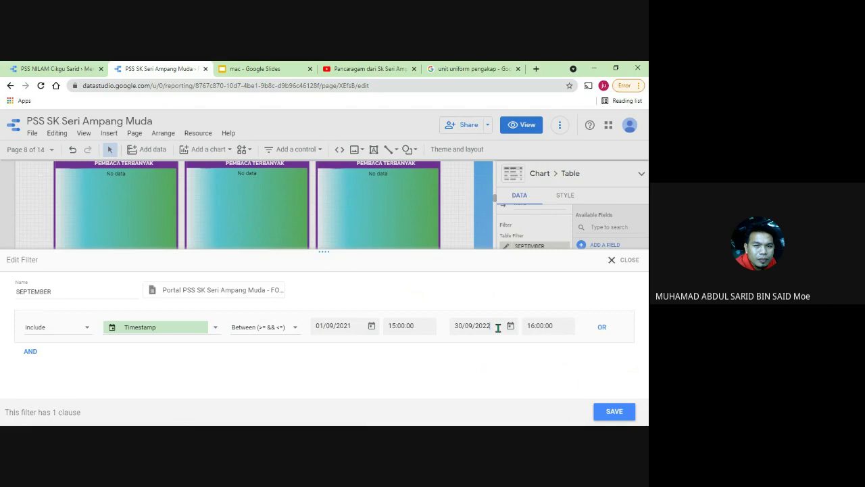
key("BackSpace")
type("1")
left_click(598, 419)
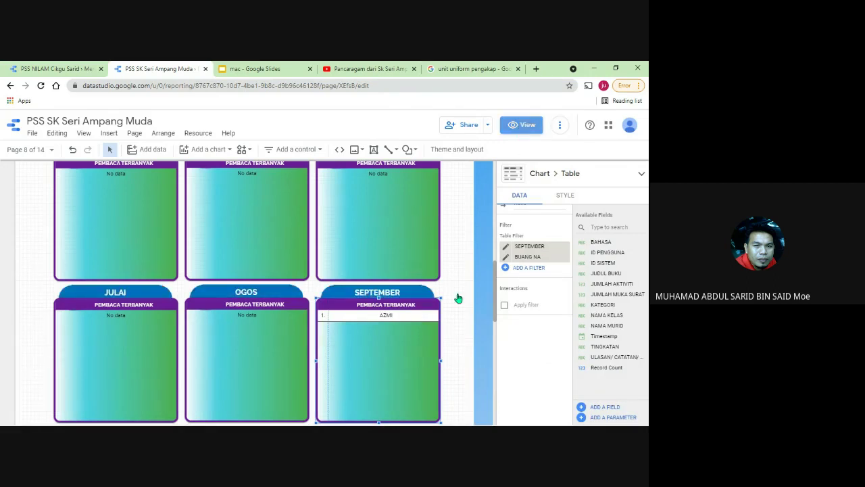
- Scroll through the month cards and go to the Utama home page
scroll(551, 304, "up", 10)
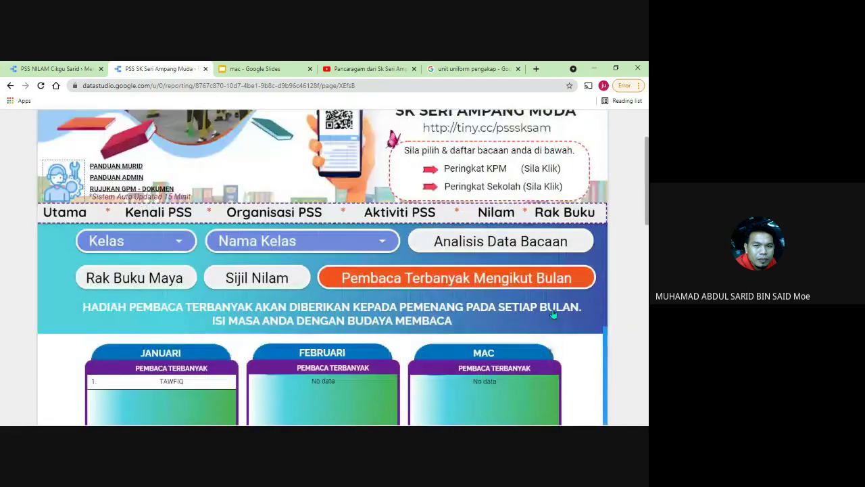
scroll(553, 314, "down", 2)
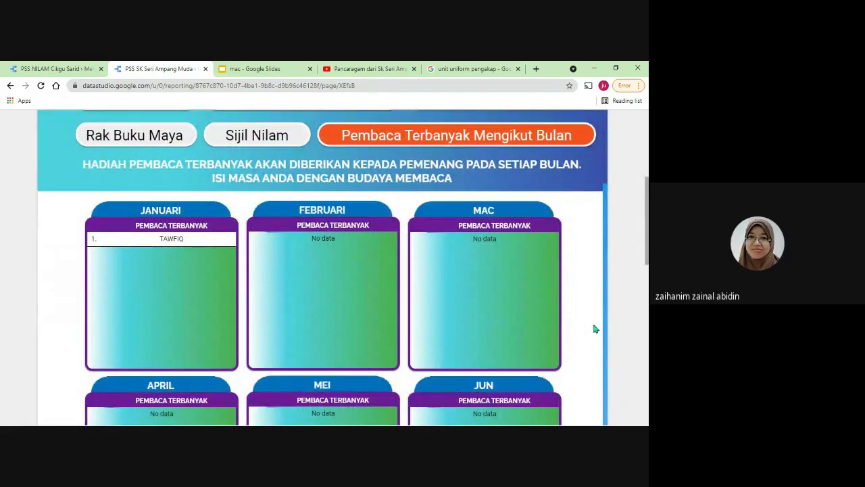
scroll(595, 328, "up", 3)
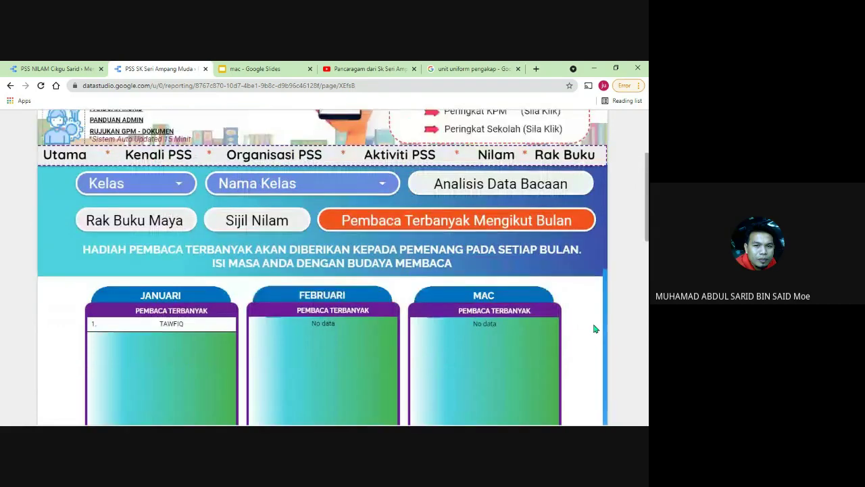
scroll(595, 328, "down", 1)
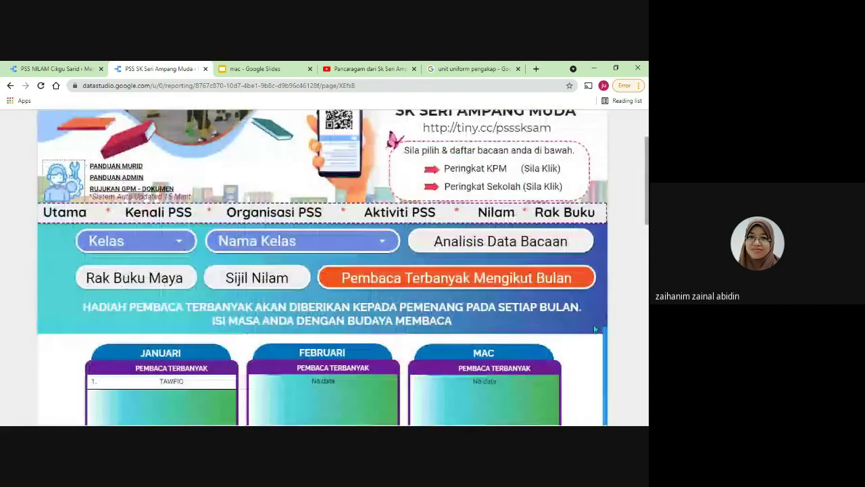
scroll(595, 328, "down", 1)
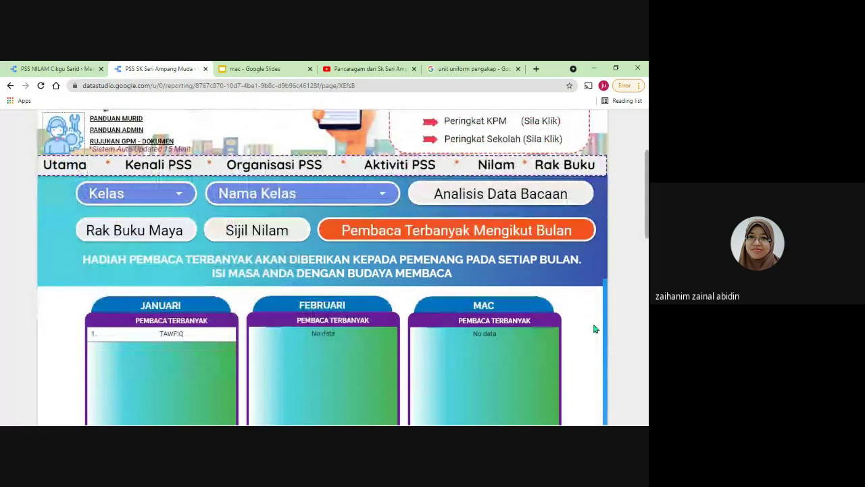
scroll(595, 328, "down", 1)
scroll(595, 328, "down", 3)
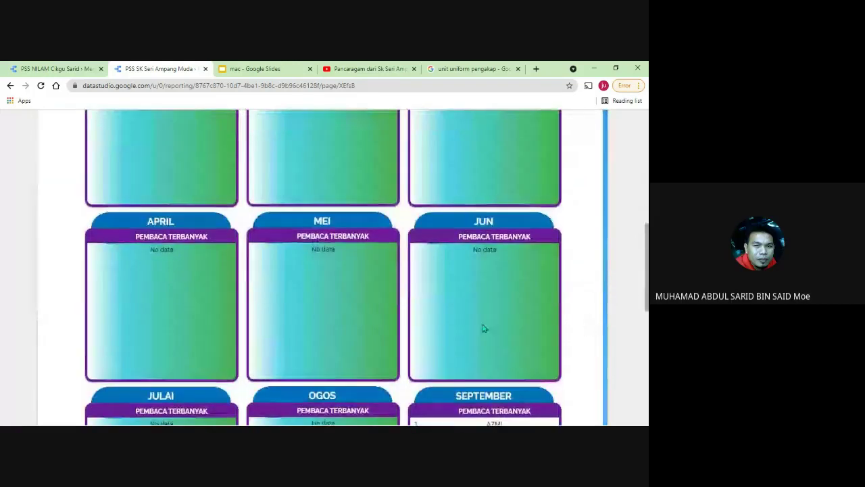
scroll(483, 328, "down", 2)
scroll(472, 327, "down", 1)
scroll(219, 298, "down", 2)
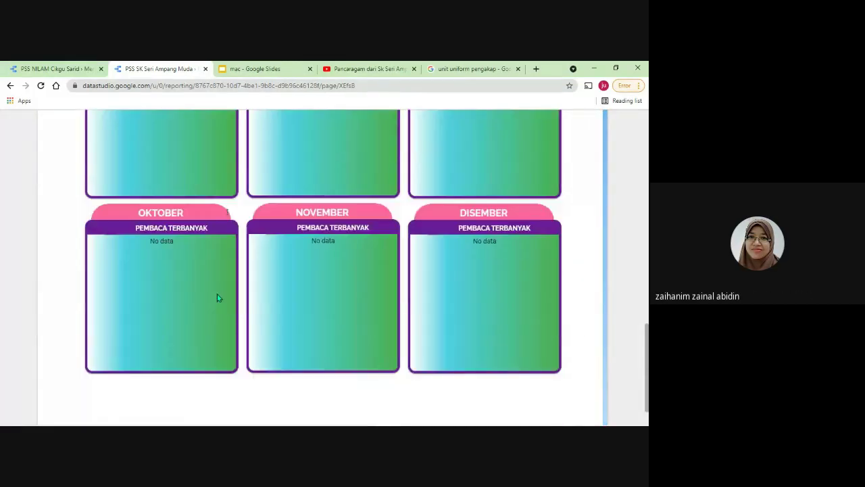
scroll(217, 297, "up", 2)
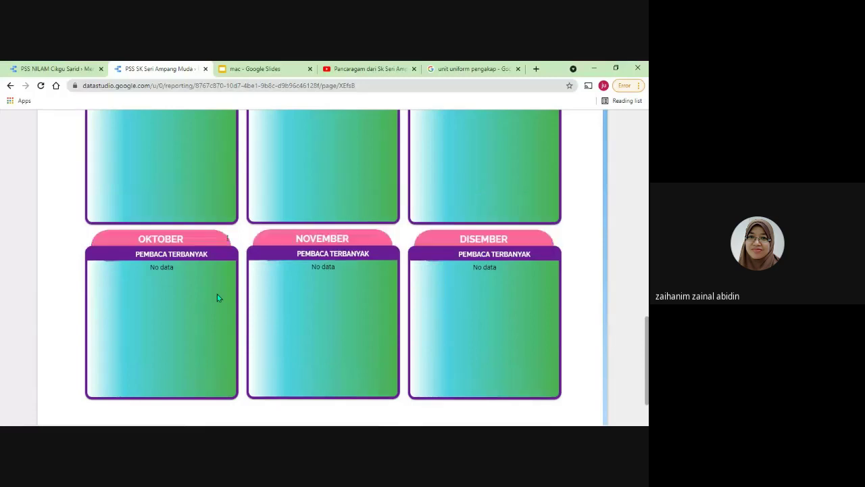
scroll(217, 297, "up", 8)
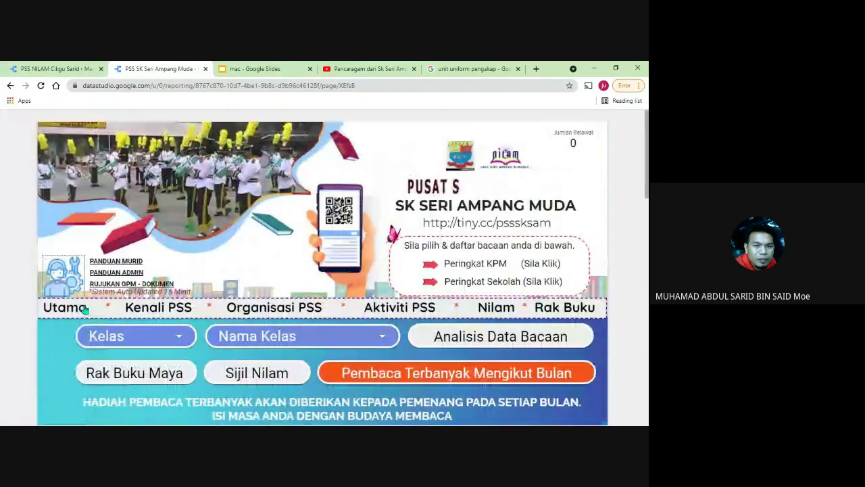
left_click(85, 309)
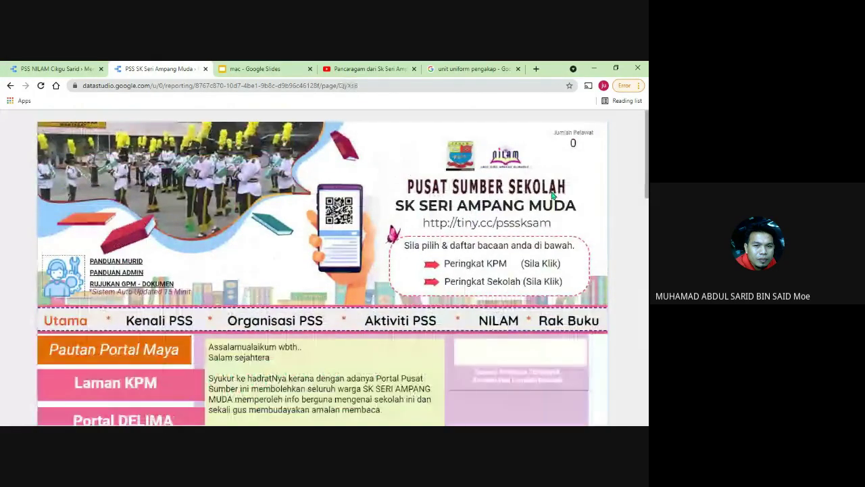
scroll(582, 257, "down", 1)
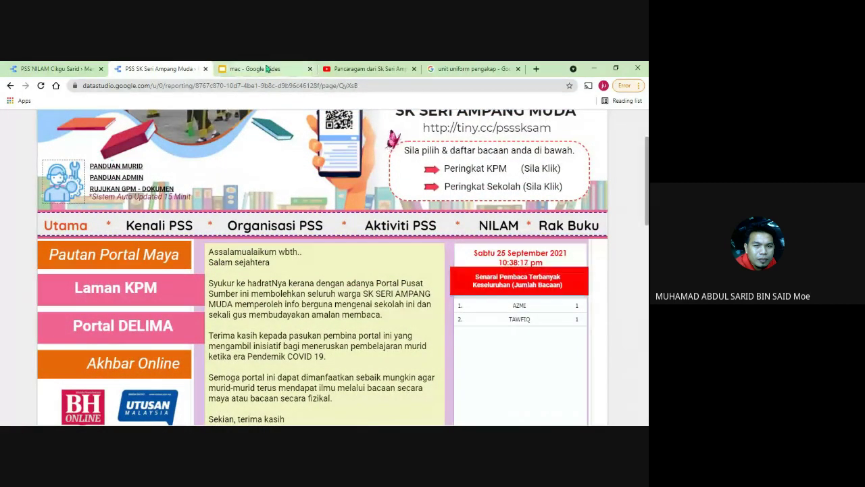
- Close the Slides, Pancaragam and uniform tabs and open the portal spreadsheet
left_click(310, 68)
left_click(309, 69)
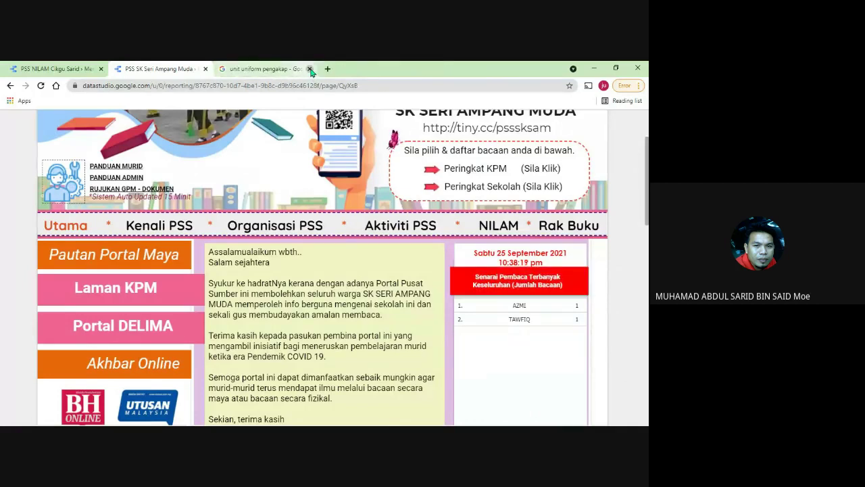
left_click(310, 68)
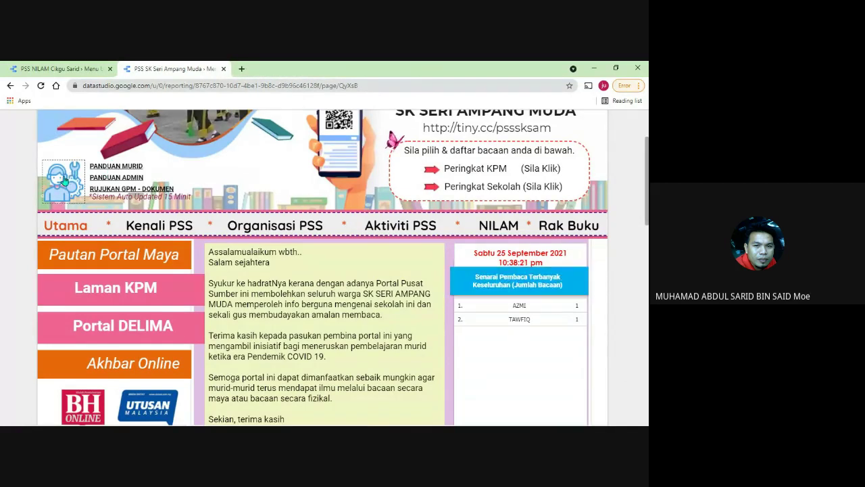
left_click(65, 179)
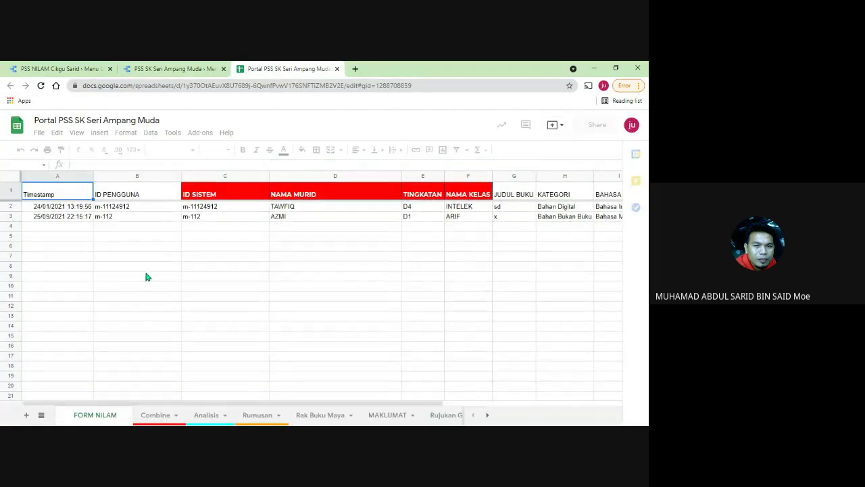
- On the Analisis sheet, inspect the SUMIFS formula in G5 and the Jumlah Bacaan totals in N2:N3
left_click(128, 210)
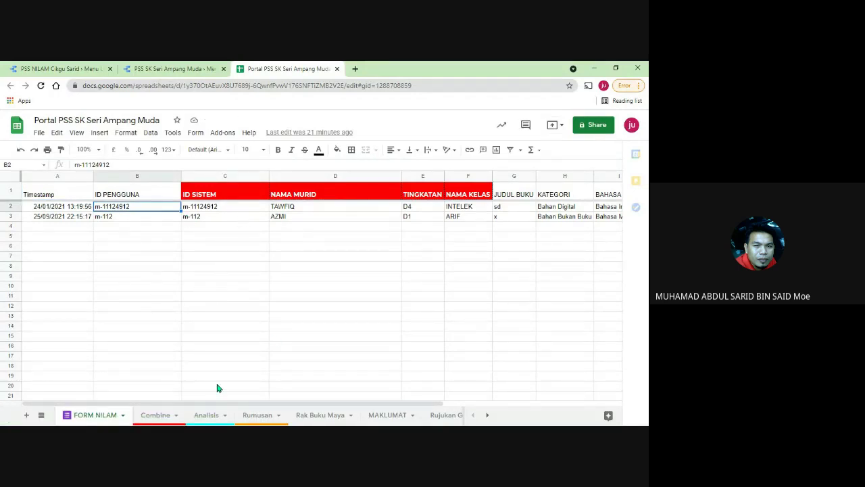
left_click(206, 415)
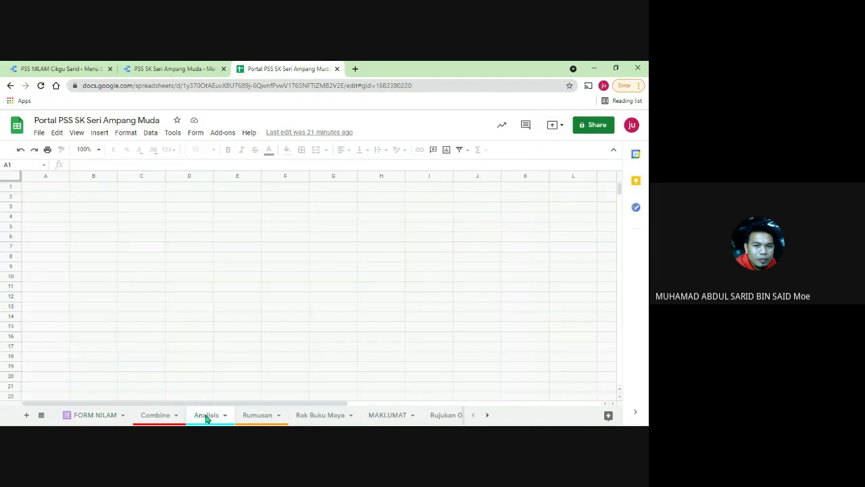
left_click(180, 416)
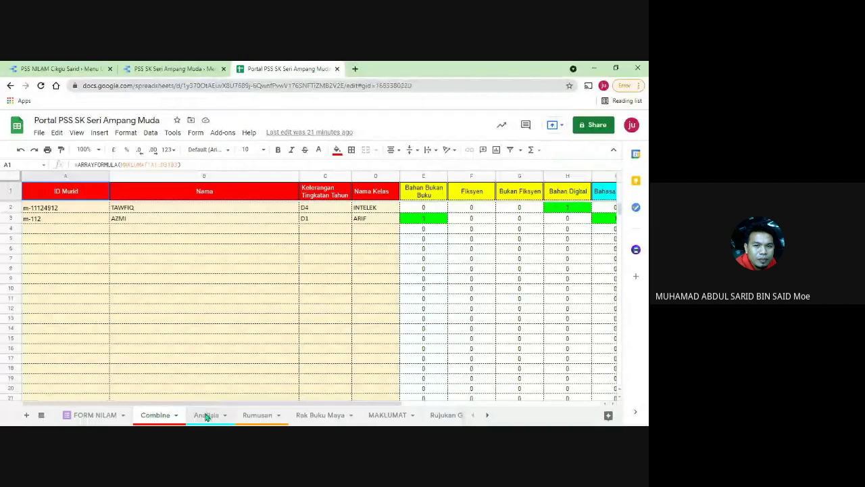
left_click(206, 415)
left_click(485, 246)
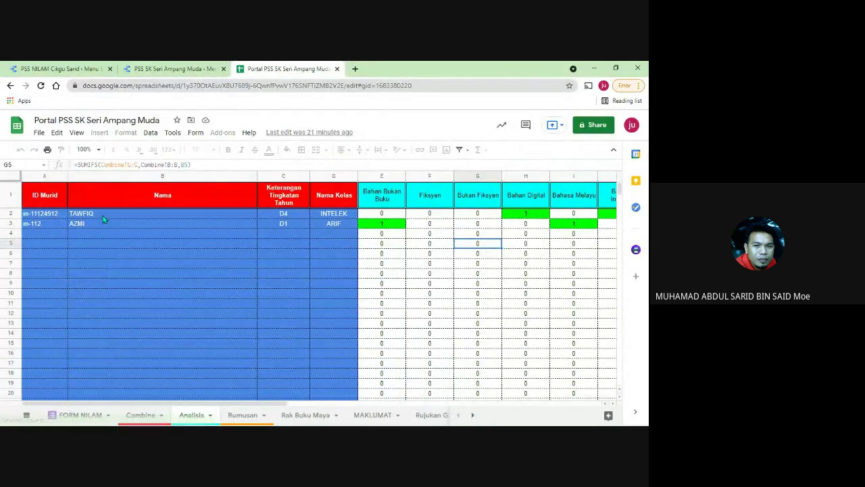
left_click_drag(106, 214, 103, 230)
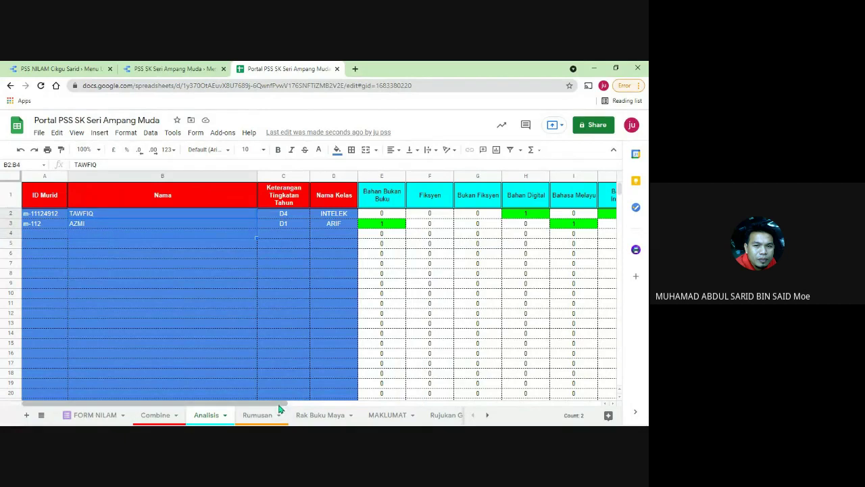
left_click_drag(280, 410, 549, 411)
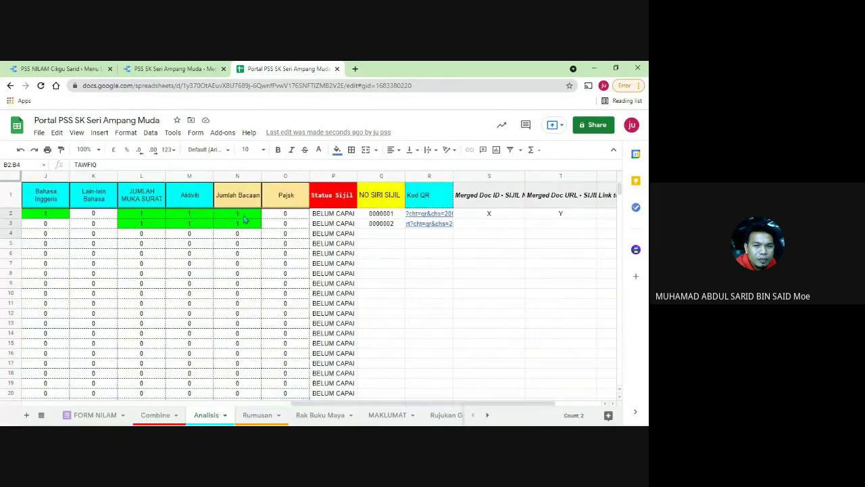
left_click_drag(241, 214, 241, 228)
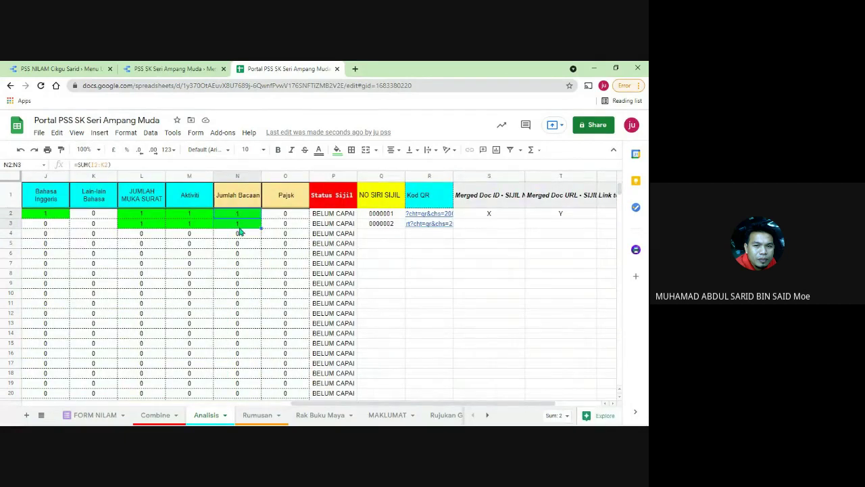
- Compare with the report, check the FORM NILAM timestamps in A2:A3, and return to Data Studio
left_click(173, 70)
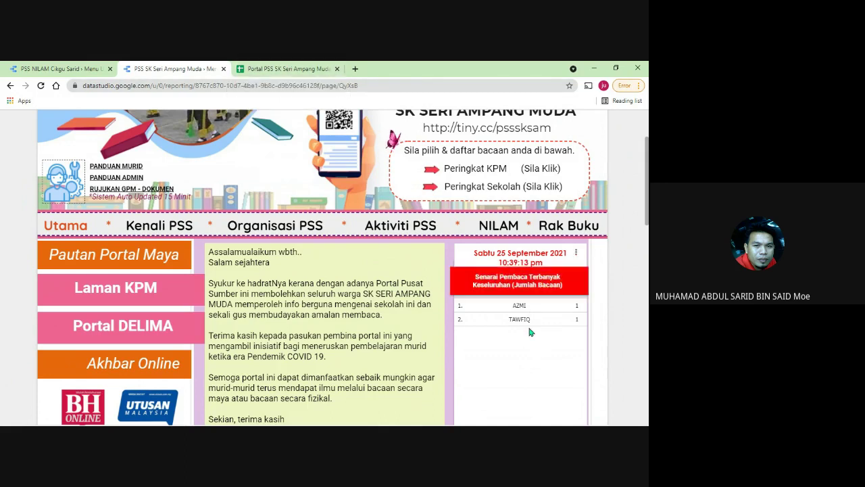
left_click(285, 68)
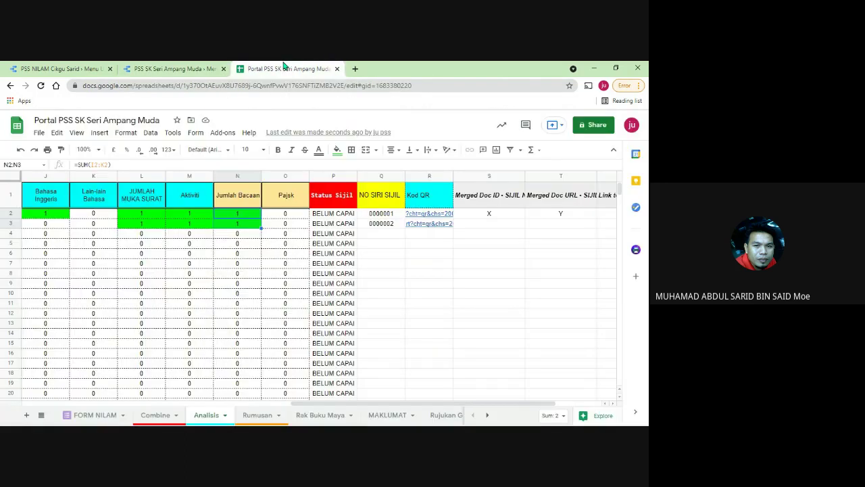
left_click(95, 415)
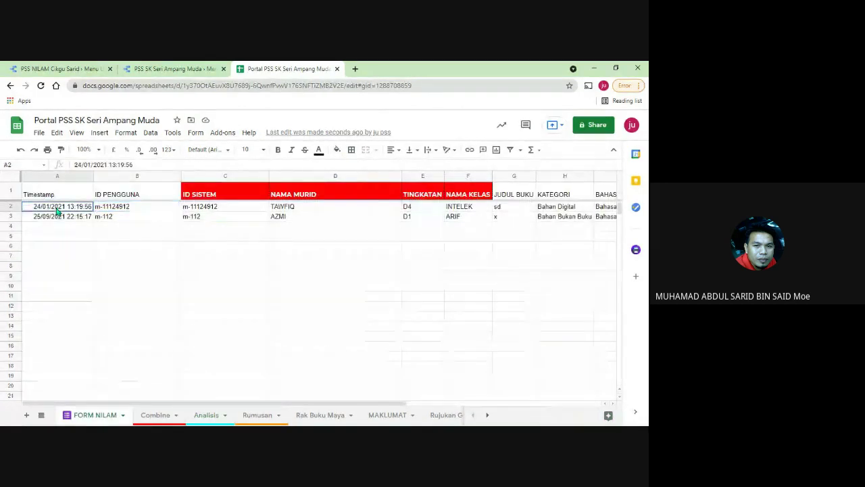
left_click_drag(57, 211, 54, 220)
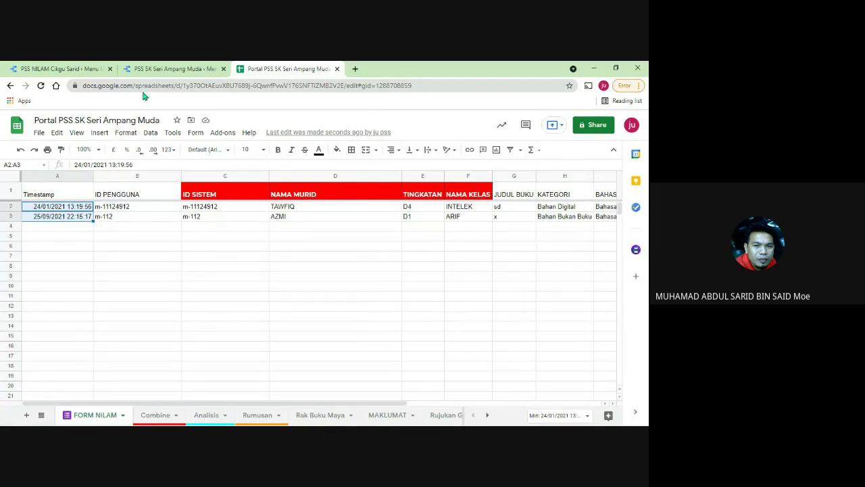
left_click(172, 68)
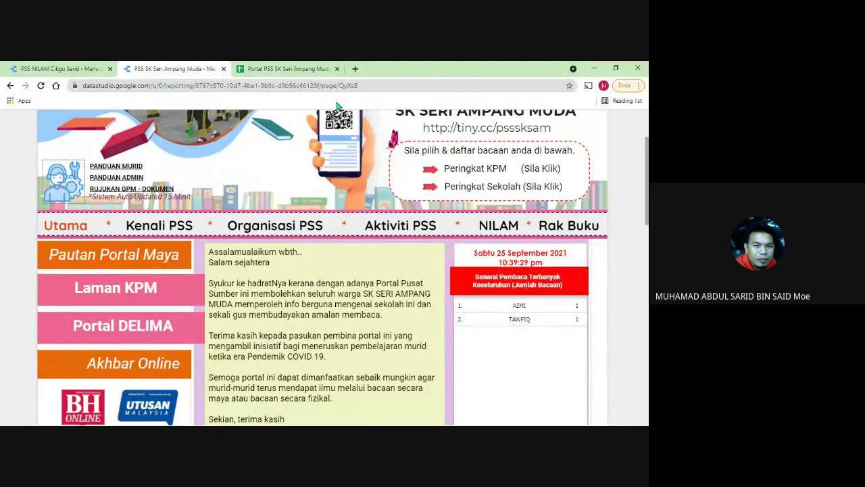
- Point the top-readers table at another Portal PSS source, delete its Nama filter, and widen the first column
scroll(535, 202, "up", 2)
left_click(538, 125)
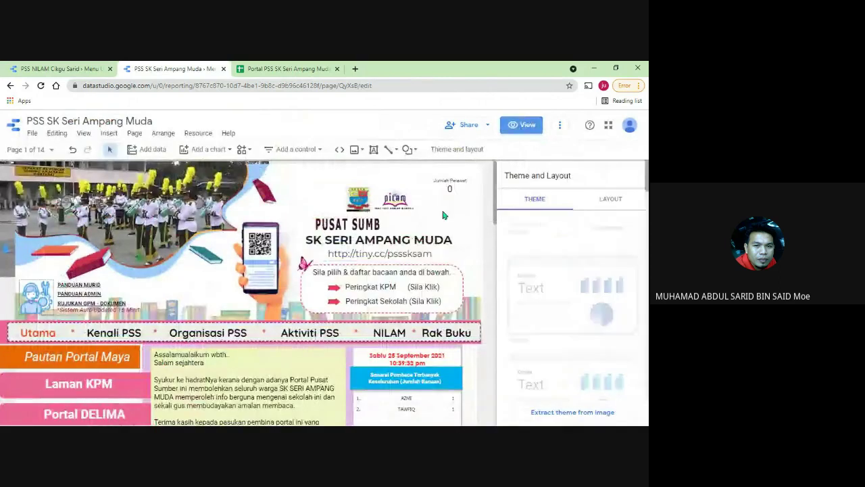
scroll(410, 320, "down", 3)
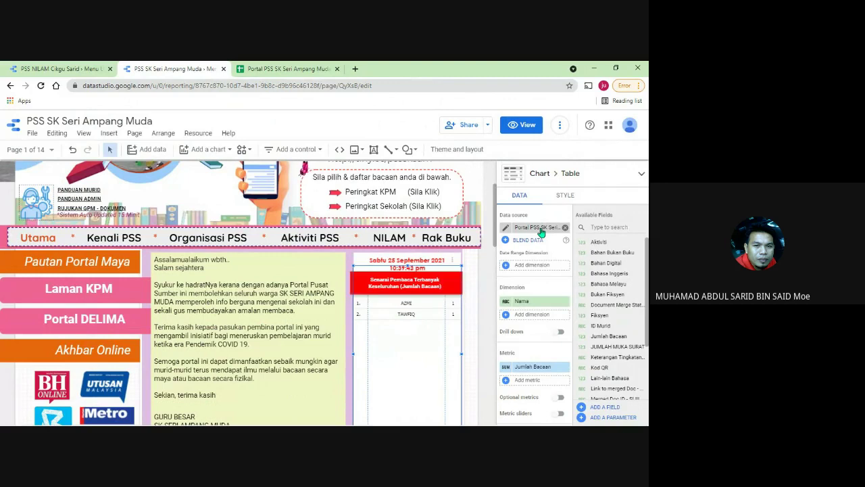
left_click(540, 228)
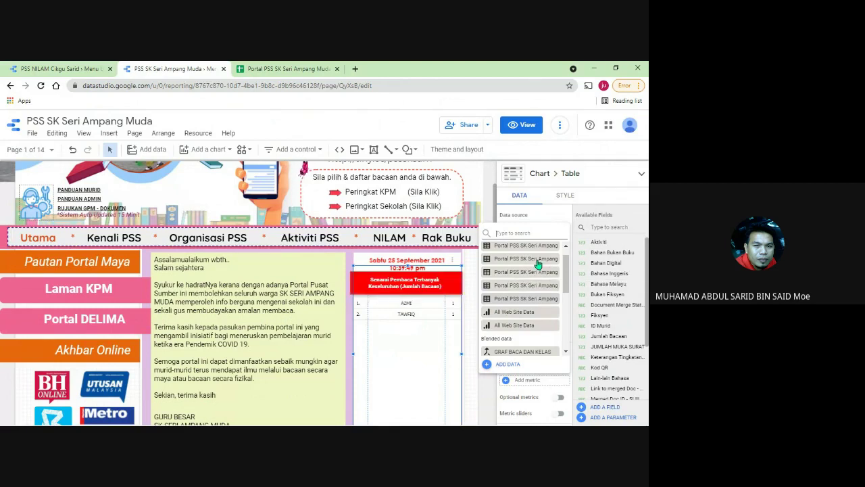
left_click(535, 261)
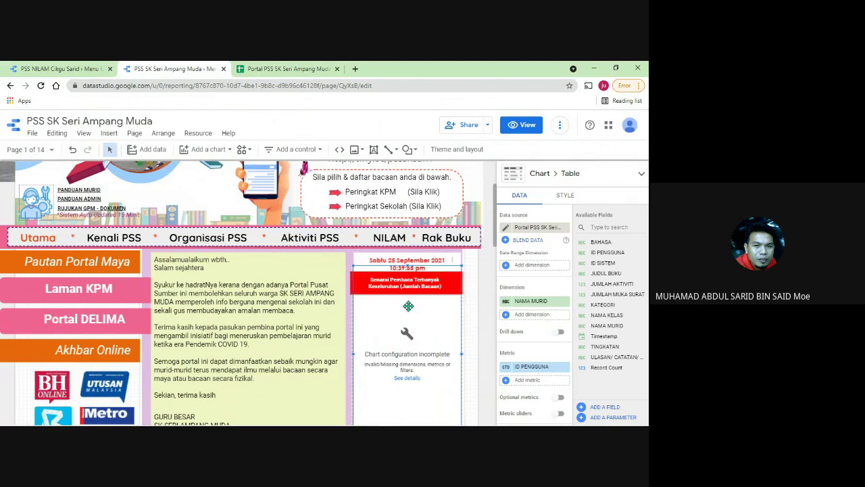
scroll(531, 284, "down", 10)
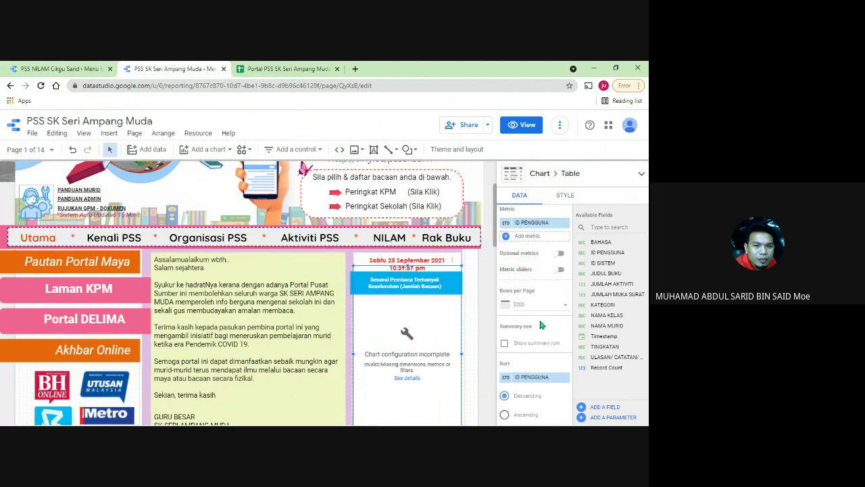
scroll(541, 330, "down", 5)
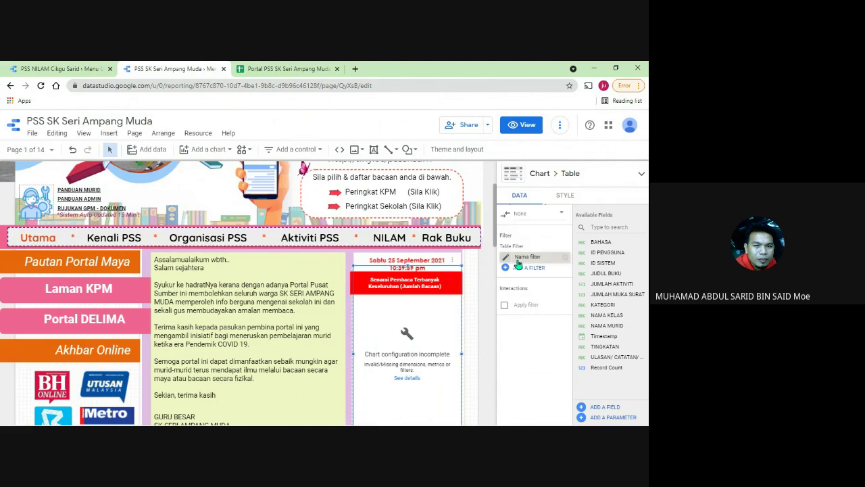
left_click(565, 258)
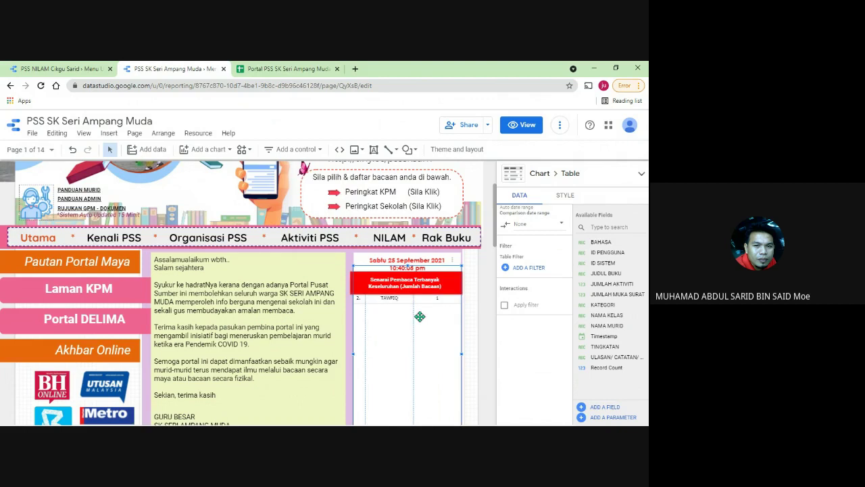
left_click_drag(419, 317, 433, 321)
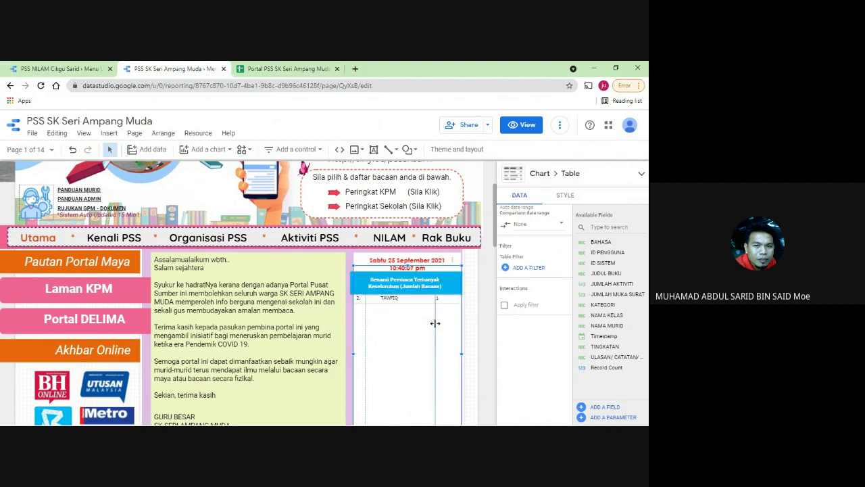
left_click(521, 125)
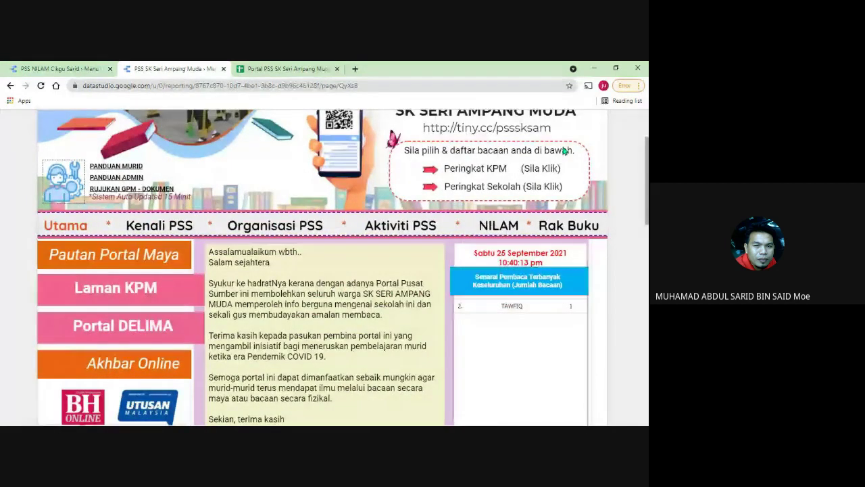
- Review the top-readers table's STYLE settings in edit mode, then return to view mode
left_click(533, 125)
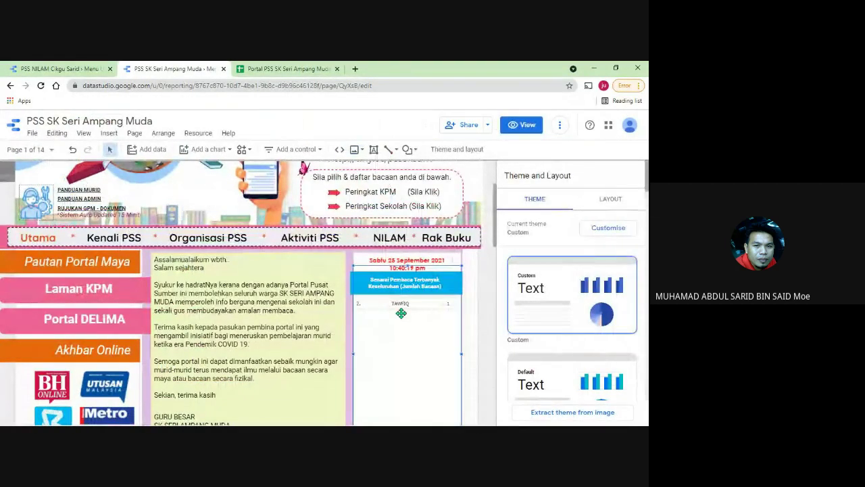
left_click(402, 305)
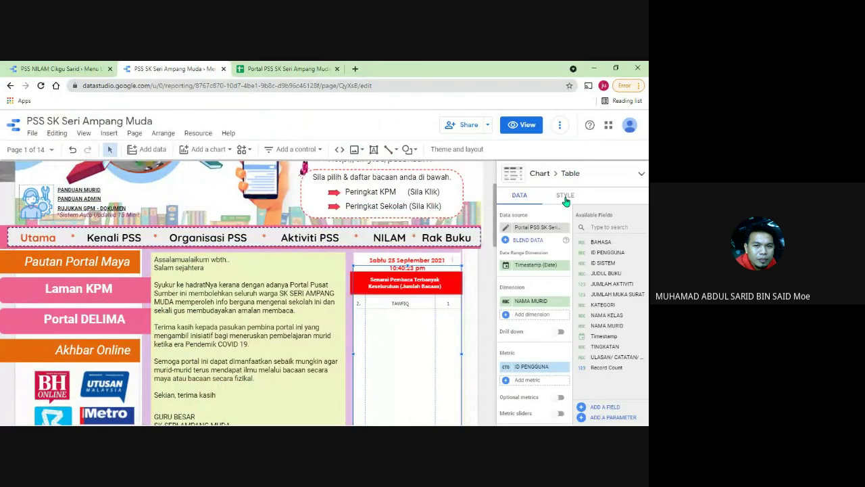
left_click(566, 200)
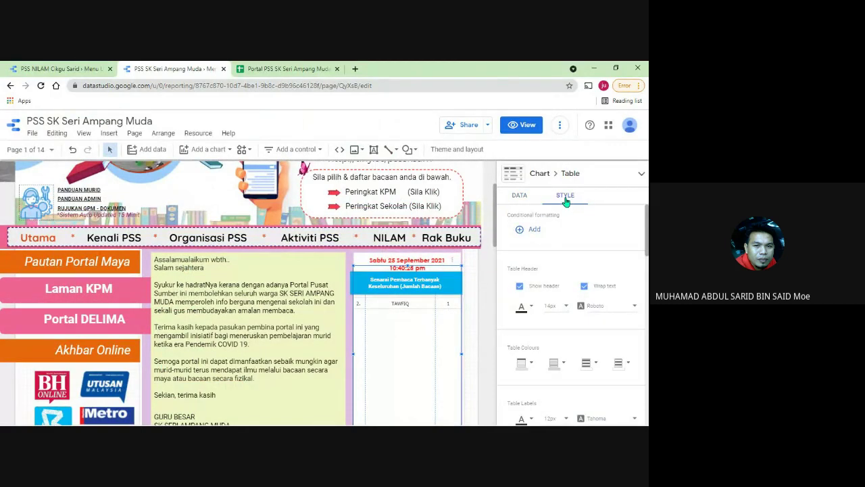
scroll(565, 362, "down", 2)
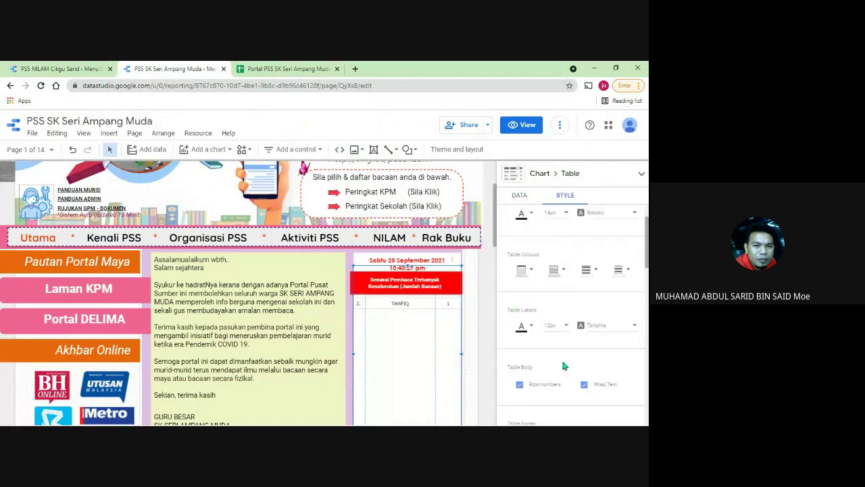
scroll(565, 365, "down", 2)
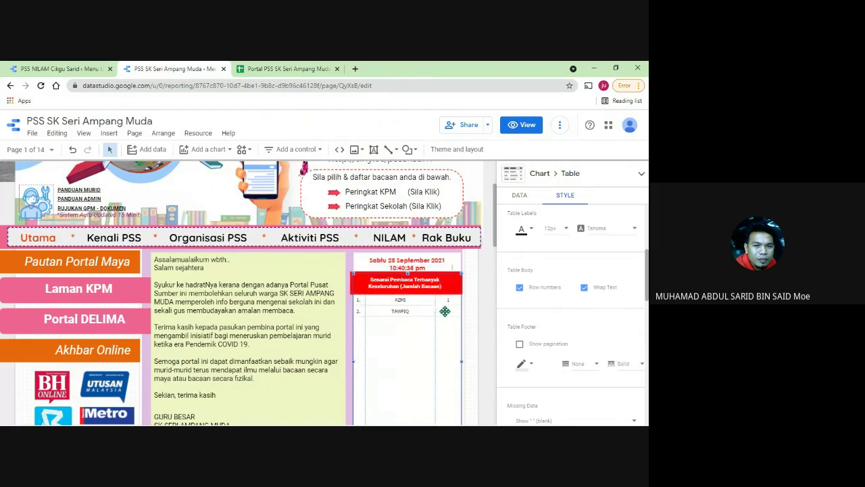
left_click(523, 126)
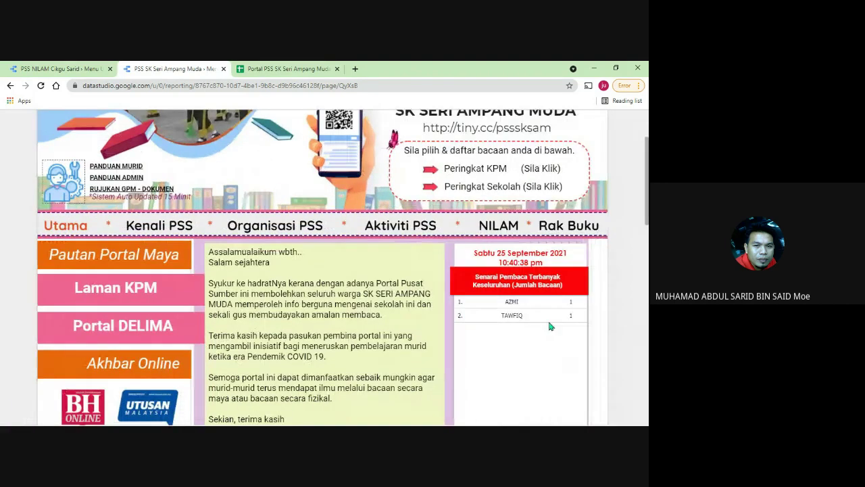
key("ctrl+Tab")
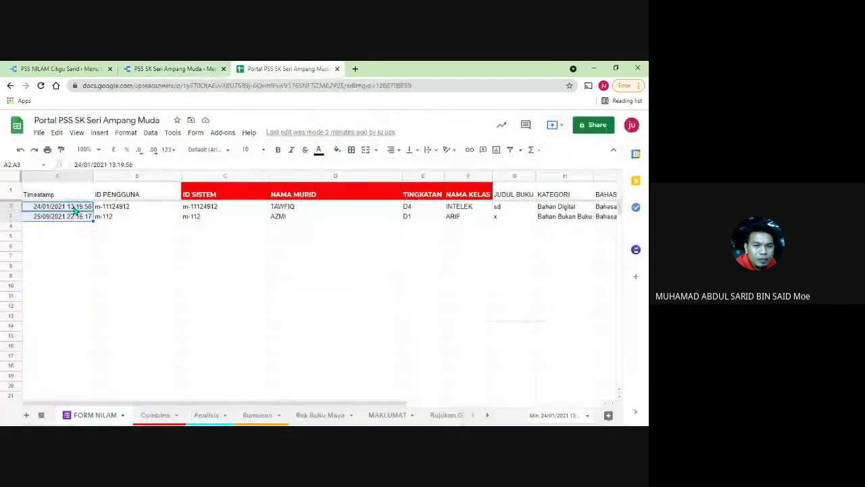
left_click(73, 208)
left_click(64, 218)
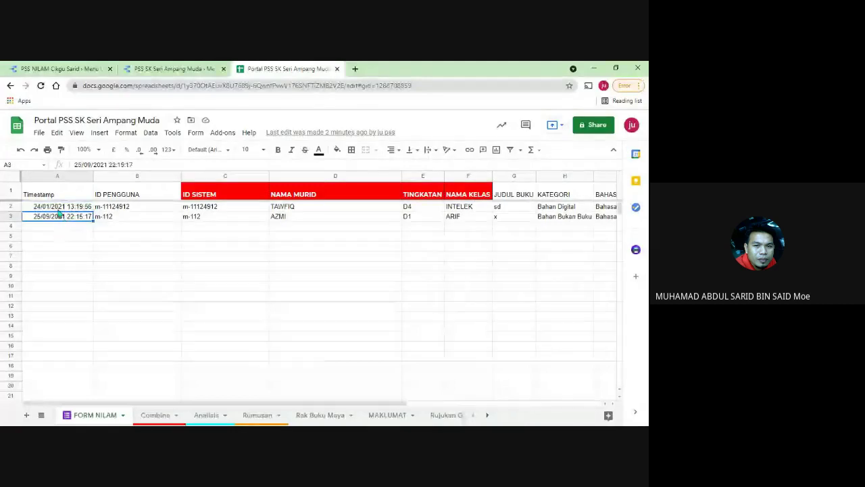
left_click(60, 209)
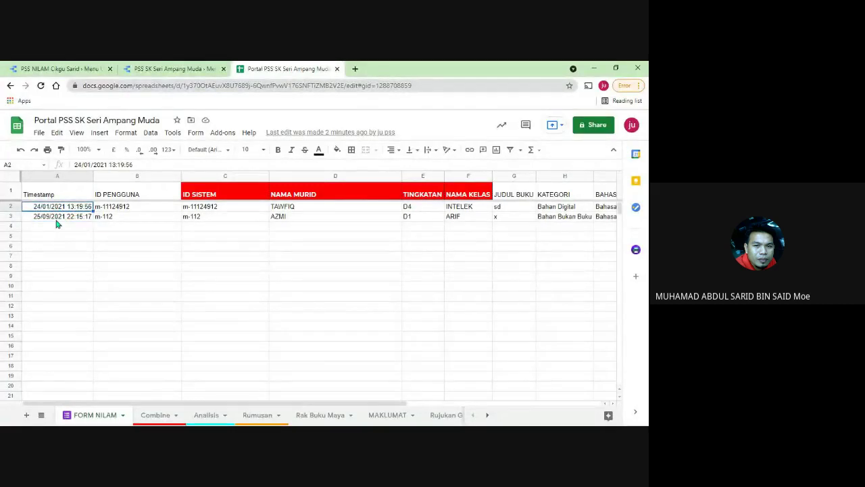
left_click(59, 218)
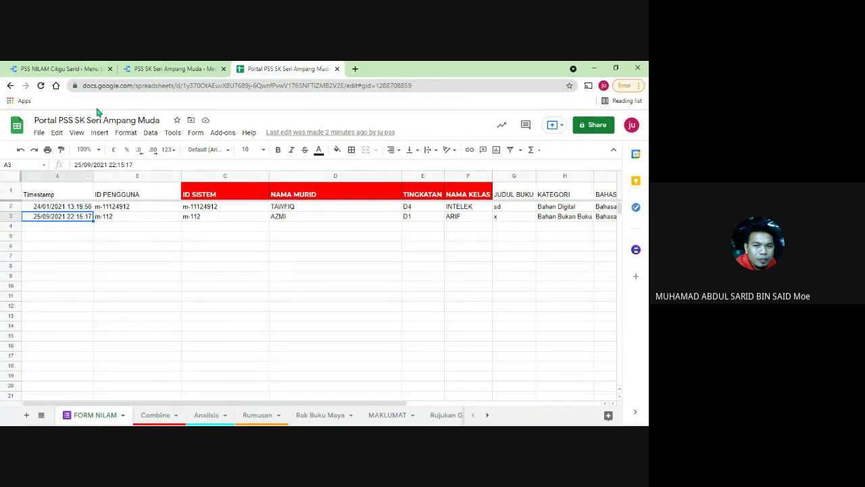
left_click(174, 67)
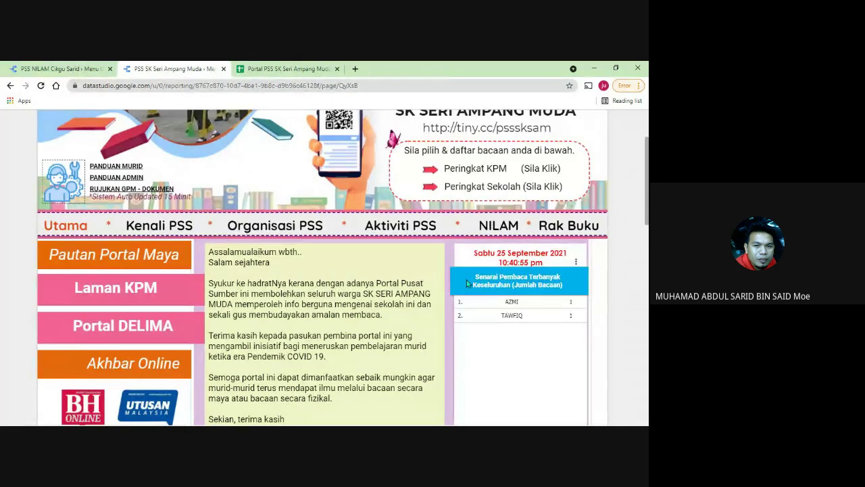
- In edit mode, select the top-readers table and open its Add a filter picker
scroll(487, 285, "up", 3)
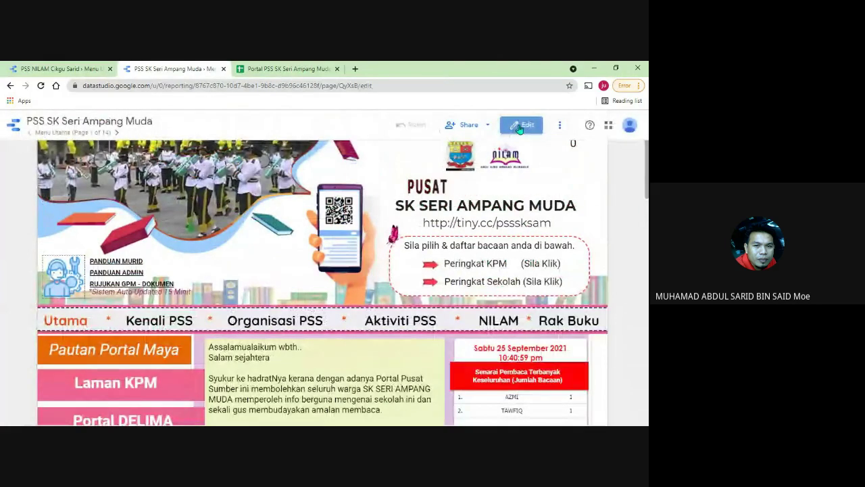
left_click(520, 125)
scroll(425, 264, "down", 3)
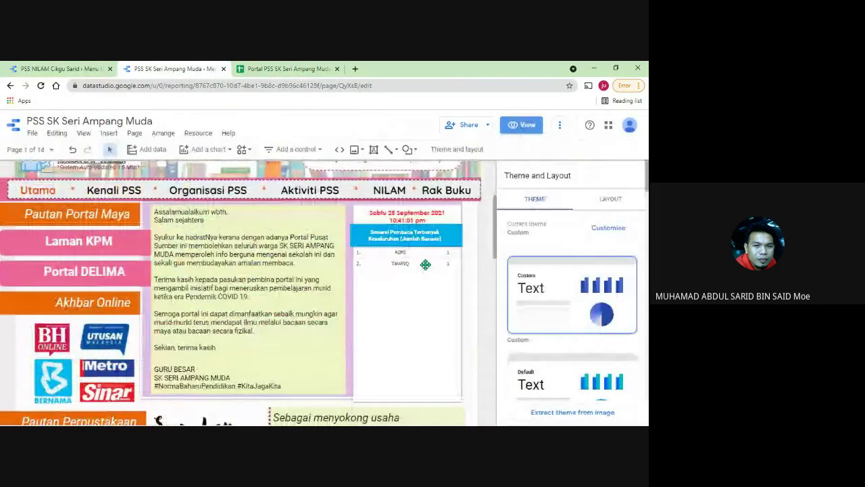
left_click(425, 265)
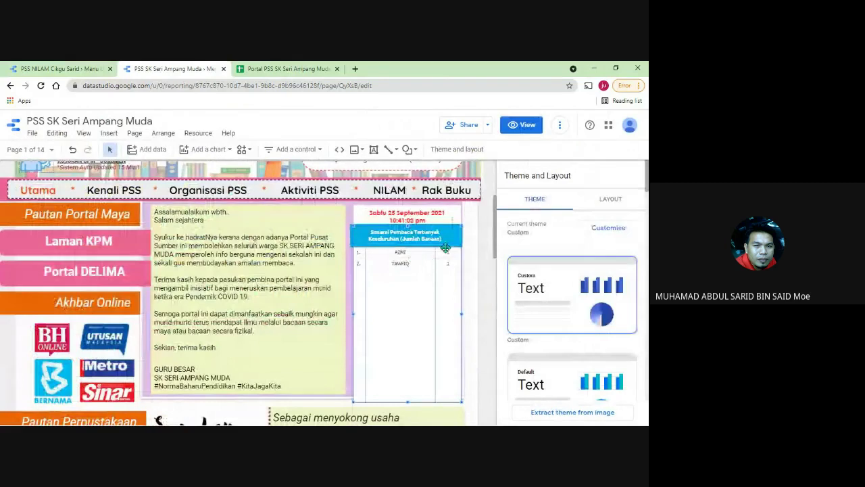
left_click(445, 249)
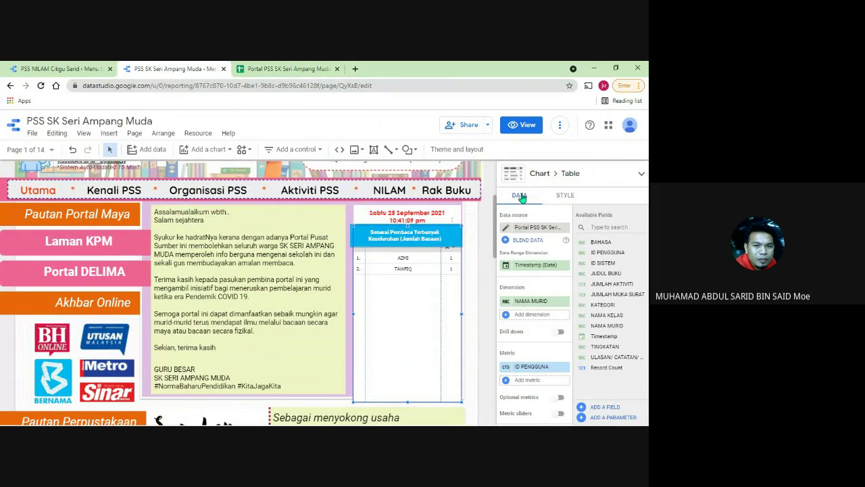
scroll(518, 326, "down", 3)
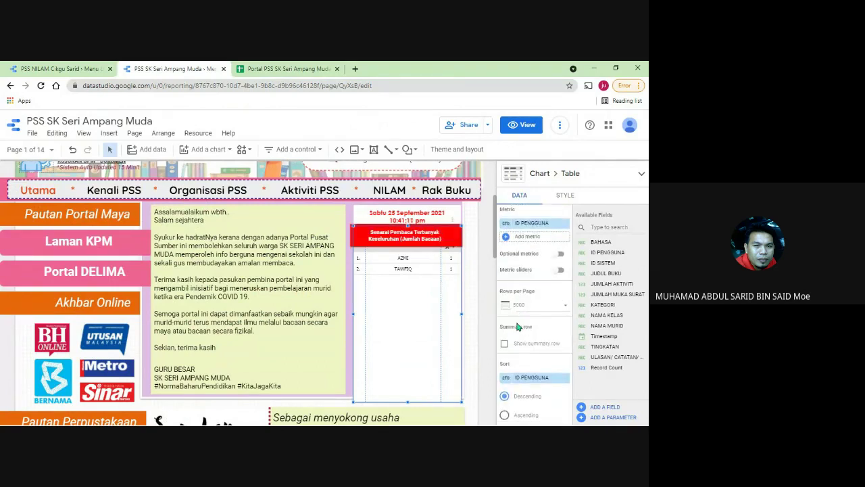
scroll(518, 327, "down", 5)
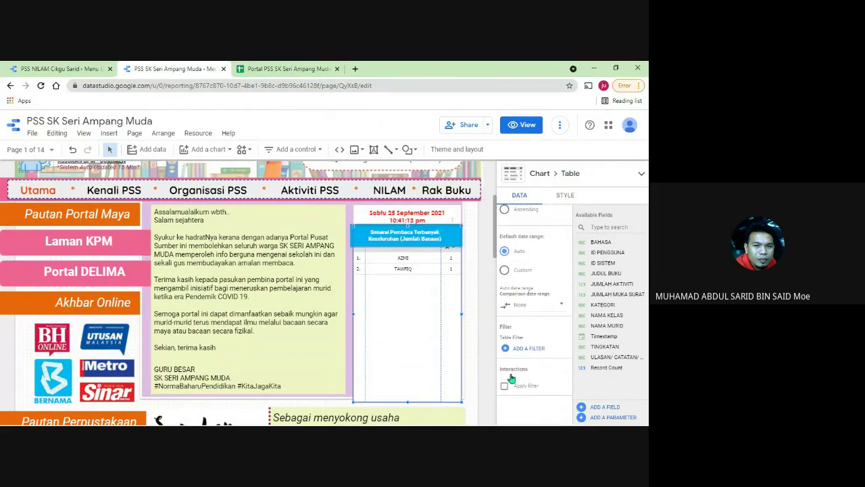
left_click(531, 348)
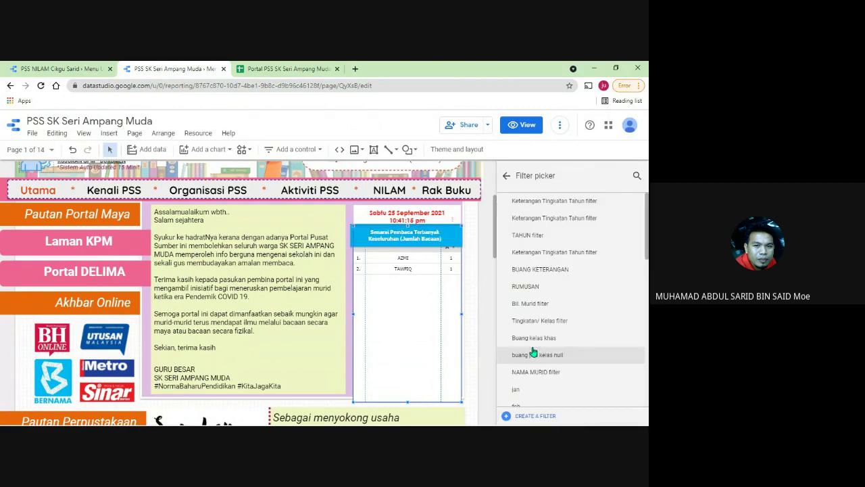
- Create a new filter named 2022 that includes Timestamp values Between a date range
left_click(534, 416)
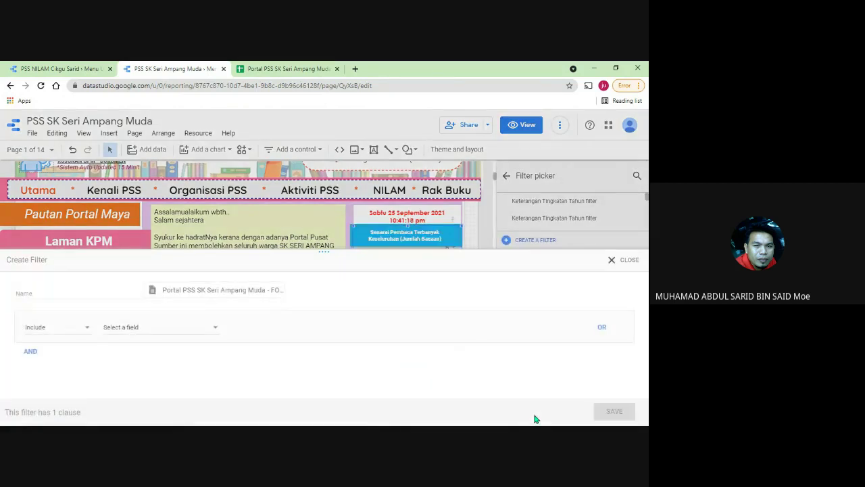
left_click(76, 285)
type("2022")
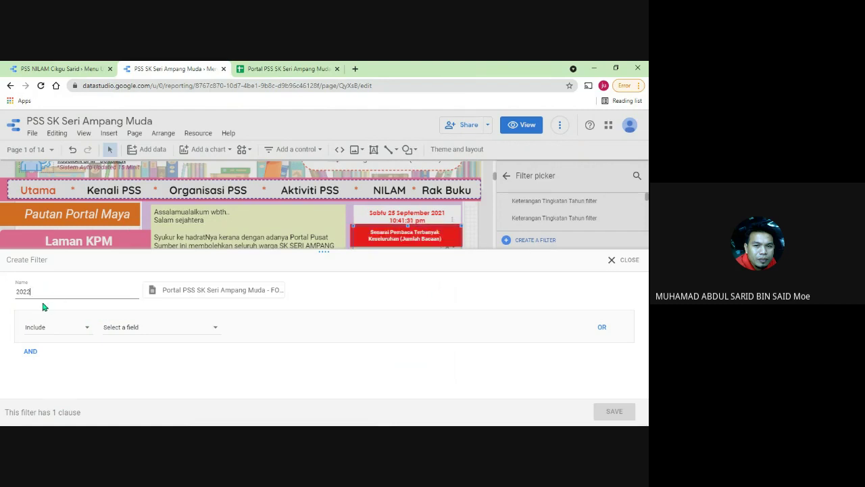
left_click(146, 332)
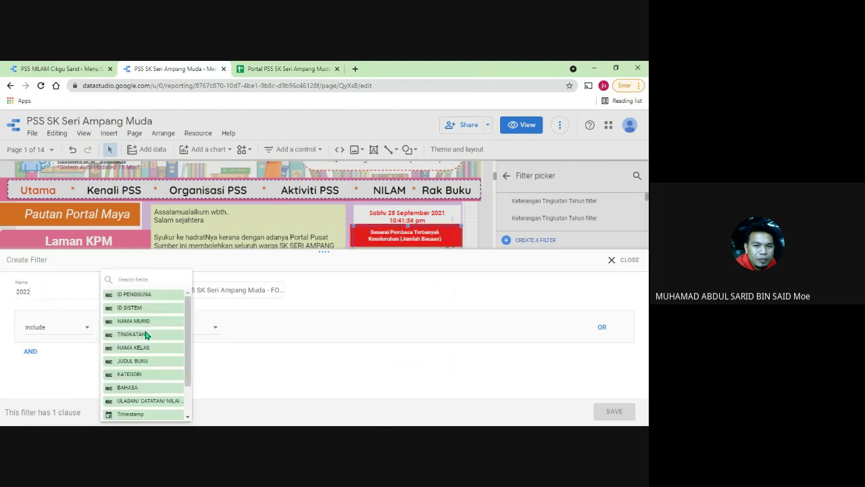
left_click(148, 415)
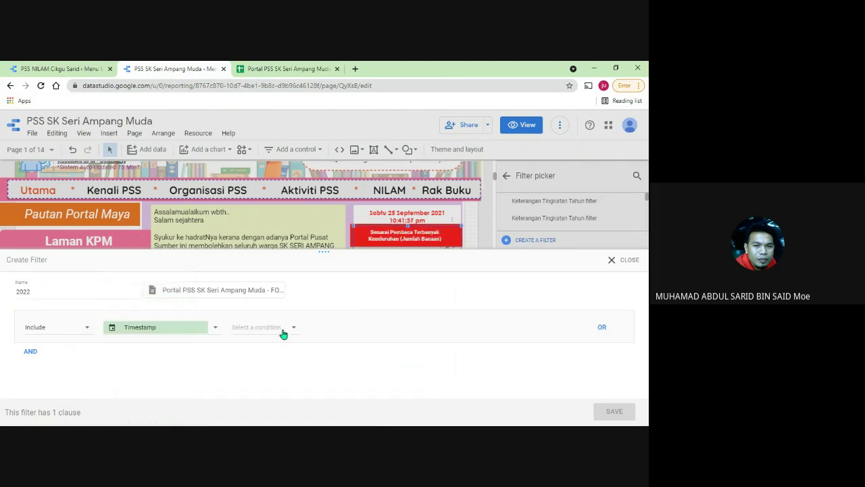
left_click(284, 334)
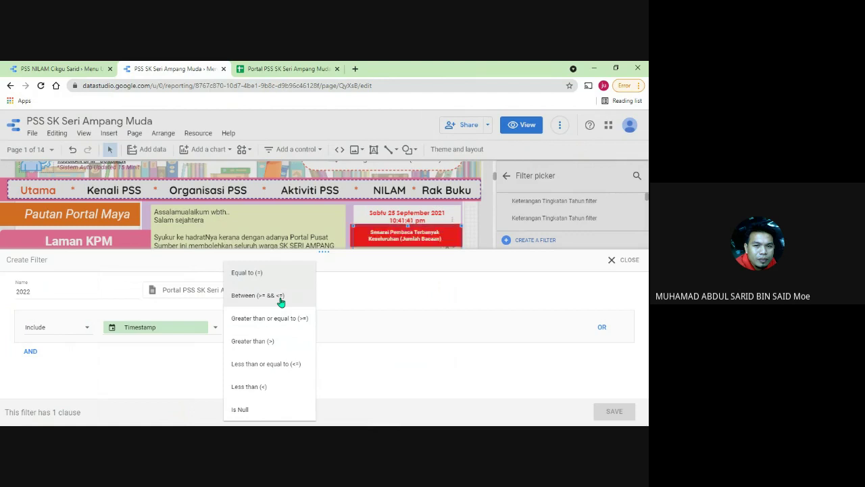
left_click(281, 298)
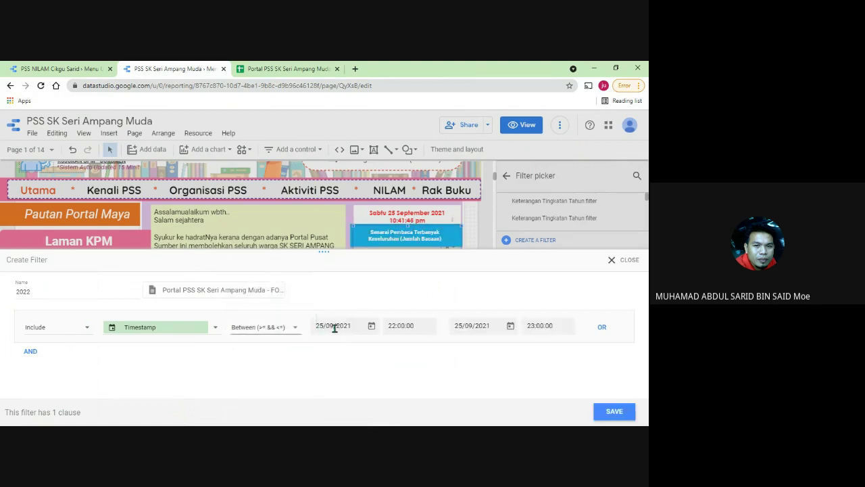
- Set the range to 01/01/2022–31/12/2022, save the filter, and return to view mode
left_click(372, 326)
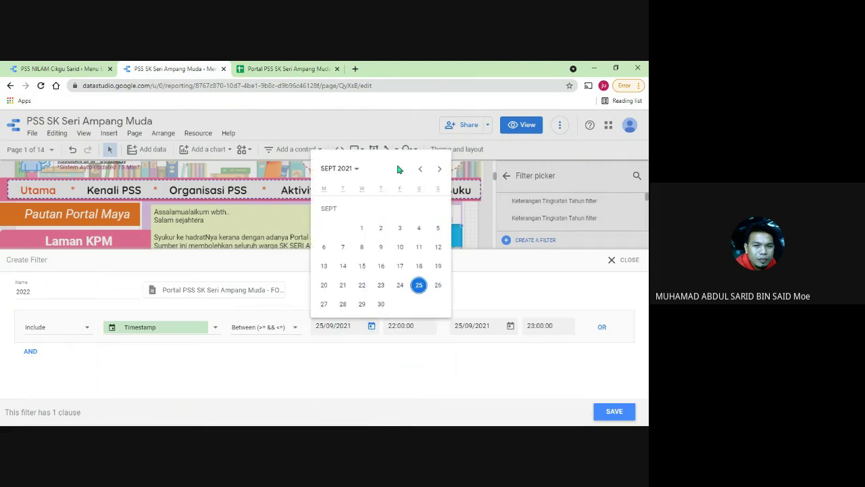
left_click(440, 169)
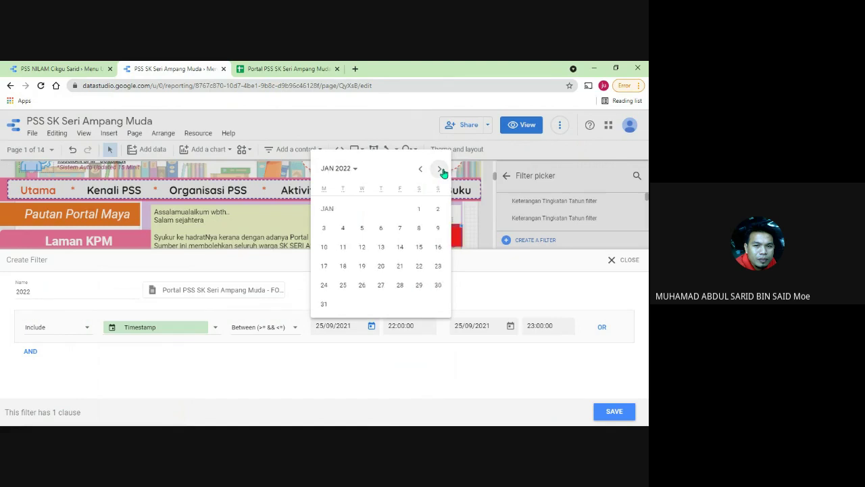
left_click(420, 209)
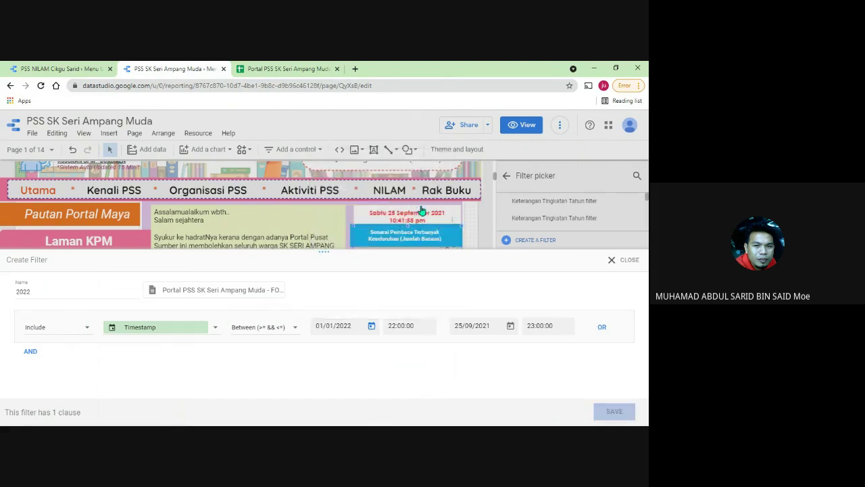
left_click(511, 327)
left_click(578, 169)
left_click(578, 169)
left_click(578, 169)
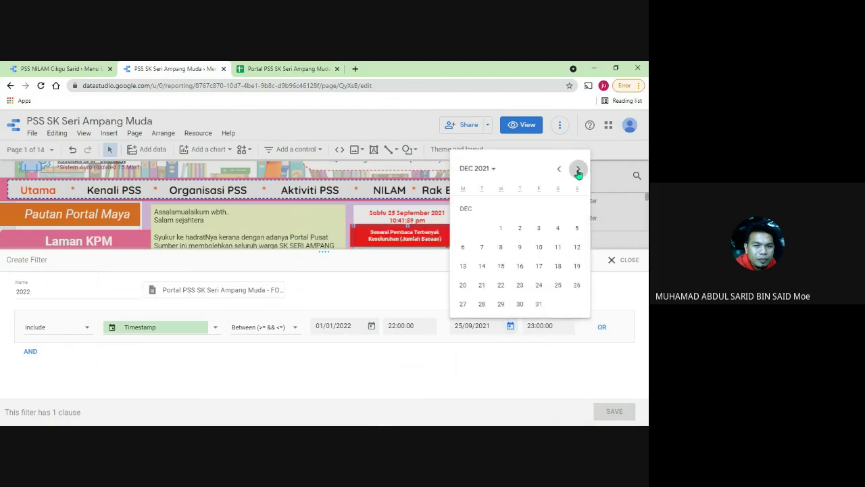
left_click(578, 169)
left_click(578, 169)
left_click(578, 169)
left_click(578, 169)
left_click(578, 169)
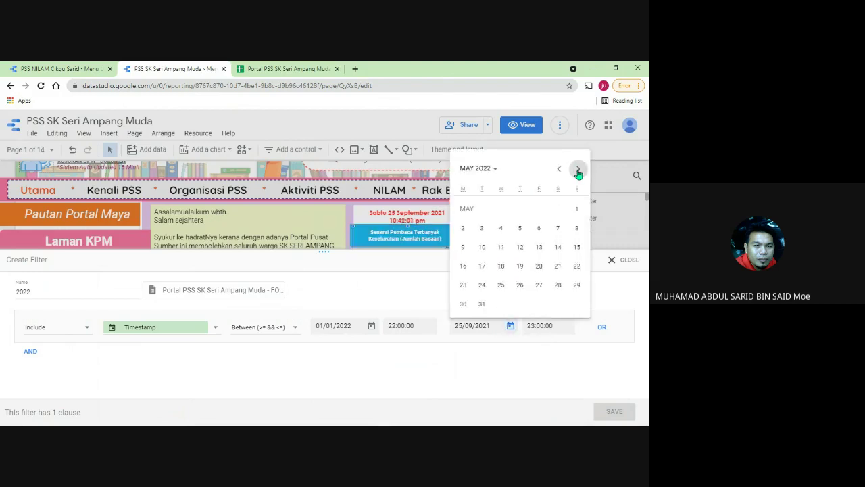
left_click(578, 169)
left_click(578, 169)
left_click(578, 169)
left_click(578, 169)
left_click(578, 169)
left_click(578, 169)
left_click(578, 171)
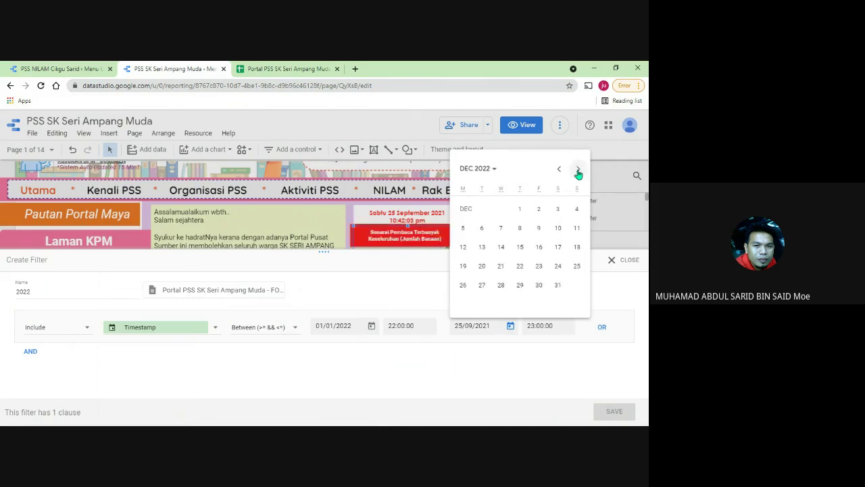
left_click(558, 285)
left_click(615, 411)
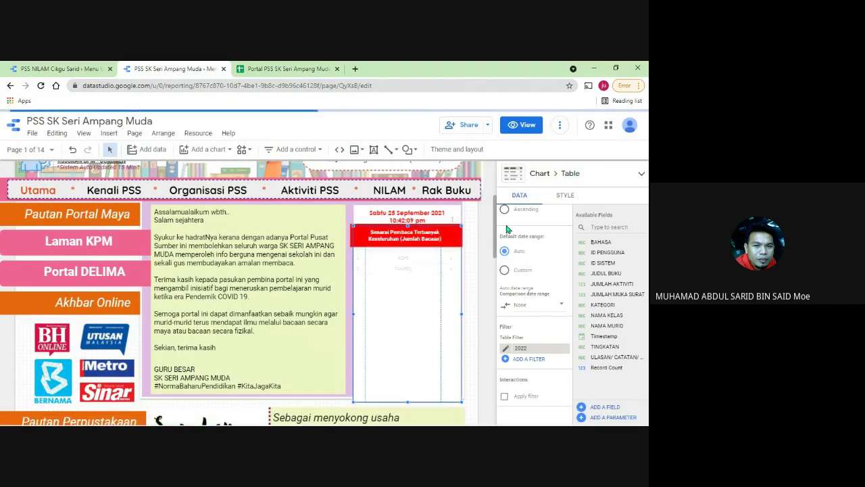
left_click(523, 125)
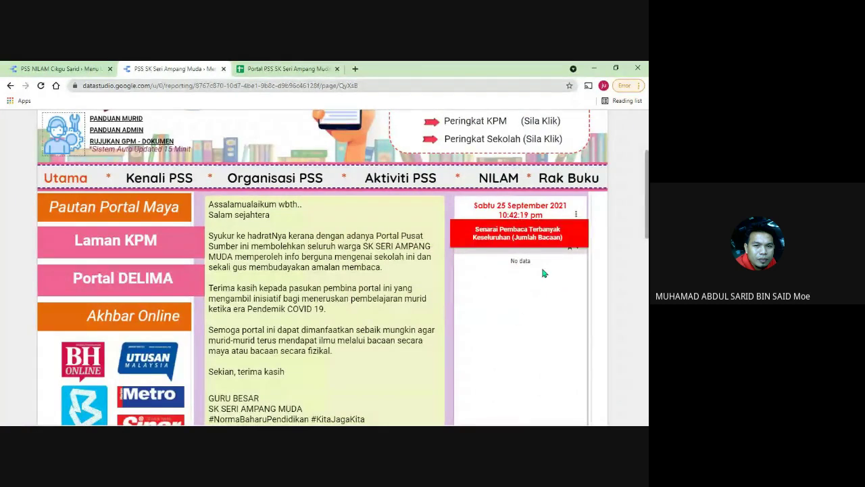
- Change the A3 timestamp on FORM NILAM to 25/09/2022 22:15:17, then return to the report
left_click(284, 68)
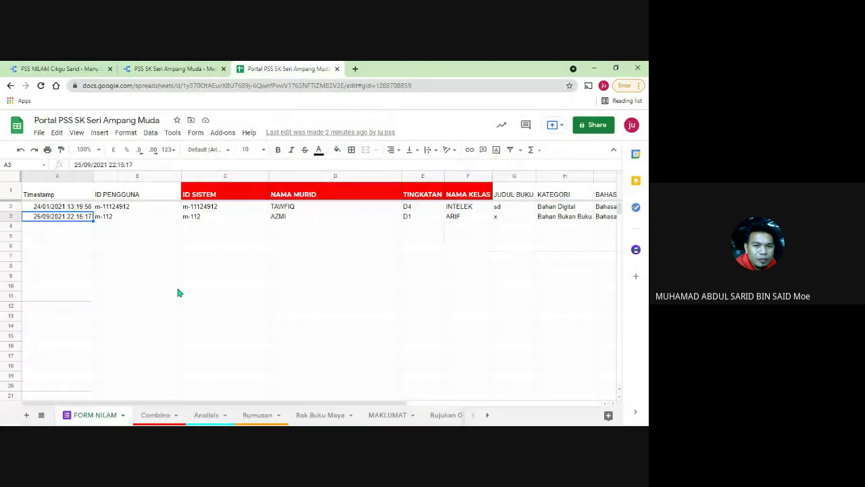
left_click(56, 207)
left_click(54, 217)
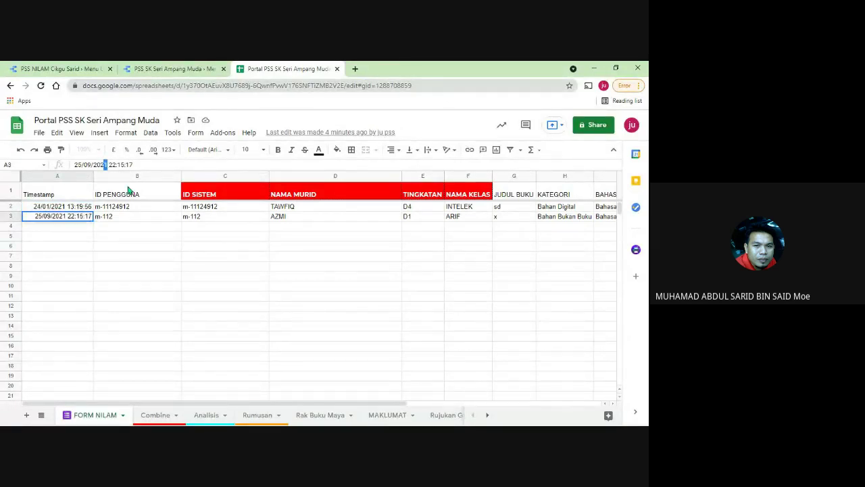
left_click(183, 260)
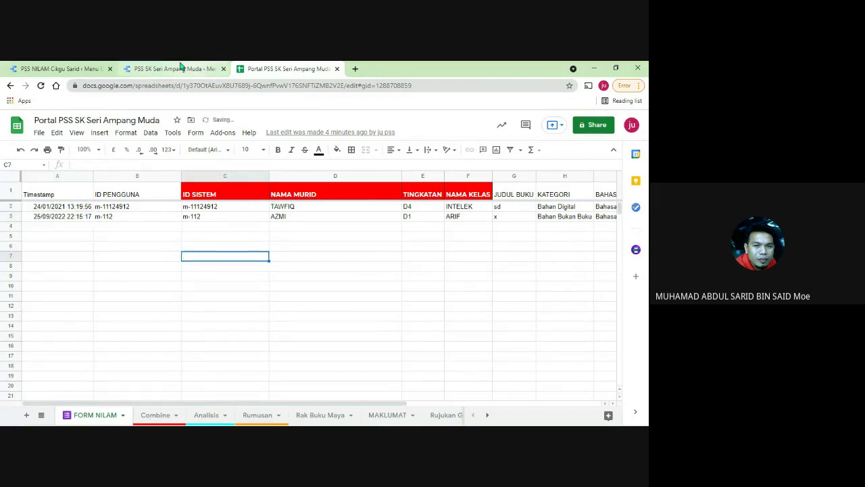
left_click(177, 68)
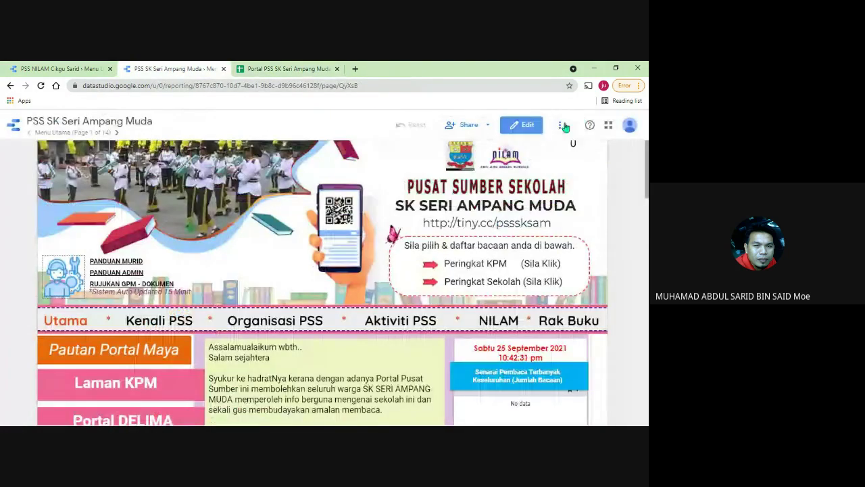
- Refresh the report data so the 2022 reader table lists one student with 1 reading
left_click(560, 125)
left_click(616, 175)
scroll(504, 311, "down", 3)
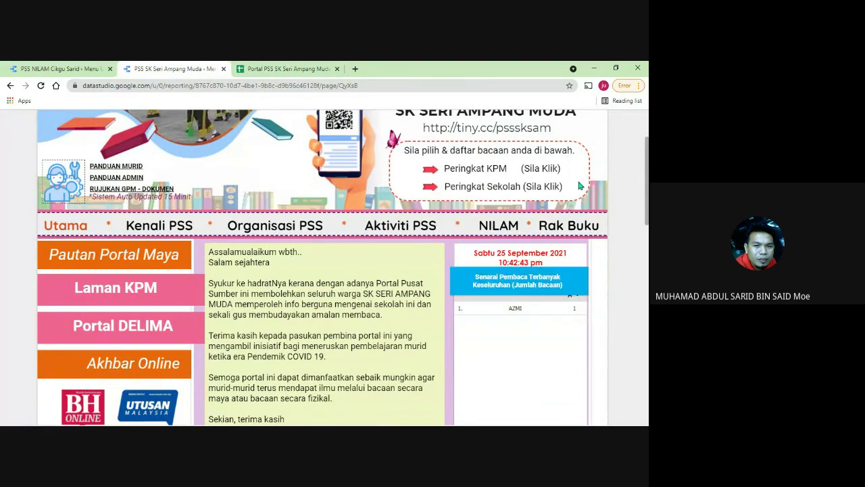
scroll(581, 166, "up", 1)
scroll(581, 166, "up", 1)
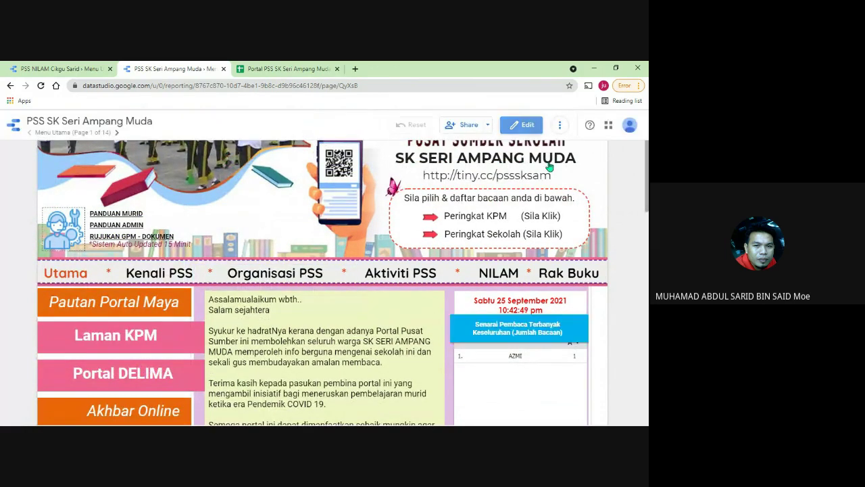
key("ctrl+shift+e")
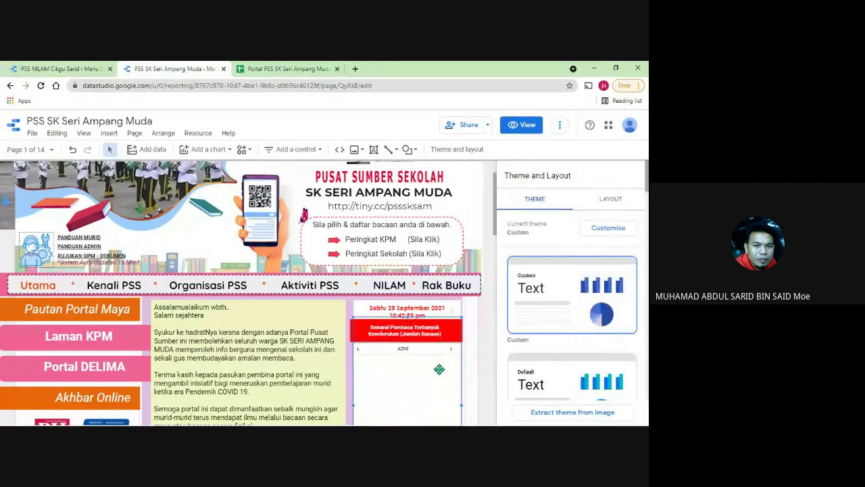
left_click(529, 128)
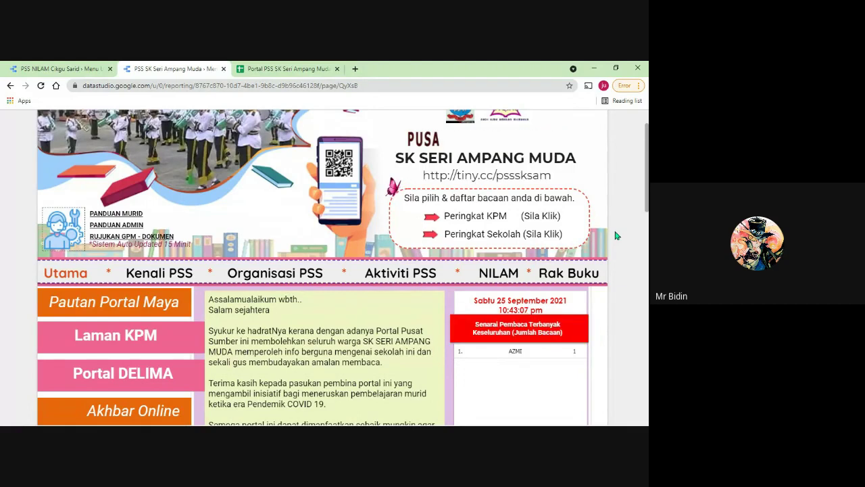
- Back on FORM NILAM, inspect the ID PENGGUNA values and the ID SISTEM formula
left_click(284, 69)
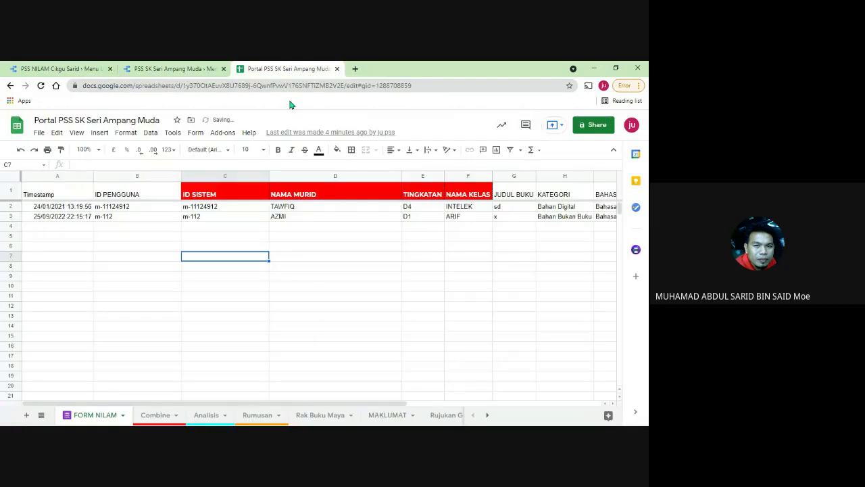
left_click(363, 298)
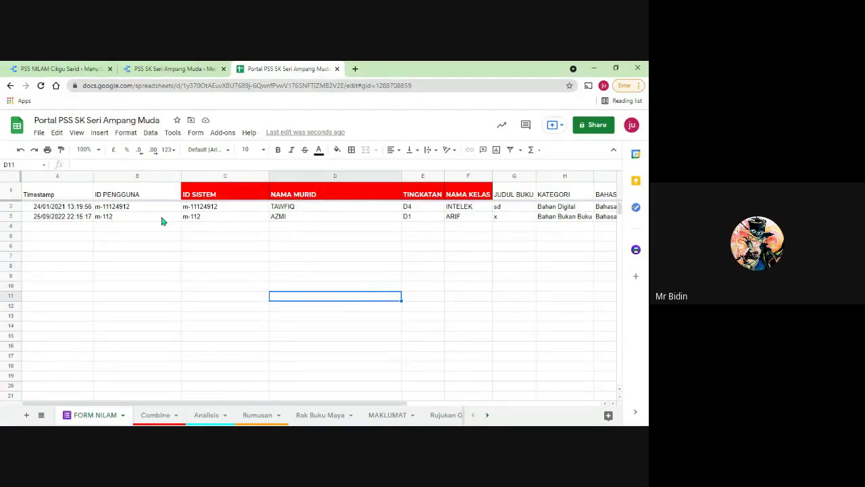
left_click(135, 198)
left_click(140, 208)
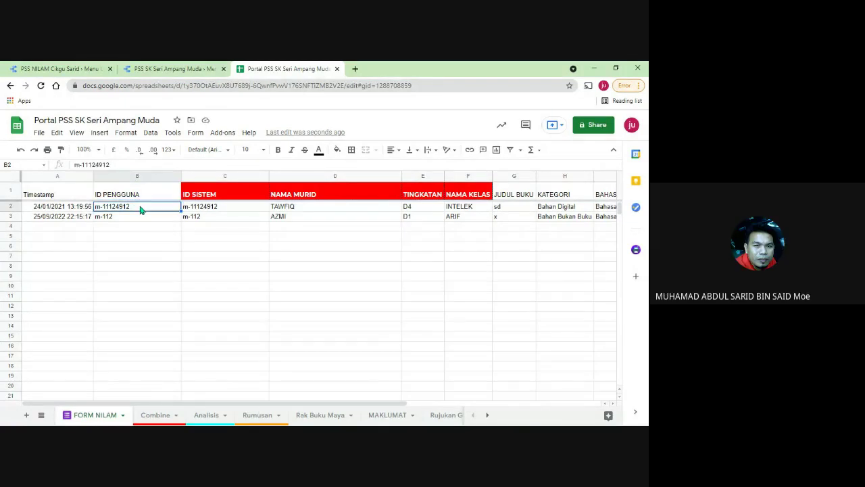
left_click(137, 218)
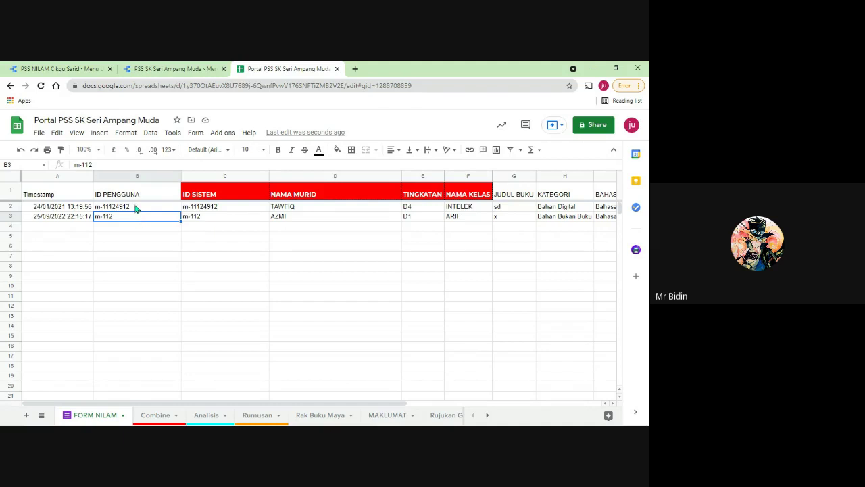
left_click(217, 194)
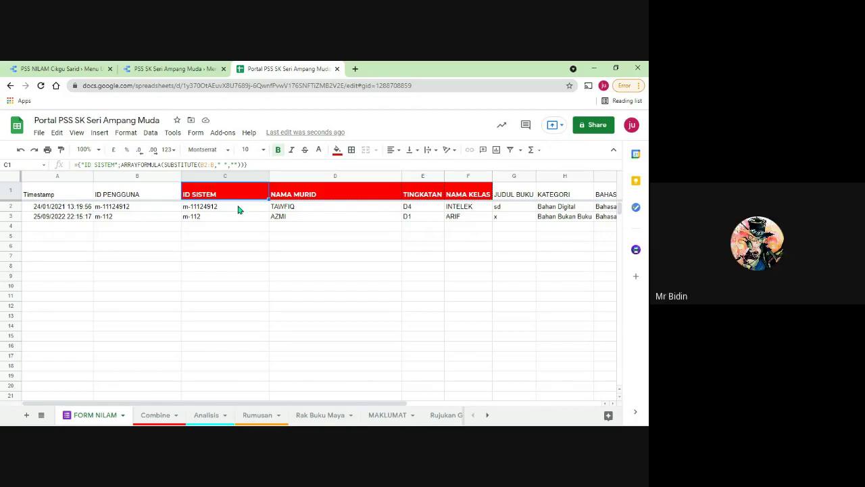
left_click(132, 208)
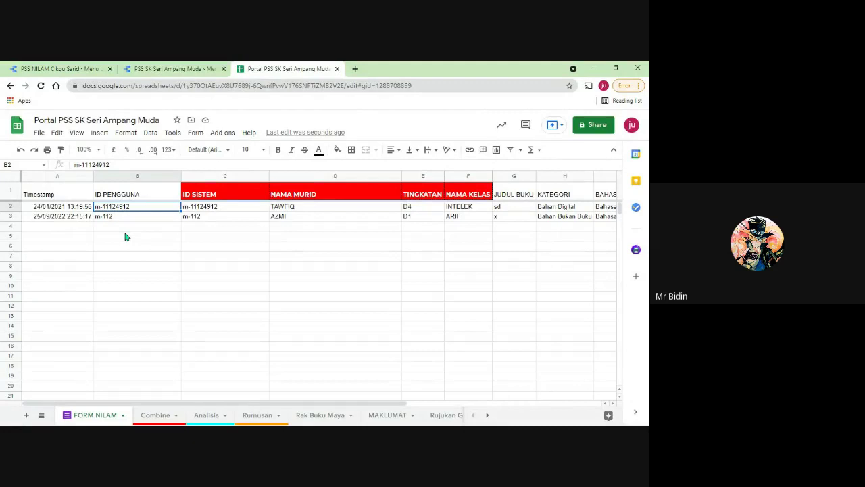
- Resize column B, ending narrower so the KATEGORI and BAHASA columns fit in view
left_click_drag(181, 176, 230, 178)
left_click(166, 217)
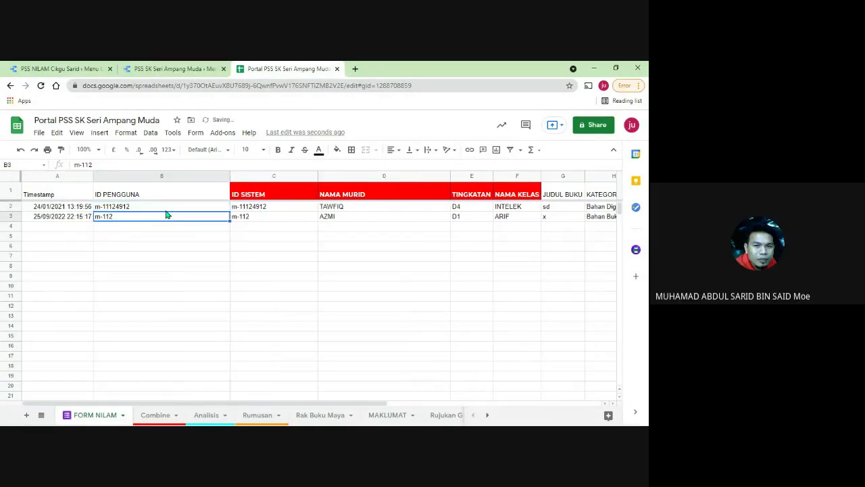
left_click(220, 209)
left_click(257, 209)
left_click(131, 210)
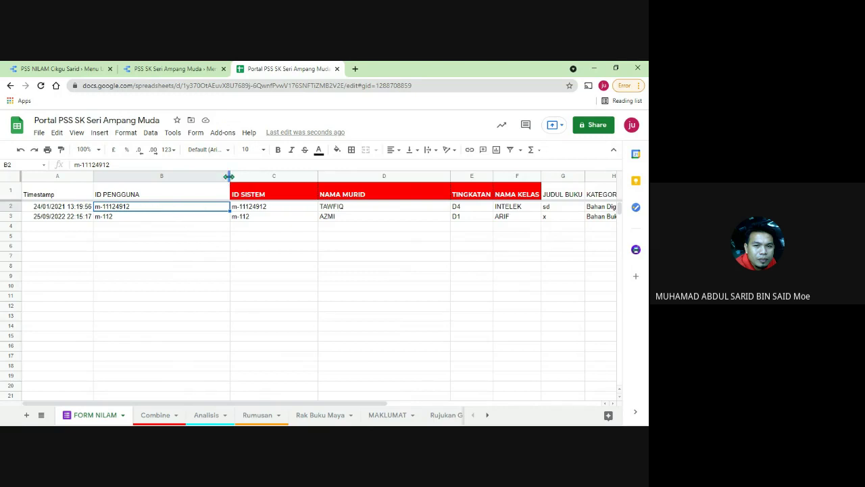
left_click_drag(229, 176, 162, 209)
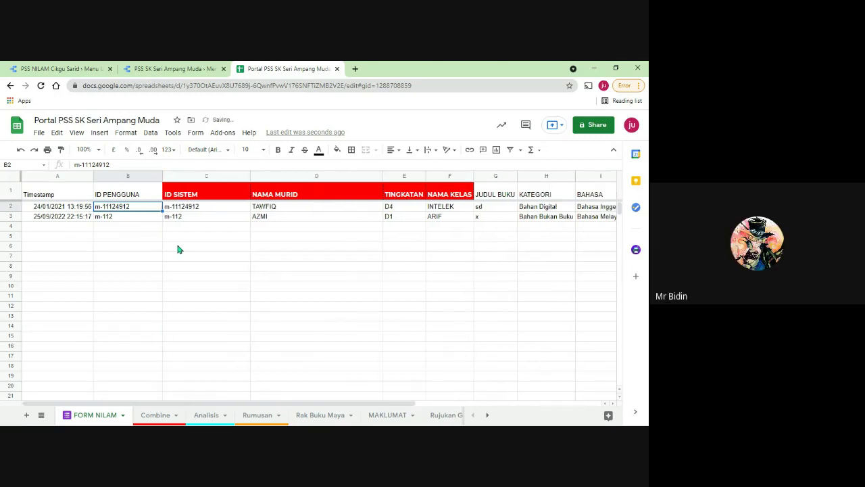
left_click(124, 217)
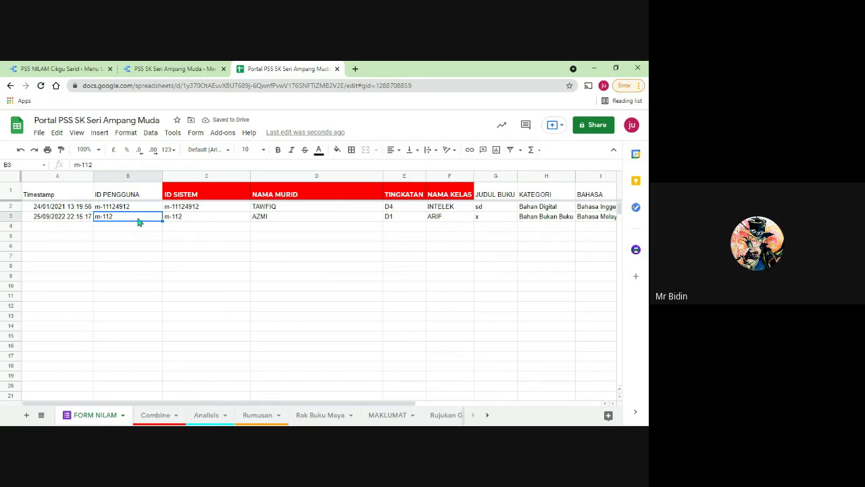
left_click(144, 209)
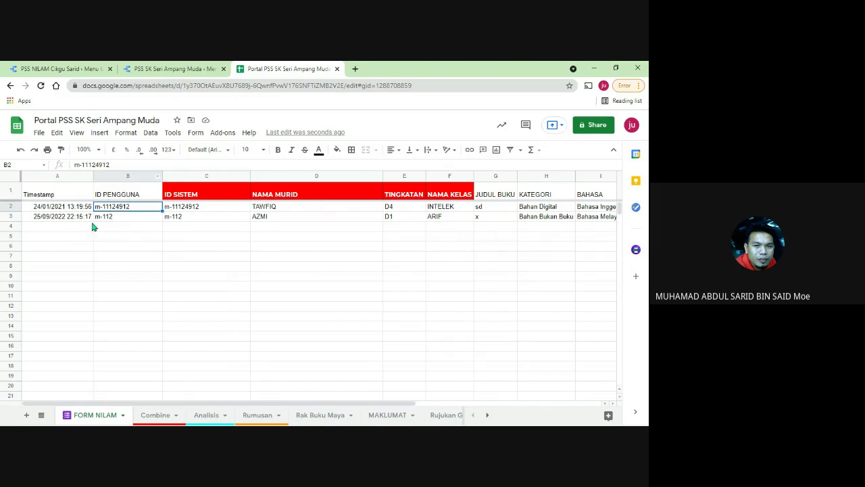
- Scroll down the sheet and back up, then reselect the first user ID
left_click_drag(618, 212, 620, 296)
left_click(218, 259)
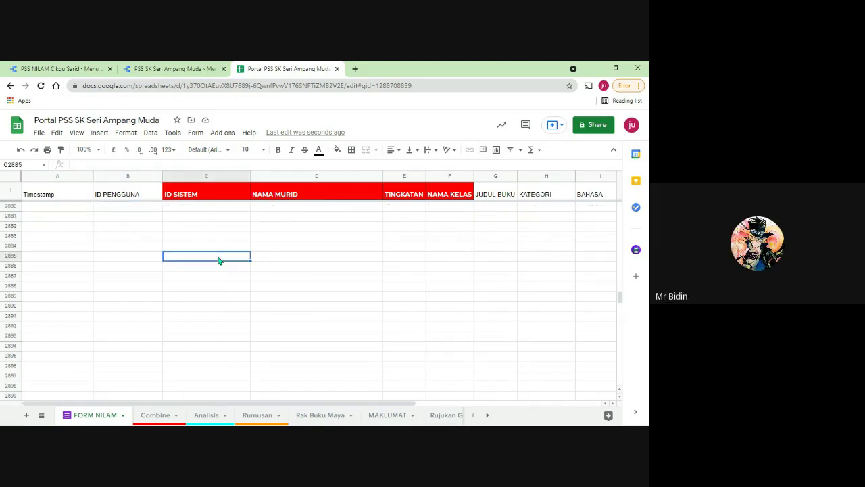
scroll(136, 230, "up", 9)
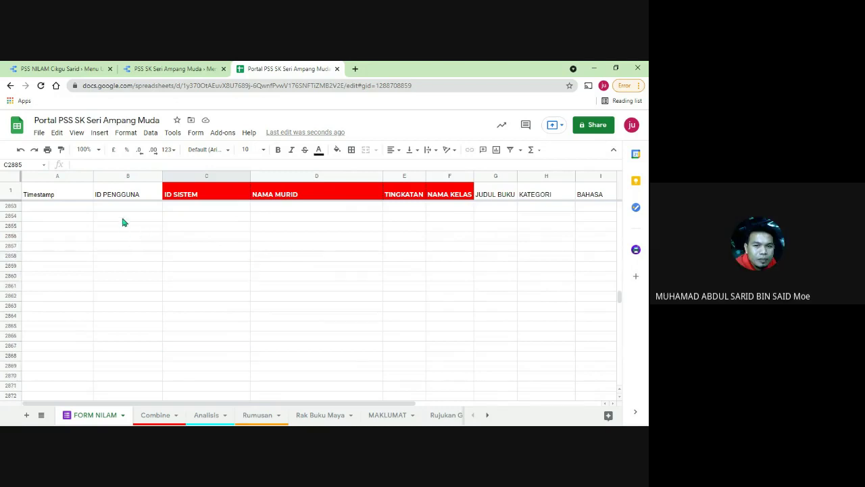
scroll(122, 222, "up", 20)
left_click_drag(620, 293, 626, 197)
left_click(157, 210)
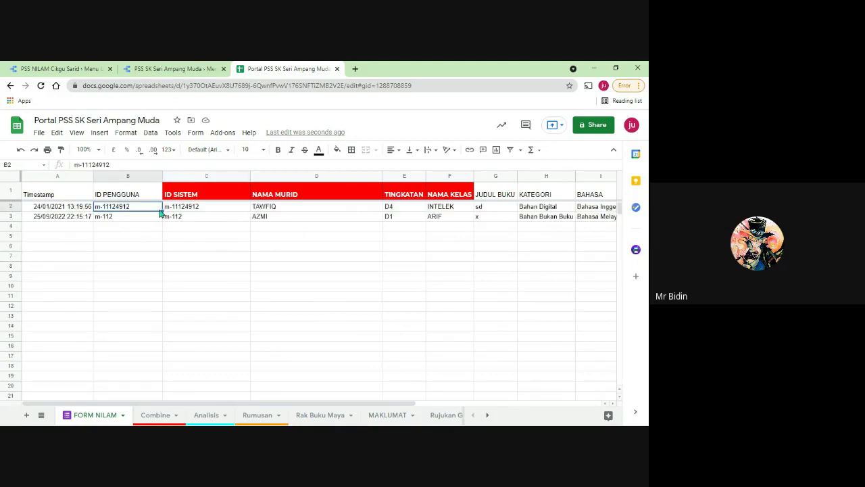
left_click(216, 195)
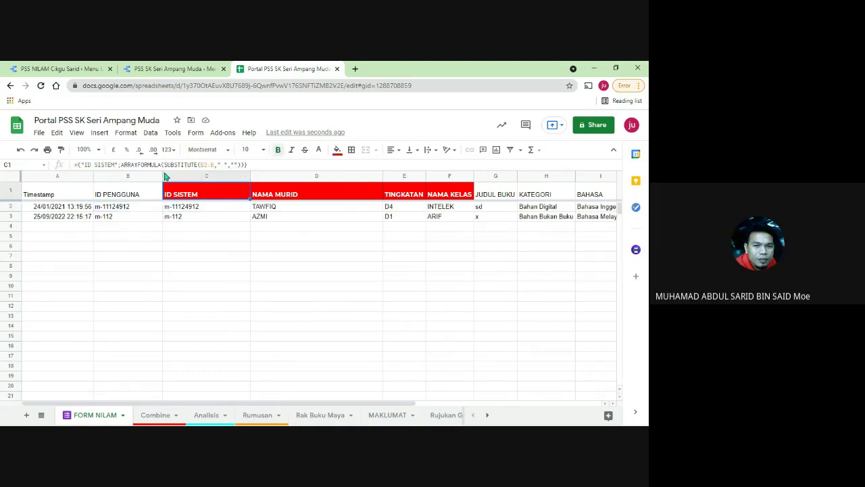
left_click(124, 217)
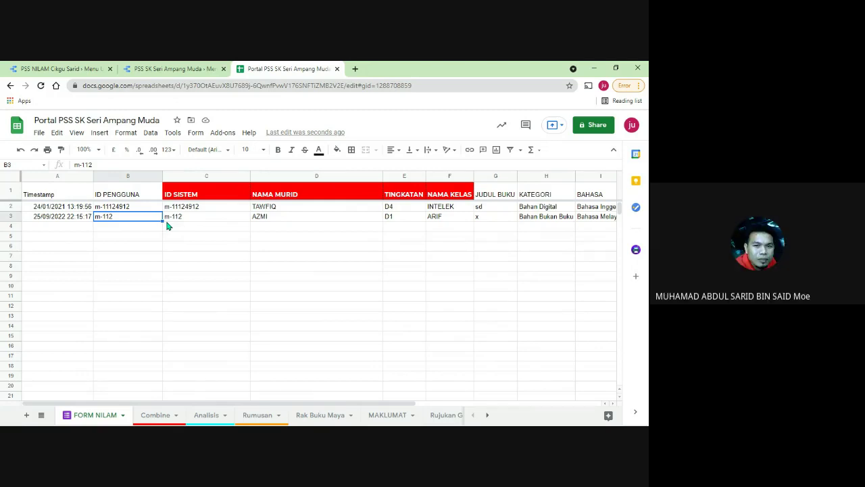
left_click(215, 194)
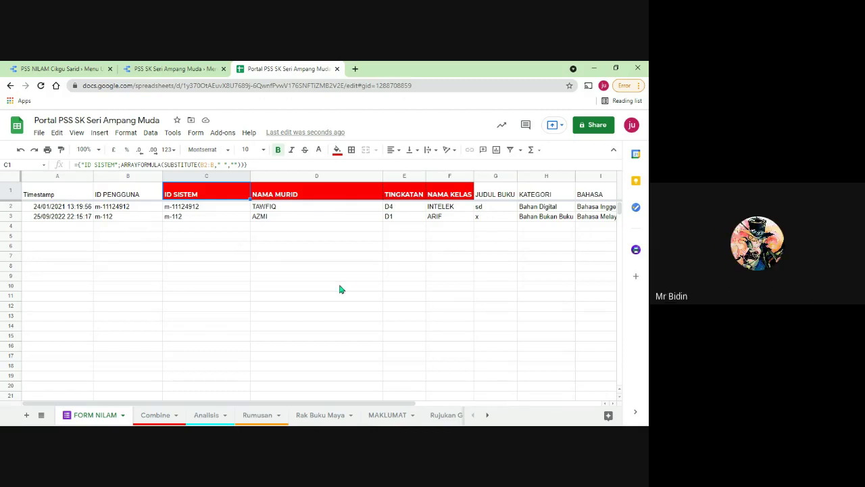
left_click(305, 261)
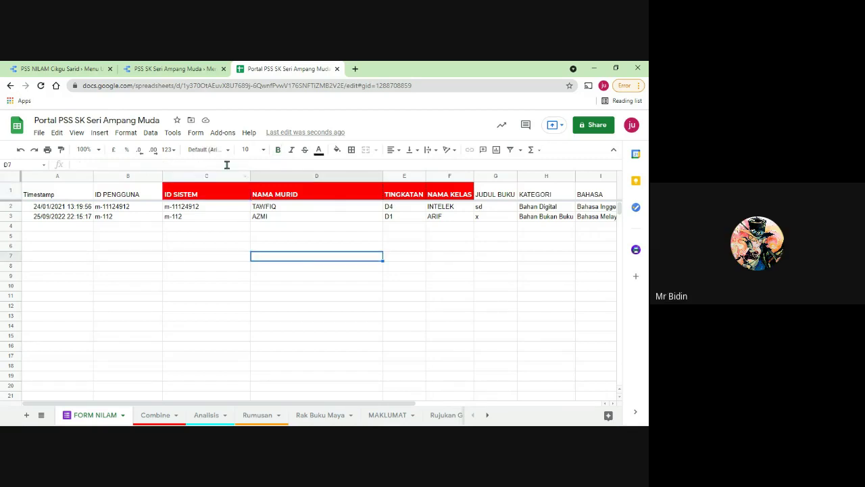
left_click(172, 69)
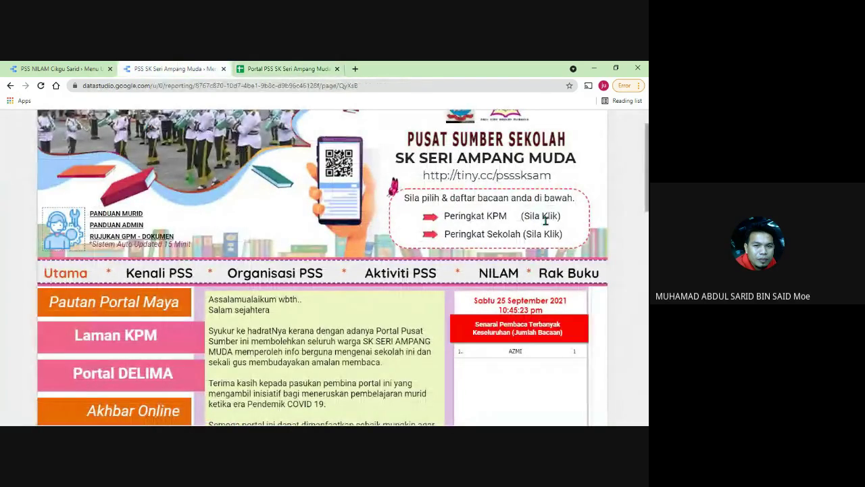
scroll(595, 300, "down", 4)
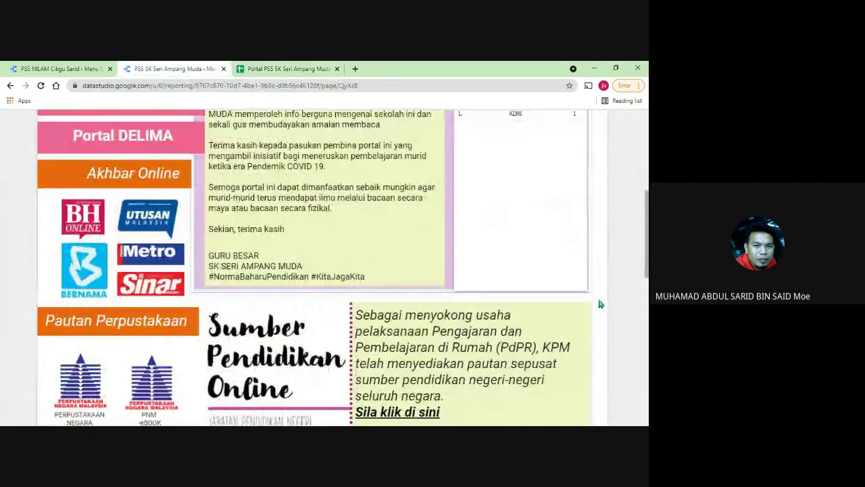
scroll(599, 302, "up", 5)
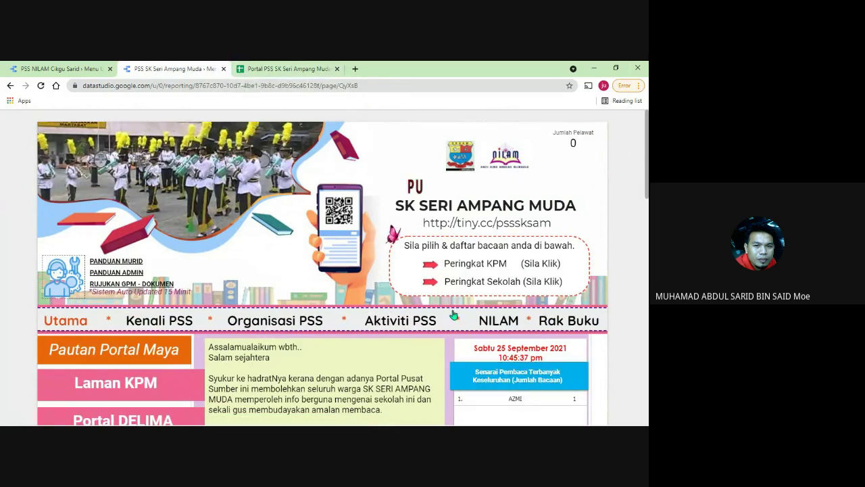
left_click(271, 68)
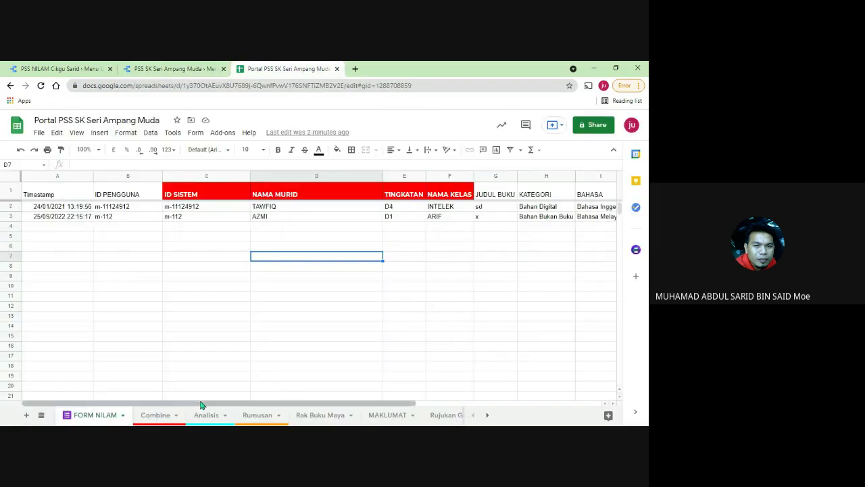
left_click(155, 415)
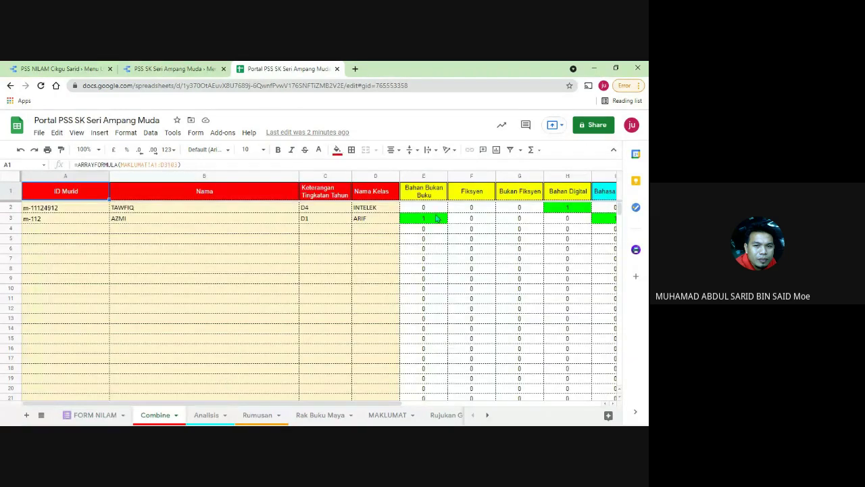
left_click(435, 211)
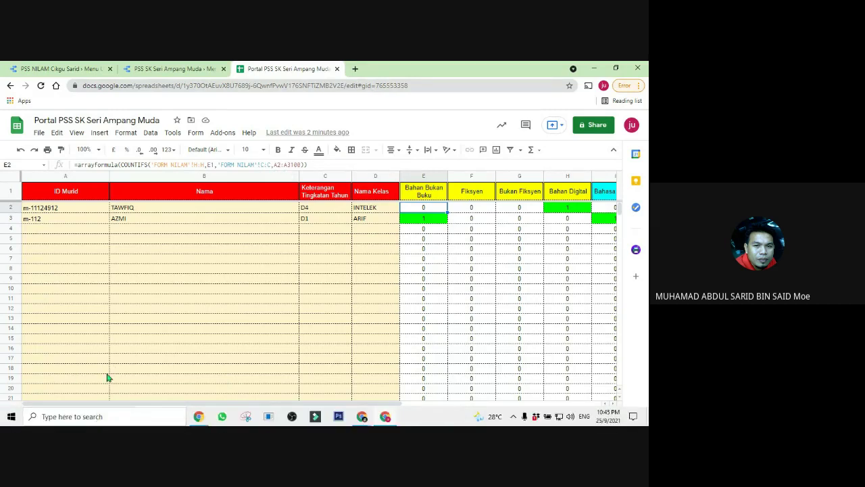
left_click(96, 414)
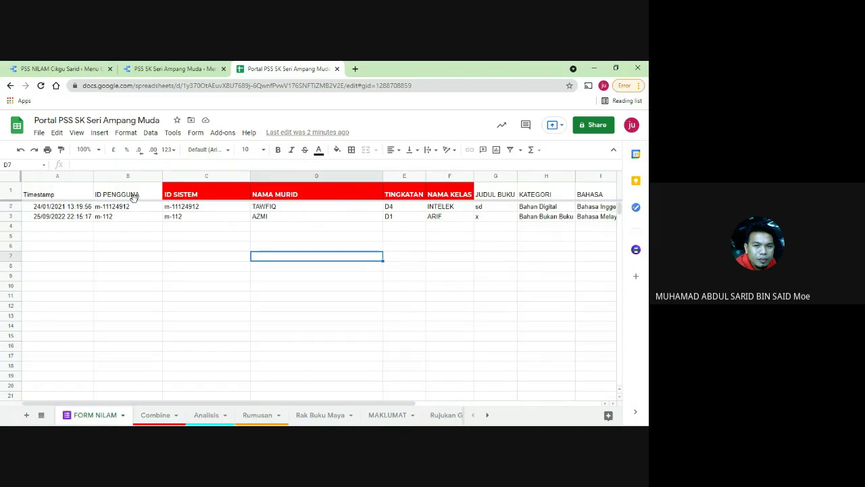
left_click(131, 195)
left_click(124, 210)
left_click(118, 223)
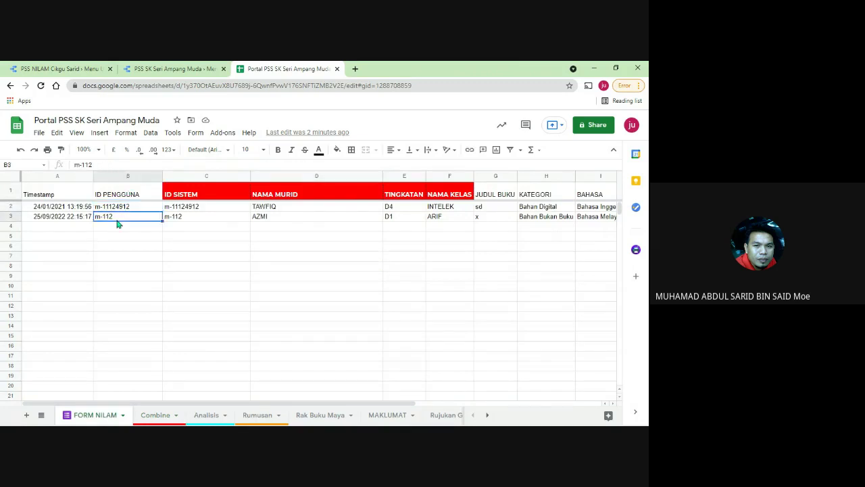
left_click(115, 209)
left_click(112, 218)
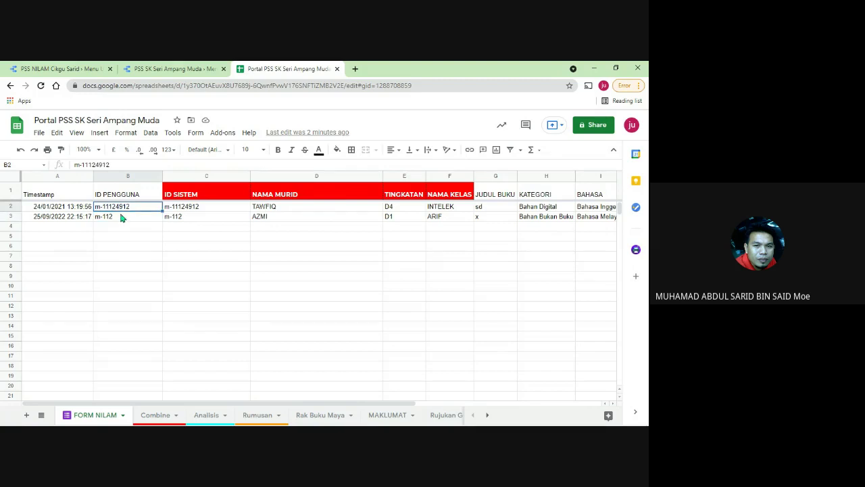
key("Up")
left_click_drag(108, 164, 115, 165)
left_click(193, 212)
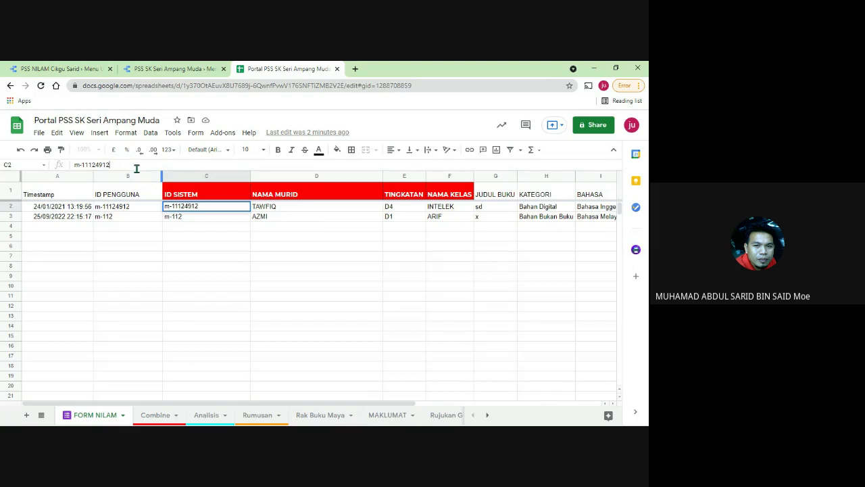
left_click(188, 218)
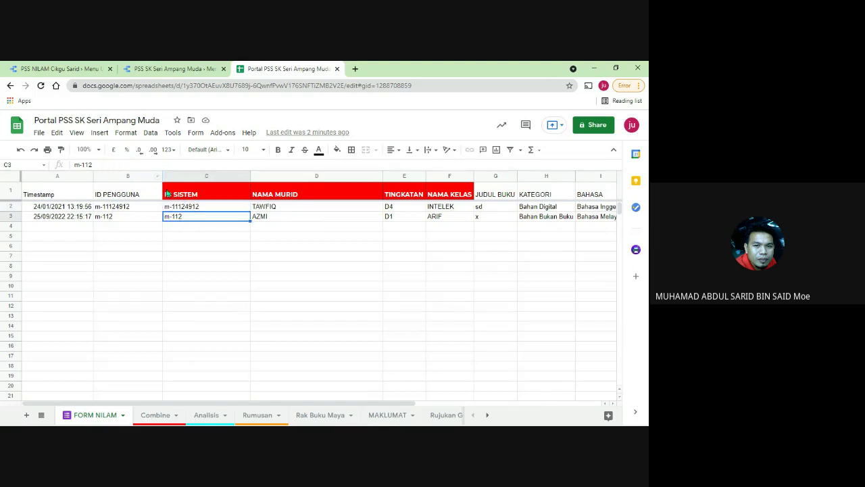
left_click(106, 162)
left_click(125, 218)
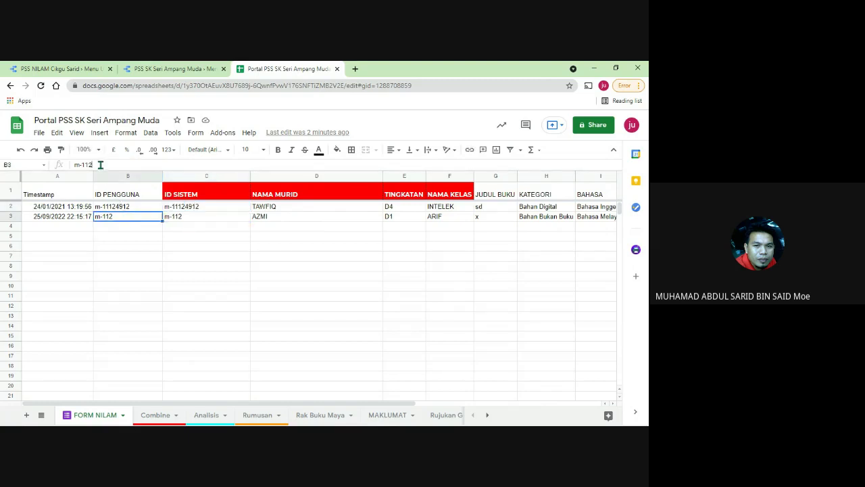
left_click(121, 211)
left_click(121, 163)
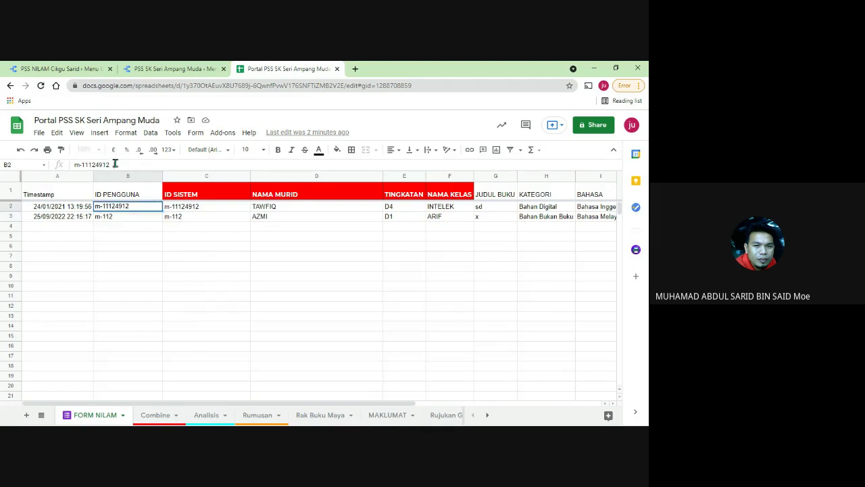
left_click(184, 209)
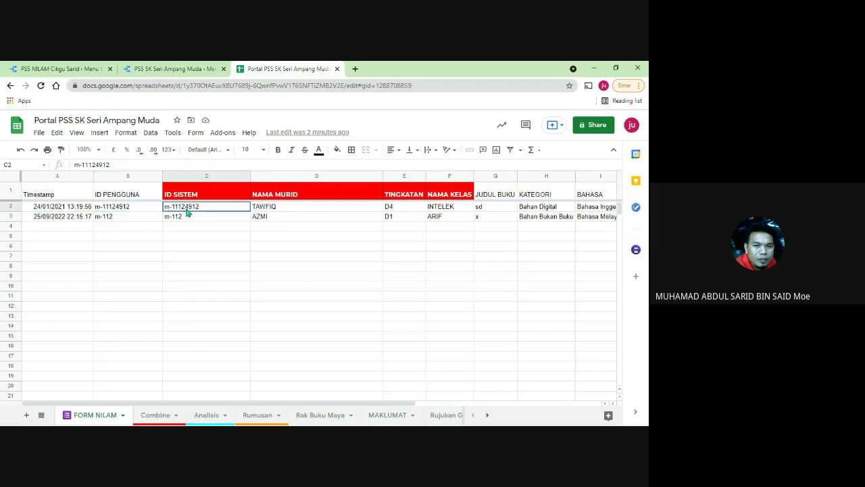
left_click(155, 415)
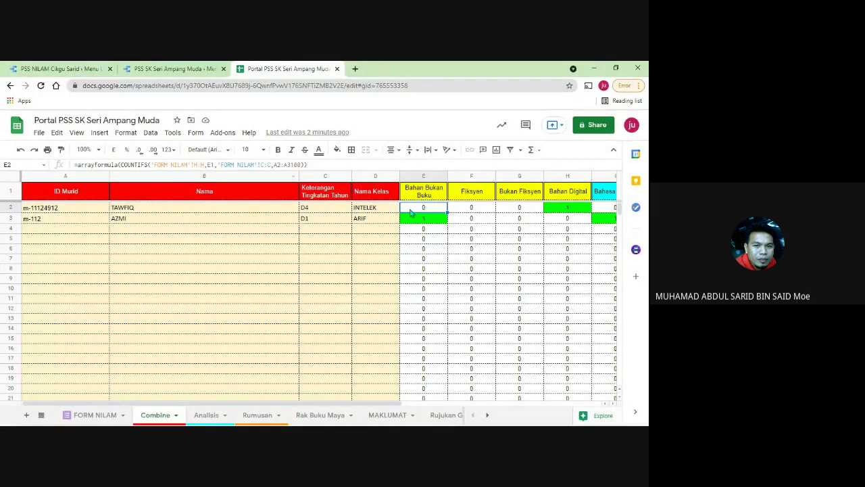
left_click(415, 238)
left_click(98, 414)
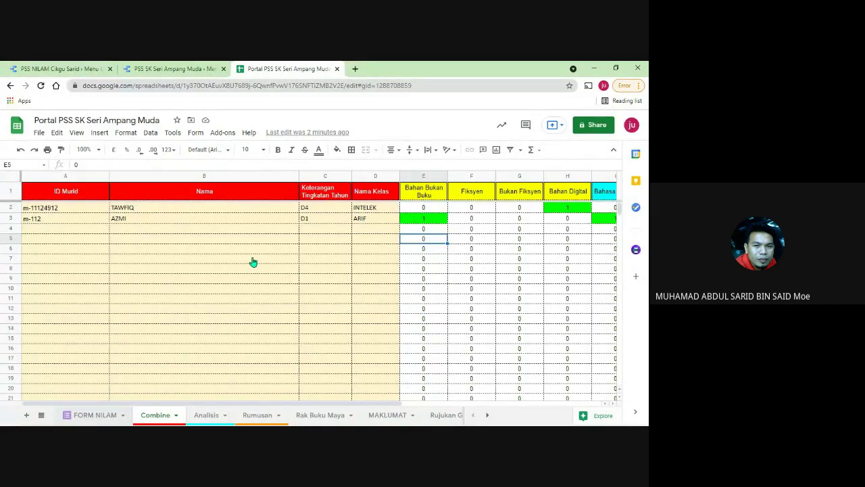
left_click(316, 209)
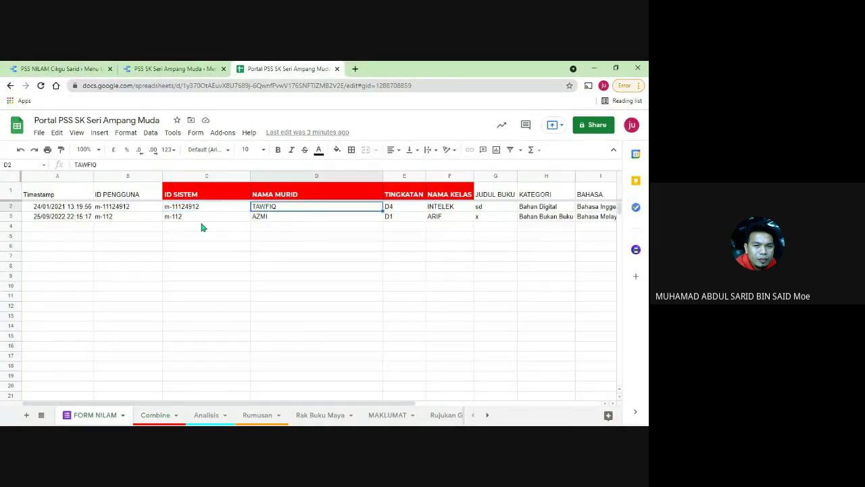
left_click(118, 210)
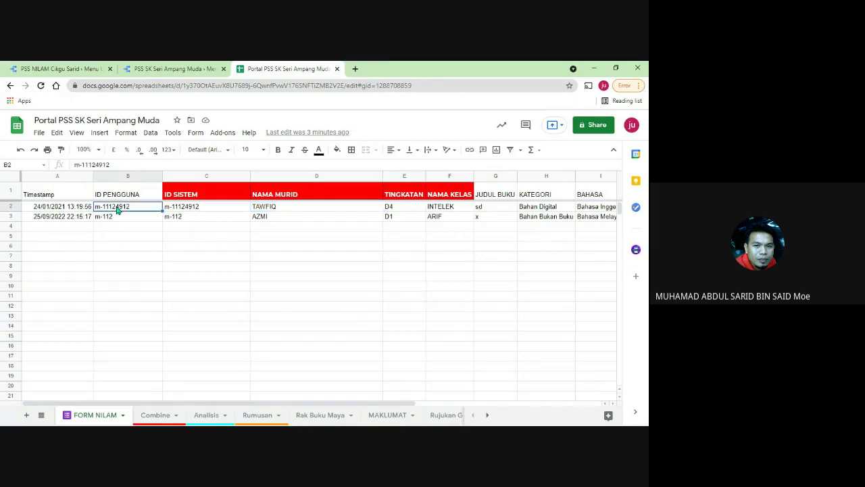
left_click(302, 218)
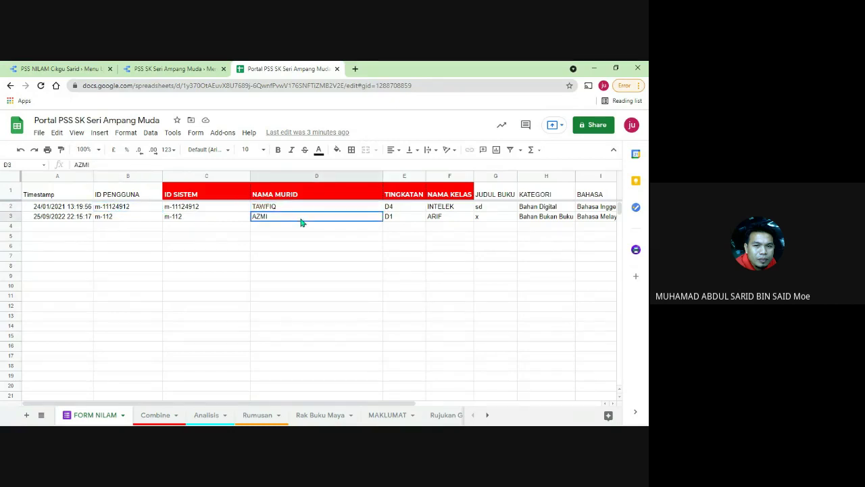
left_click(129, 209)
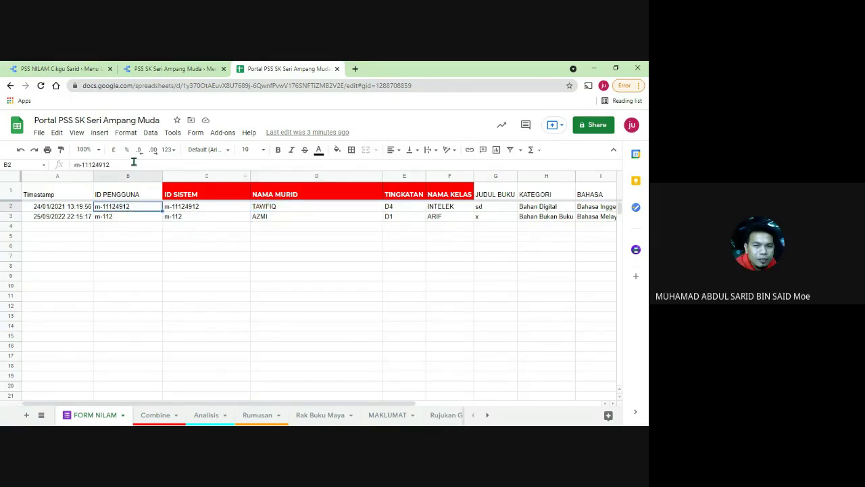
left_click_drag(108, 165, 69, 167)
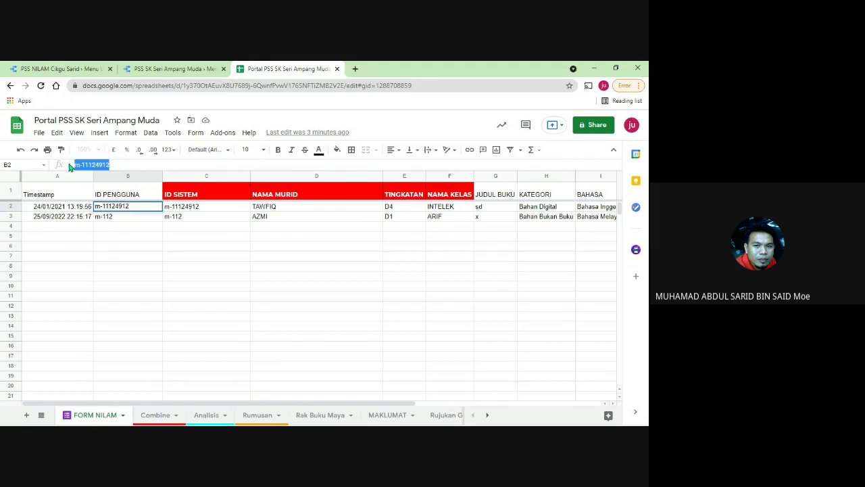
right_click(77, 167)
left_click(106, 199)
left_click(118, 225)
right_click(117, 222)
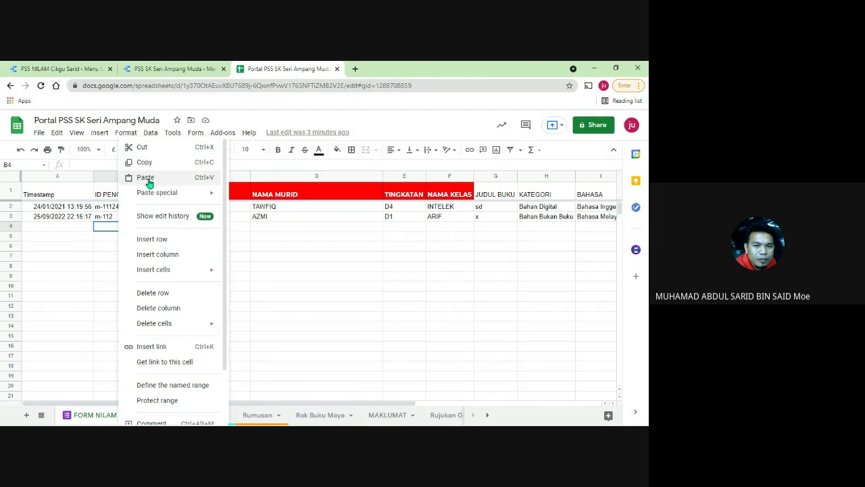
left_click(146, 179)
left_click(115, 165)
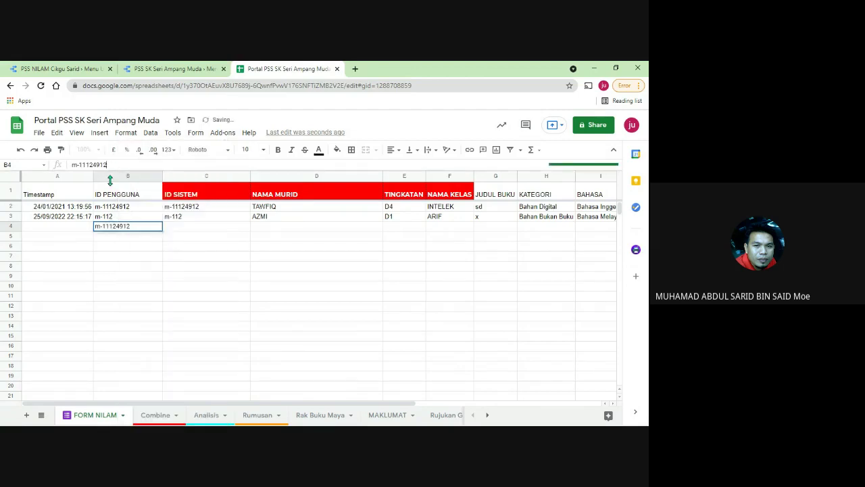
left_click(284, 231)
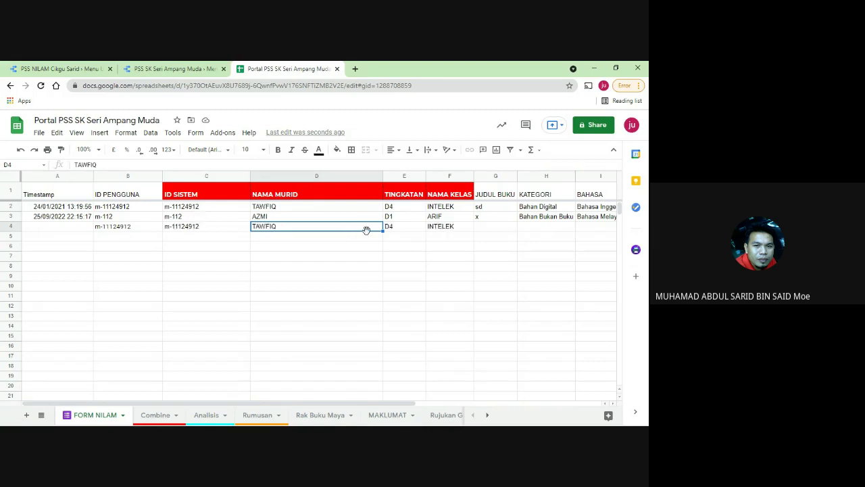
left_click(138, 206)
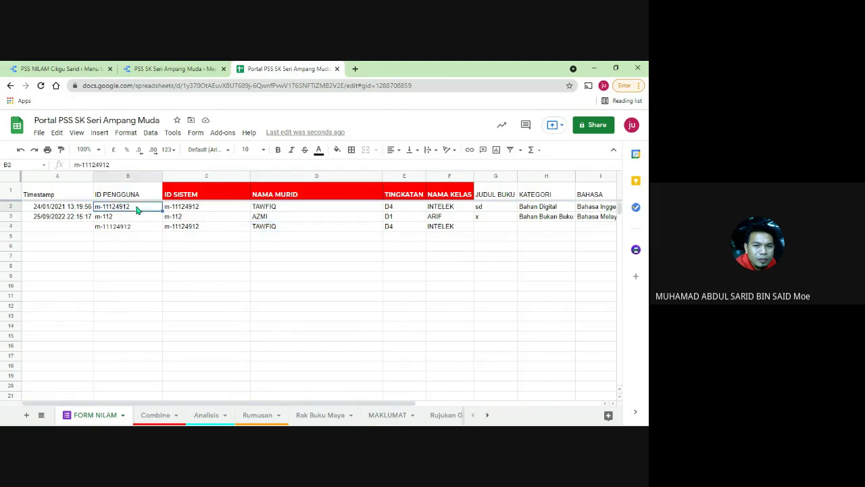
left_click(137, 229)
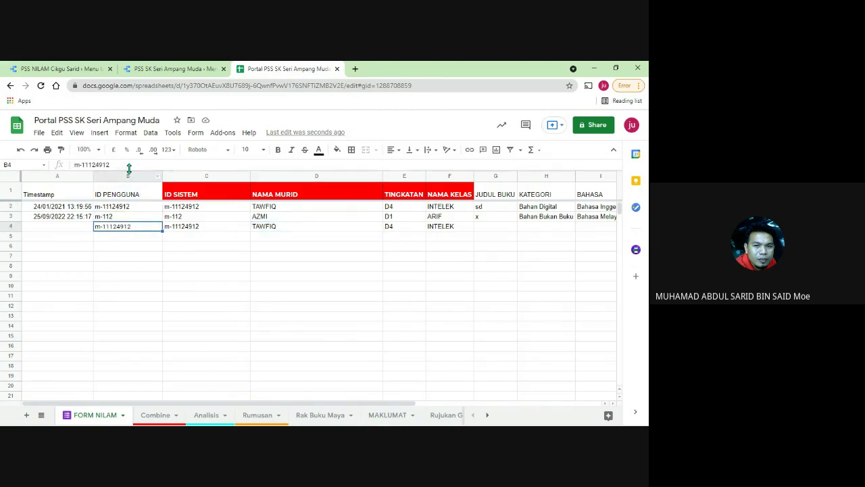
left_click(139, 207)
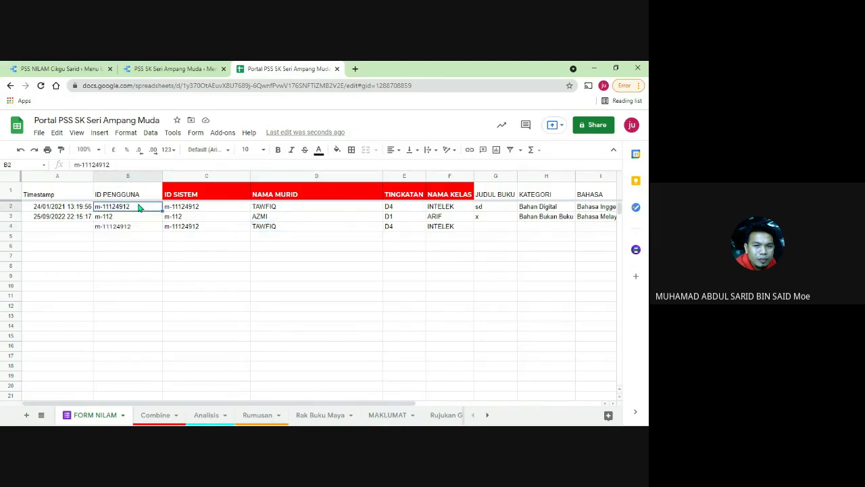
left_click(205, 207)
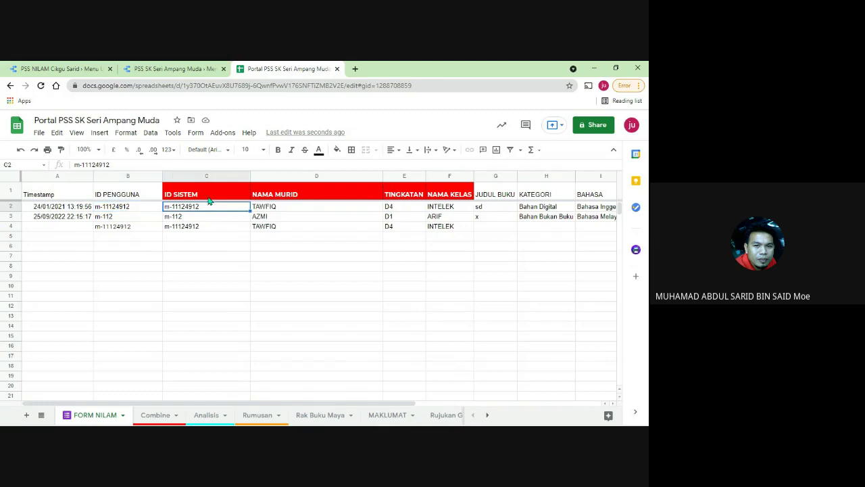
left_click(203, 230)
left_click(211, 263)
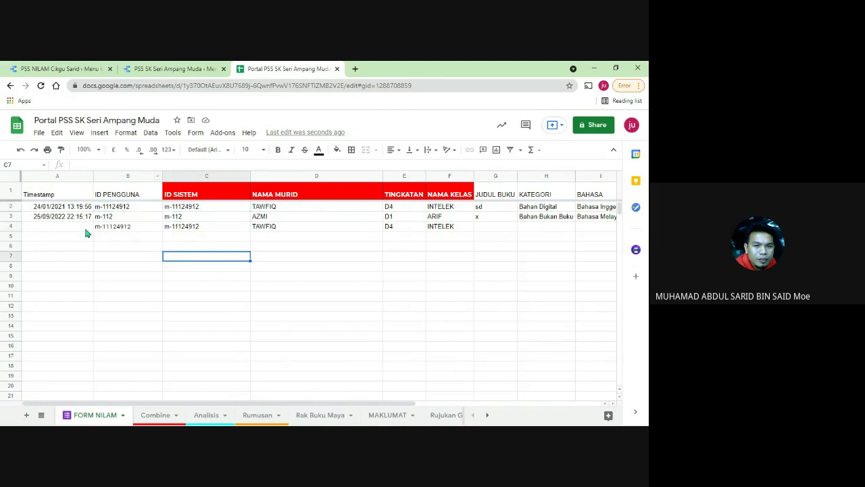
left_click(12, 226)
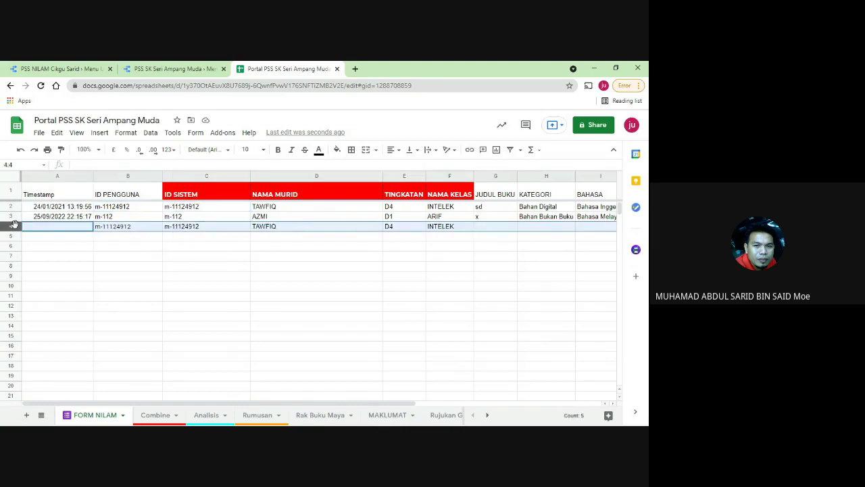
key("Delete")
left_click(280, 278)
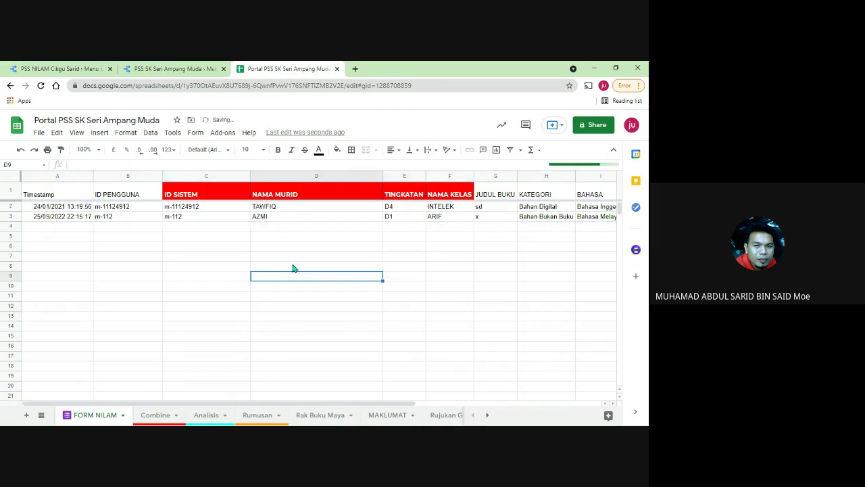
- Check the full user IDs in B2:B3 and the system IDs in C2:C3
left_click(129, 202)
key("Down")
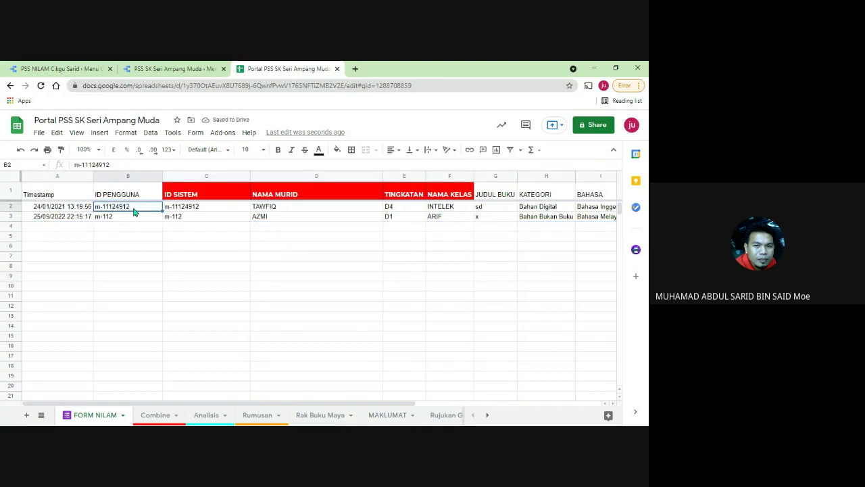
key("Down")
left_click(133, 210)
left_click(116, 165)
left_click(131, 221)
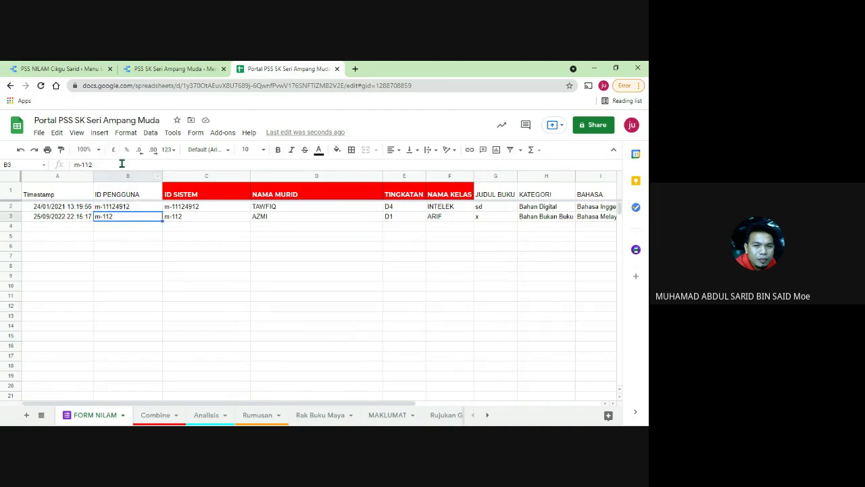
left_click(122, 164)
left_click(136, 209)
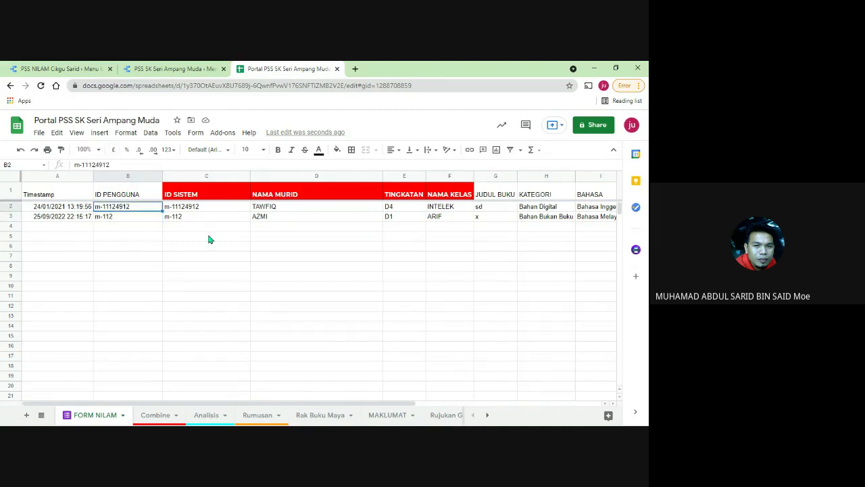
left_click(219, 210)
left_click(212, 217)
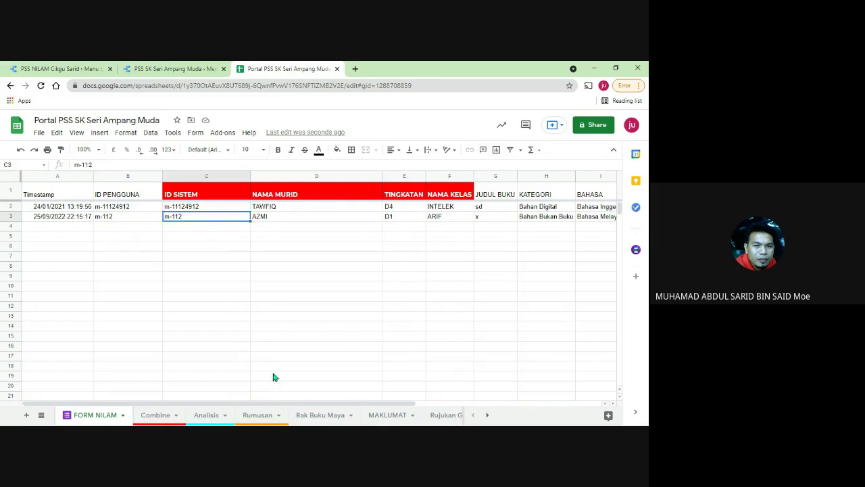
- Copy the Combine sheet's row-2 count formulas in E2:K2
left_click(164, 417)
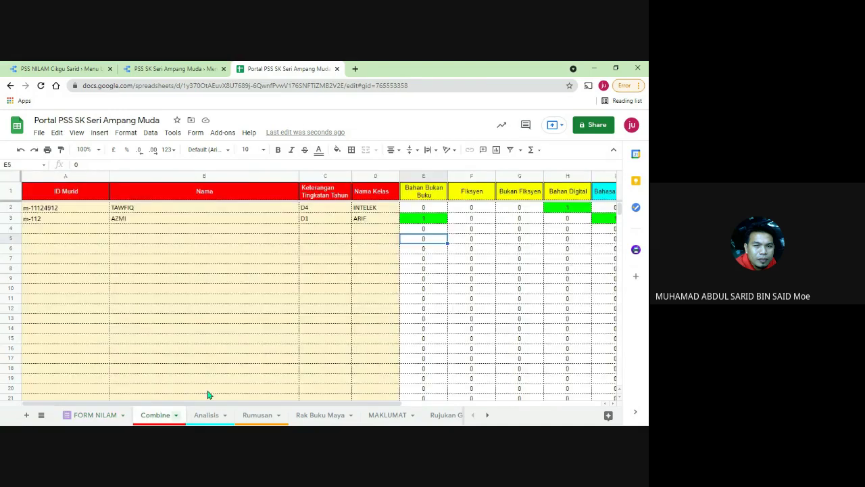
left_click(424, 209)
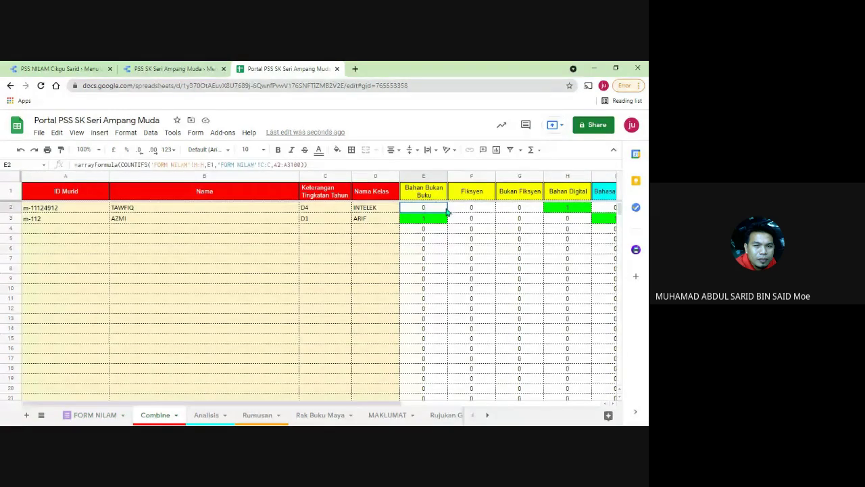
left_click_drag(427, 213, 362, 208)
right_click(361, 208)
left_click(380, 163)
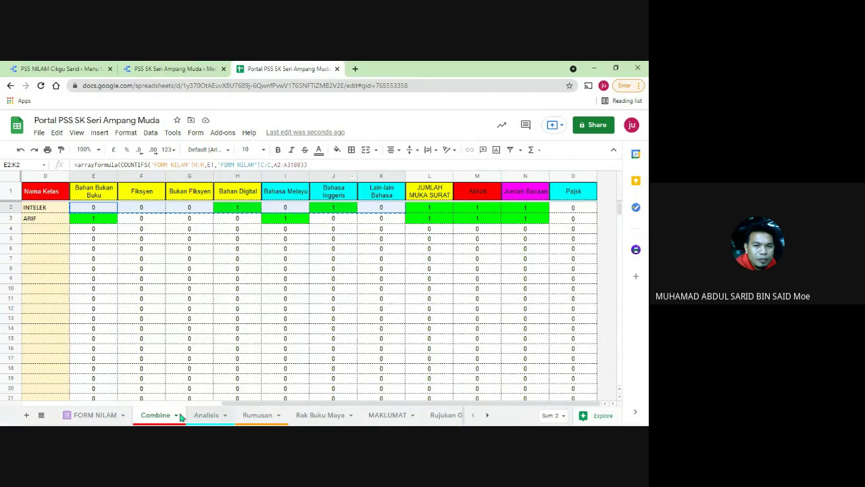
- Review the count formulas across row 2, from E2 through L2
left_click(102, 211)
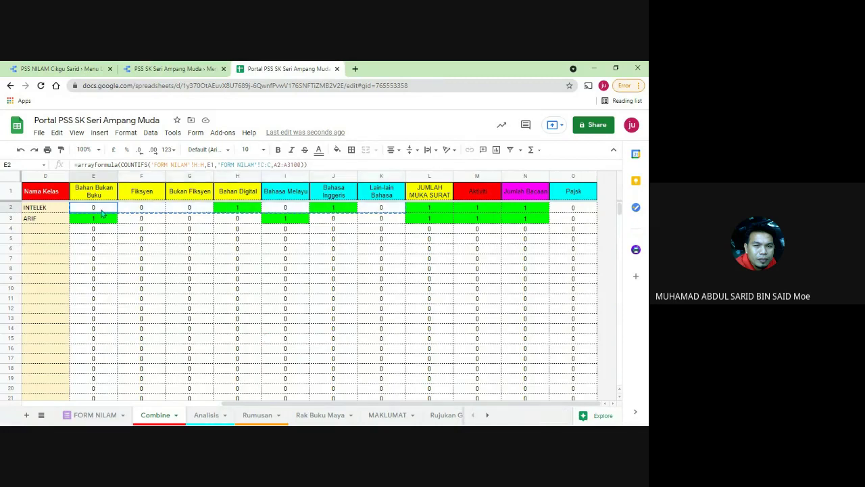
left_click_drag(101, 213, 386, 215)
left_click(386, 208)
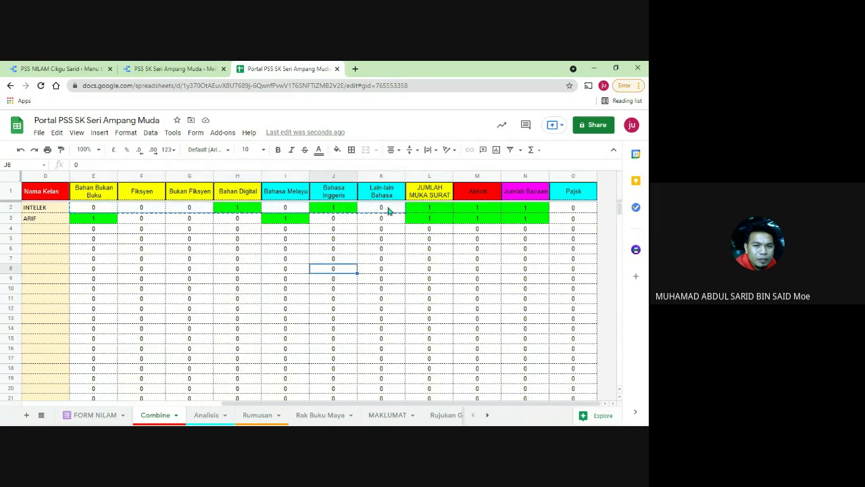
left_click(338, 213)
left_click(284, 211)
left_click(237, 210)
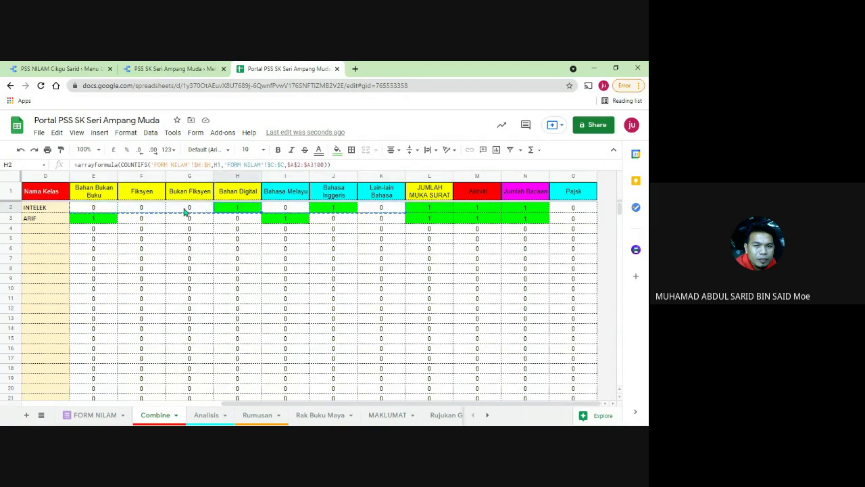
left_click(183, 209)
left_click(141, 212)
left_click(95, 210)
- Recheck the count formulas in E2 and F2
left_click_drag(396, 403, 163, 404)
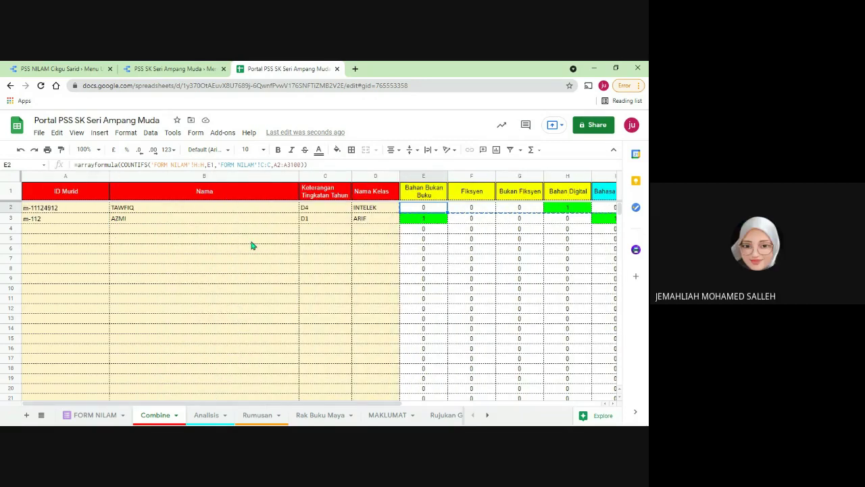
left_click(348, 259)
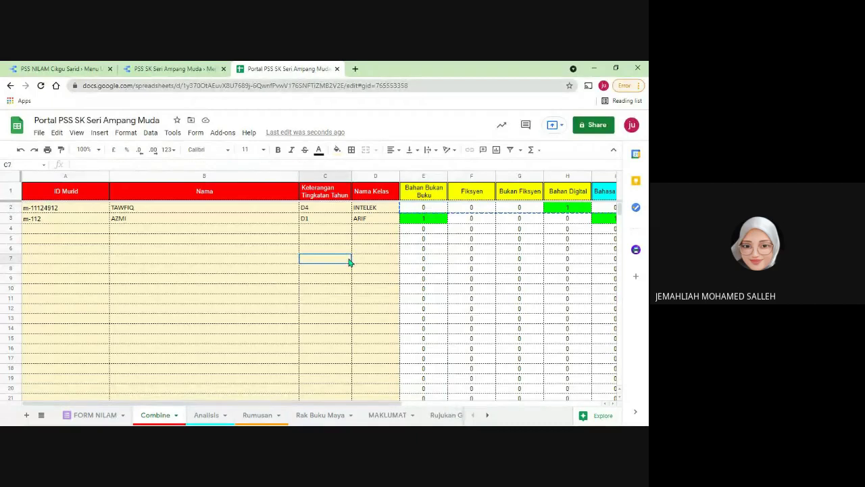
left_click(421, 212)
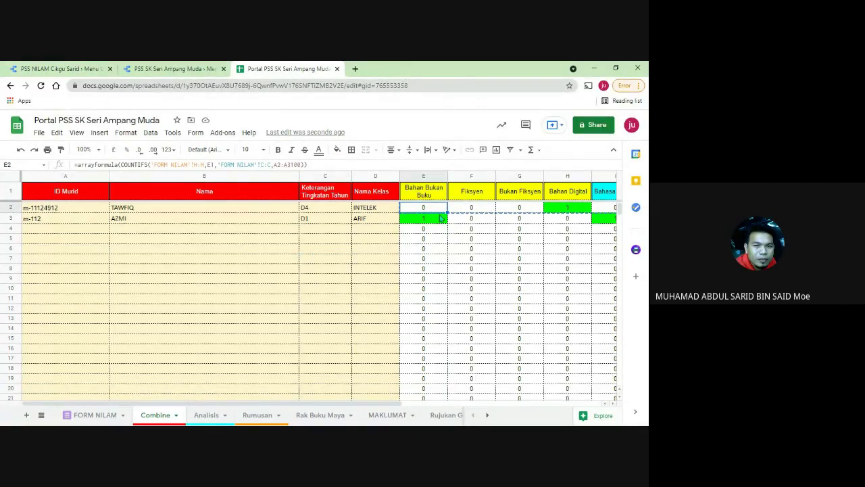
left_click(466, 209)
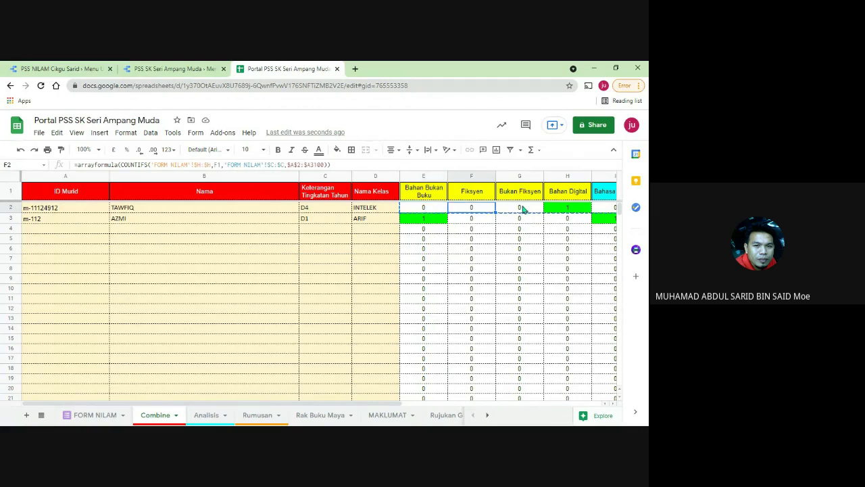
- Load mylink.la/cikgusarid in a new tab and open the PSS NILAM Versi 2 portal template
left_click(355, 70)
type("my")
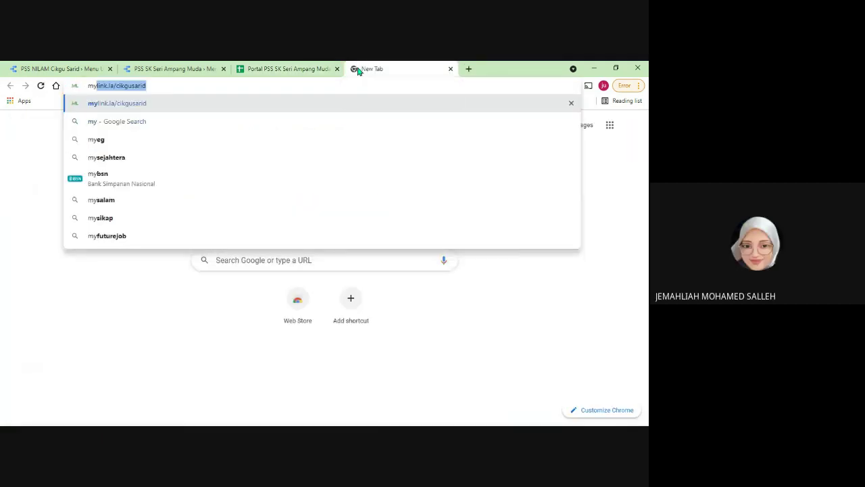
key("Return")
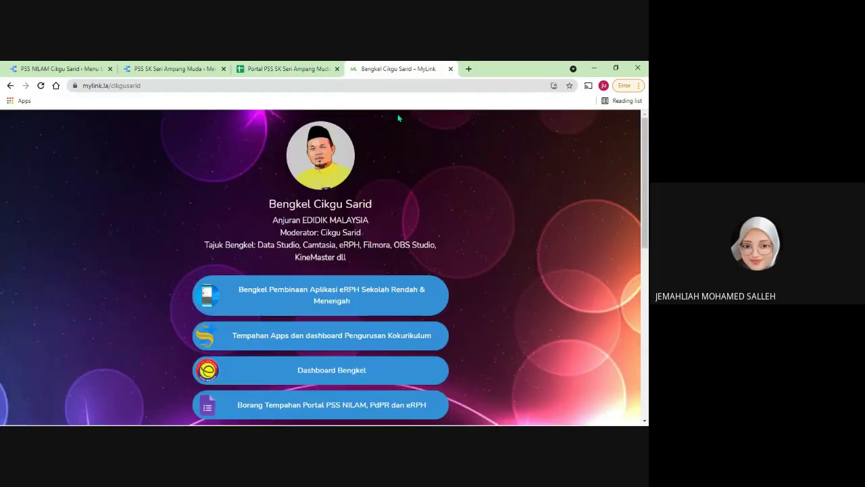
scroll(336, 315, "down", 2)
scroll(336, 318, "down", 1)
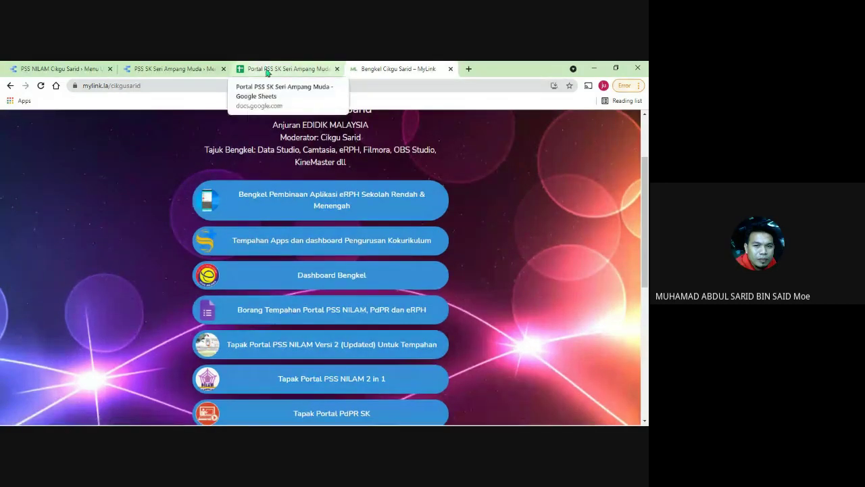
left_click(392, 345)
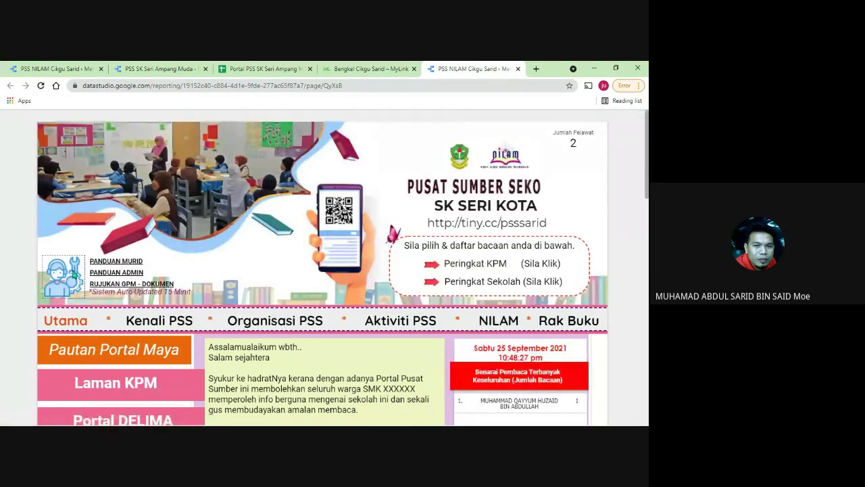
- In the template's spreadsheet, copy Combine's E2:K2 formulas and view E2's COUNTIFS formula
left_click(73, 274)
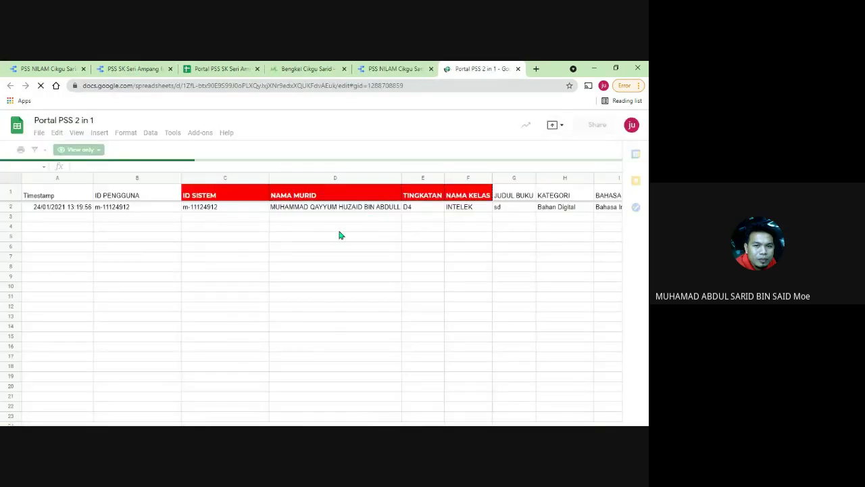
left_click(146, 414)
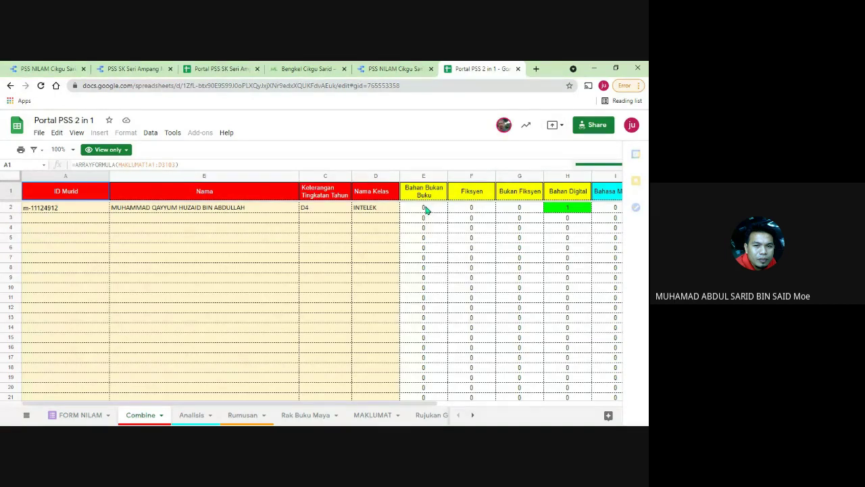
mouse_move(426, 208)
left_mouse_down()
mouse_move(640, 211)
mouse_move(441, 207)
left_mouse_up()
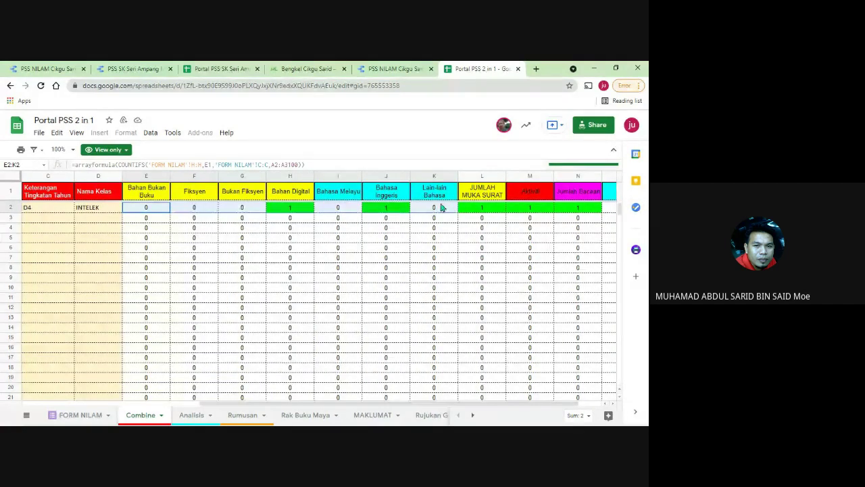
right_click(431, 210)
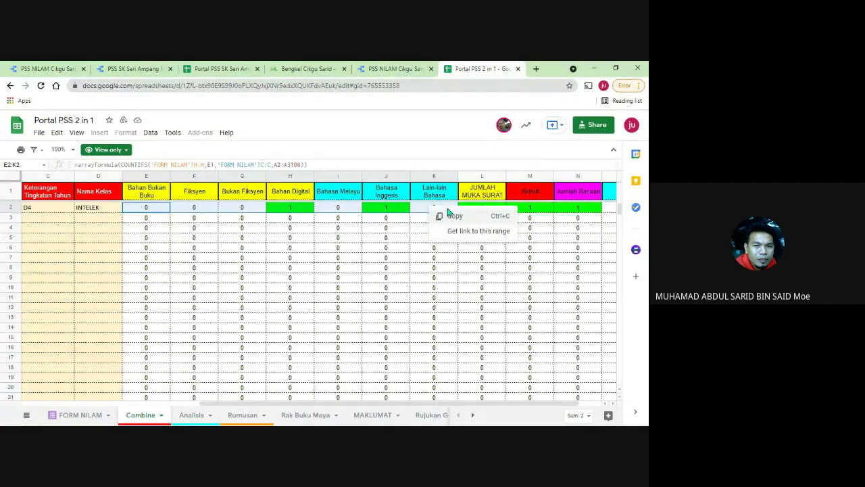
left_click(450, 213)
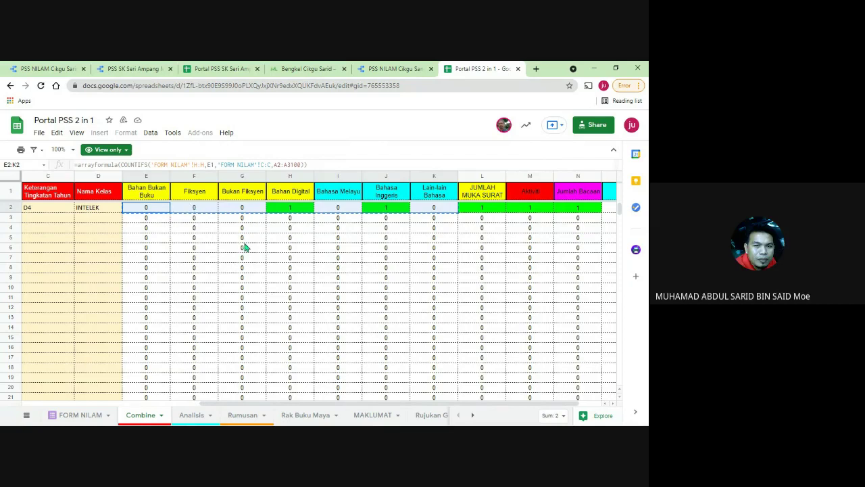
left_click(155, 211)
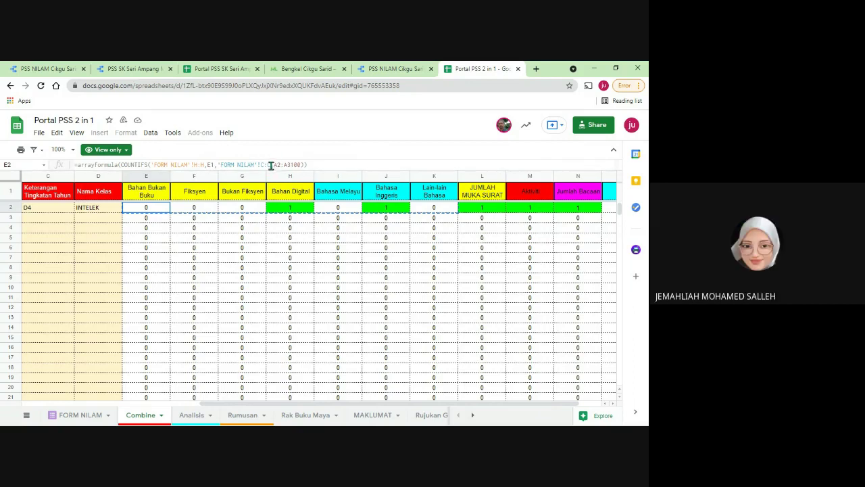
- On FORM NILAM, inspect the user ID, system ID and student name ranges in columns B–D
left_click(101, 415)
left_click(124, 205)
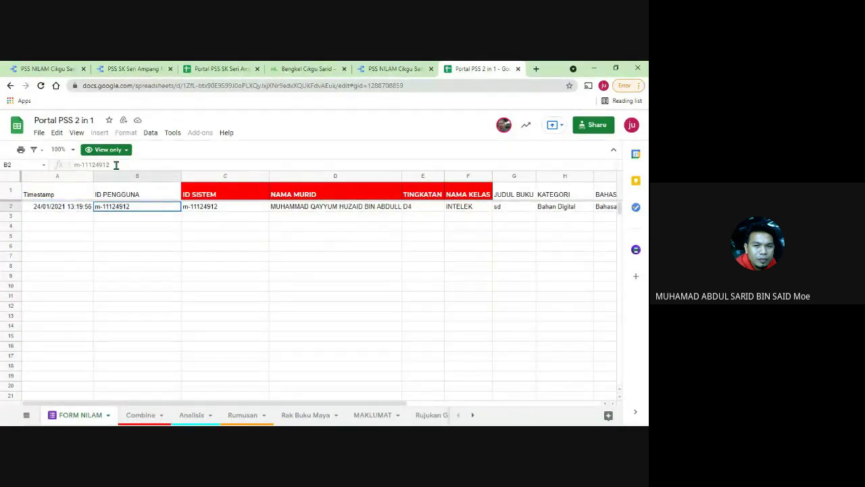
key("Down")
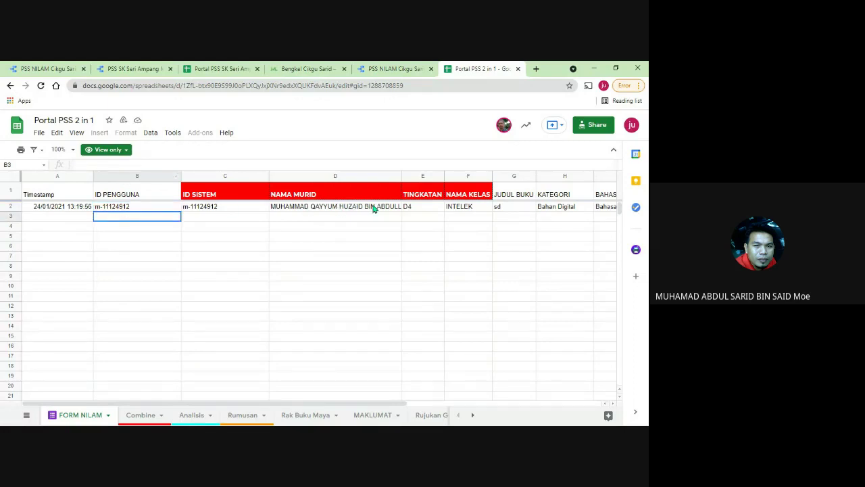
left_click(330, 211)
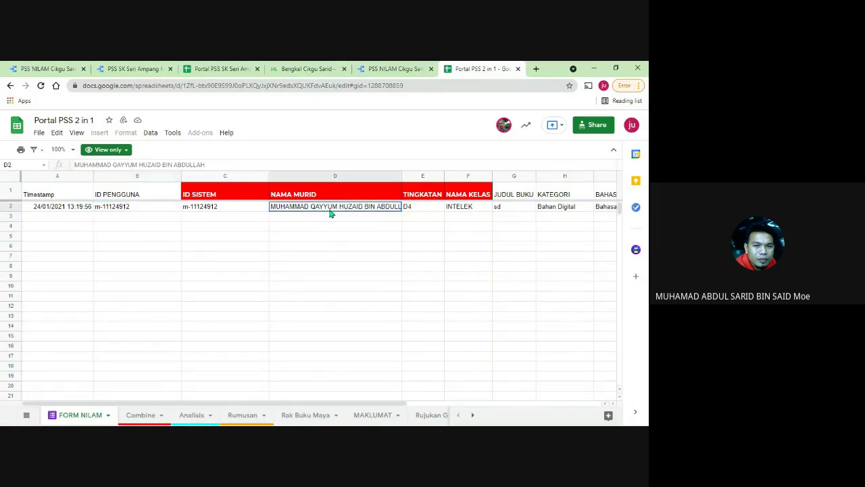
left_click_drag(324, 210, 334, 301)
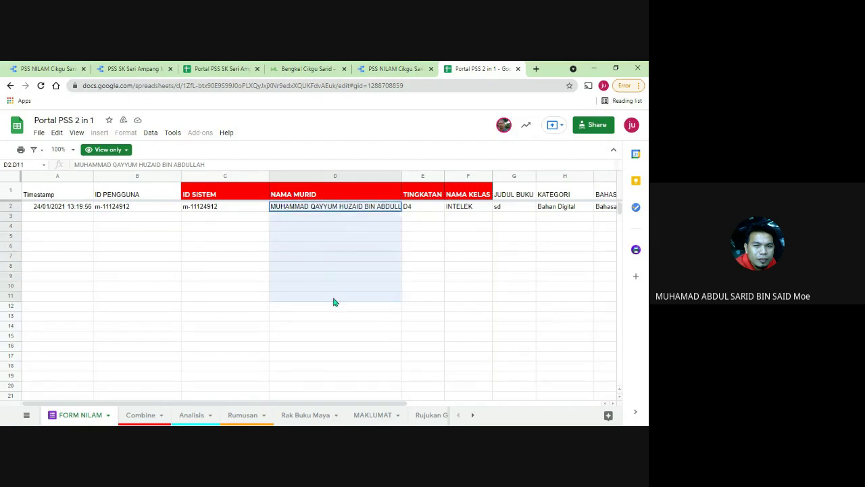
left_click_drag(132, 209, 135, 278)
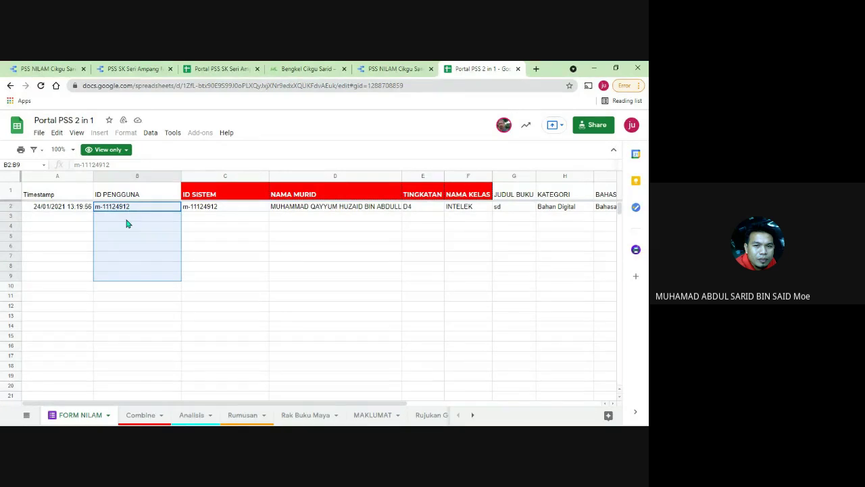
left_click_drag(234, 208, 237, 283)
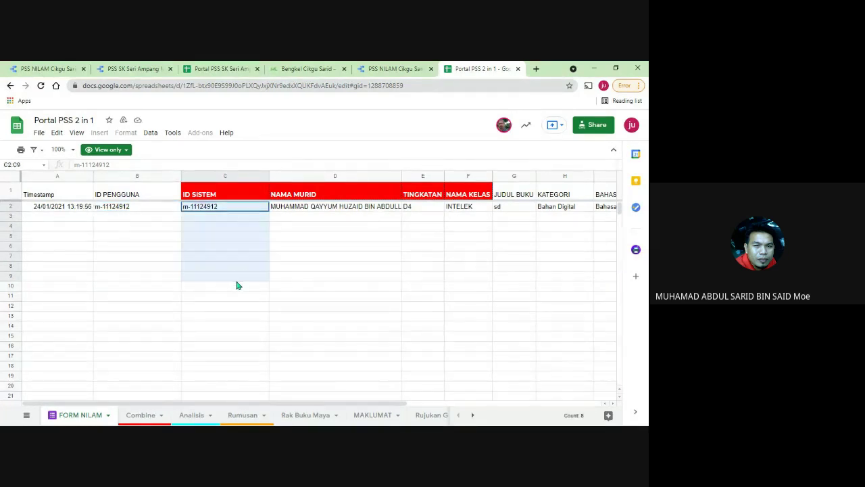
left_click(238, 228)
- Check the ID SISTEM column and its C1 header formula, then recheck B2, C2 and D2
left_click(340, 210)
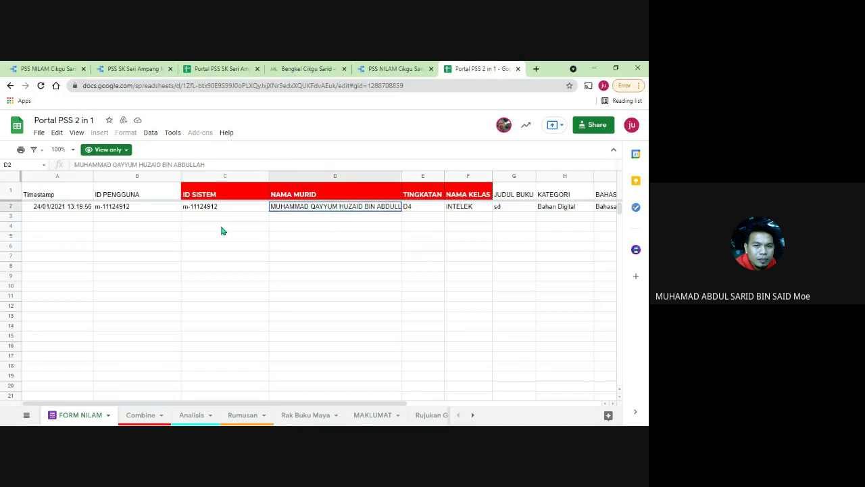
left_click(233, 207)
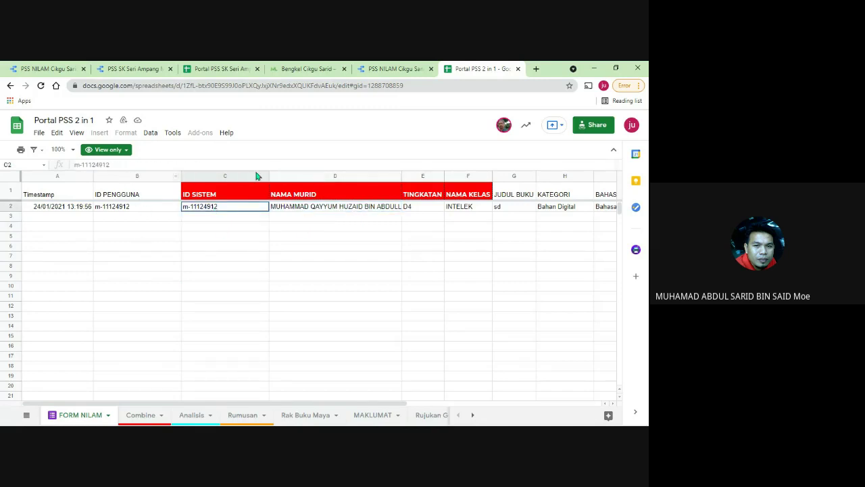
left_click(228, 176)
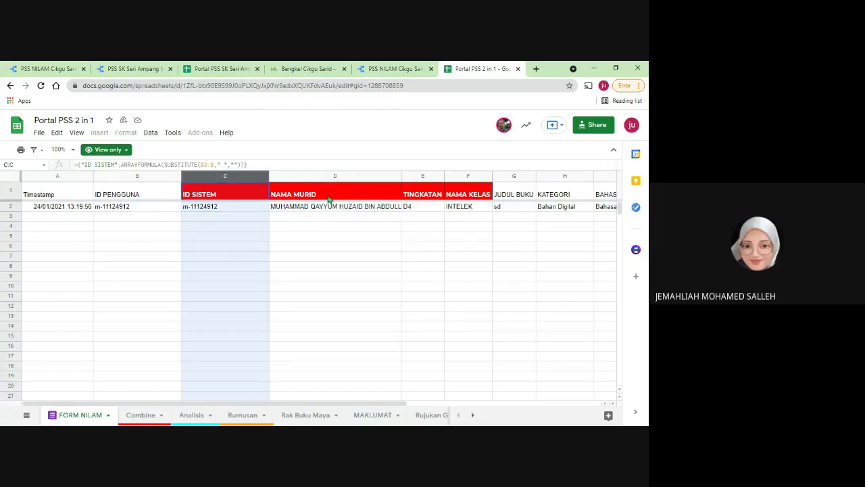
left_click(336, 248)
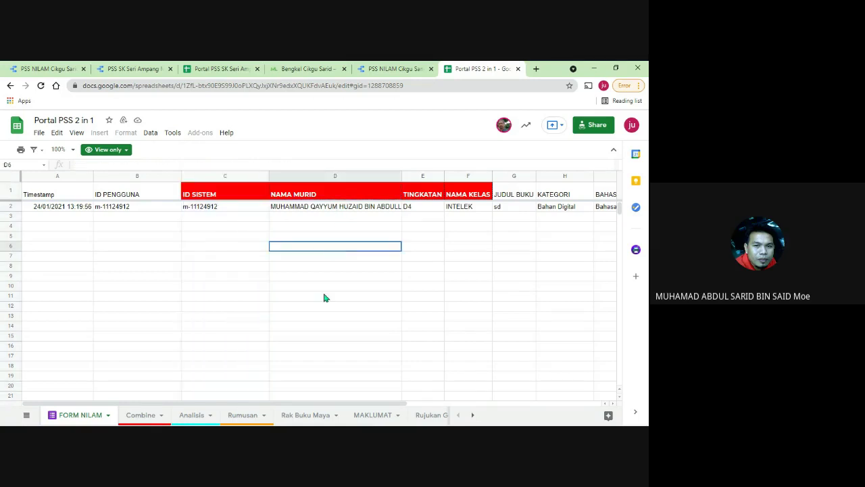
left_click(235, 198)
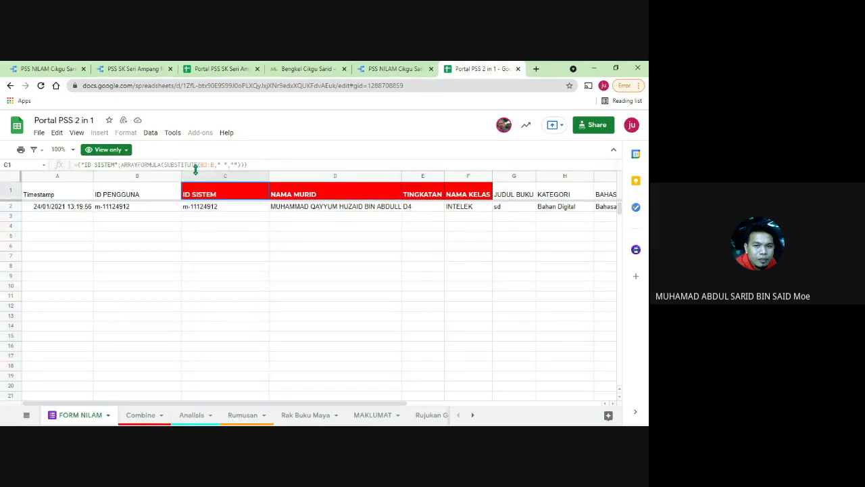
left_click(326, 280)
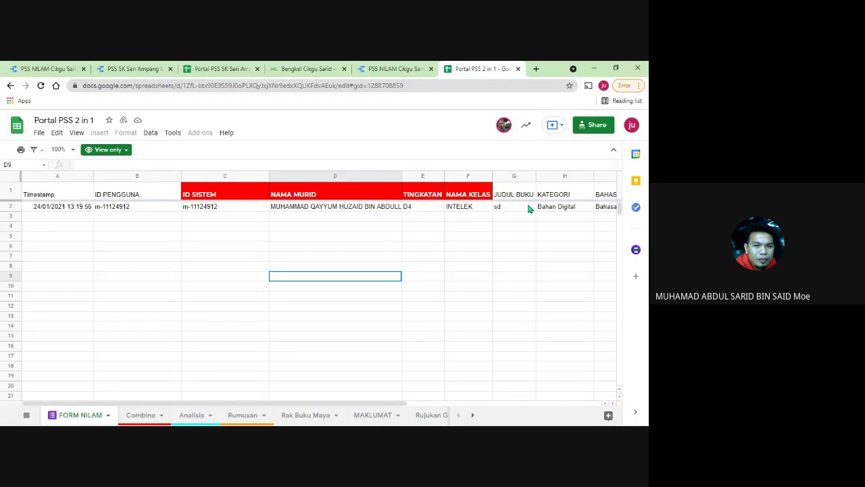
left_click(331, 207)
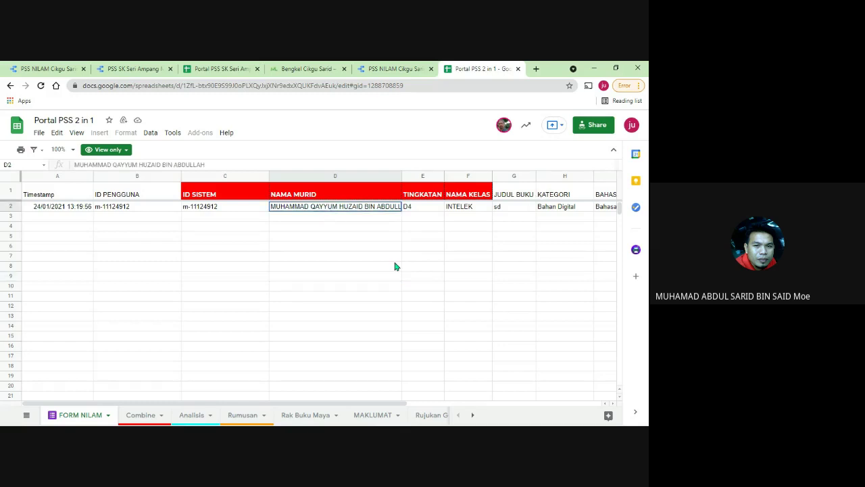
left_click(132, 207)
left_click(217, 208)
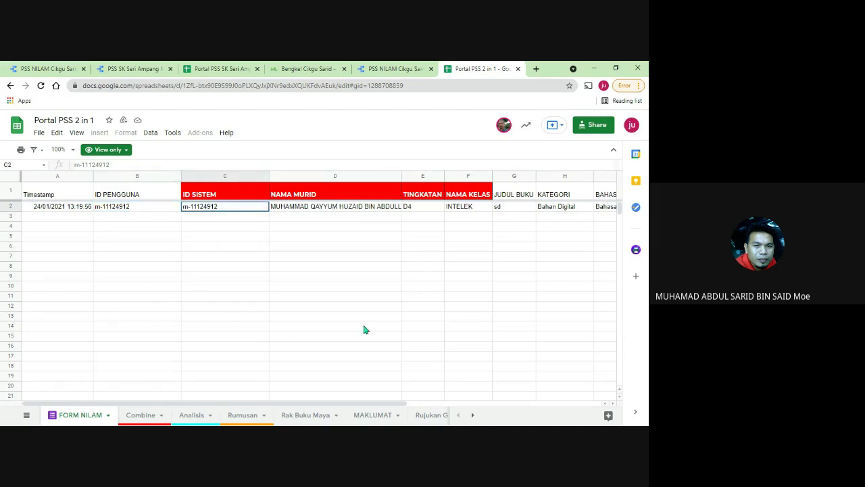
- Check Combine's row-2 counts and the A2 student ID, then close the Portal PSS 2 in 1 spreadsheet
key("ctrl+shift+Page_Down")
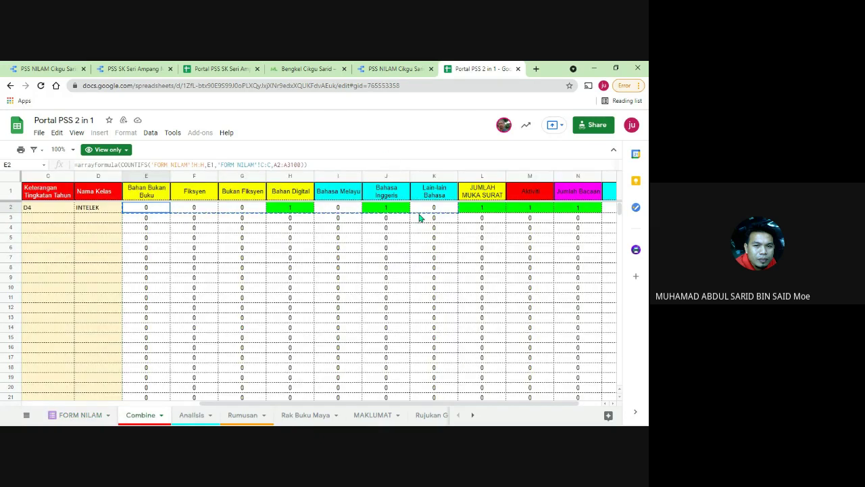
key("Right")
key("Right")
key("Right")
key("Right")
key("Right")
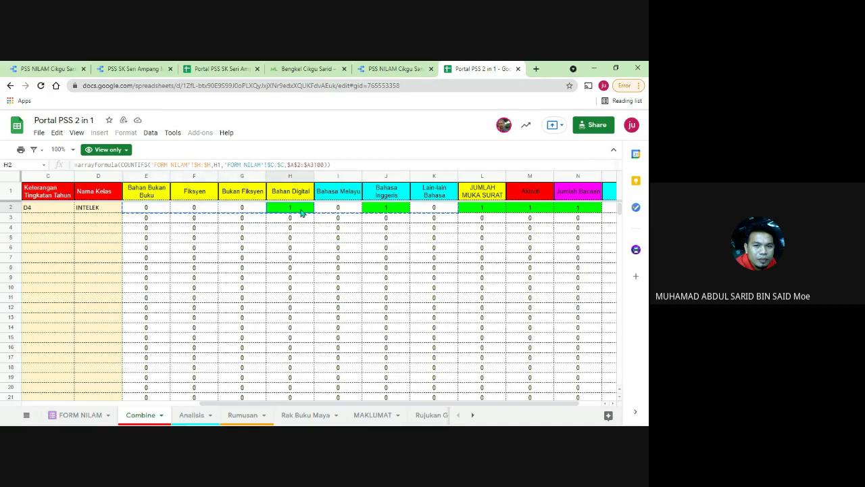
key("Right")
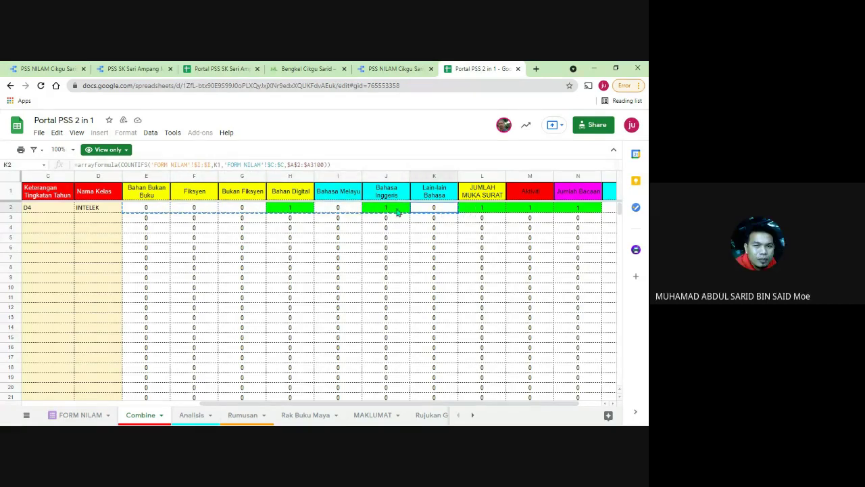
key("Left")
key("Left")
key("Left")
key("Left")
key("Left")
key("Left")
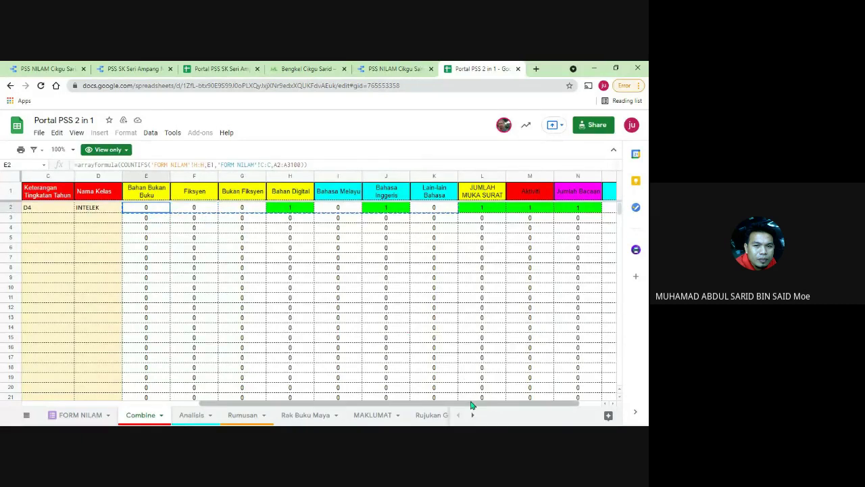
scroll(472, 405, "left", 5)
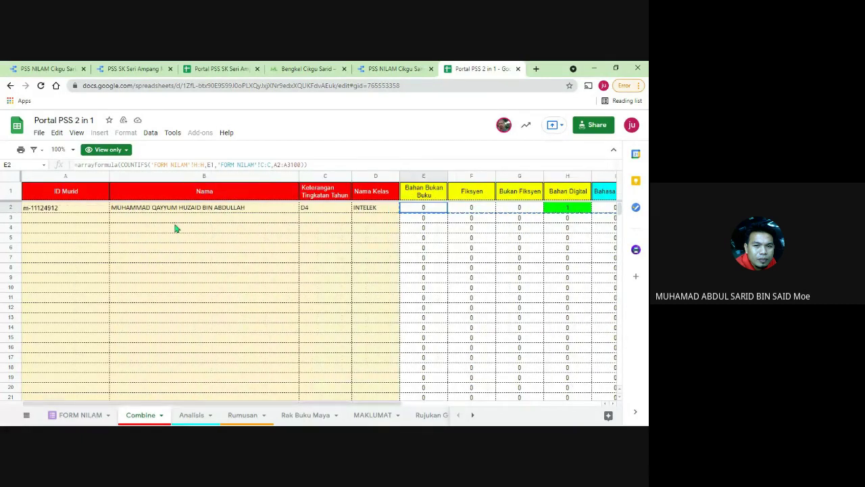
left_click(61, 208)
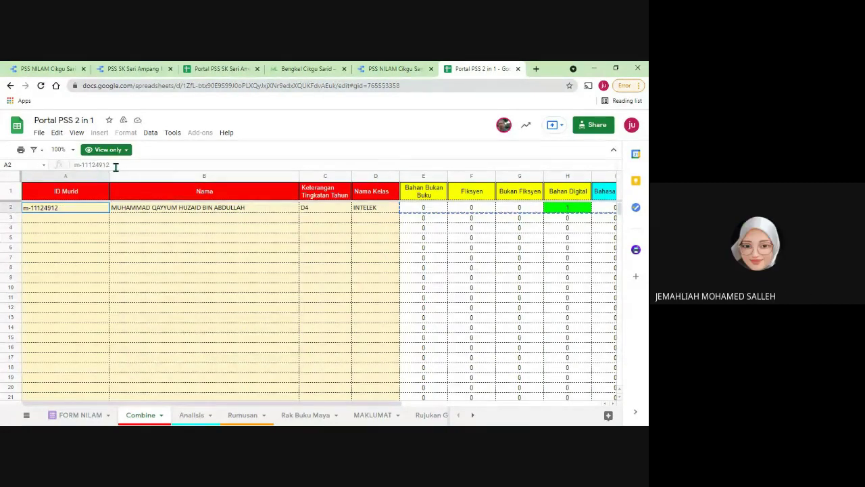
left_click(125, 242)
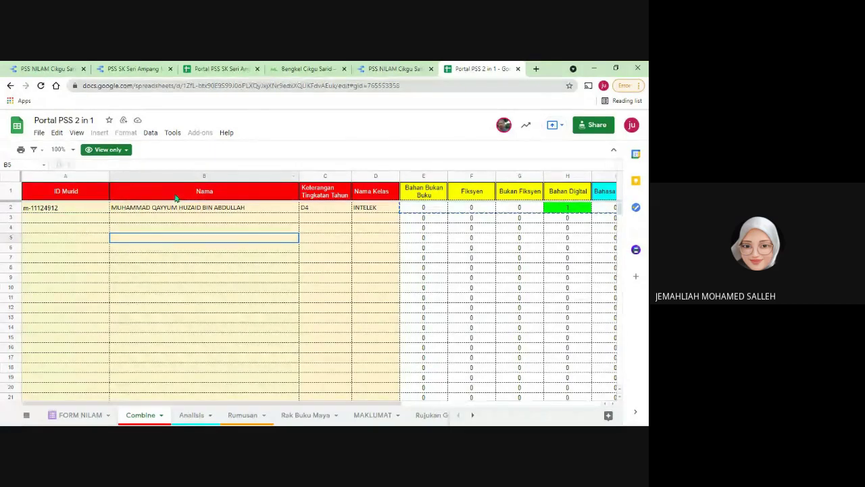
left_click(518, 69)
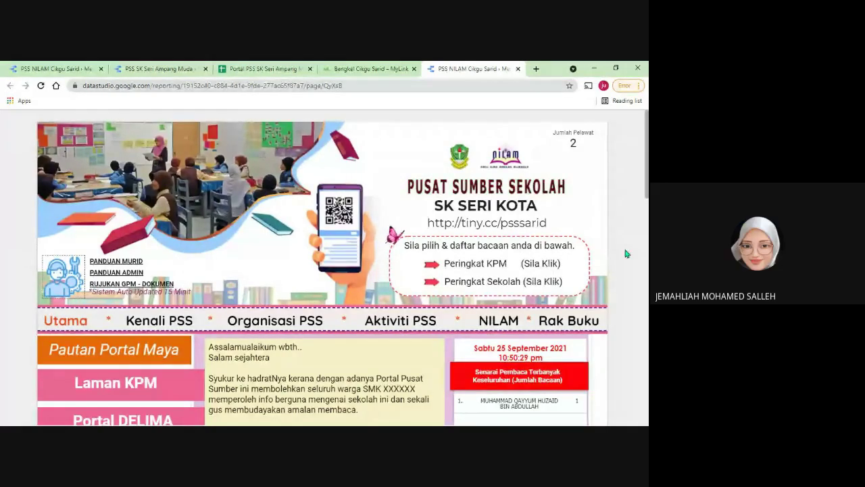
- Put the PSS SK Seri Ampang Muda report into edit mode
scroll(626, 253, "down", 2)
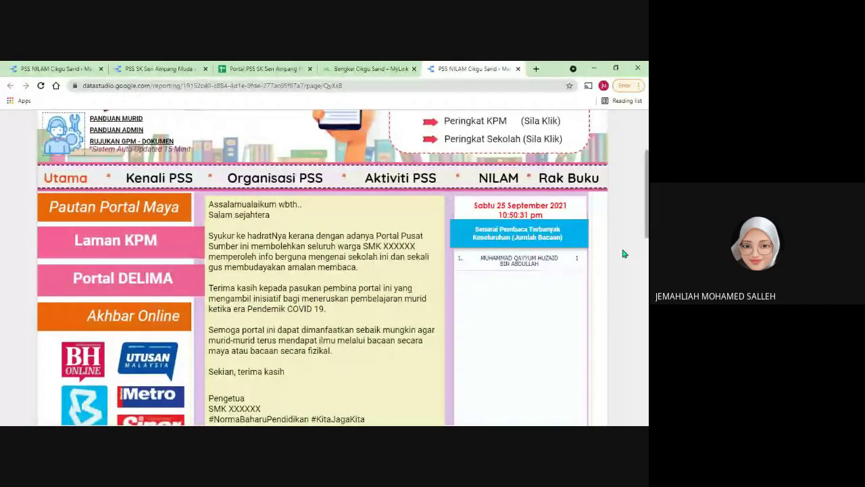
scroll(519, 264, "down", 1)
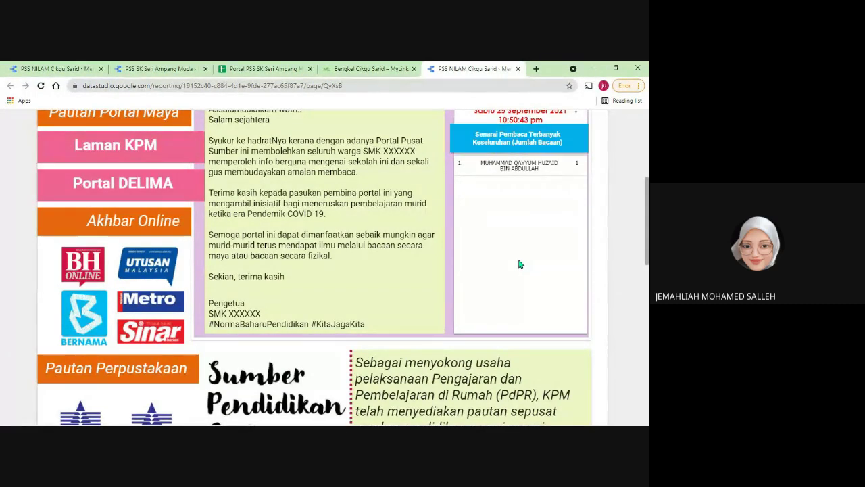
scroll(520, 264, "up", 2)
scroll(520, 265, "up", 2)
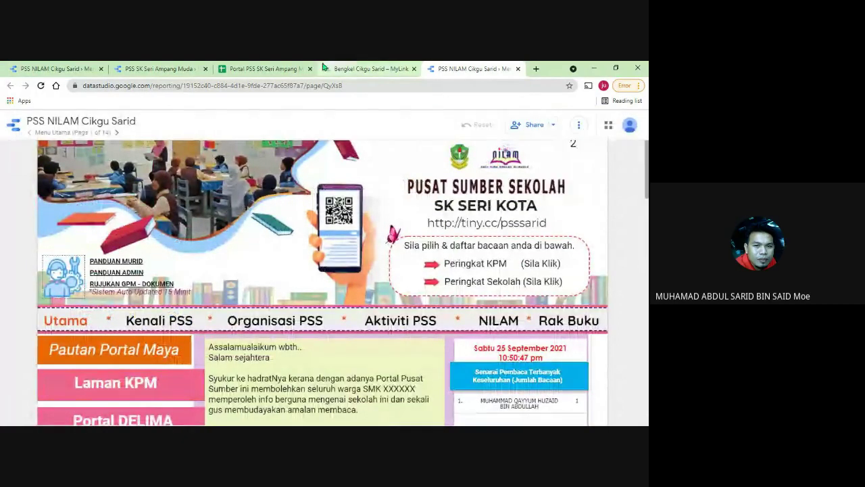
left_click(149, 69)
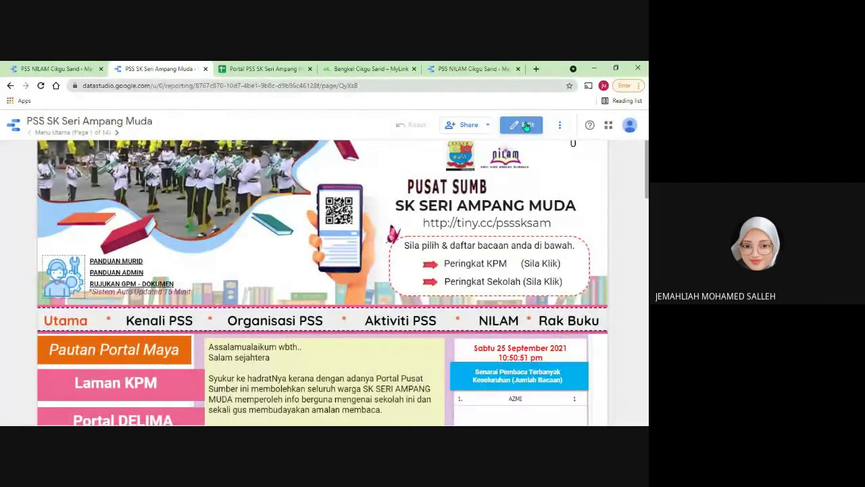
left_click(526, 126)
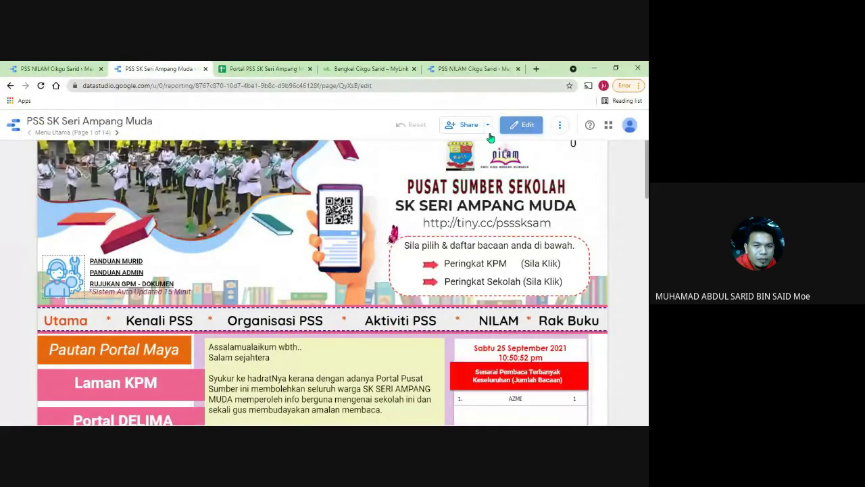
- Show the MAKLUMAT sheet of the Portal PSS SK Seri Ampang Muda spreadsheet
scroll(457, 212, "down", 5)
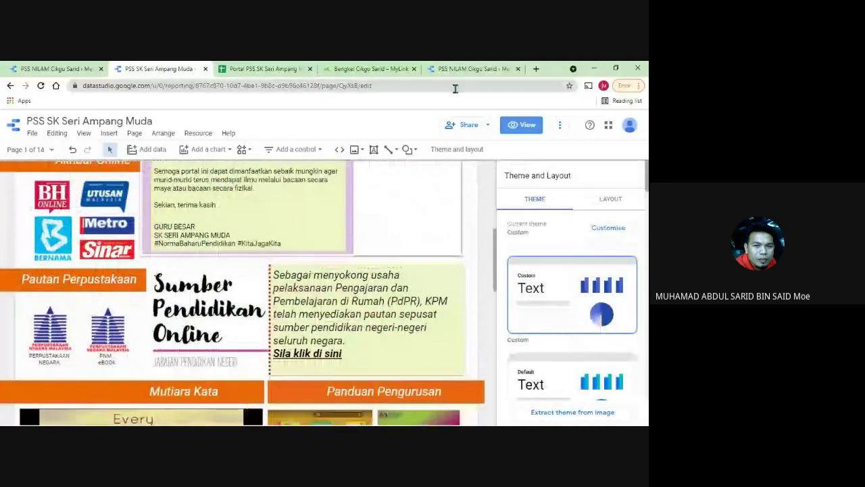
left_click(263, 69)
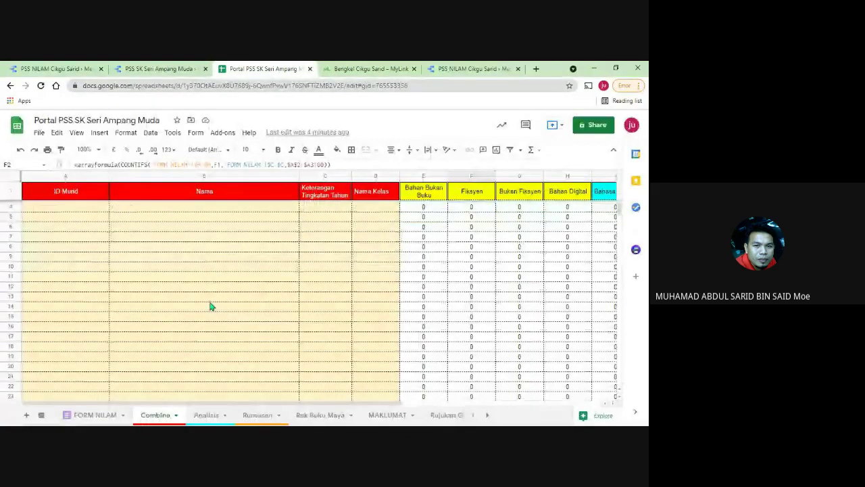
left_click(394, 416)
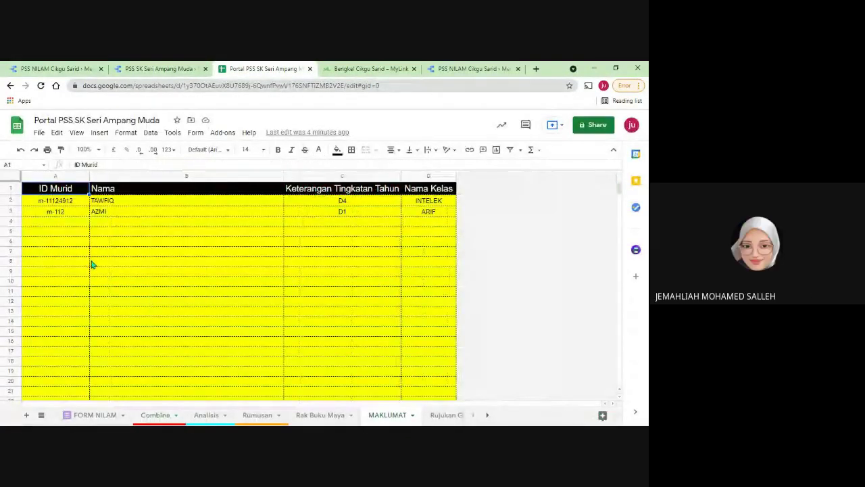
- In MAKLUMAT, set the second reader's level in C3 to GURU and ID in A3 to g-112
left_click(357, 212)
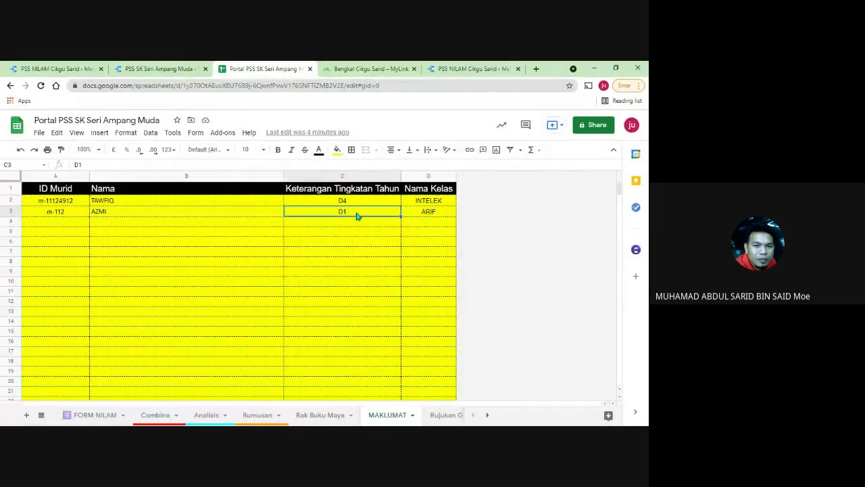
type("gu")
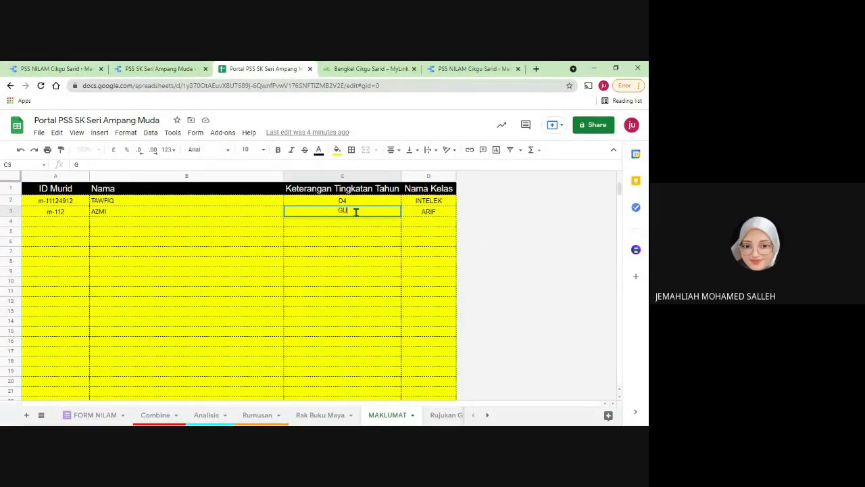
type("RU")
key("Return")
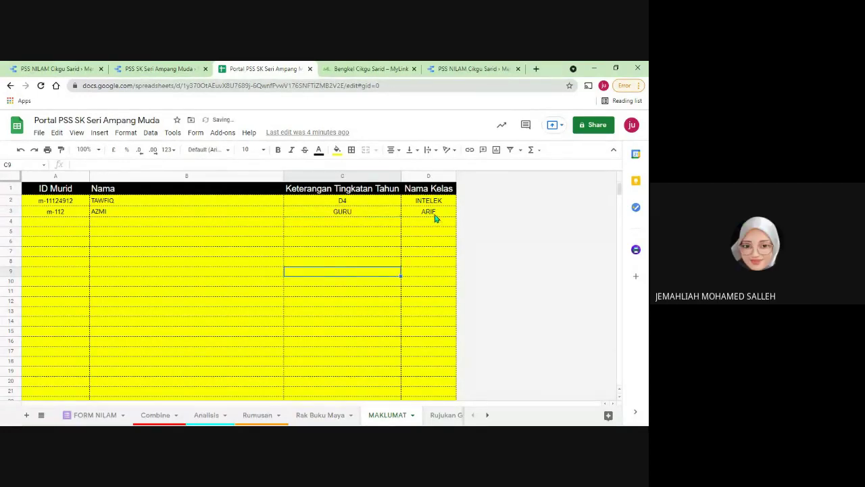
left_click(436, 214)
left_click(342, 292)
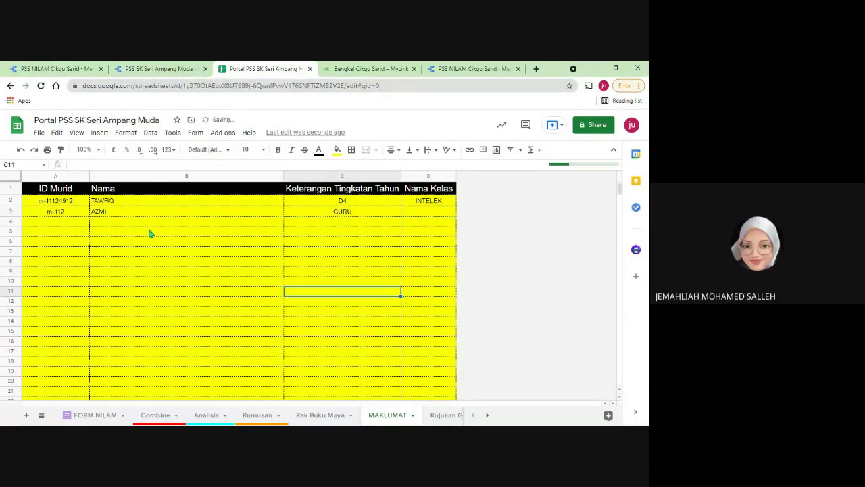
left_click(60, 212)
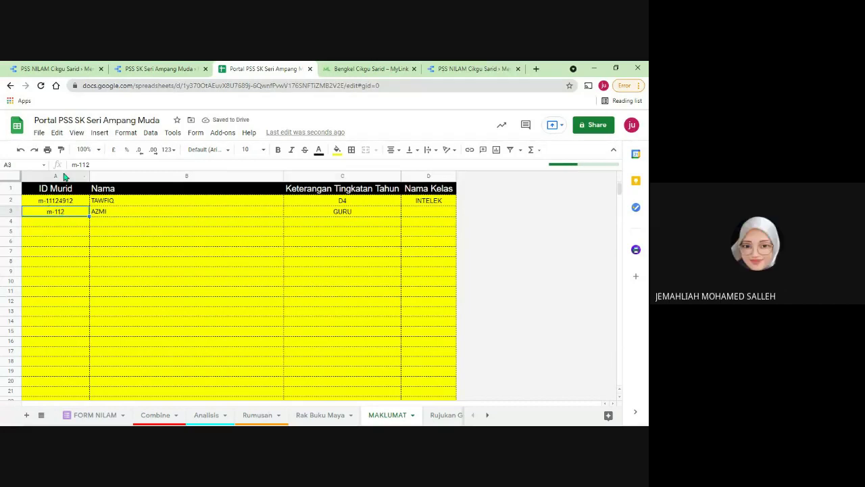
left_click(74, 165)
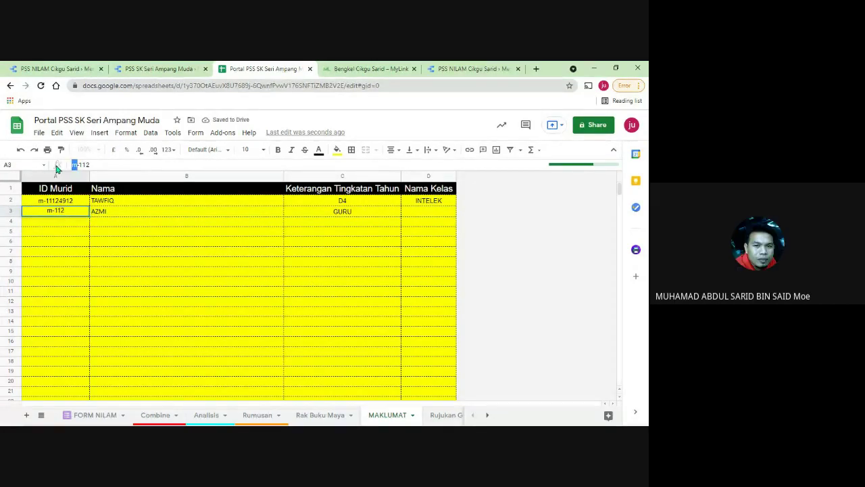
left_click(61, 210)
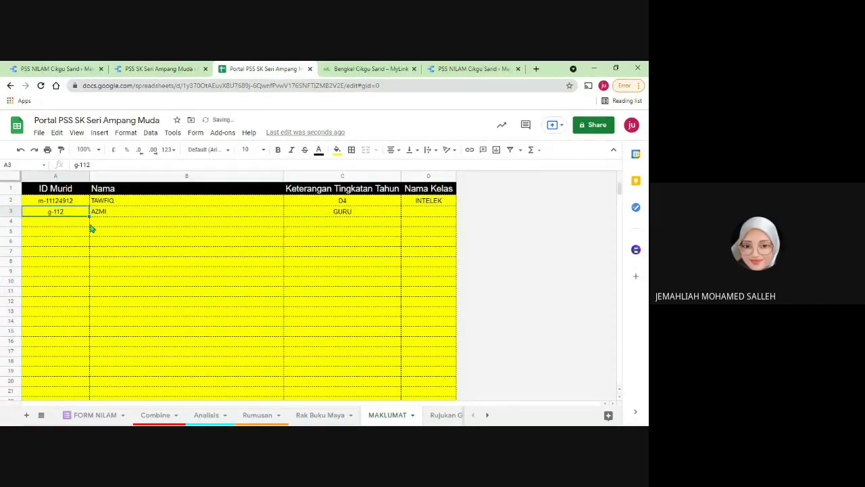
- Paste g-112 as values into FORM NILAM B3 and confirm D3 and E3 now resolve to GURU
left_click(95, 415)
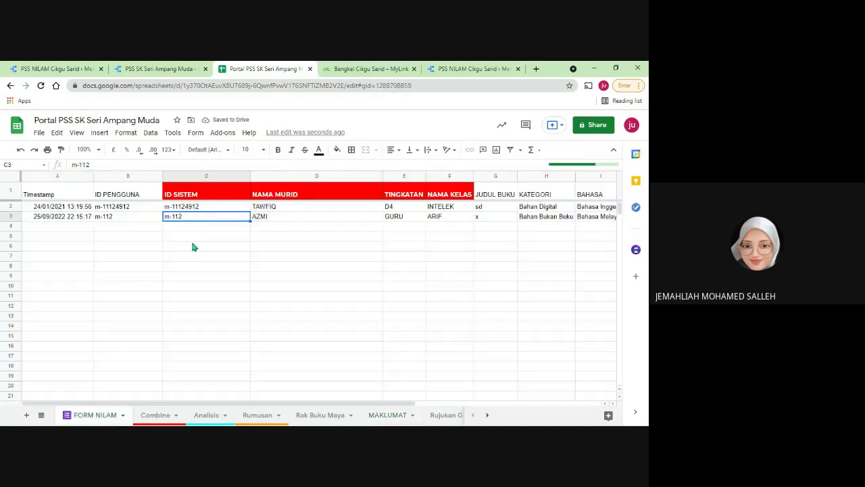
left_click(125, 219)
right_click(126, 219)
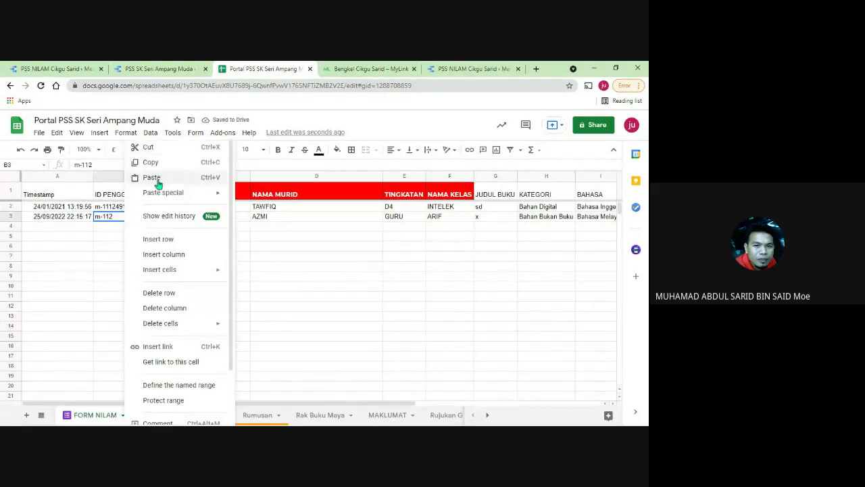
mouse_move(199, 193)
left_click(251, 197)
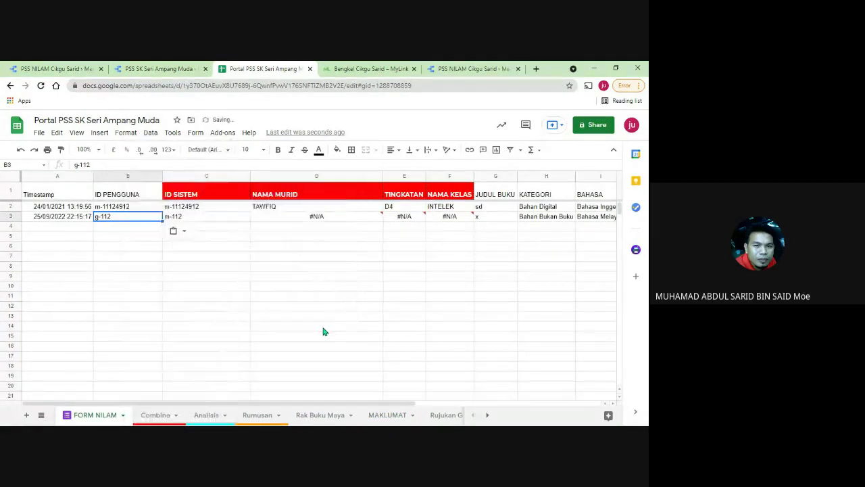
left_click(304, 322)
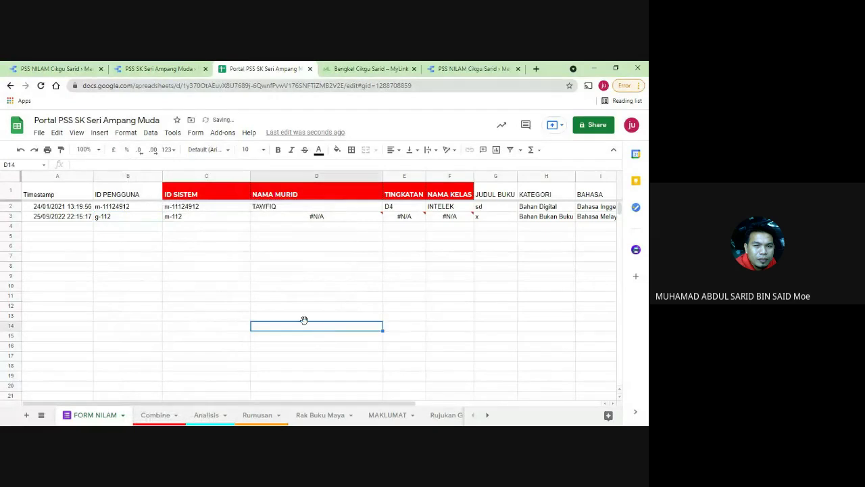
left_click(275, 218)
left_click(402, 217)
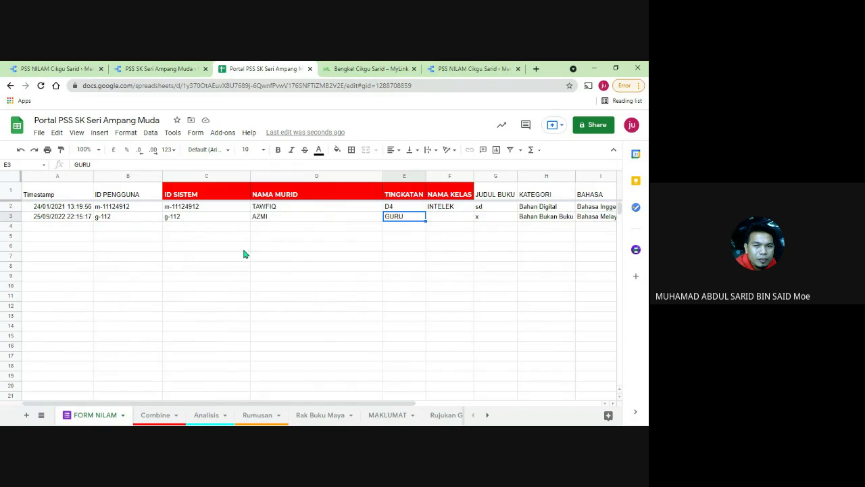
left_click(153, 67)
scroll(496, 263, "up", 3)
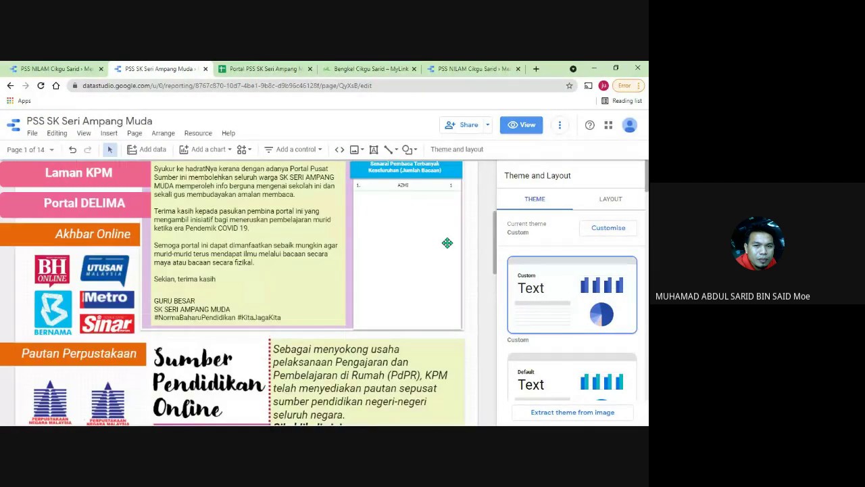
- Duplicate the Senarai Pembaca Terbanyak table with a Ctrl-drag, placing the copy below the original
left_click(423, 290)
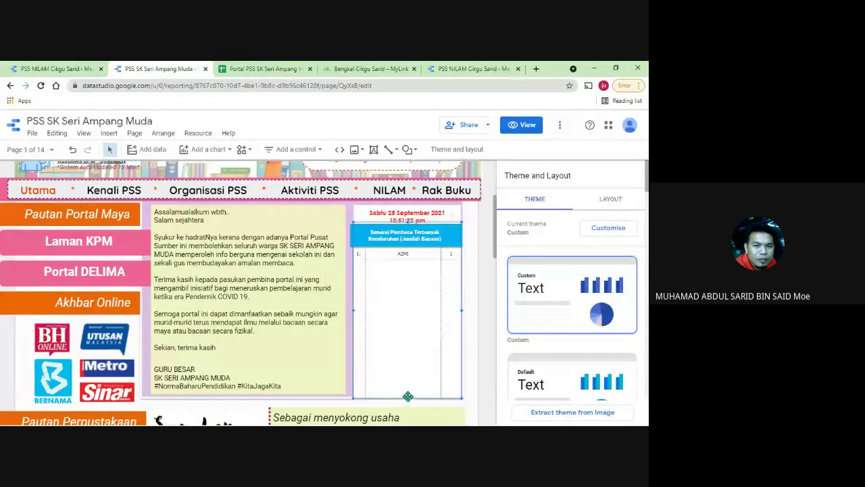
left_click(406, 391)
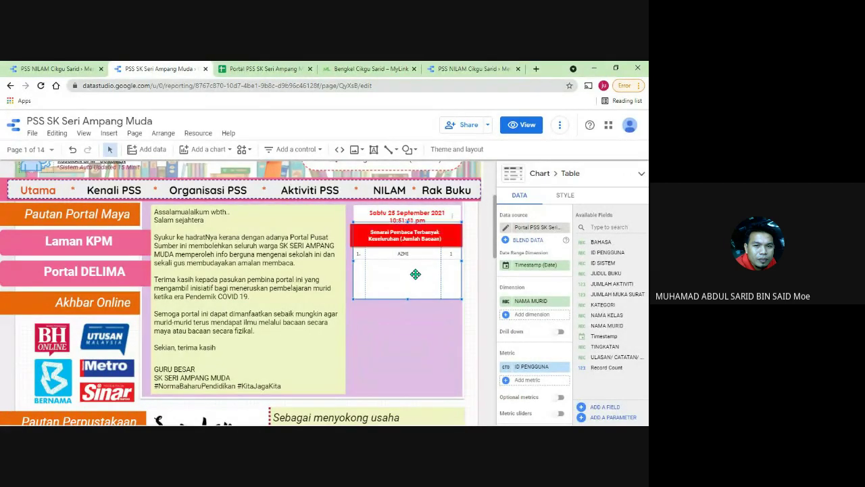
left_click_drag(415, 274, 415, 279)
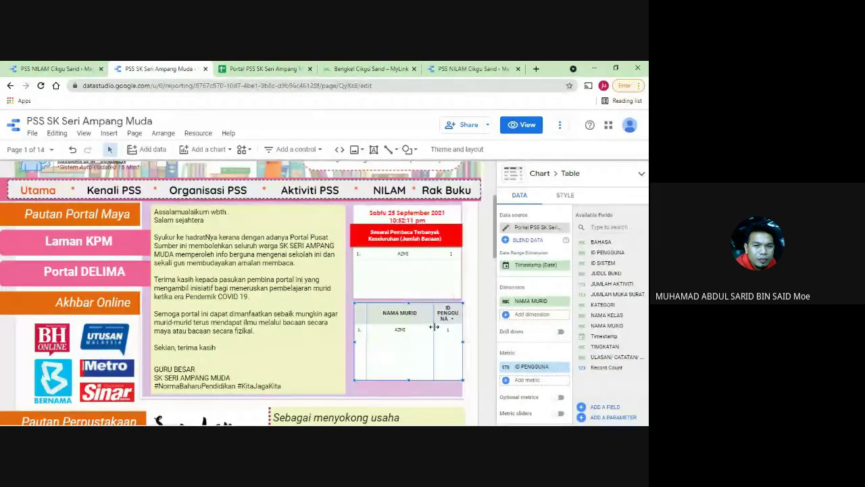
left_click(507, 365)
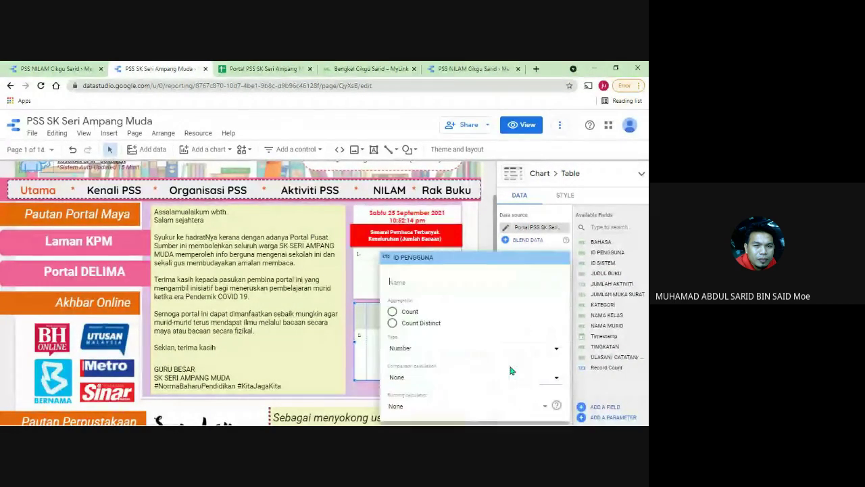
- Set the copied table's ID PENGGUNA metric to Count and rename it 'JUm. Bacaan'
left_click(392, 312)
left_click(372, 323)
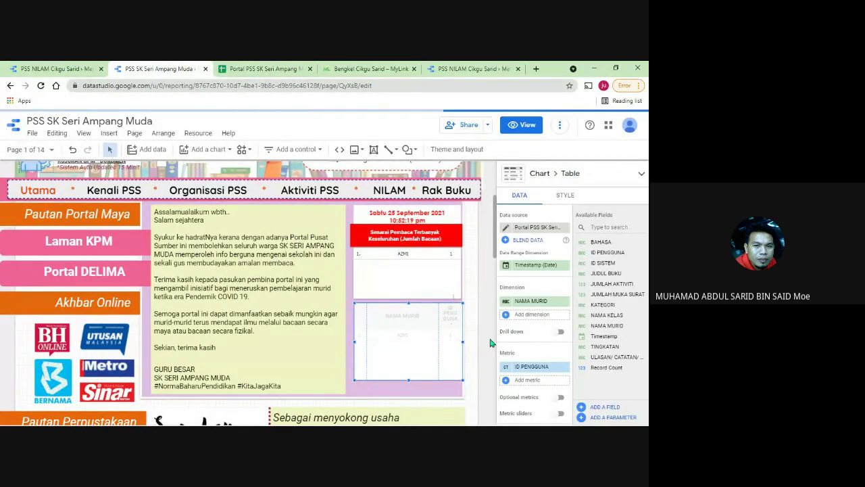
left_click(505, 367)
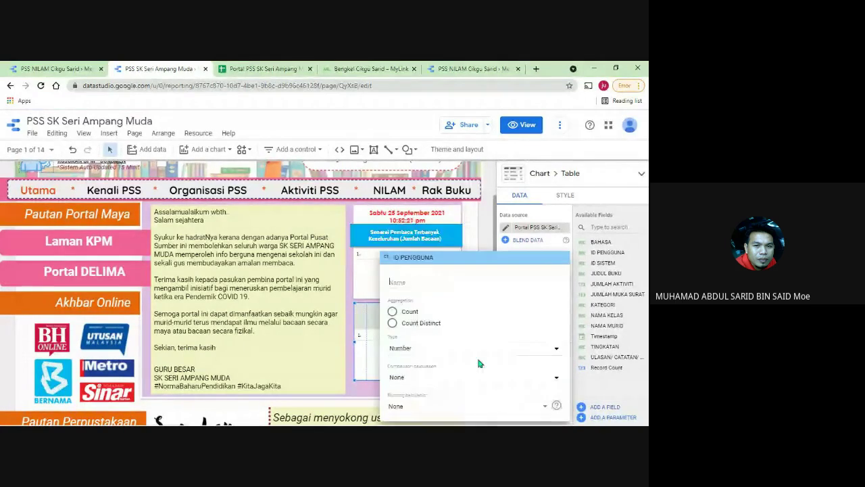
left_click(397, 278)
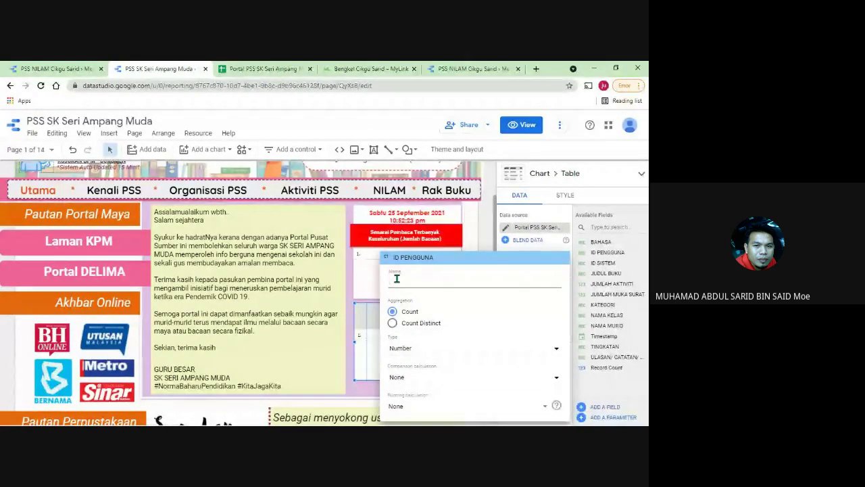
type("JUm. B")
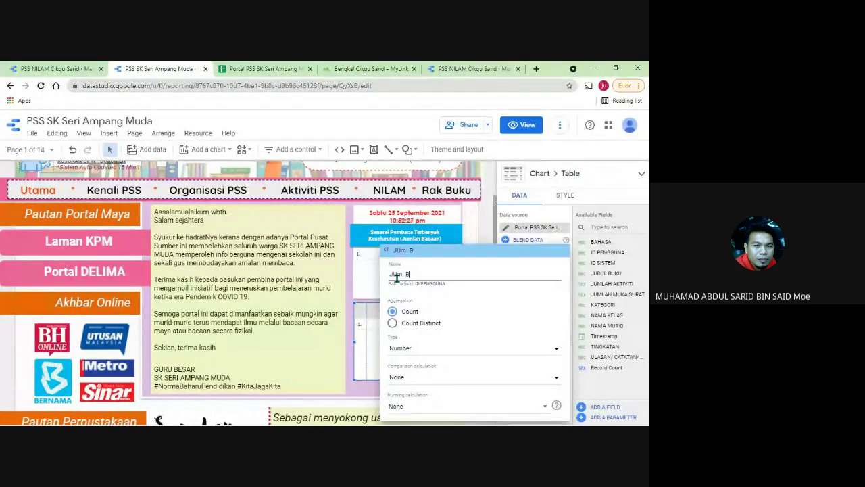
type("acaan")
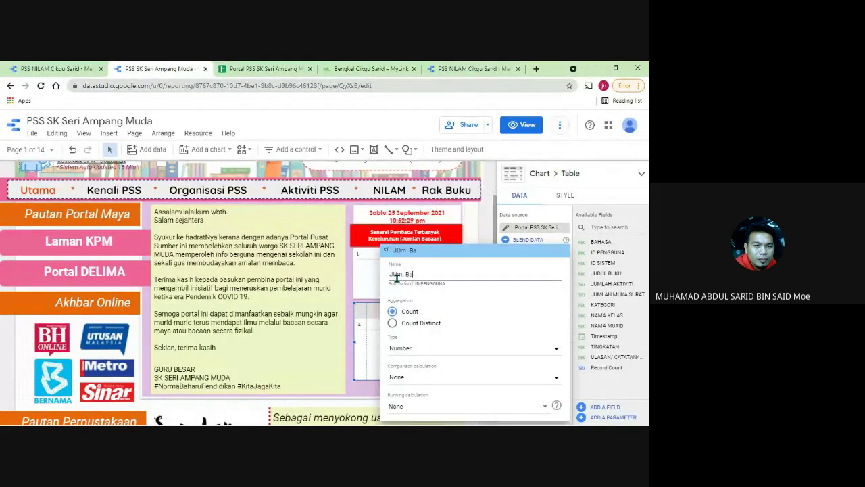
left_click(375, 359)
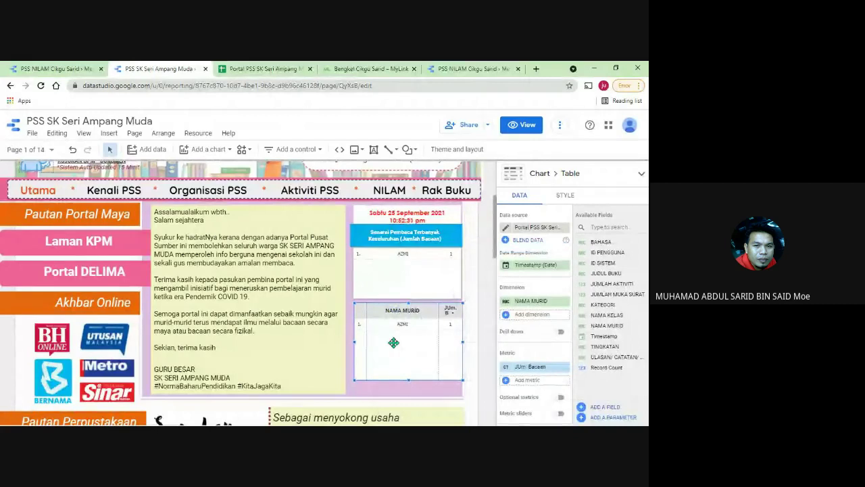
scroll(524, 366, "down", 3)
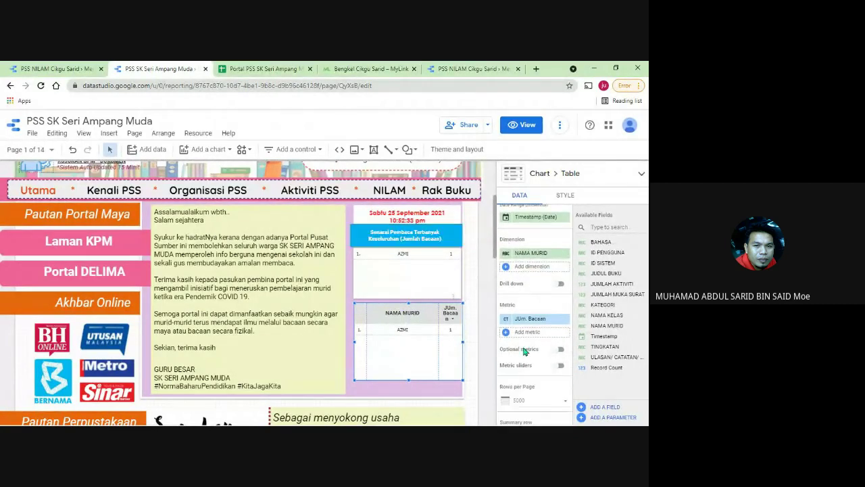
scroll(524, 371, "down", 5)
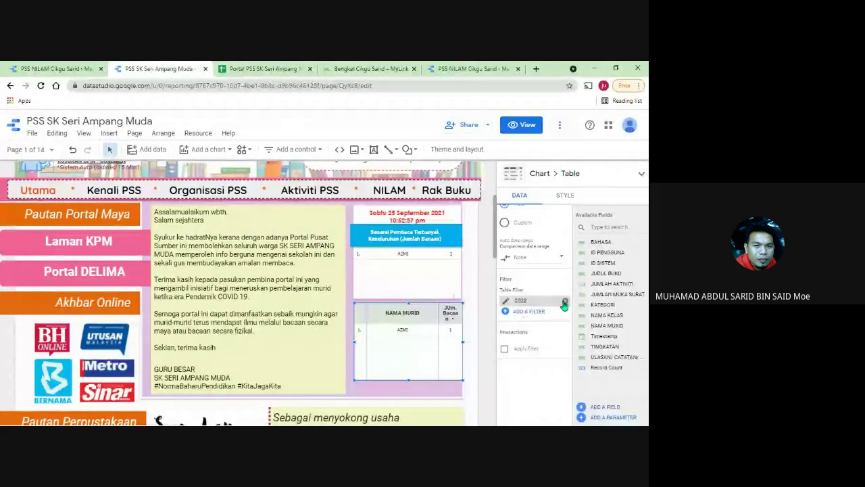
- Remove the 2022 filter from the lower table and start a new filter named guru
left_click(565, 303)
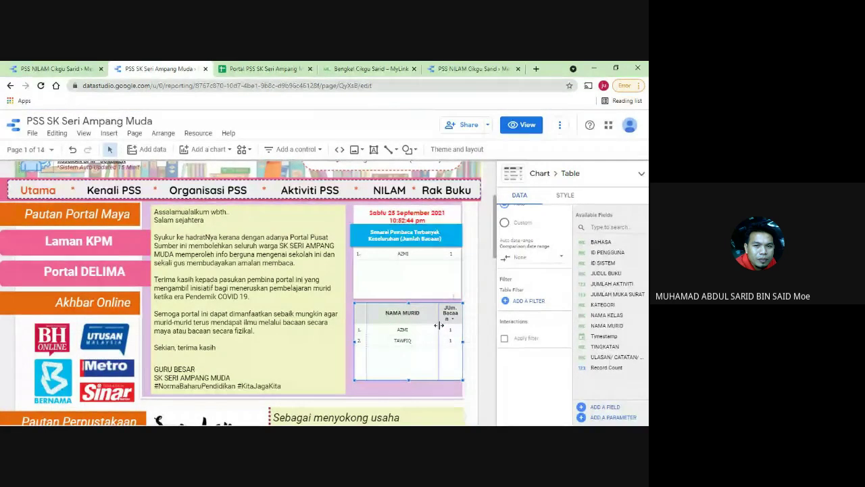
left_click(514, 303)
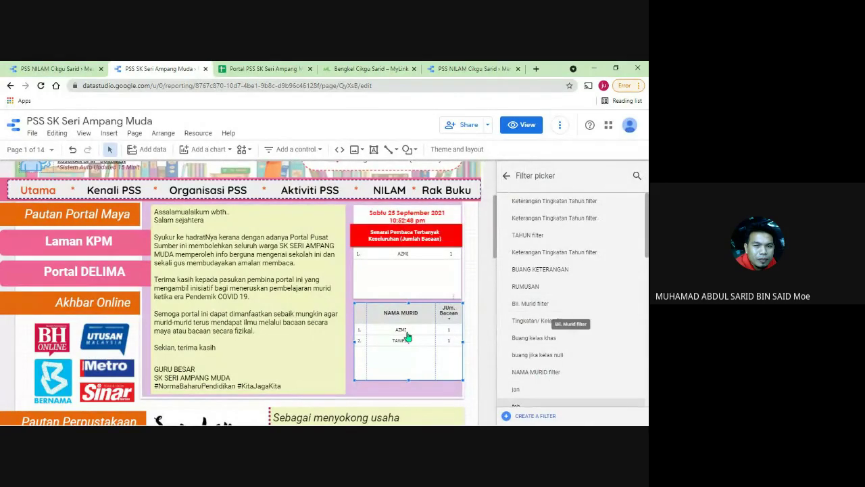
left_click(535, 416)
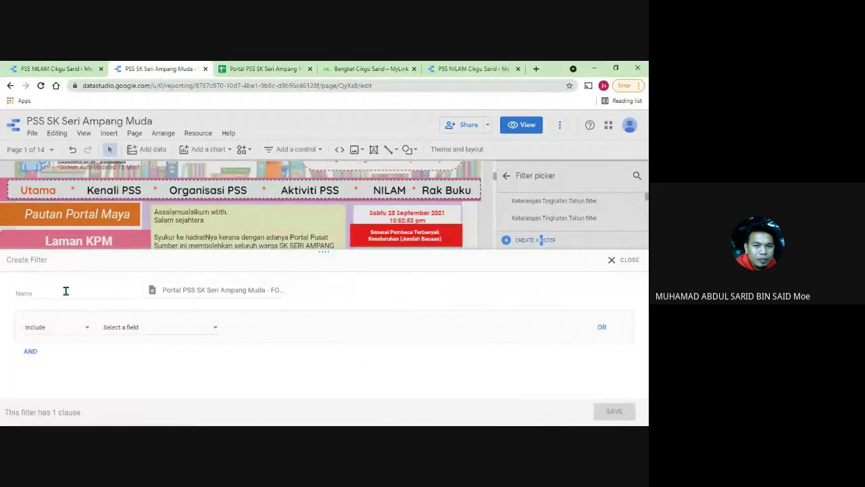
type("guru")
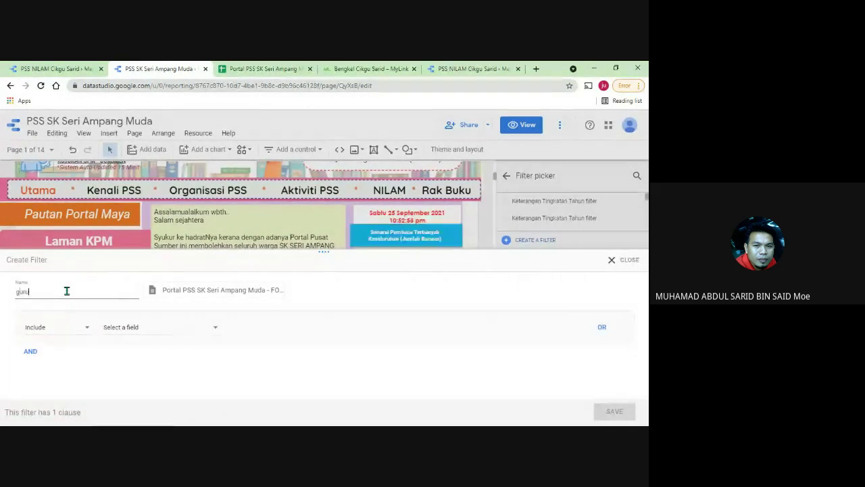
- Set the guru filter to TINGKATAN with a Contains condition and save it
left_click(143, 330)
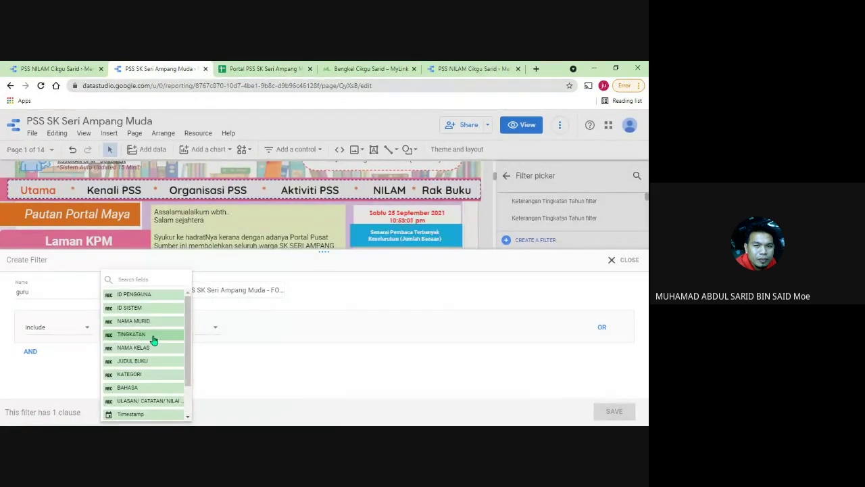
left_click(262, 68)
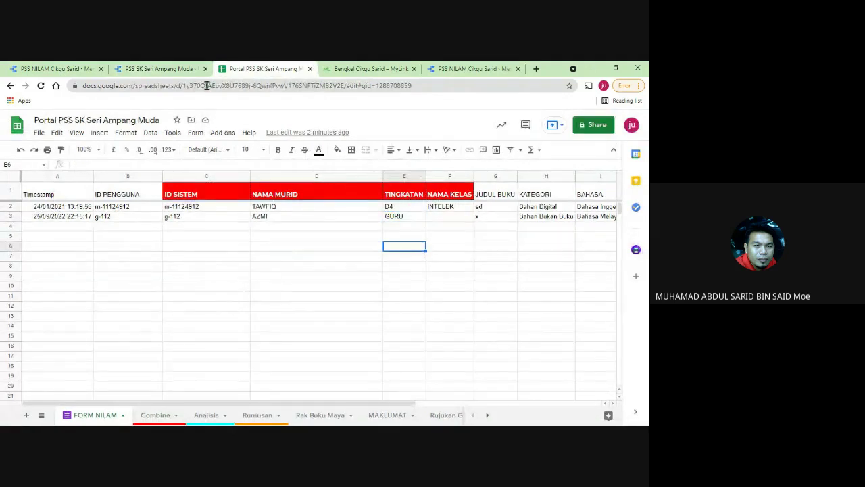
left_click(156, 68)
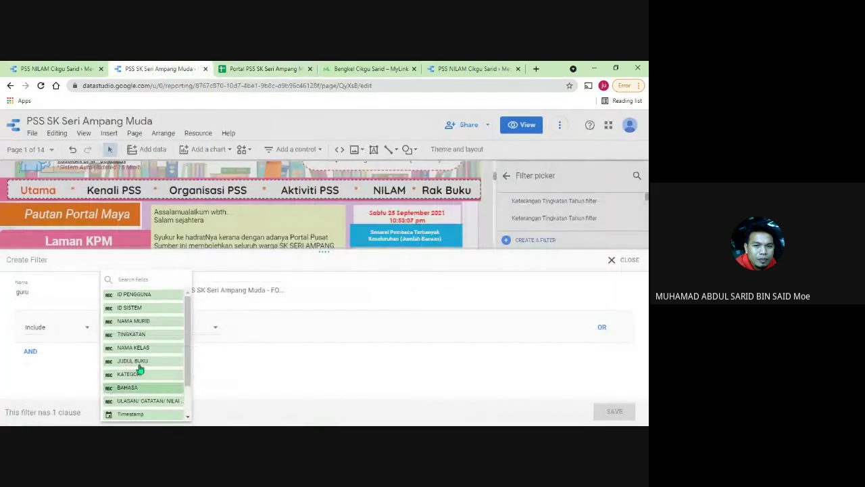
left_click(147, 334)
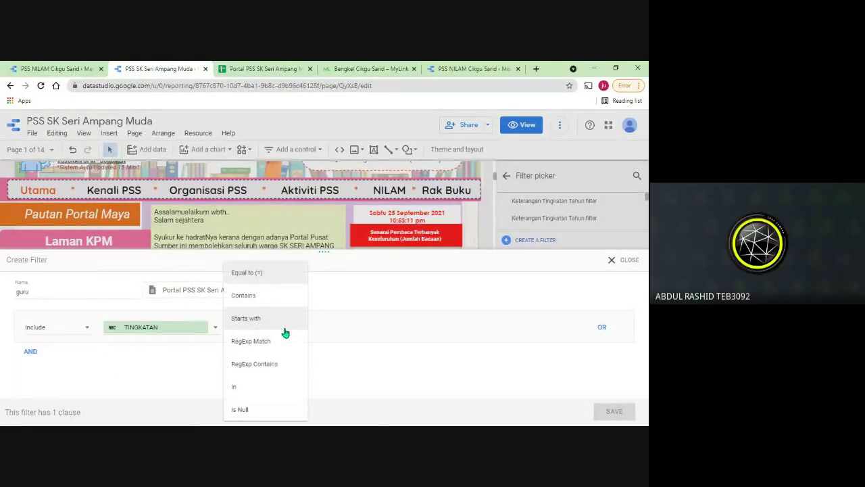
left_click(272, 298)
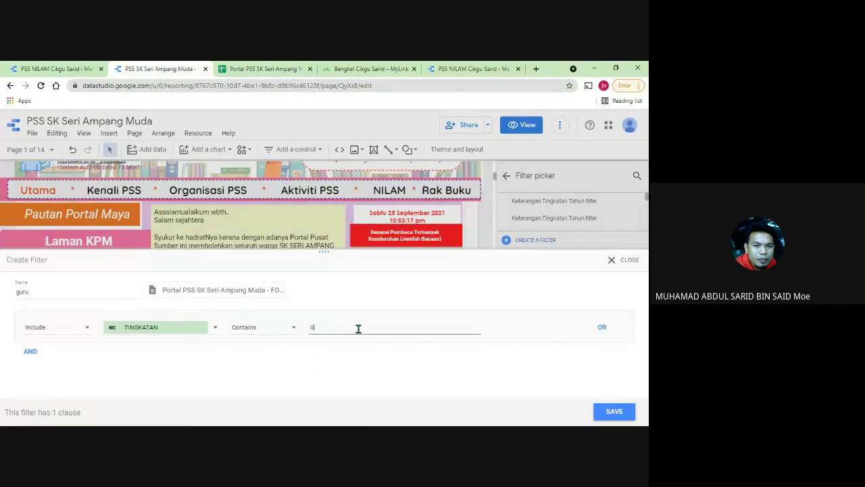
left_click(614, 411)
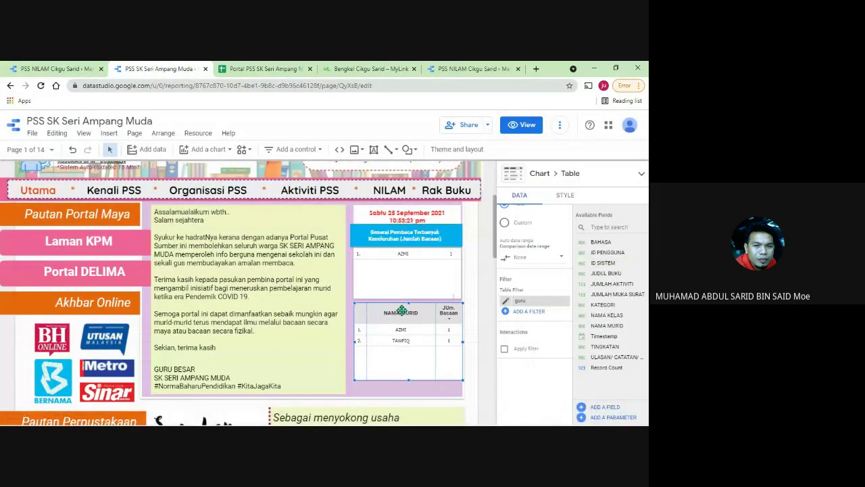
- Rename the copied table's NAMA MURID dimension to NAMA GURU
scroll(539, 290, "up", 2)
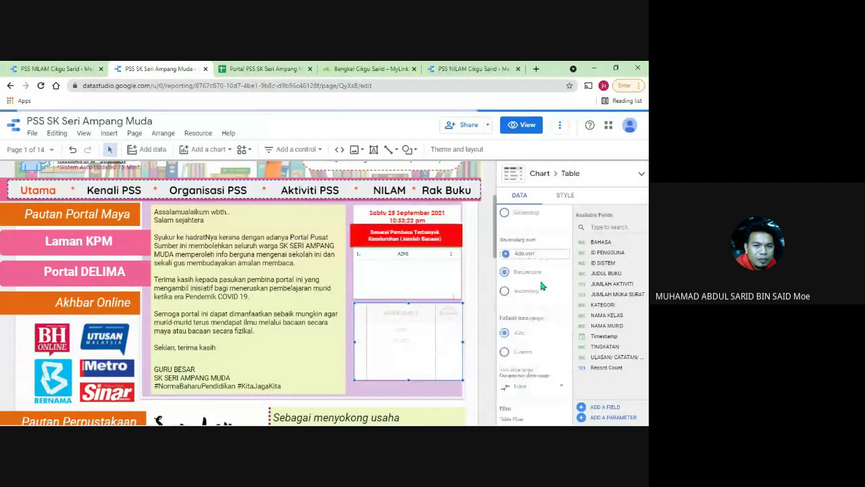
scroll(539, 290, "up", 5)
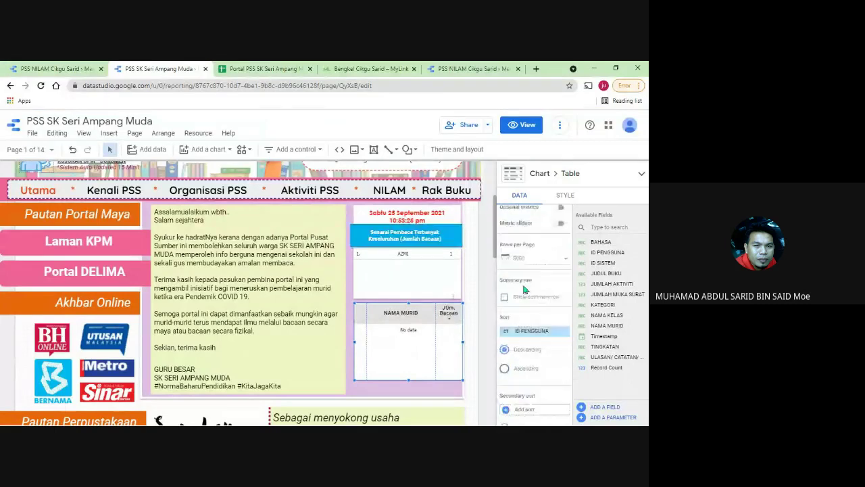
scroll(524, 289, "up", 3)
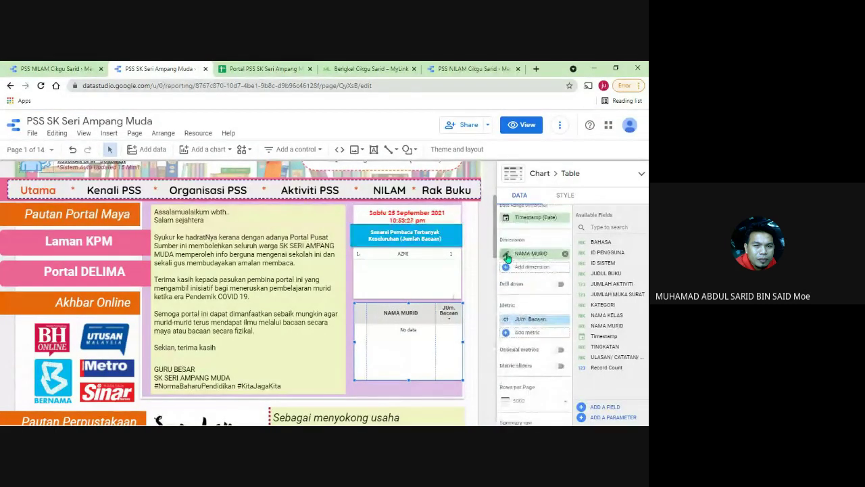
left_click(507, 255)
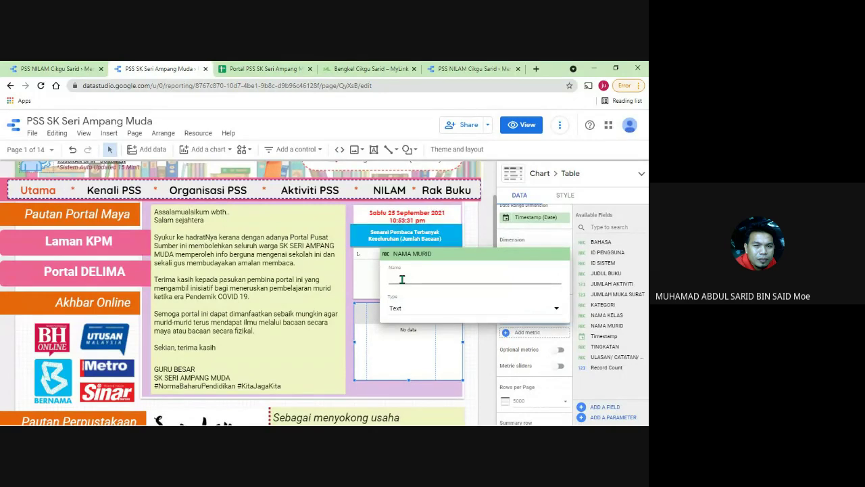
type("NAMA GURU")
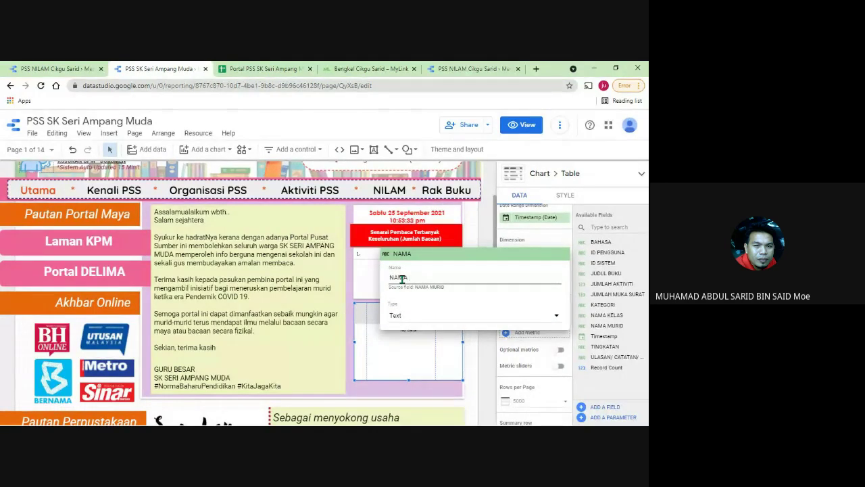
left_click(488, 223)
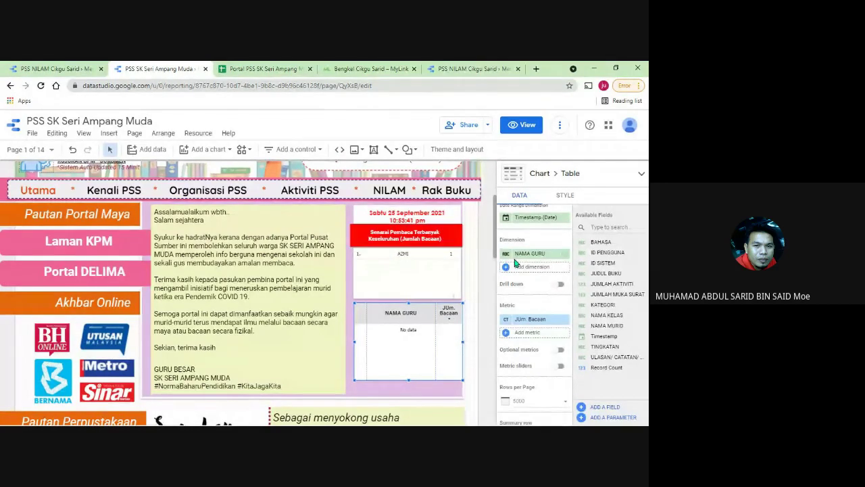
scroll(517, 267, "up", 2)
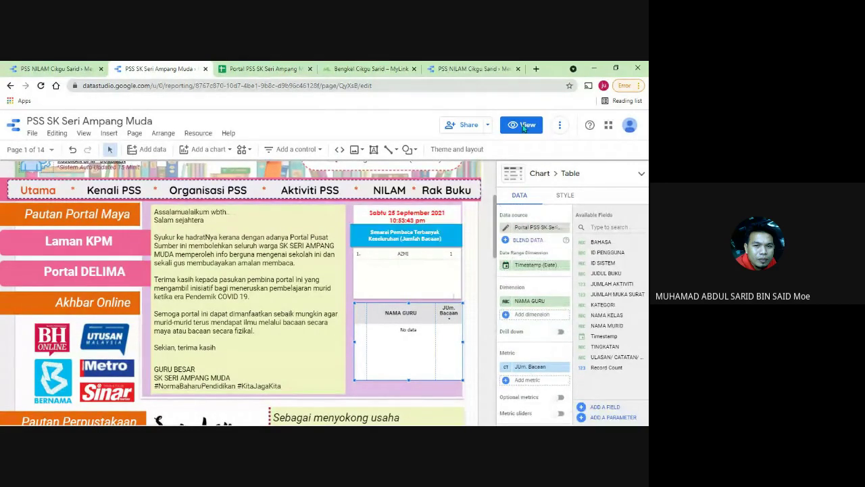
- Preview the report to confirm AZMI in the NAMA GURU table, then resume editing the top table
left_click(572, 148)
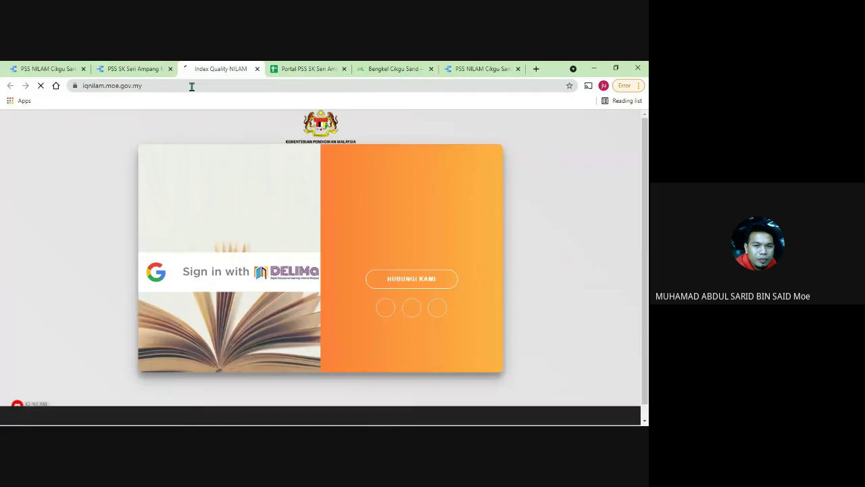
left_click(136, 68)
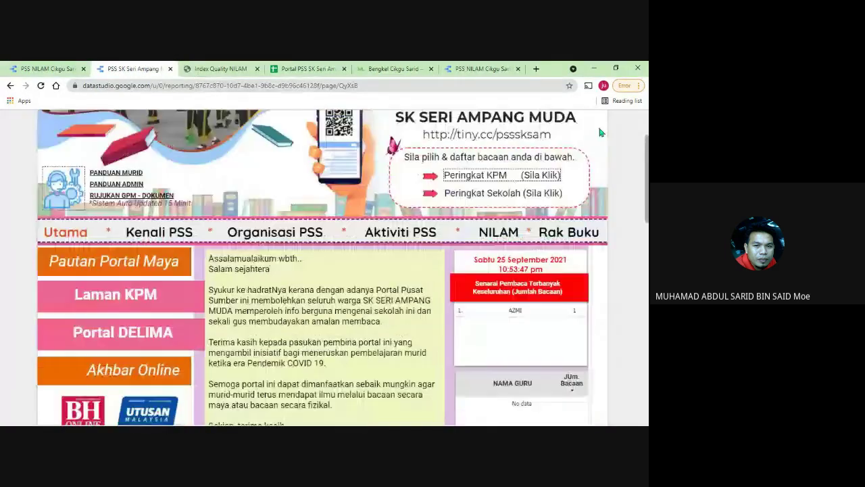
scroll(601, 133, "up", 2)
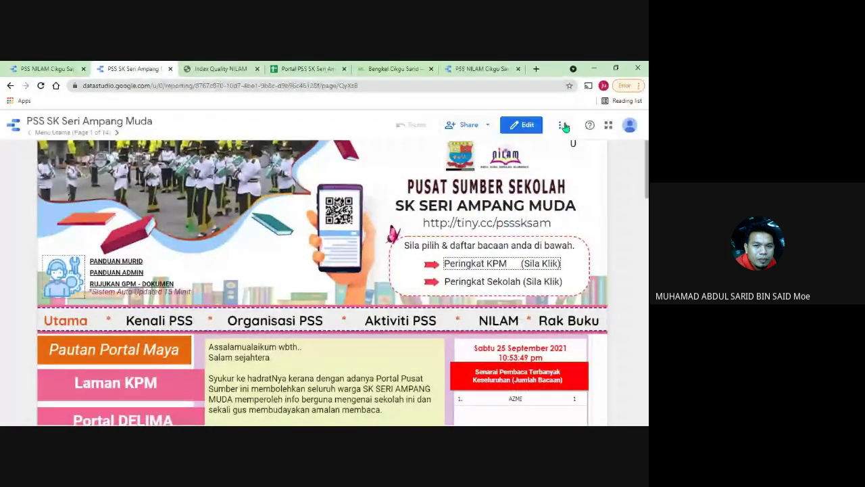
left_click(564, 127)
left_click(605, 173)
scroll(607, 188, "down", 2)
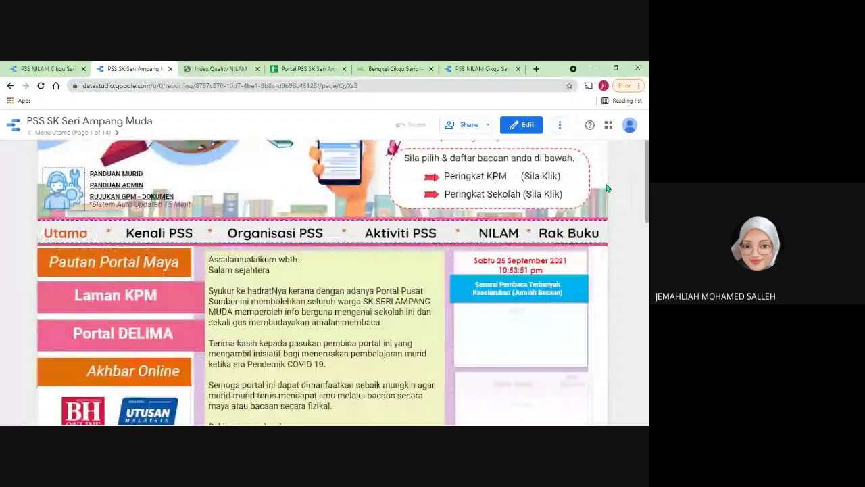
scroll(607, 189, "down", 1)
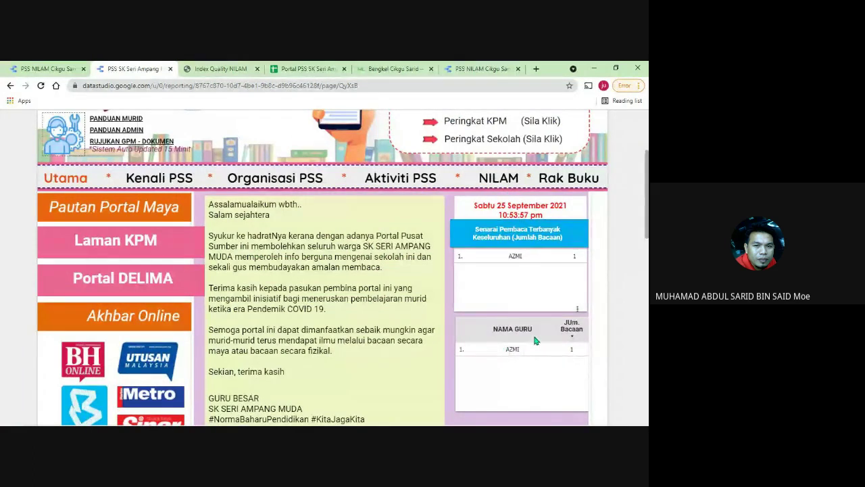
scroll(556, 175, "up", 3)
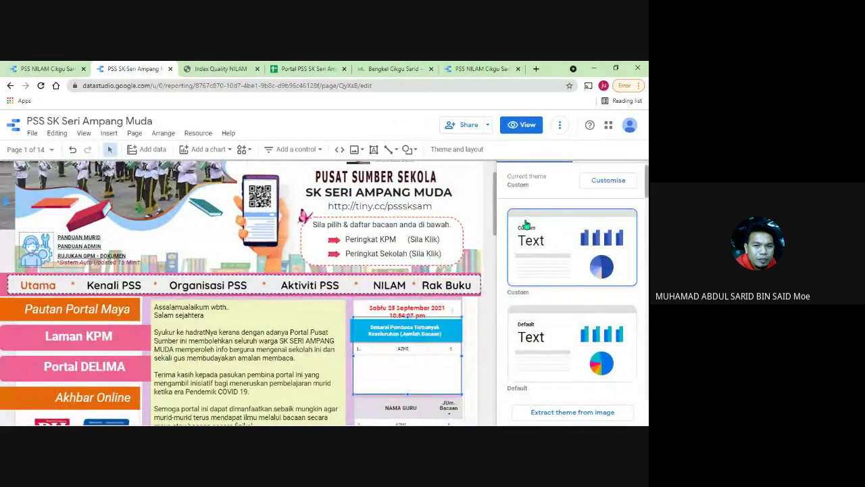
left_click(527, 225)
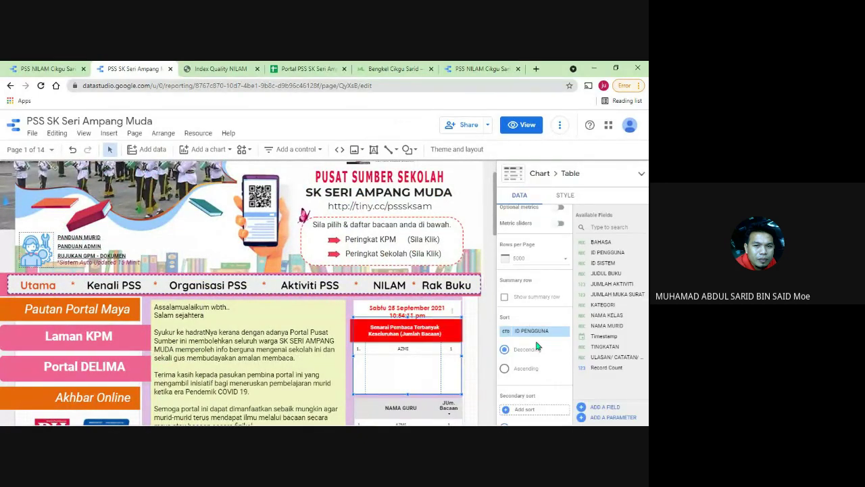
- Remove the 2022 filter from the top reader table and bring up the saved filters list
scroll(531, 365, "down", 5)
scroll(535, 385, "down", 5)
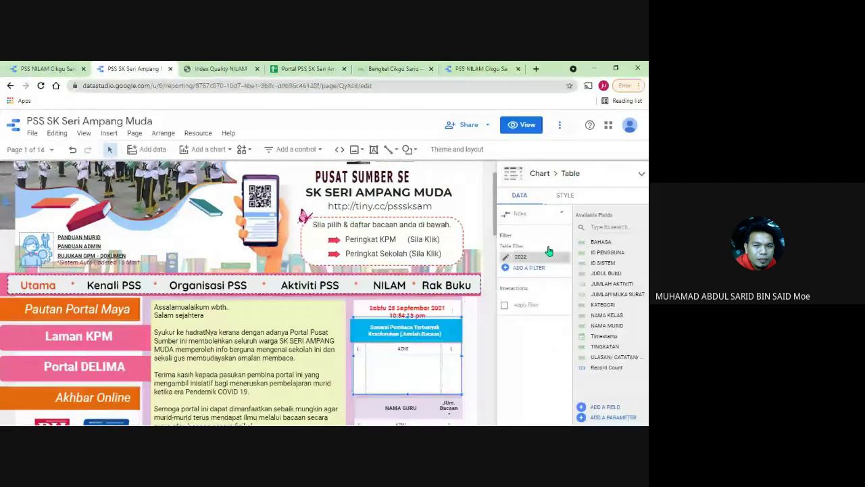
left_click(565, 256)
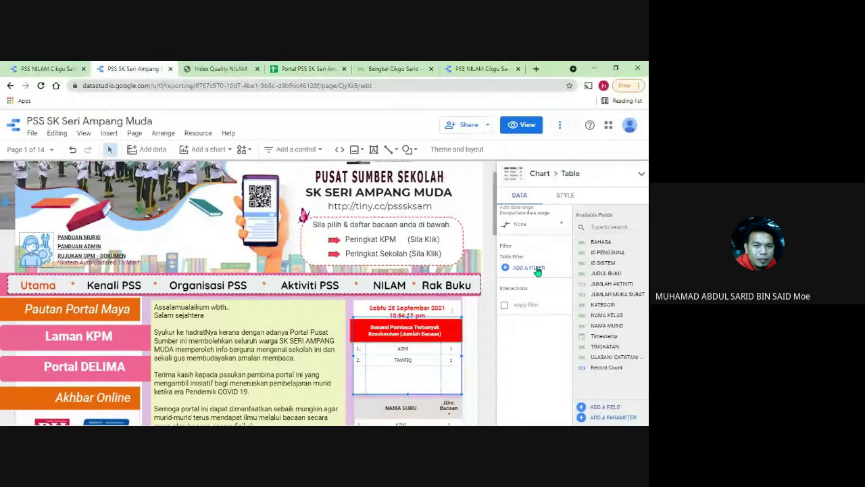
scroll(408, 329, "down", 1)
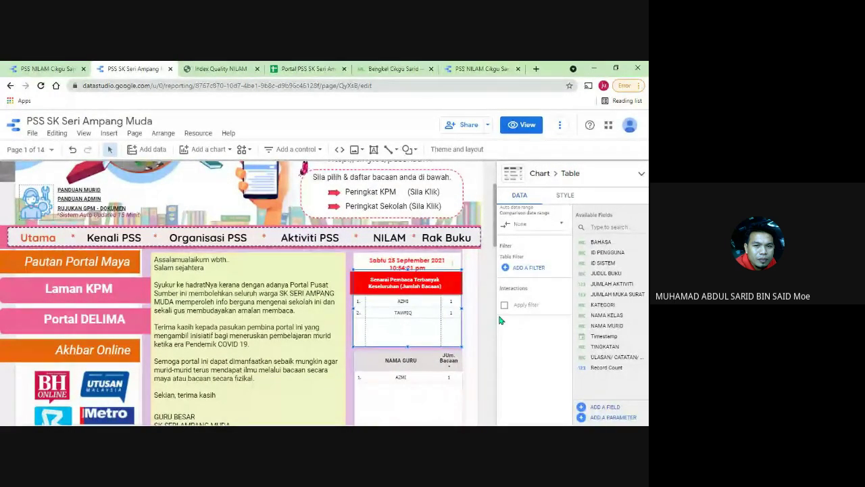
left_click(529, 267)
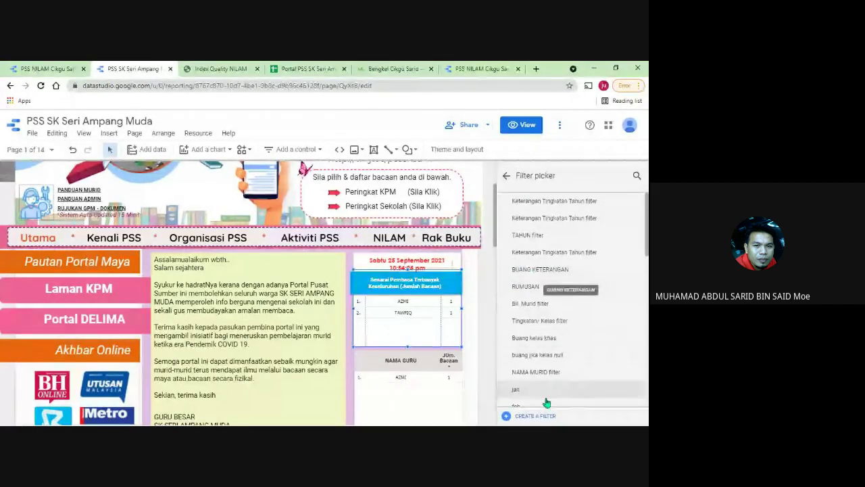
scroll(546, 402, "down", 5)
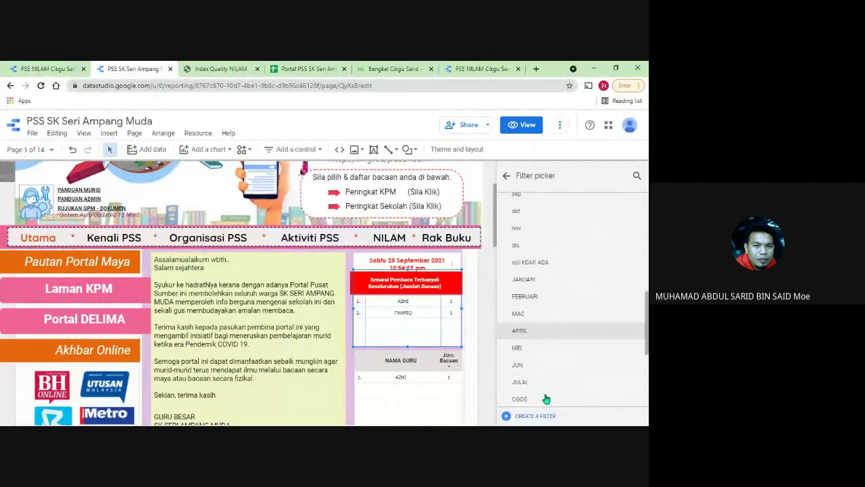
scroll(547, 399, "down", 3)
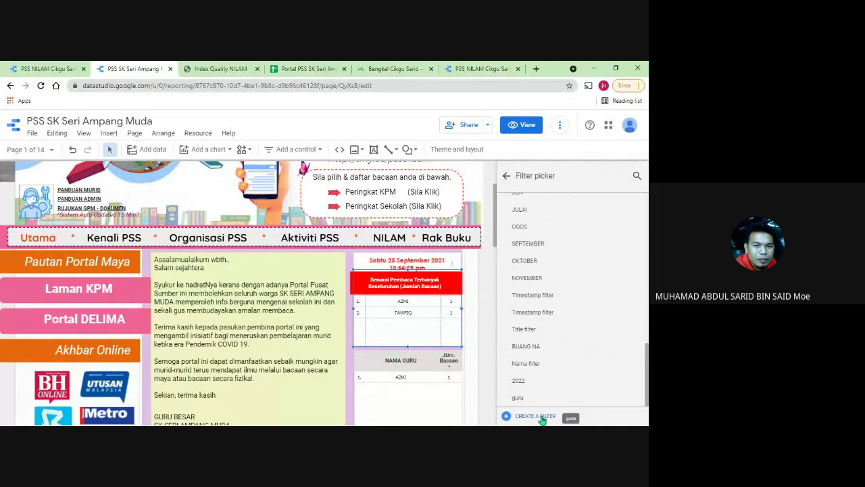
- Create and save a MURID filter that excludes rows where TINGKATAN contains GURU
left_click(538, 417)
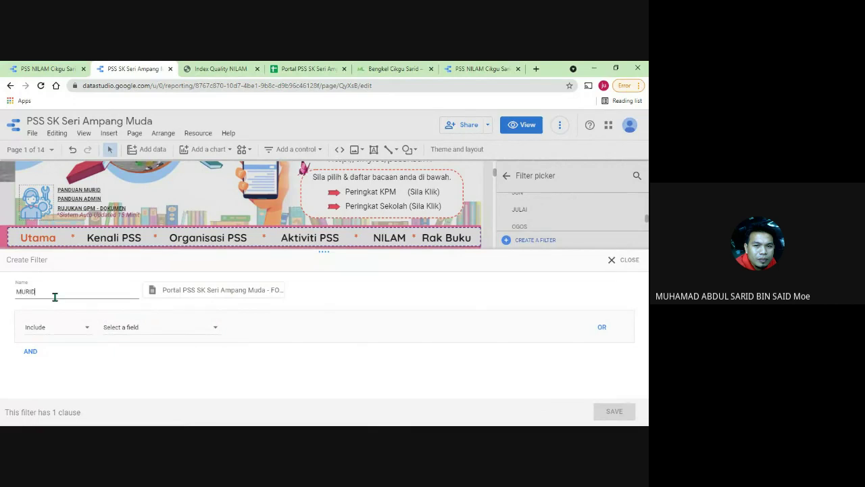
left_click(165, 334)
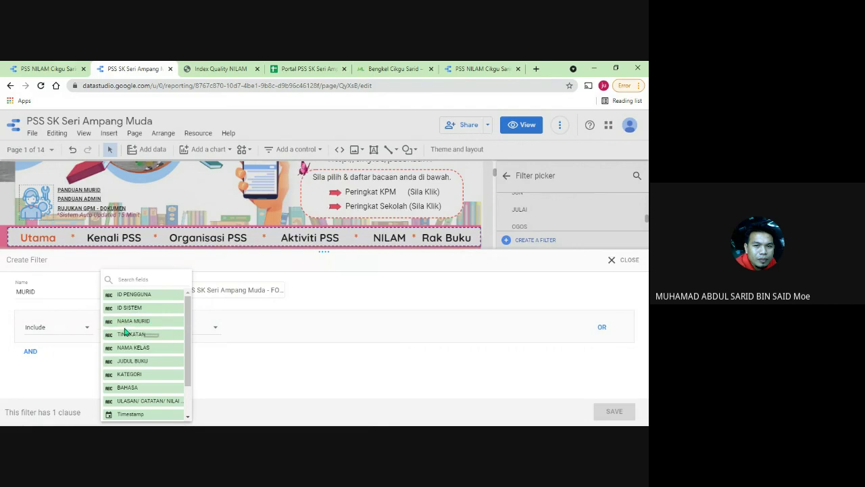
scroll(155, 358, "down", 2)
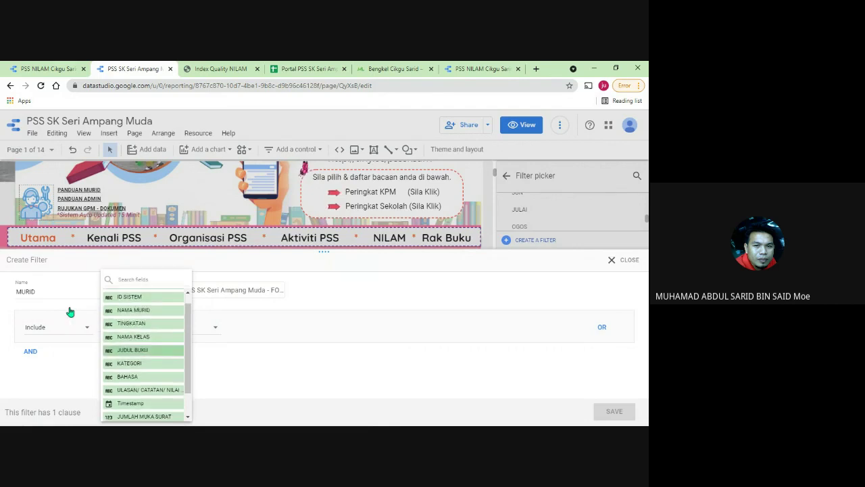
left_click(46, 328)
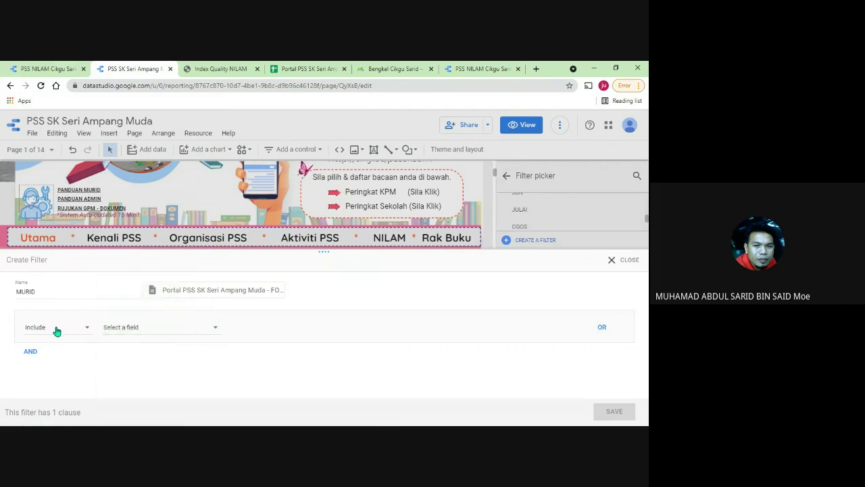
left_click(57, 331)
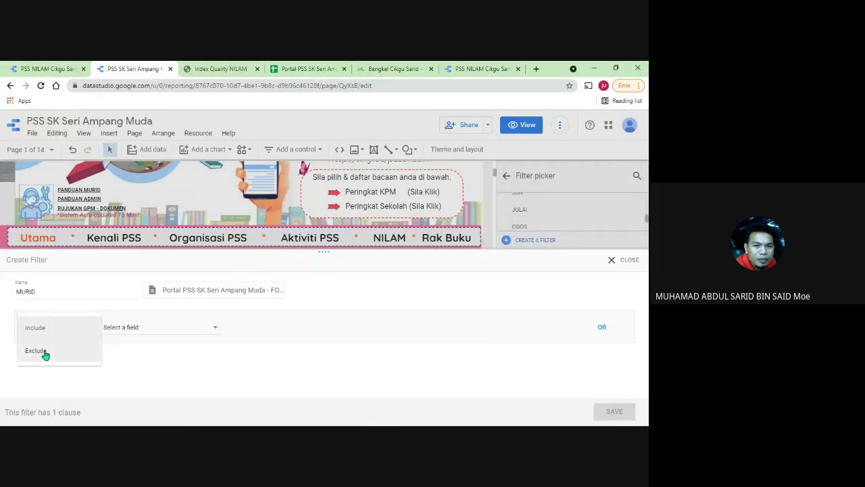
left_click(46, 352)
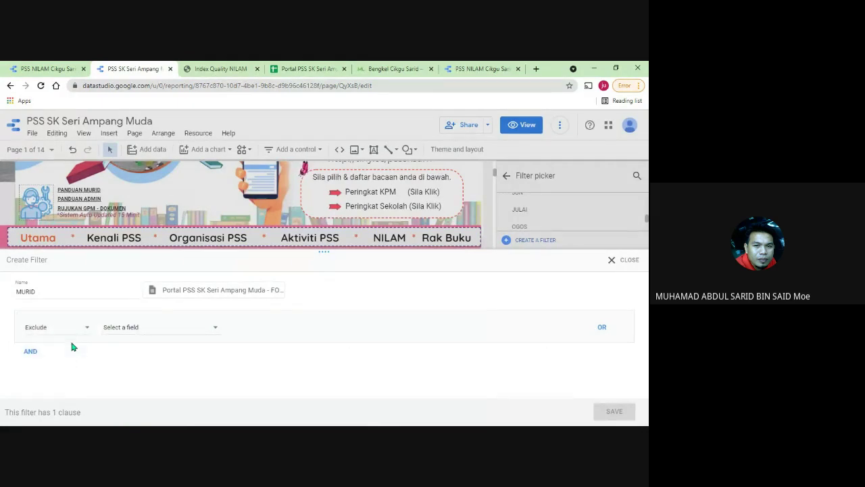
left_click(154, 333)
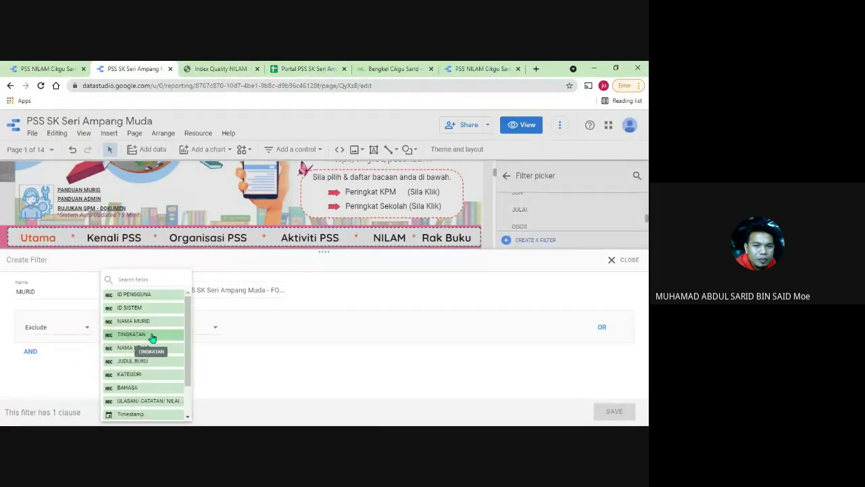
left_click(152, 336)
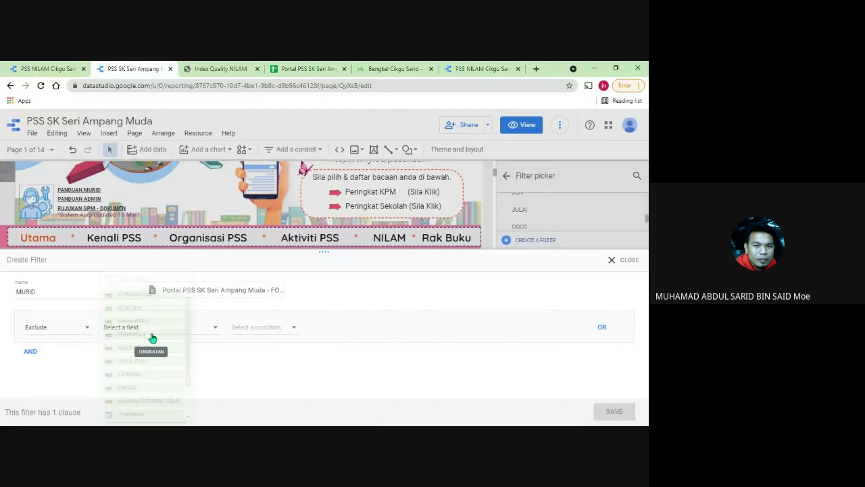
left_click(273, 330)
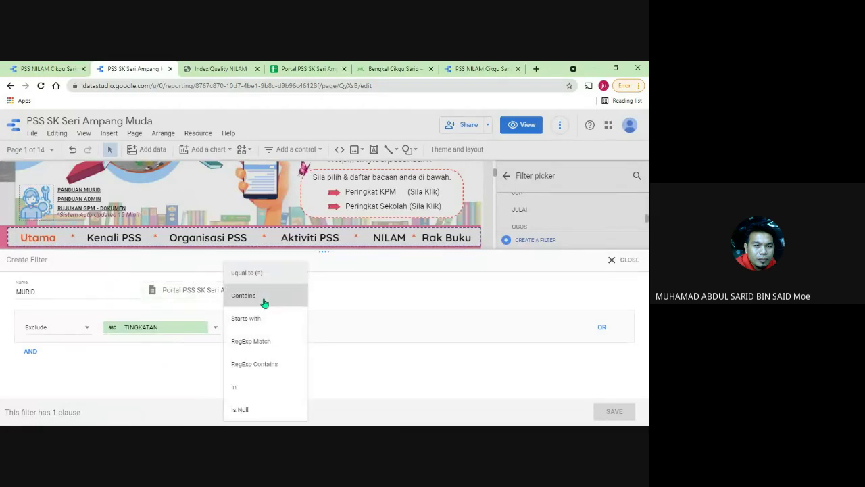
left_click(264, 299)
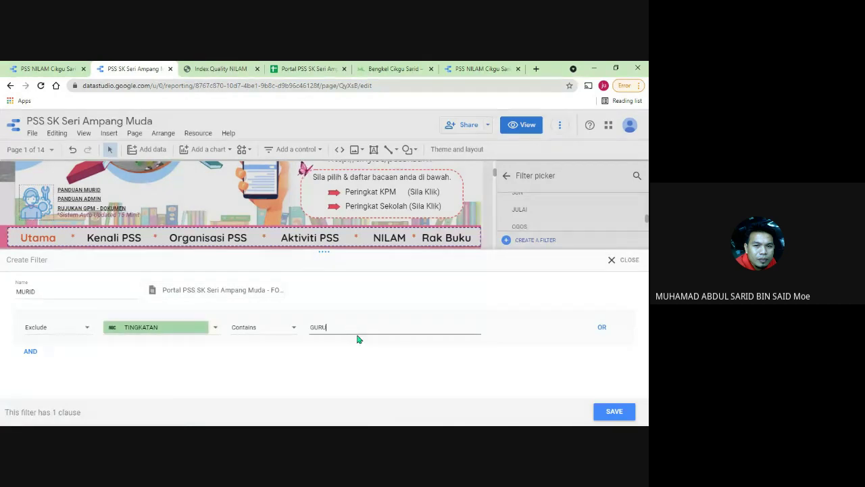
left_click(612, 412)
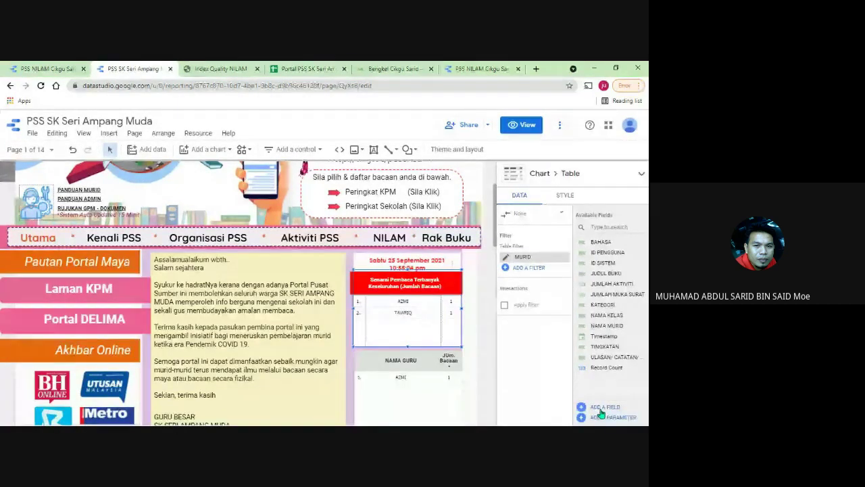
- Reload the report page and switch to the Portal PSS source spreadsheet
left_click(560, 125)
left_click(595, 147)
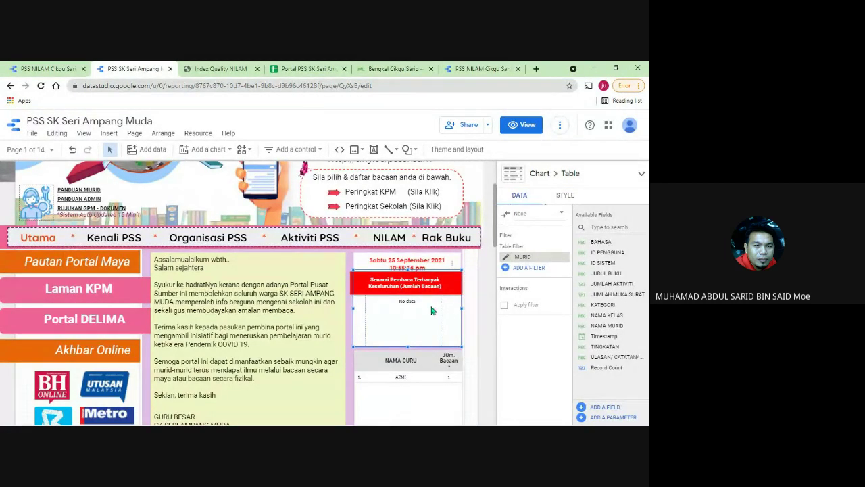
left_click(39, 88)
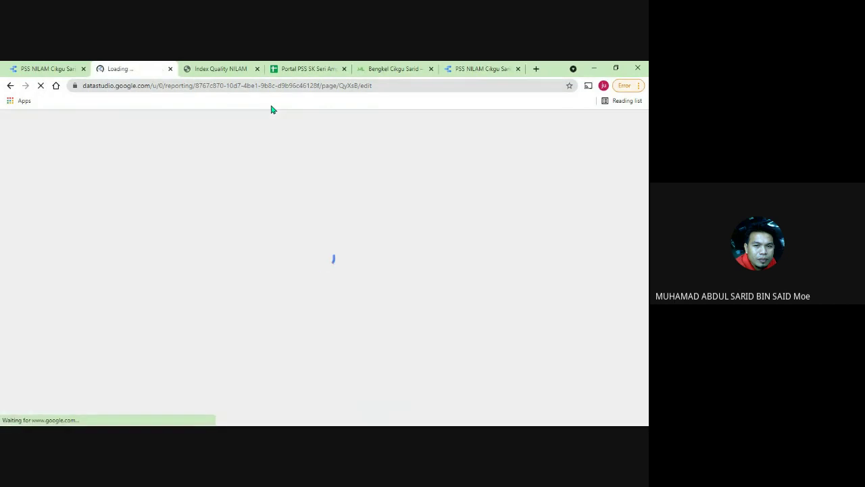
left_click(304, 70)
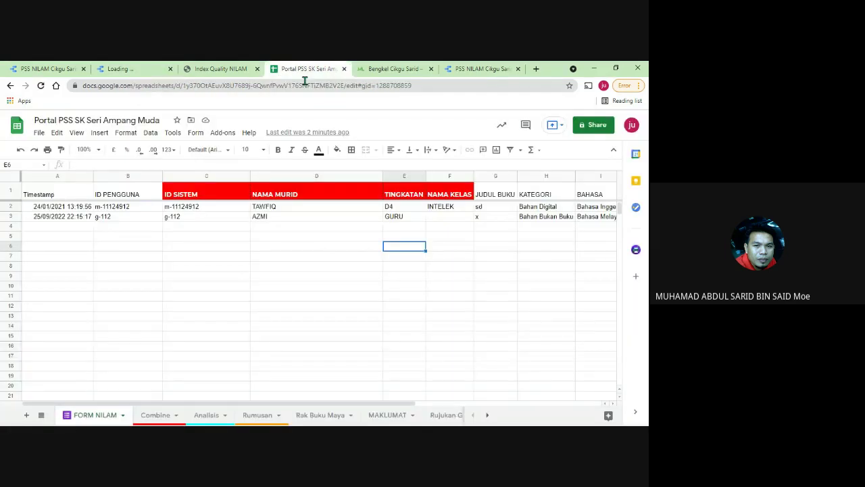
- Check the D4 and GURU TINGKATAN entries in E2 and E3, then select the report's top reader table
left_click(404, 209)
left_click(403, 217)
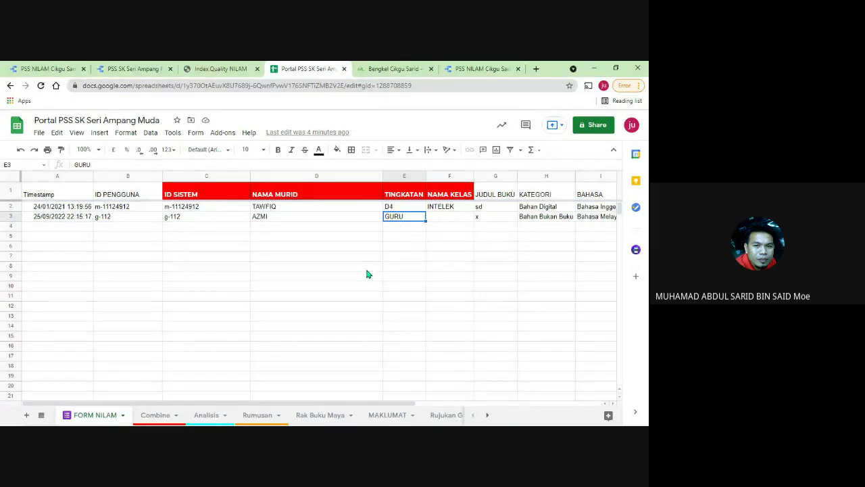
left_click(109, 67)
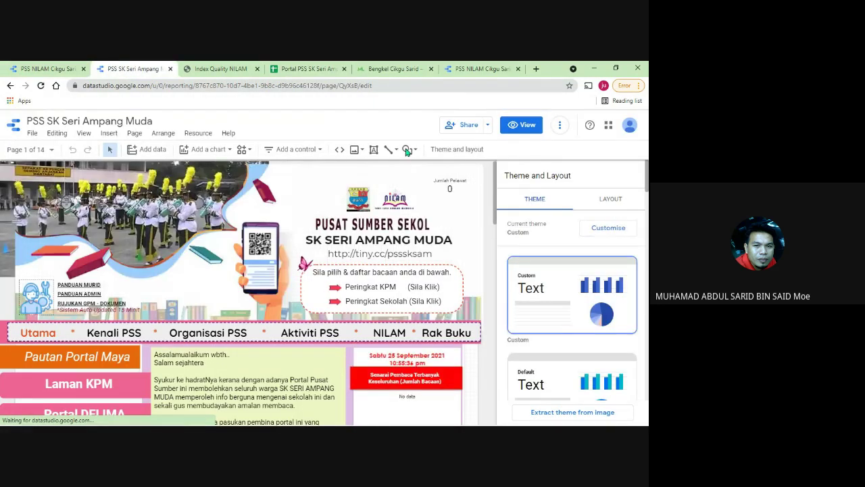
scroll(437, 312, "down", 3)
left_click(437, 312)
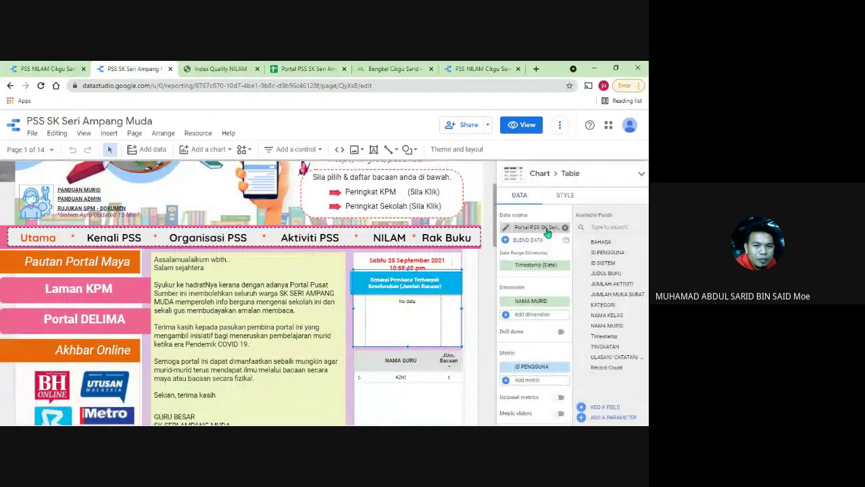
- Recheck cells E2 (D4) and E3 (GURU) in the spreadsheet and return to the report
left_click(301, 69)
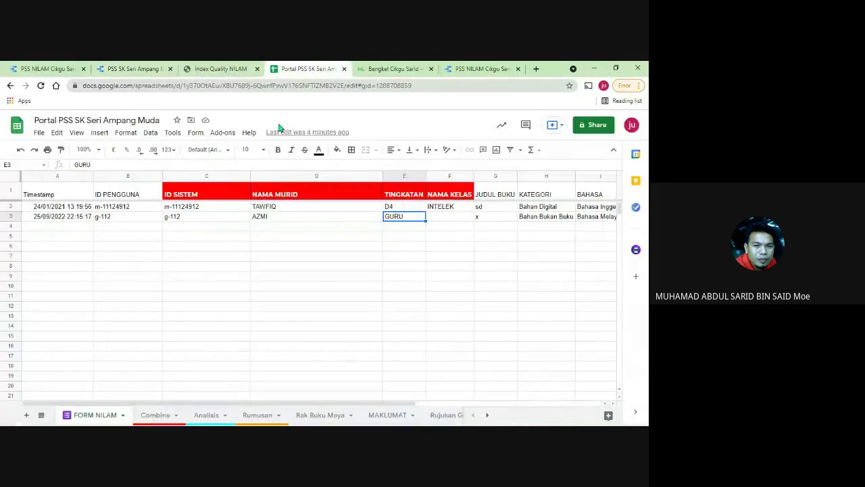
left_click(403, 208)
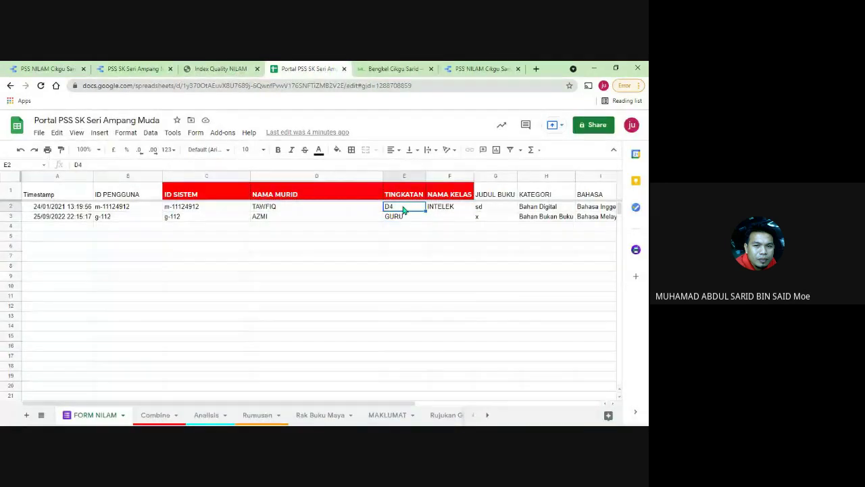
left_click(402, 219)
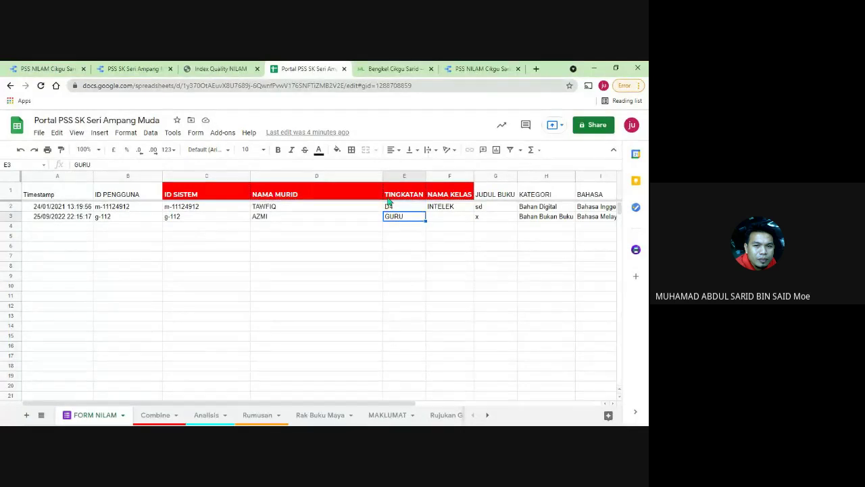
left_click(123, 68)
scroll(520, 362, "down", 3)
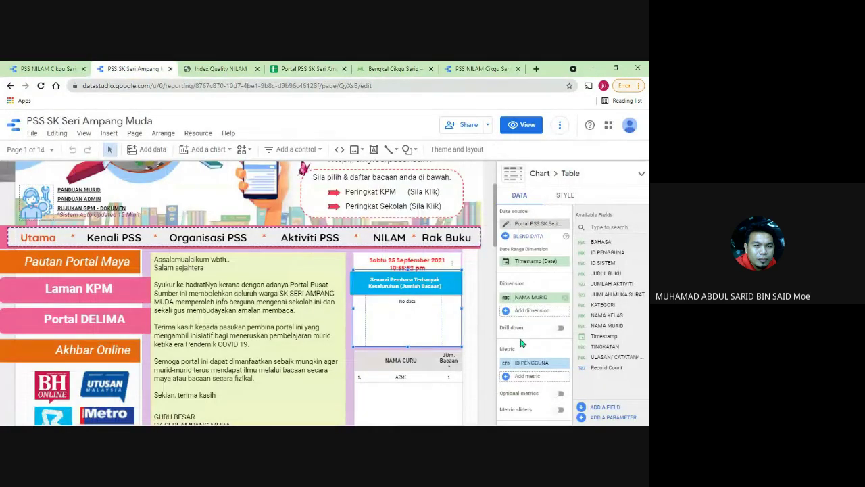
- Drop the 2022 filter from the top reader table, leaving only MURID, and preview the report
scroll(521, 362, "down", 5)
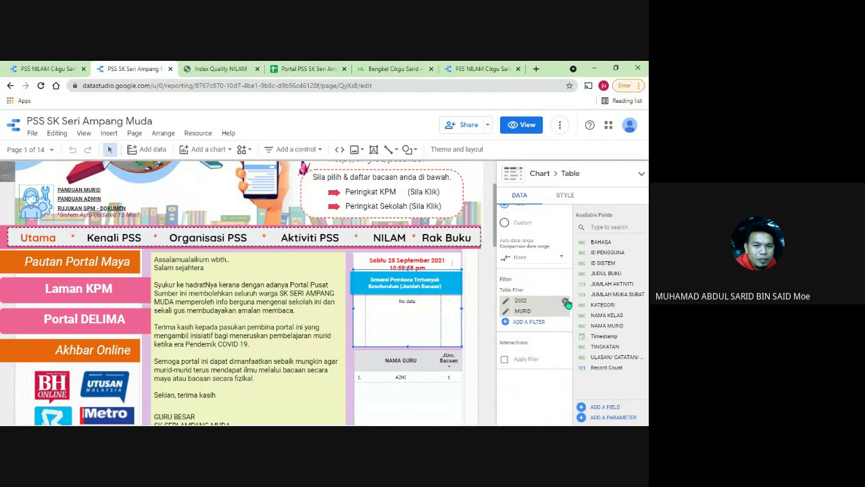
left_click(566, 302)
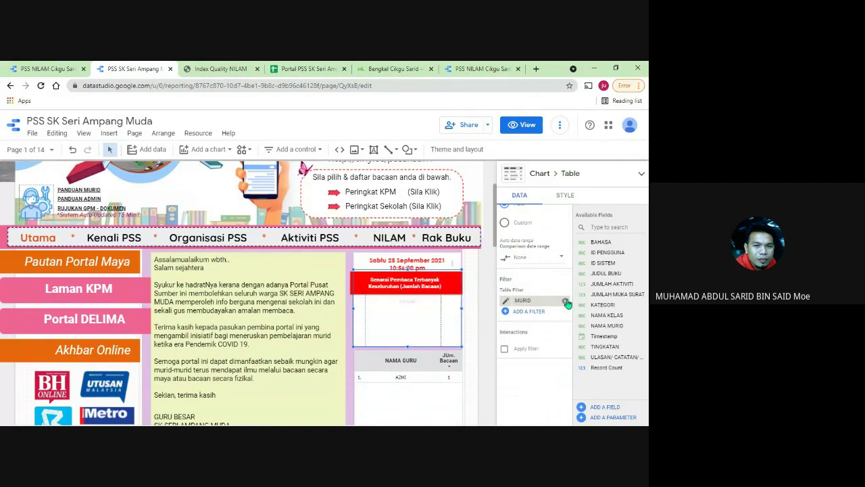
left_click(527, 127)
scroll(526, 127, "down", 1)
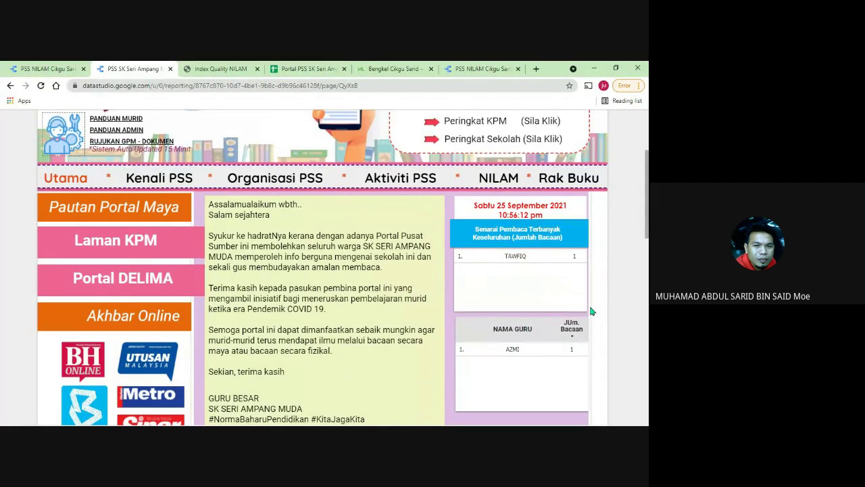
scroll(578, 328, "down", 1)
scroll(578, 328, "down", 3)
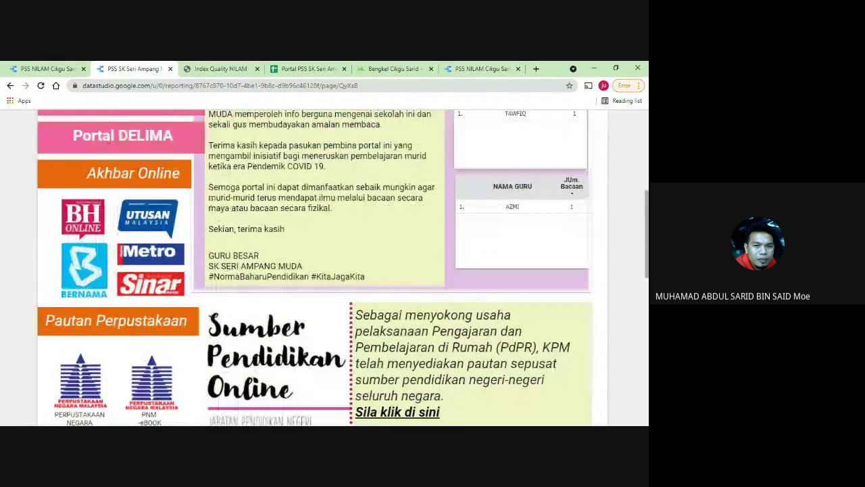
scroll(568, 328, "up", 4)
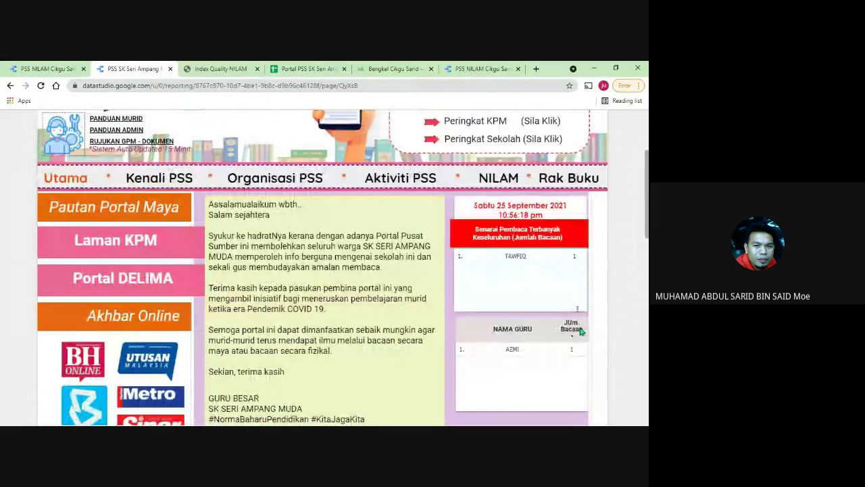
scroll(579, 329, "up", 3)
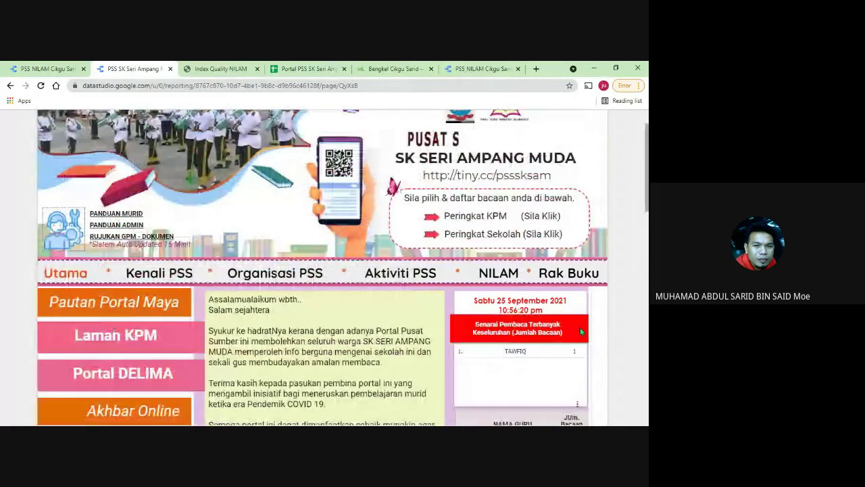
scroll(528, 325, "up", 1)
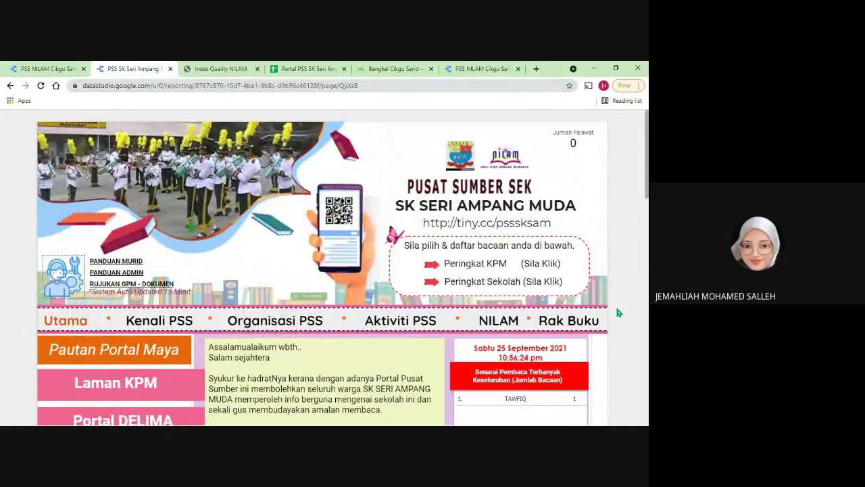
scroll(526, 325, "down", 3)
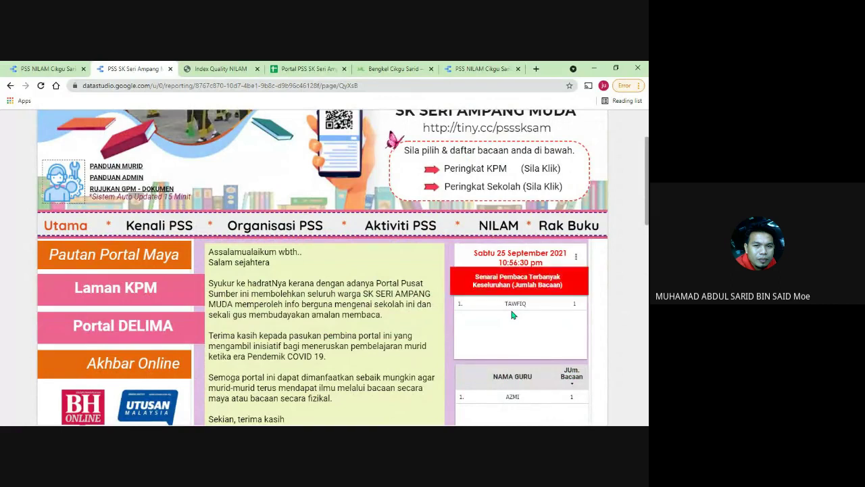
scroll(513, 314, "down", 3)
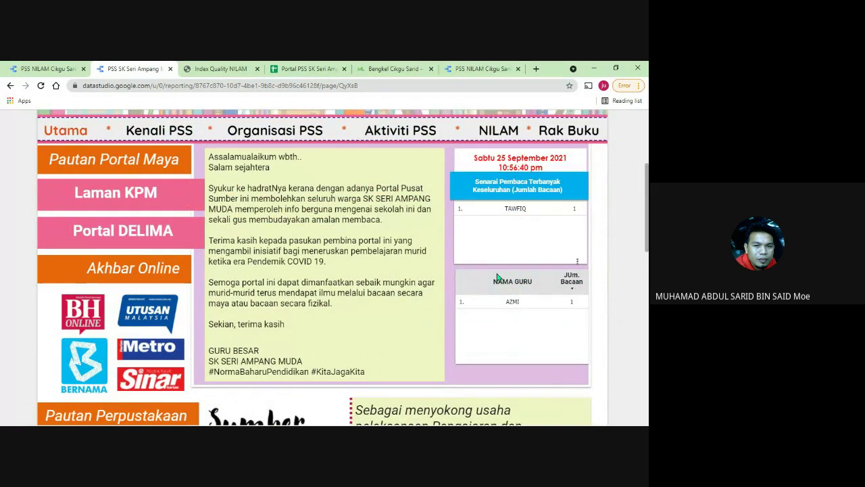
- Inspect column E of the FORM NILAM sheet, confirming it holds only the D4 and GURU entries
left_click(308, 68)
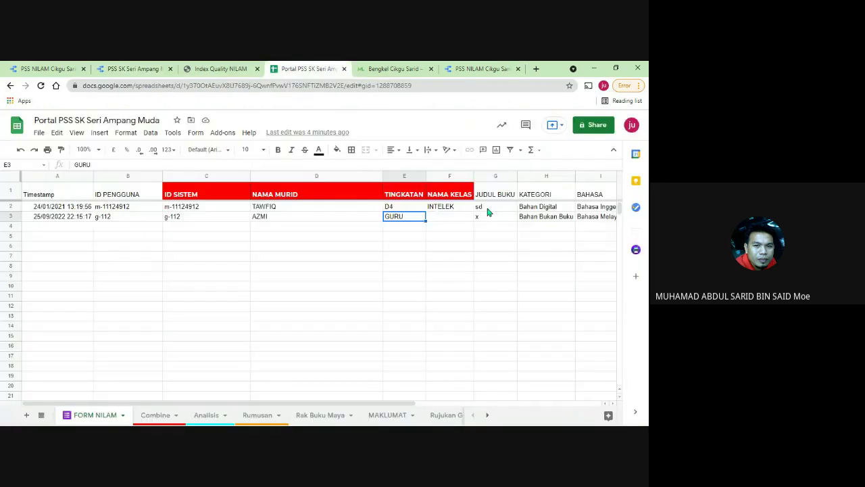
left_click(401, 207)
left_click(401, 230)
left_click(401, 256)
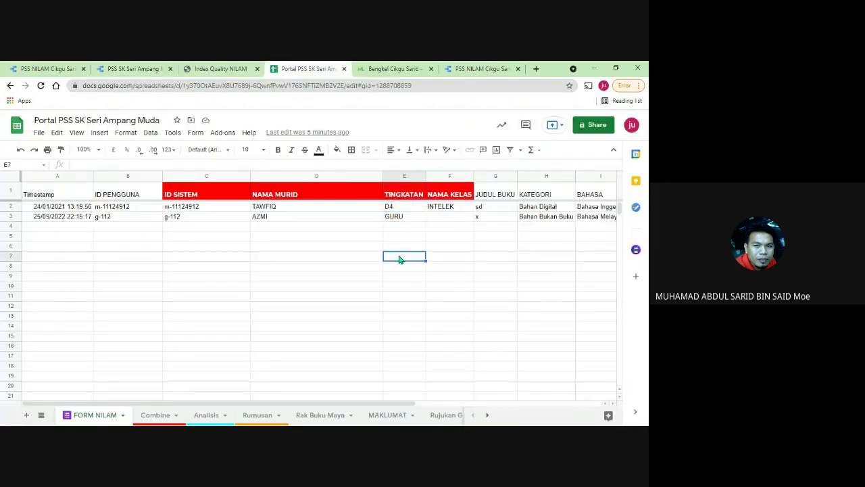
left_click(395, 276)
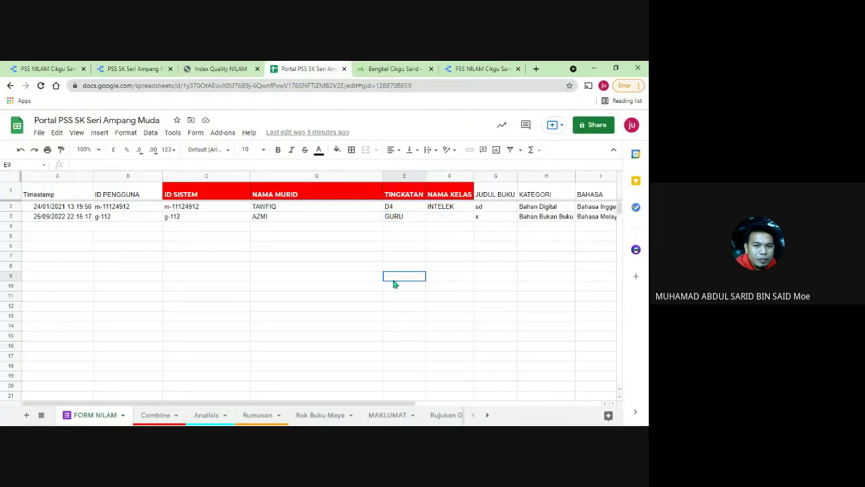
left_click(396, 237)
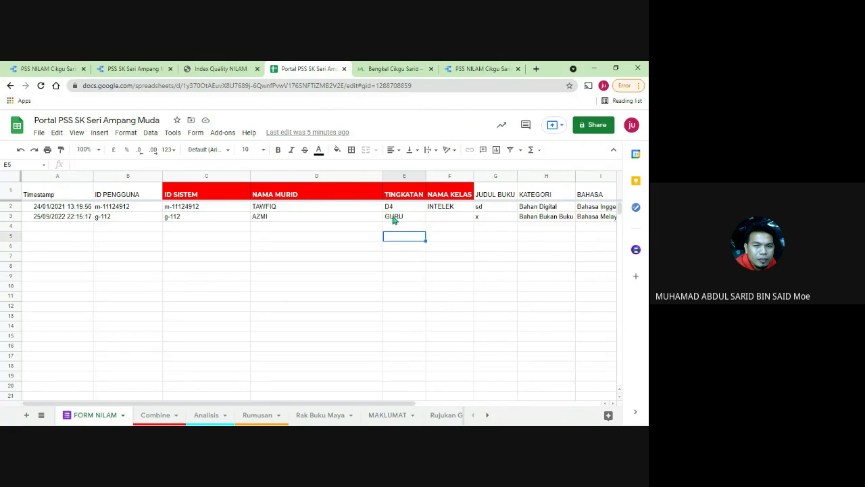
left_click(395, 219)
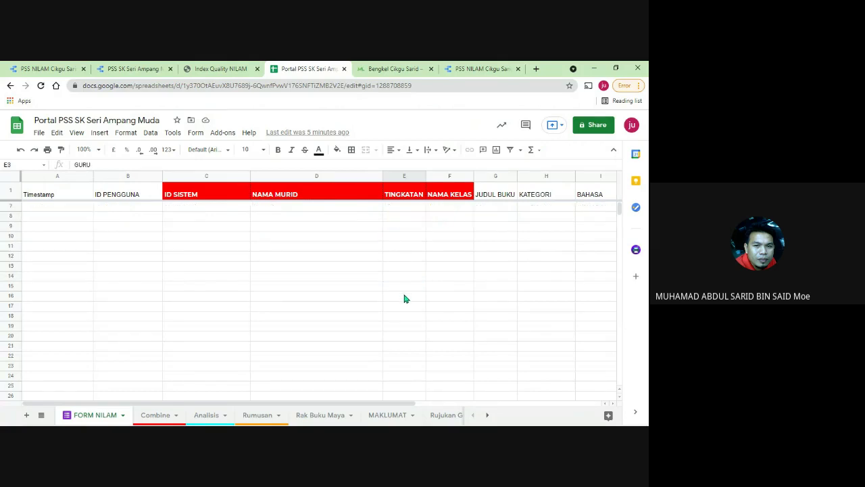
left_click(395, 208)
left_click(397, 231)
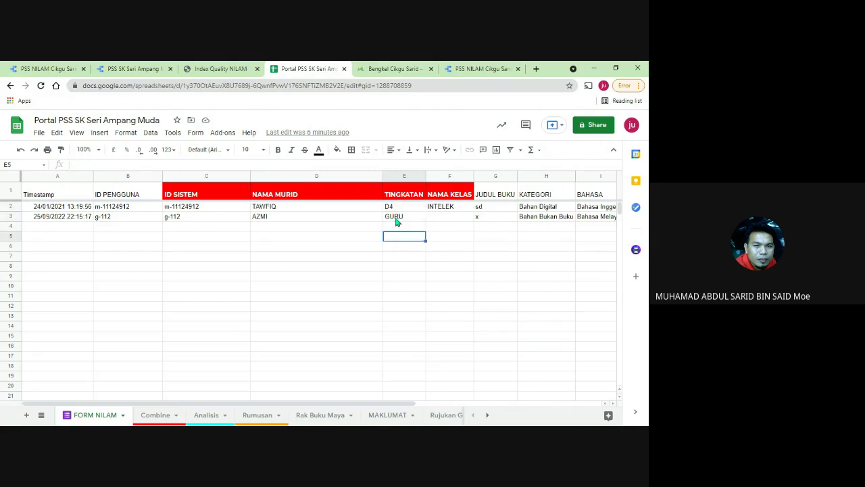
left_click(397, 220)
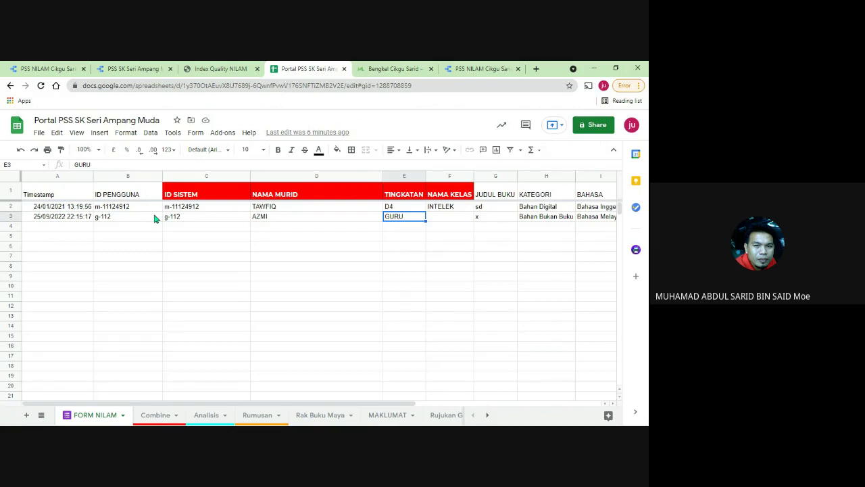
- Inspect the NAMA KELAS, GURU, TINGKATAN and ID SISTEM entries in rows 2–5 of the Combine sheet
left_click(450, 239)
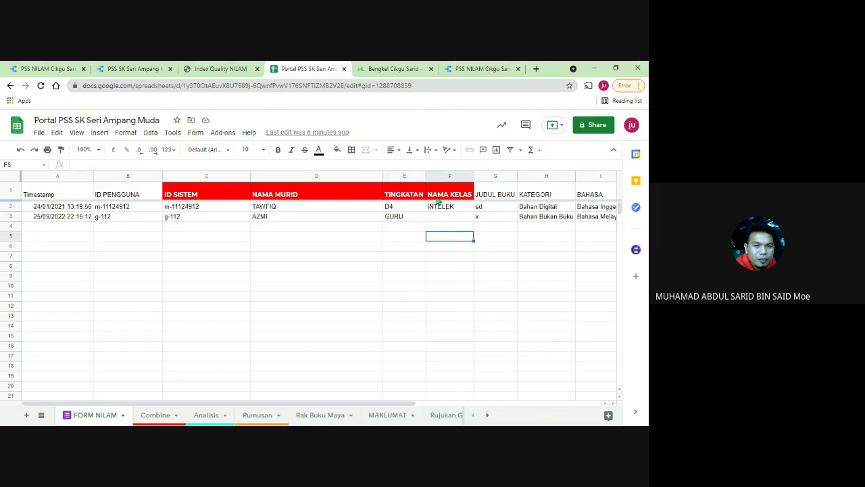
left_click(447, 208)
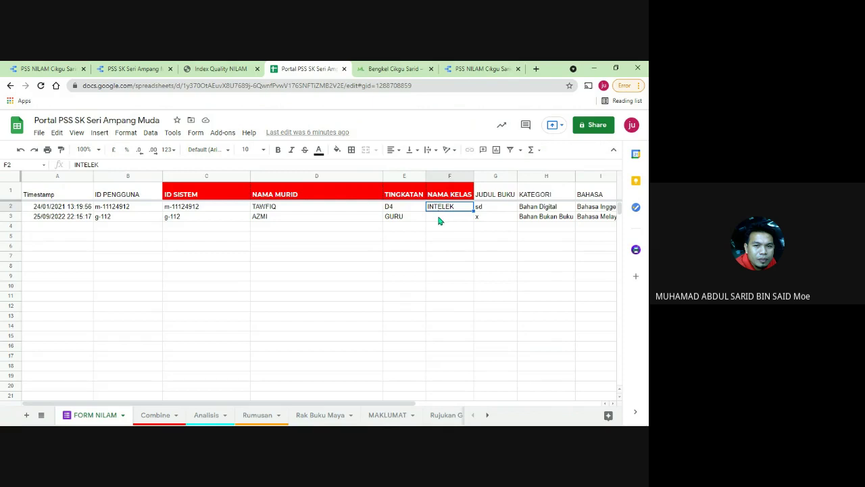
left_click(439, 219)
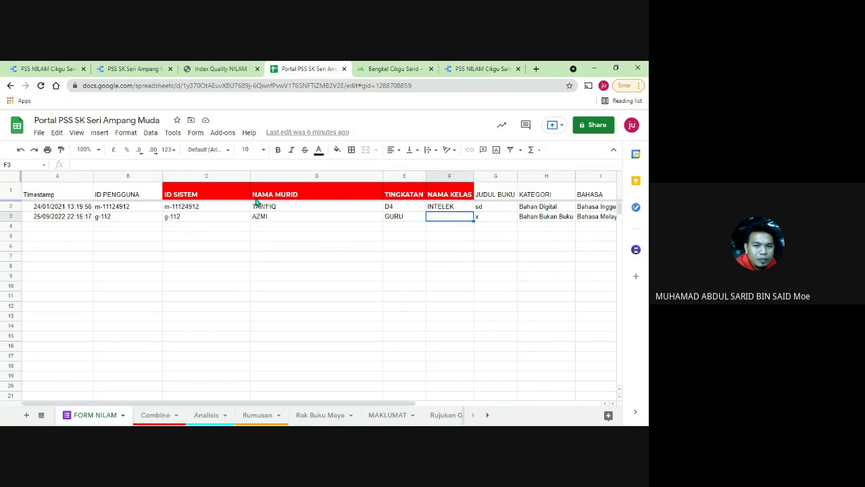
left_click(449, 208)
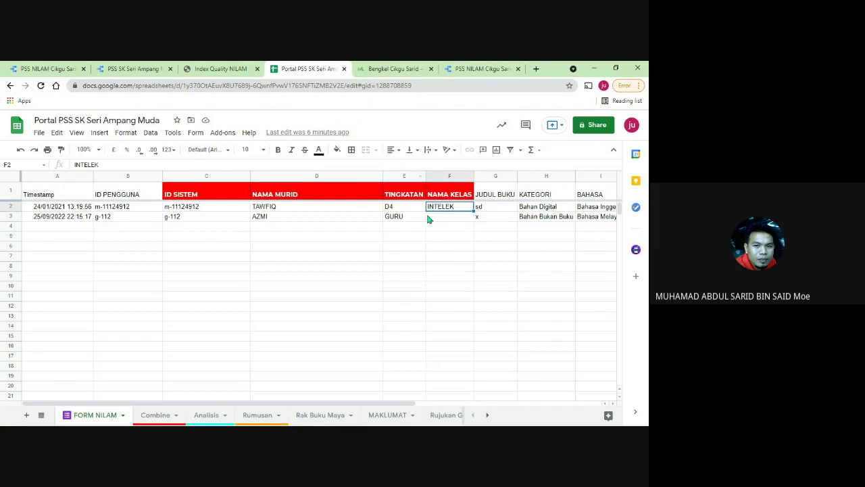
left_click(444, 220)
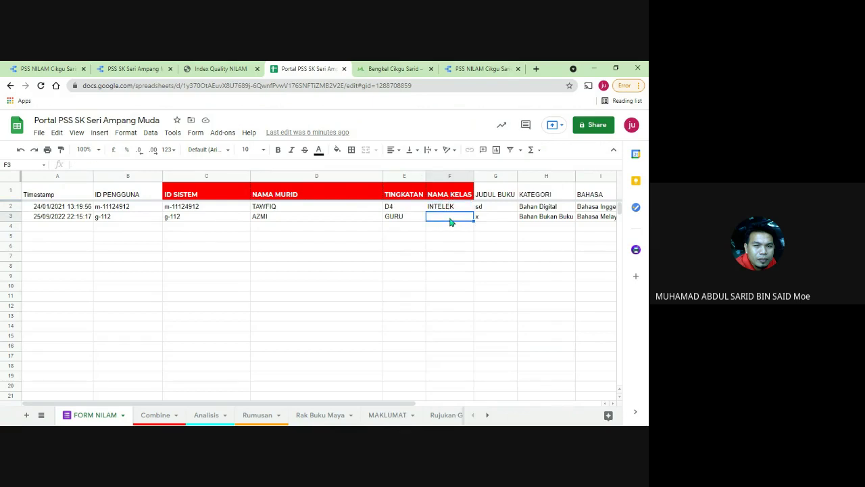
left_click(403, 207)
left_click(403, 217)
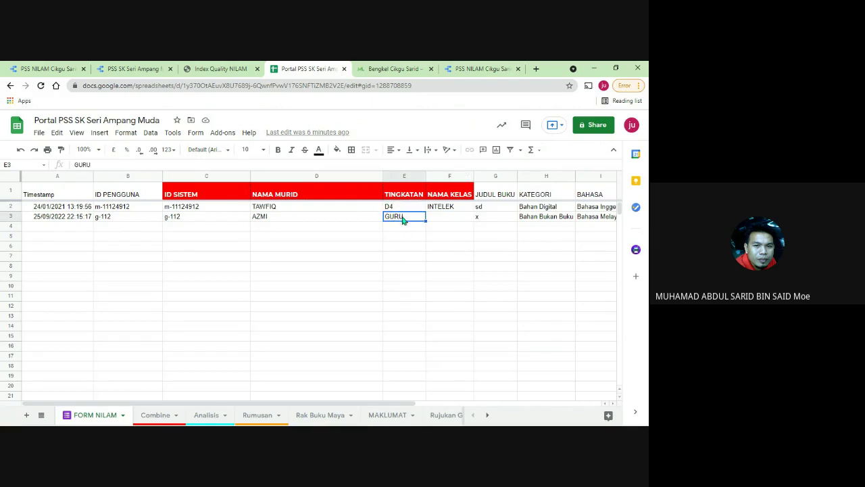
left_click(404, 207)
left_click(404, 217)
left_click(210, 206)
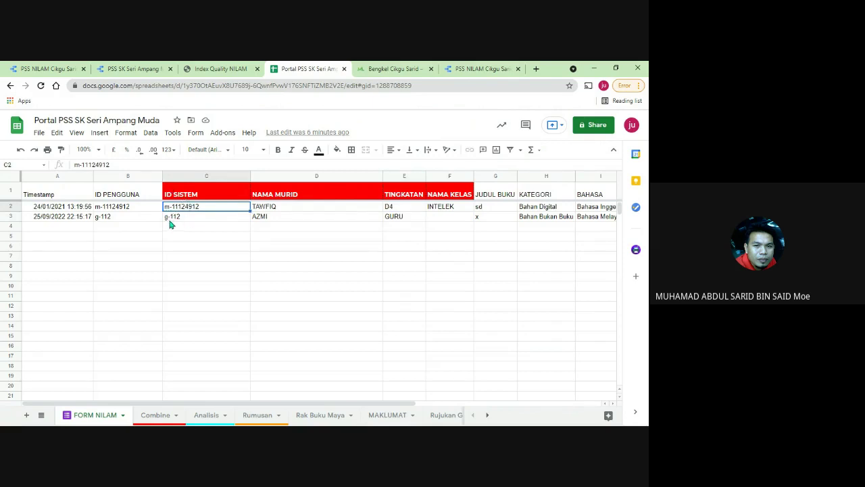
left_click(171, 219)
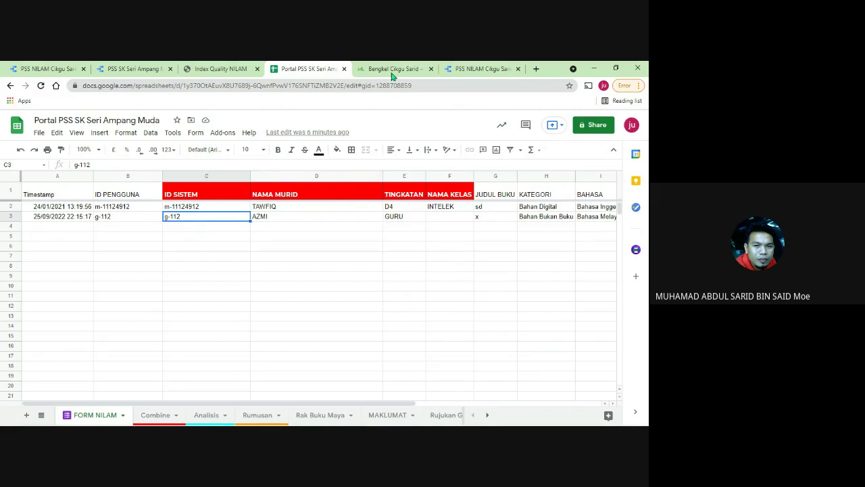
- Close the workshop tab and bring up the PSS SK Seri Ampang Muda portal report, scrolling down it
left_click(465, 65)
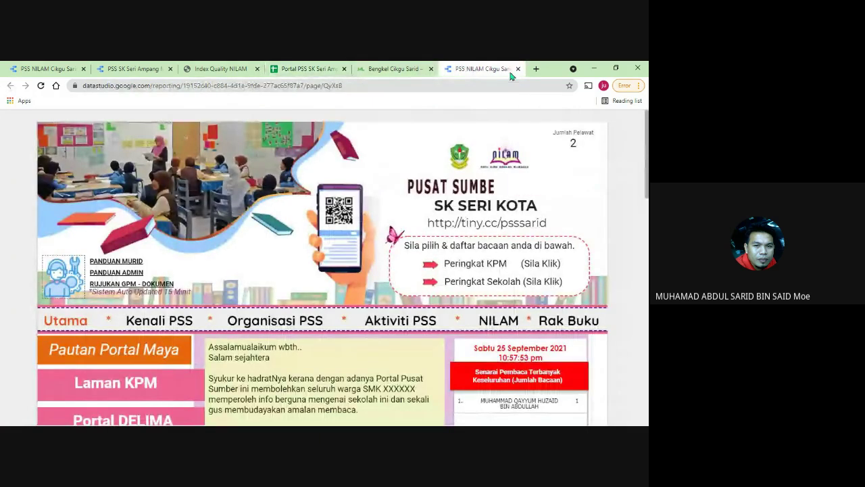
left_click(410, 65)
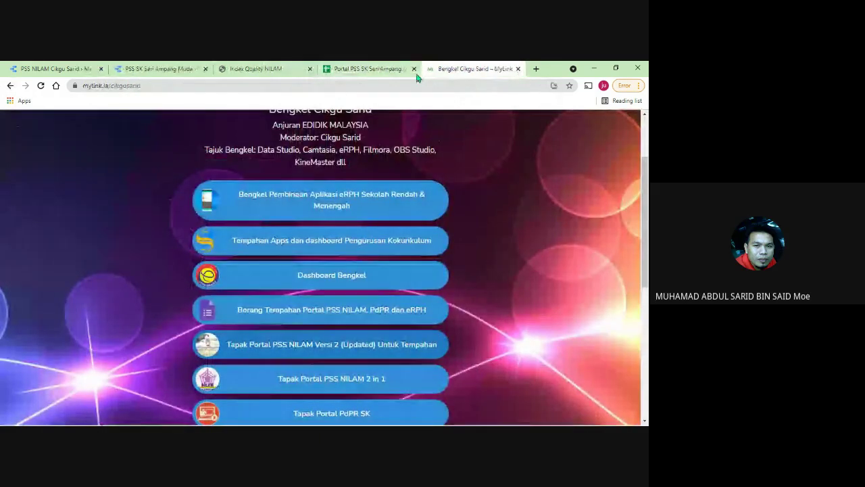
left_click(516, 68)
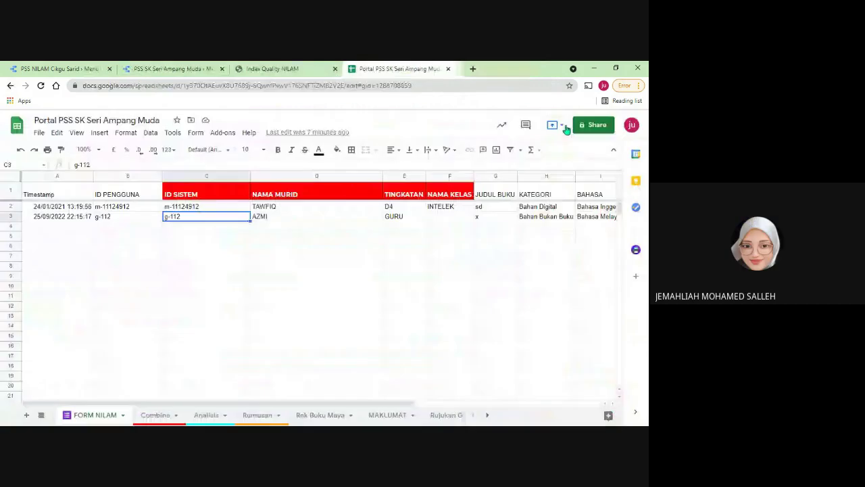
left_click(284, 68)
left_click(203, 66)
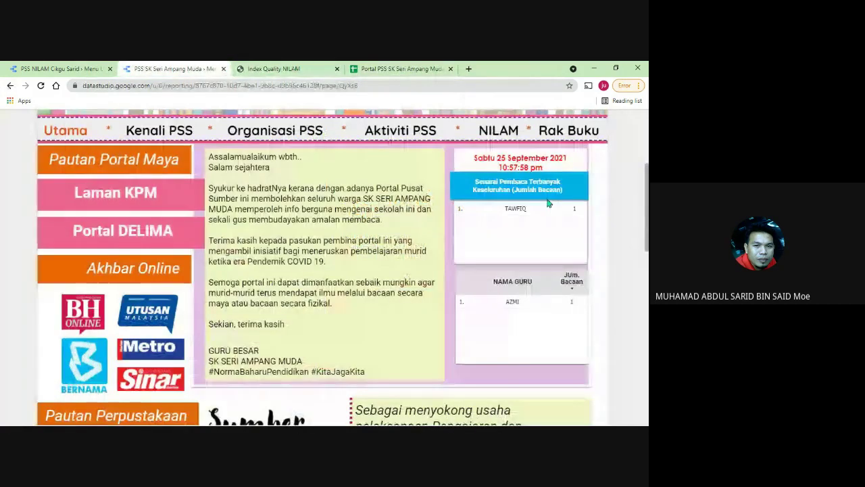
scroll(578, 194, "up", 3)
mouse_move(561, 124)
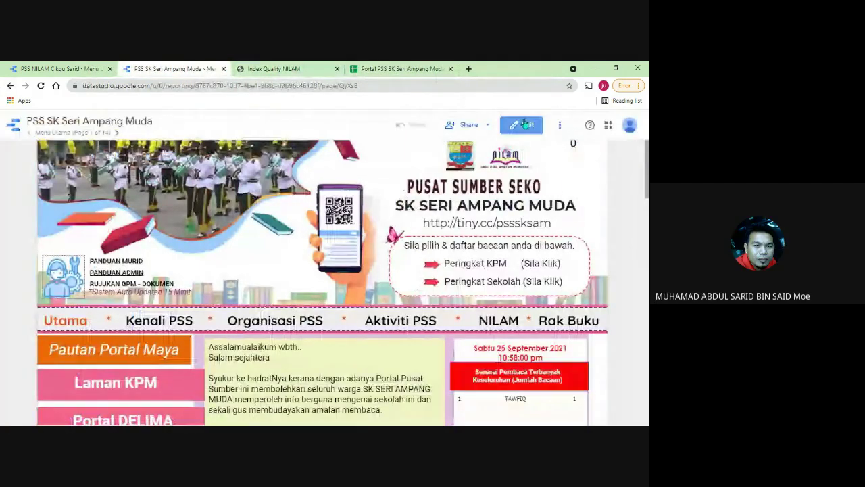
scroll(607, 157, "down", 3)
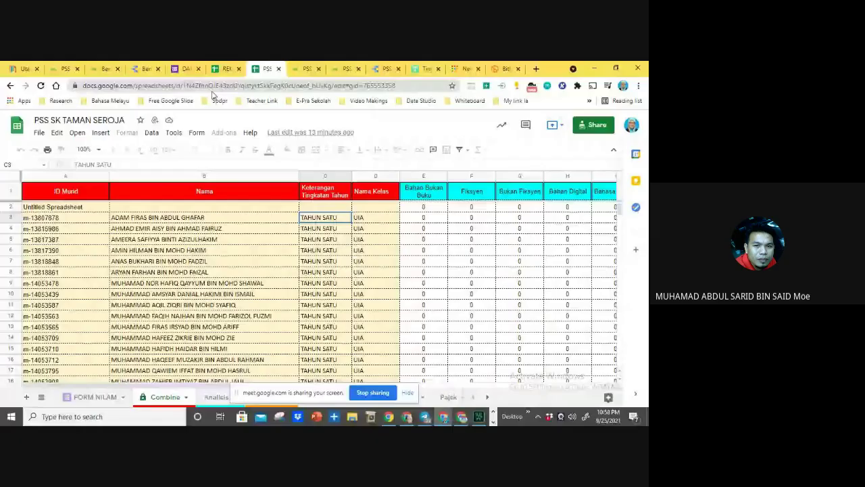
- Open the REKOD BACAAN GURU responses sheet at 175% browser zoom and select column D's NAMA GURU formula
left_click(225, 68)
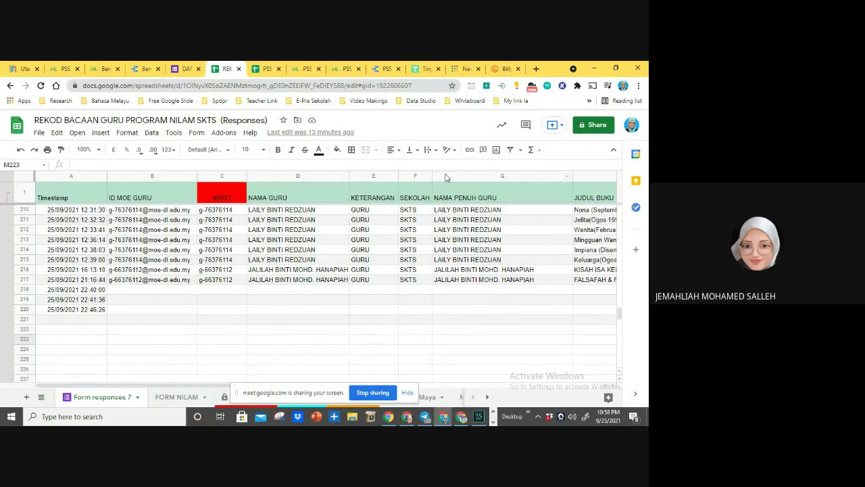
left_click(638, 86)
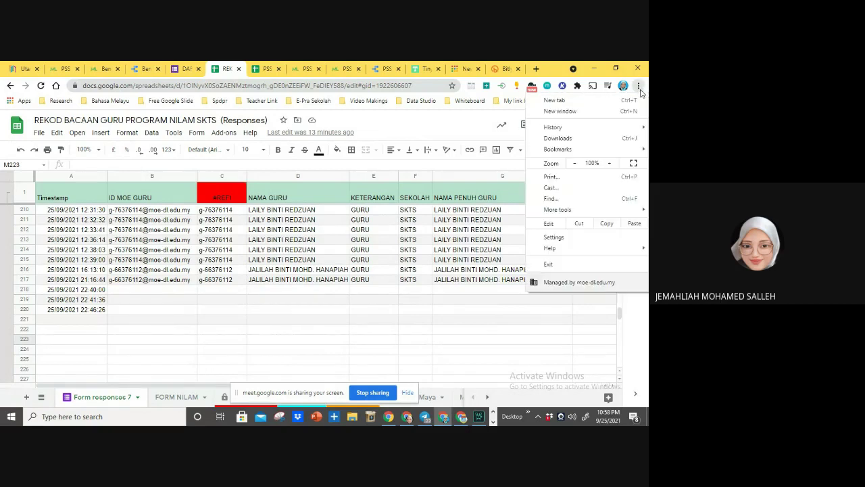
left_click(611, 163)
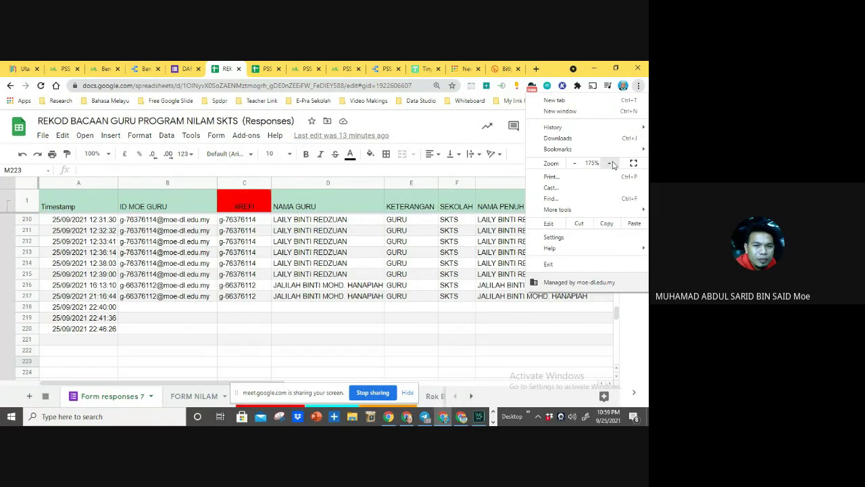
left_click(514, 225)
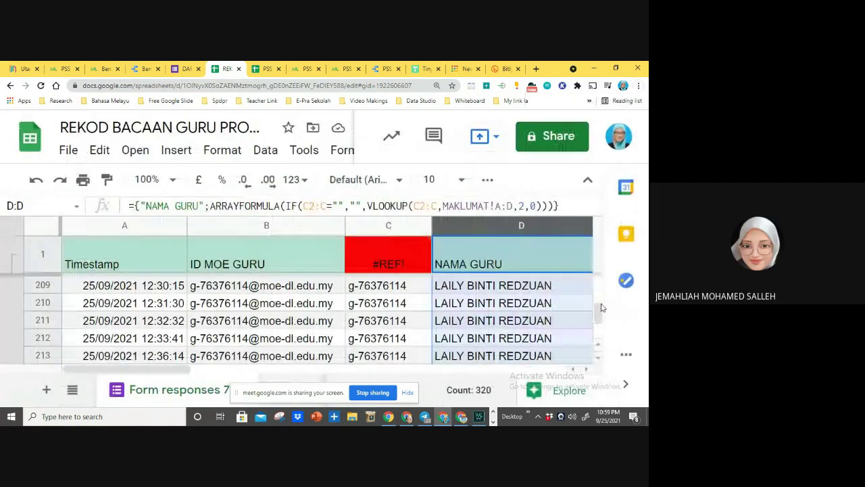
mouse_move(600, 300)
left_mouse_down()
mouse_move(600, 321)
mouse_move(597, 306)
left_mouse_up()
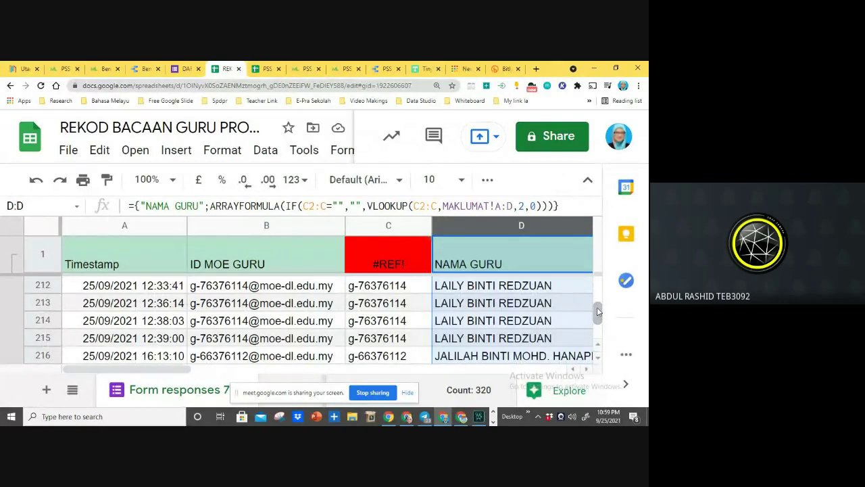
- Reduce the browser zoom back to 125% and return to the rows near 219
left_click(639, 87)
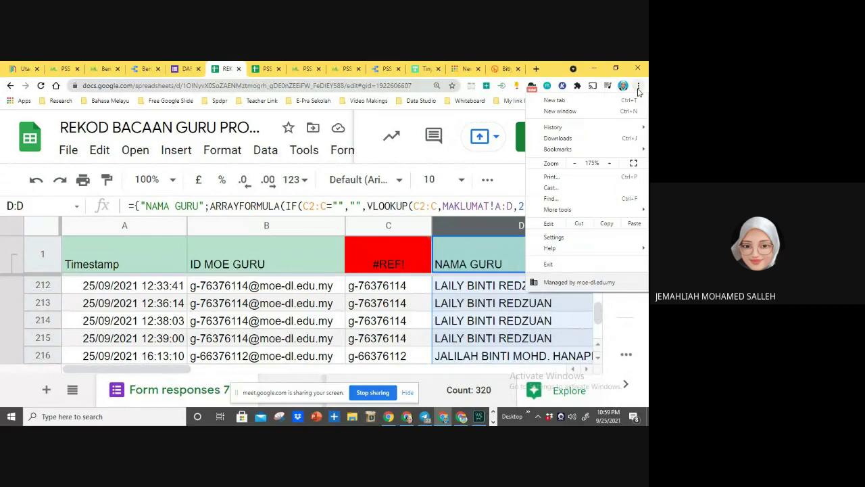
left_click(575, 163)
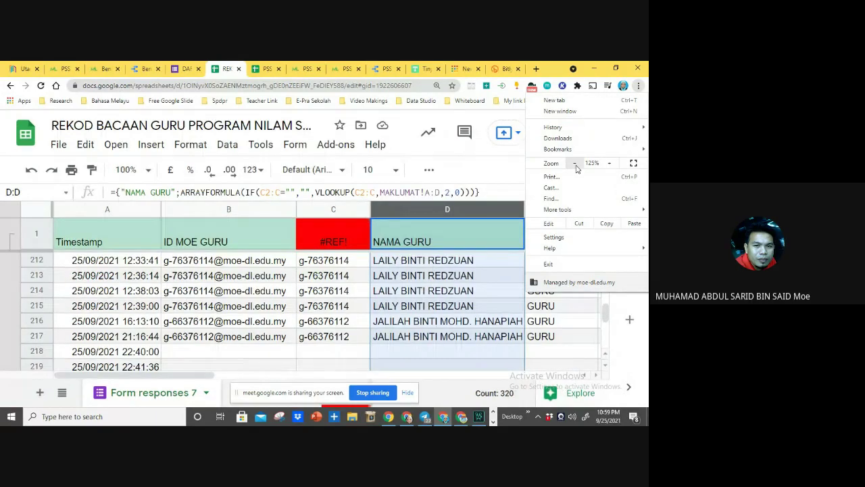
left_click(575, 164)
left_click(278, 334)
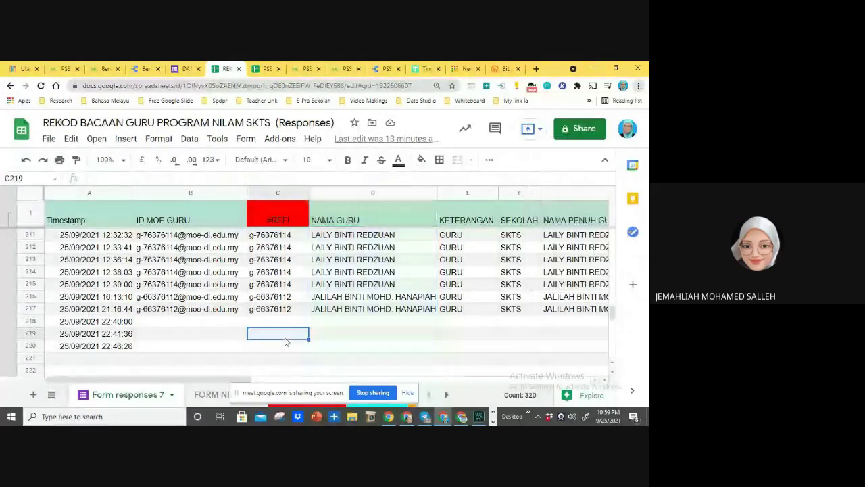
left_click(284, 227)
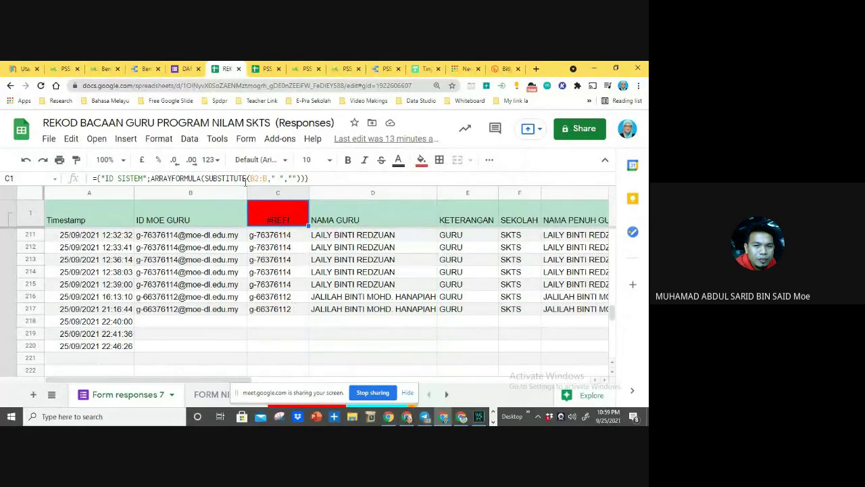
mouse_move(269, 213)
left_click(275, 312)
left_click(274, 237)
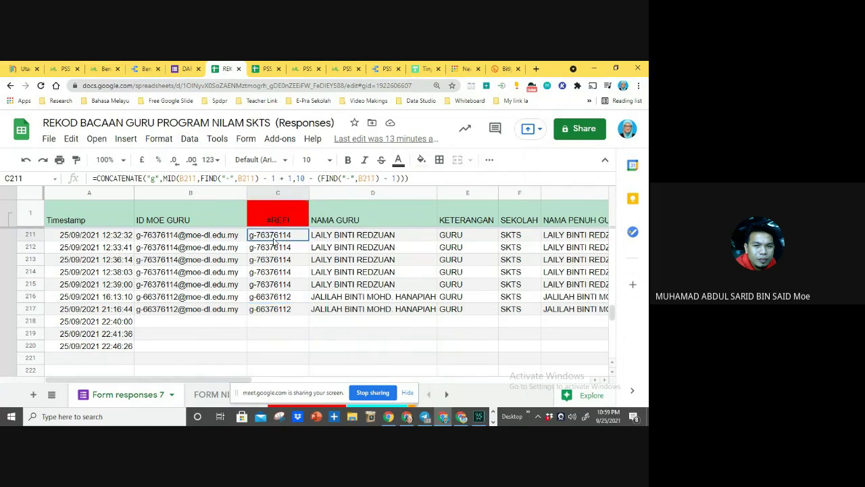
left_click(278, 220)
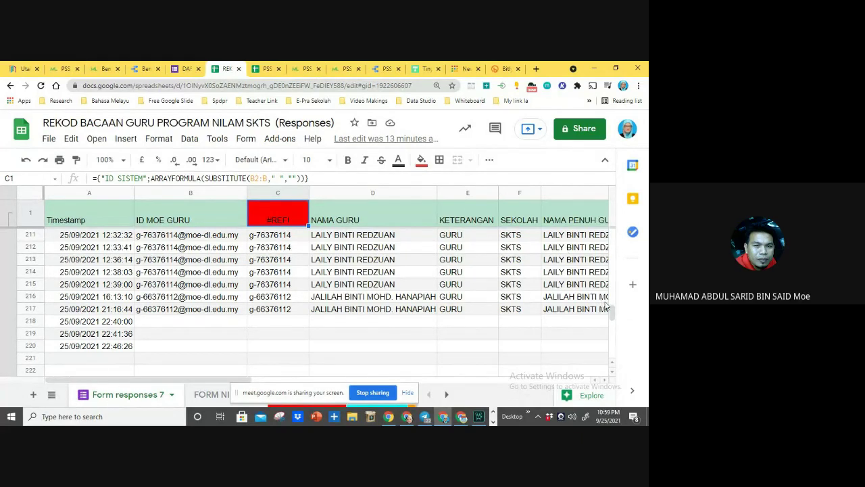
left_click_drag(611, 308, 613, 233)
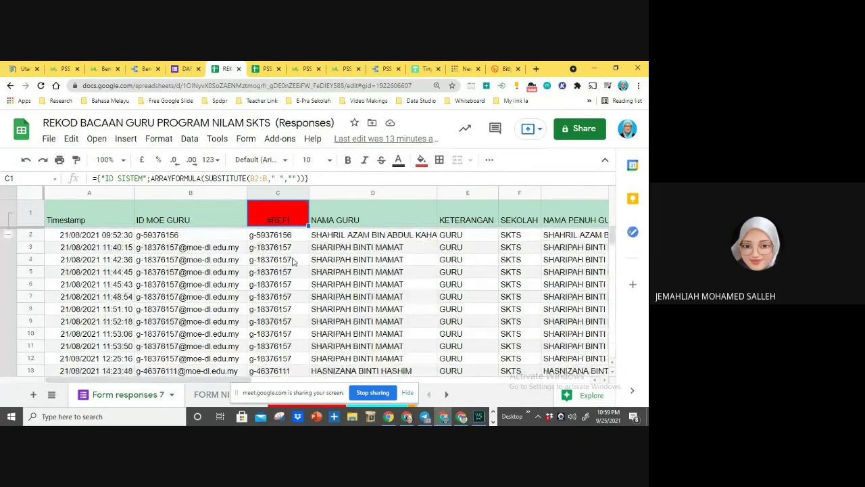
left_click_drag(277, 235, 279, 308)
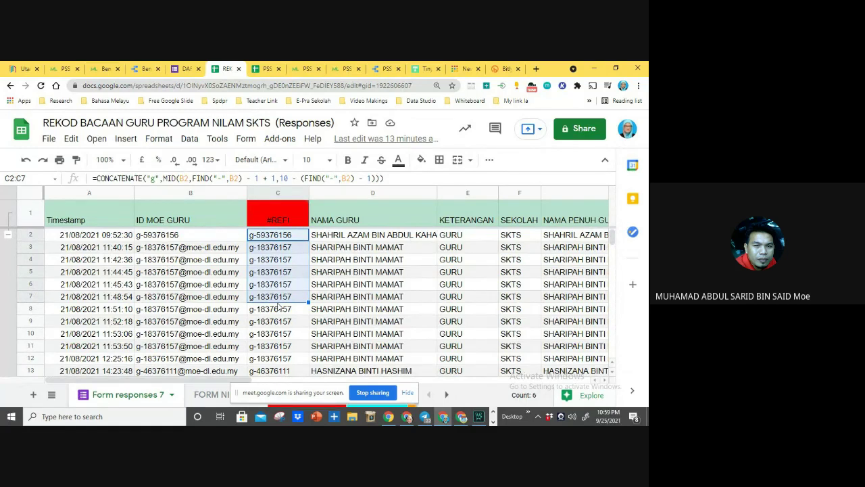
left_click(279, 210)
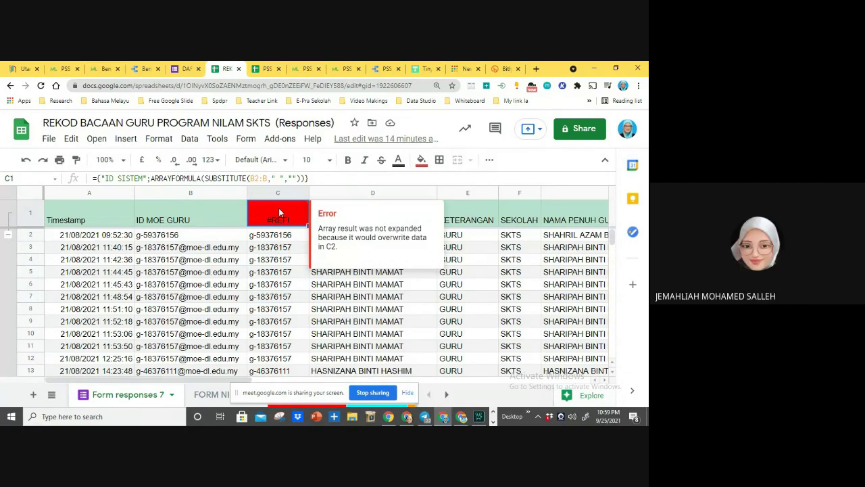
left_click_drag(281, 237, 282, 387)
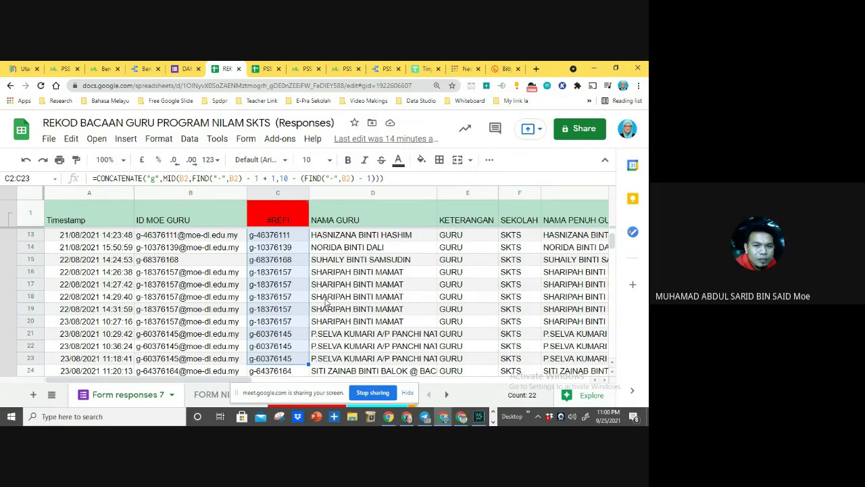
left_click(298, 304)
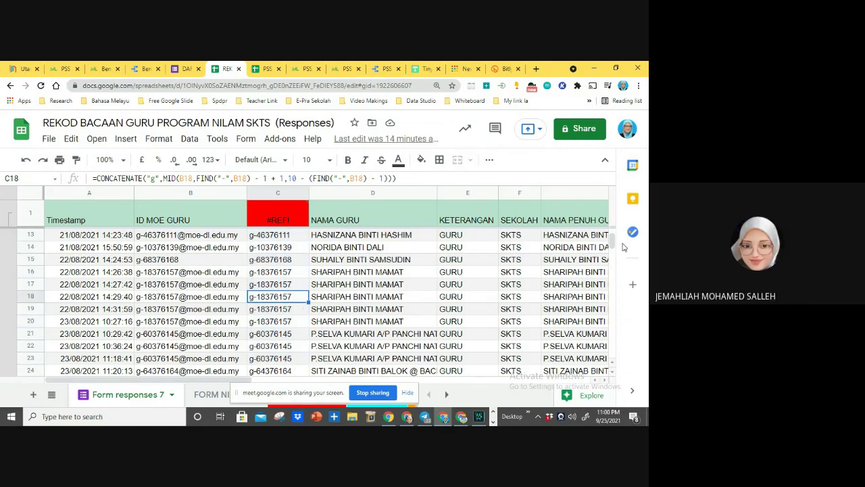
scroll(611, 244, "up", 2)
scroll(611, 244, "up", 2)
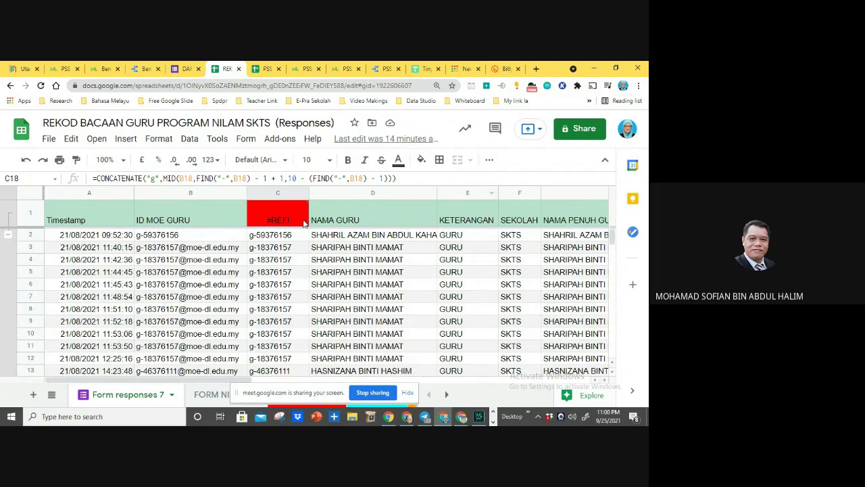
mouse_move(298, 221)
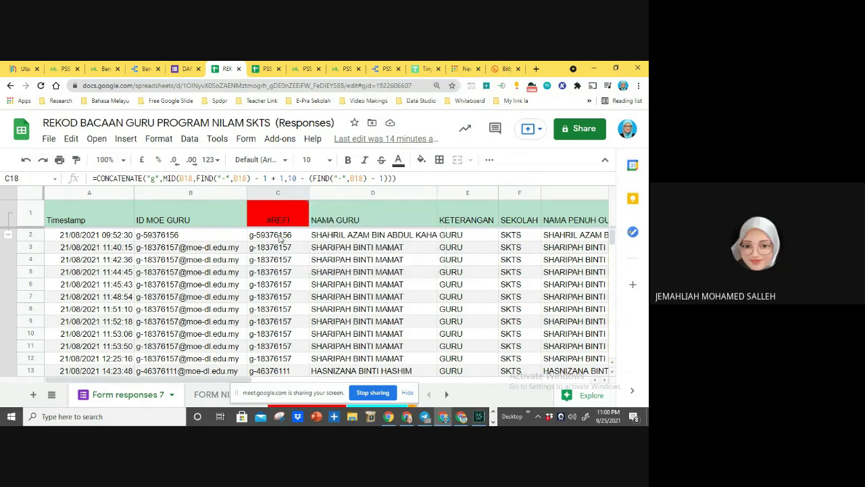
left_click_drag(280, 236, 281, 251)
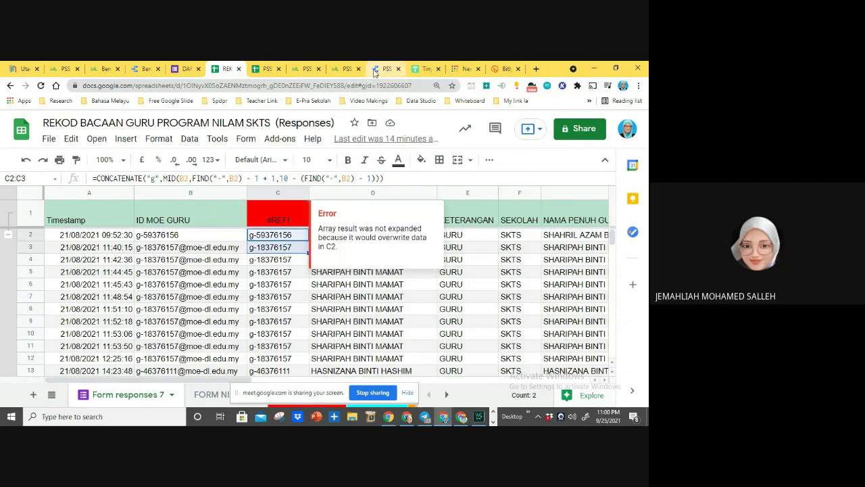
left_click(384, 69)
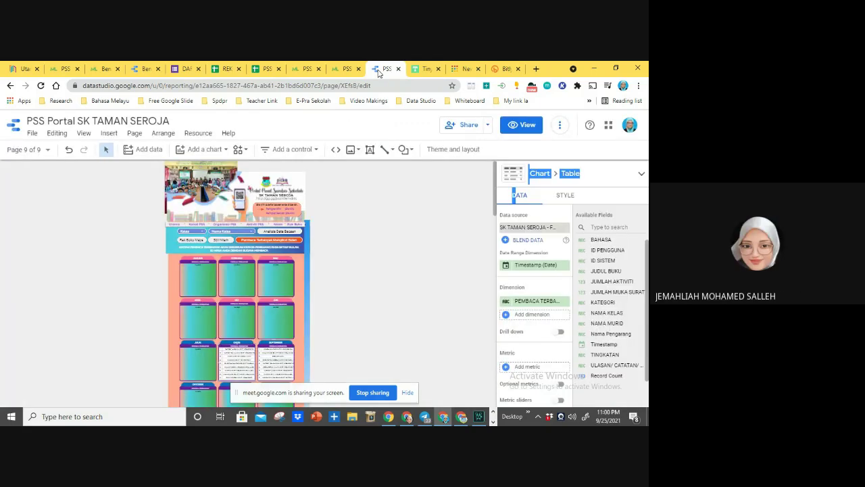
- Deselect the chart text and scroll down to the report's monthly top-reader tables
left_click(496, 205)
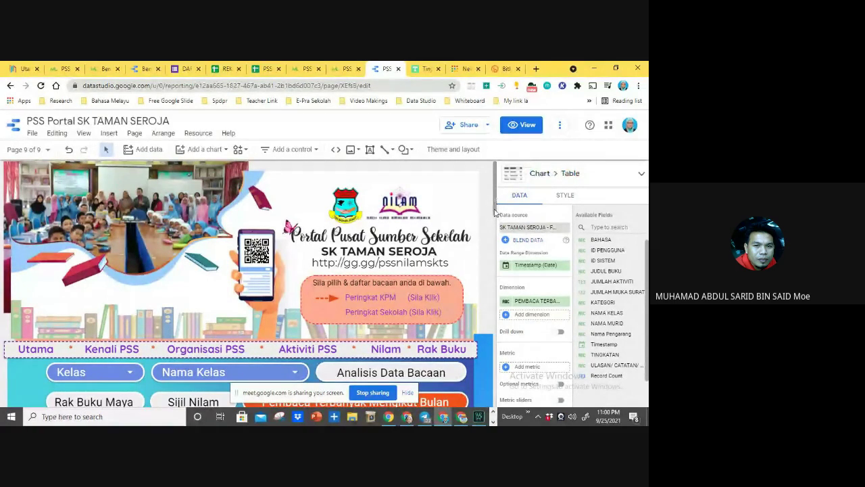
scroll(487, 211, "down", 2)
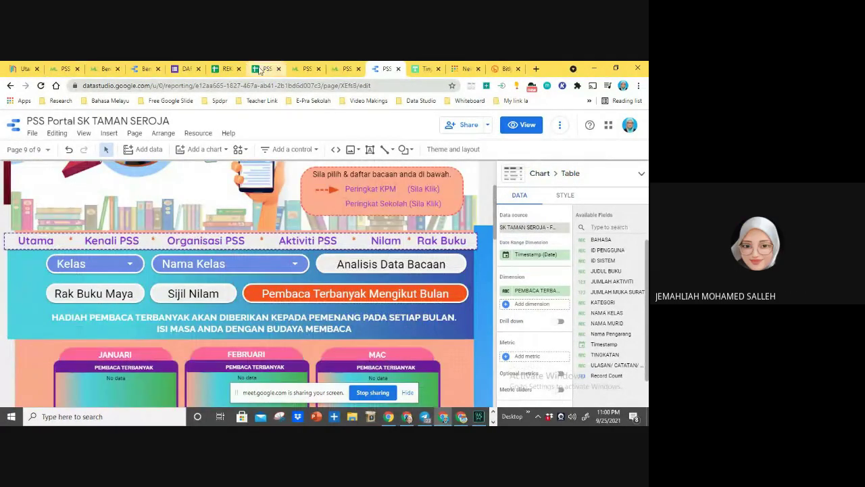
- Back in the reading record sheet, clear the old formulas in C2:C49
left_click(227, 69)
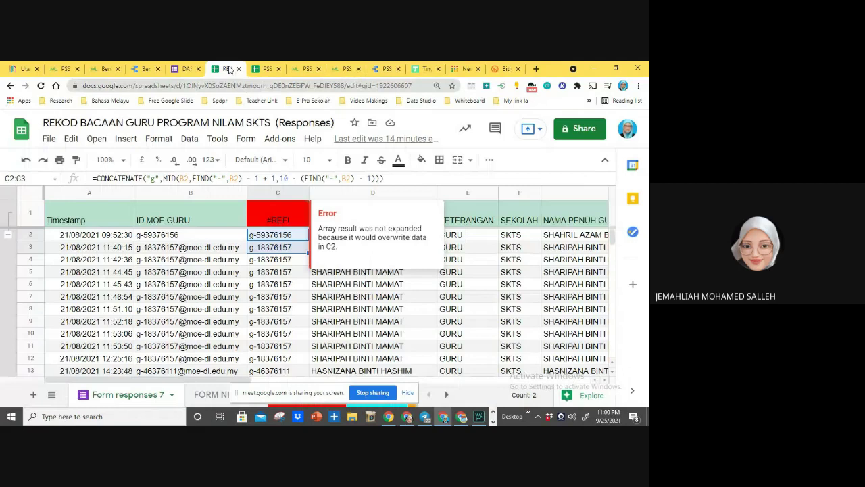
left_click_drag(291, 235, 285, 324)
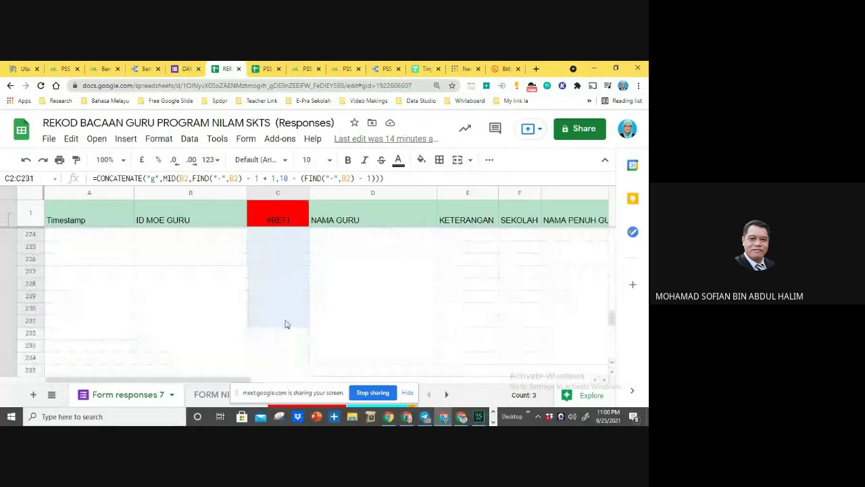
double_click(286, 322)
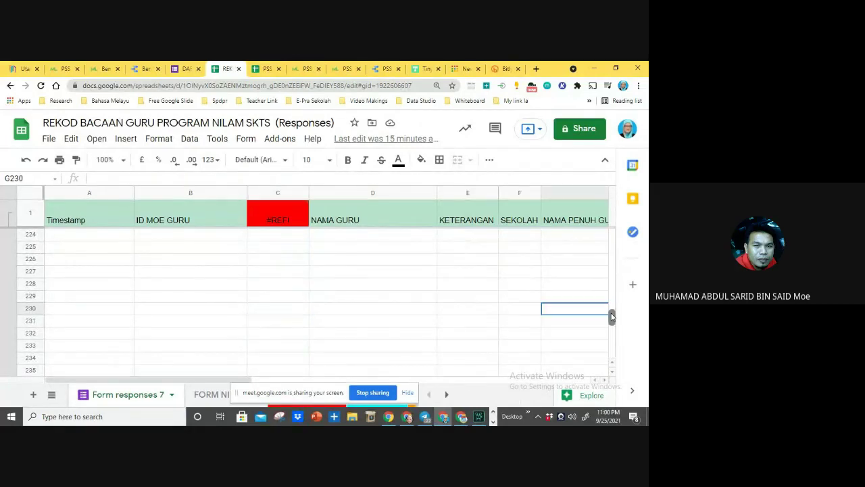
left_click_drag(611, 316, 584, 153)
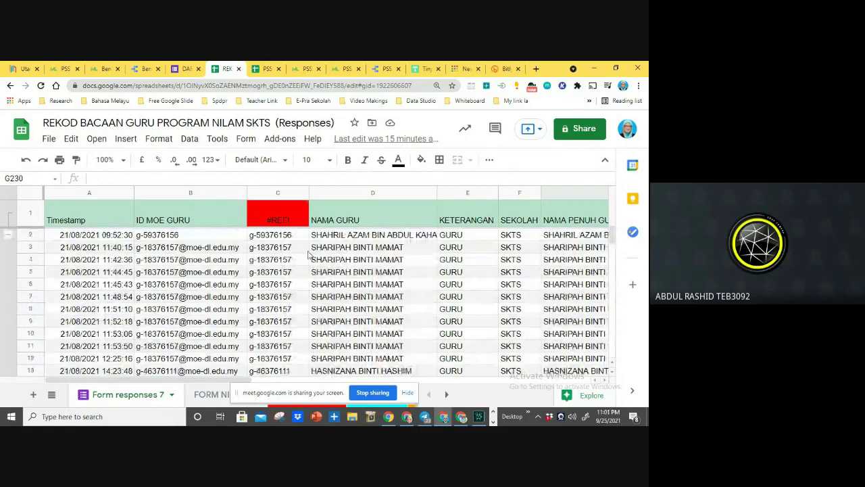
left_click_drag(277, 235, 278, 259)
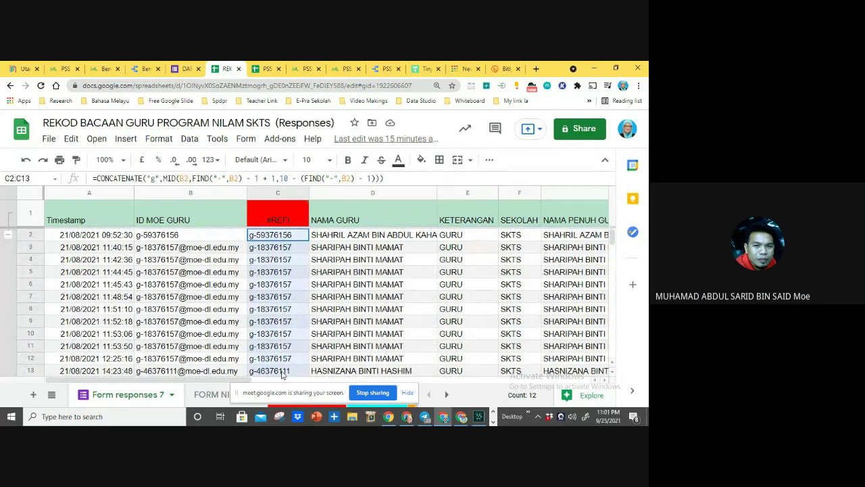
left_click_drag(283, 391, 282, 419)
key("Delete")
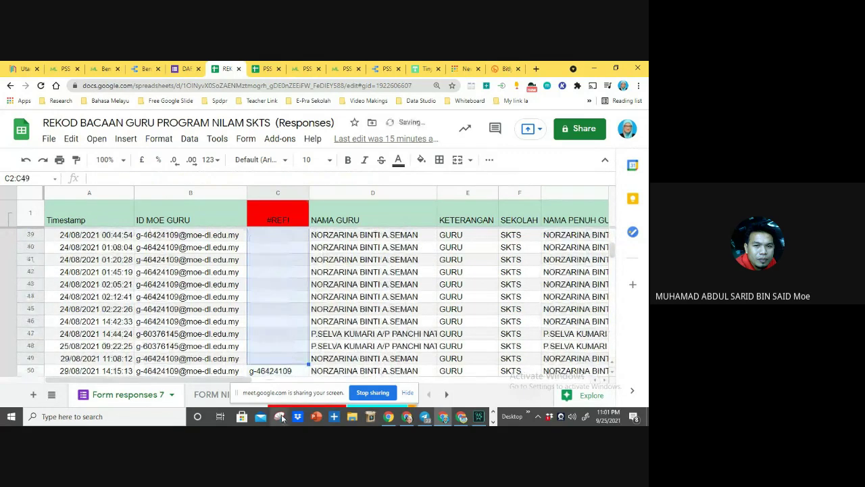
- Clear the remaining column C formulas from C50 down to the bottom
left_click_drag(282, 374, 282, 398)
key("Delete")
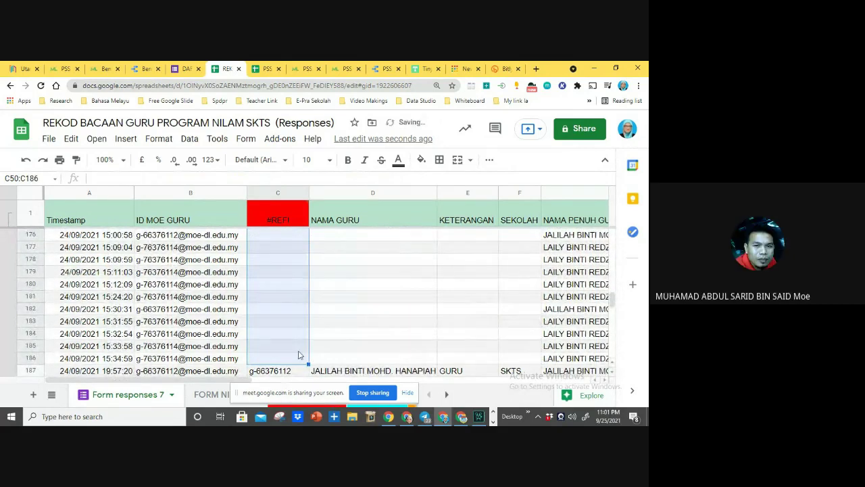
left_click(290, 370)
double_click(308, 376)
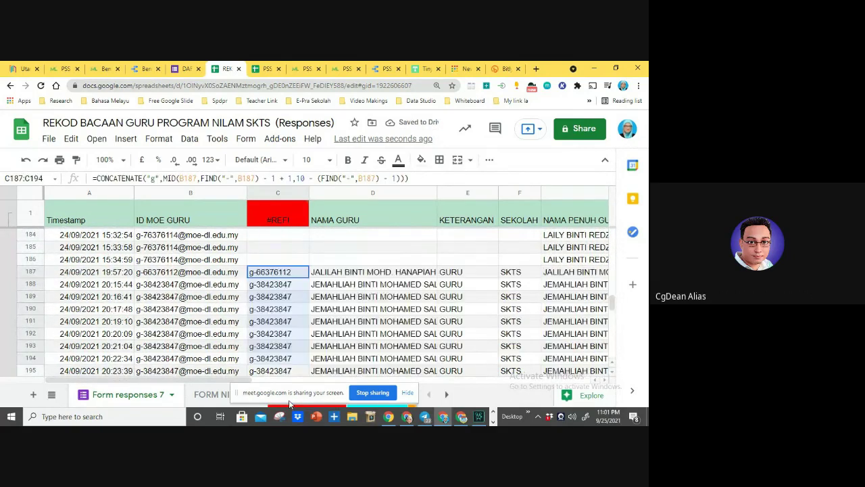
scroll(290, 305, "down", 5)
key("shift+Page_Down")
key("shift+Page_Down")
key("Delete")
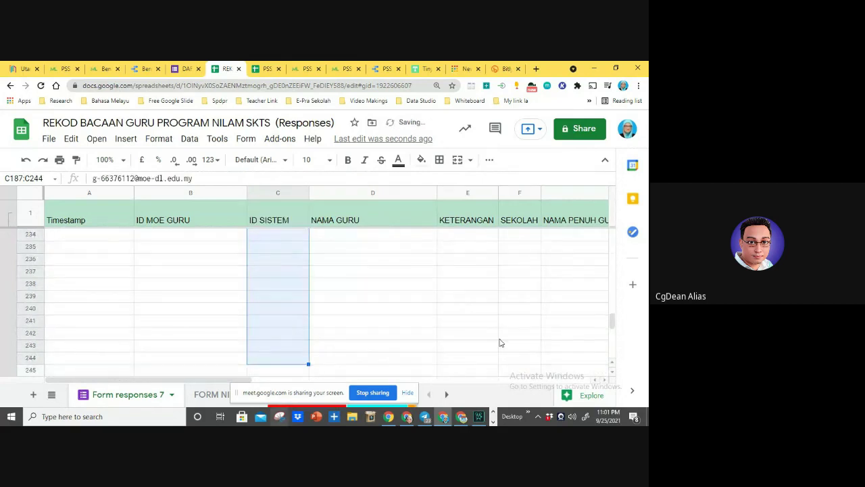
- Change the SUBSTITUTE range in C1's formula from B2:B to C2:C and commit it
left_click_drag(612, 324, 611, 205)
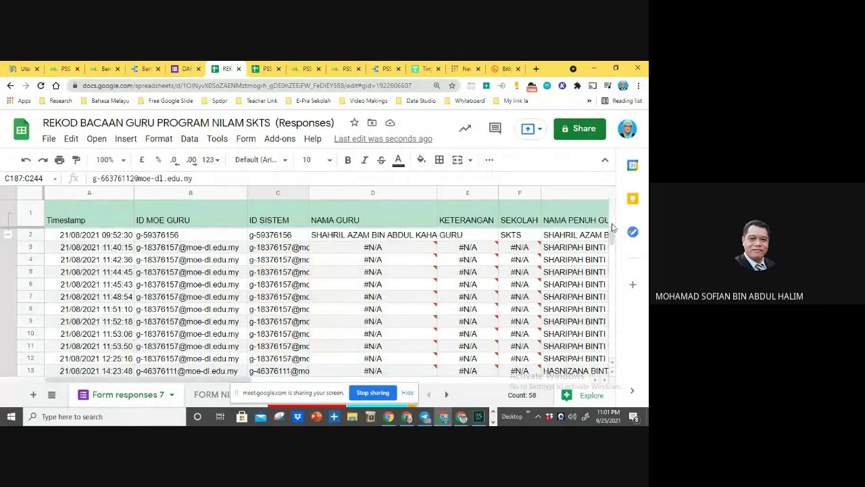
mouse_move(433, 270)
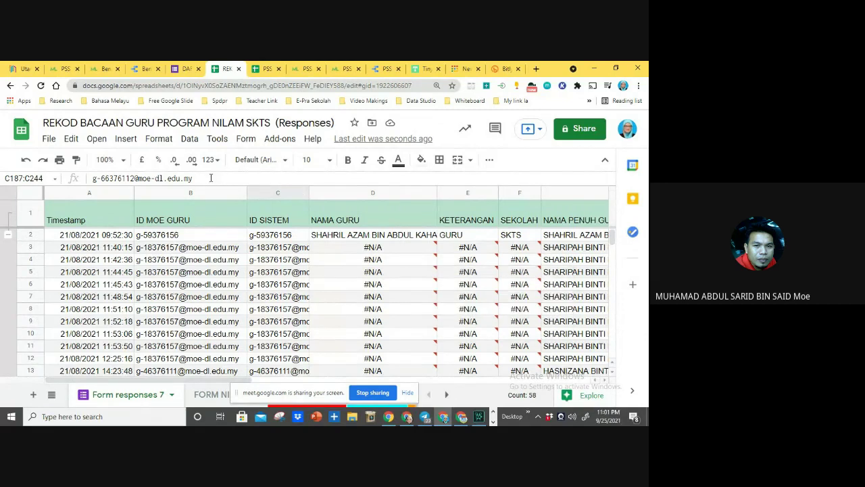
left_click(279, 225)
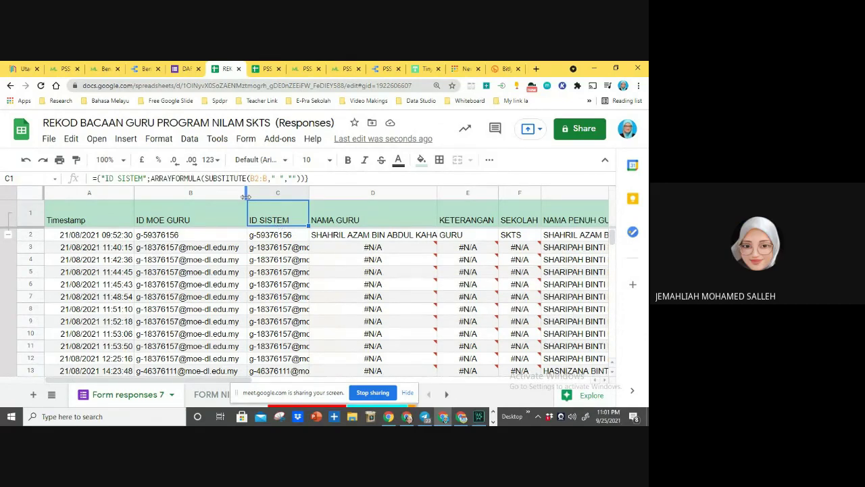
left_click(265, 179)
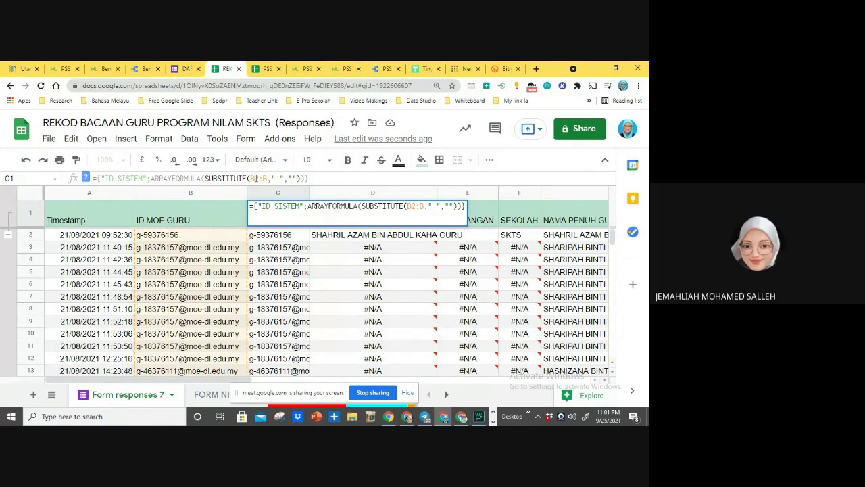
left_click(256, 178)
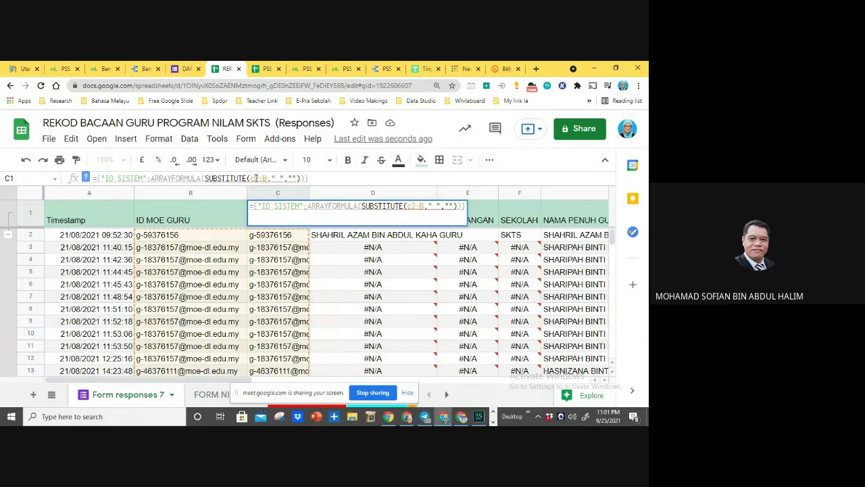
key("BackSpace")
type("c")
key("BackSpace")
type("C")
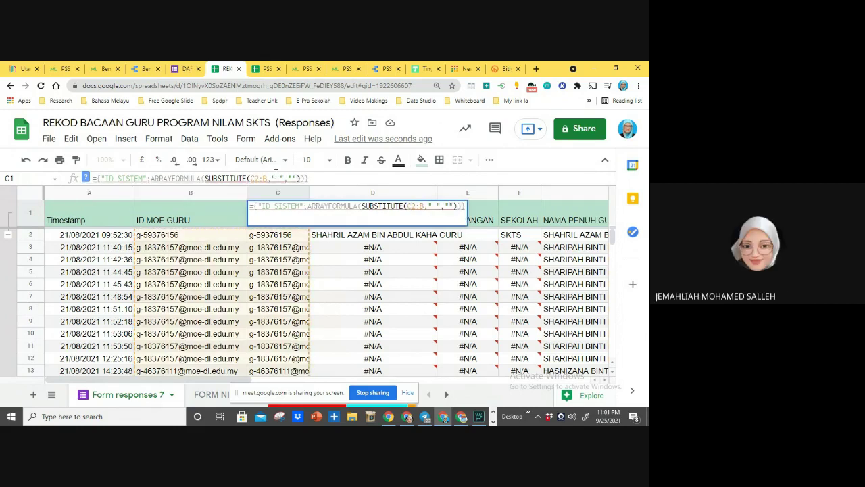
left_click(270, 178)
key("BackSpace")
type("C")
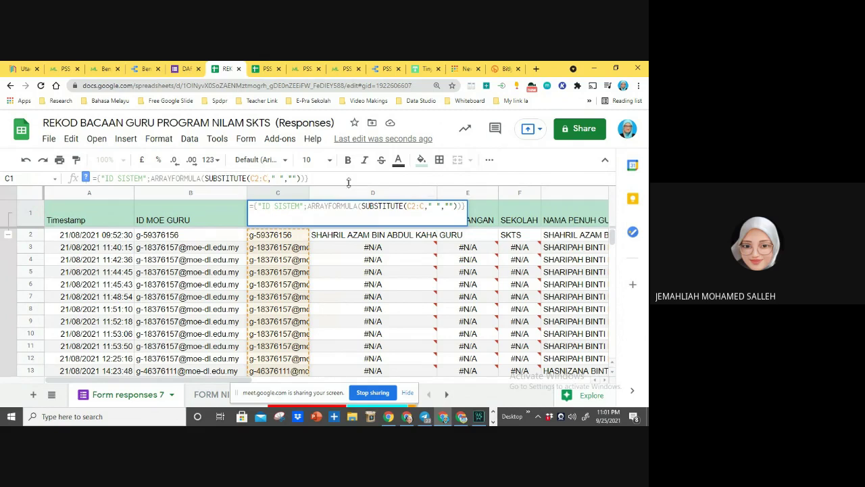
left_click(284, 262)
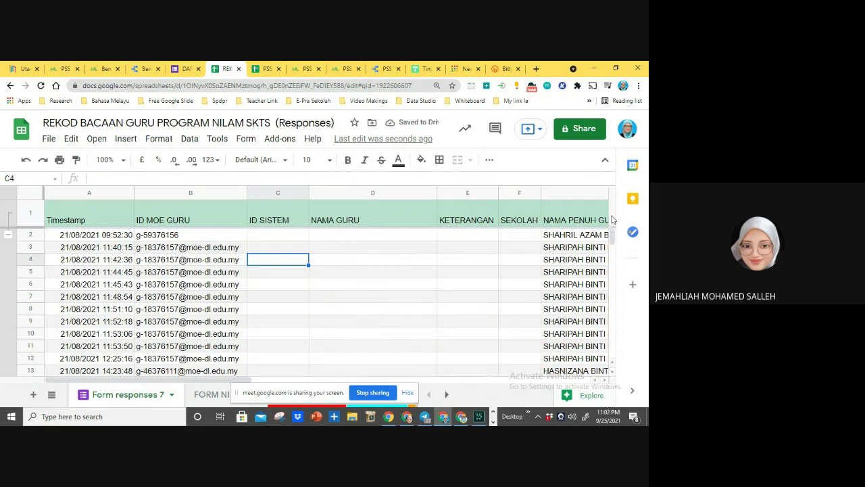
- Check cell C2, reconfirm C1's formula, and inspect the ID value in B2
left_click(294, 236)
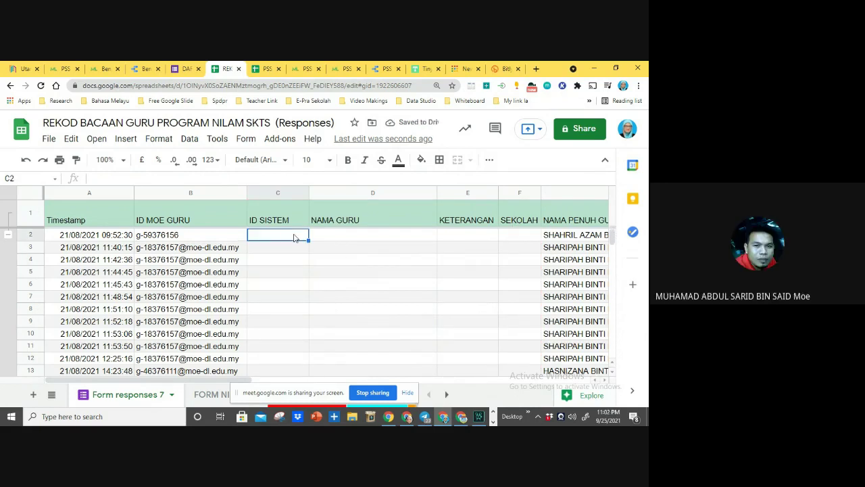
left_click(299, 220)
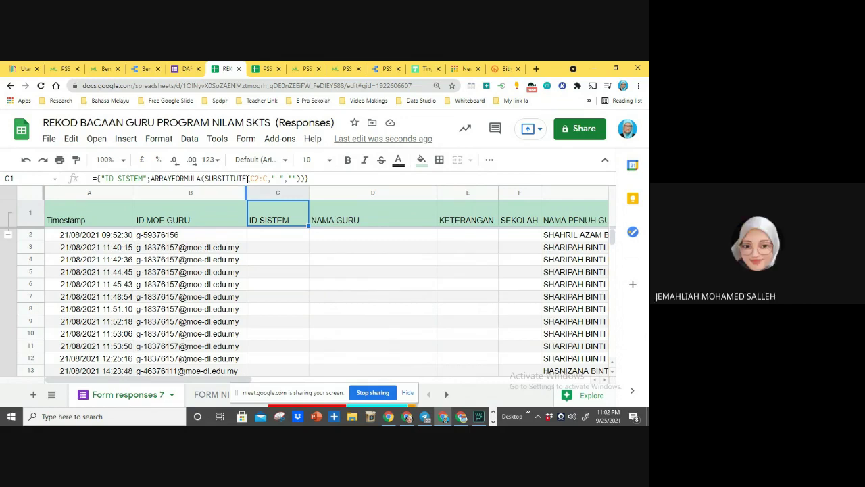
left_click(248, 178)
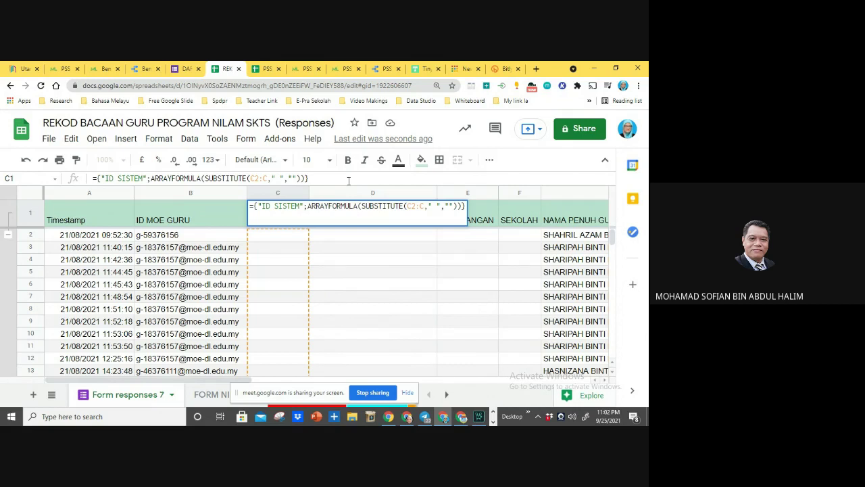
key("Return")
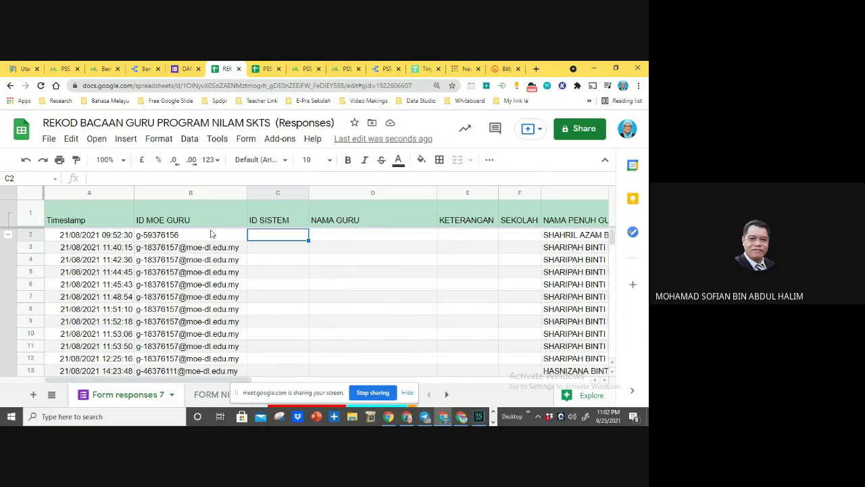
left_click(210, 230)
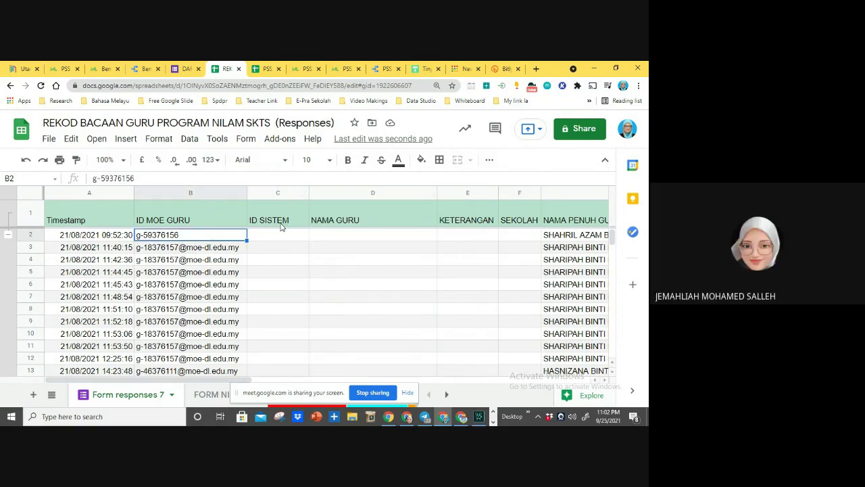
- Try inserting a C3 reference into C1's formula, then undo back to SUBSTITUTE(B2:B," ","")
left_click(281, 224)
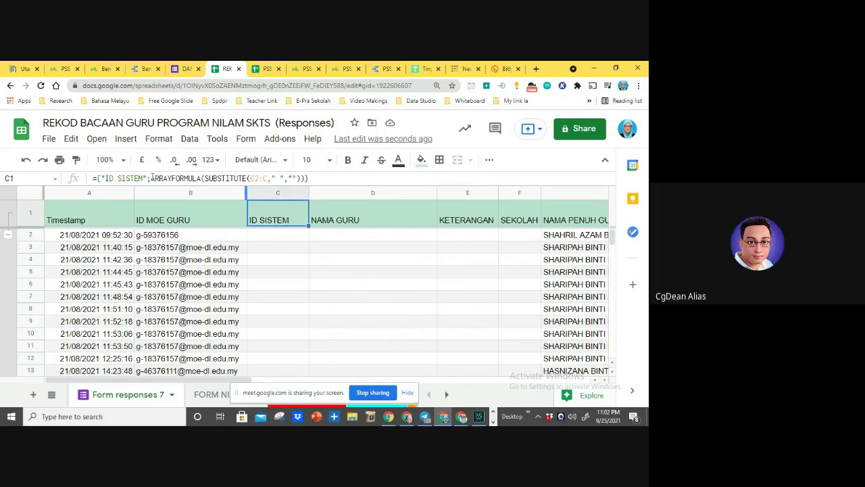
left_click(152, 178)
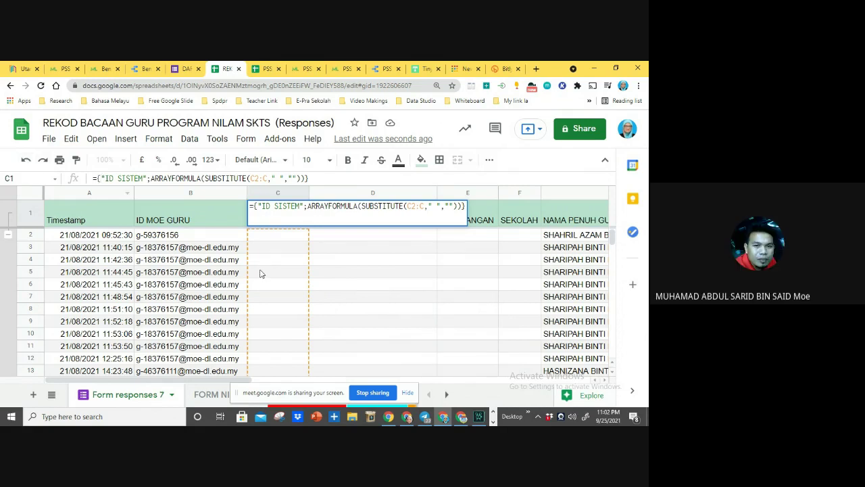
left_click(262, 273)
left_click(277, 247)
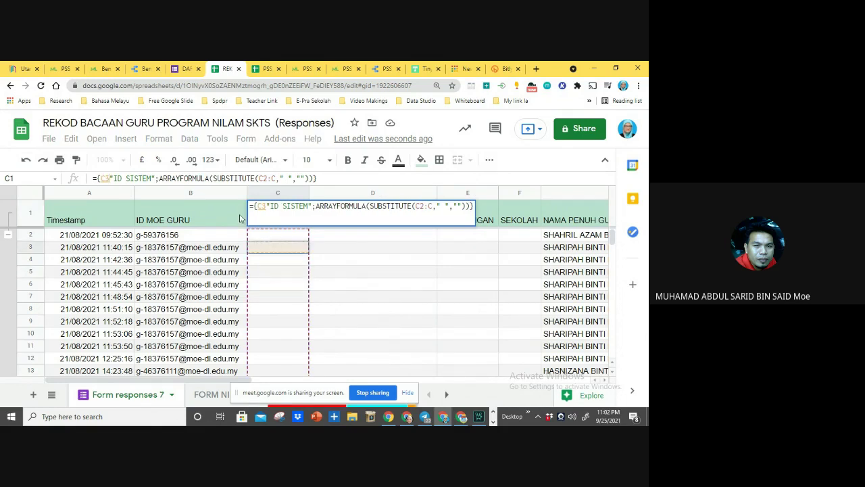
left_click(27, 161)
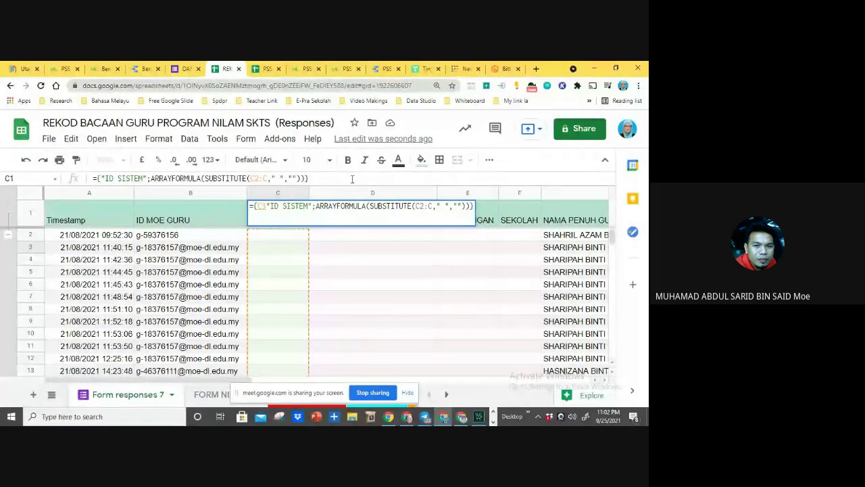
left_click(361, 278)
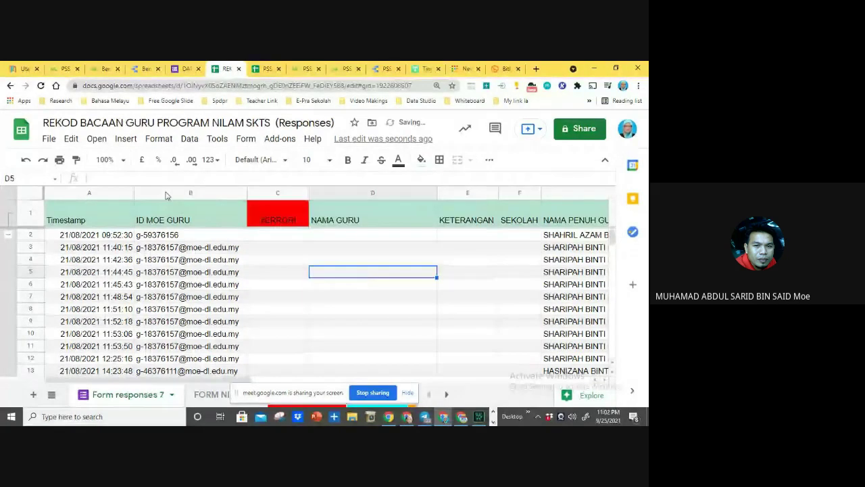
left_click(25, 159)
left_click(25, 160)
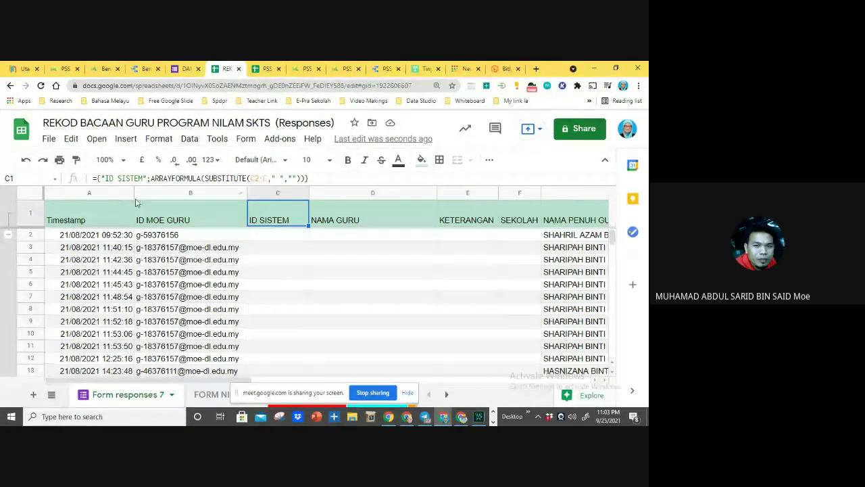
left_click(25, 164)
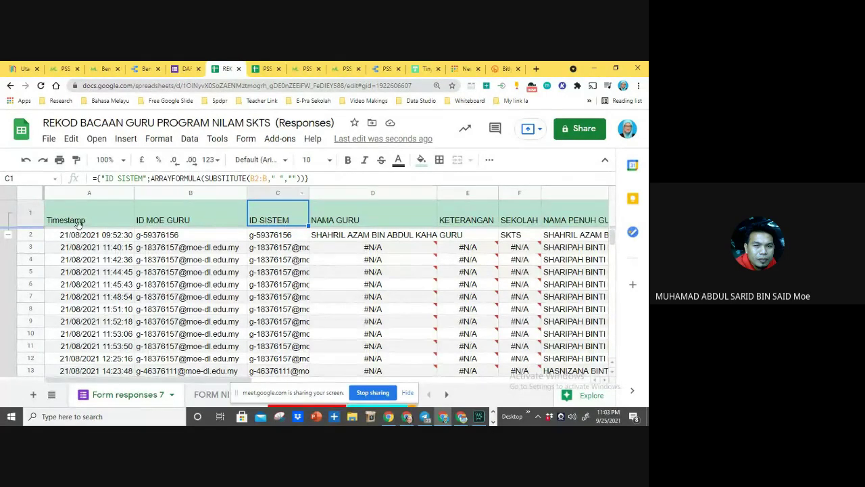
- Undo once more, then compare C1's #REF! error with the CONCATENATE formulas from C187 down
left_click(26, 161)
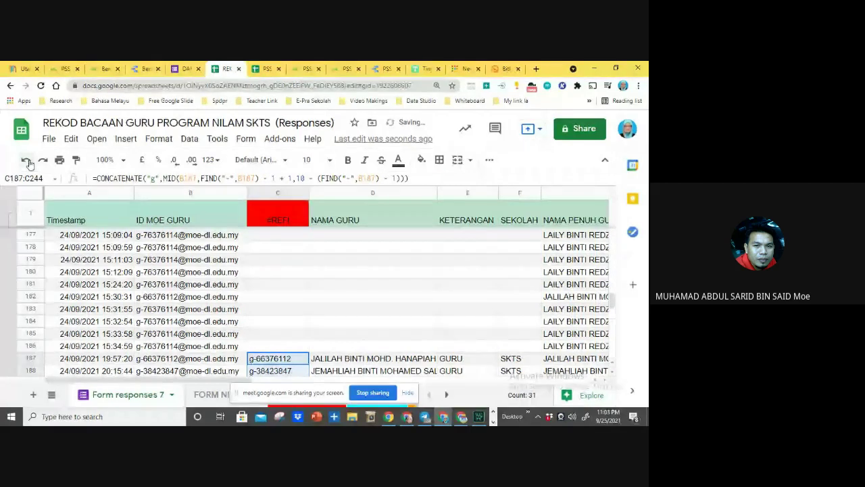
left_click(261, 214)
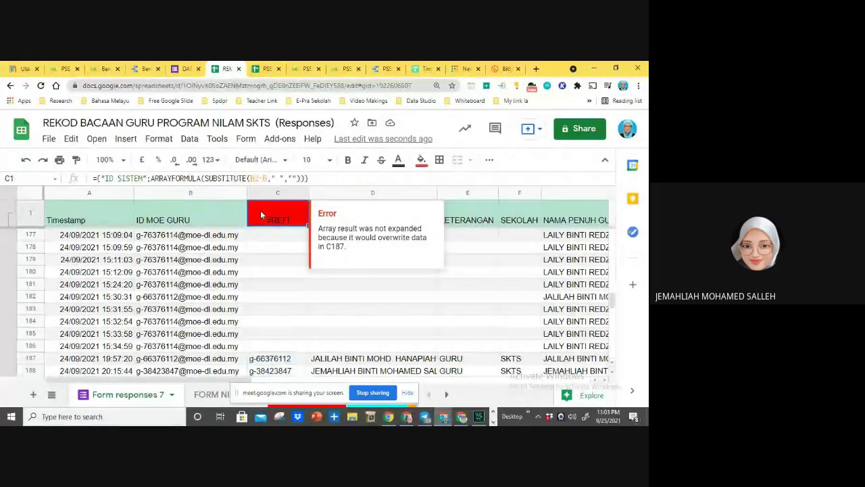
left_click(261, 234)
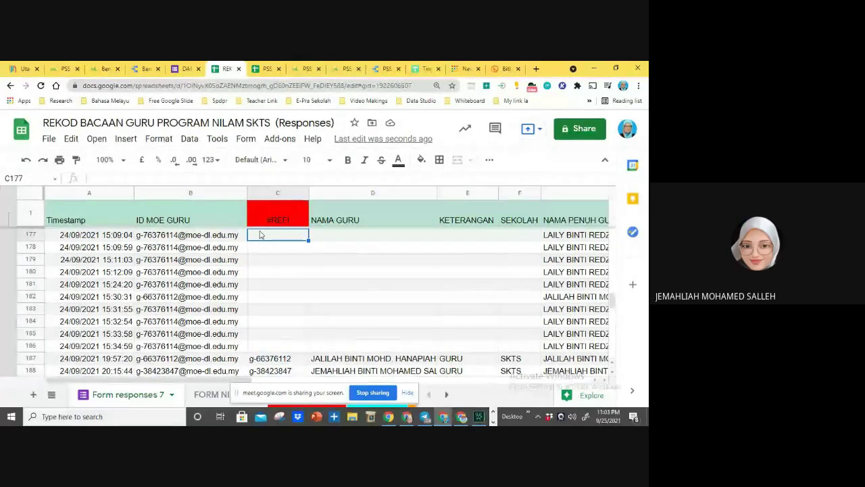
left_click(272, 359)
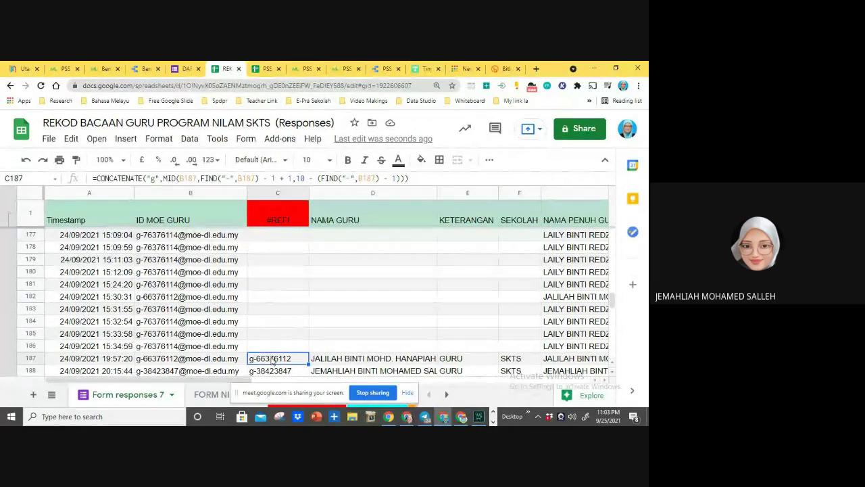
left_click(261, 223)
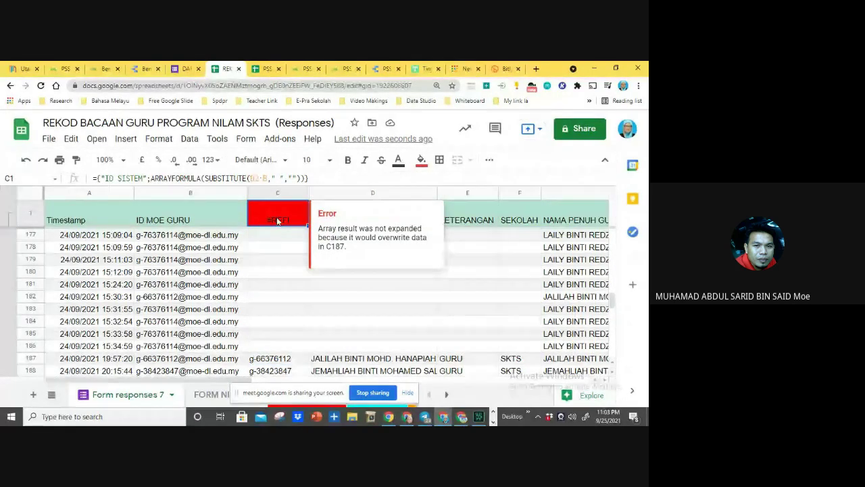
left_click(267, 359)
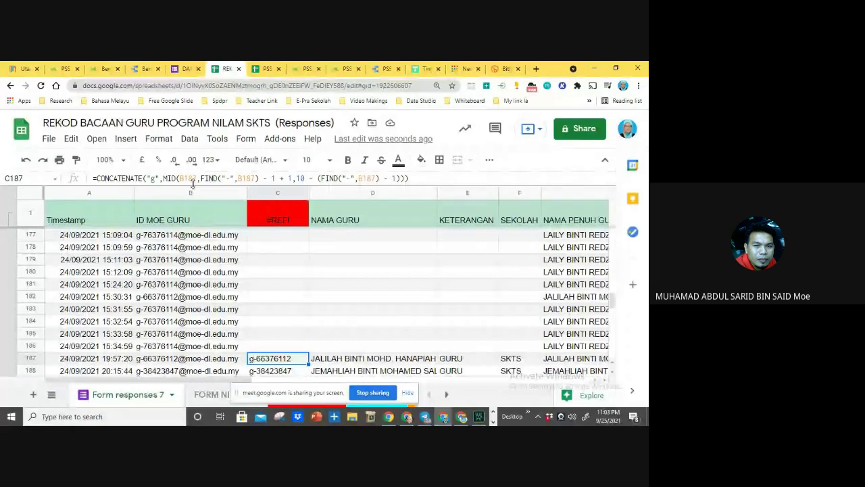
left_click(284, 238)
scroll(291, 238, "up", 20)
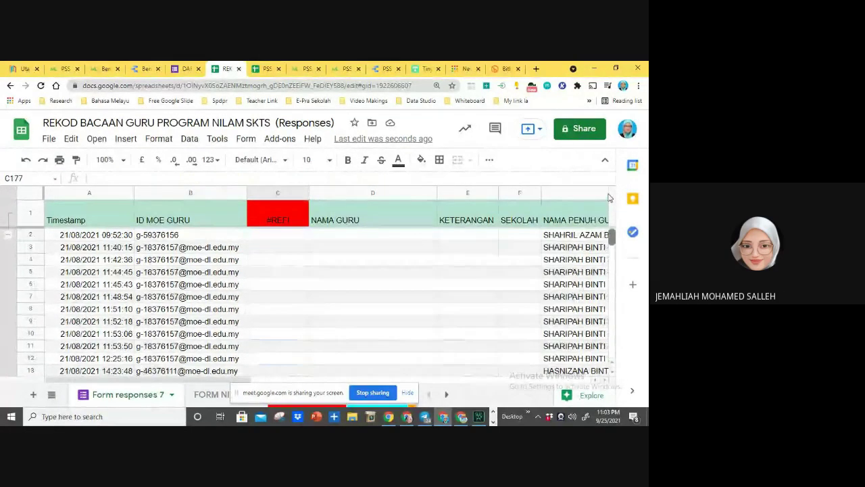
left_click(294, 237)
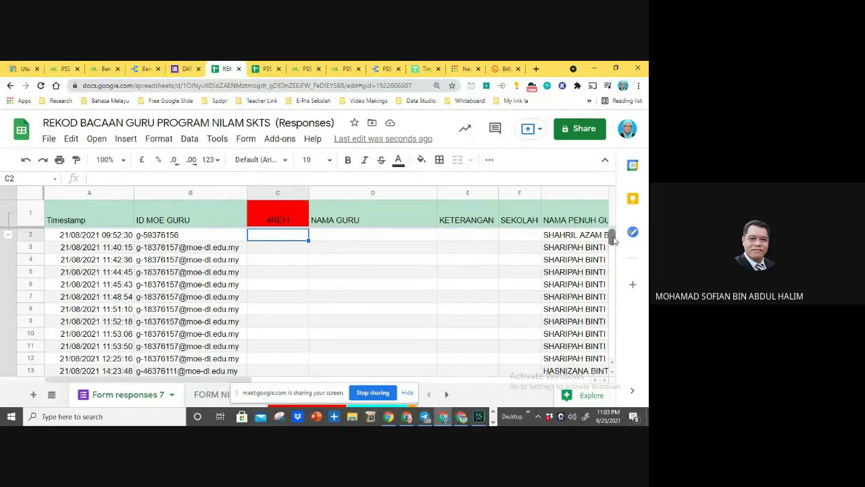
- Delete the leftover formulas in C187:C236 and return to C1 at the top
left_click_drag(612, 237, 612, 302)
left_click_drag(270, 296, 277, 362)
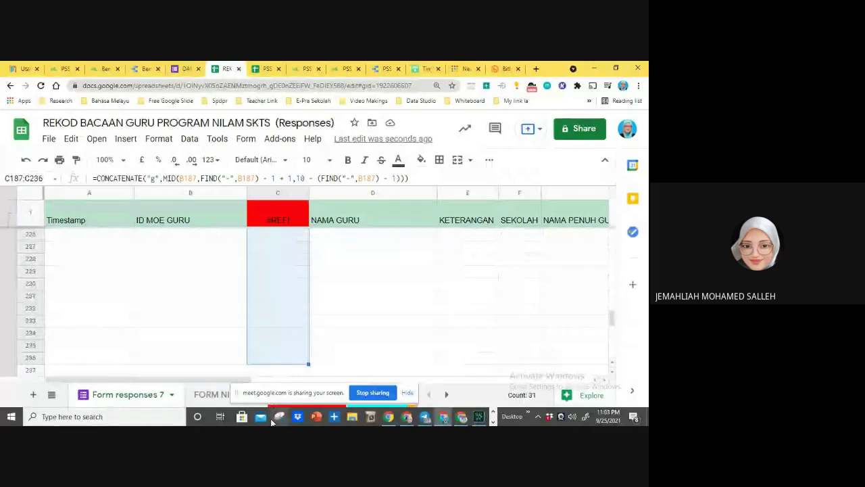
key("Delete")
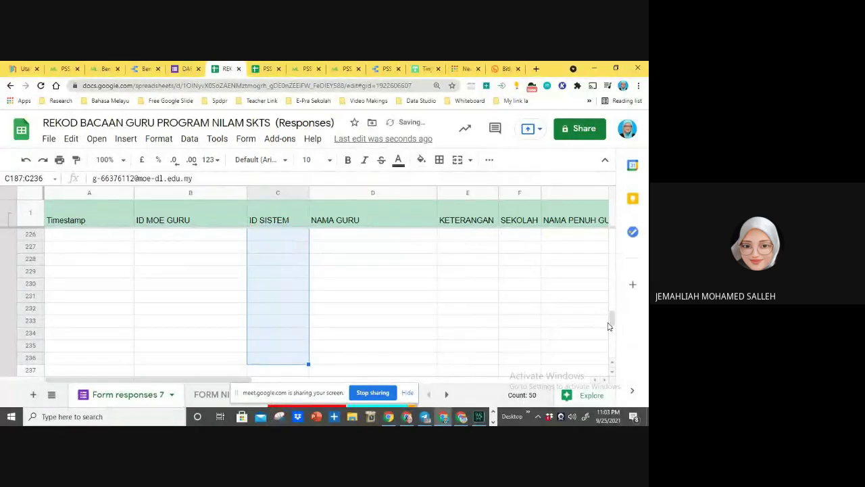
left_click_drag(612, 319, 617, 230)
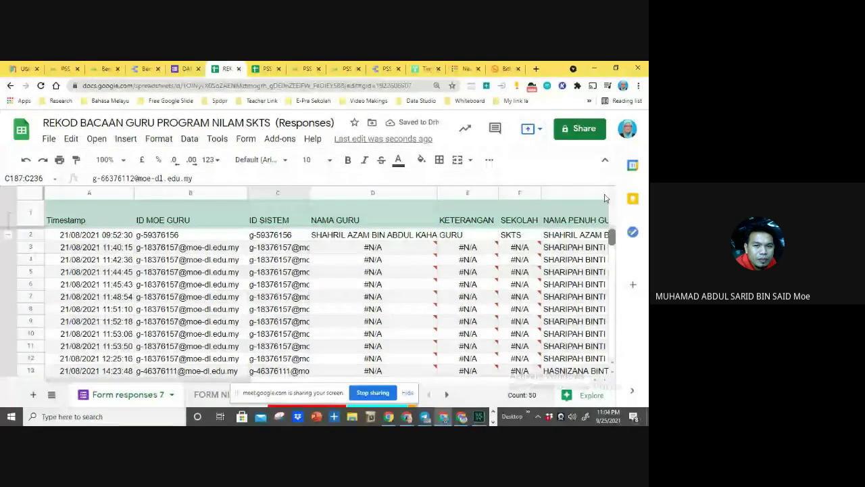
left_click(297, 215)
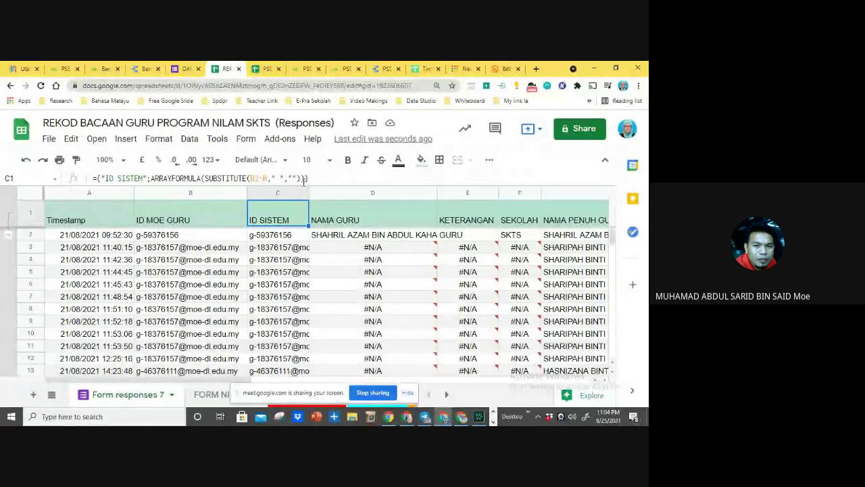
- Rewrite C1's range from B2:B to C2:C, fixing a mistyped V, then reopen the formula
left_click(254, 178)
key("BackSpace")
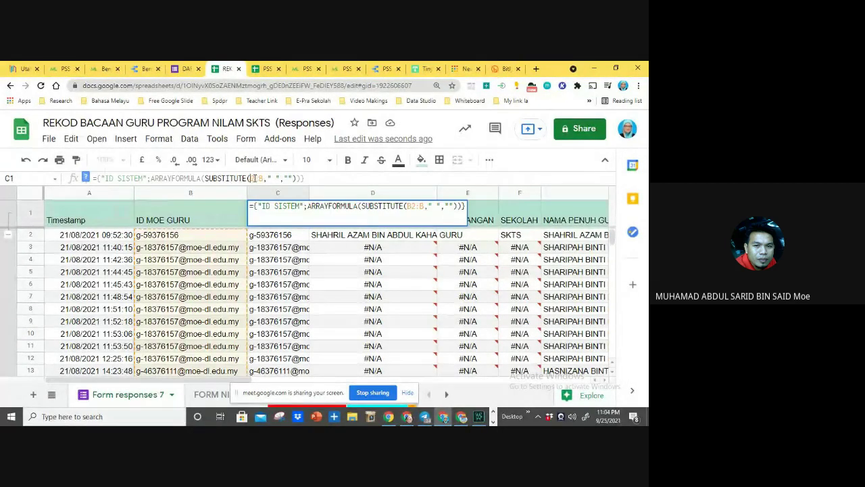
type("C")
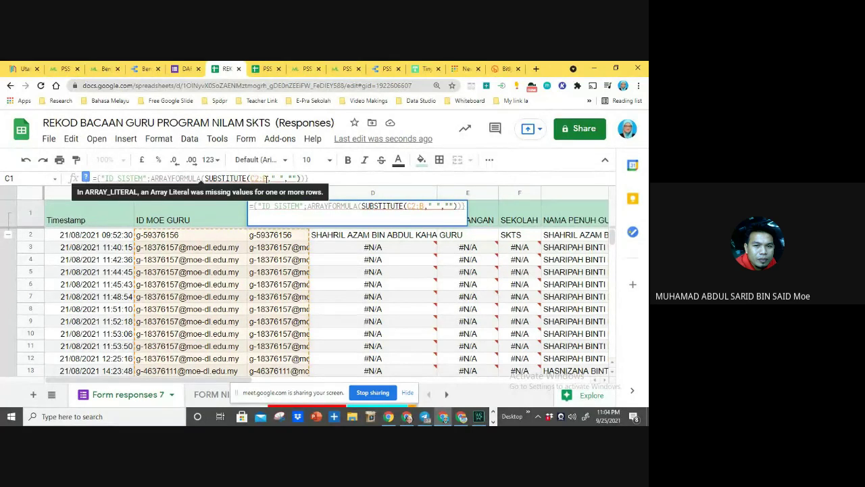
left_click(265, 178)
key("BackSpace")
type("C")
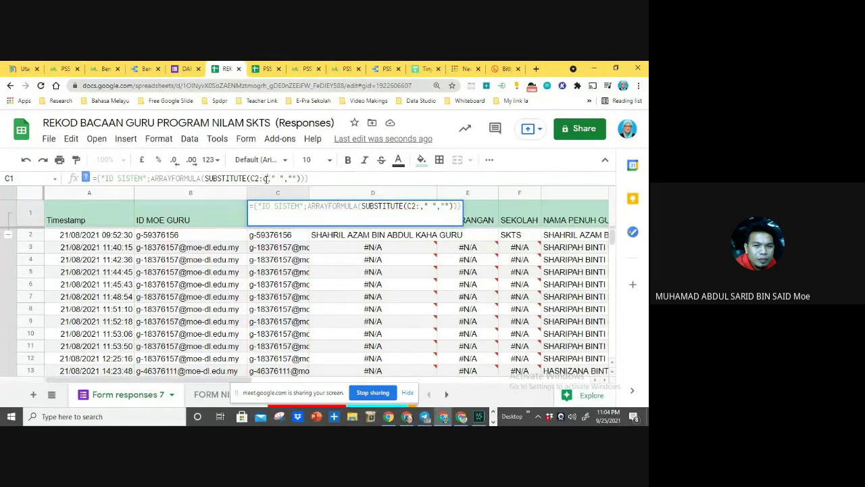
key("BackSpace")
type("V")
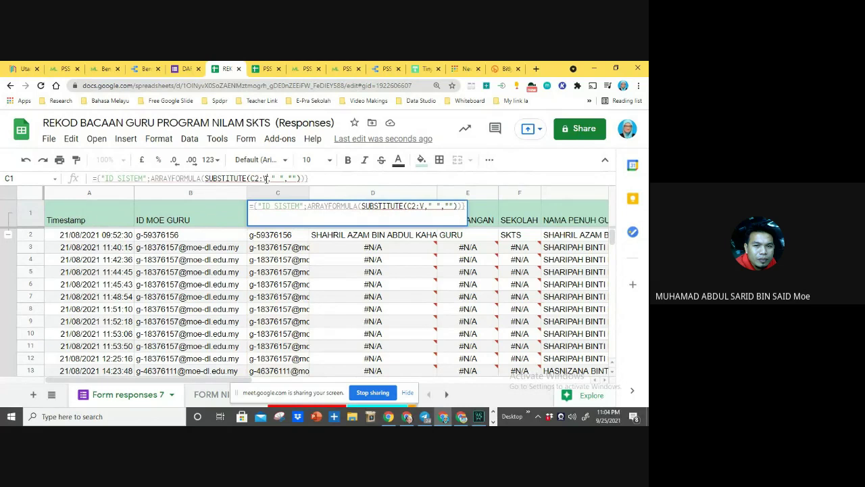
key("BackSpace")
type("C")
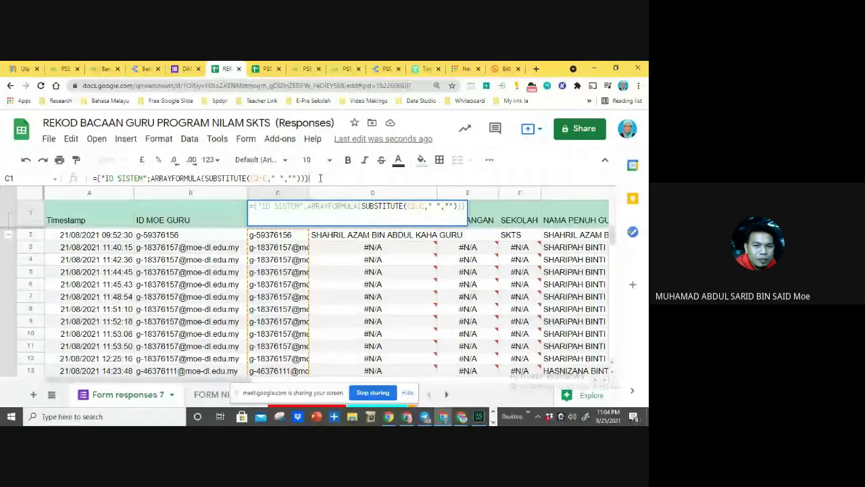
key("Return")
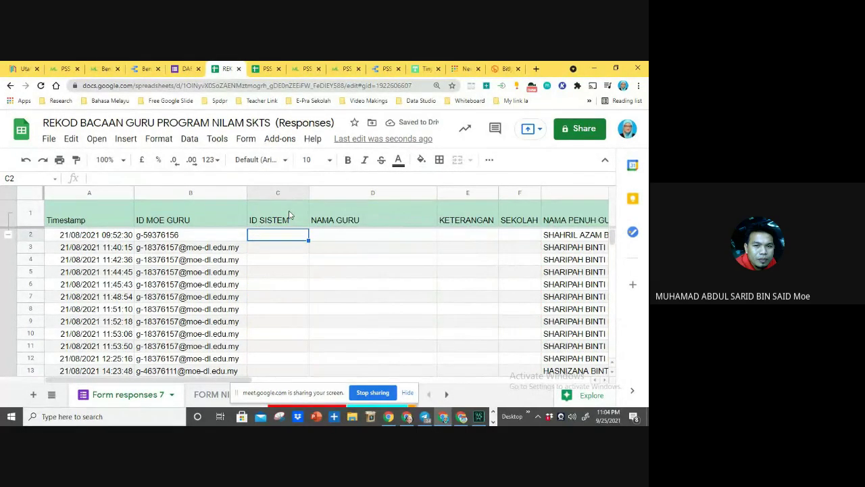
left_click(289, 215)
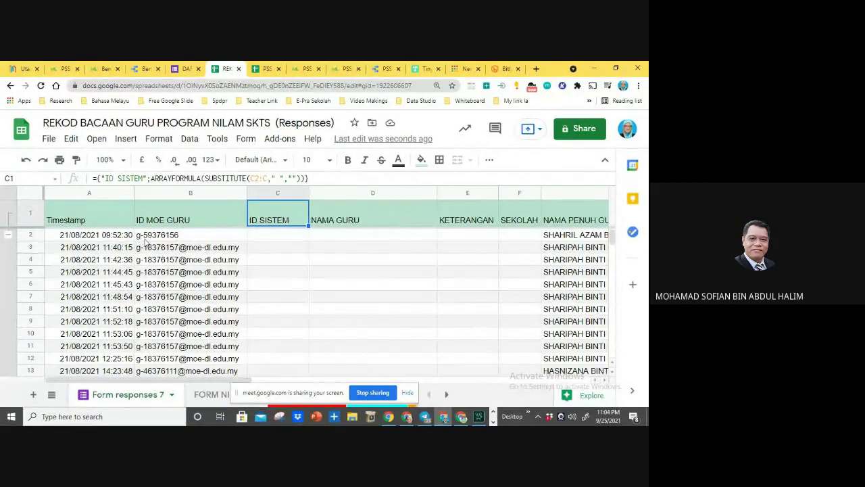
left_click(312, 178)
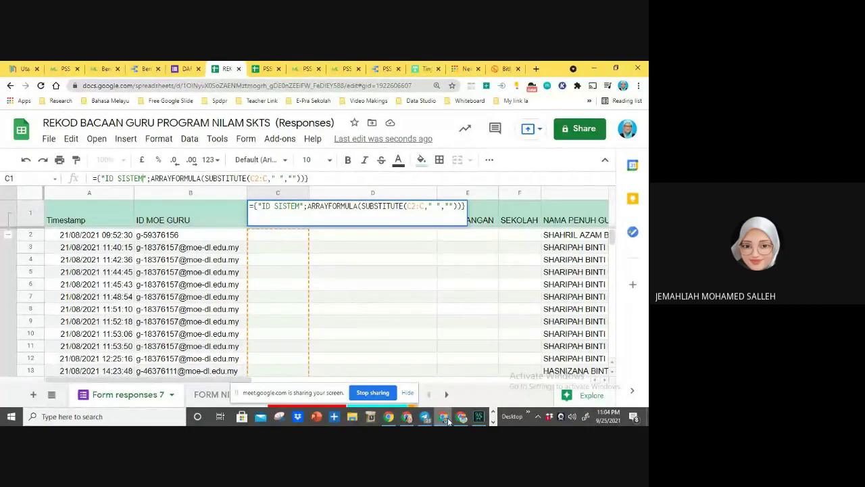
mouse_move(447, 417)
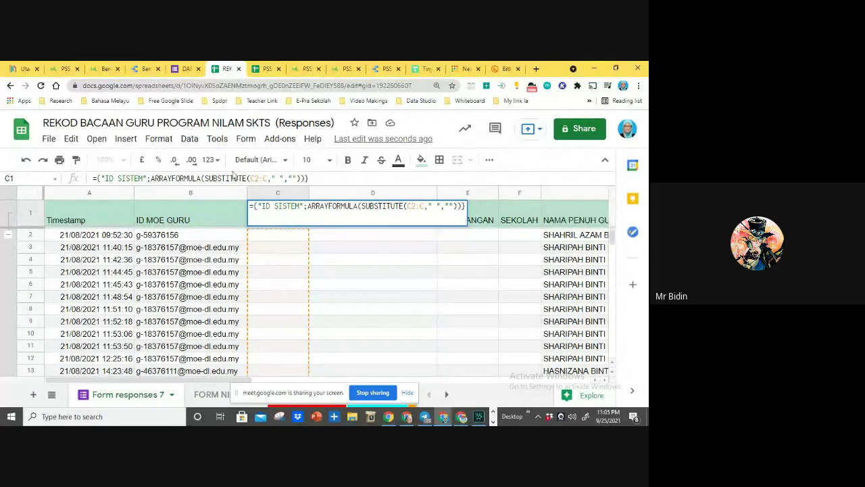
- Replace SUBSTITUTE with LEFT in C1's formula
left_click(247, 178)
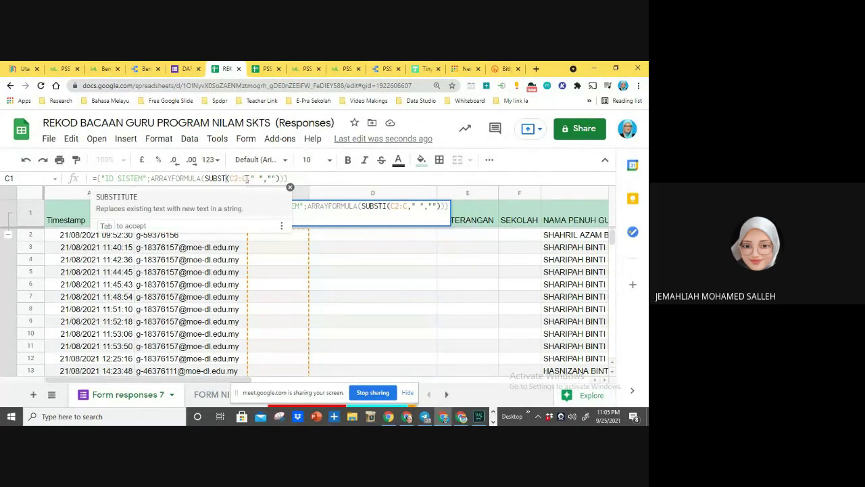
key("BackSpace")
key("BackSpace")
key("BackSpace")
key("BackSpace")
key("BackSpace")
key("BackSpace")
key("BackSpace")
key("BackSpace")
key("BackSpace")
key("BackSpace")
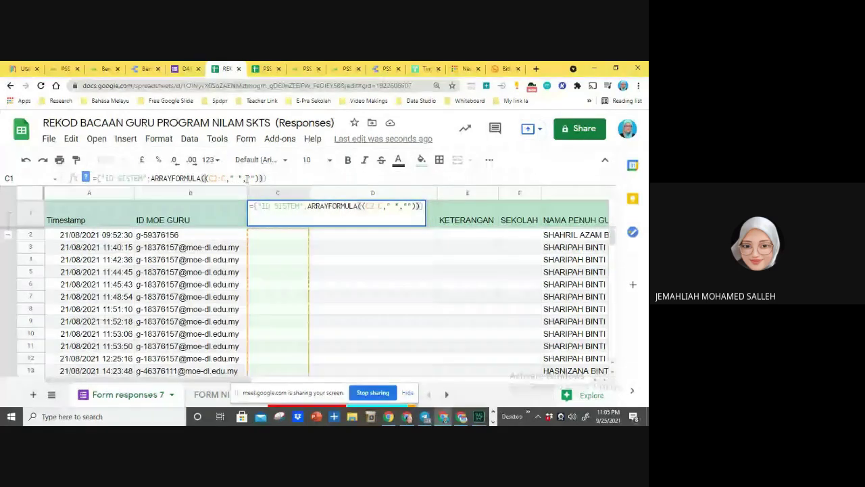
type("l")
key("BackSpace")
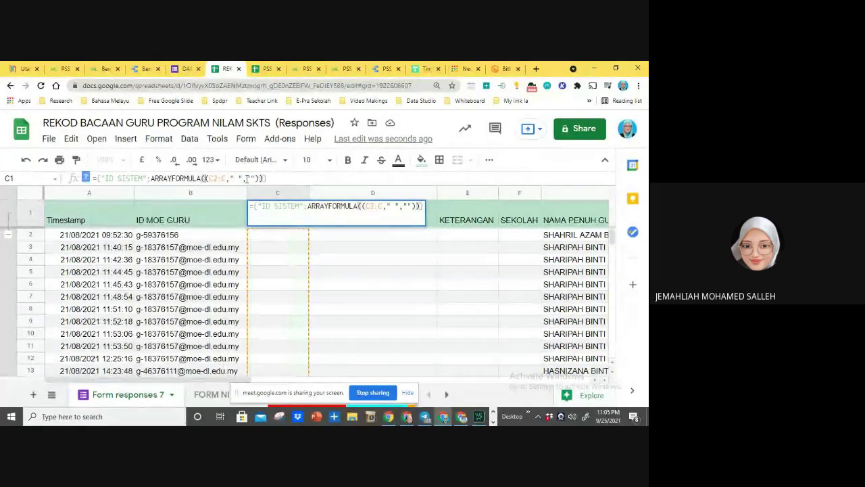
type("LEFT")
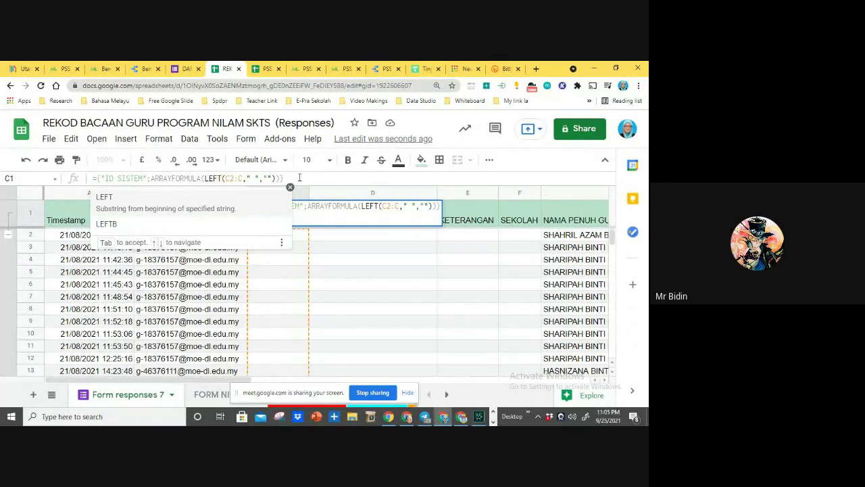
left_click(300, 177)
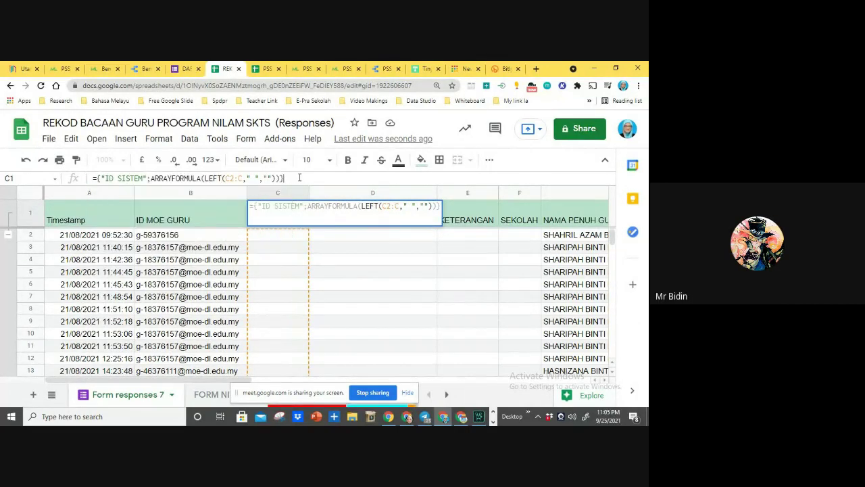
- Switch LEFT's range back to B2:B and delete its extra arguments
left_click(229, 178)
key("BackSpace")
type("B")
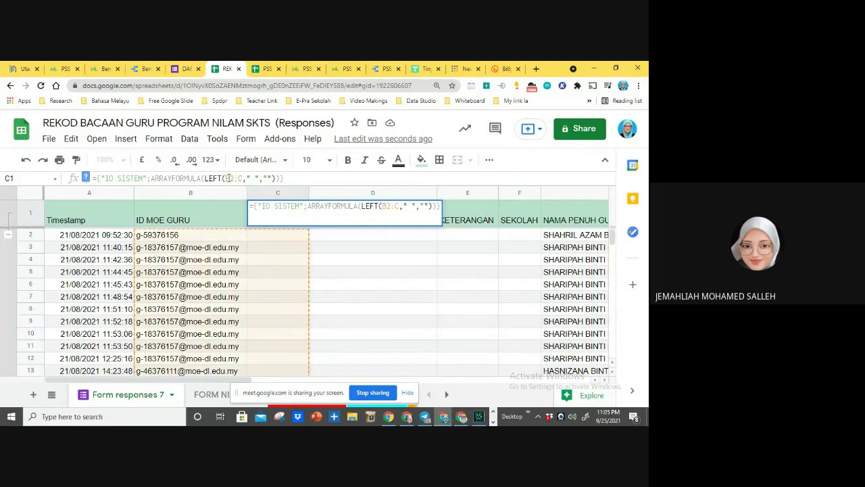
left_click(241, 178)
key("BackSpace")
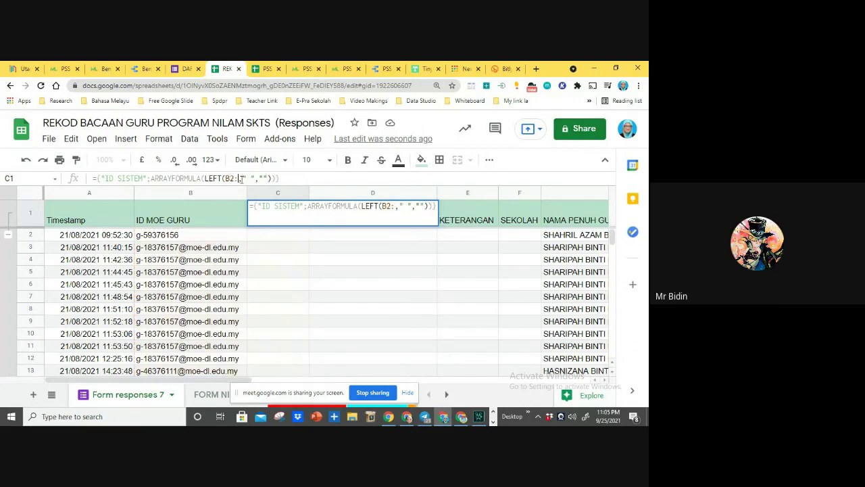
type("B")
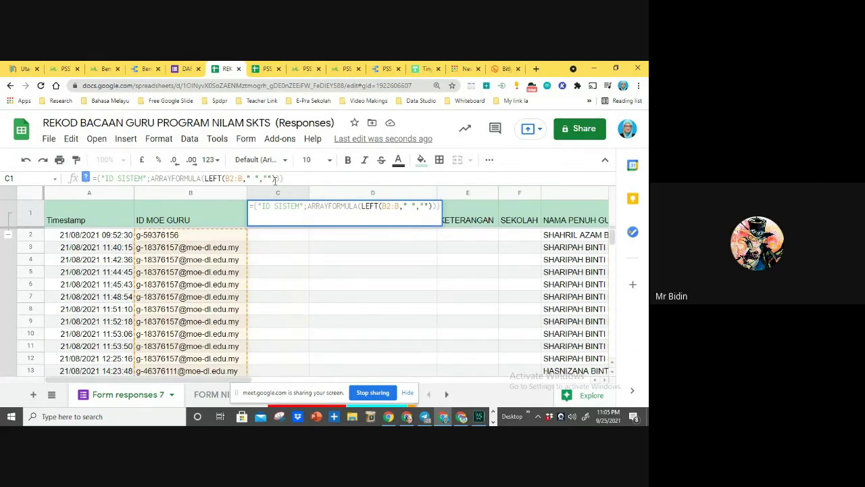
left_click_drag(271, 179, 258, 178)
key("BackSpace")
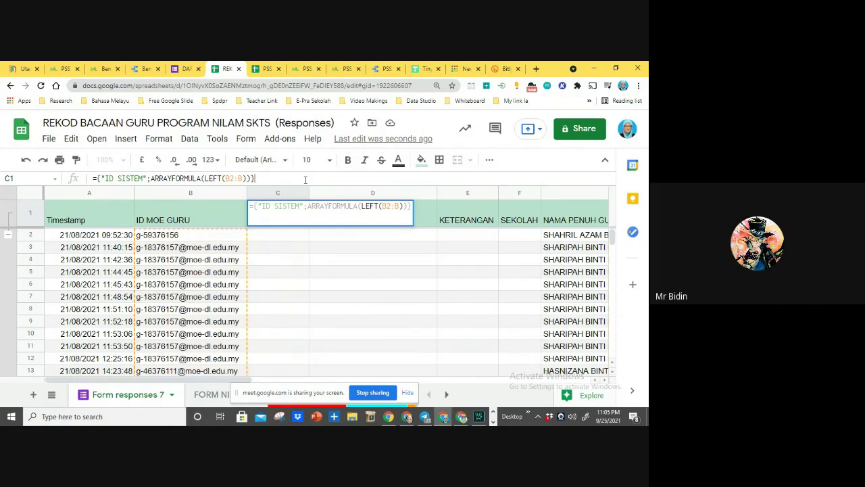
- Give LEFT(B2:B) a length of 10 and commit, listing trimmed IDs like g-18376157
left_click(246, 177)
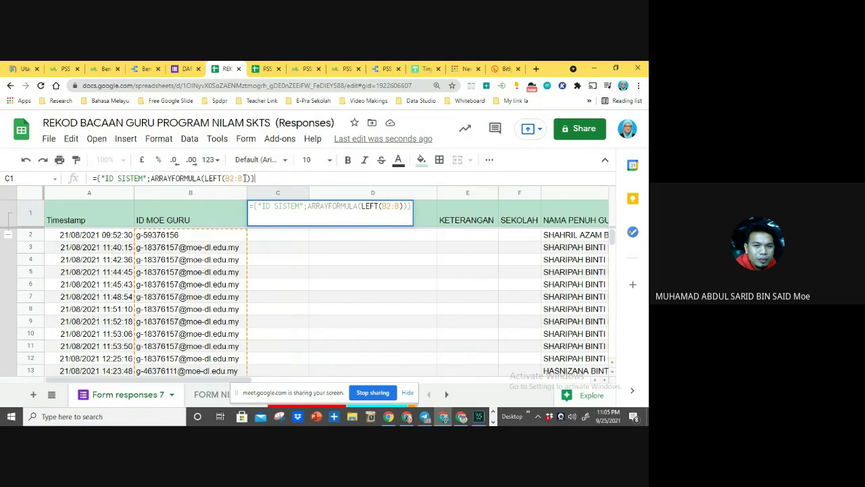
type(",8")
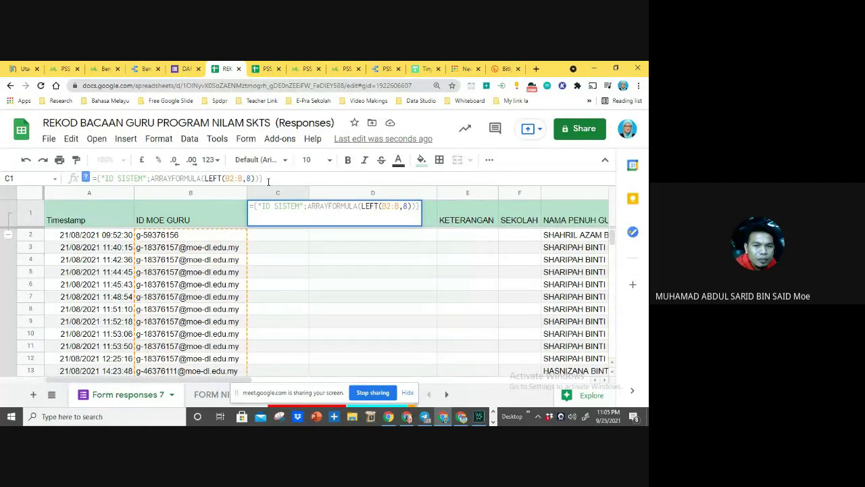
key("BackSpace")
type("10")
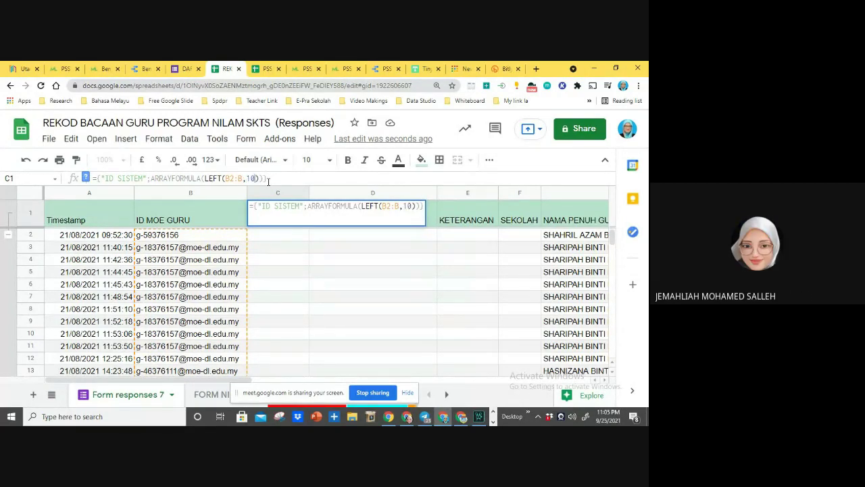
left_click(278, 178)
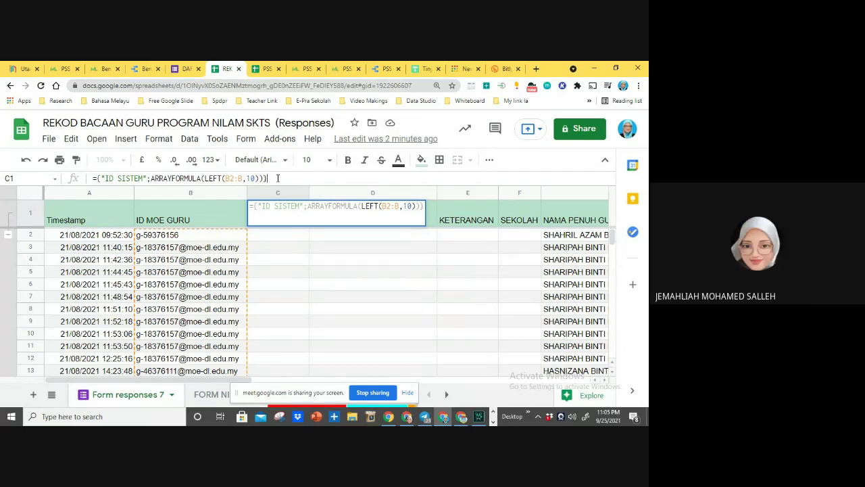
key("Return")
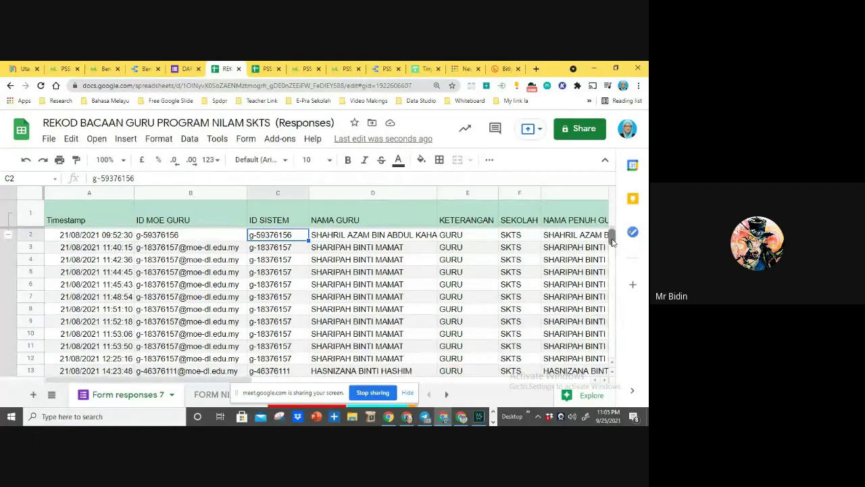
left_click_drag(612, 242, 612, 316)
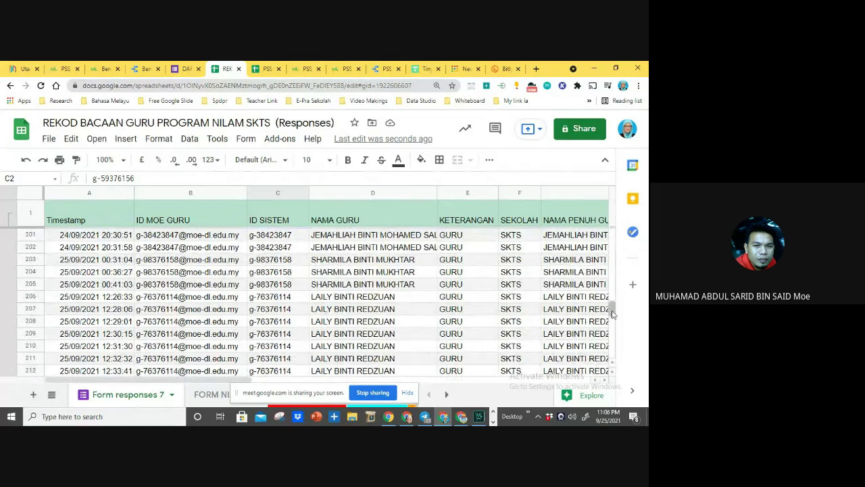
scroll(612, 313, "down", 3)
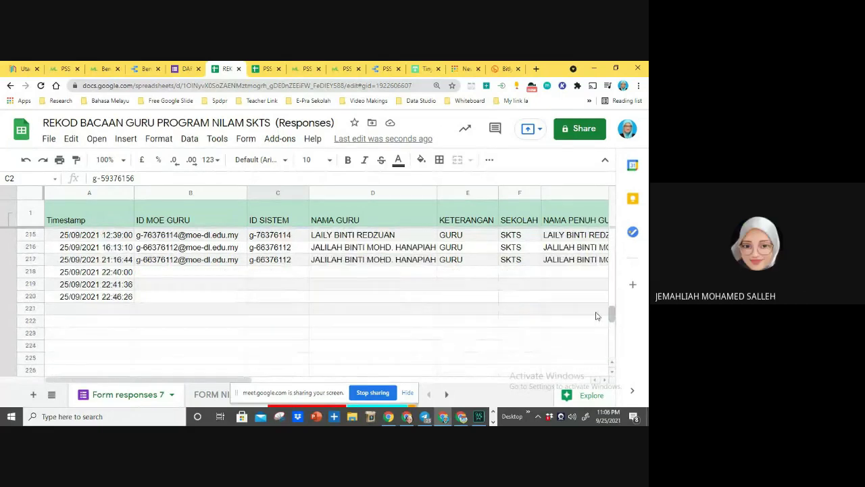
left_click(233, 274)
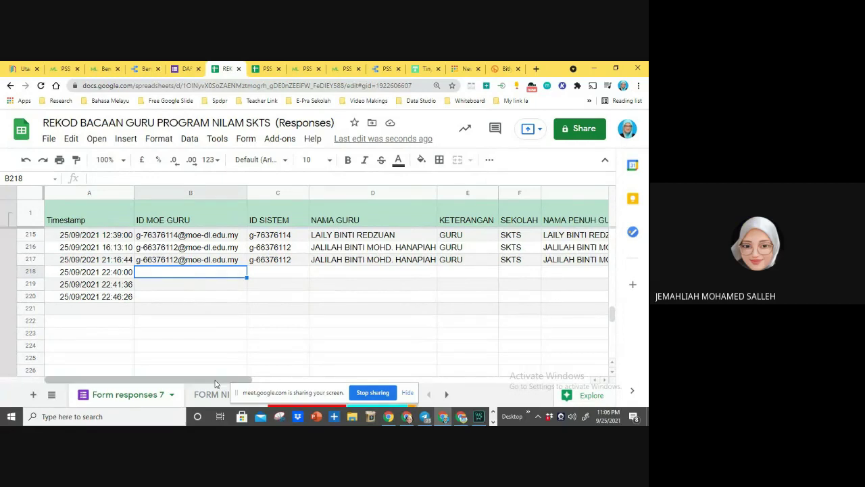
left_click_drag(217, 382, 473, 366)
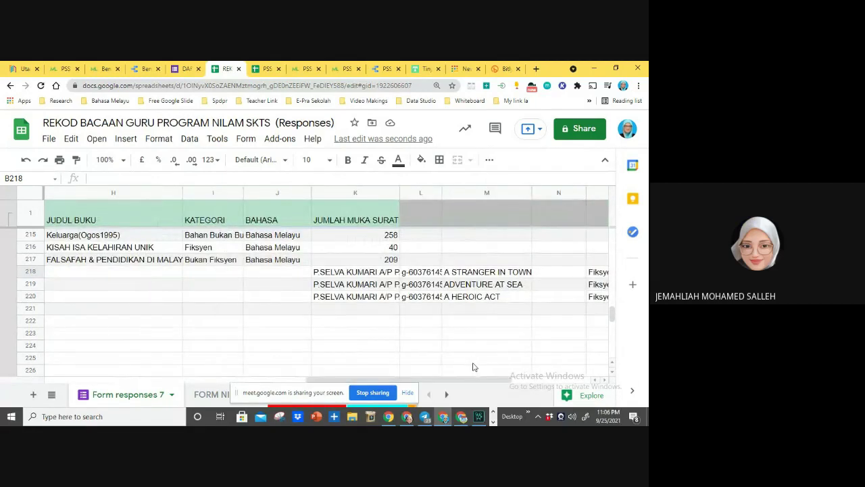
left_click(370, 273)
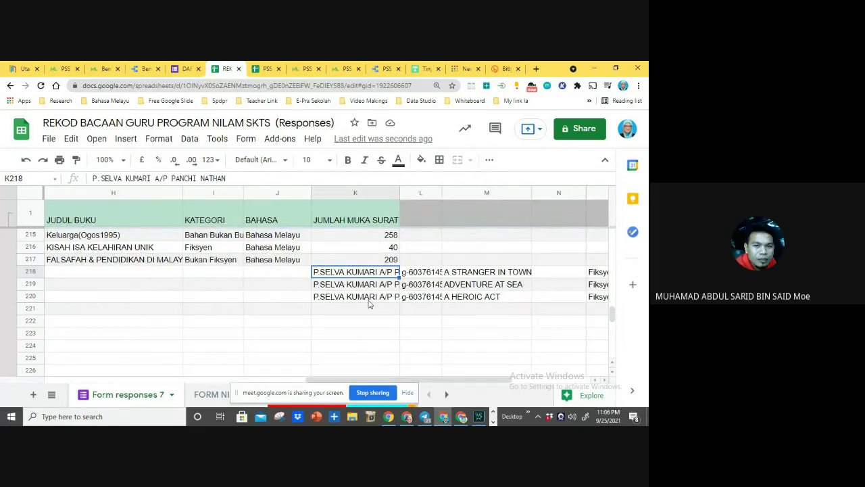
left_click_drag(369, 380, 101, 381)
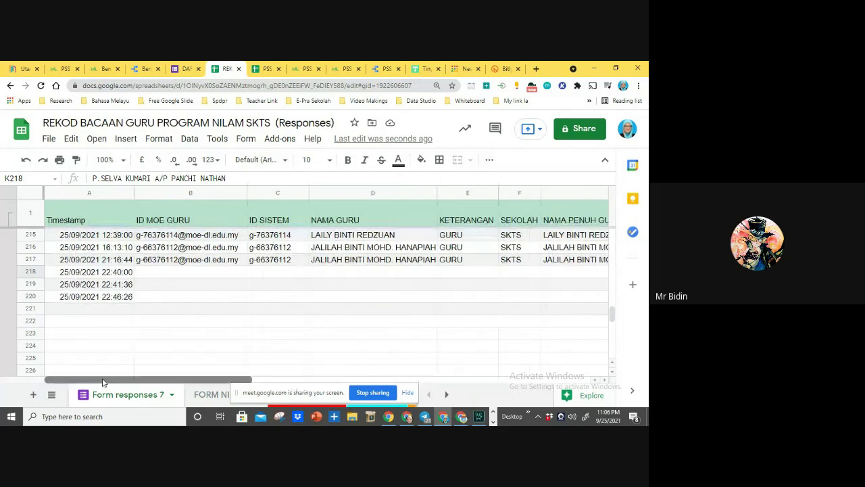
left_click_drag(46, 381, 45, 381)
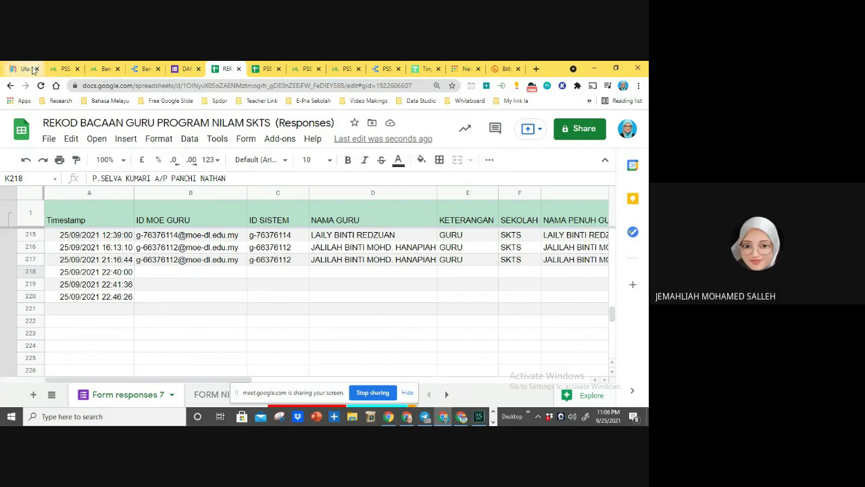
- Return to the REKOD spreadsheet tab and hide the screen-sharing notice
left_click(536, 68)
left_click(215, 69)
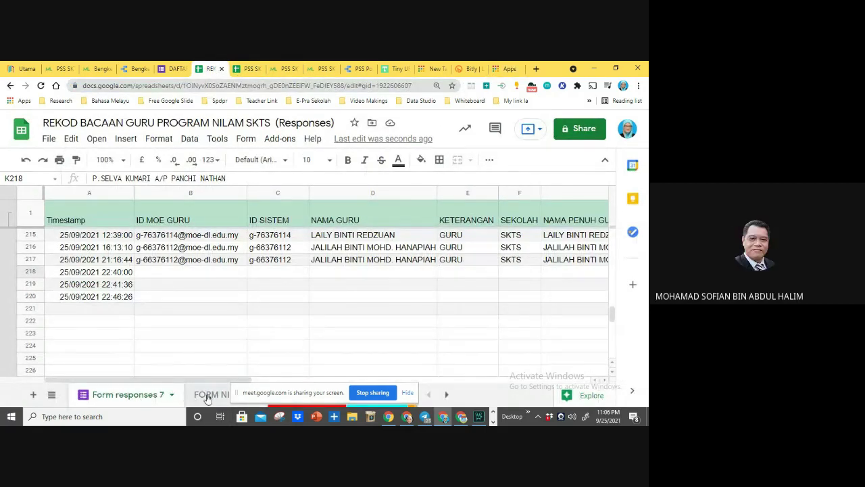
left_click(408, 393)
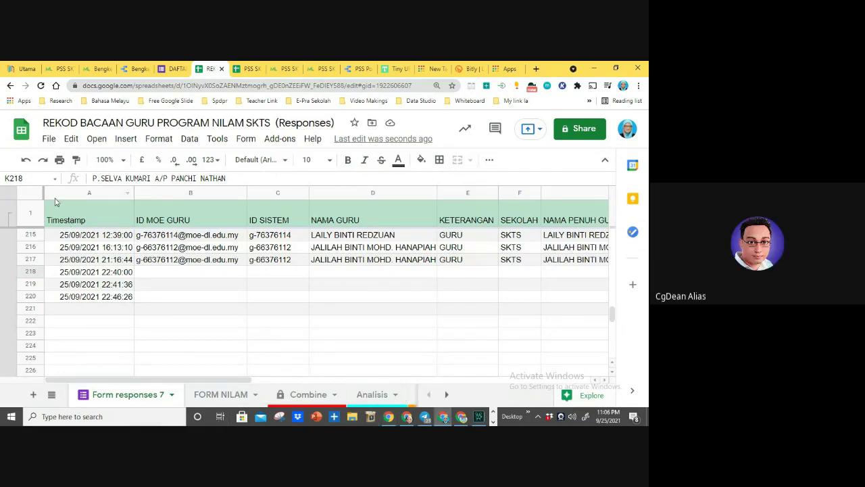
- Open the linked REKOD BACAAN GURU form in the Forms editor via Form > Edit form
left_click(208, 140)
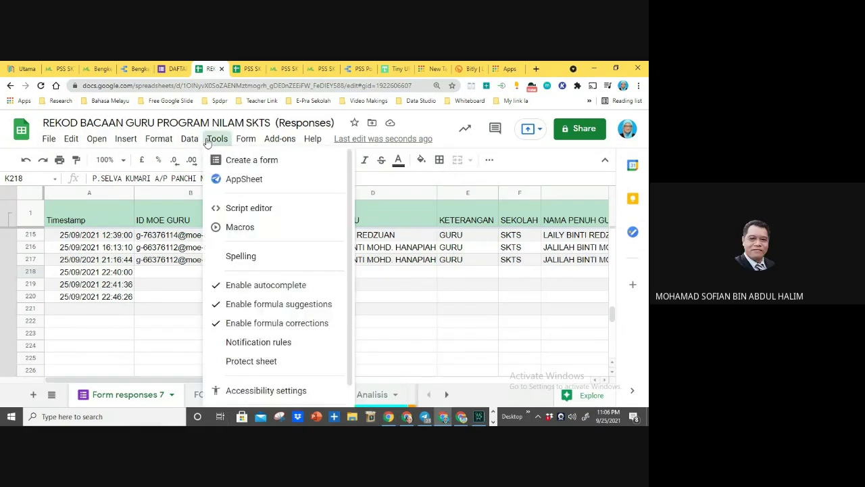
left_click(245, 139)
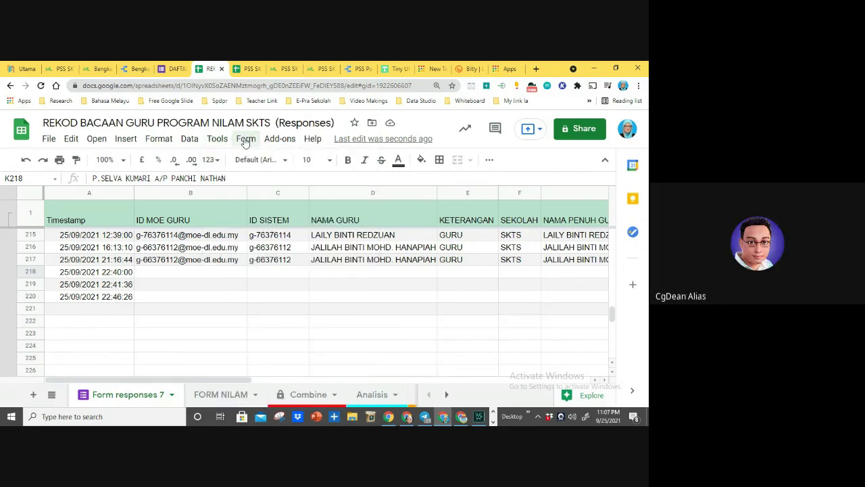
left_click(246, 139)
left_click(257, 160)
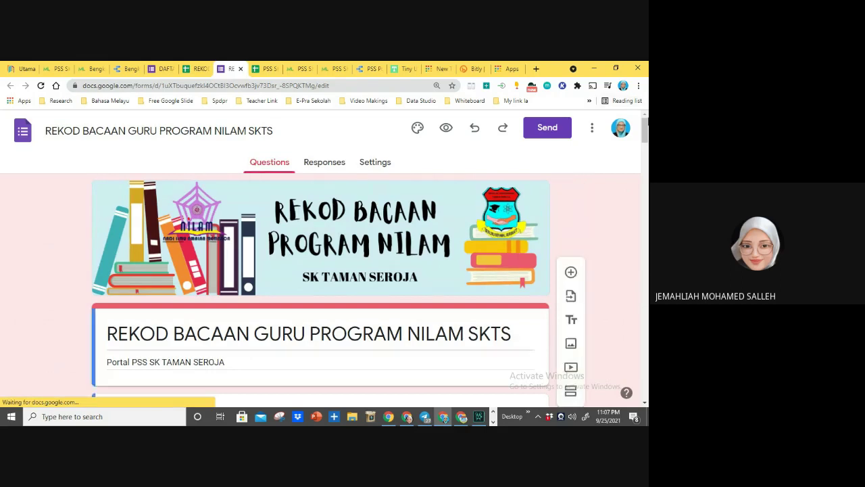
- Switch to the form's Settings page, showing quiz mode off and 220 responses
mouse_move(647, 122)
left_mouse_down()
mouse_move(645, 149)
mouse_move(644, 120)
left_mouse_up()
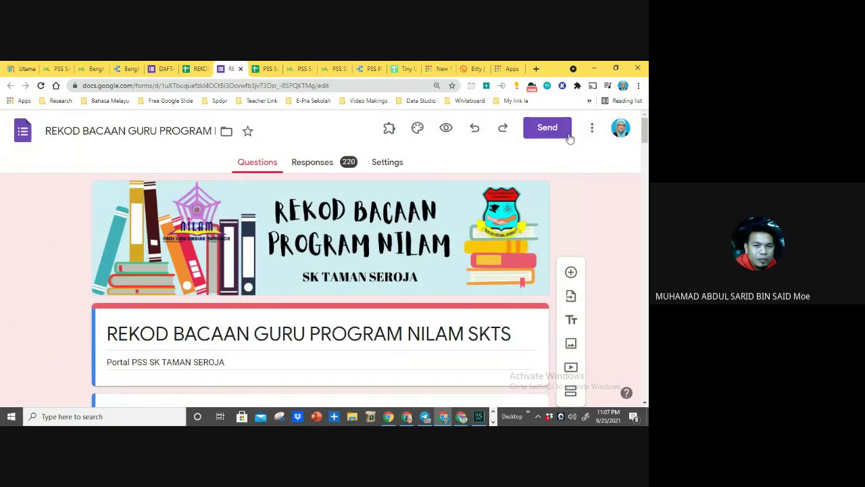
left_click(592, 132)
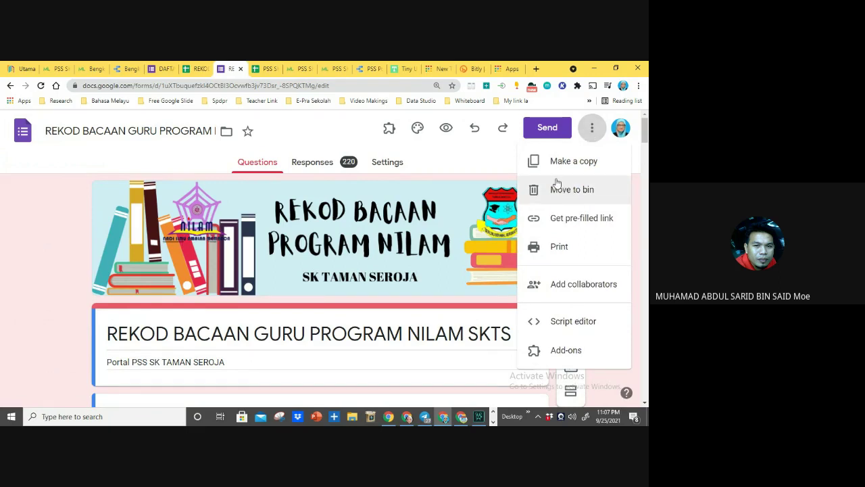
left_click(395, 163)
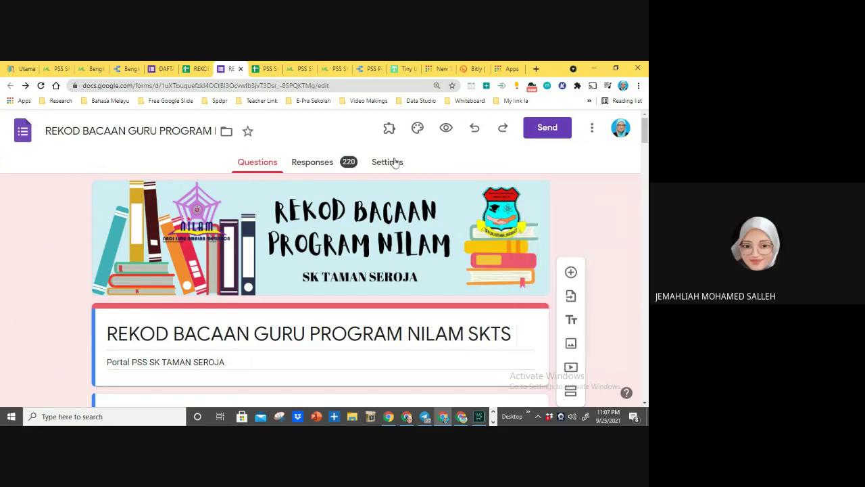
left_click(395, 163)
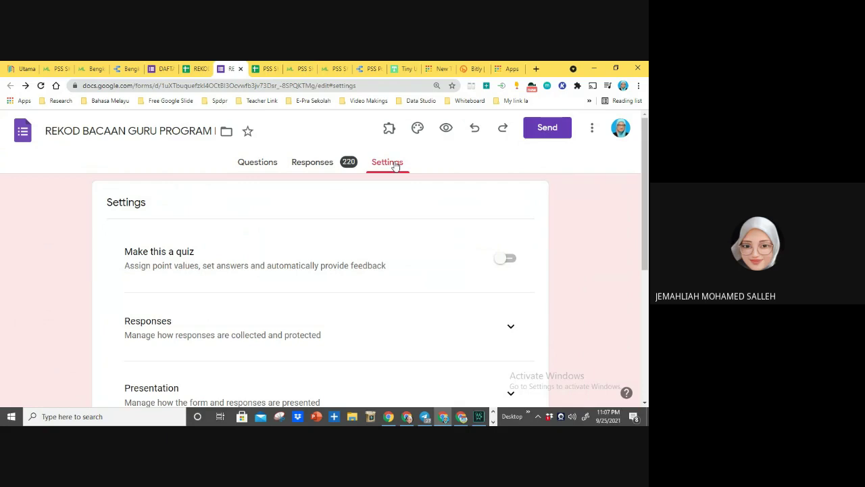
- Open and close the three-dot More menu several times to review its options
left_click(592, 131)
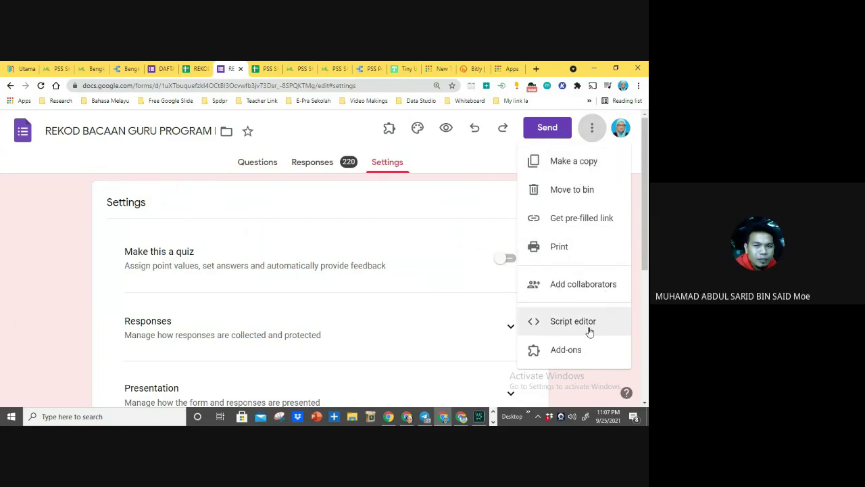
left_click(471, 158)
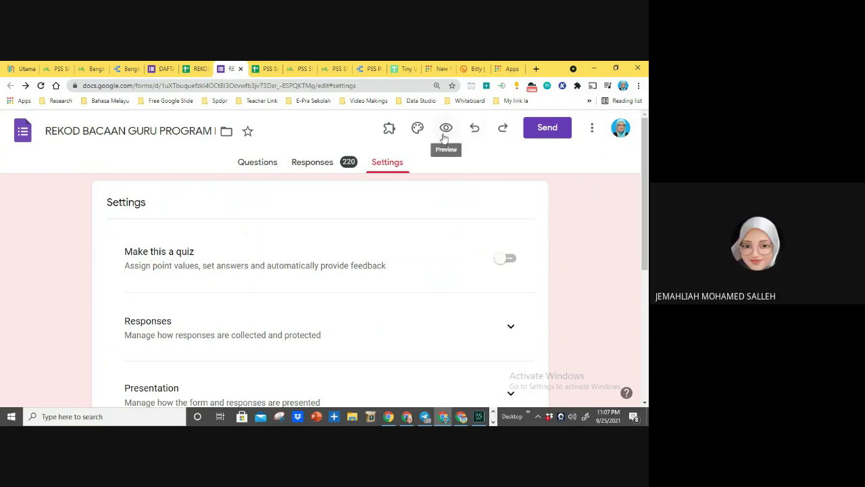
left_click(593, 128)
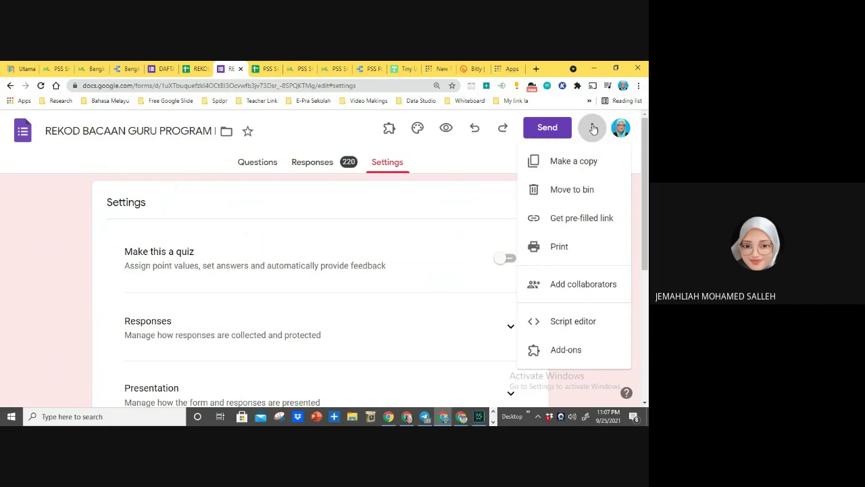
mouse_move(643, 165)
left_mouse_down()
mouse_move(646, 291)
mouse_move(644, 166)
left_mouse_up()
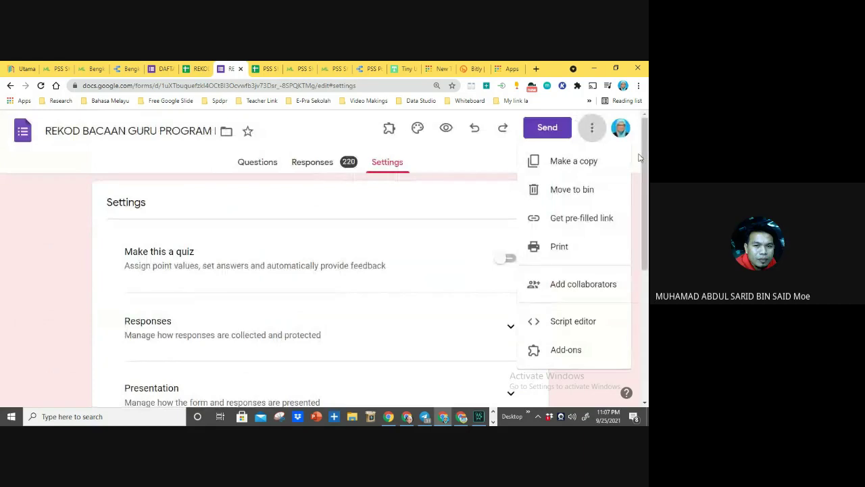
left_click(482, 167)
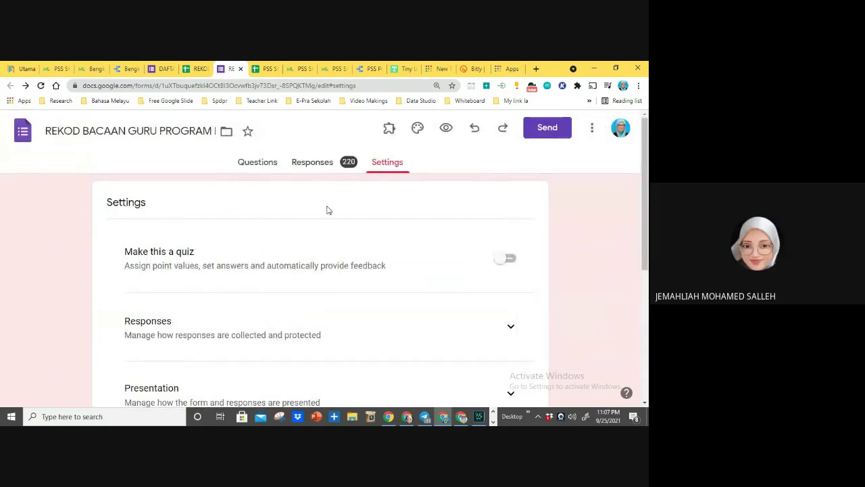
left_click(474, 133)
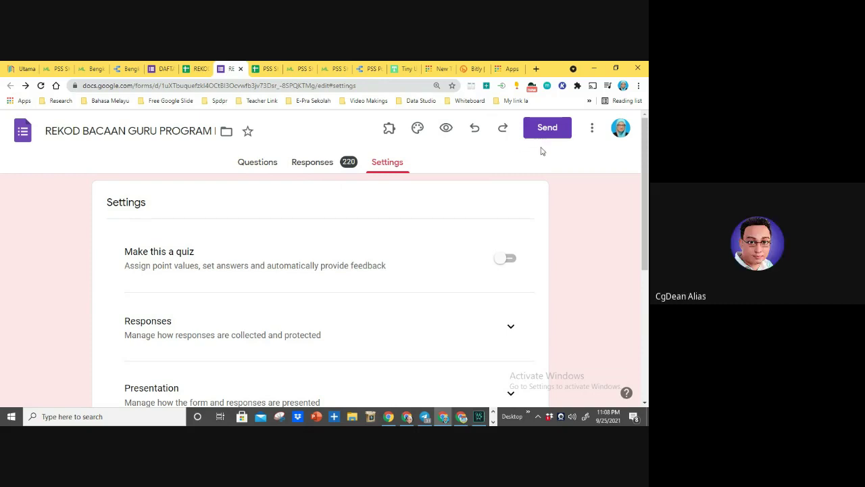
left_click(589, 130)
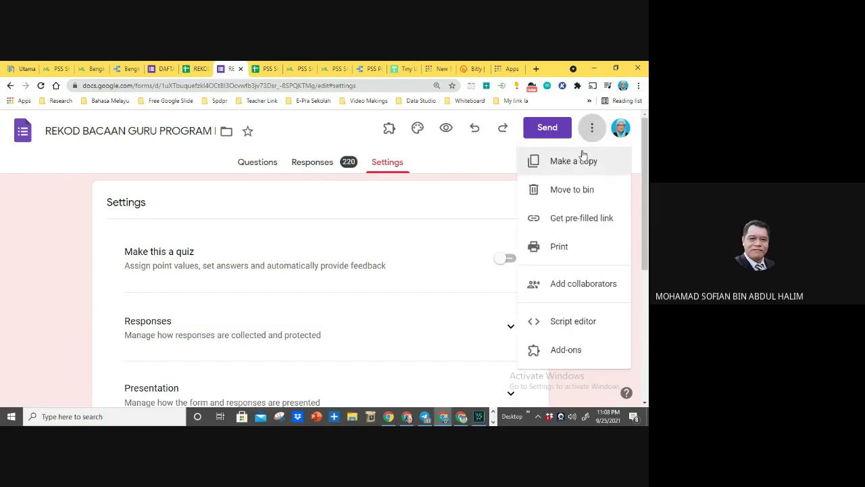
left_click(457, 169)
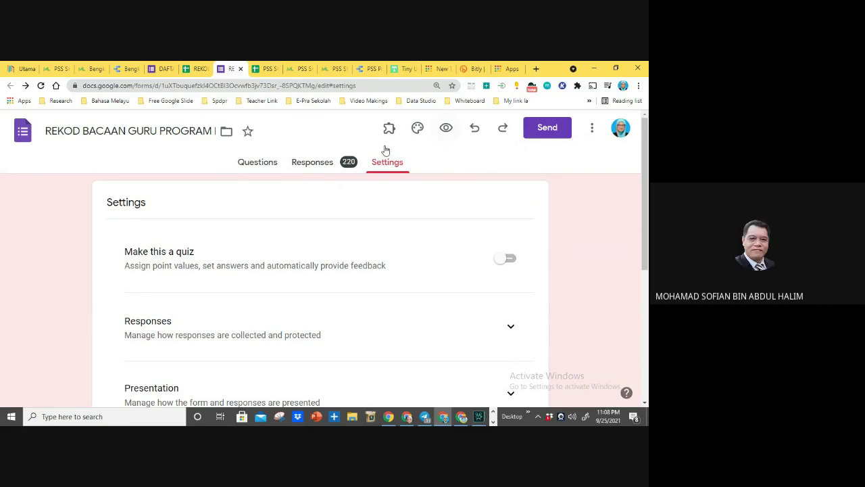
- Scroll through the form's questions, then return to the REKOD responses spreadsheet
left_click(262, 165)
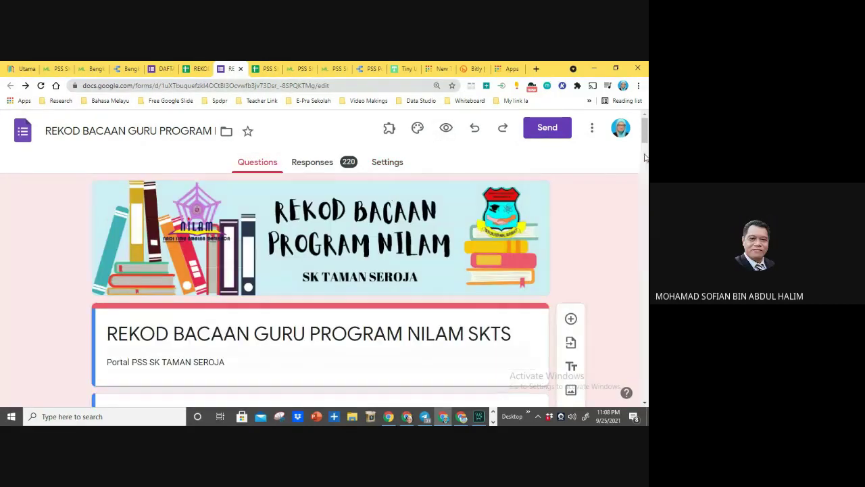
scroll(389, 196, "down", 4)
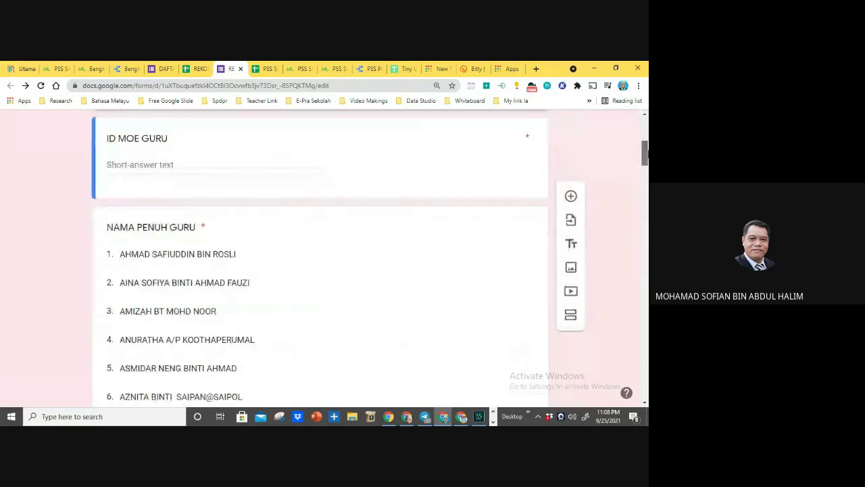
scroll(645, 144, "up", 3)
scroll(645, 144, "down", 1)
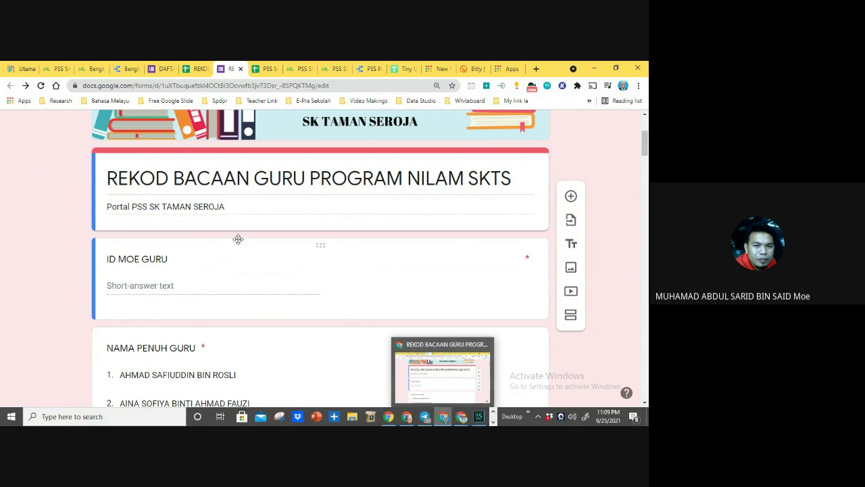
left_click(189, 69)
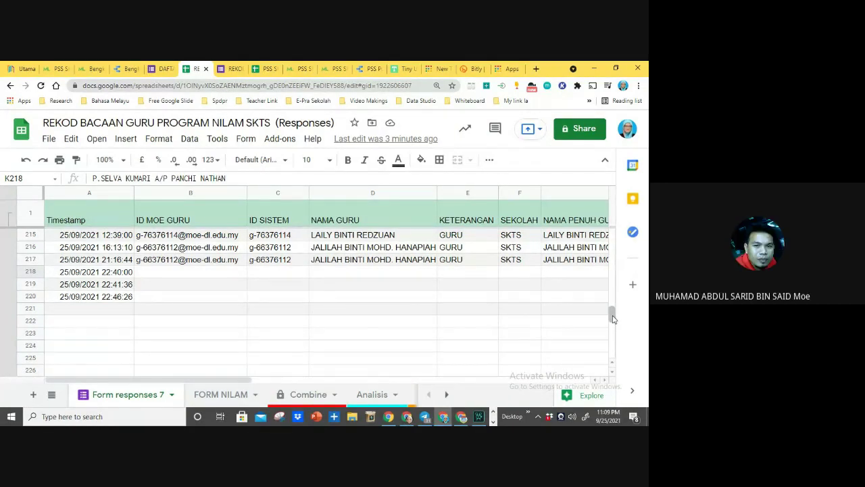
left_click_drag(612, 318, 609, 204)
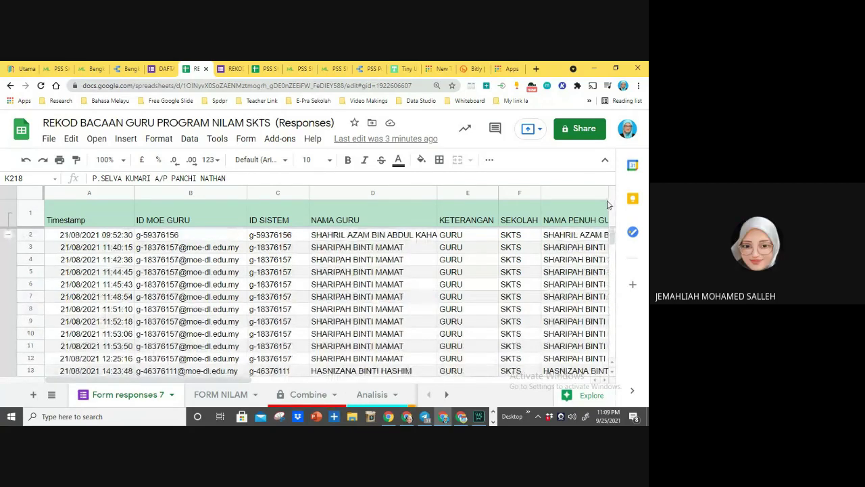
left_click(276, 237)
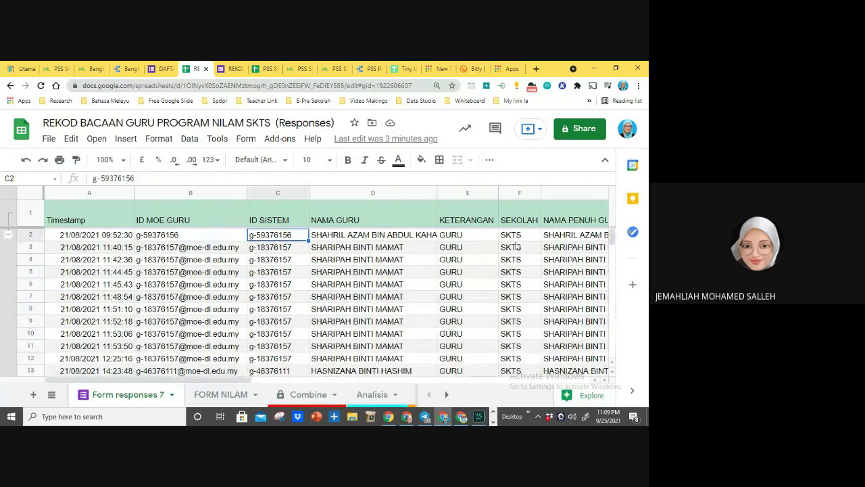
left_click(611, 255)
left_click_drag(612, 256, 615, 317)
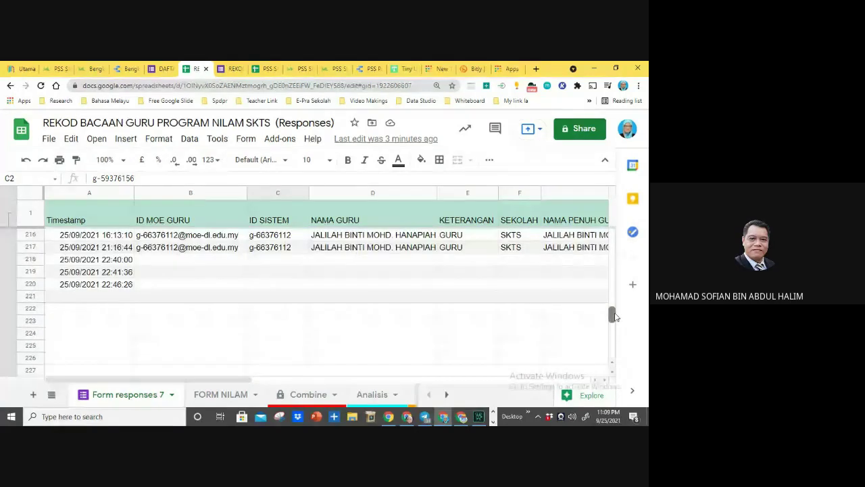
left_click_drag(248, 380, 500, 359)
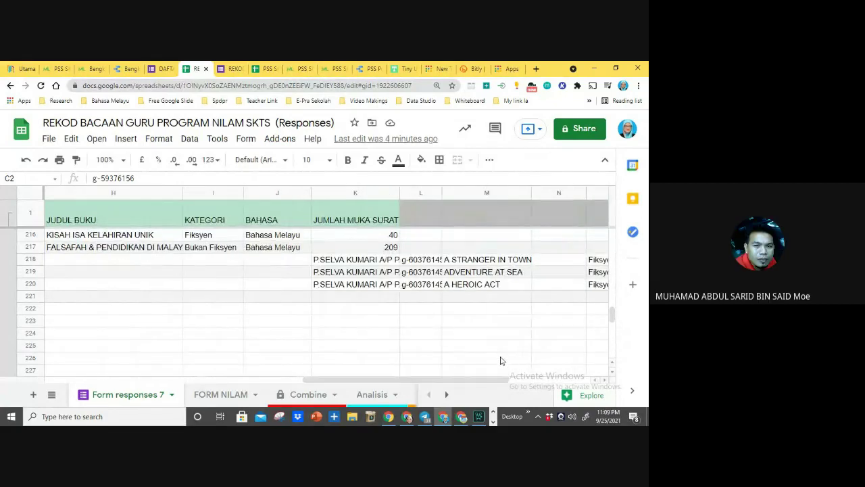
left_click(419, 271)
left_click(419, 265)
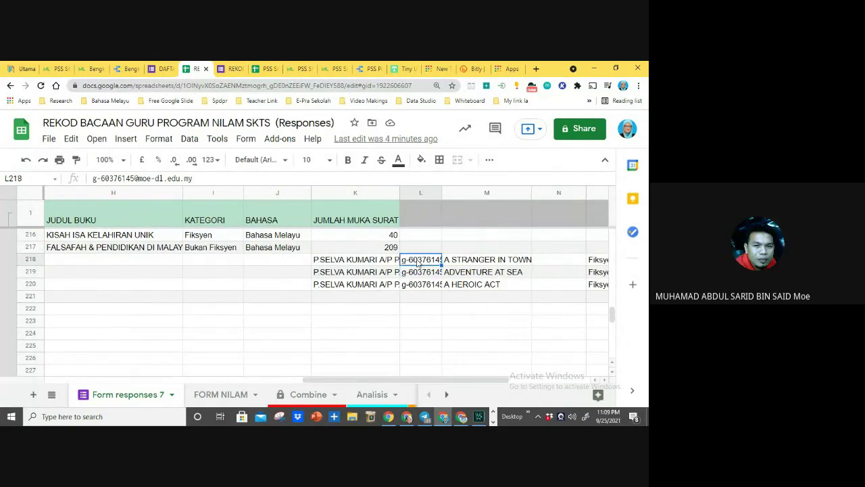
left_click(414, 191)
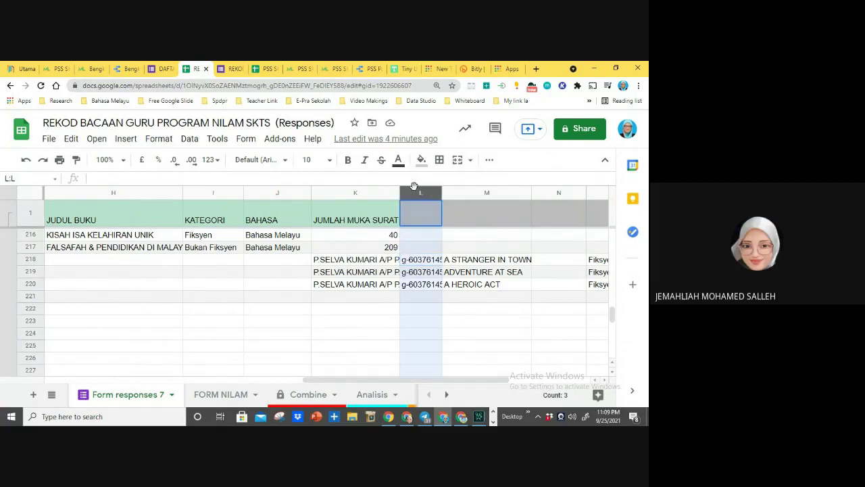
left_click(457, 339)
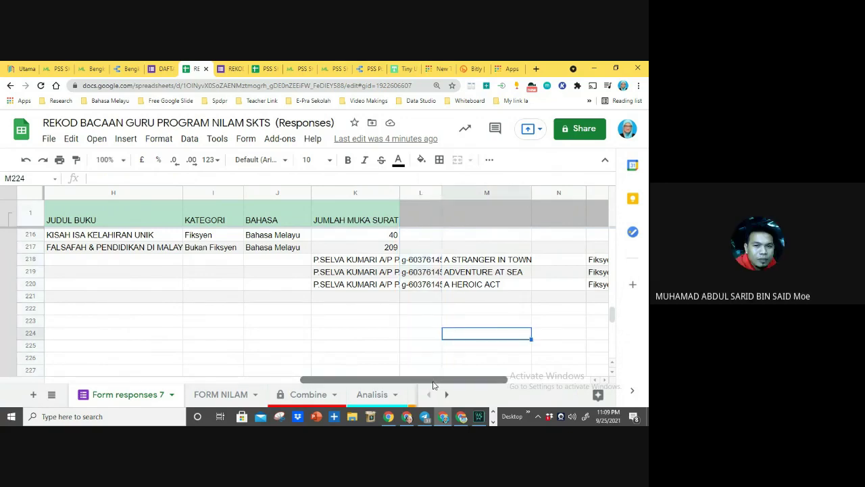
left_click_drag(433, 385, 110, 397)
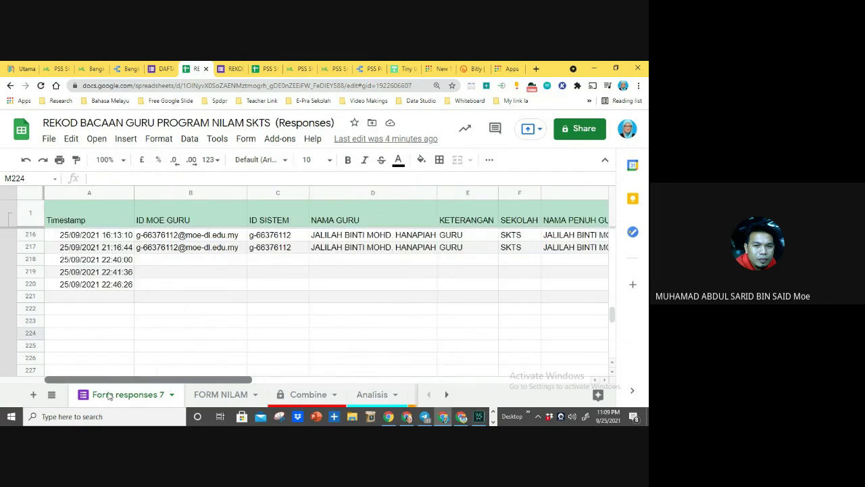
left_click(176, 194)
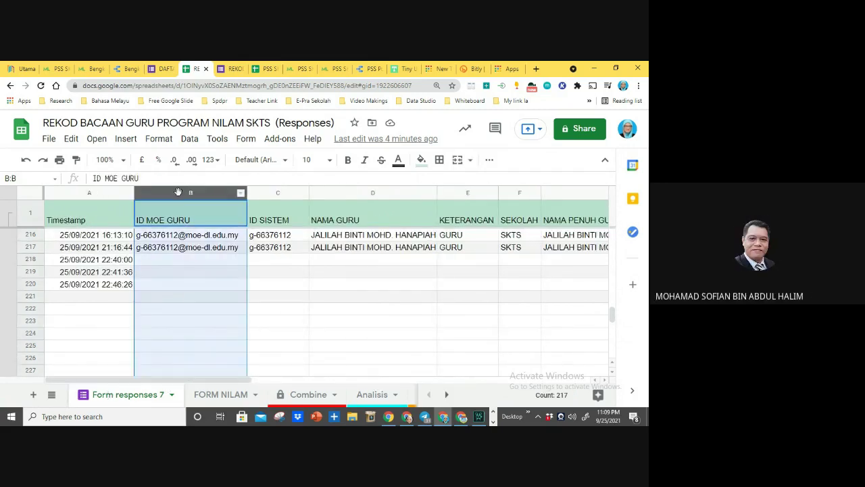
left_click(34, 260)
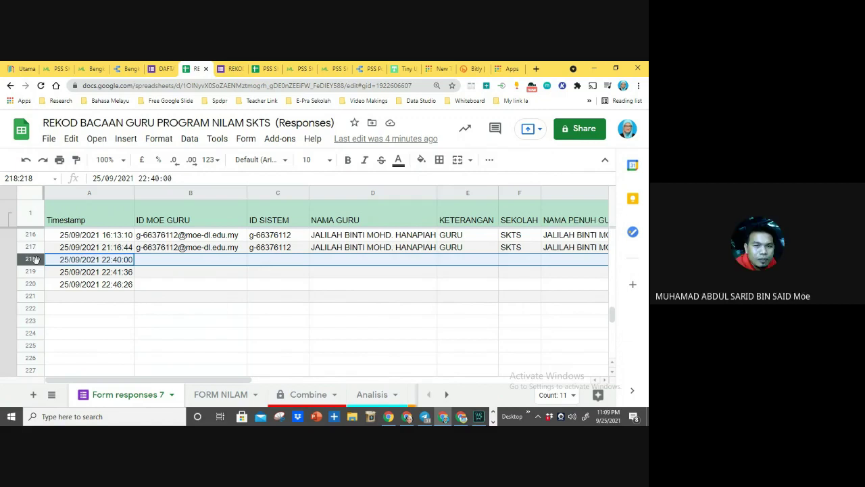
- Enter =ARRAYFORMULA(L218:L) in B218 so rows 218–220 show IDs, names, GURU and SKTS
left_click(189, 263)
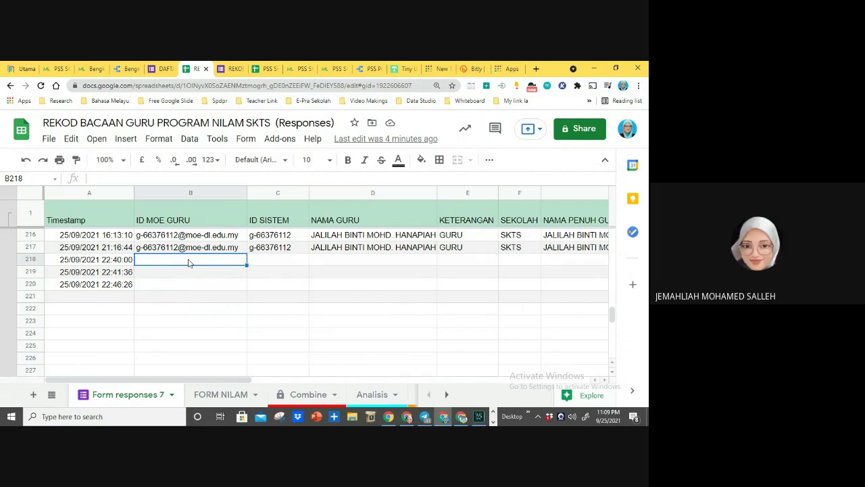
type("+")
key("BackSpace")
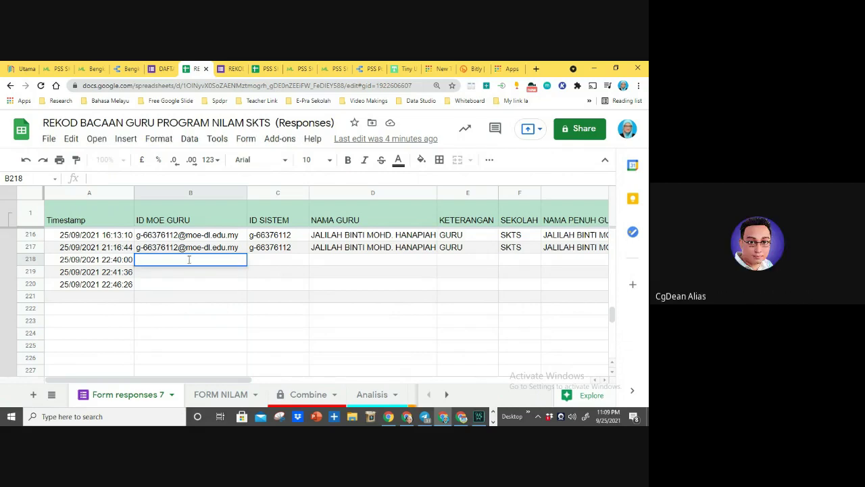
type("=")
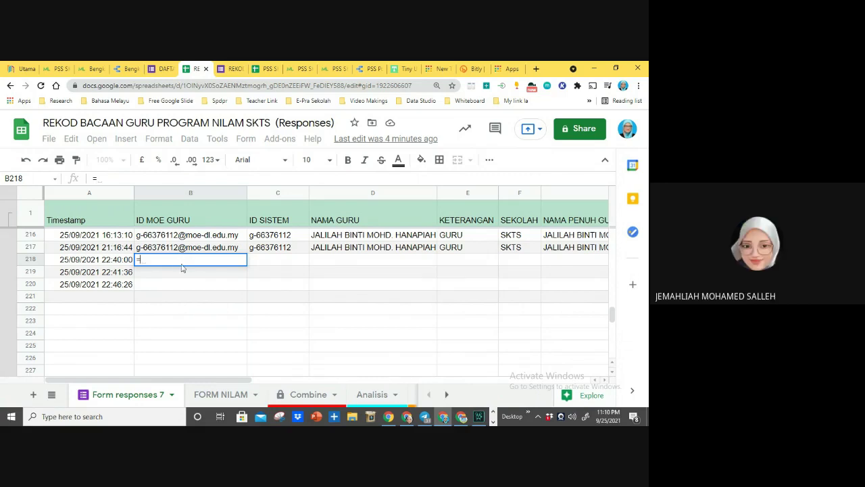
type("ARR")
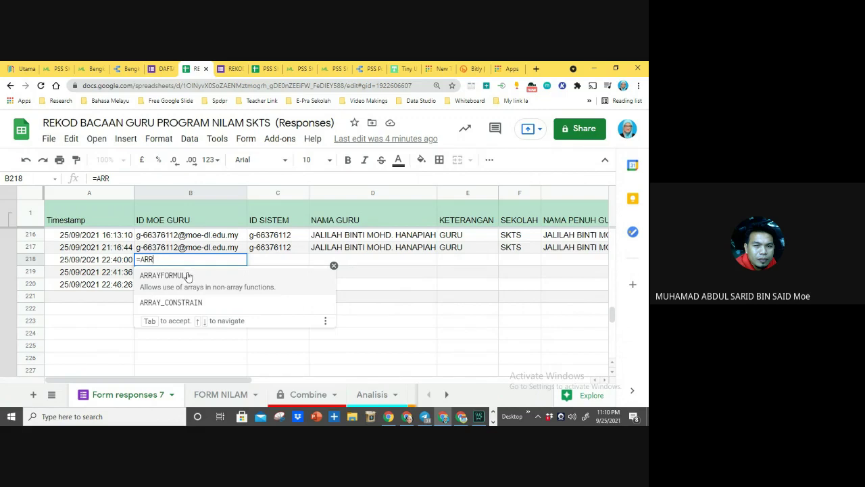
left_click(188, 276)
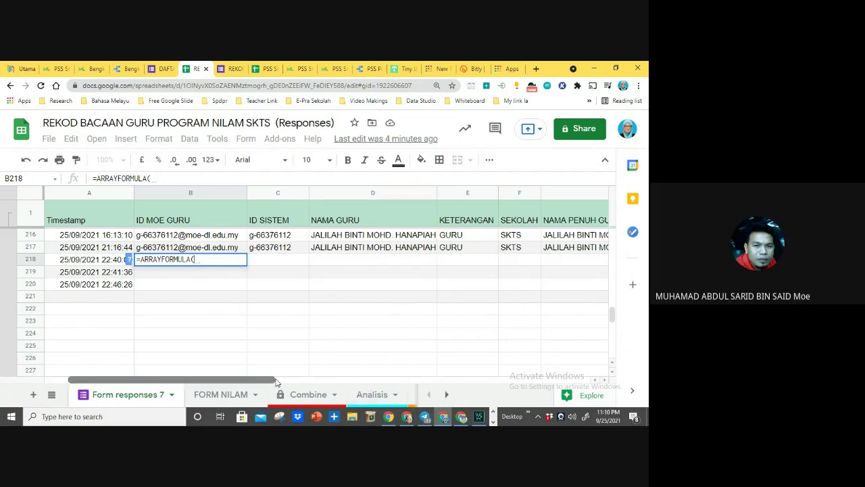
left_click_drag(255, 375, 507, 347)
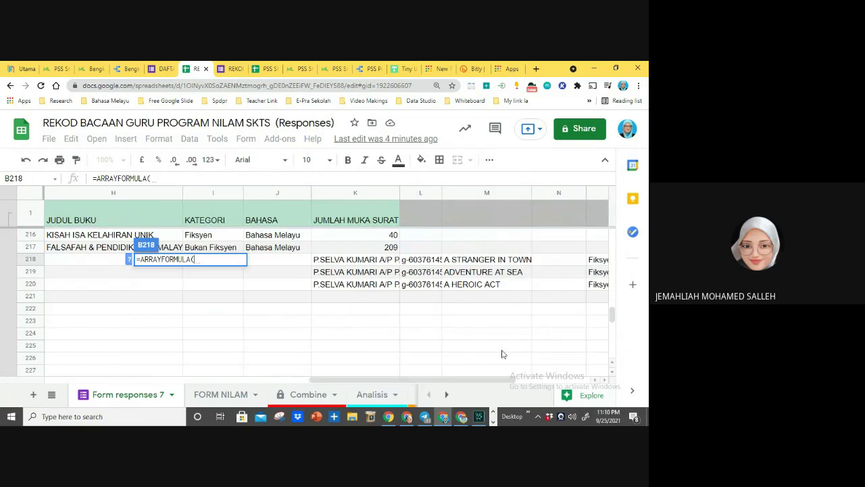
mouse_move(468, 383)
left_mouse_down()
mouse_move(525, 367)
mouse_move(471, 390)
left_mouse_up()
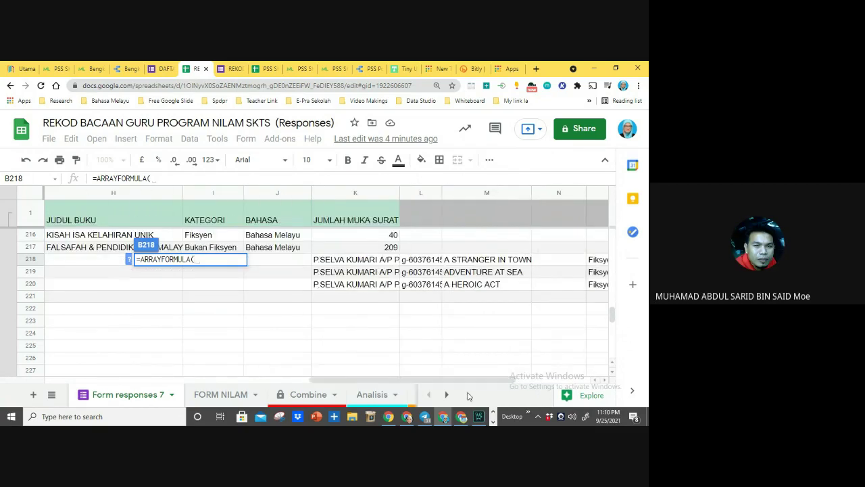
left_click(414, 264)
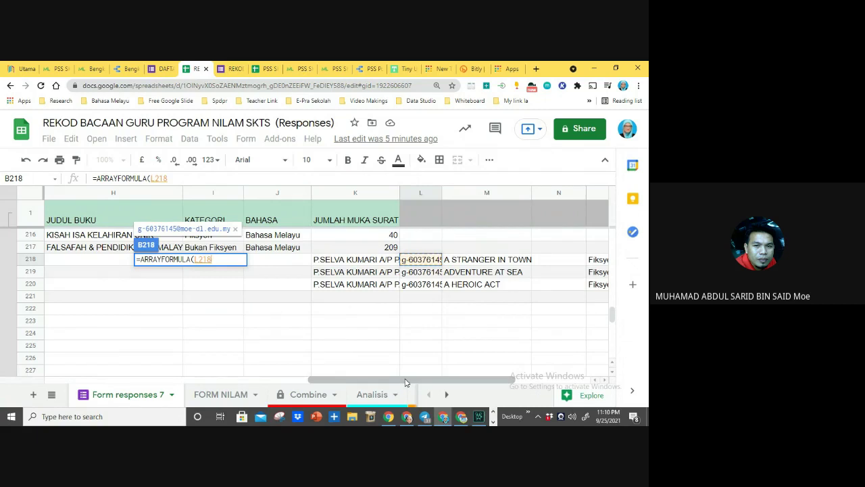
type(":")
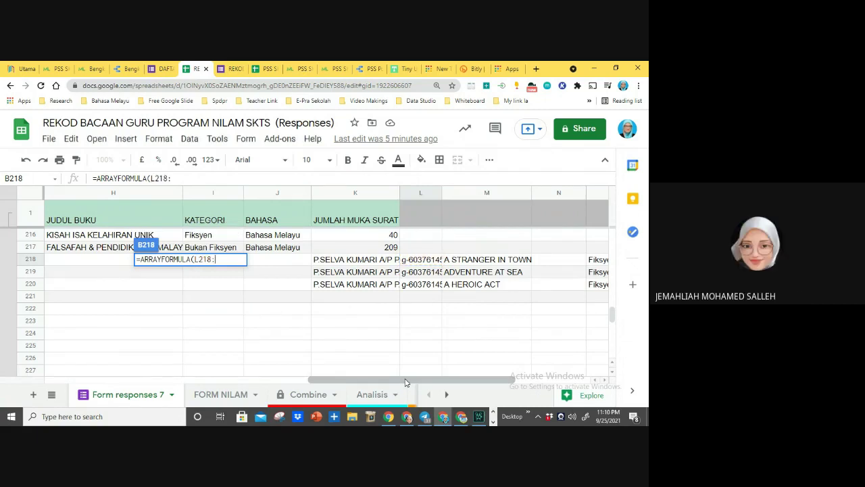
type("L")
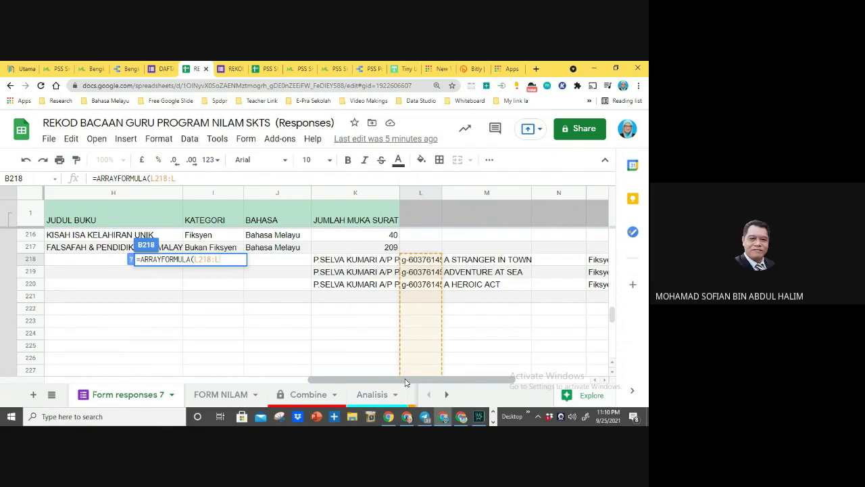
type(")")
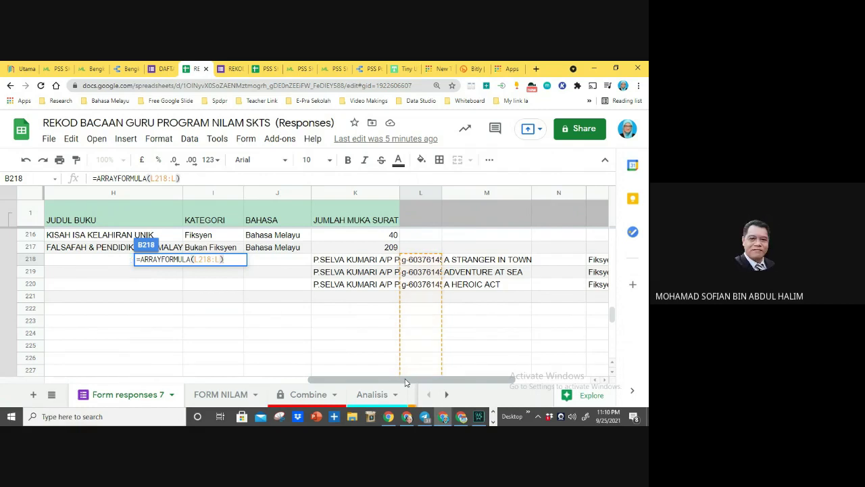
key("Return")
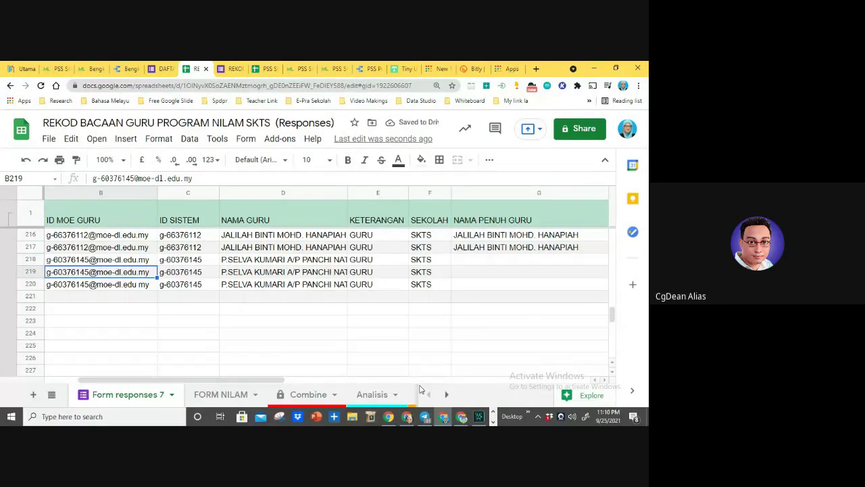
- Check cell G218 in the realigned sheet, then stop presenting in the Meet call
left_click_drag(251, 386, 217, 386)
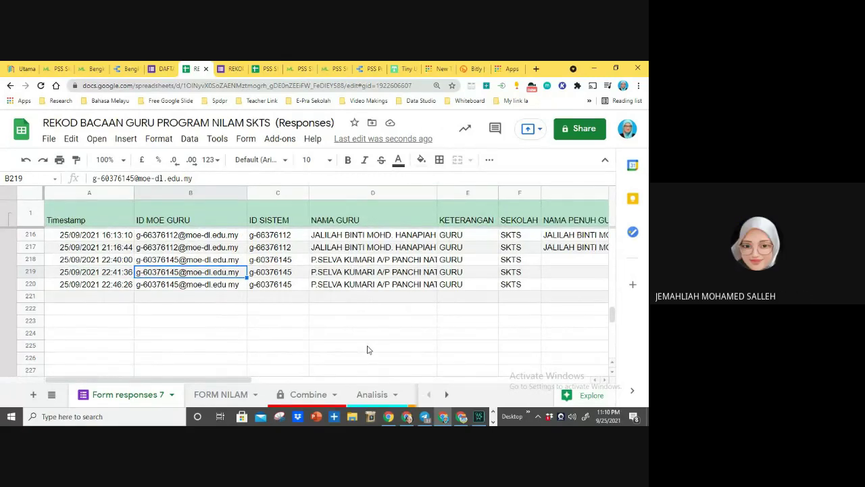
left_click(567, 261)
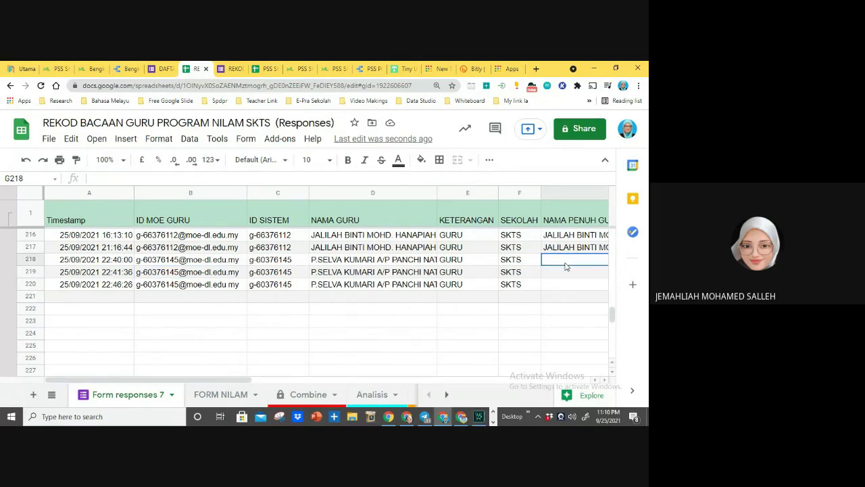
left_click(409, 419)
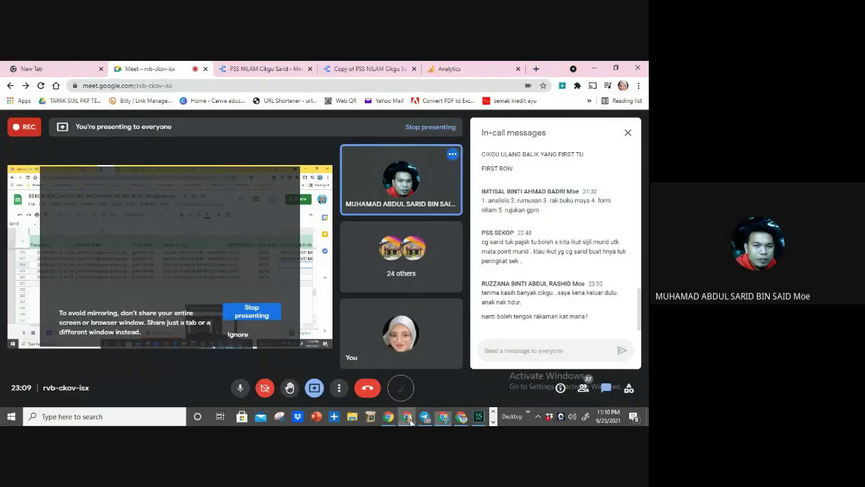
left_click(258, 316)
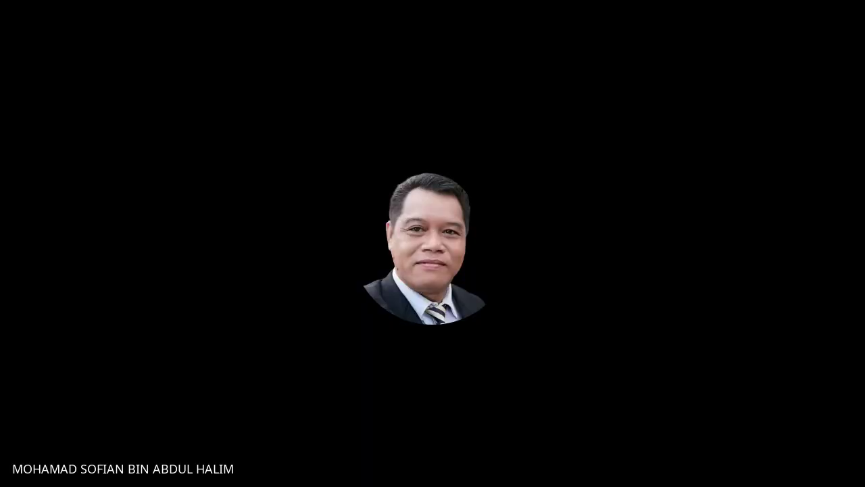